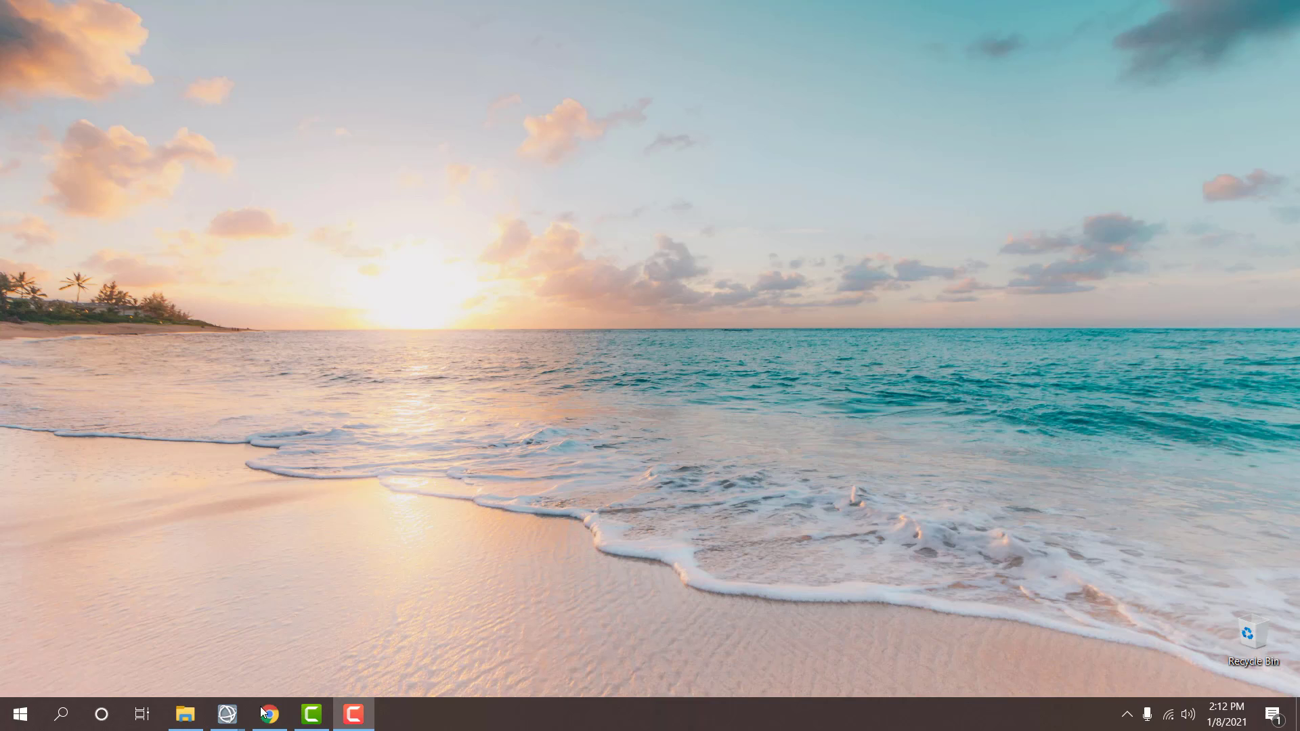
# - Switch to ENVI and open the L2014_ClipImg raster from the Pre-Processing folder
pyautogui.moveTo(228, 714)
pyautogui.click(384, 609)
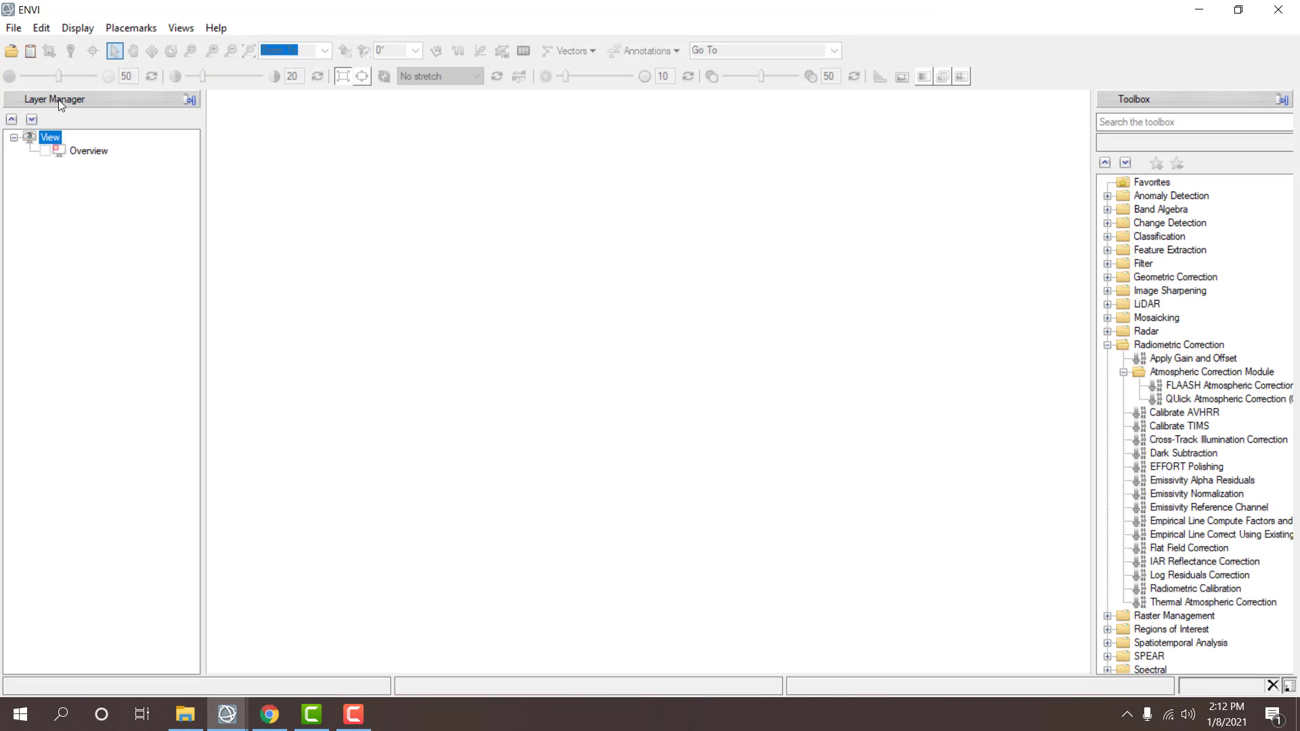
pyautogui.click(12, 51)
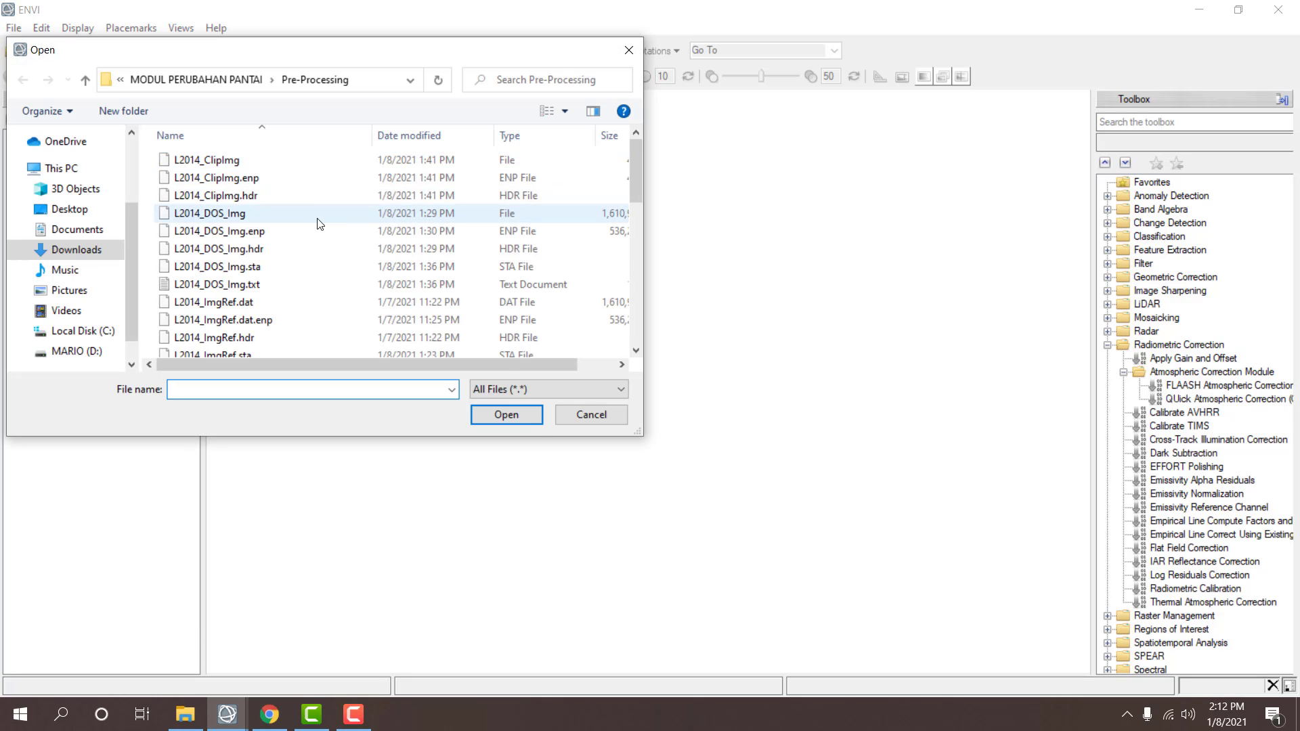
pyautogui.click(224, 161)
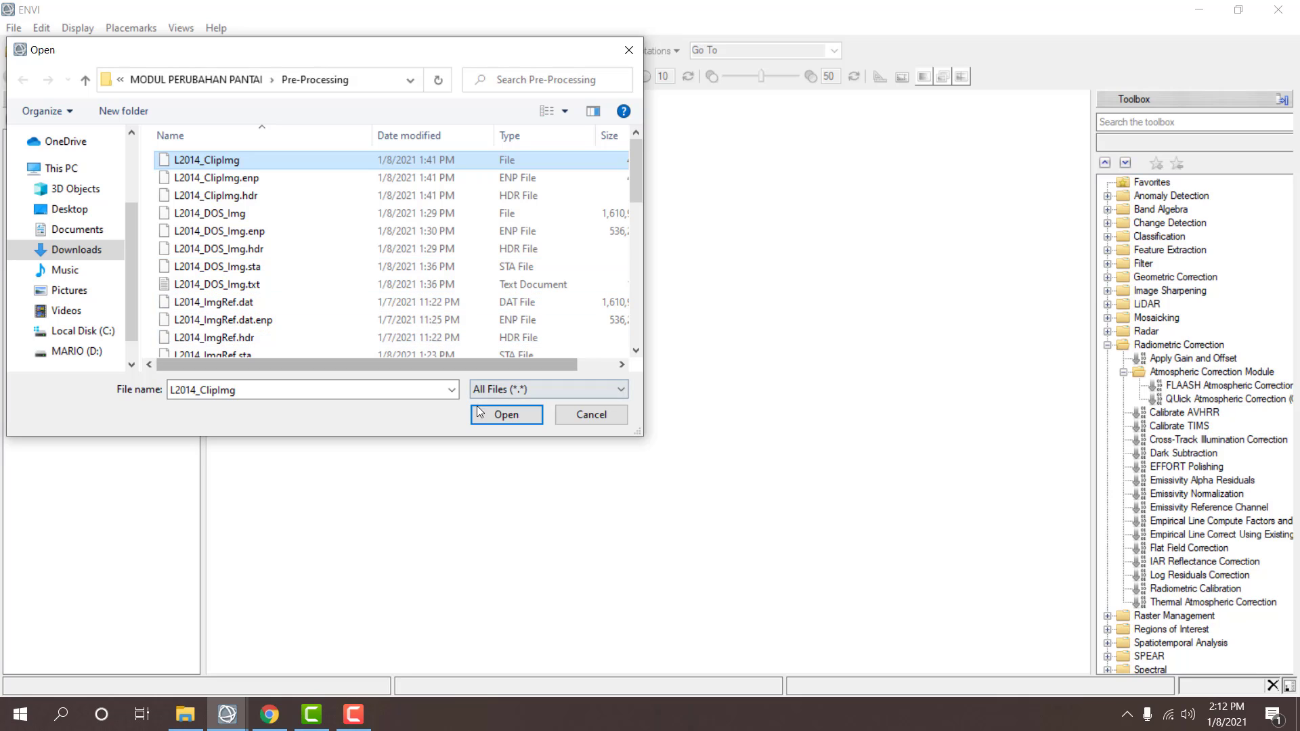
pyautogui.click(506, 415)
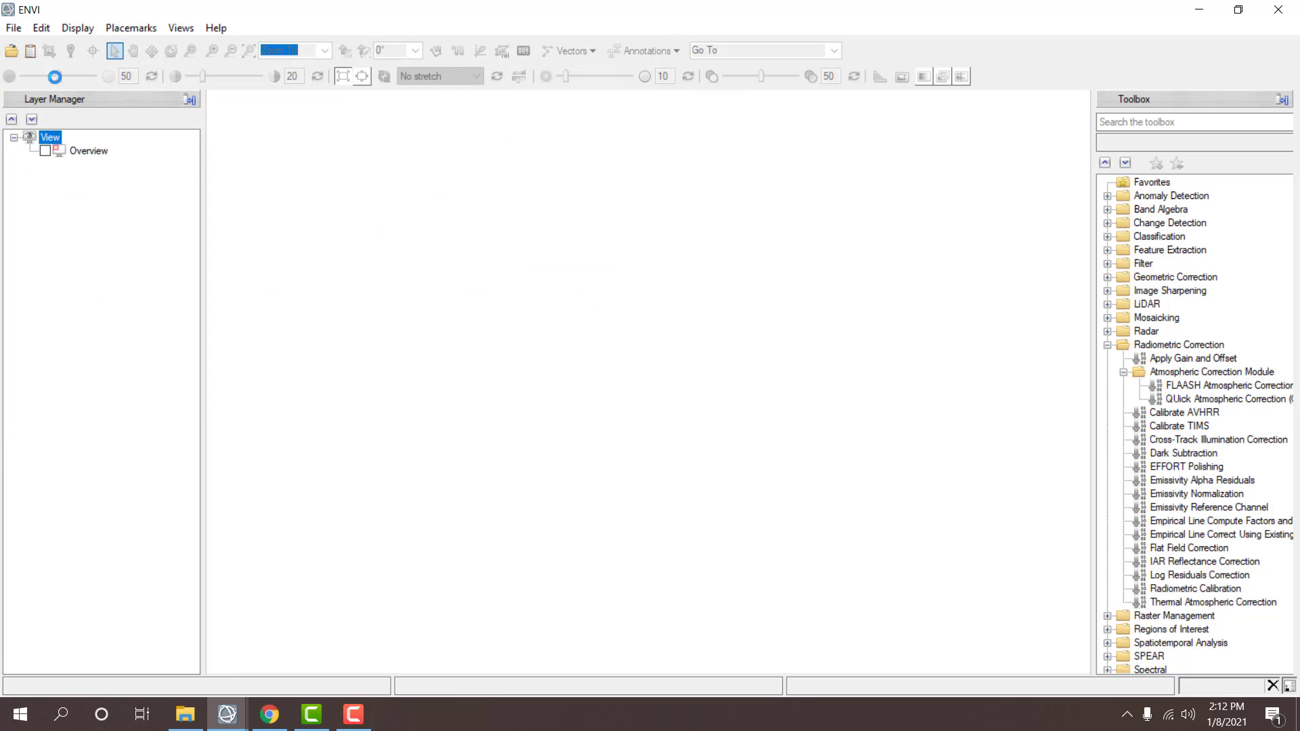
# - Open the L2020_ClipImg raster from the same folder and zoom the view to its layer extent
pyautogui.click(12, 51)
pyautogui.scroll(-4, 305, 277)
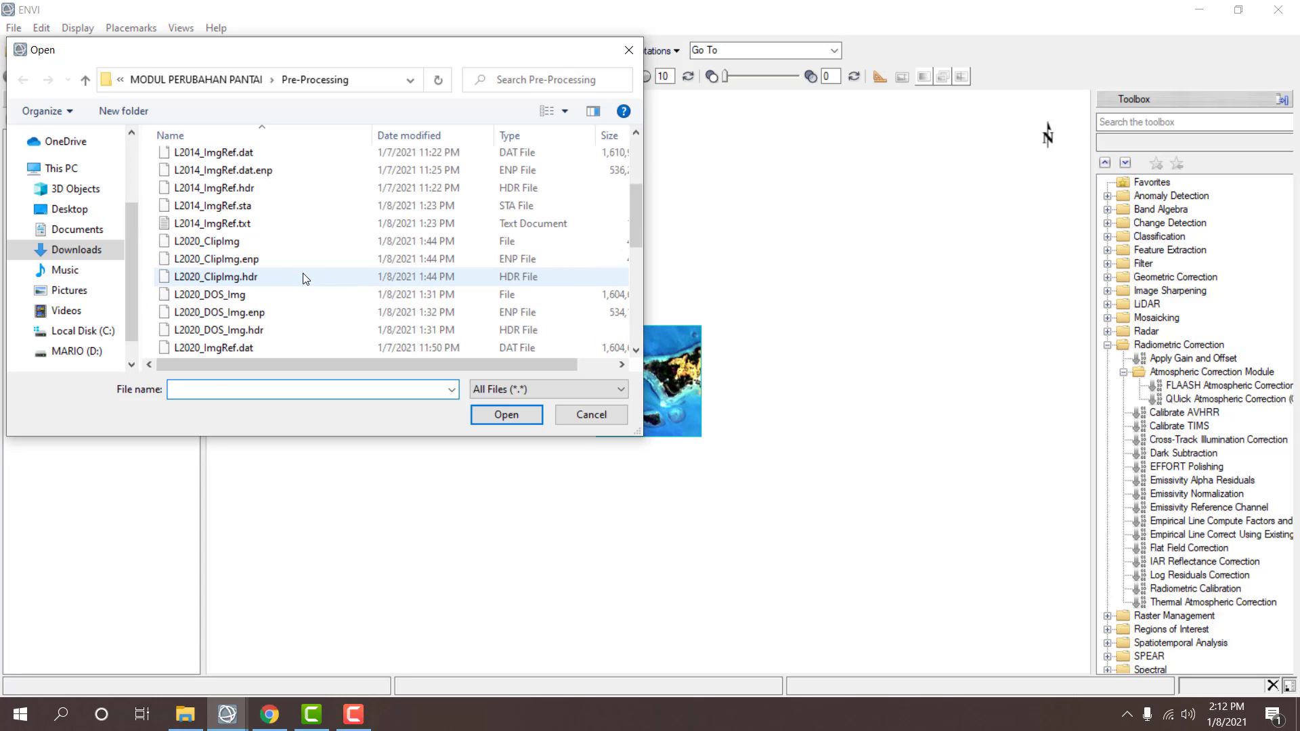
pyautogui.doubleClick(223, 190)
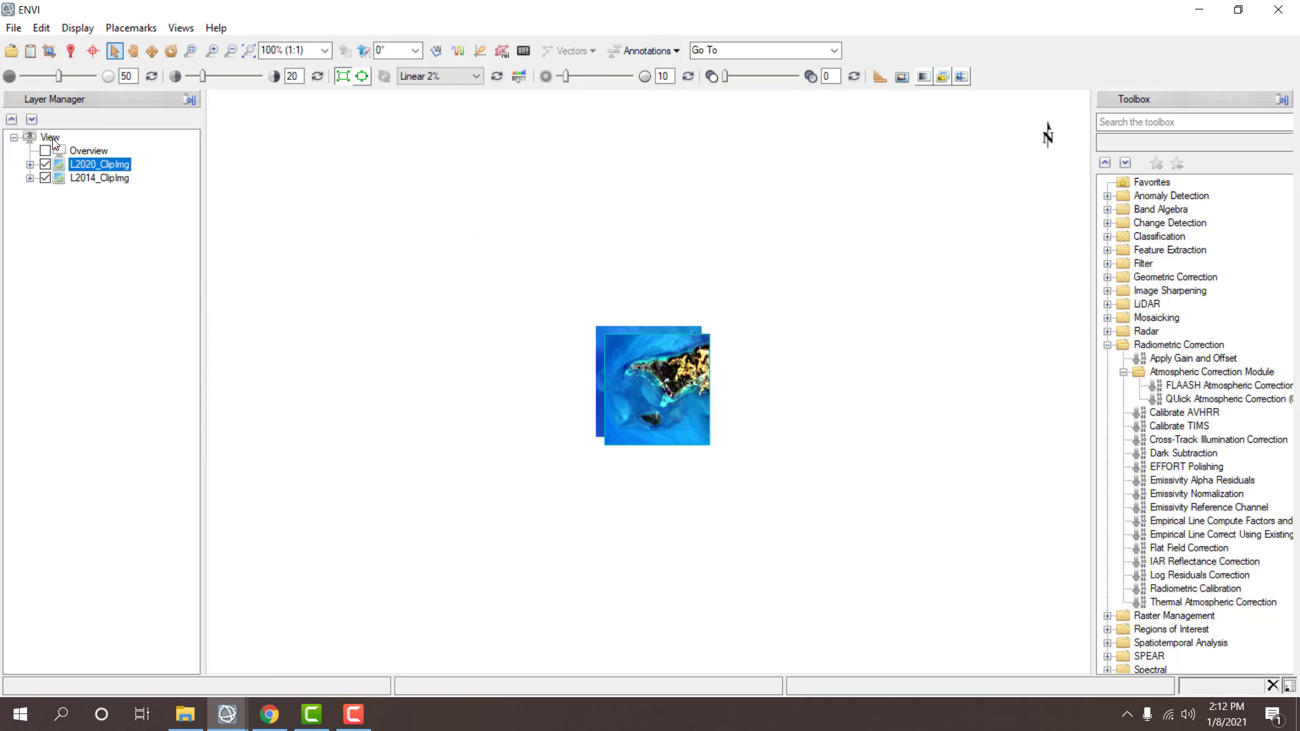
pyautogui.rightClick(87, 165)
pyautogui.click(169, 427)
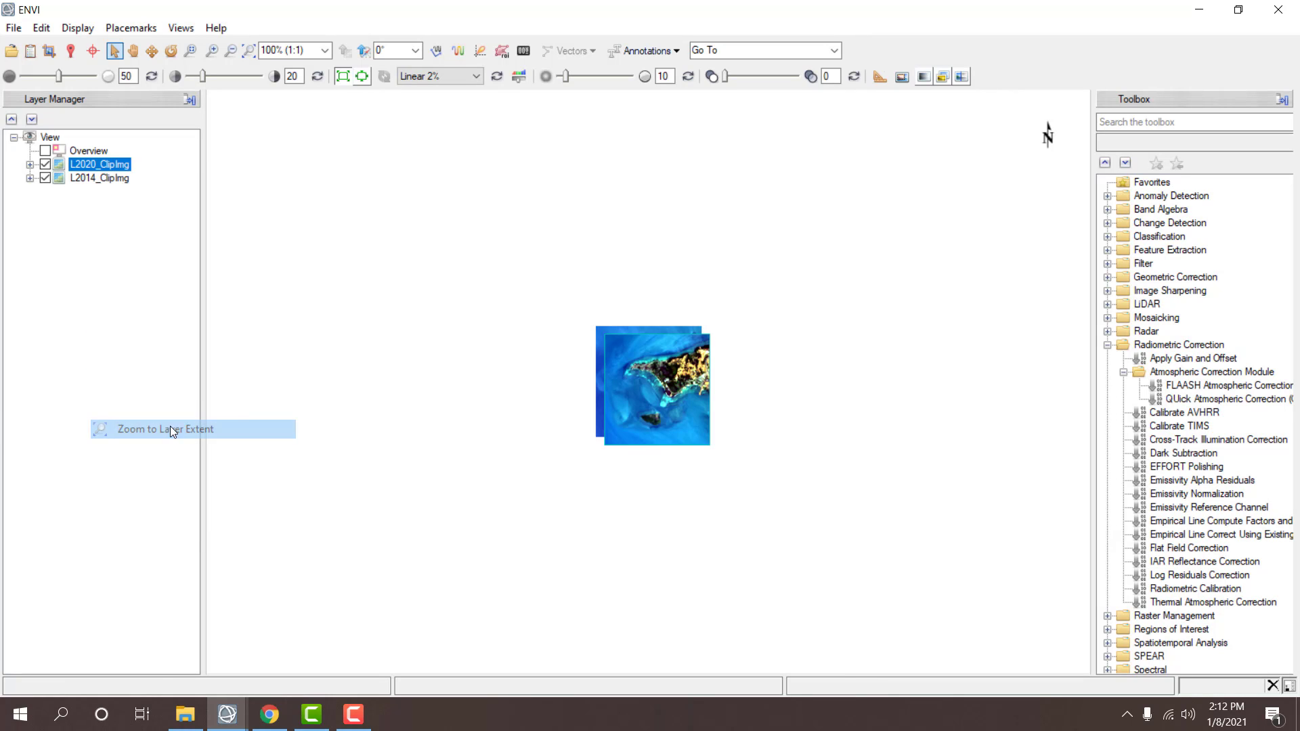
# - Hide the L2020_ClipImg layer and apply an Optimized Linear stretch to L2014_ClipImg
pyautogui.click(45, 167)
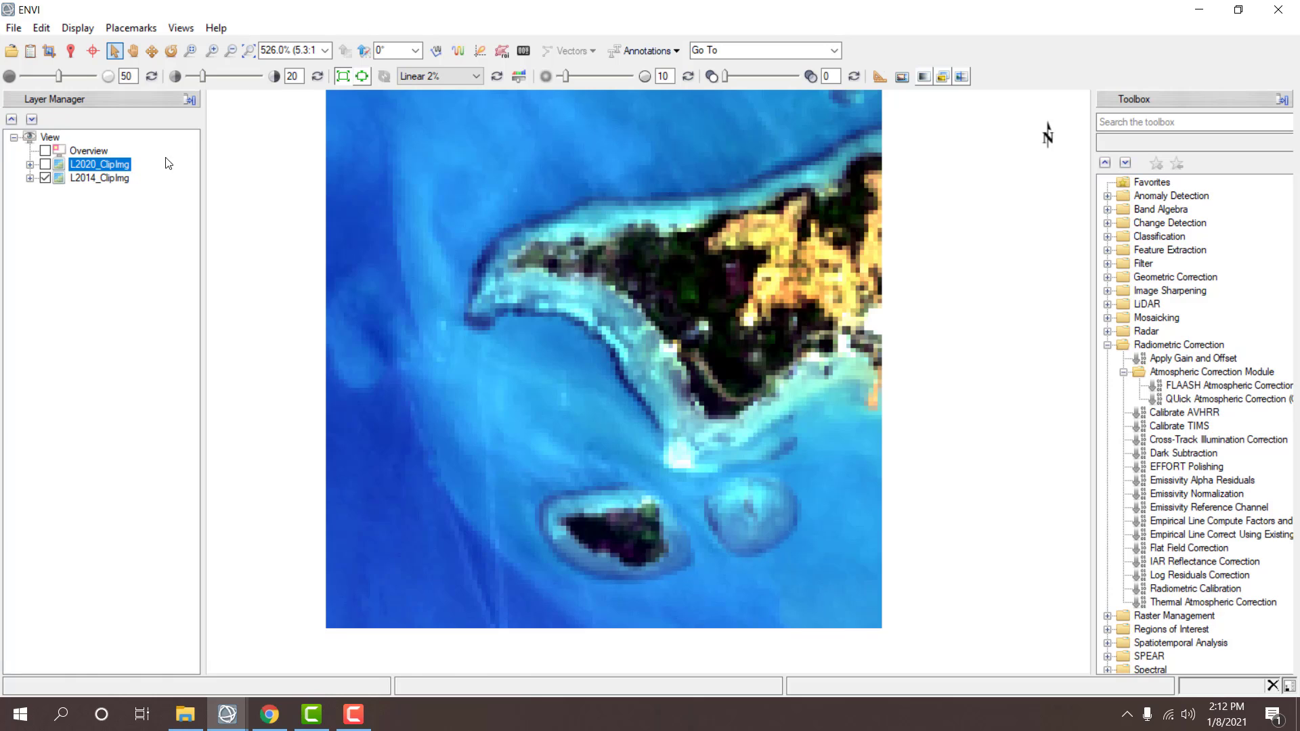
pyautogui.click(108, 179)
pyautogui.click(347, 77)
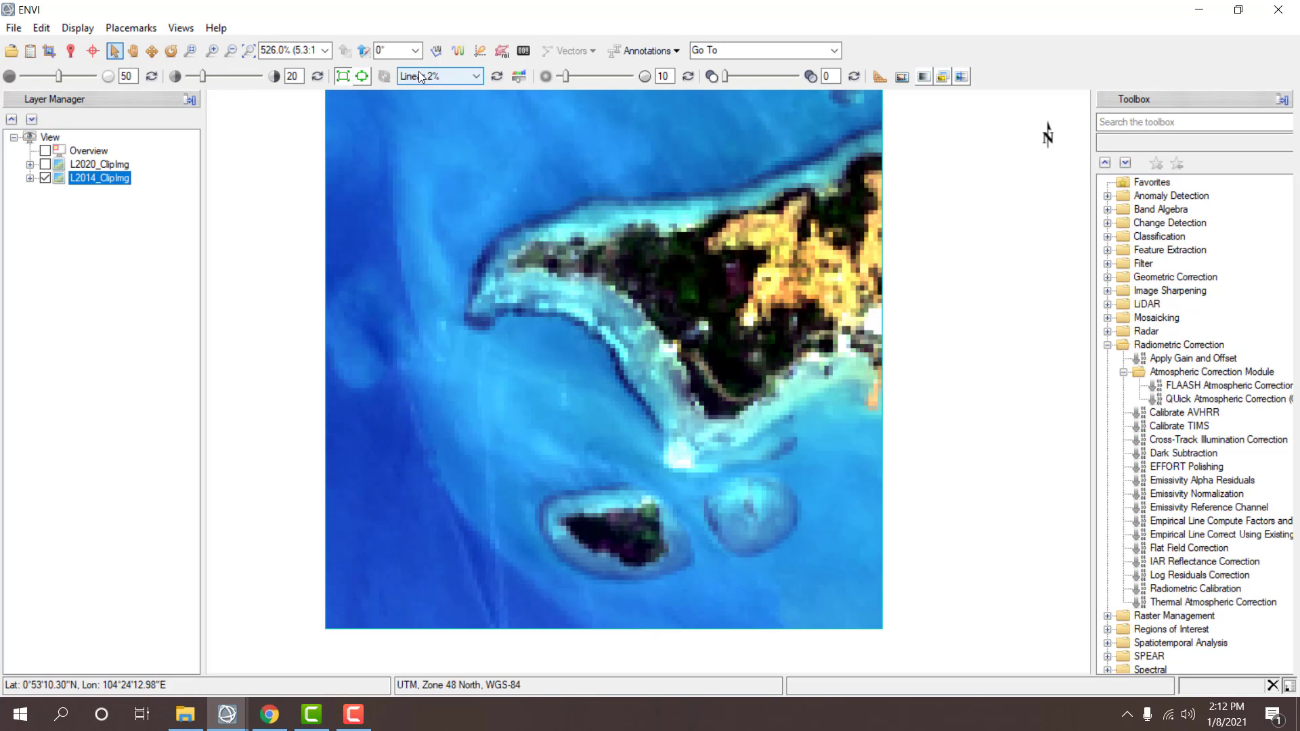
pyautogui.click(418, 71)
pyautogui.click(435, 192)
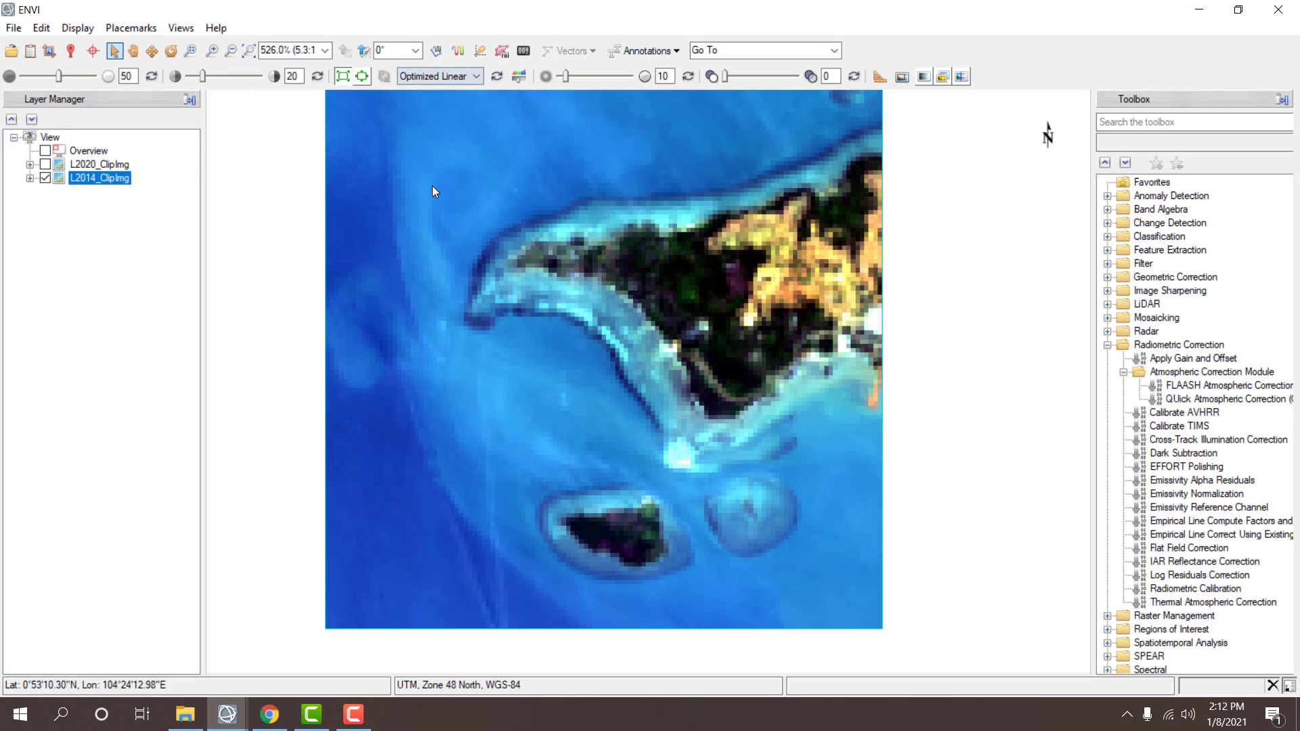
# - Show the L2020_ClipImg layer again and apply an Optimized Linear stretch to it
pyautogui.click(45, 164)
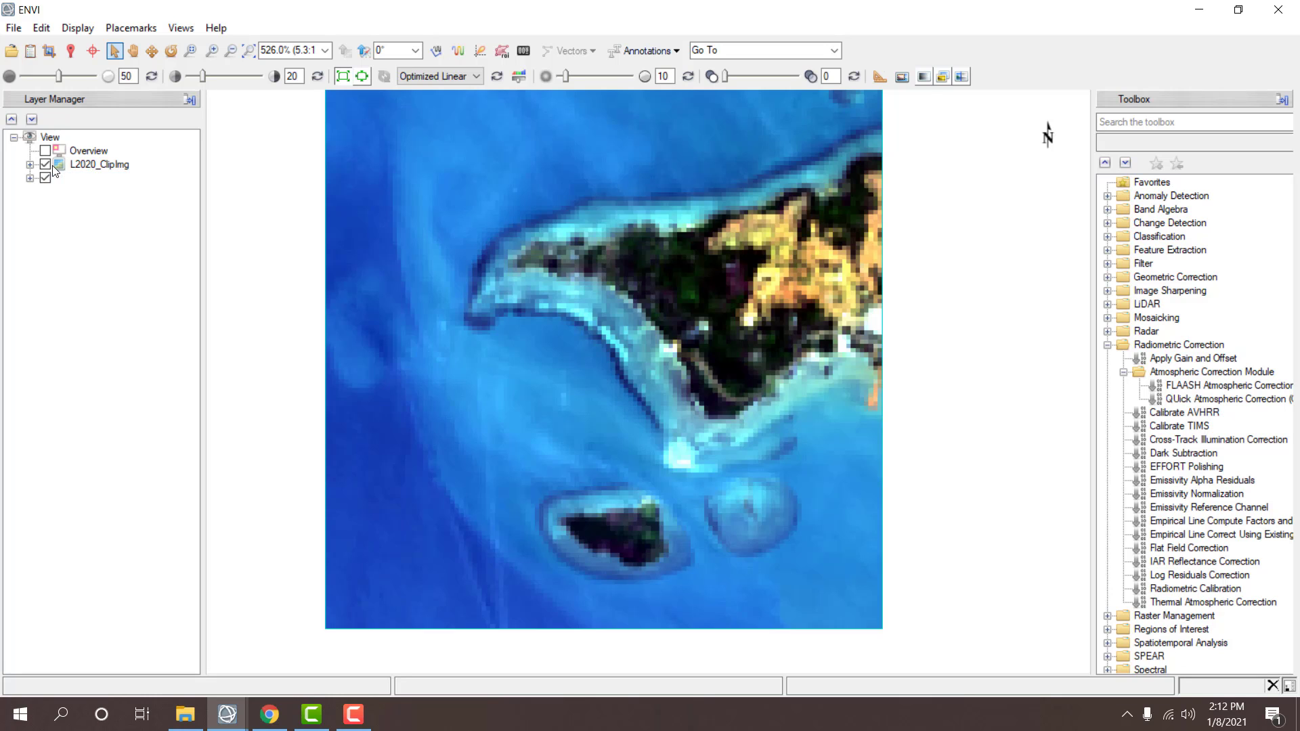
pyautogui.click(88, 165)
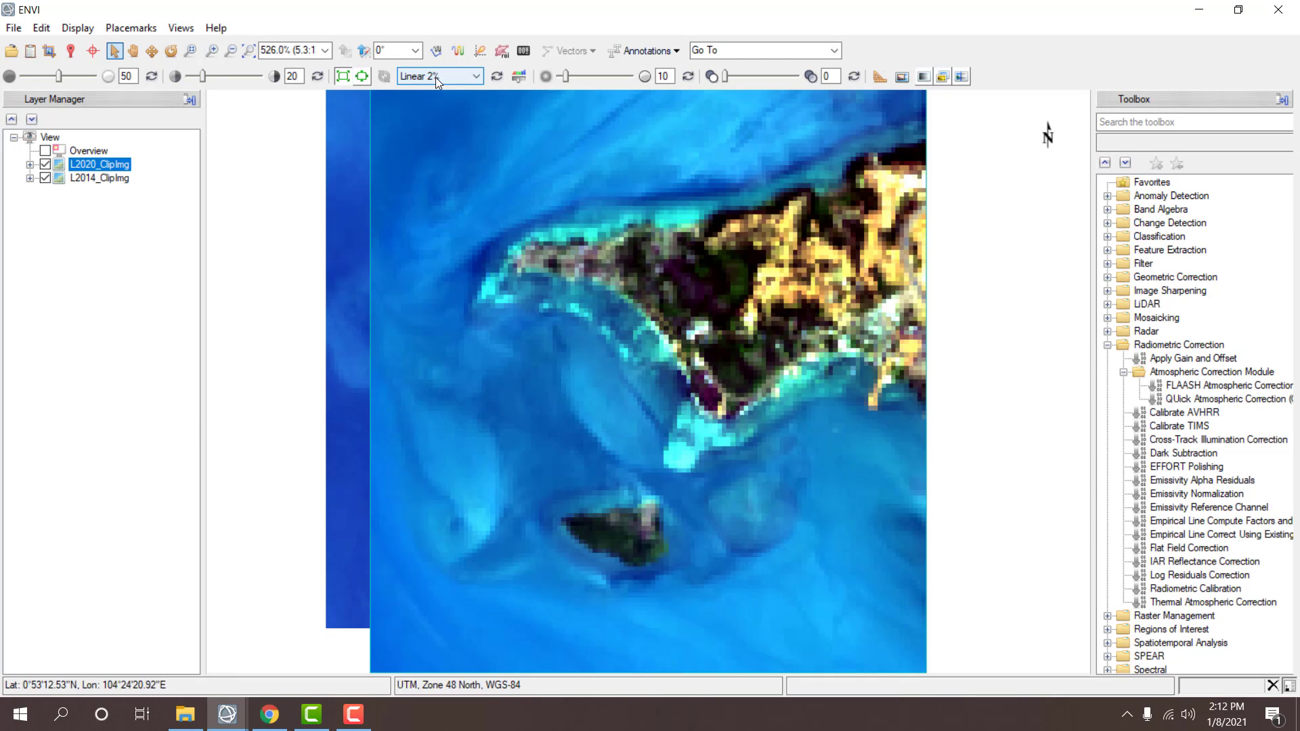
pyautogui.click(436, 77)
pyautogui.click(440, 192)
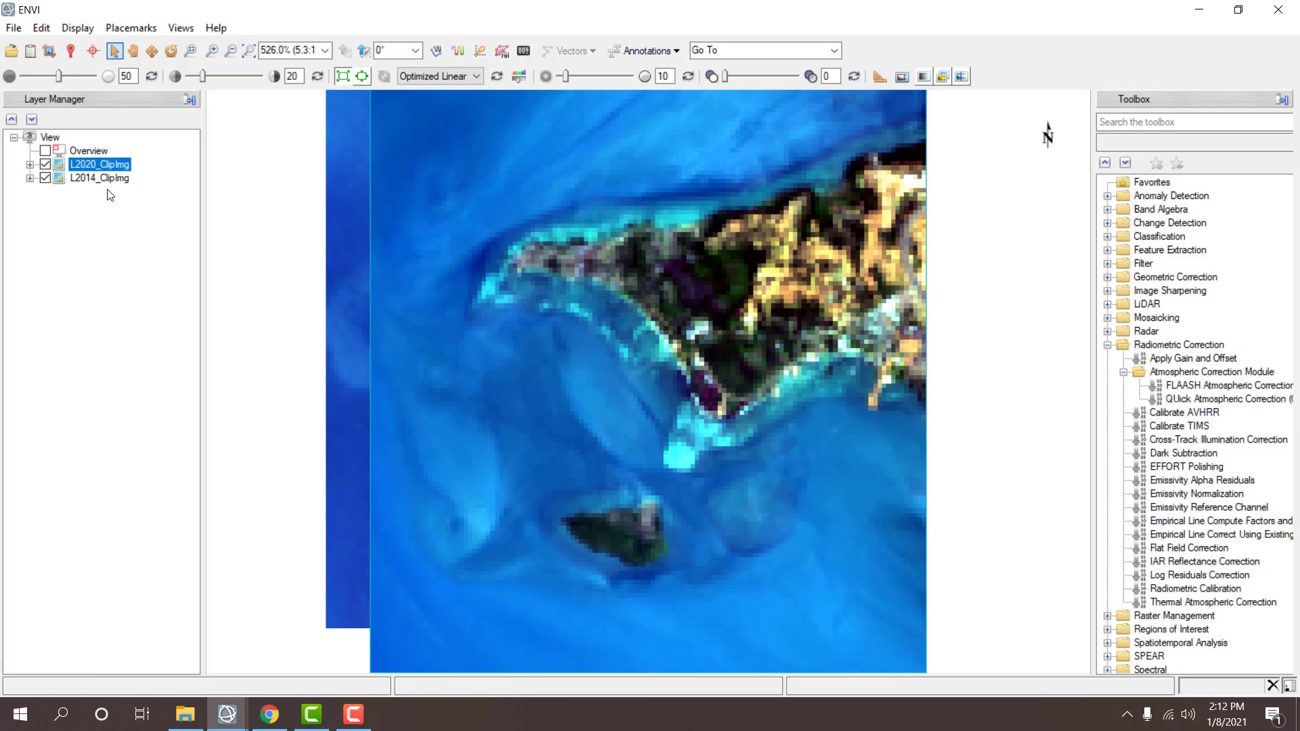
# - Toggle the visibility of L2020_ClipImg repeatedly to compare the coastline in the 2020 and 2014 images
pyautogui.click(46, 164)
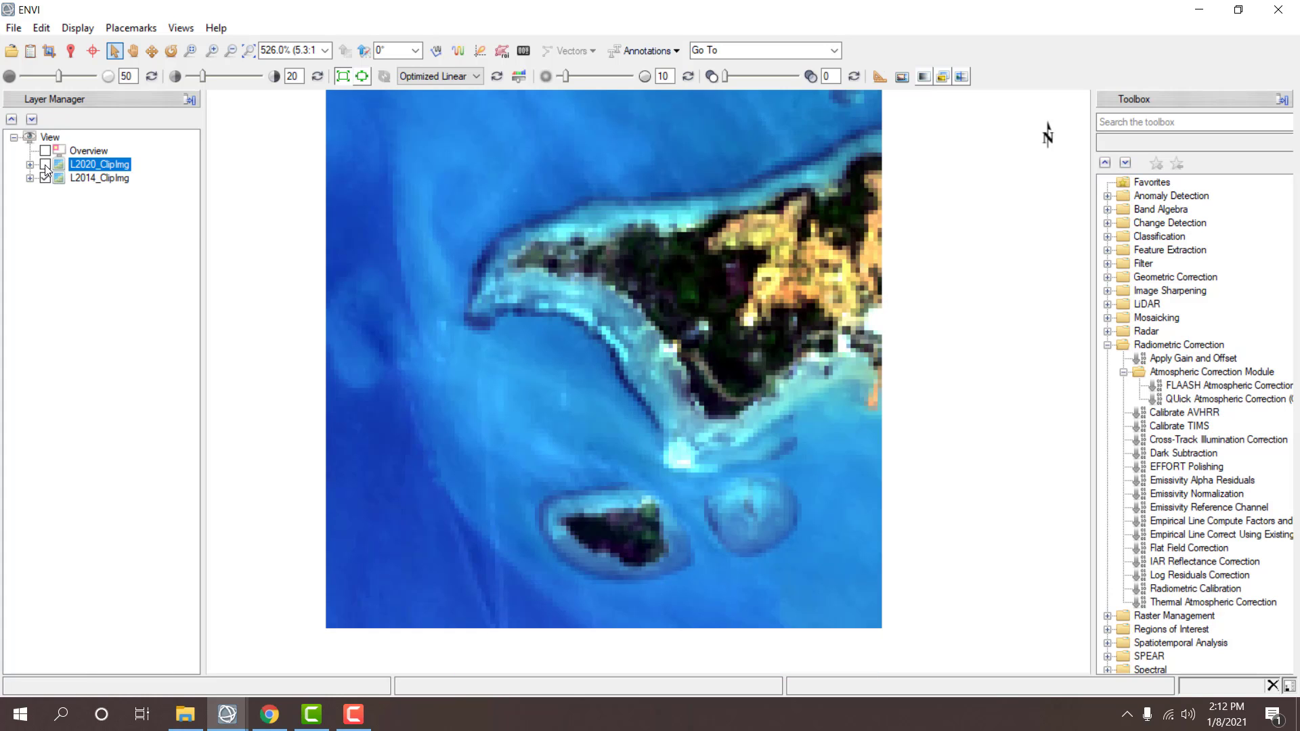
pyautogui.click(45, 164)
pyautogui.click(45, 165)
pyautogui.click(46, 165)
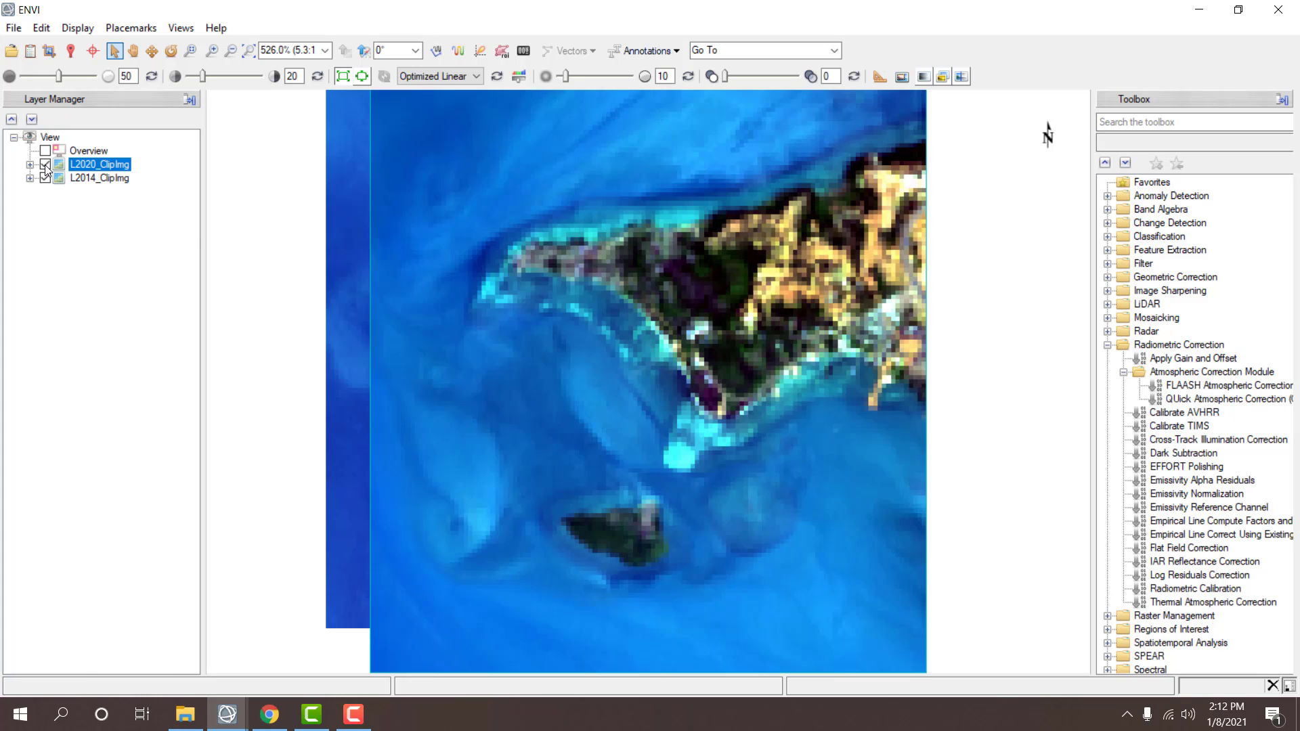
pyautogui.click(46, 165)
pyautogui.click(45, 165)
pyautogui.click(46, 165)
pyautogui.click(45, 165)
pyautogui.click(45, 165)
pyautogui.click(46, 164)
pyautogui.click(46, 164)
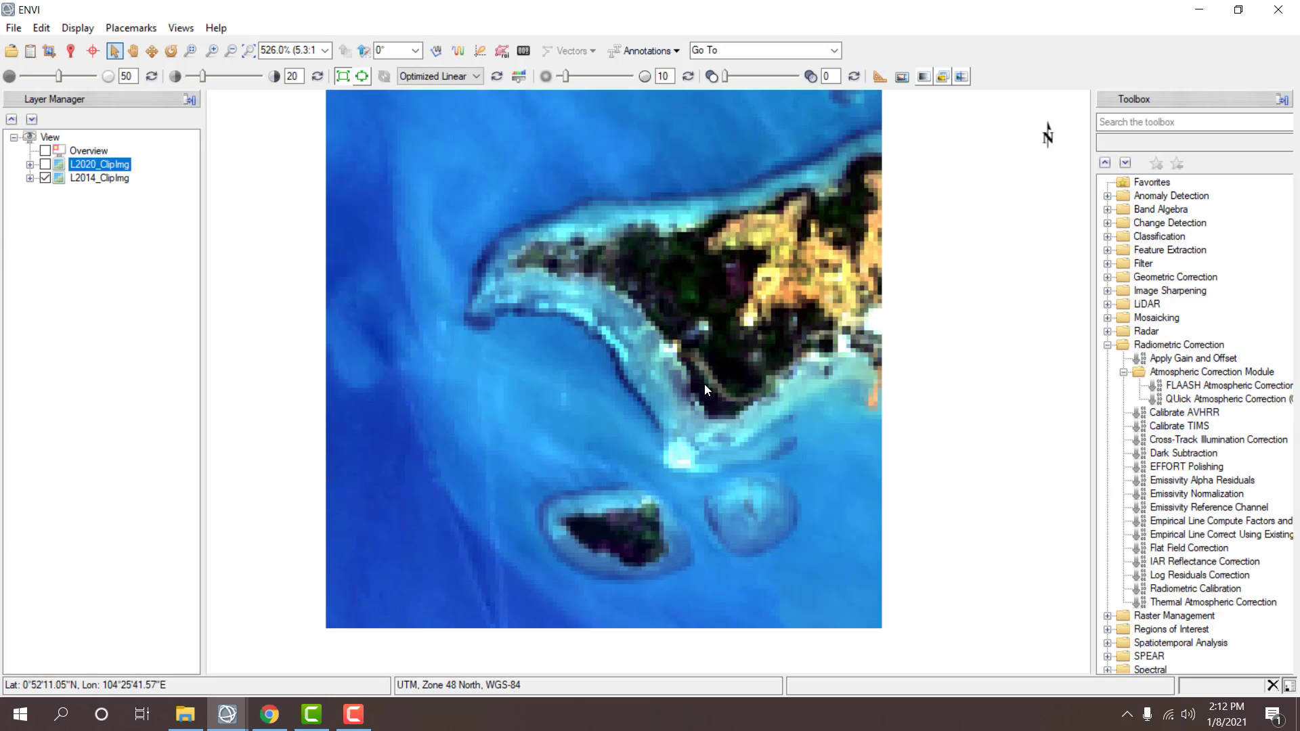
pyautogui.click(45, 164)
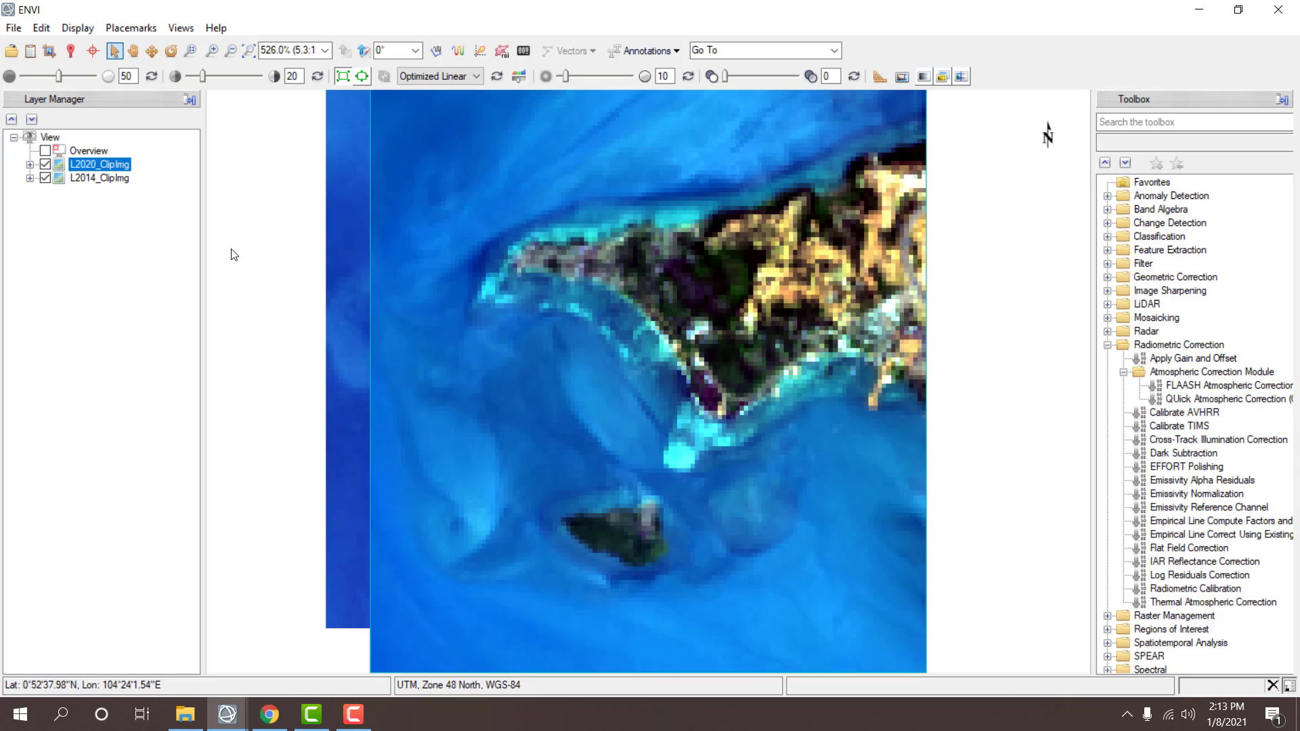
# - Inspect the displayed and available RGB bands of L2020_ClipImg without changing them
pyautogui.click(29, 164)
pyautogui.rightClick(114, 171)
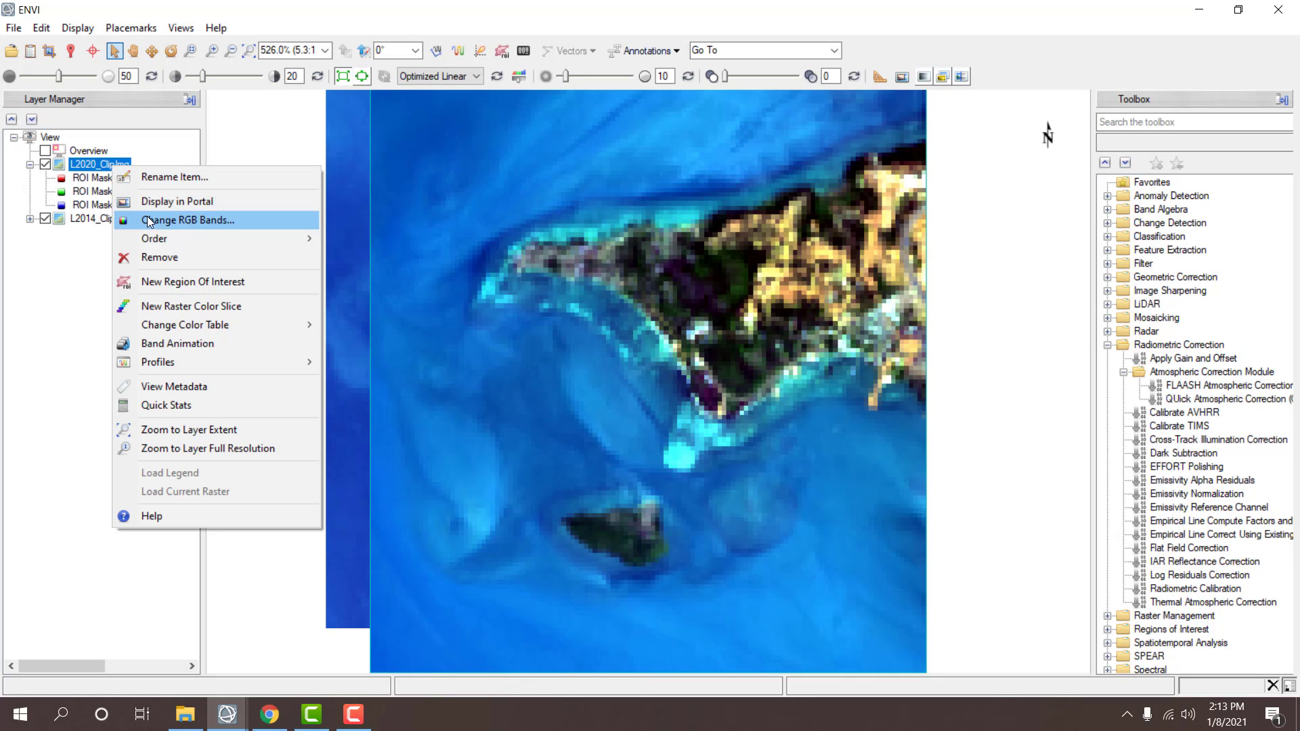
pyautogui.click(147, 217)
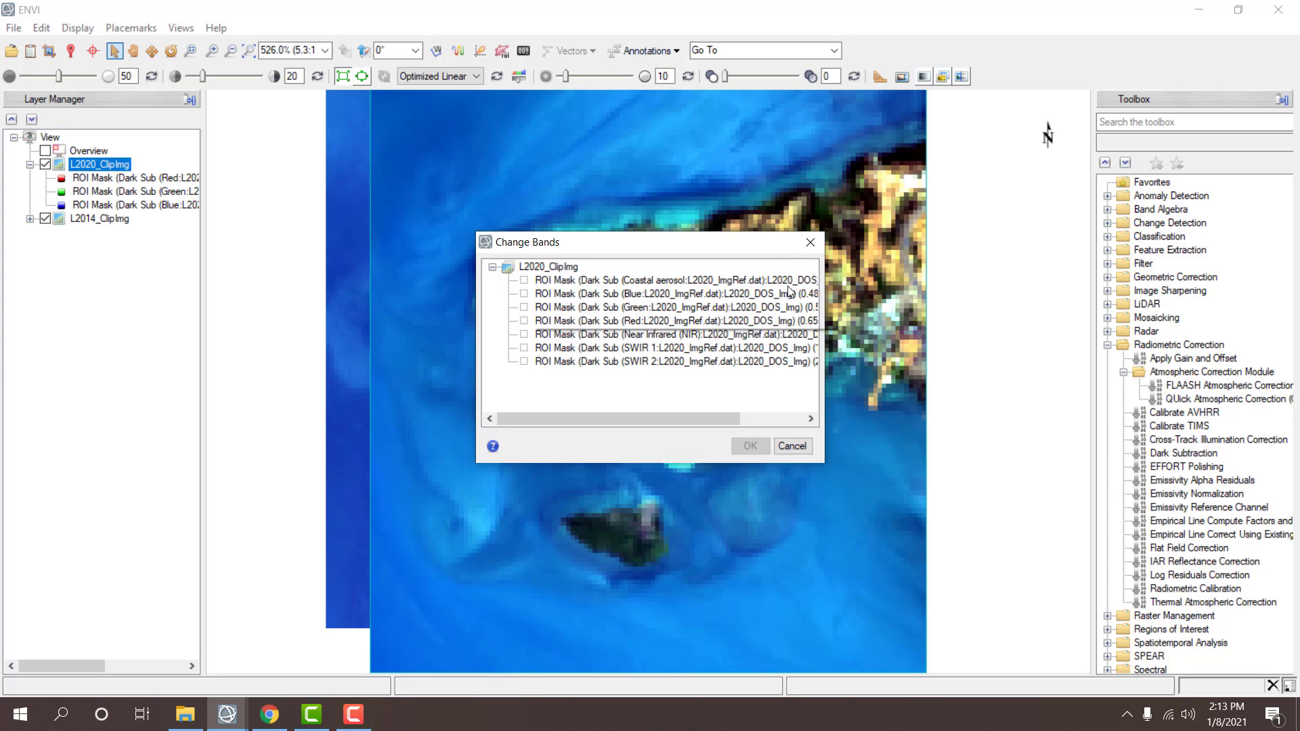
pyautogui.click(810, 242)
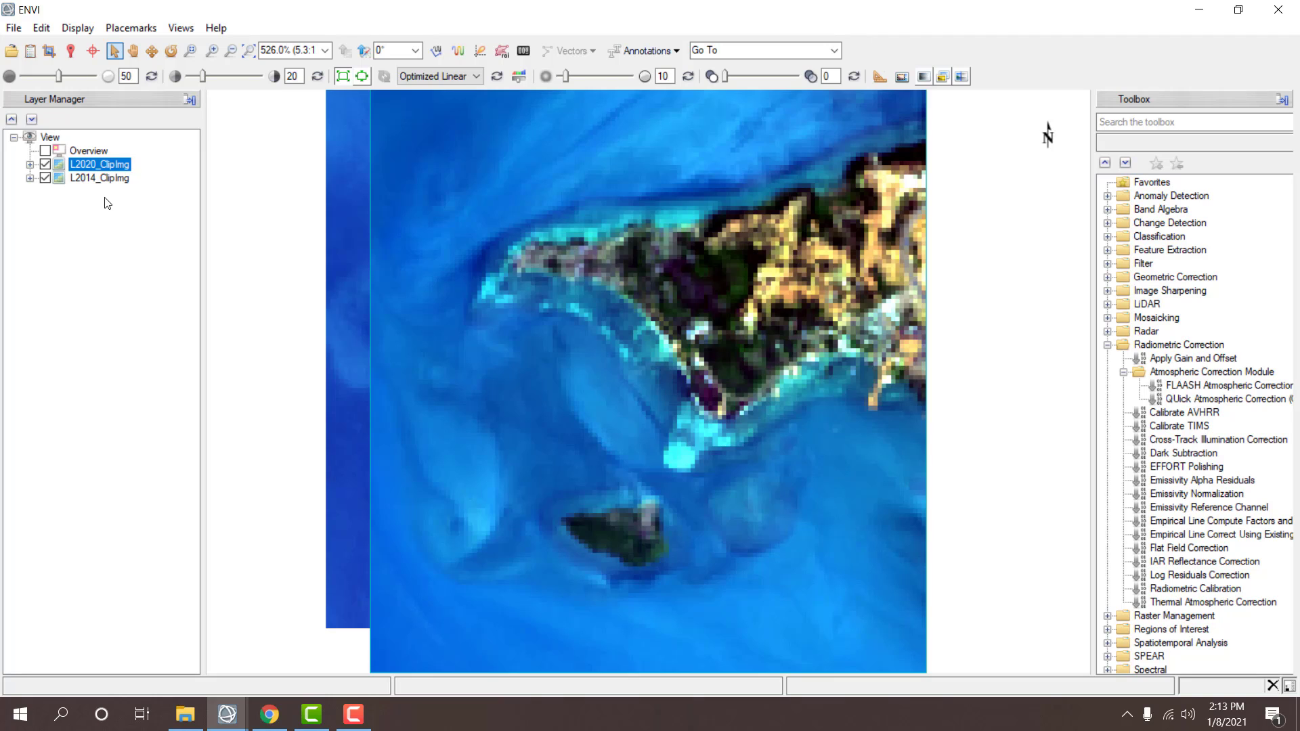
pyautogui.click(30, 165)
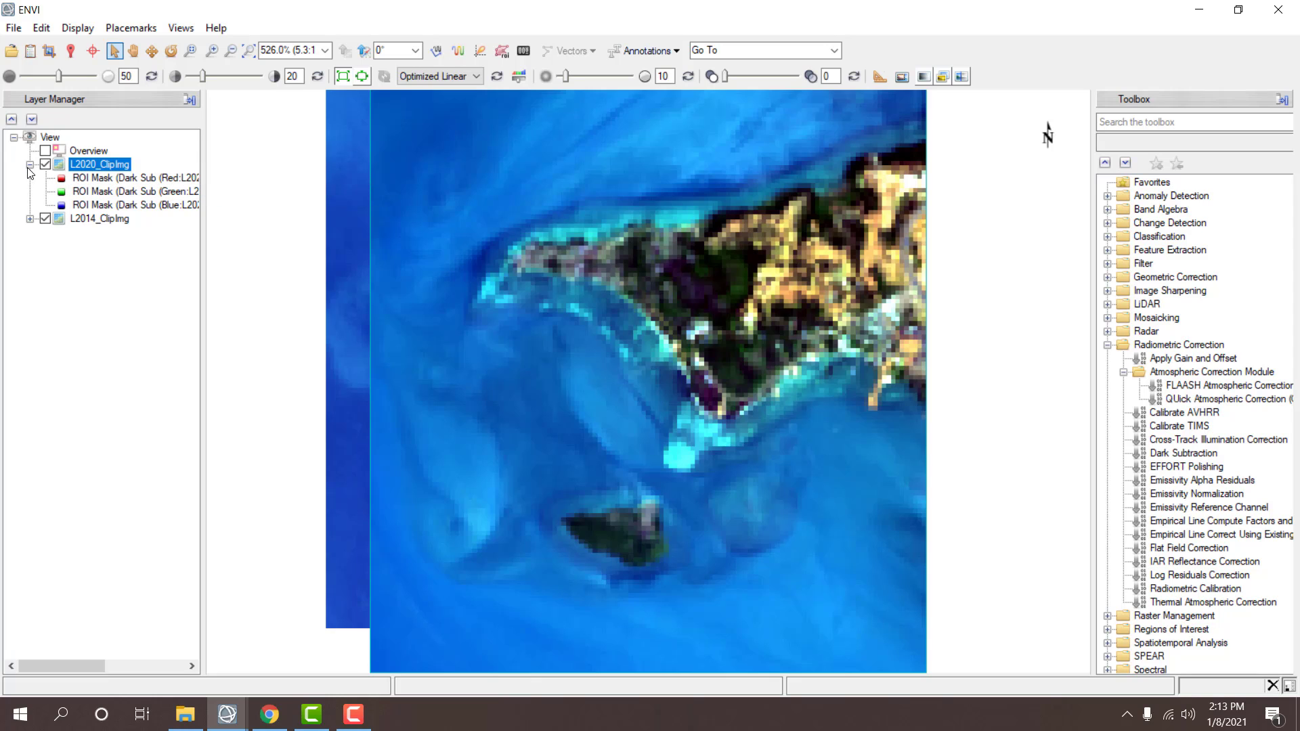
pyautogui.click(30, 165)
# - Hide the L2020_ClipImg layer and expand the L2014_ClipImg layer to show its RGB bands
pyautogui.click(45, 165)
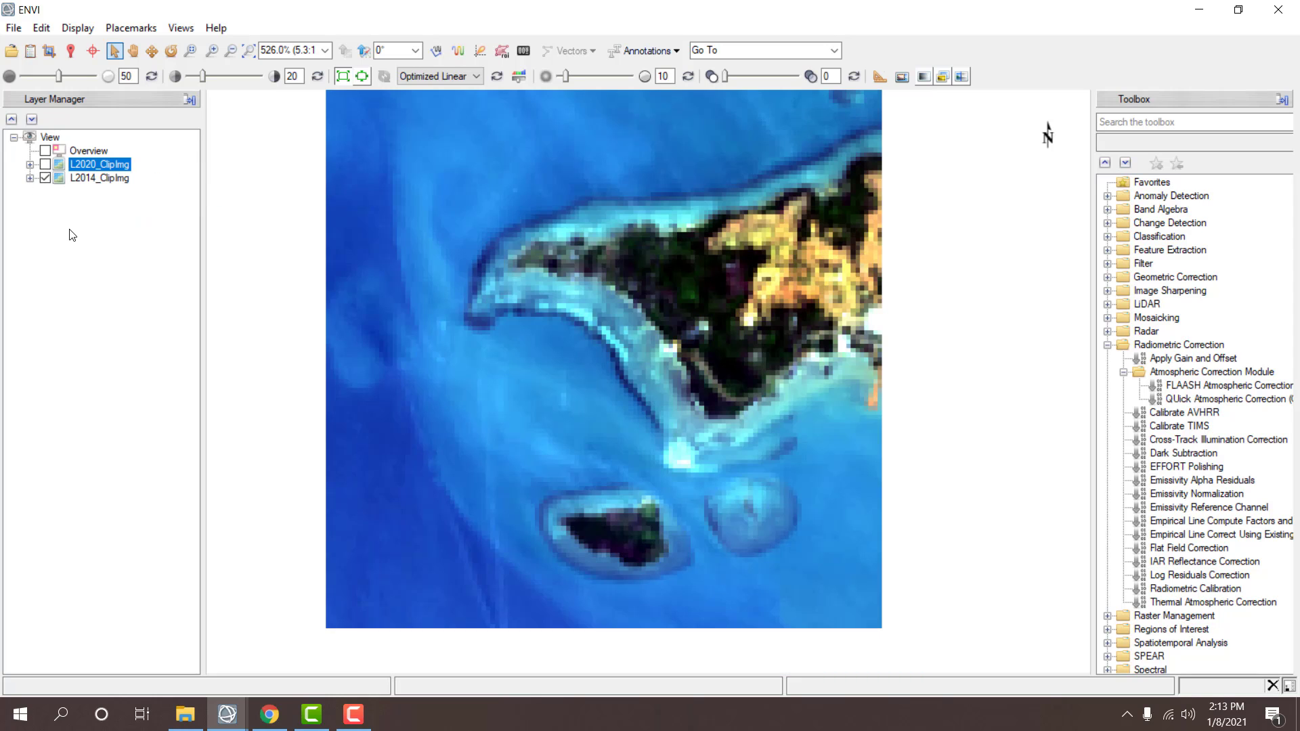
pyautogui.click(29, 178)
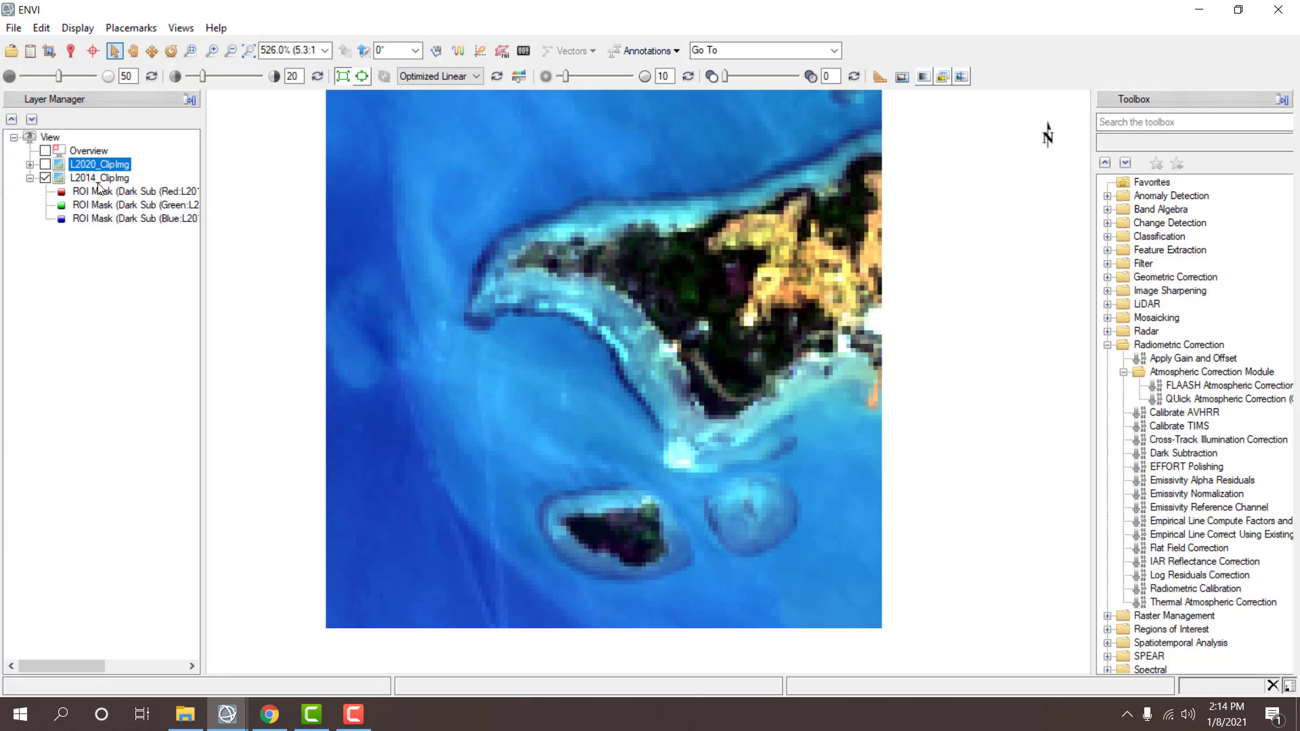
pyautogui.click(100, 178)
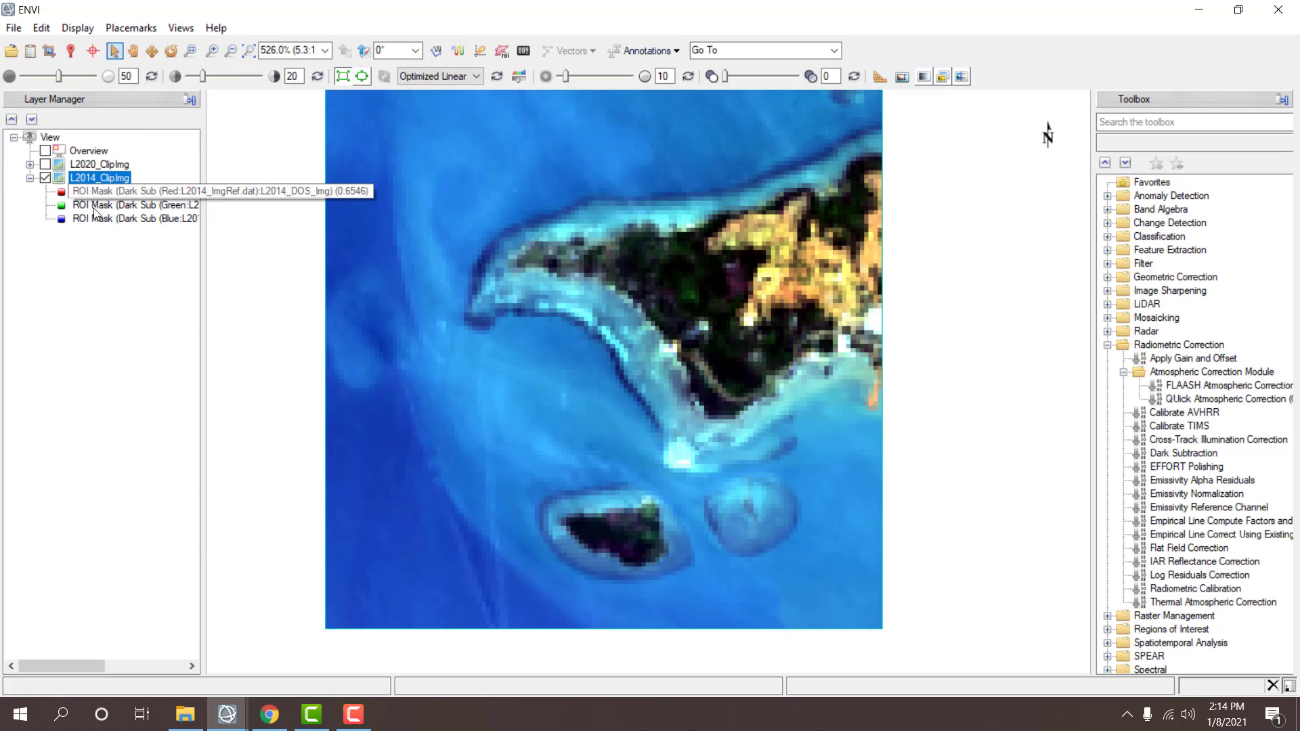
pyautogui.rightClick(100, 180)
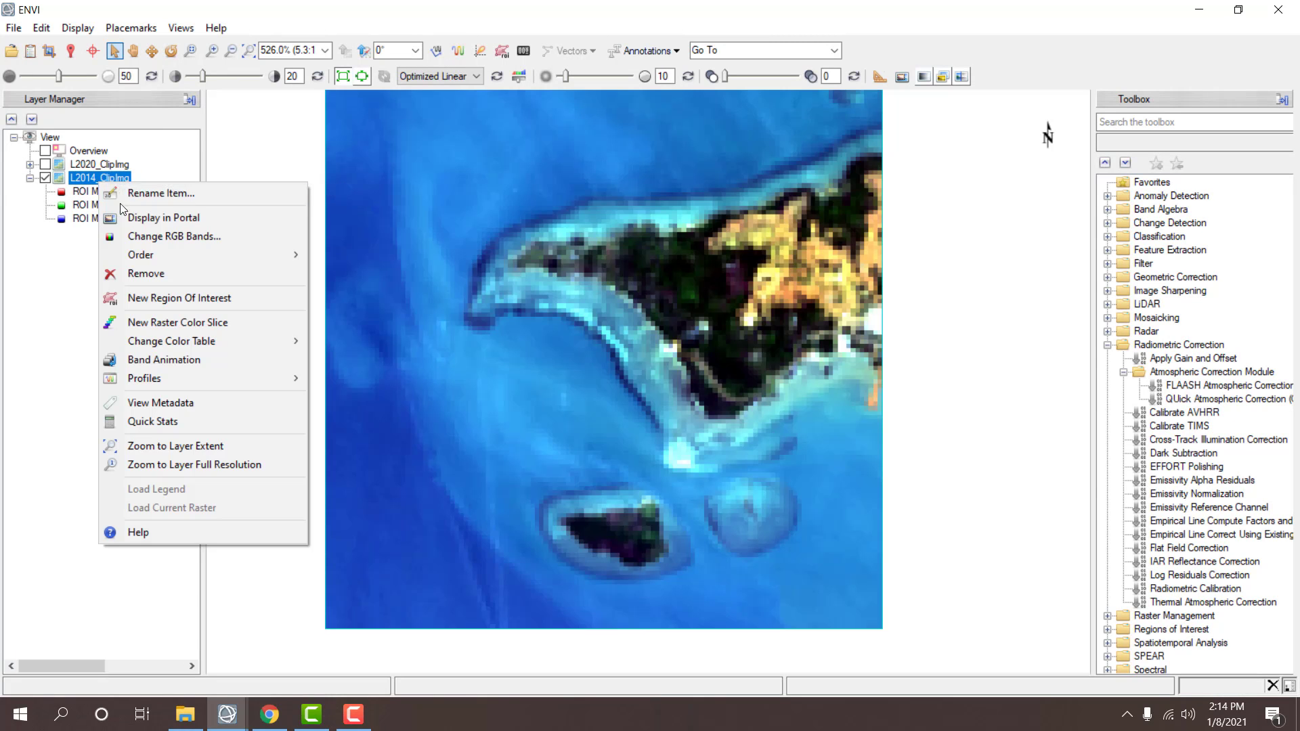
pyautogui.click(66, 247)
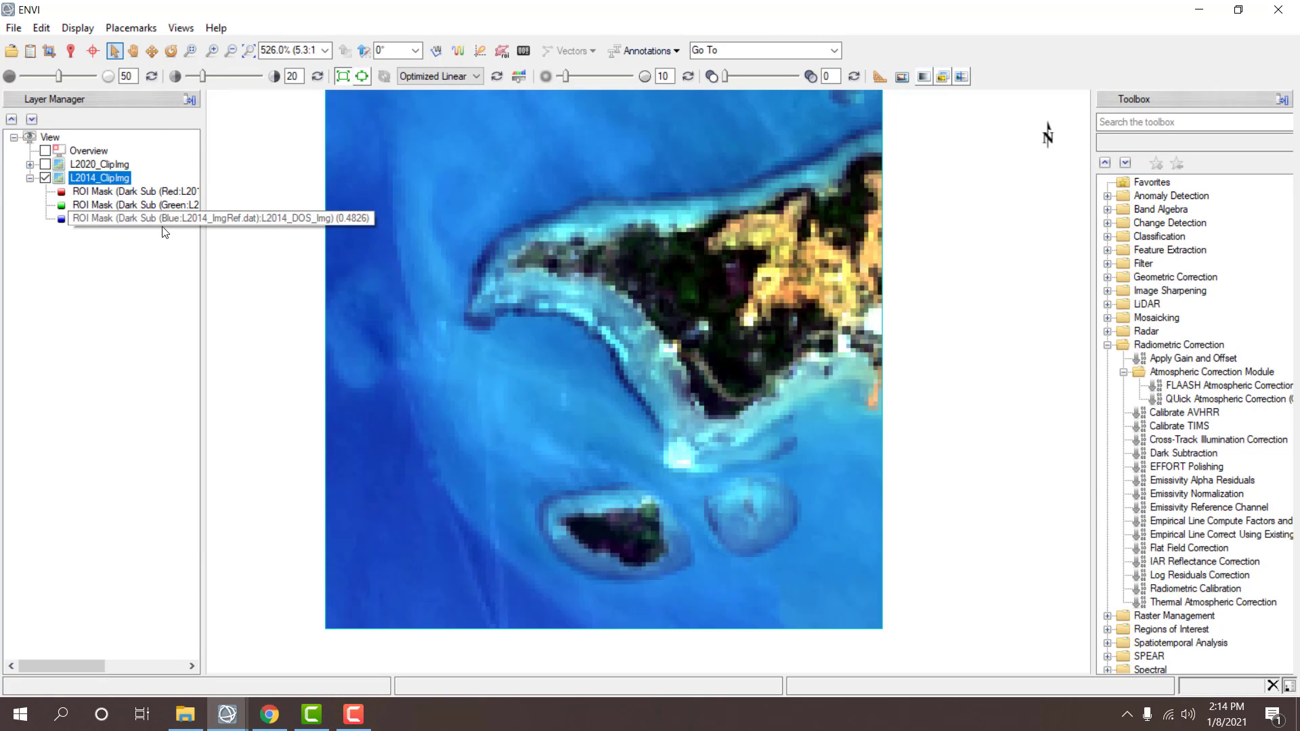
# - Display L2014_ClipImg with SWIR 1 as red, Near Infrared as green and the Green band as blue
pyautogui.rightClick(108, 180)
pyautogui.click(150, 236)
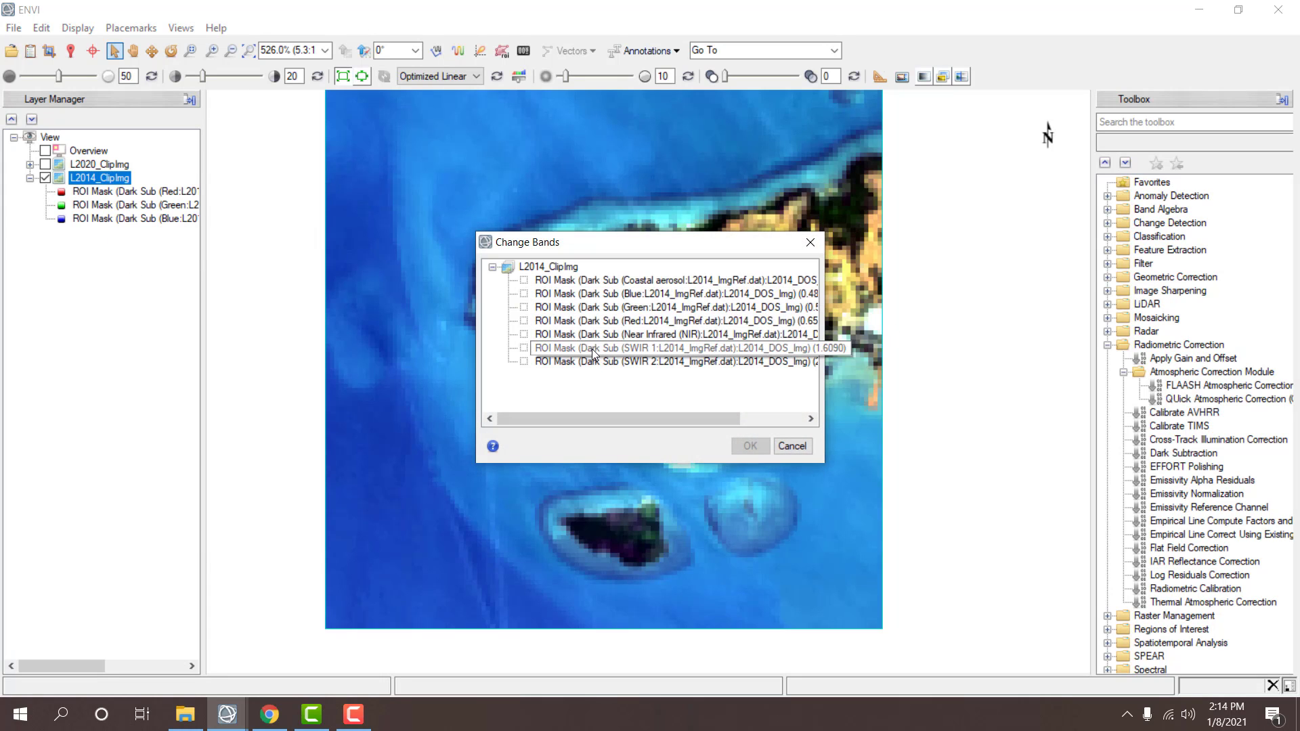
pyautogui.click(552, 332)
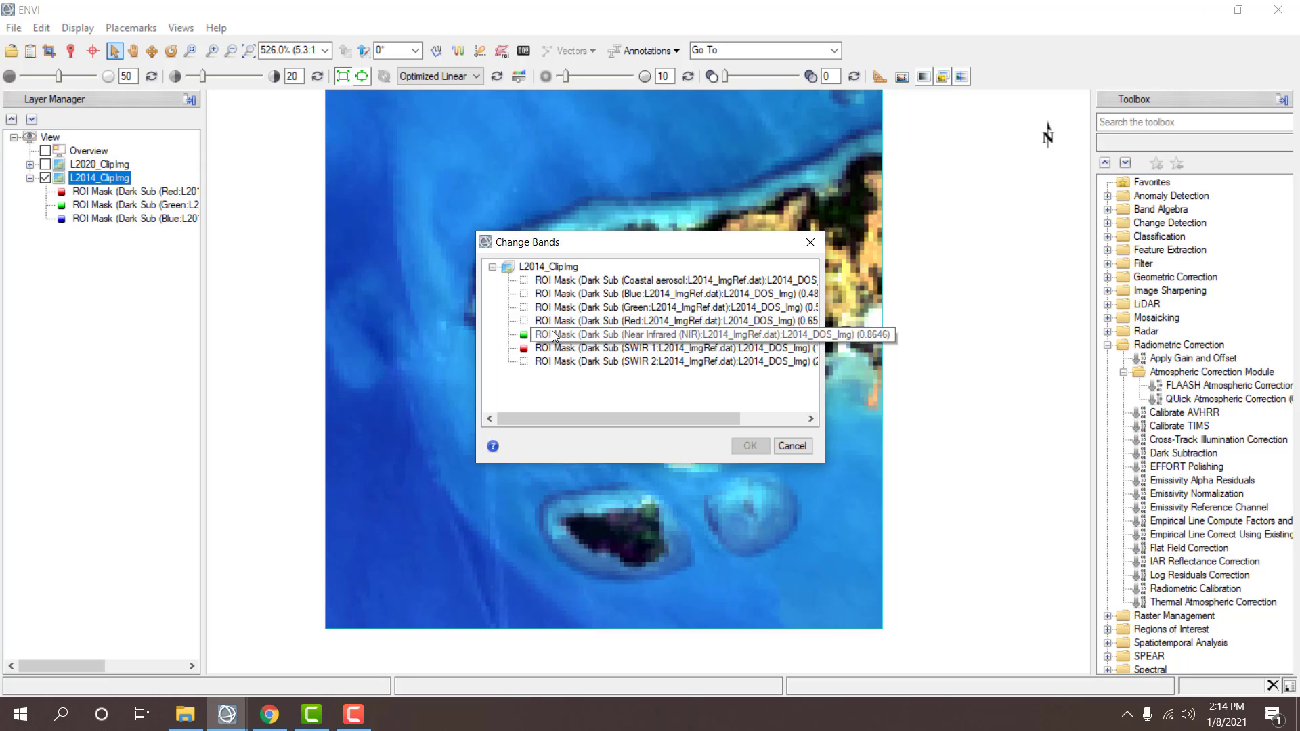
pyautogui.click(563, 309)
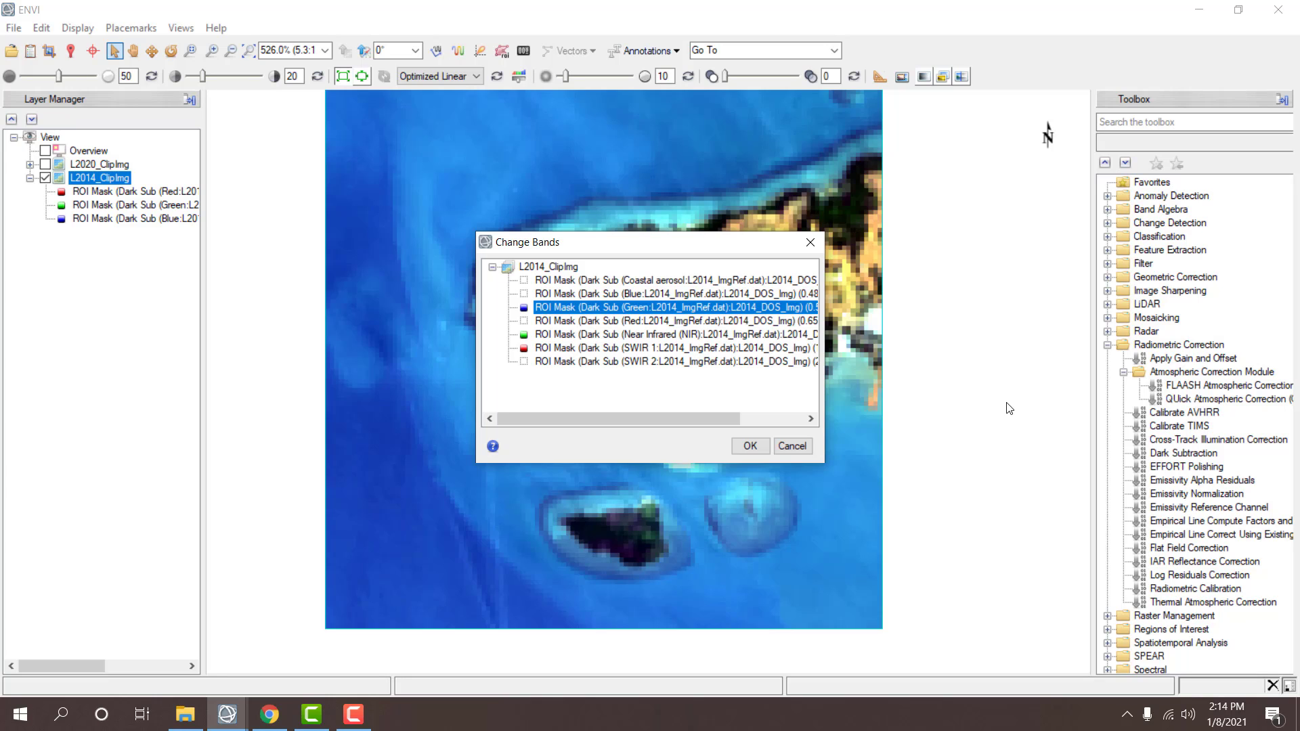
pyautogui.click(748, 446)
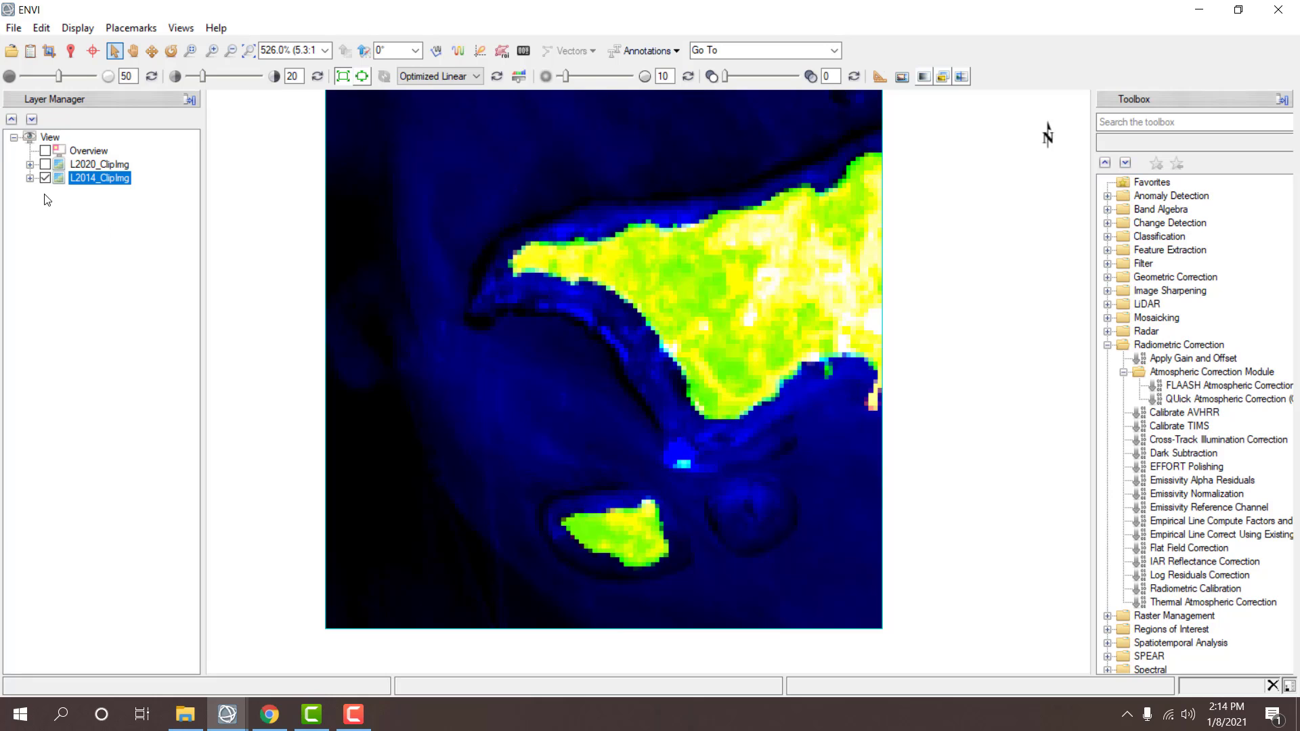
# - Set the L2014_ClipImg composite to SWIR 1 as red, Near Infrared as green and the Red band as blue
pyautogui.rightClick(74, 181)
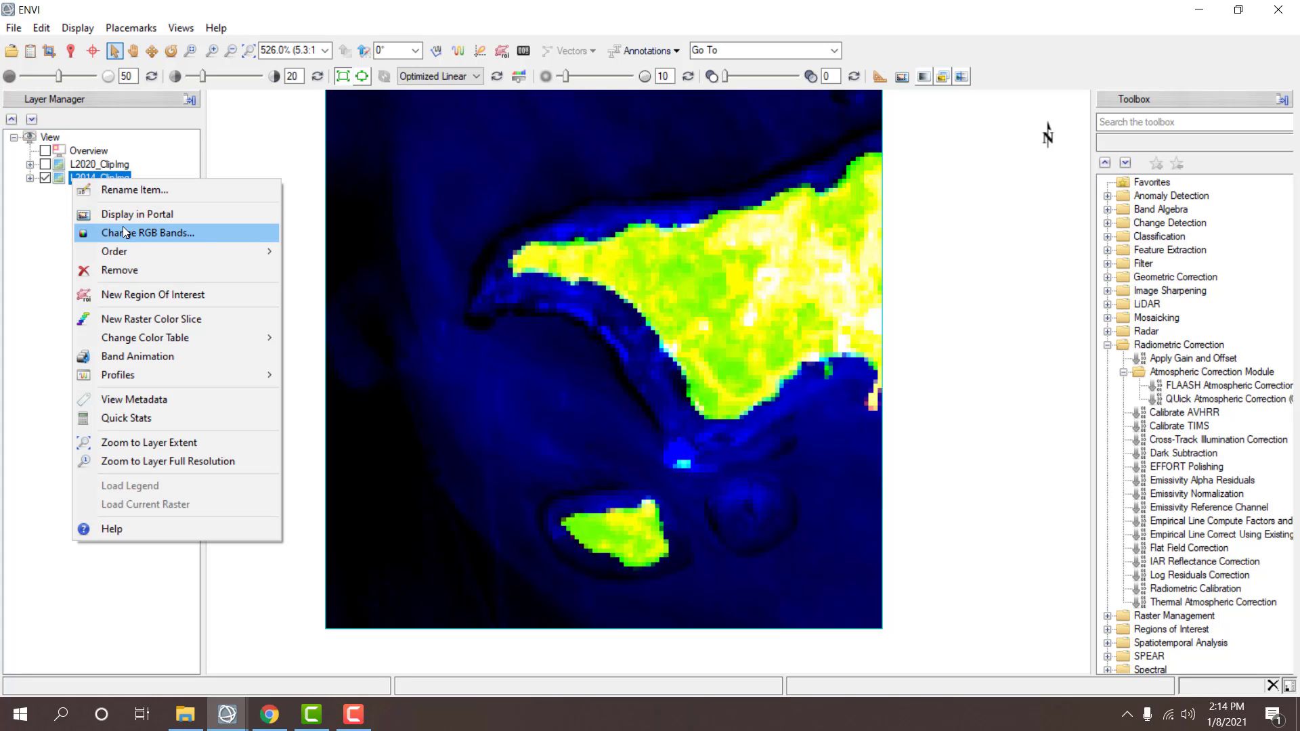
pyautogui.click(124, 228)
pyautogui.click(553, 348)
pyautogui.click(554, 334)
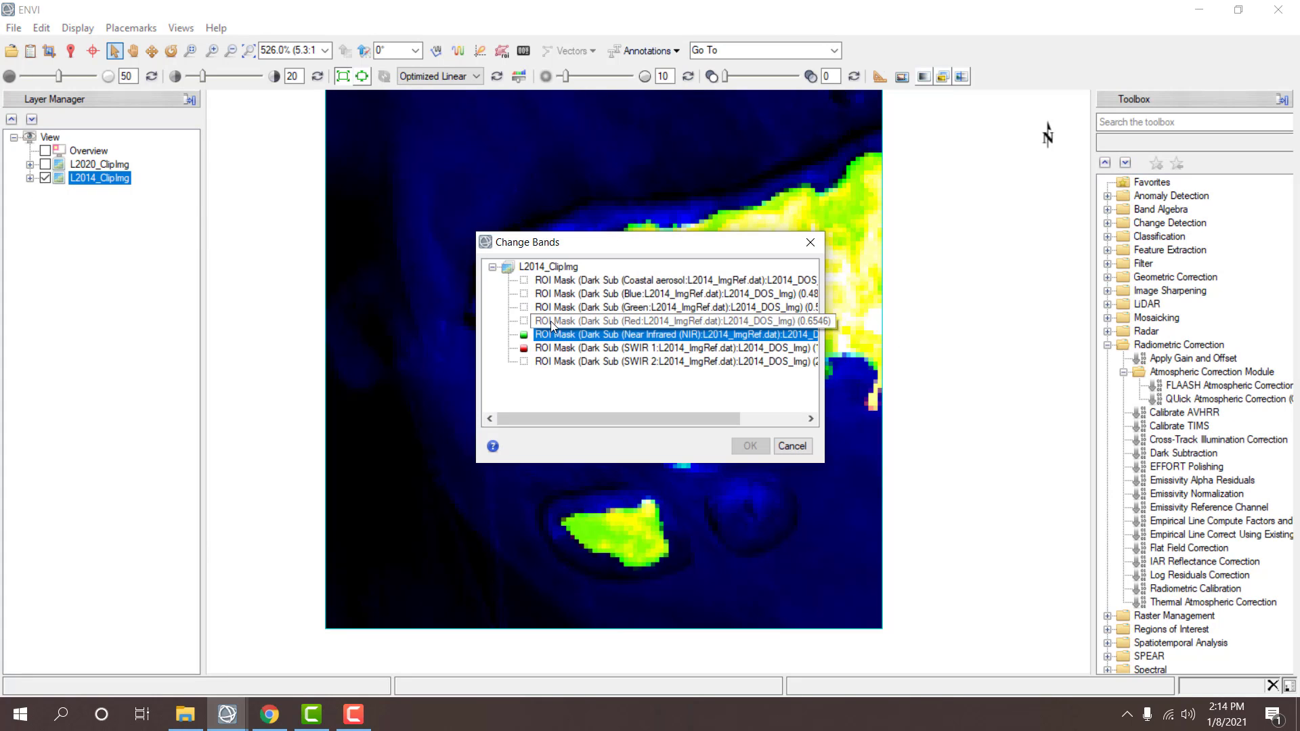
pyautogui.click(555, 320)
pyautogui.click(749, 446)
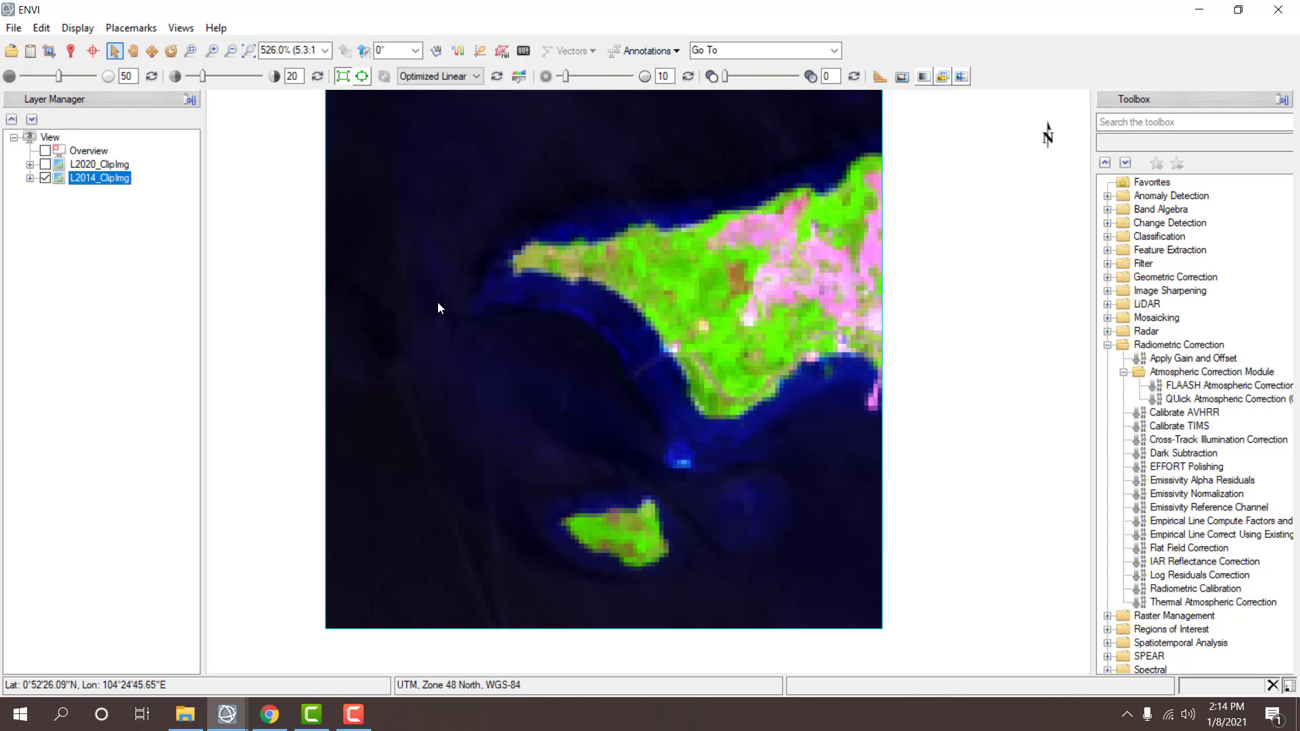
# - Set the L2014_ClipImg composite to SWIR 1 as red, Near Infrared as green and the Green band as blue
pyautogui.rightClick(109, 178)
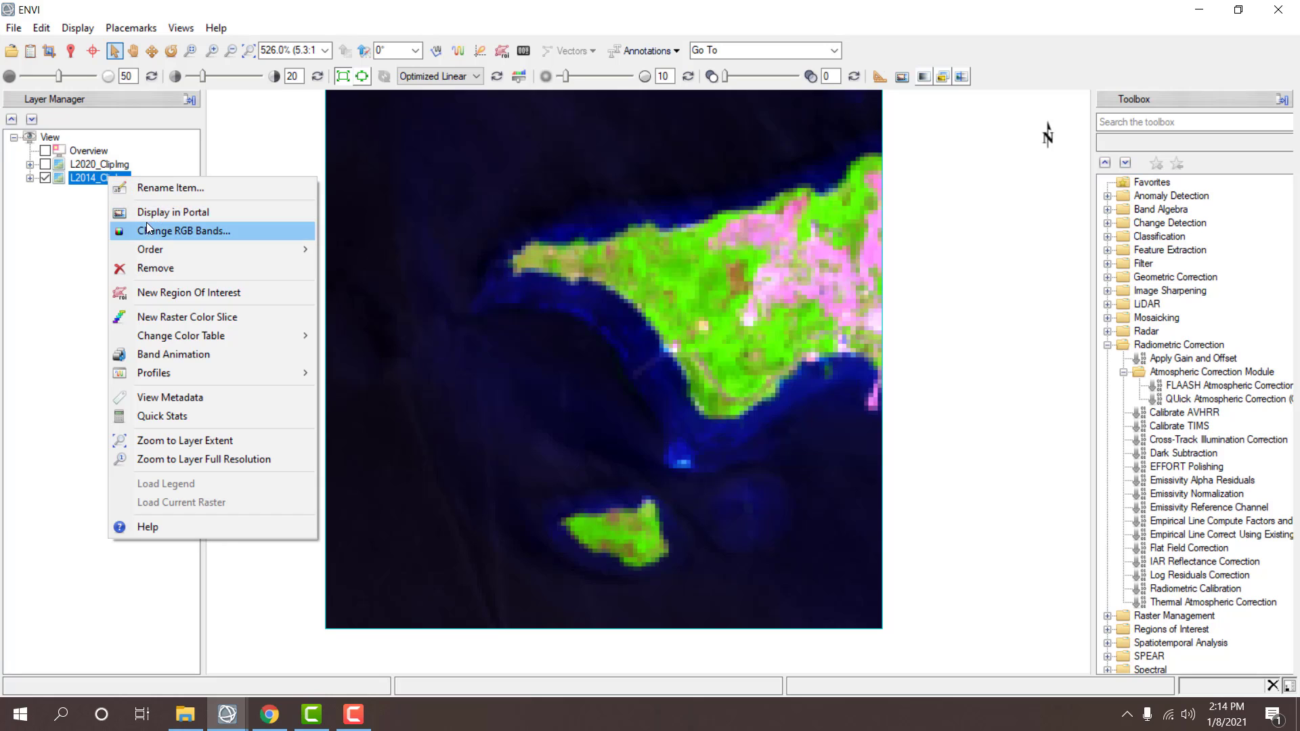
pyautogui.click(178, 231)
pyautogui.click(539, 348)
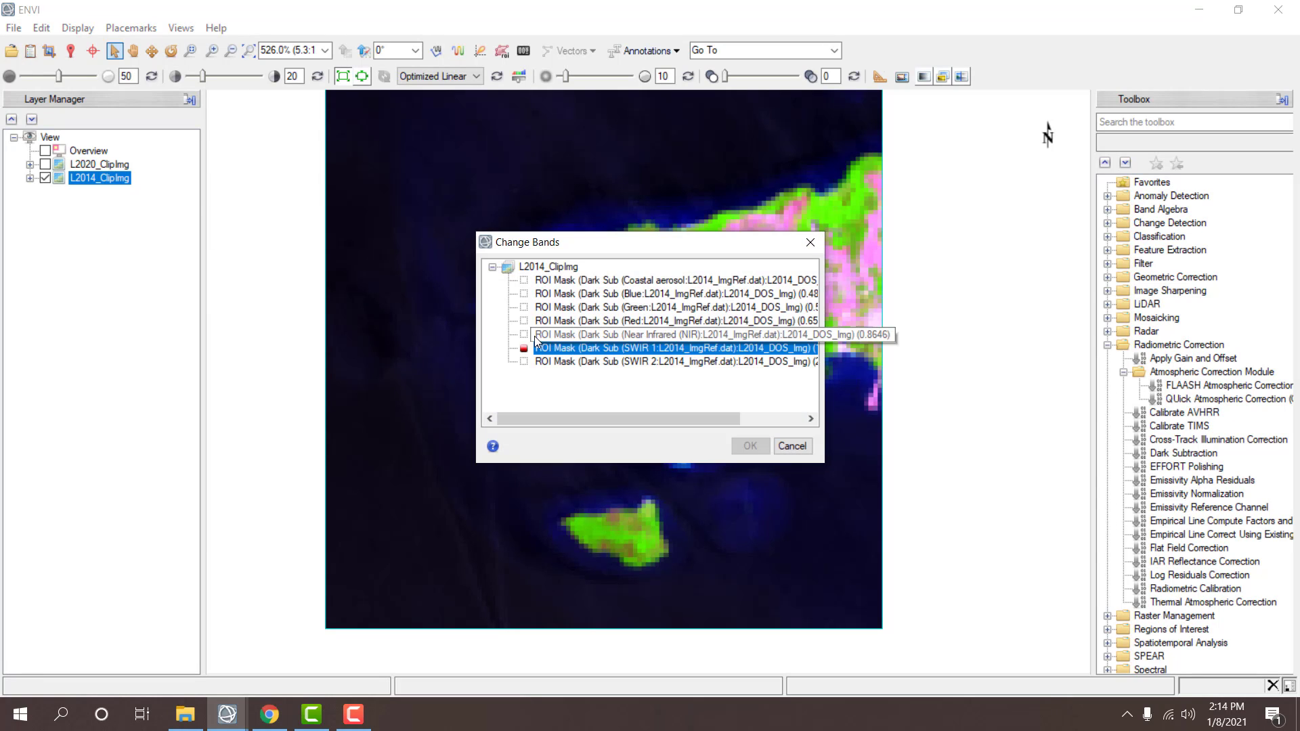
pyautogui.click(545, 334)
pyautogui.click(562, 306)
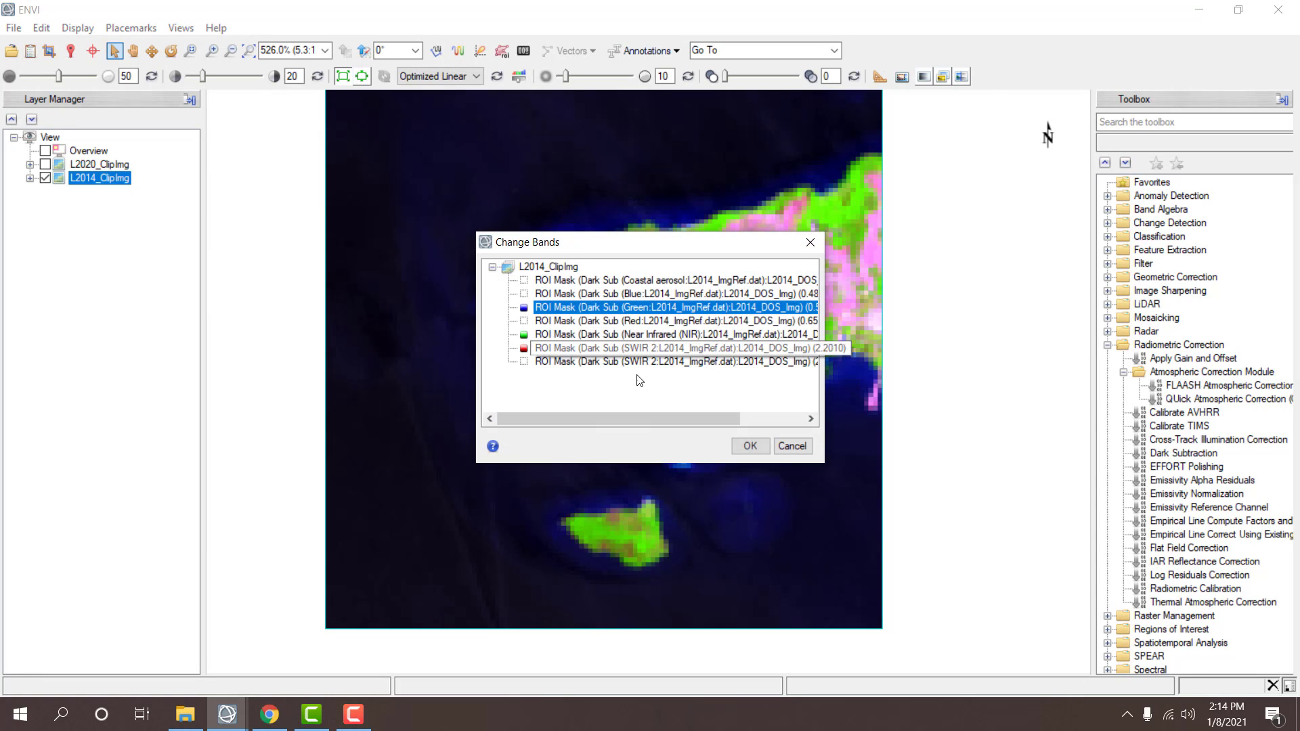
pyautogui.click(749, 446)
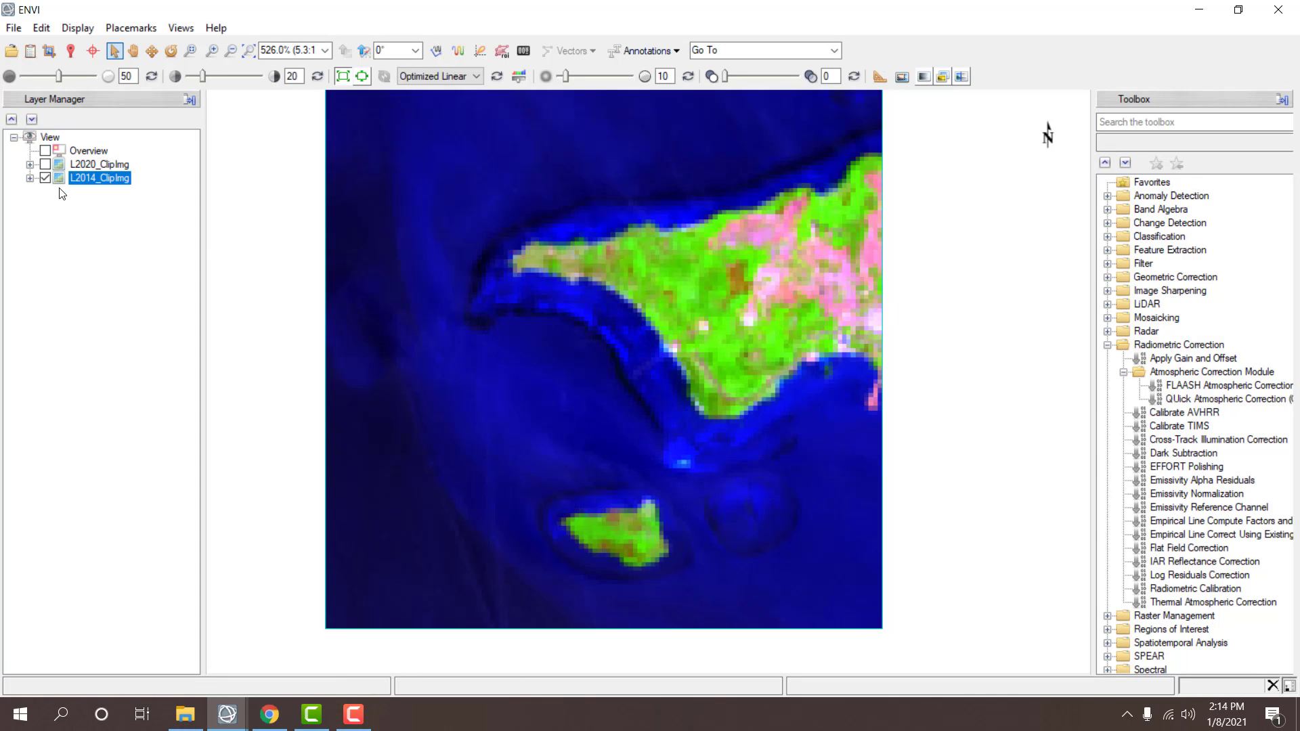
# - Reapply the SWIR 1, Near Infrared and Green band combination to L2014_ClipImg as its red, green and blue channels
pyautogui.rightClick(78, 179)
pyautogui.click(150, 236)
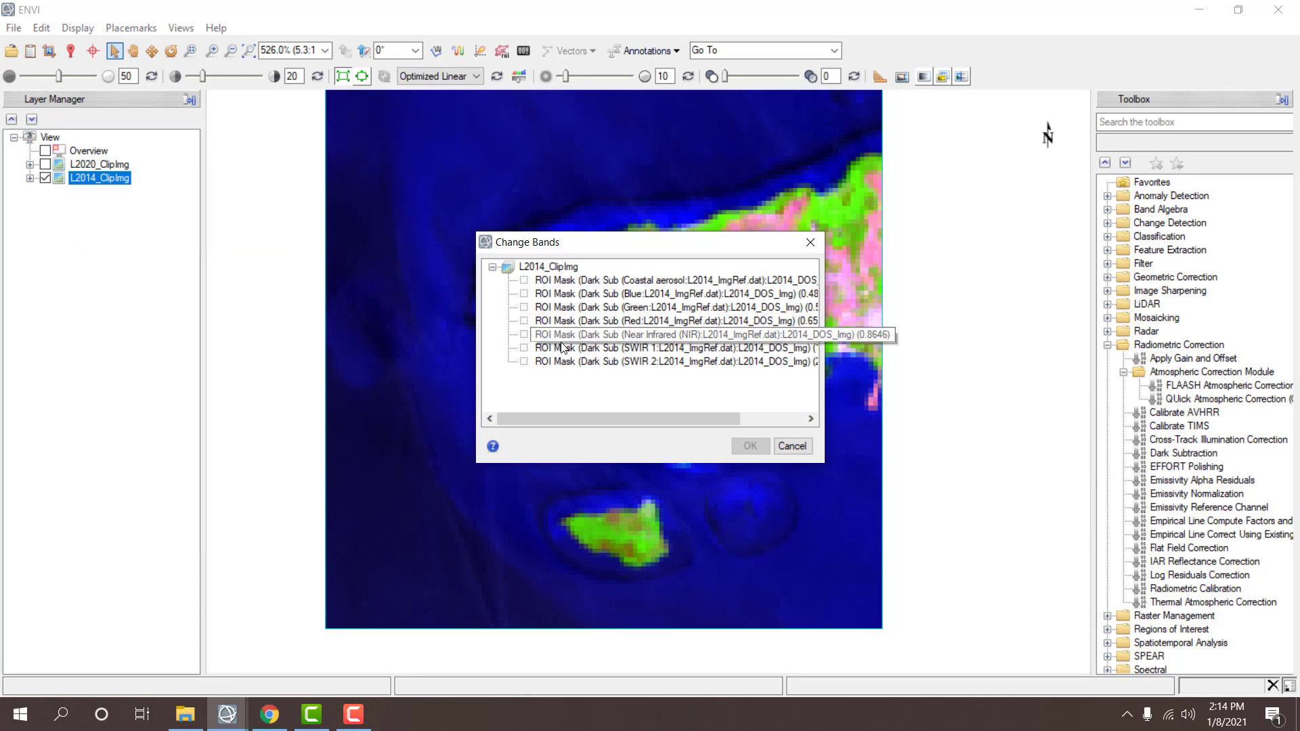
pyautogui.click(575, 348)
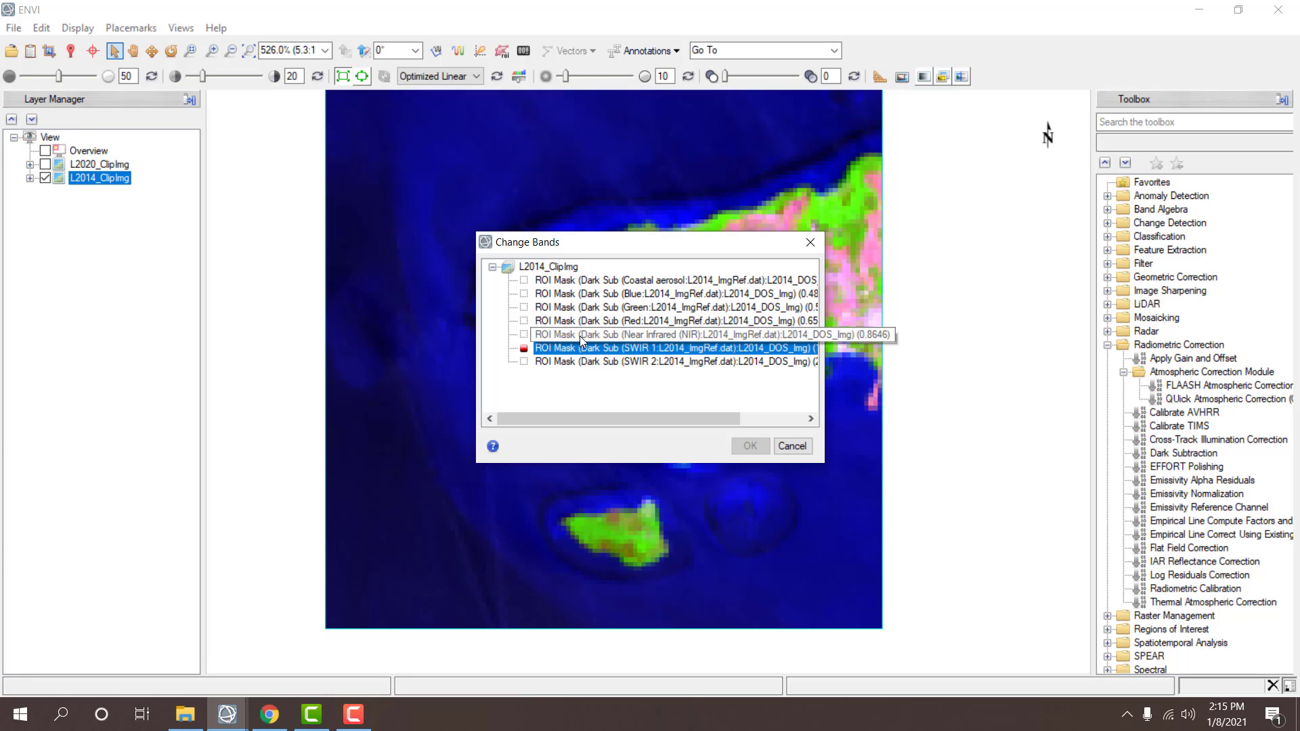
pyautogui.click(579, 334)
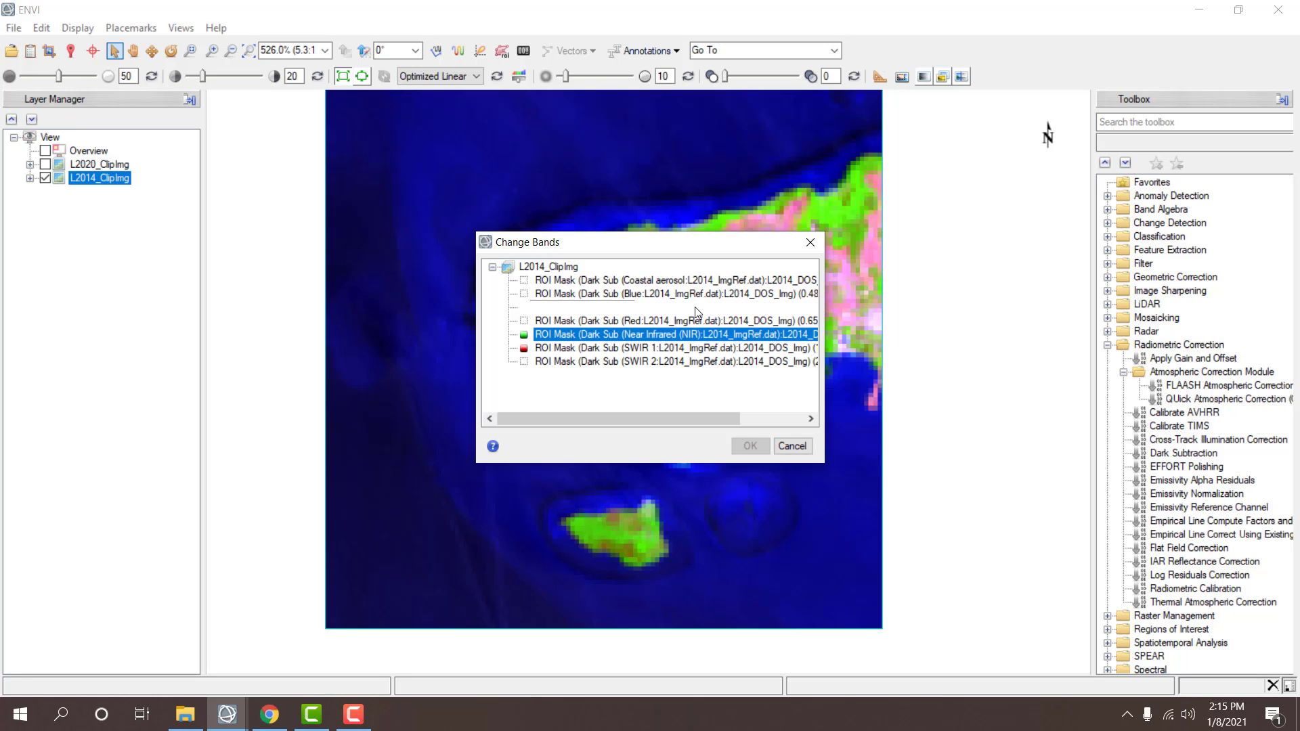
pyautogui.click(673, 307)
pyautogui.click(752, 445)
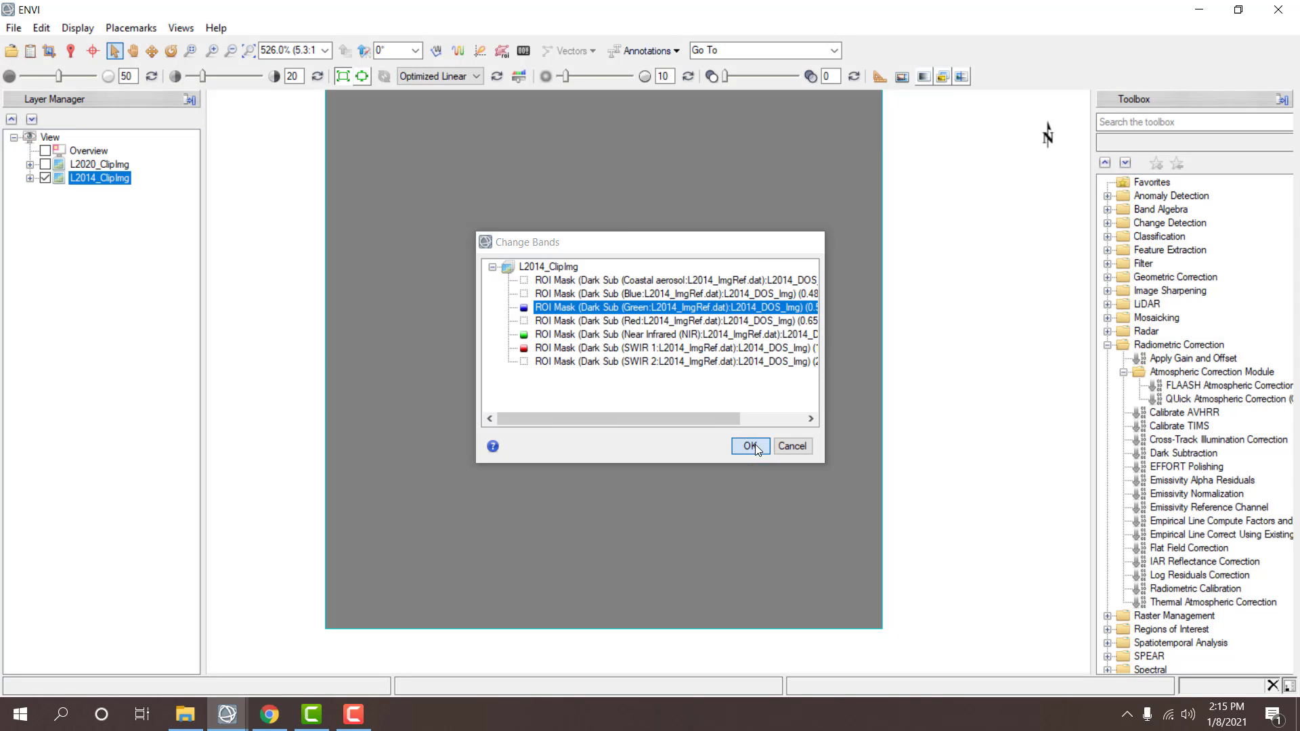
# - Expand the L2014_ClipImg layer to check its RGB bands, and switch its visibility off and back on
pyautogui.click(30, 178)
pyautogui.click(46, 178)
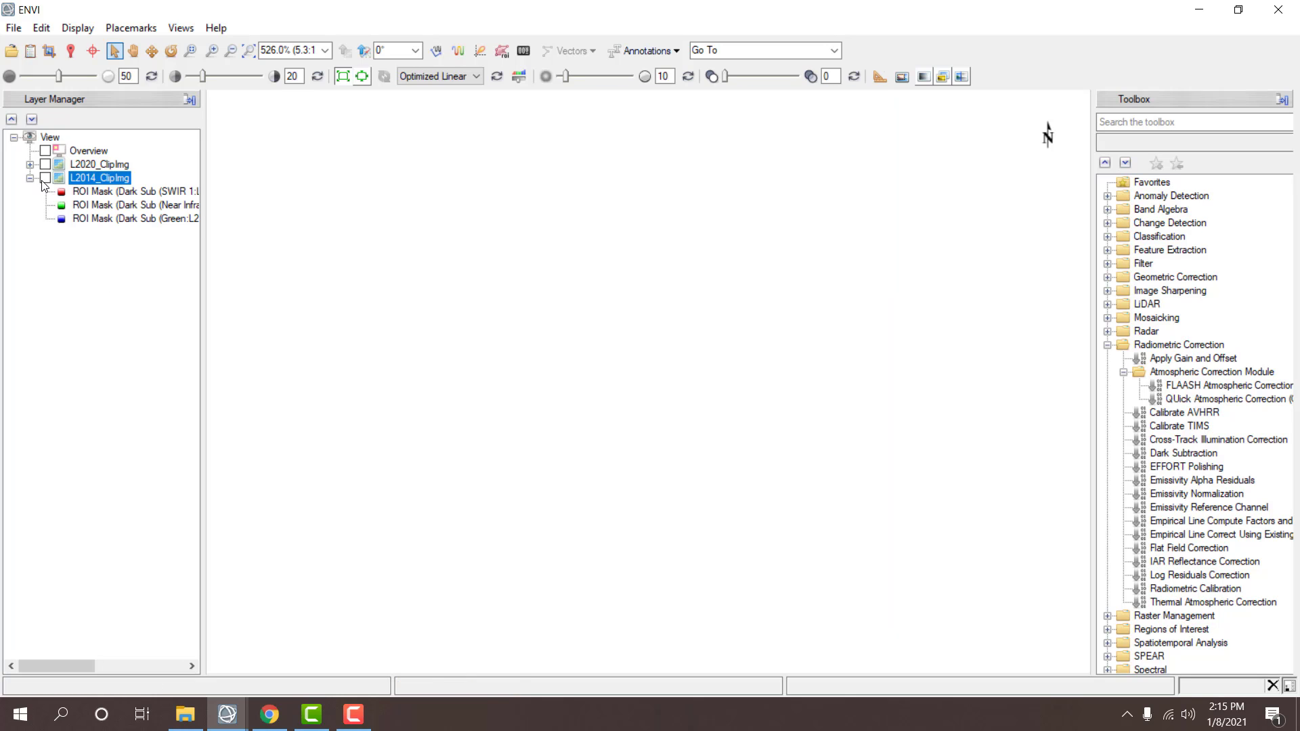
pyautogui.click(45, 178)
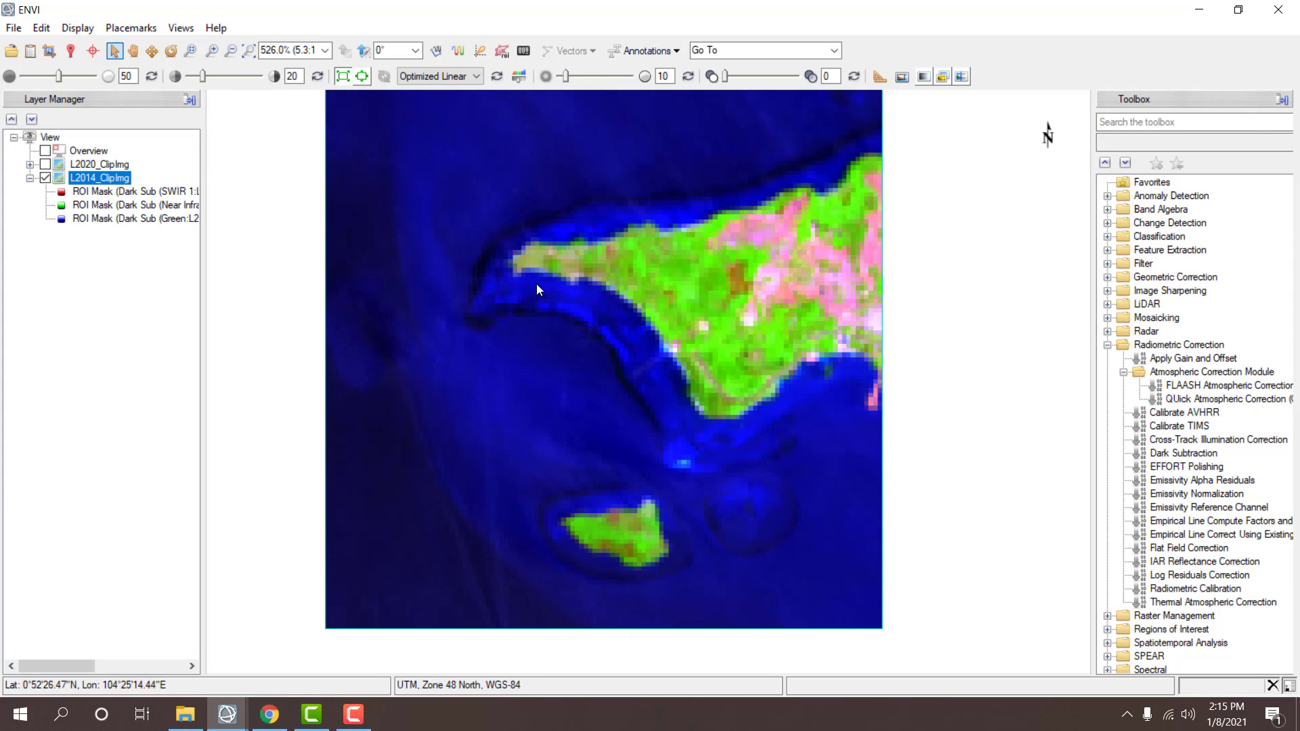
# - Change the L2014_ClipImg composite to SWIR 1 as red, Near Infrared as green and the Red band as blue
pyautogui.rightClick(110, 186)
pyautogui.click(151, 236)
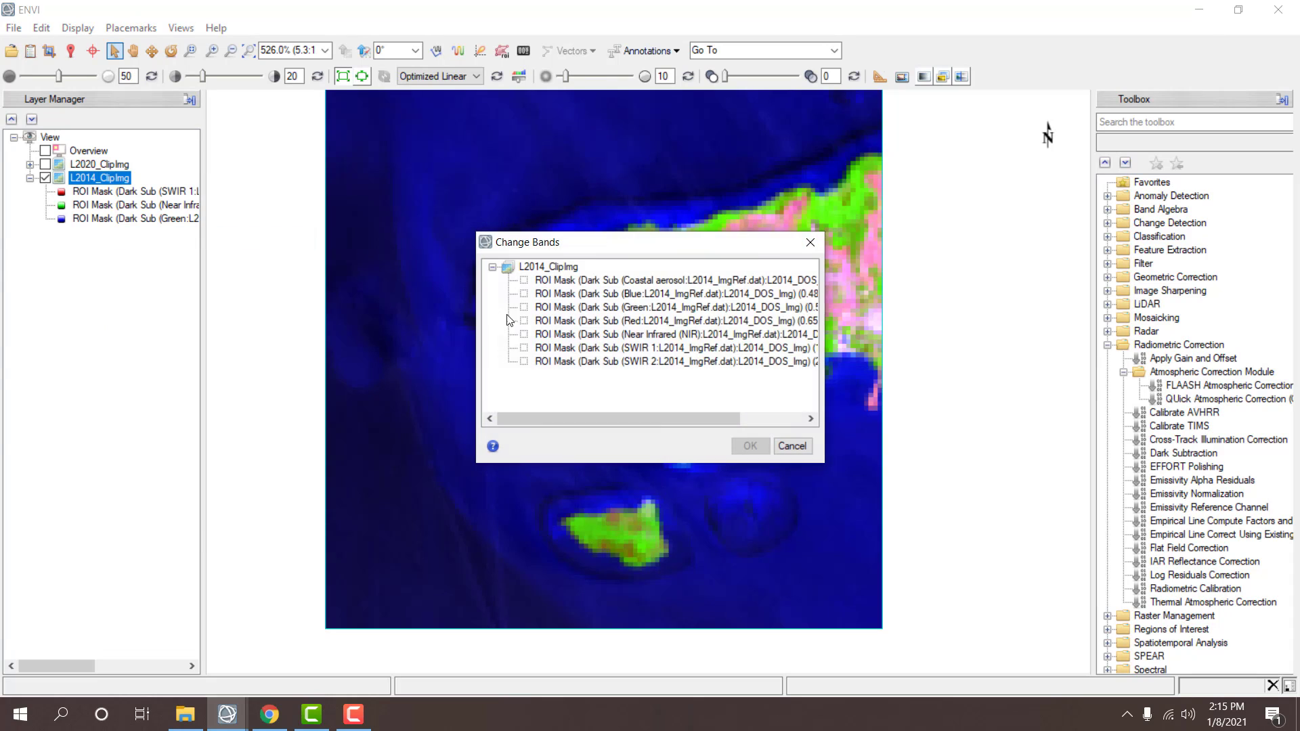
pyautogui.click(550, 348)
pyautogui.click(552, 334)
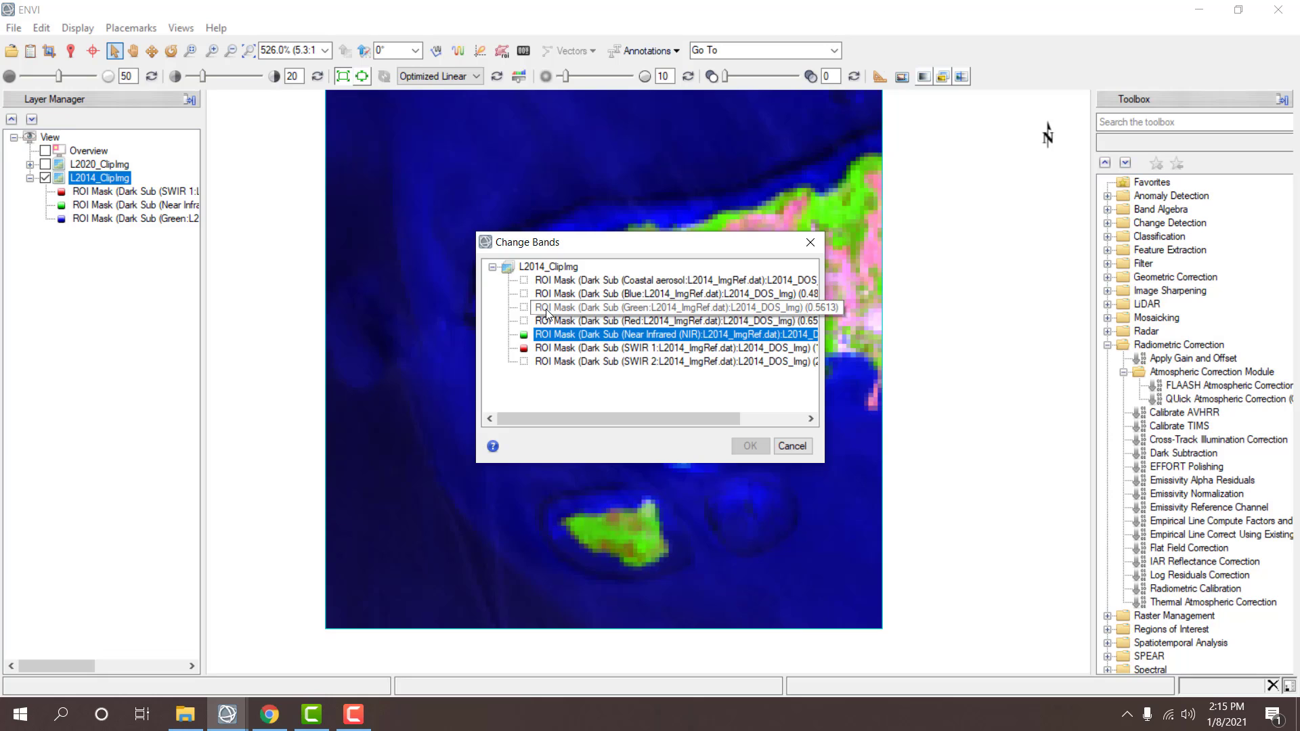
pyautogui.click(563, 320)
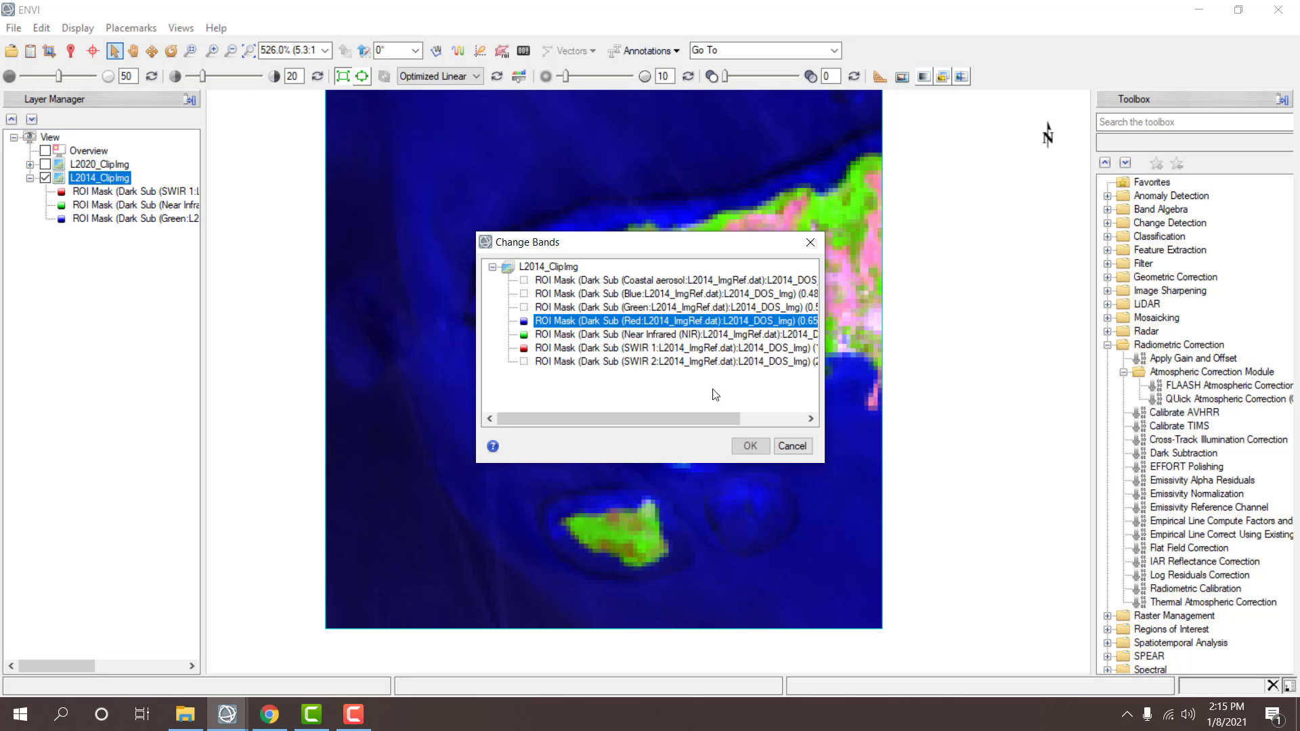
pyautogui.click(749, 447)
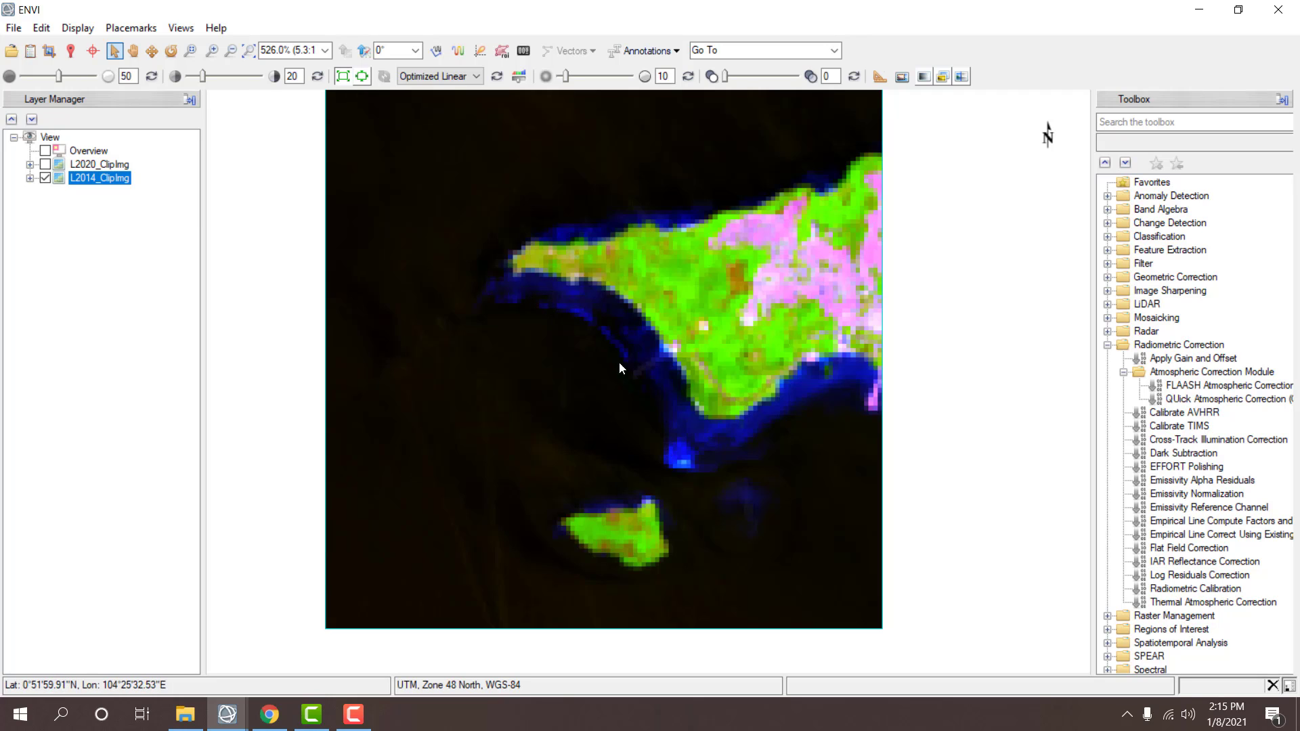
# - Display L2014_ClipImg with SWIR 1 as red, Near Infrared as green and the Blue band as blue
pyautogui.rightClick(90, 184)
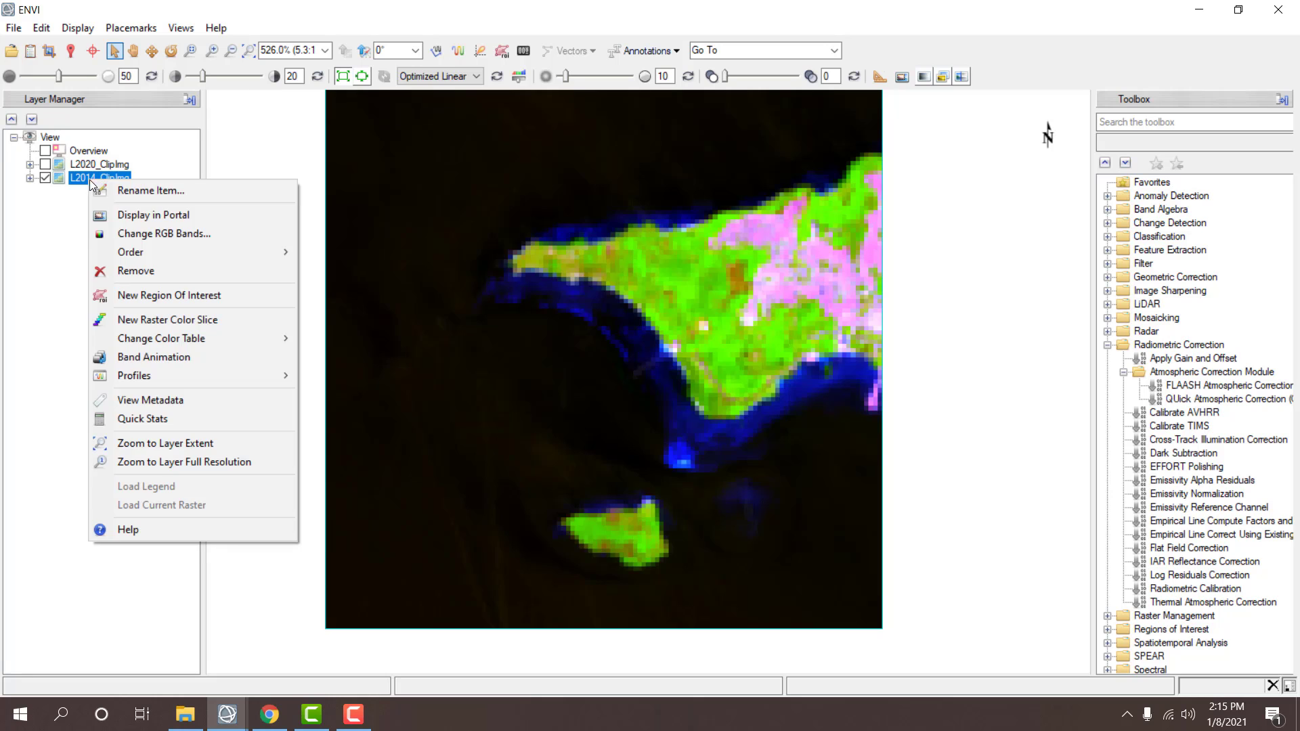
pyautogui.click(119, 233)
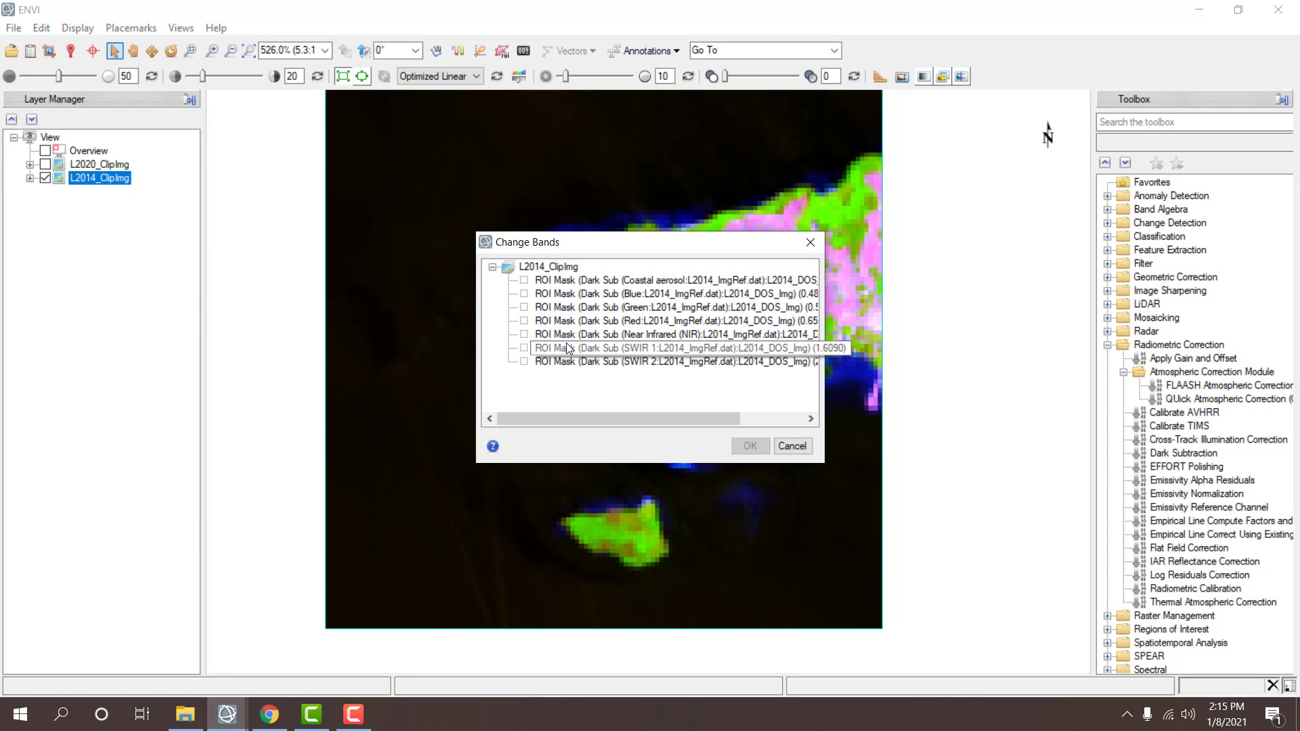
pyautogui.click(570, 348)
pyautogui.click(569, 334)
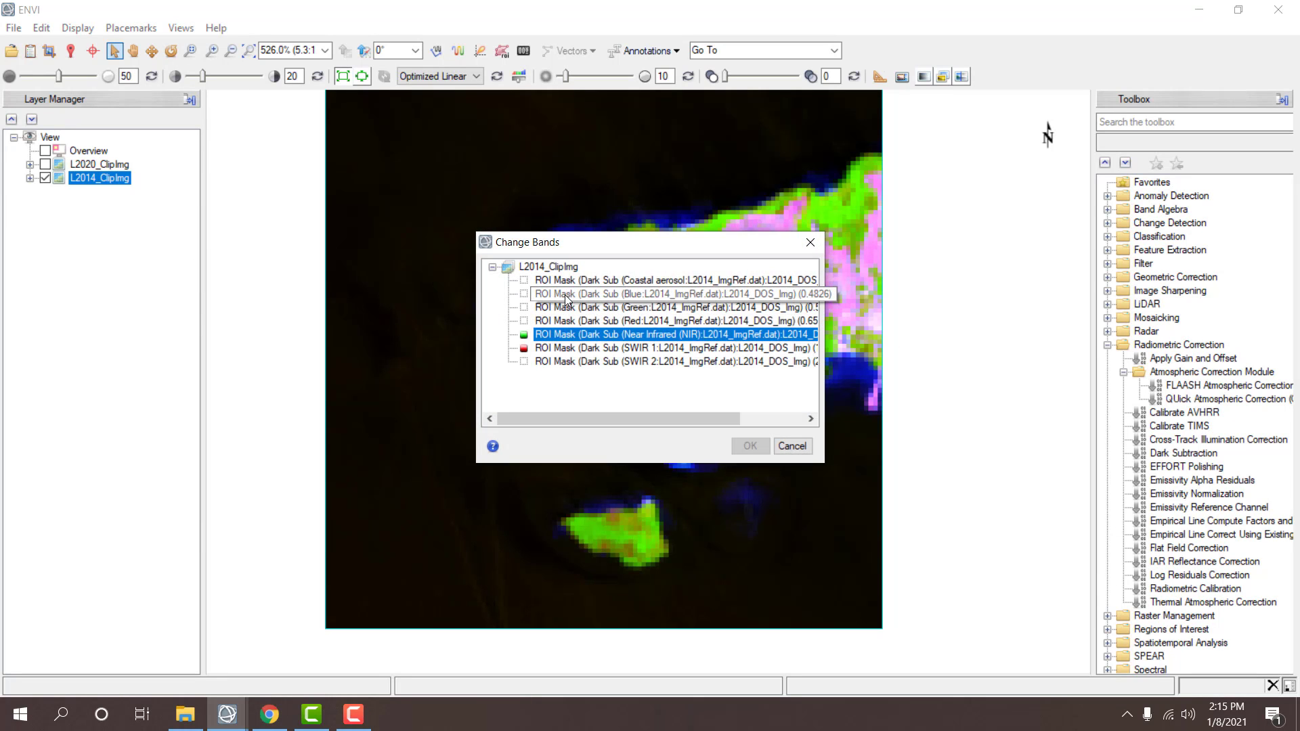
pyautogui.click(566, 298)
pyautogui.click(750, 445)
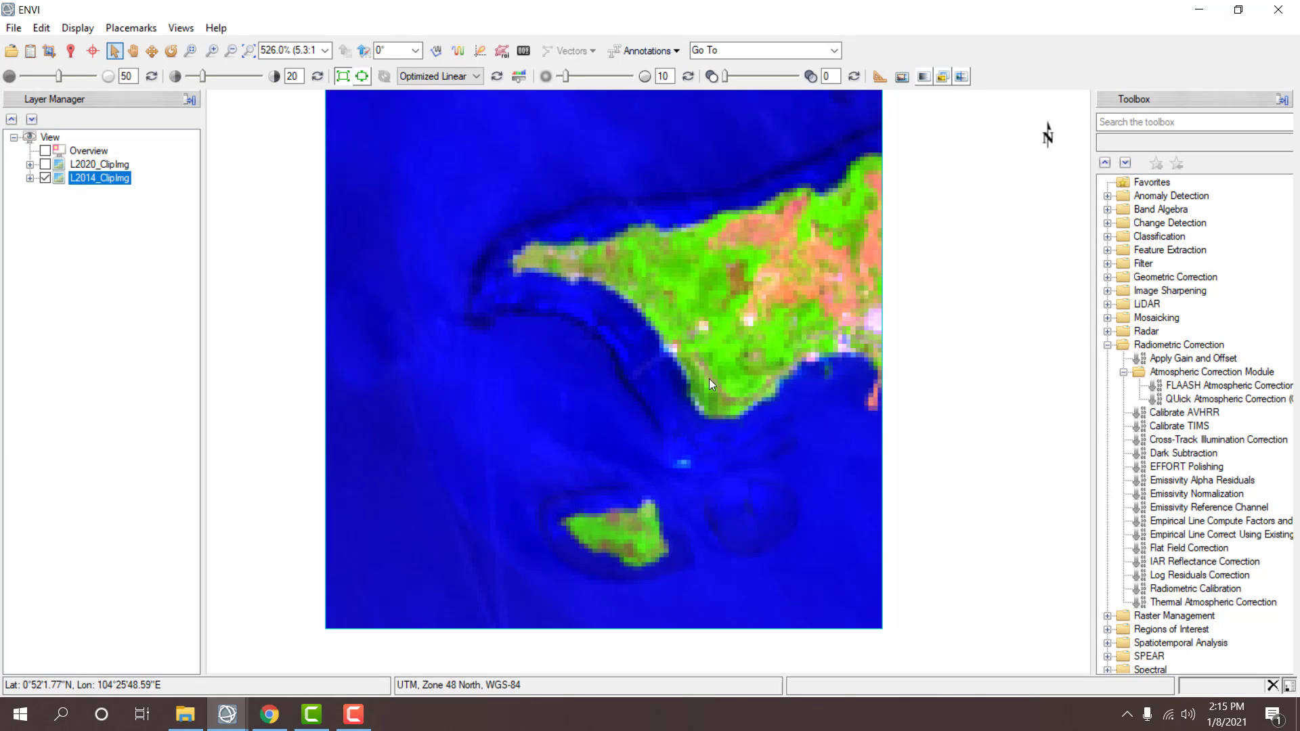
pyautogui.rightClick(111, 189)
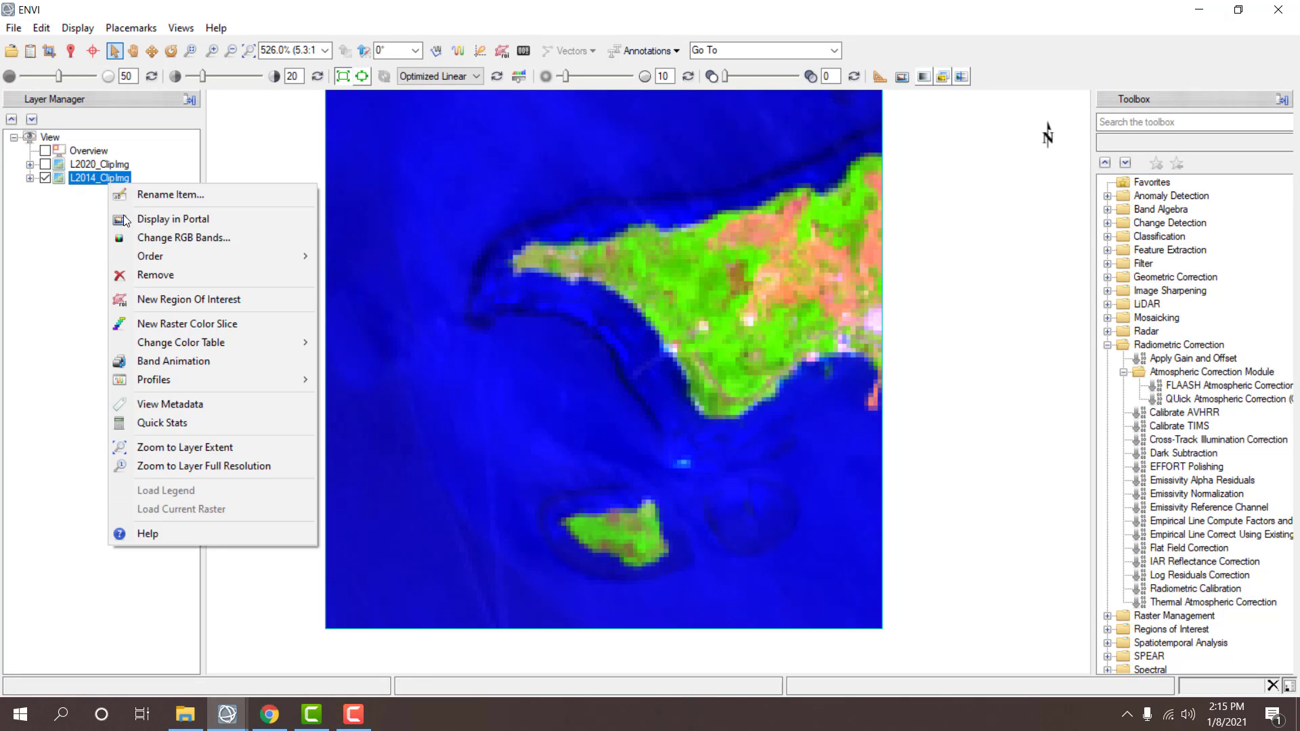
pyautogui.click(137, 237)
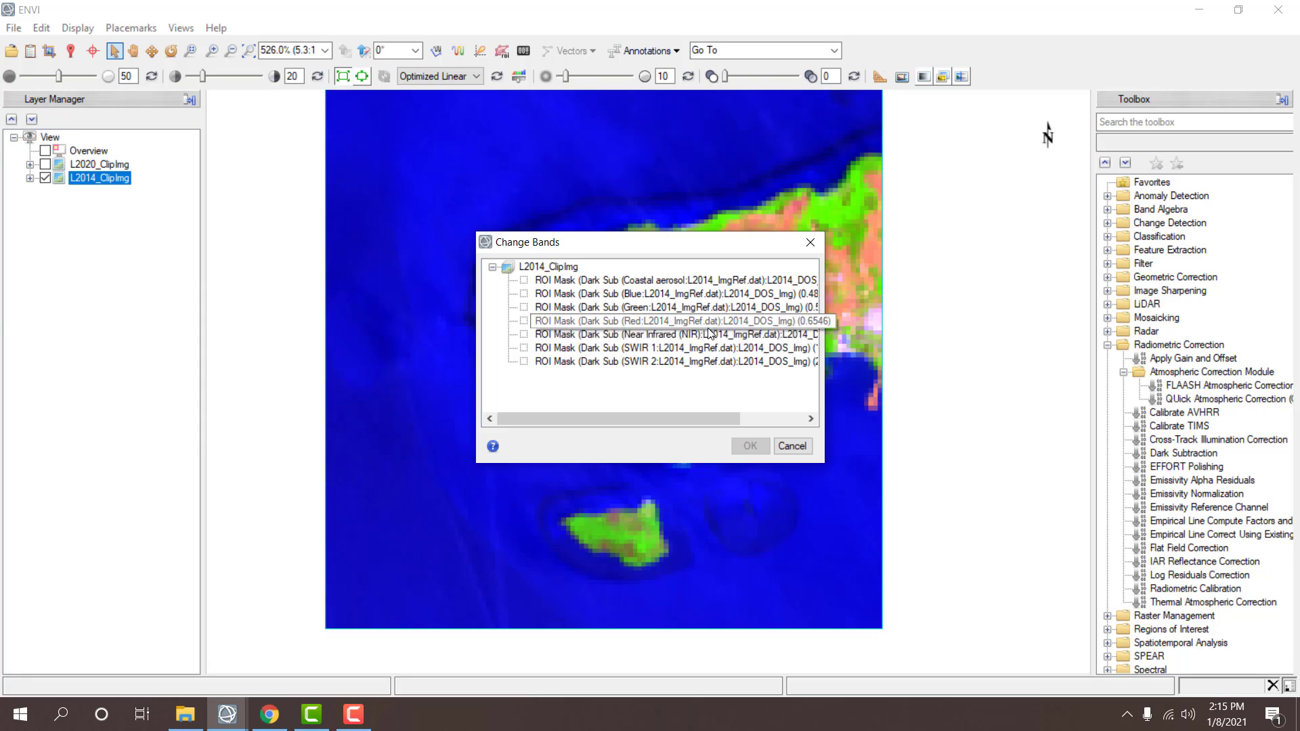
pyautogui.click(590, 348)
pyautogui.click(581, 336)
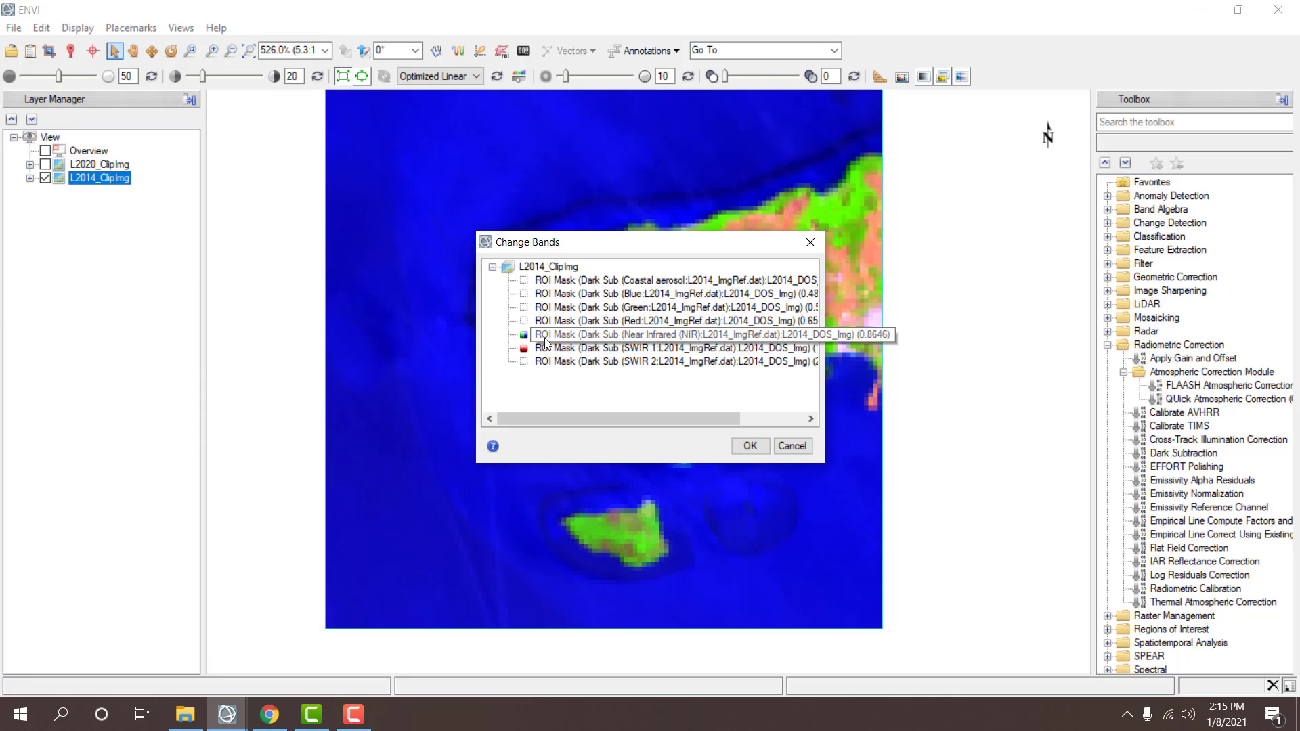
pyautogui.click(789, 447)
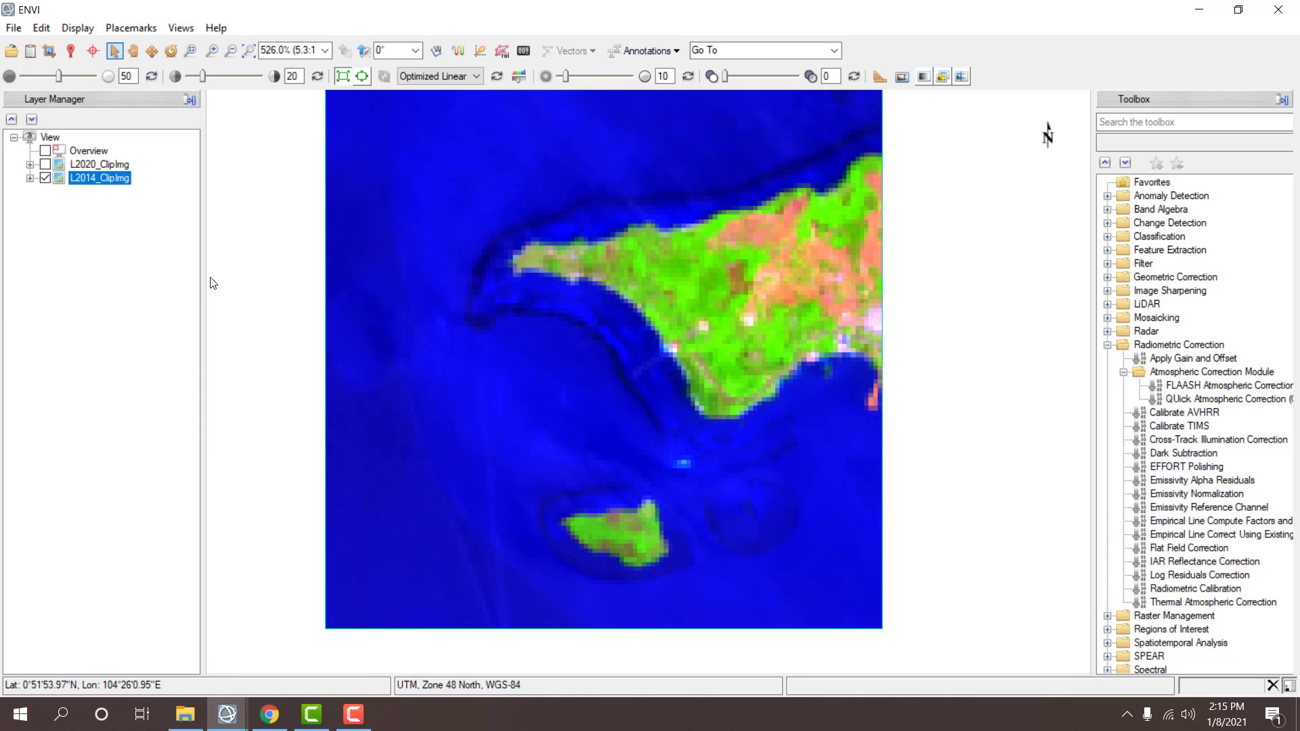
# - Display L2014_ClipImg with SWIR 1 as red, Near Infrared as green and the Green band as blue
pyautogui.rightClick(122, 192)
pyautogui.click(139, 236)
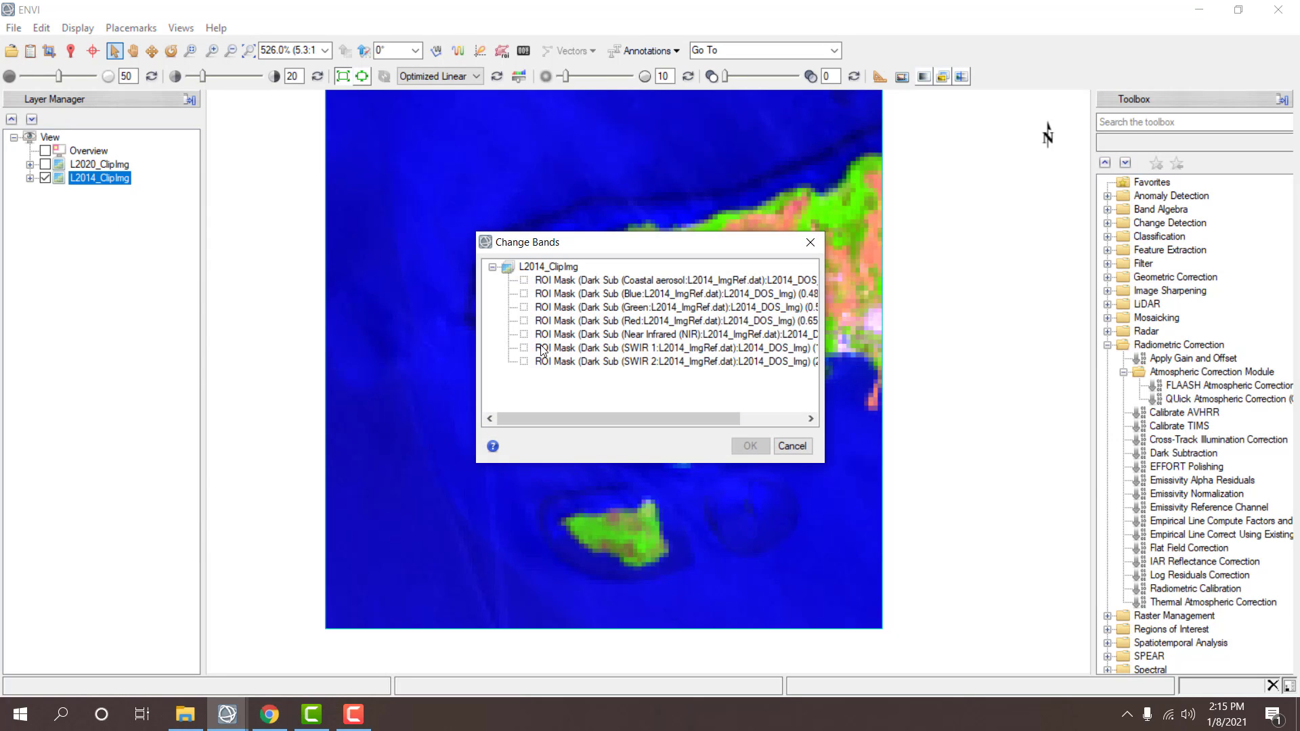
pyautogui.click(542, 348)
pyautogui.click(542, 334)
pyautogui.click(542, 307)
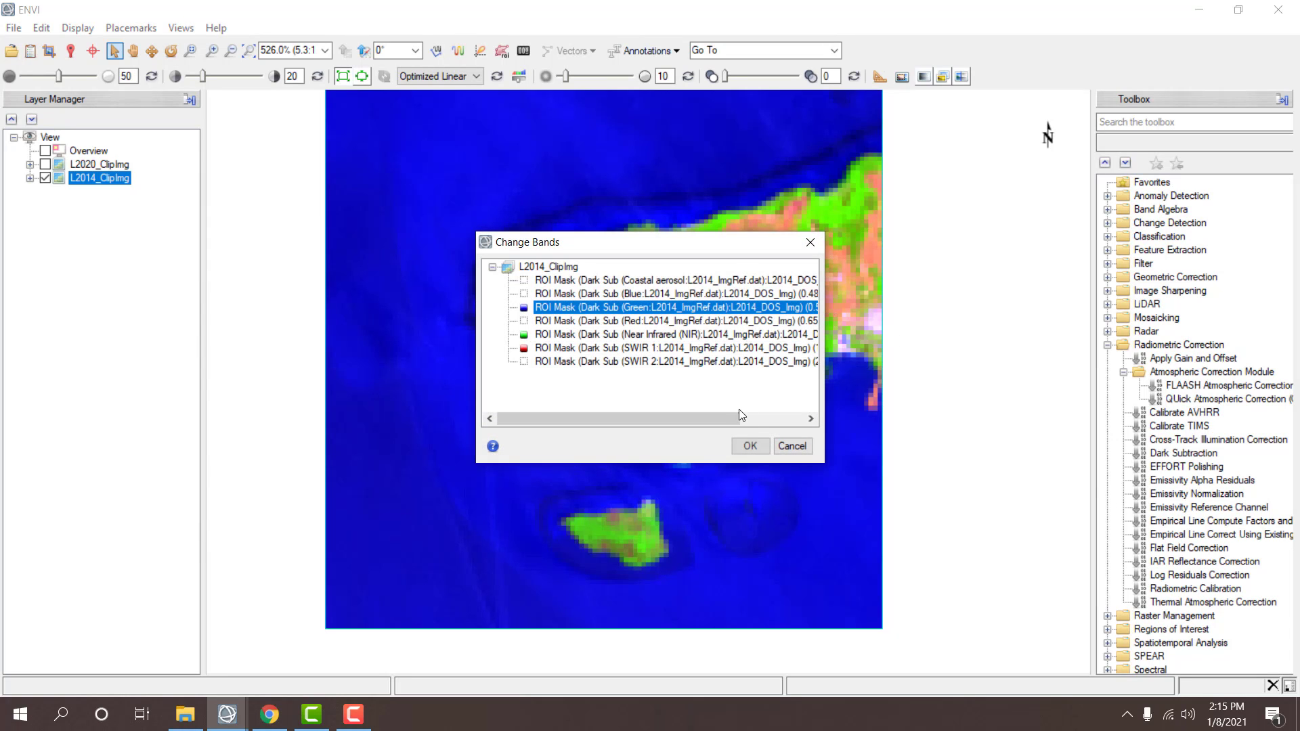
pyautogui.click(750, 445)
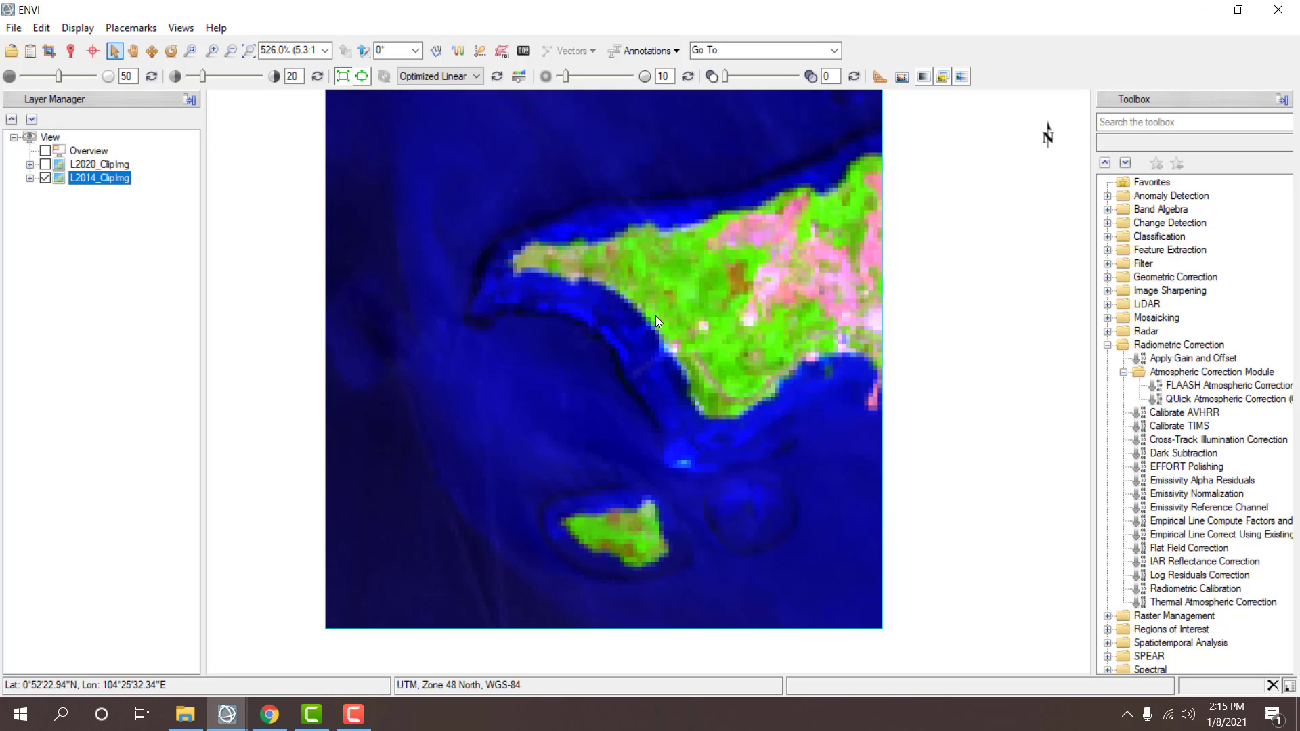
# - Show the L2020_ClipImg layer and set its composite to SWIR 1 as red, Near Infrared as green and the Green band as blue
pyautogui.click(44, 169)
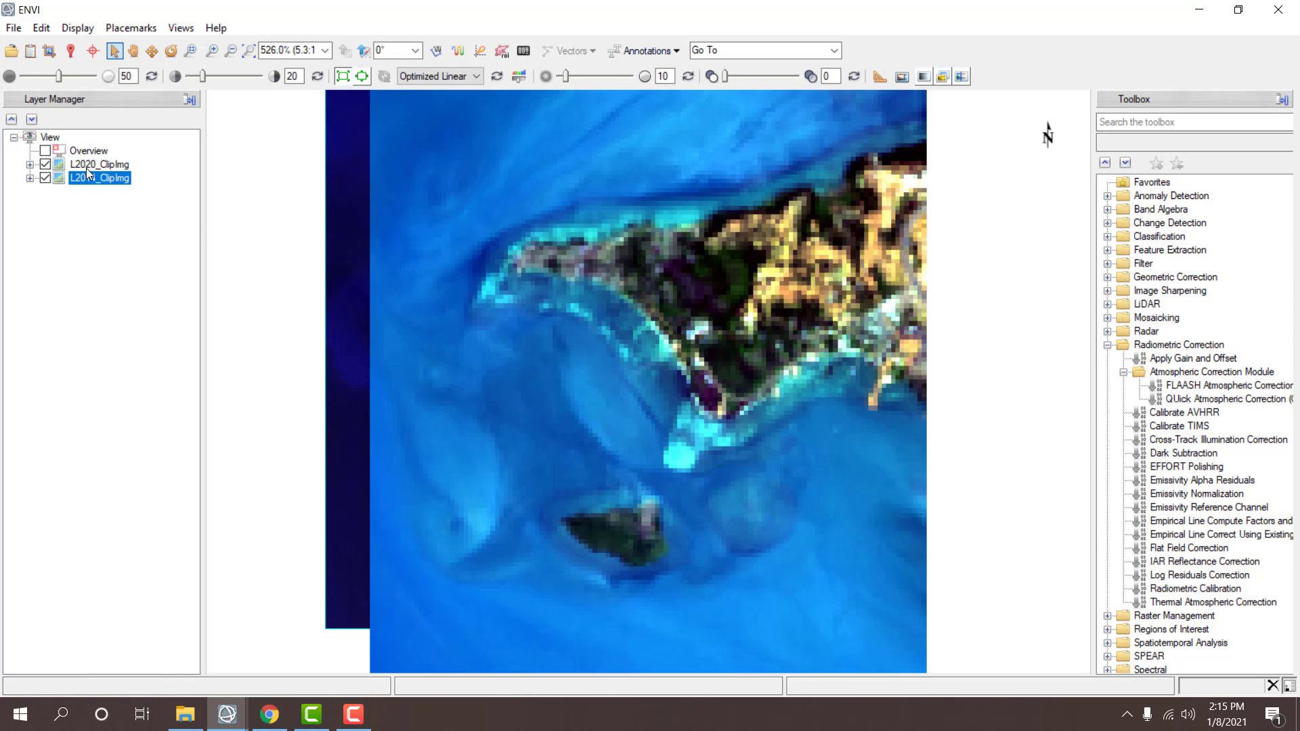
pyautogui.rightClick(88, 168)
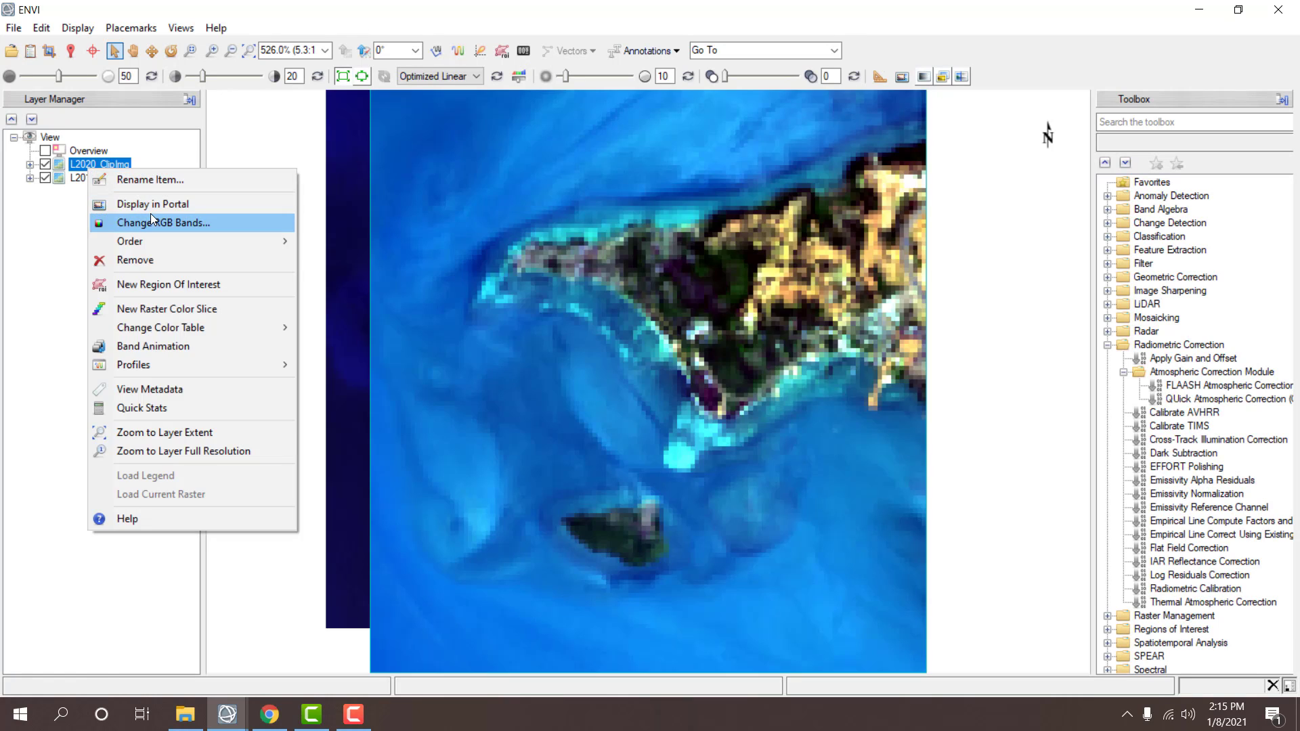
pyautogui.click(152, 221)
pyautogui.click(679, 347)
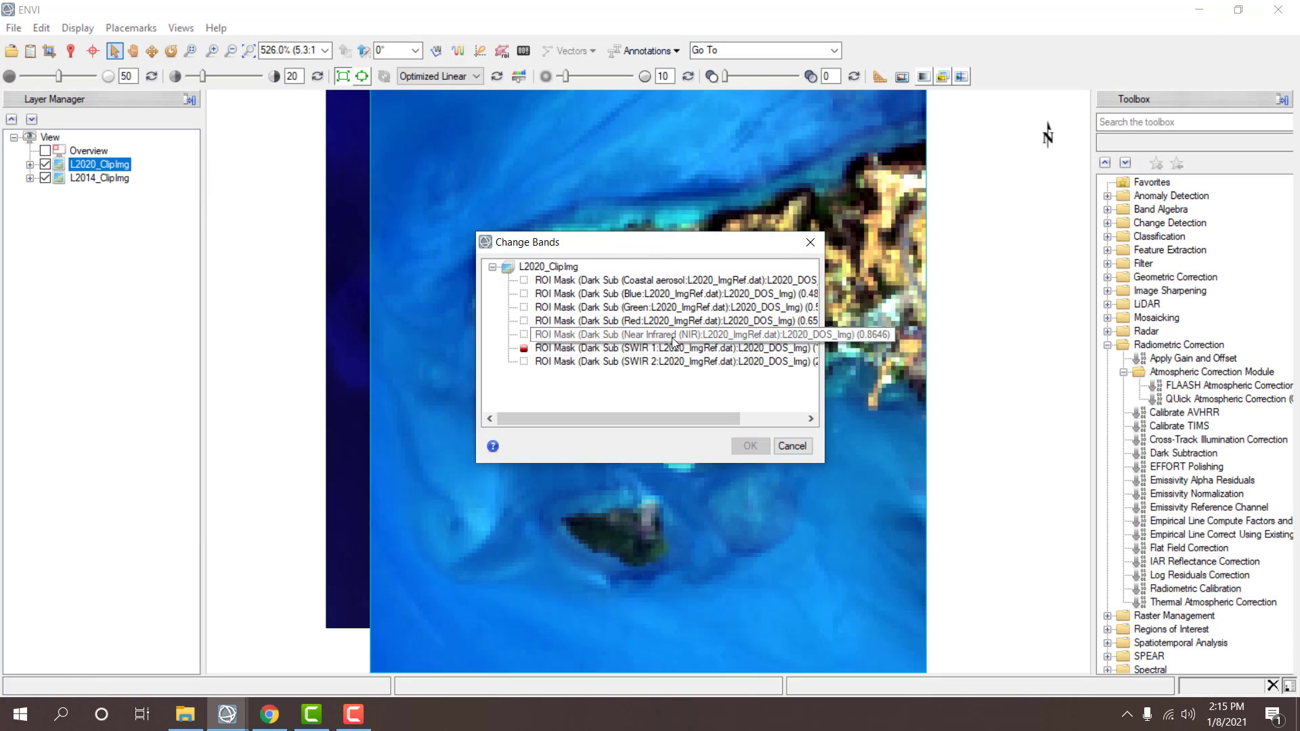
pyautogui.click(677, 334)
pyautogui.click(677, 308)
pyautogui.click(745, 446)
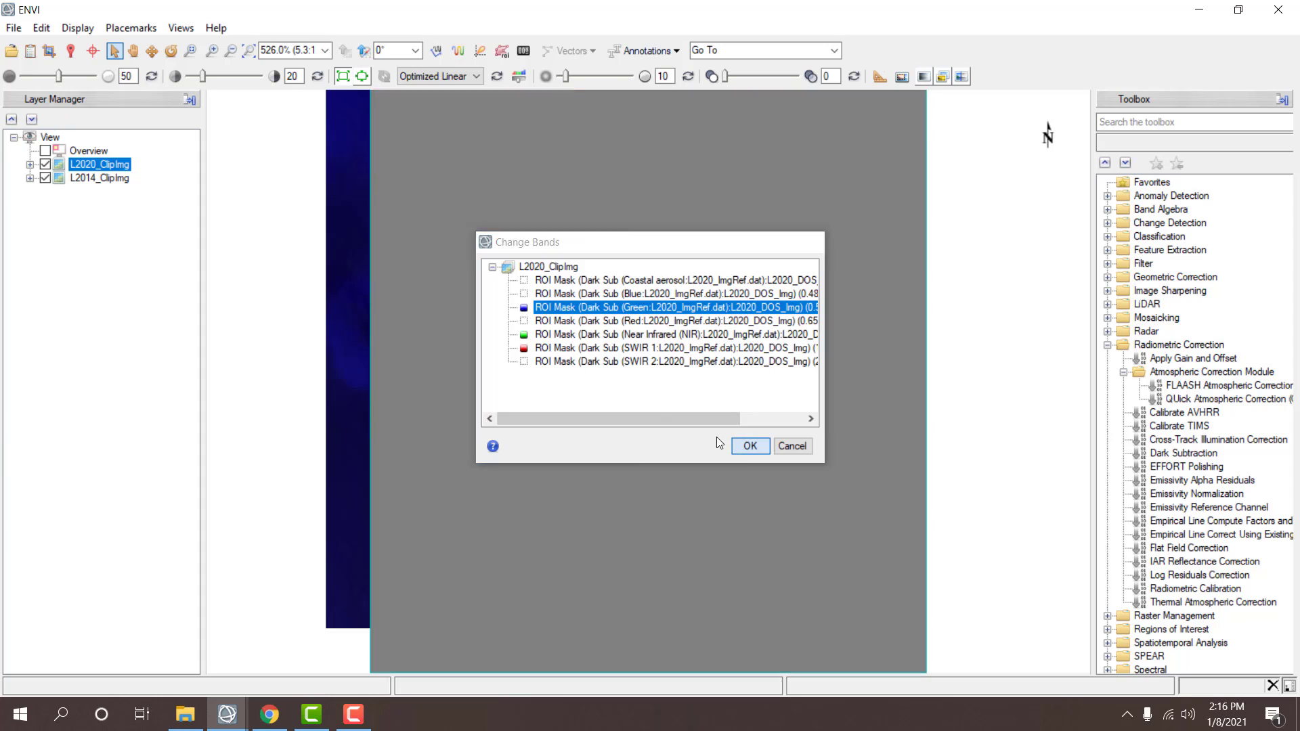
pyautogui.click(362, 77)
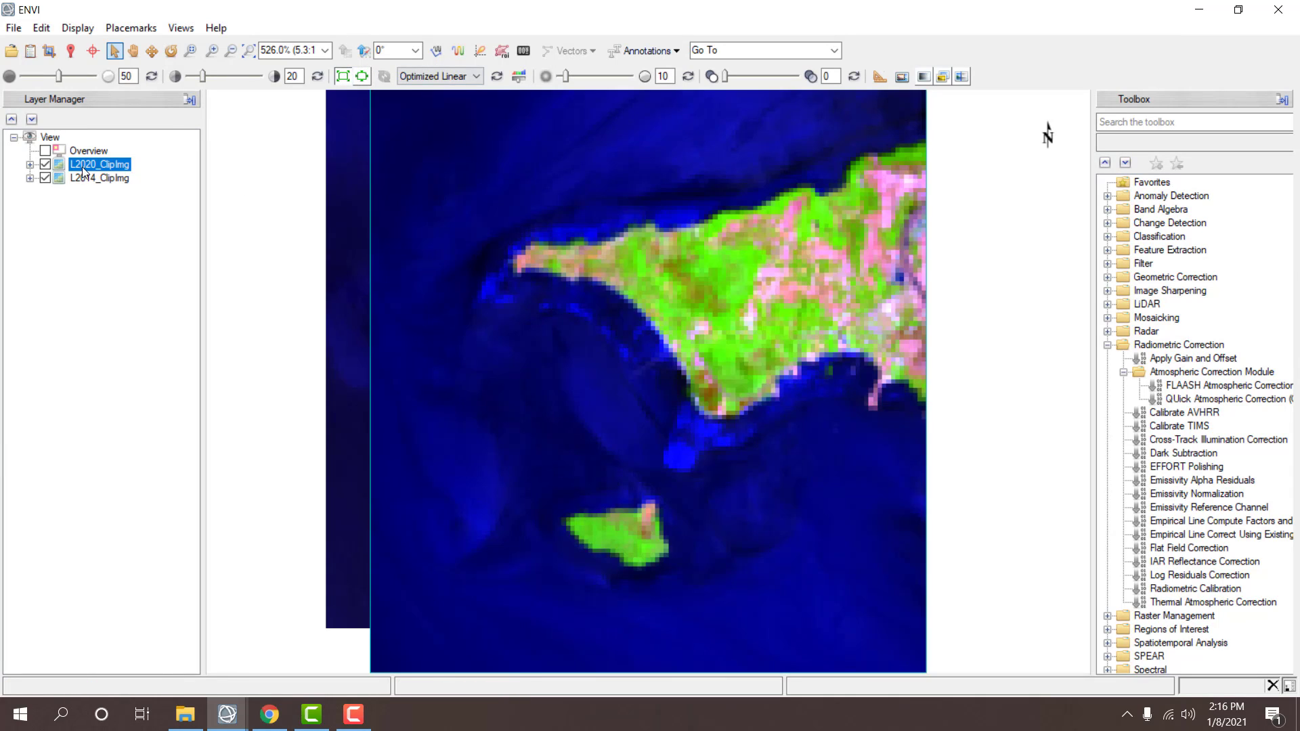
# - Compare the 2014 and 2020 coastlines by repeatedly hiding and showing the L2020_ClipImg layer, leaving it hidden
pyautogui.click(46, 165)
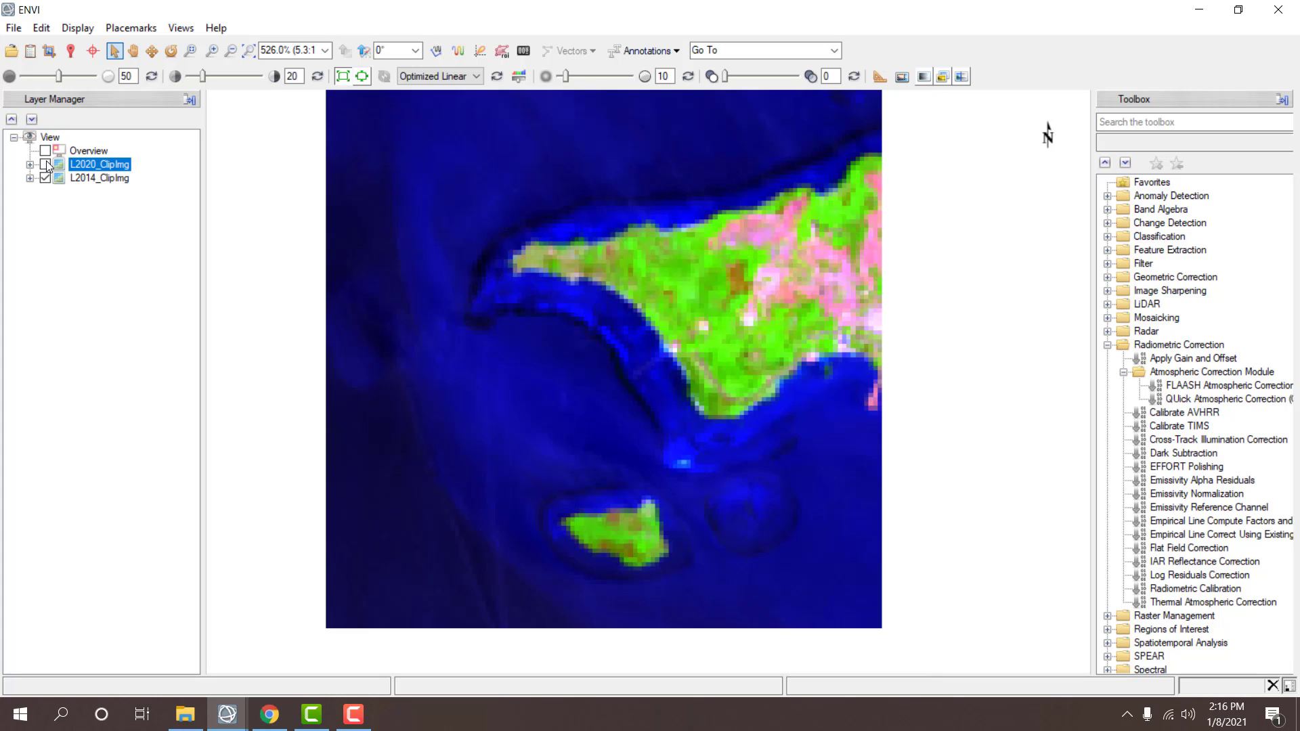
pyautogui.click(45, 164)
pyautogui.click(46, 165)
pyautogui.click(46, 165)
pyautogui.click(45, 164)
pyautogui.click(46, 165)
pyautogui.click(45, 164)
pyautogui.click(46, 164)
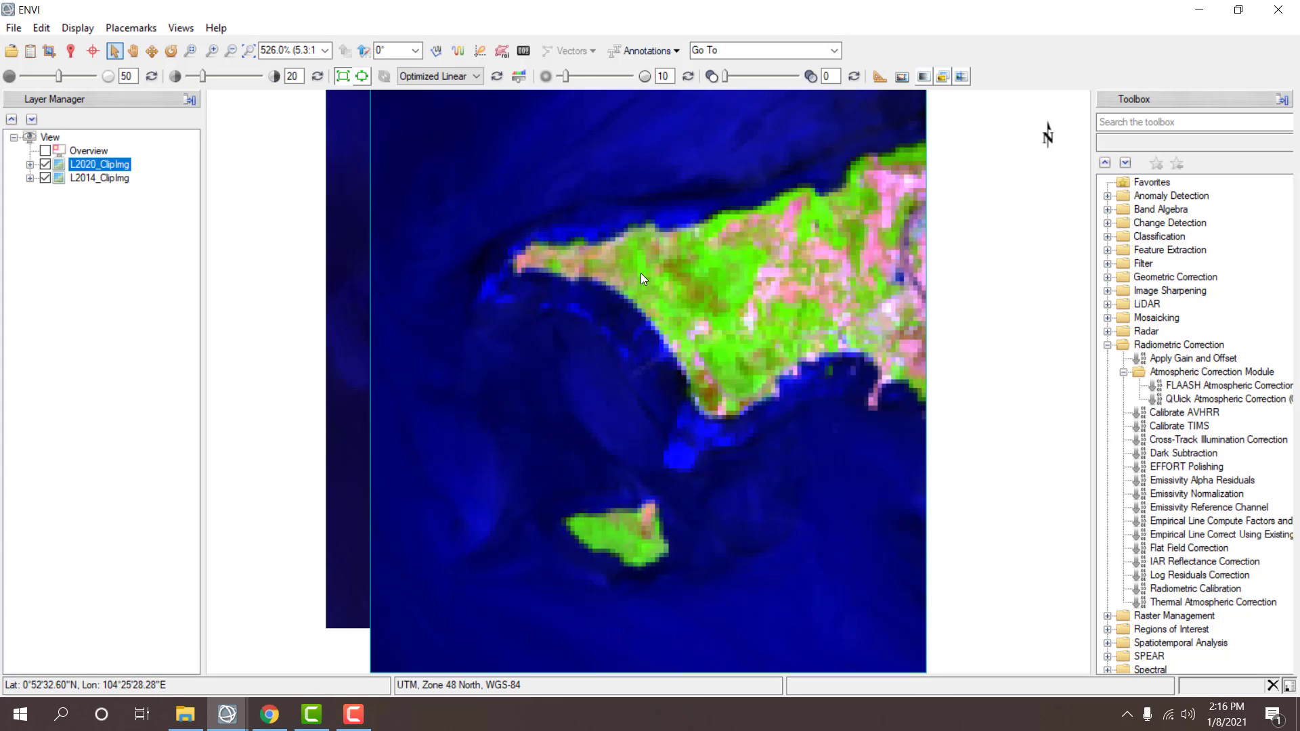
pyautogui.click(45, 164)
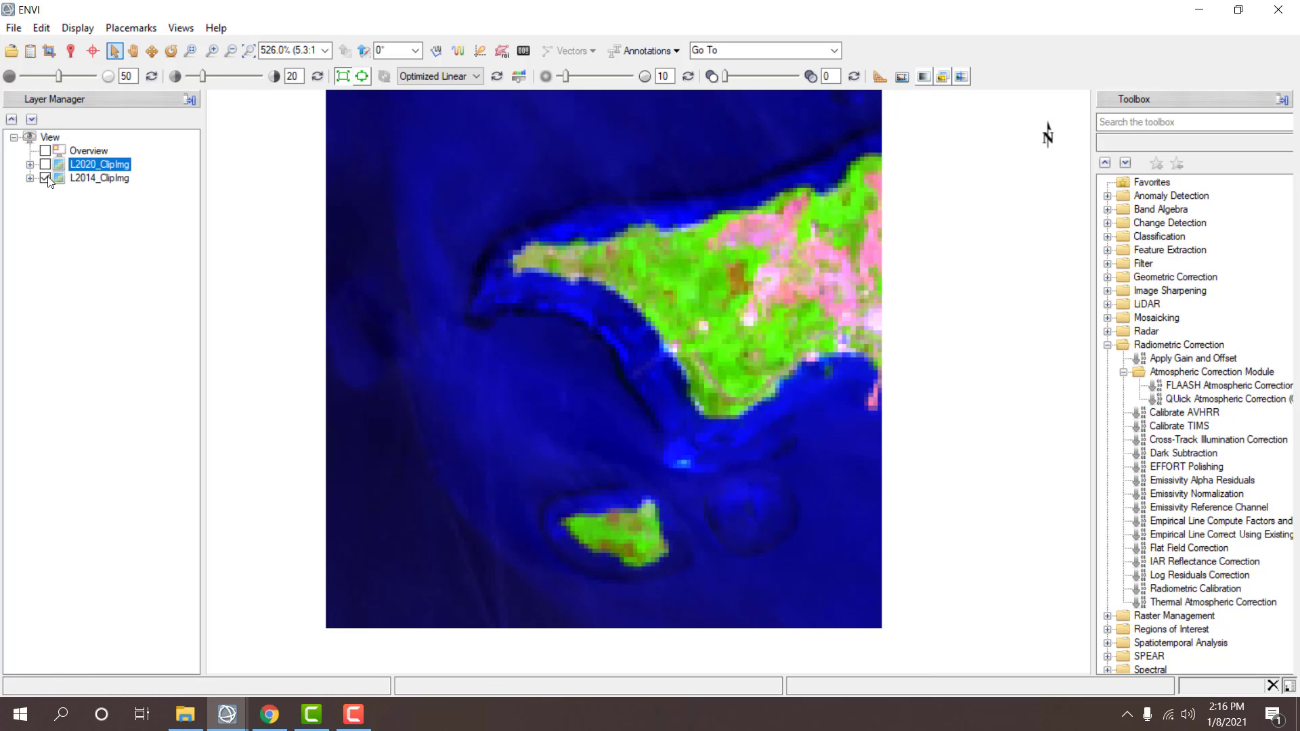
# - Load the SWIR 1 band of L2014_ClipImg as a separate grayscale layer in the current view and close the data list
pyautogui.click(30, 178)
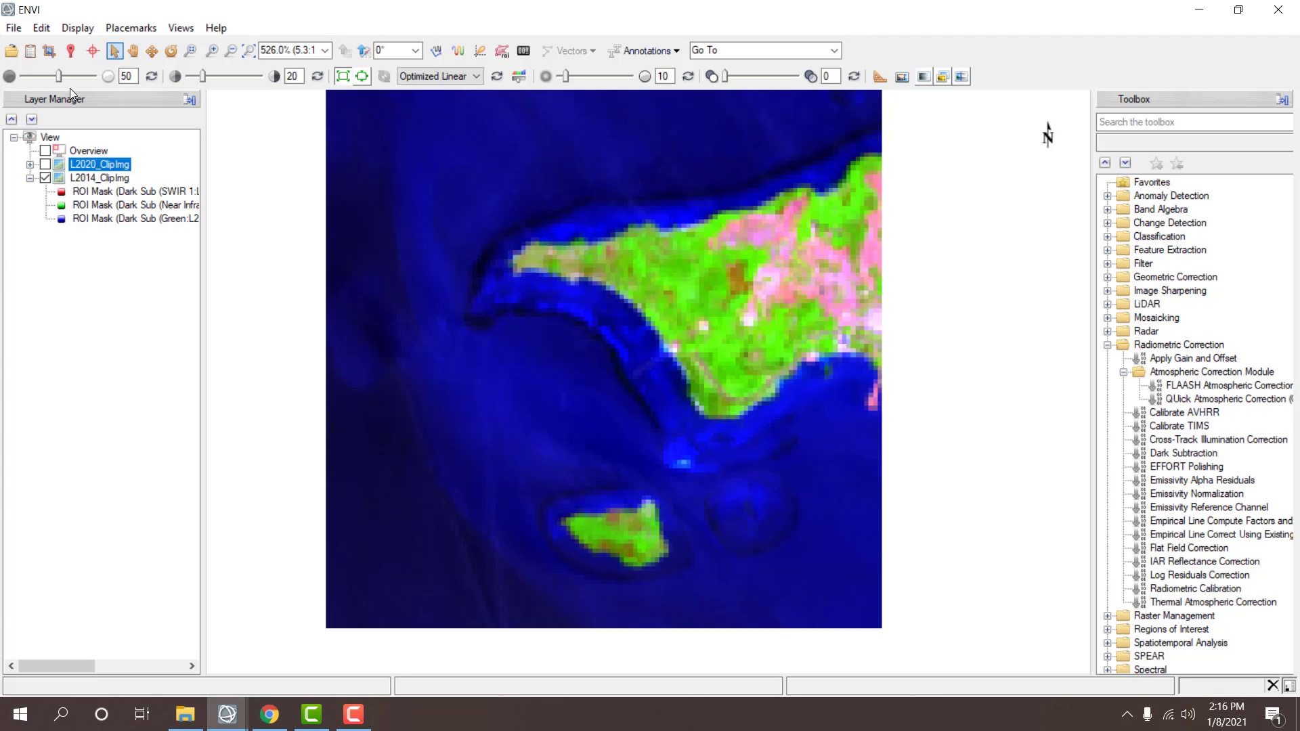
pyautogui.click(30, 50)
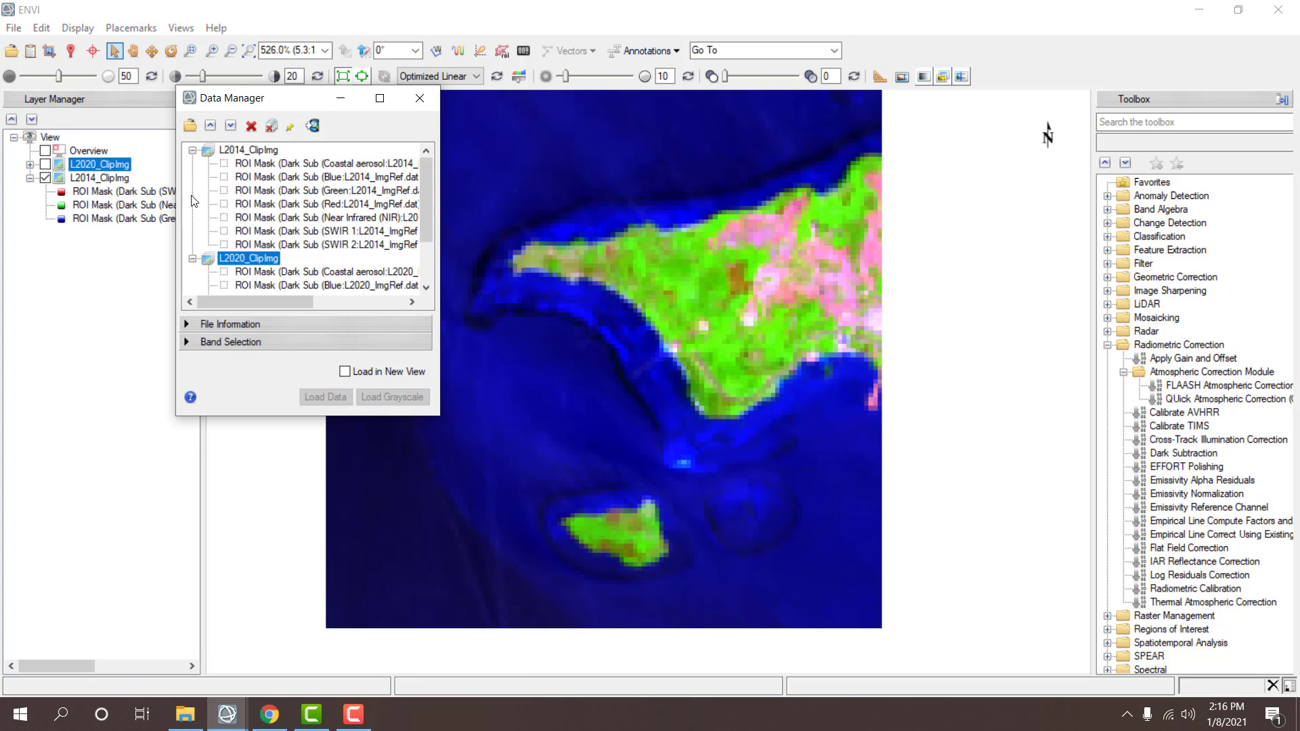
pyautogui.click(192, 258)
pyautogui.click(224, 152)
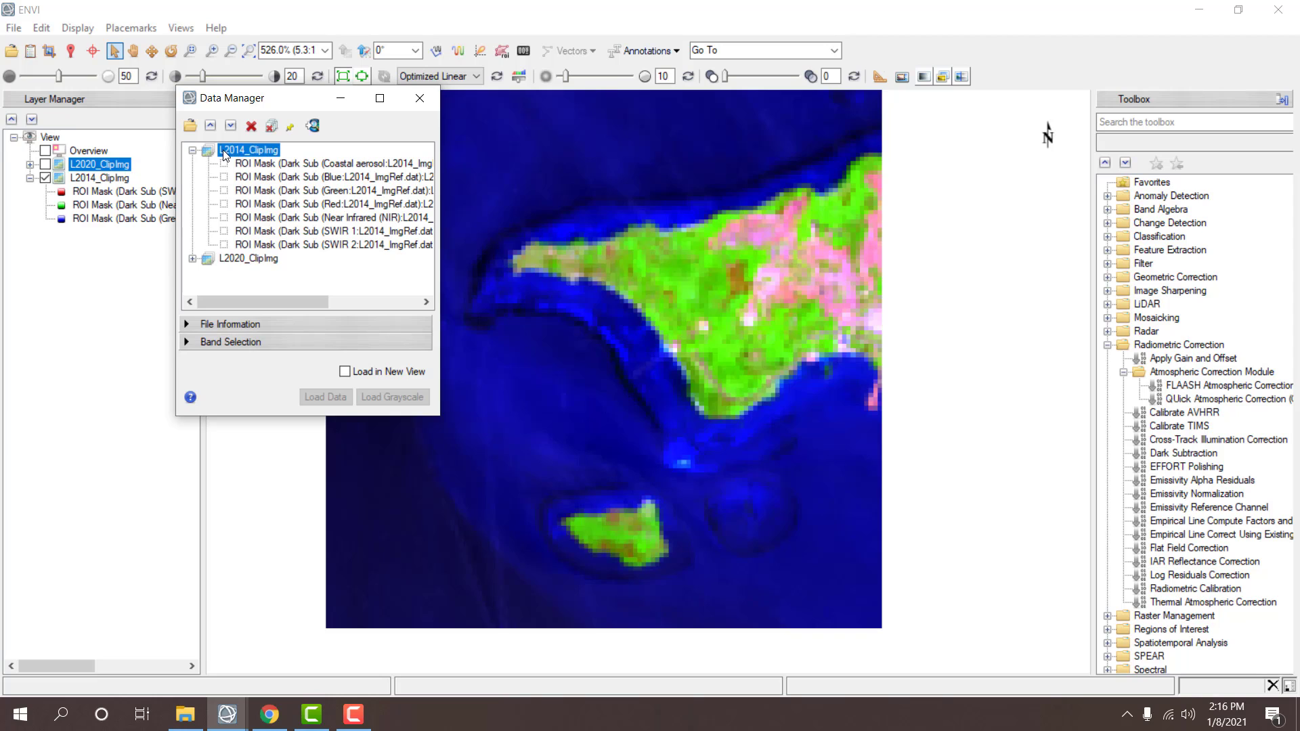
pyautogui.click(334, 233)
pyautogui.click(332, 398)
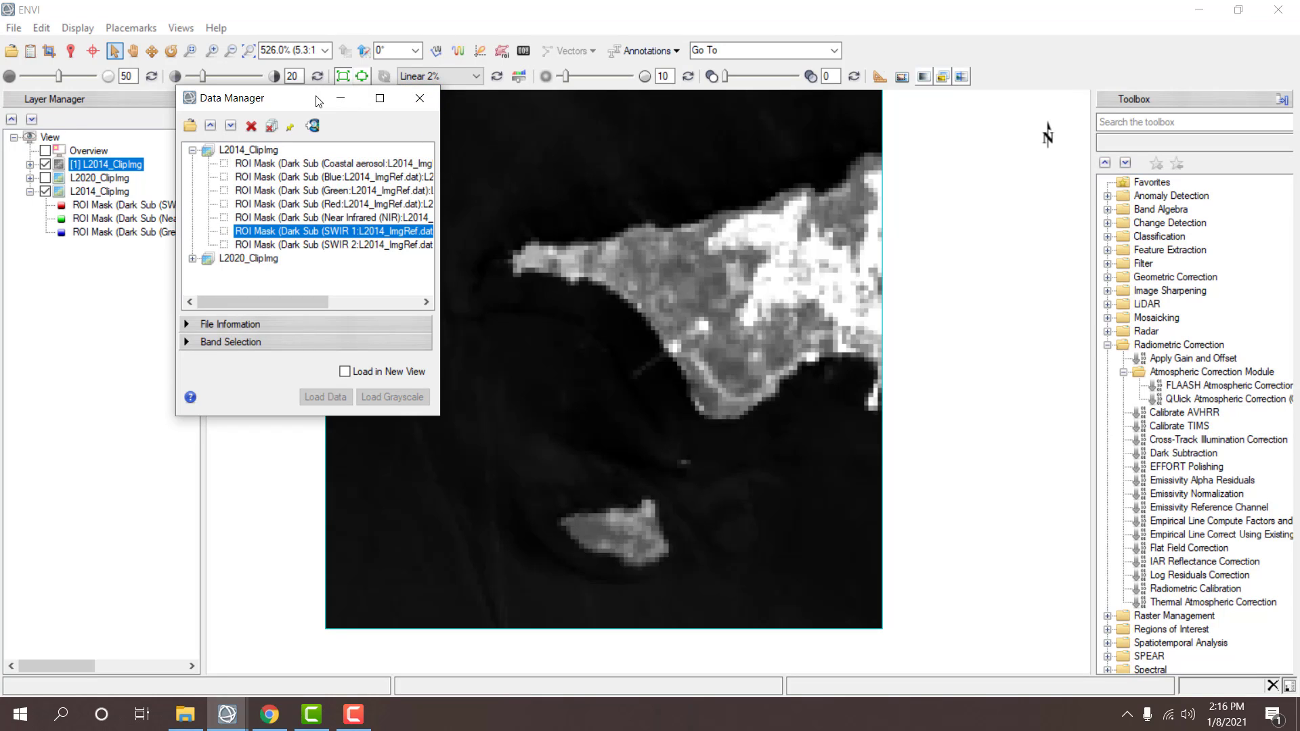
pyautogui.moveTo(301, 99); pyautogui.dragTo(982, 145)
pyautogui.click(1100, 145)
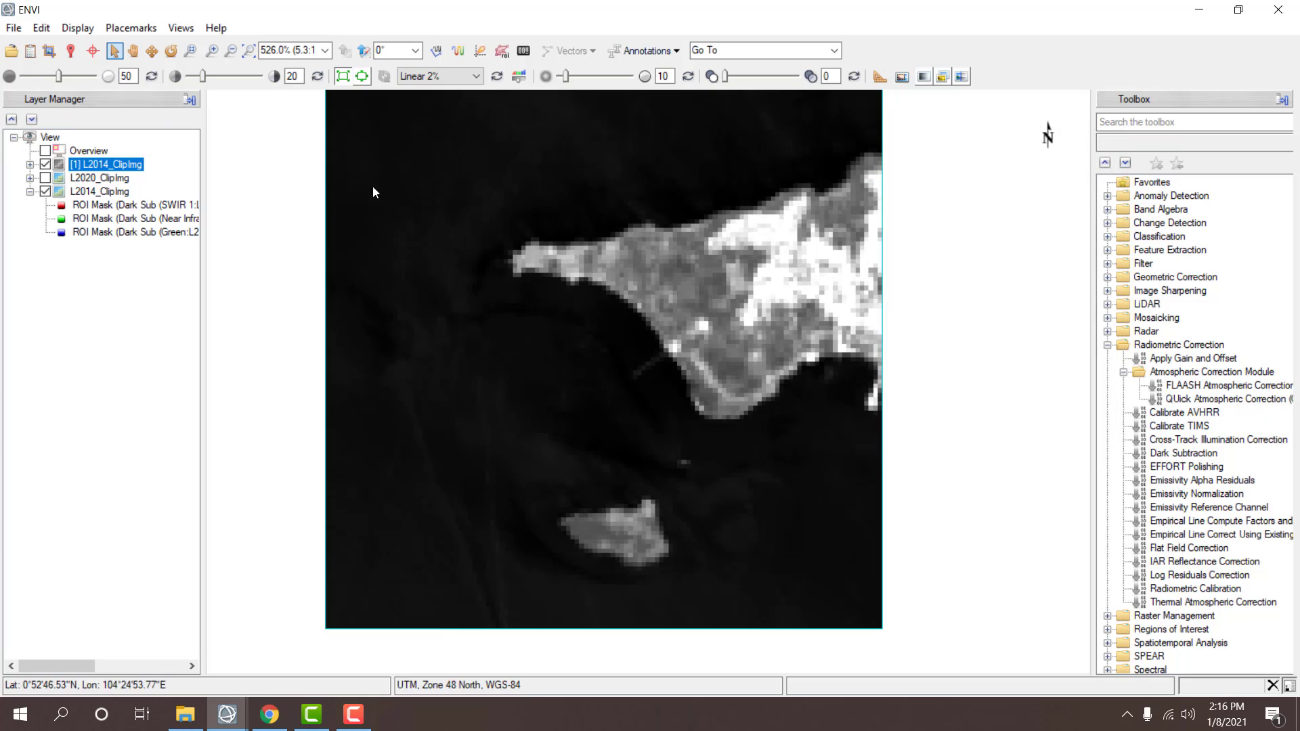
# - Read pixel values with Cursor Value and the crosshairs at several water points in the bay south of the peninsula
pyautogui.click(67, 51)
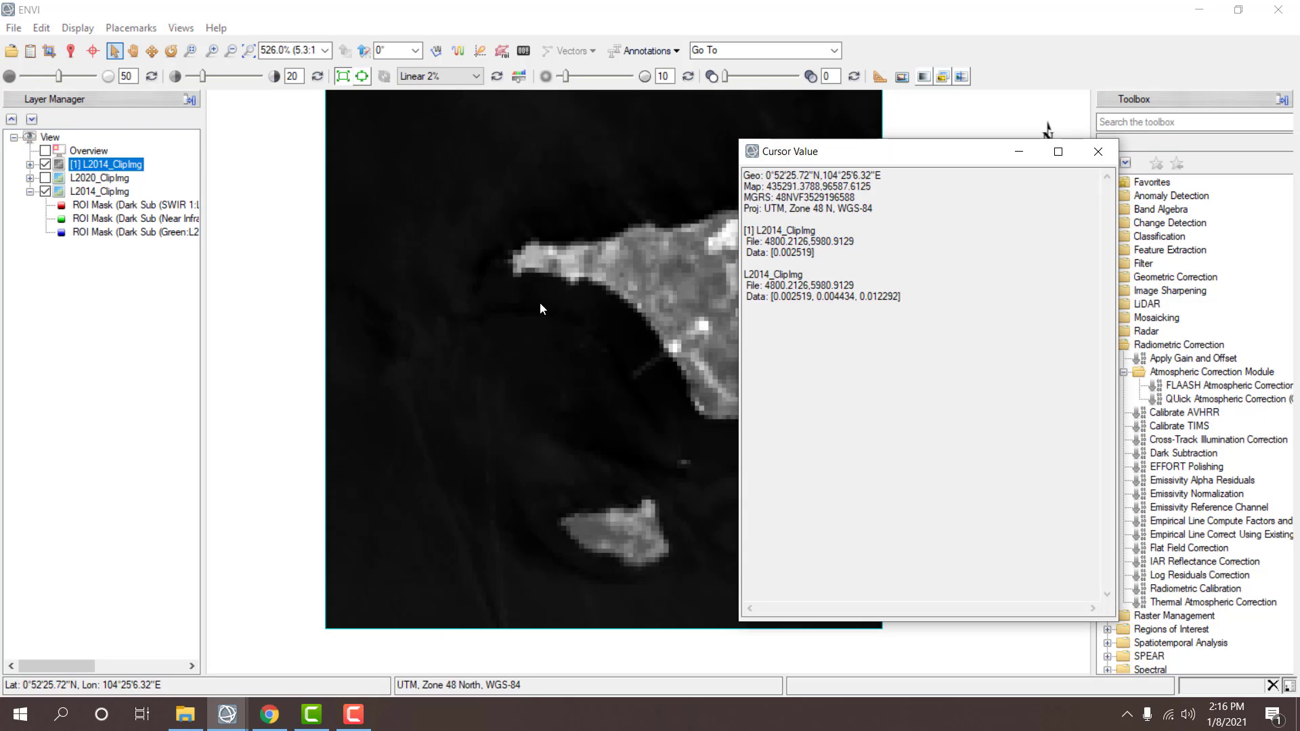
pyautogui.moveTo(853, 161); pyautogui.dragTo(1024, 117)
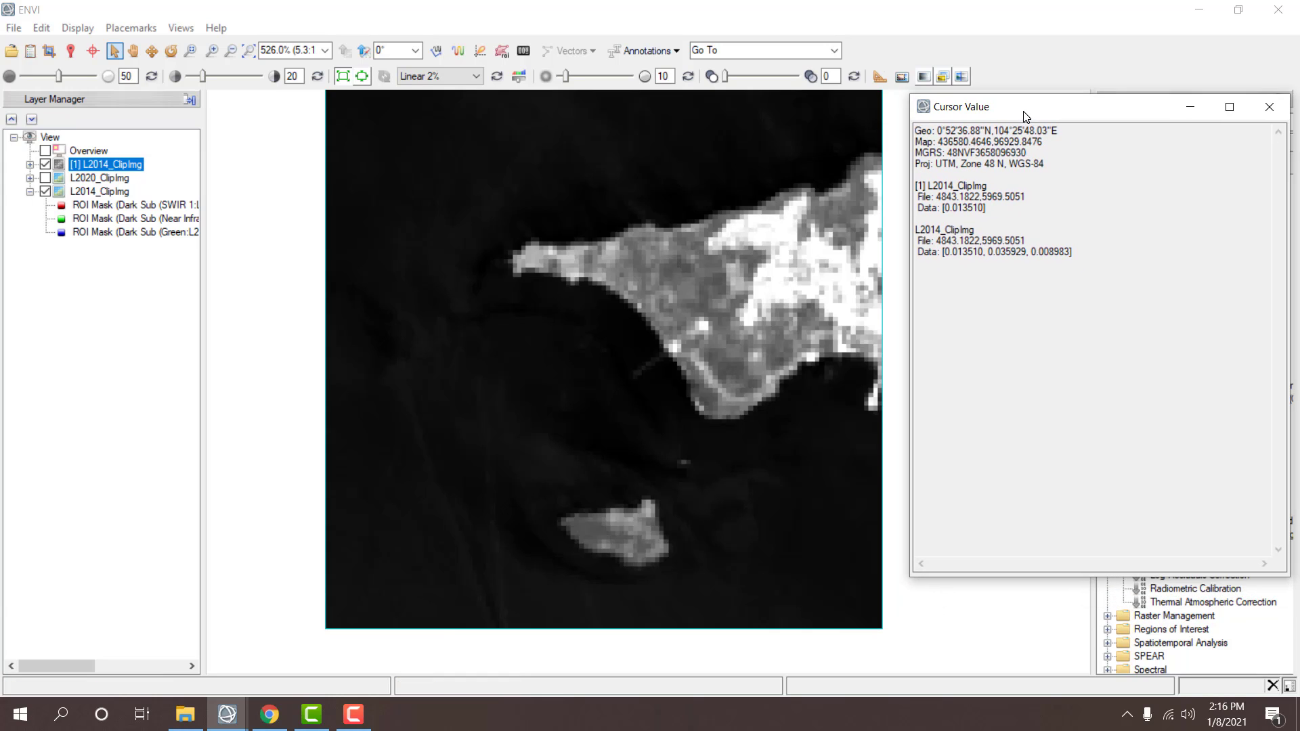
pyautogui.click(91, 52)
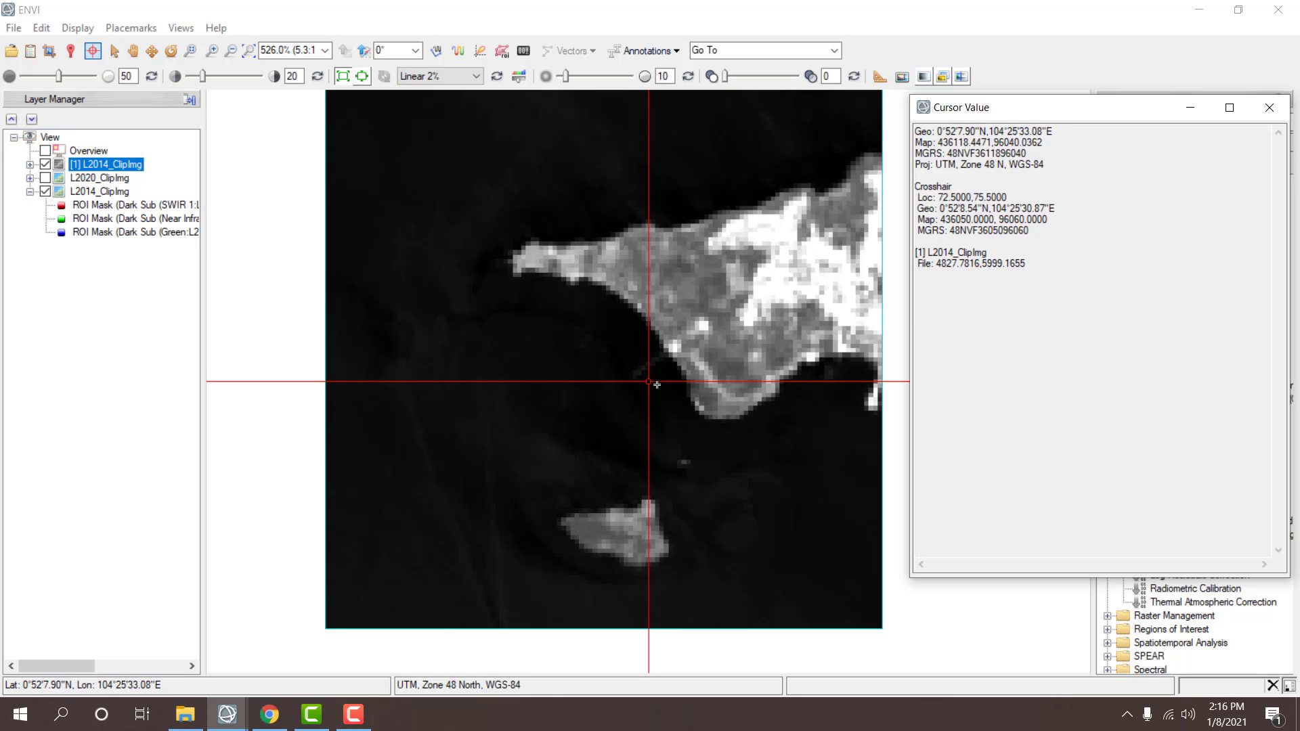
pyautogui.moveTo(649, 382); pyautogui.dragTo(591, 347)
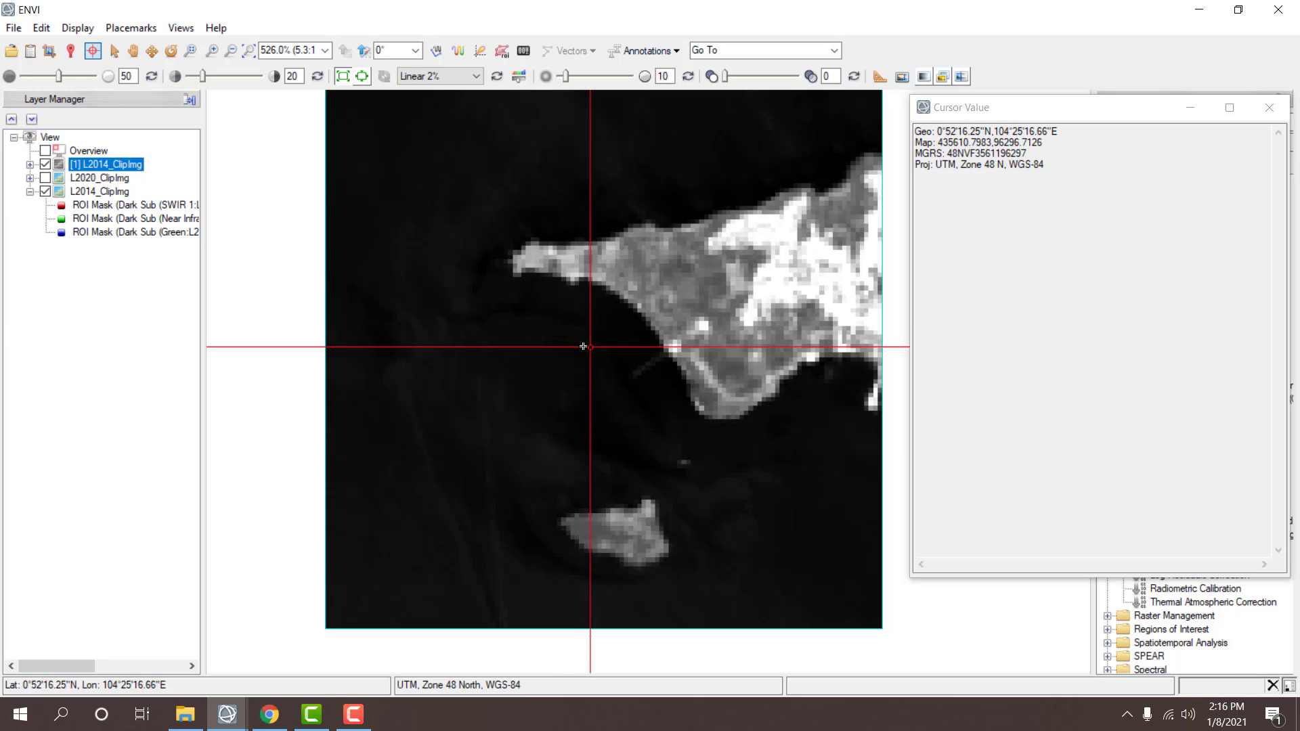
pyautogui.click(581, 342)
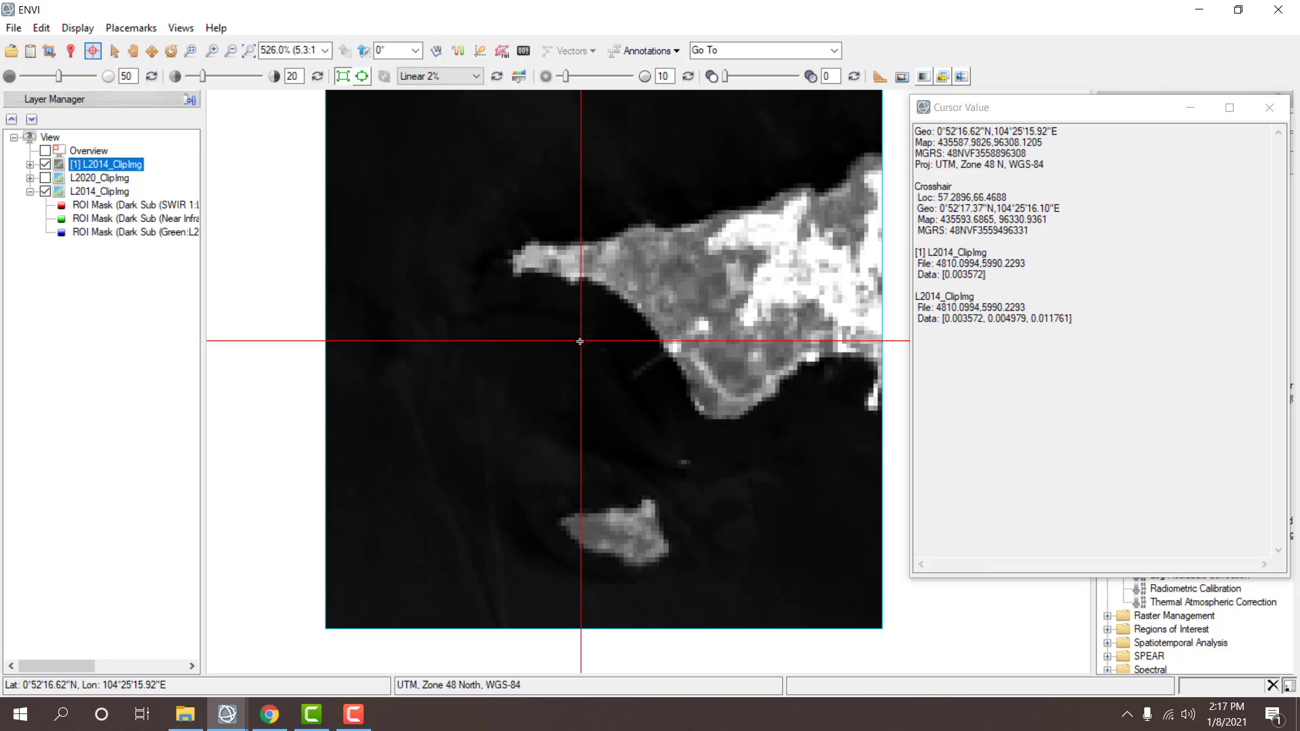
pyautogui.click(591, 310)
pyautogui.click(568, 301)
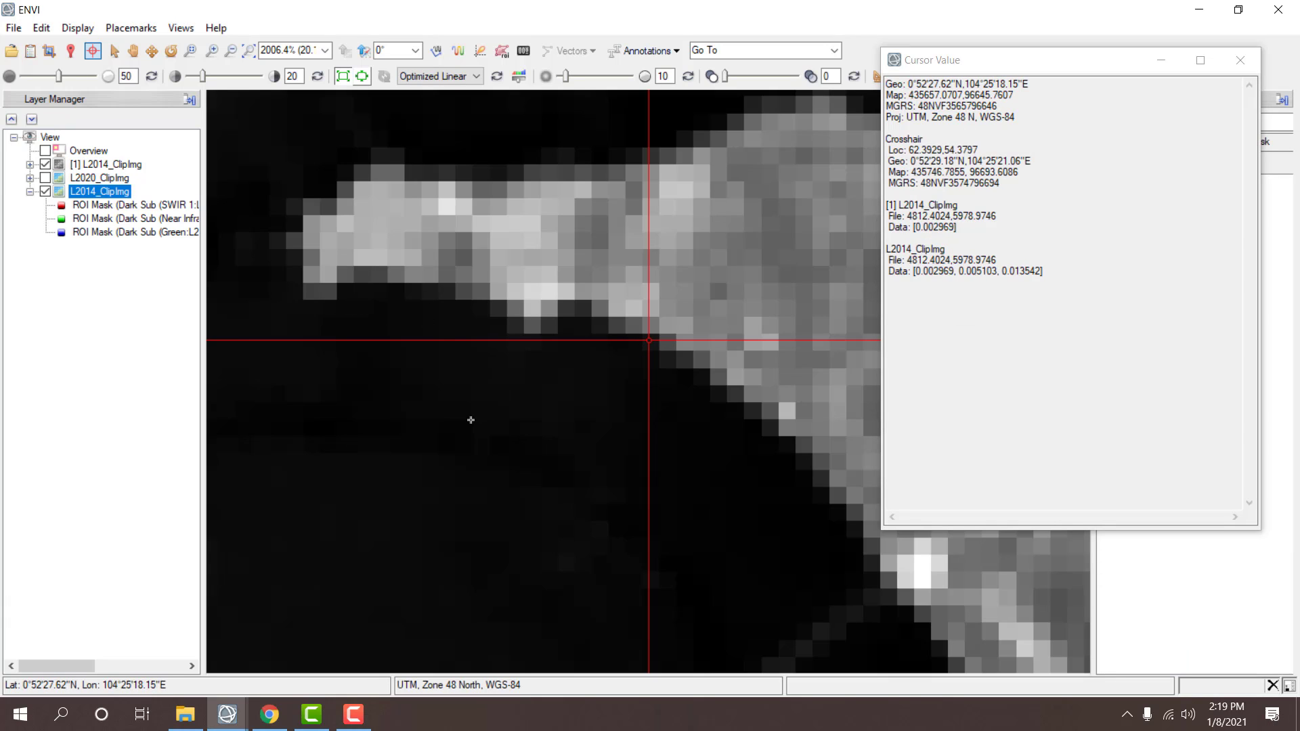
# - Sample SWIR 1 values of dark water pixels from open water toward the peninsula's southern shoreline, using the zoomed-in grayscale layer
pyautogui.moveTo(598, 368); pyautogui.dragTo(469, 420)
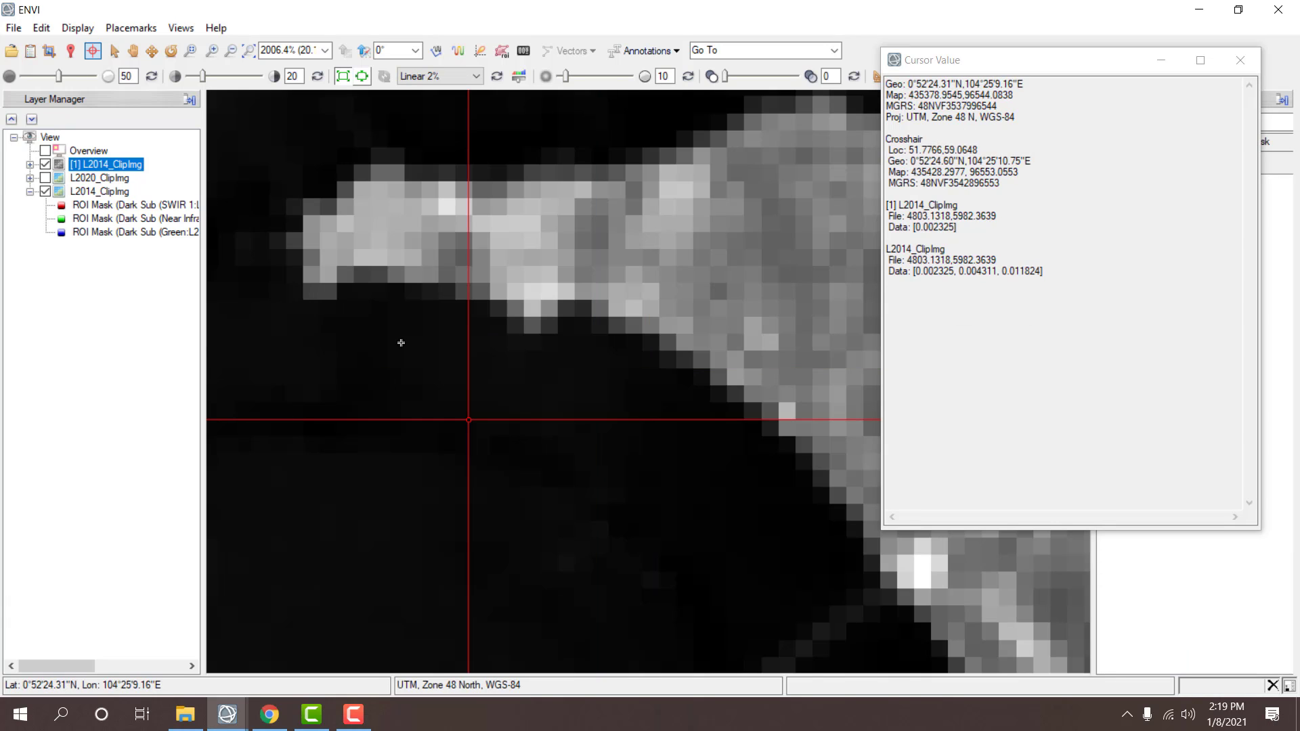
pyautogui.click(402, 343)
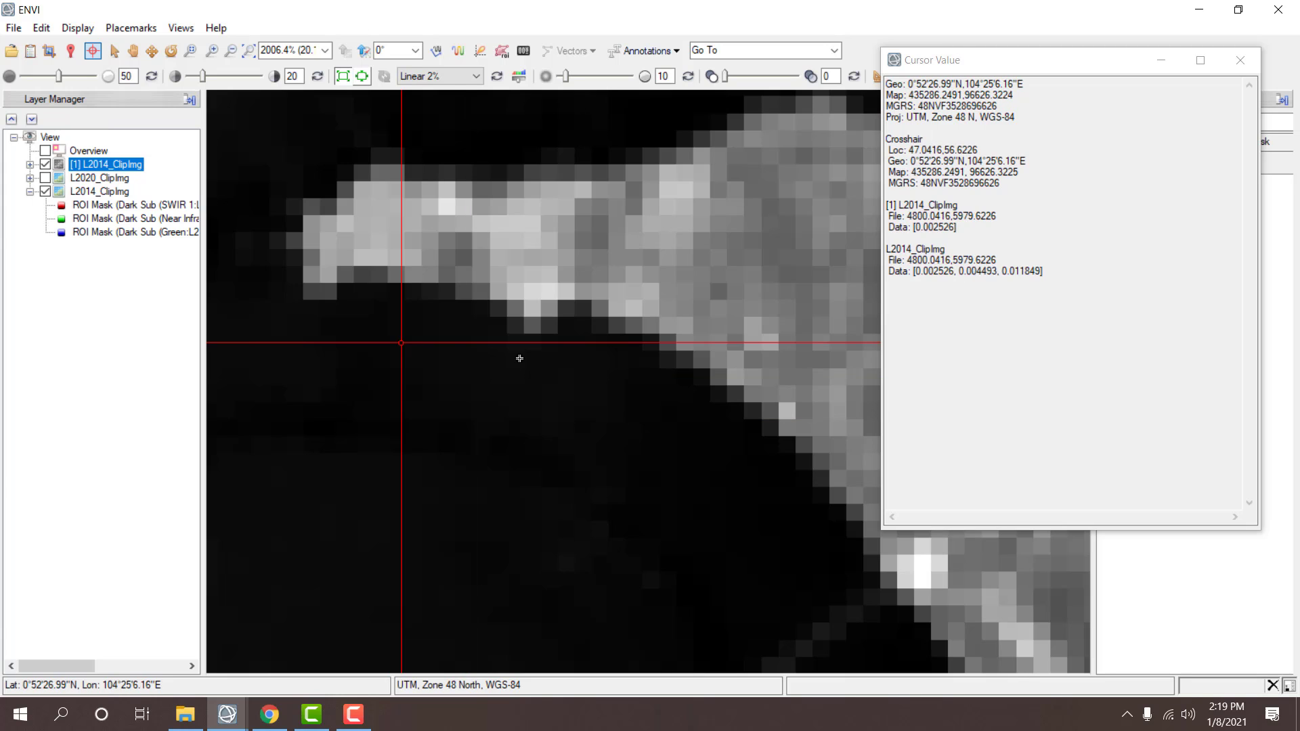
pyautogui.click(520, 358)
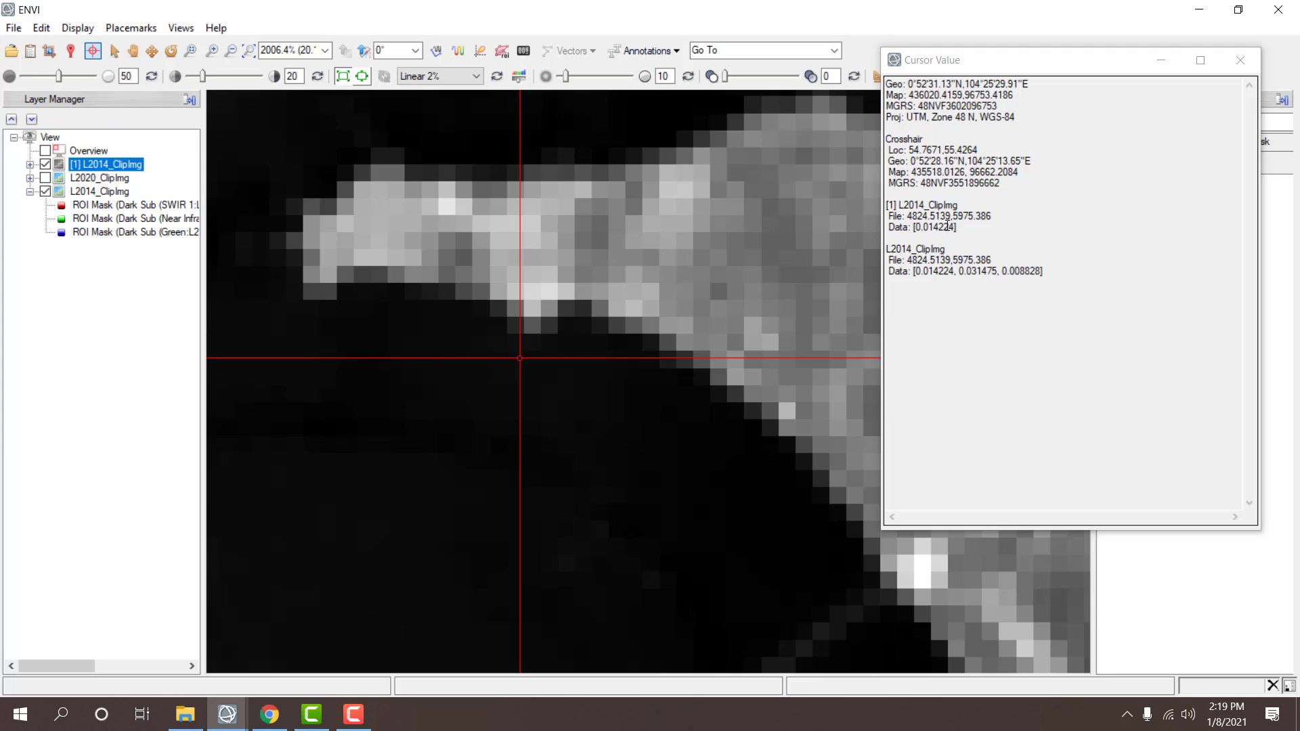
pyautogui.moveTo(970, 228); pyautogui.dragTo(913, 229)
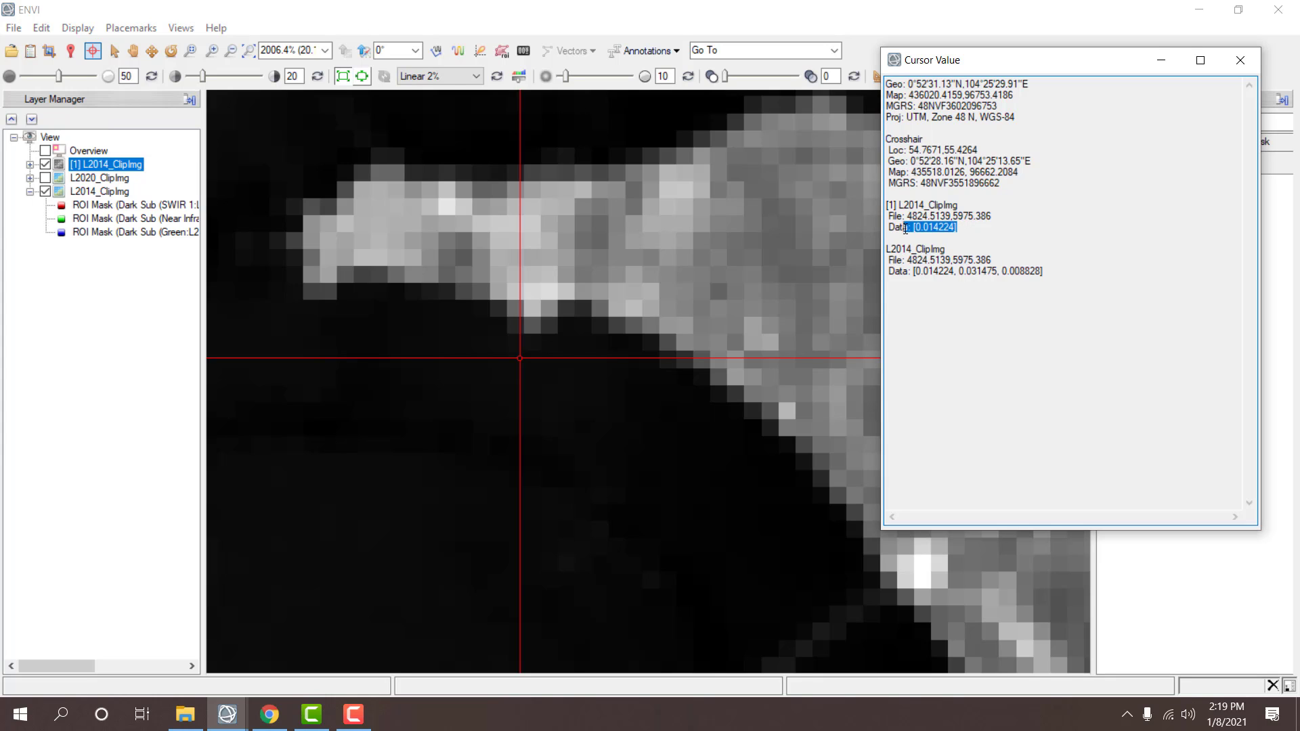
pyautogui.click(603, 368)
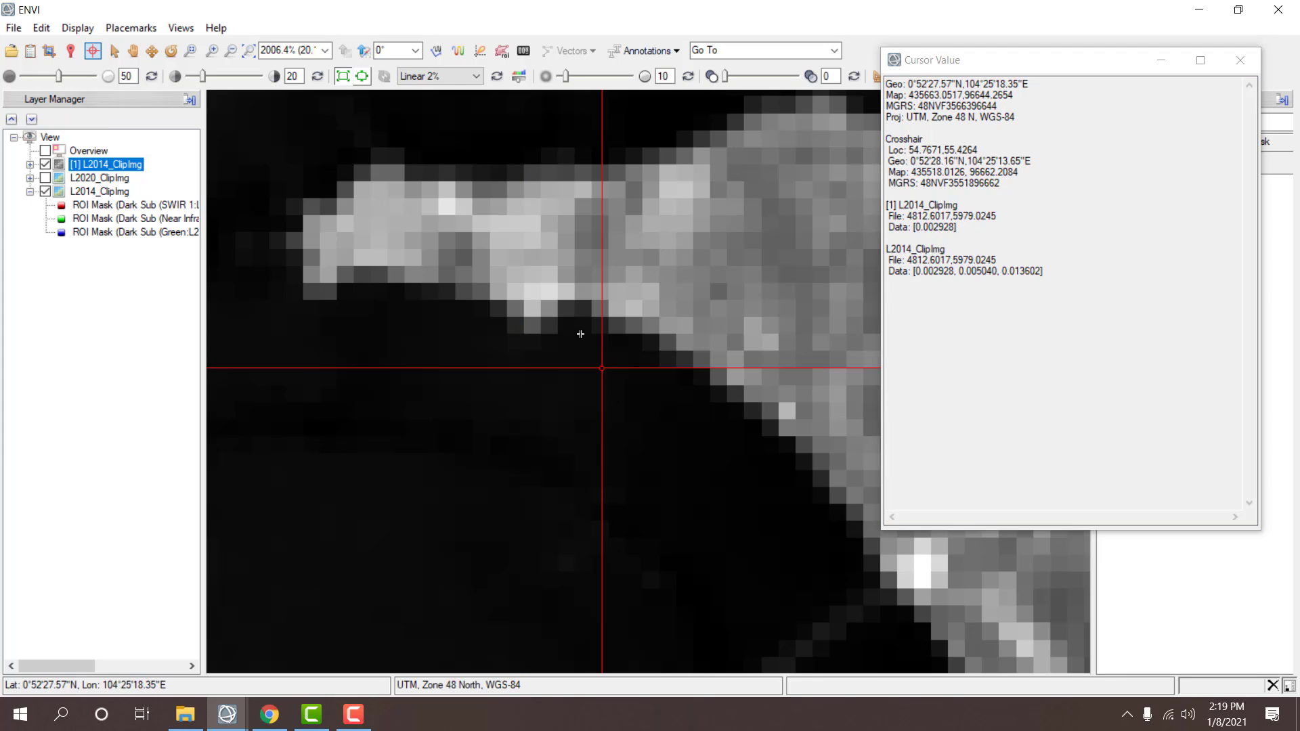
pyautogui.click(583, 325)
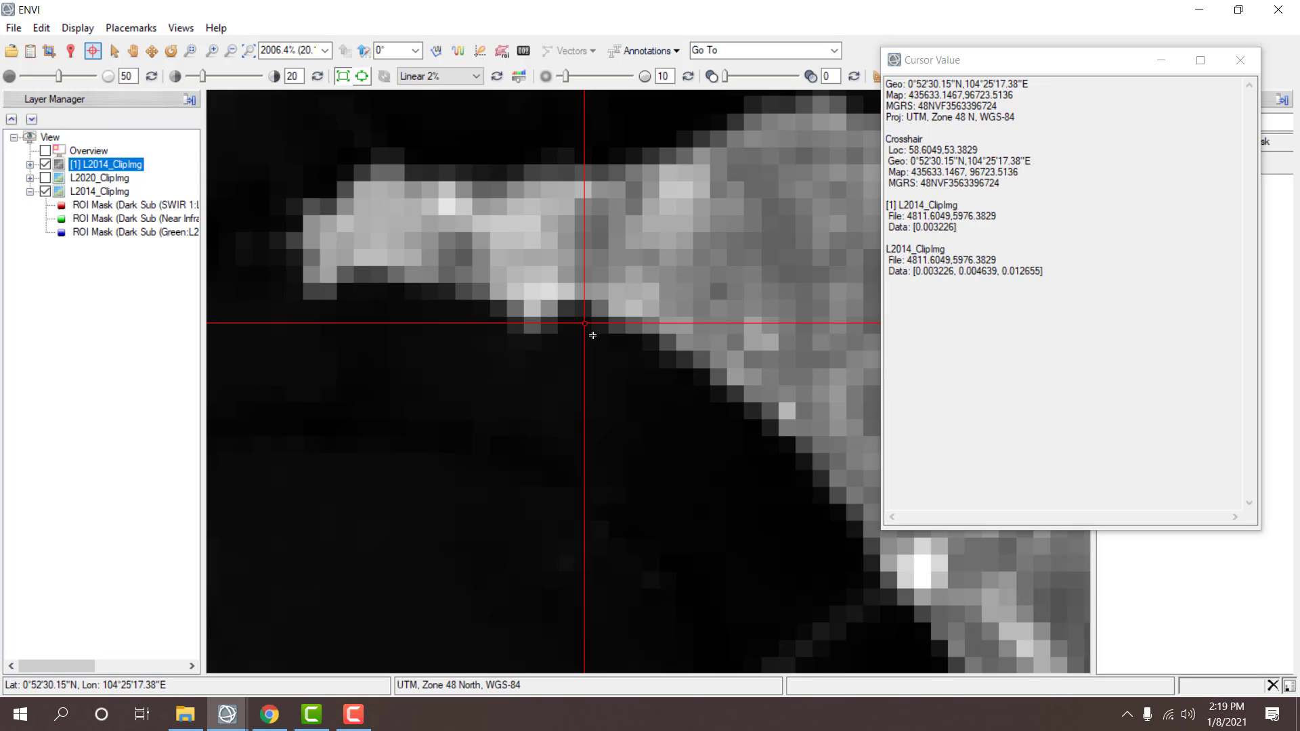
pyautogui.click(630, 344)
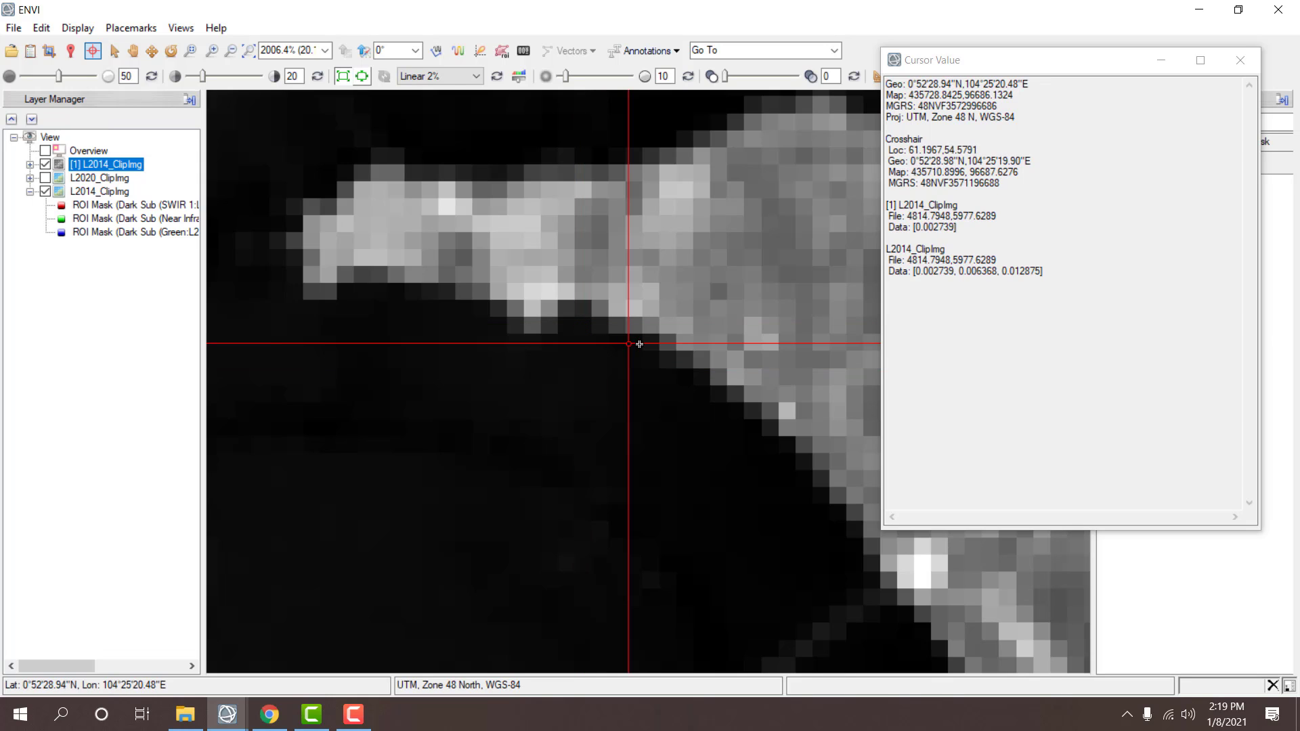
pyautogui.click(634, 344)
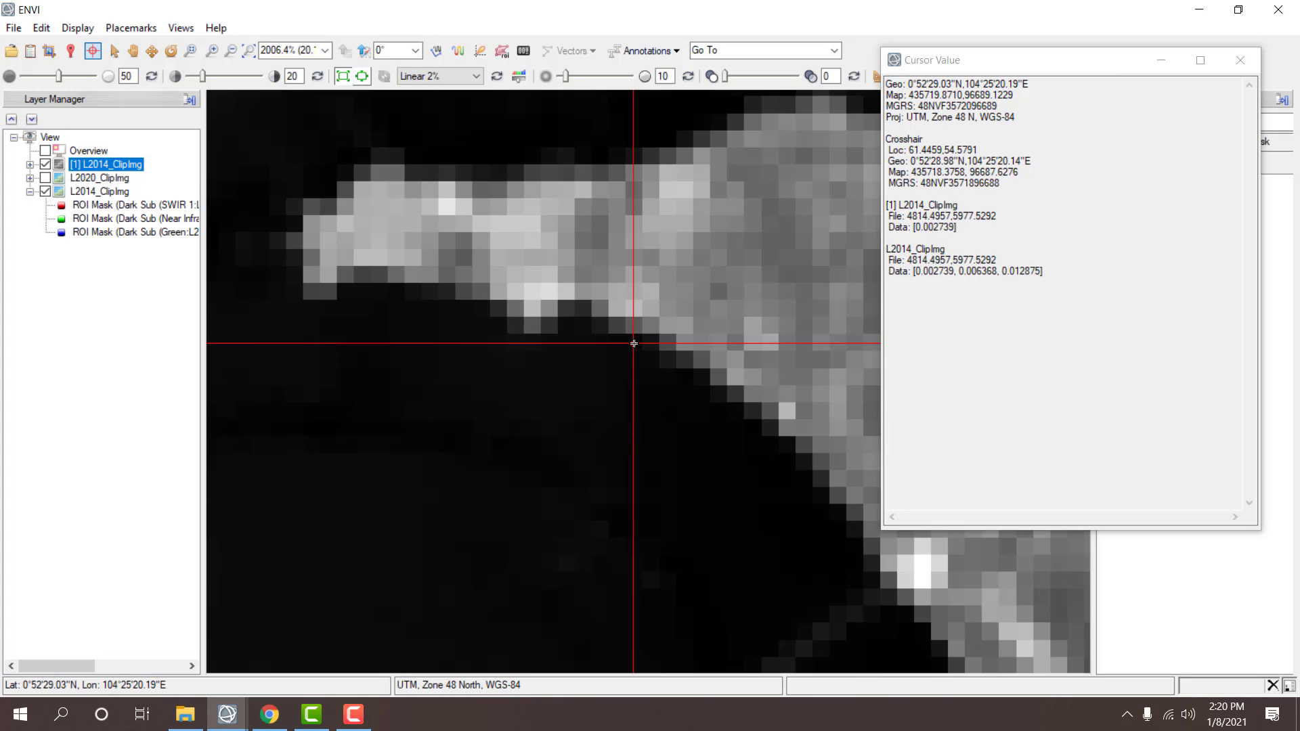
# - Compare the SWIR 1 grayscale layer with the 2014 colour composite by repeatedly hiding and showing it, leaving it visible
pyautogui.click(45, 165)
pyautogui.click(44, 165)
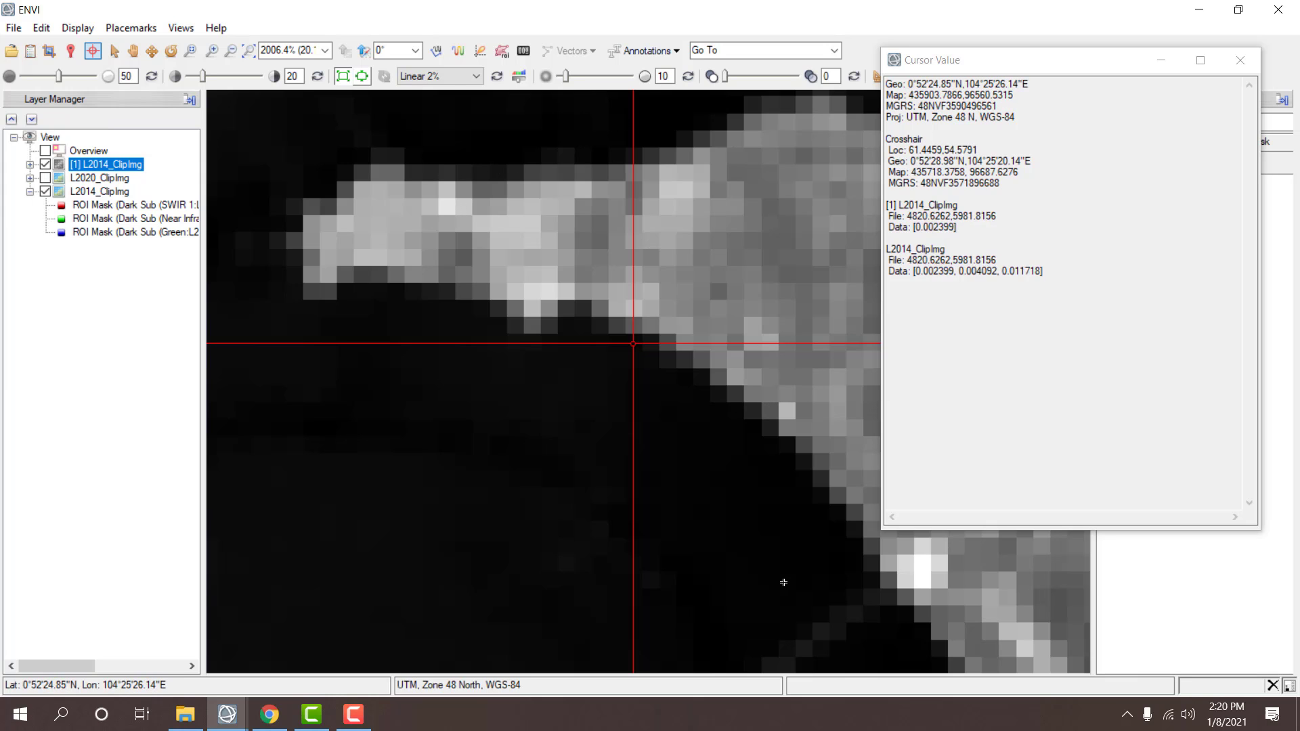
pyautogui.click(45, 165)
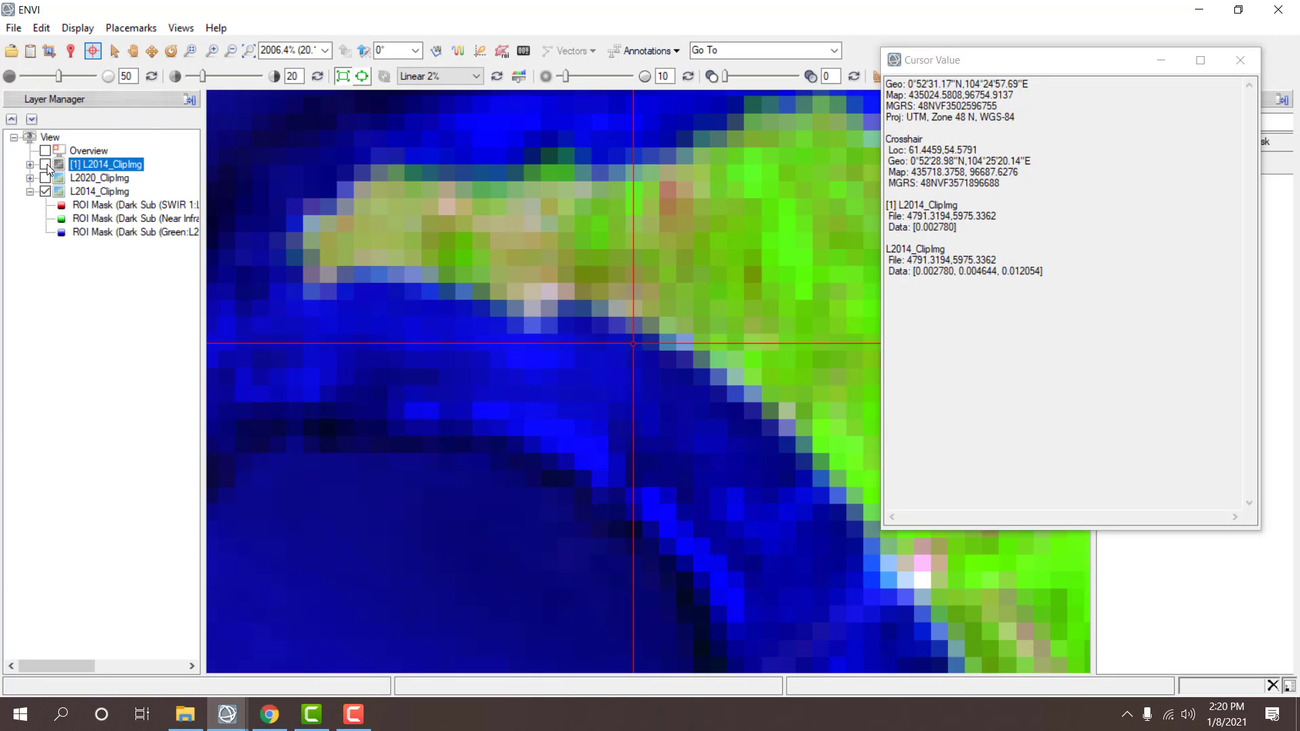
pyautogui.click(45, 164)
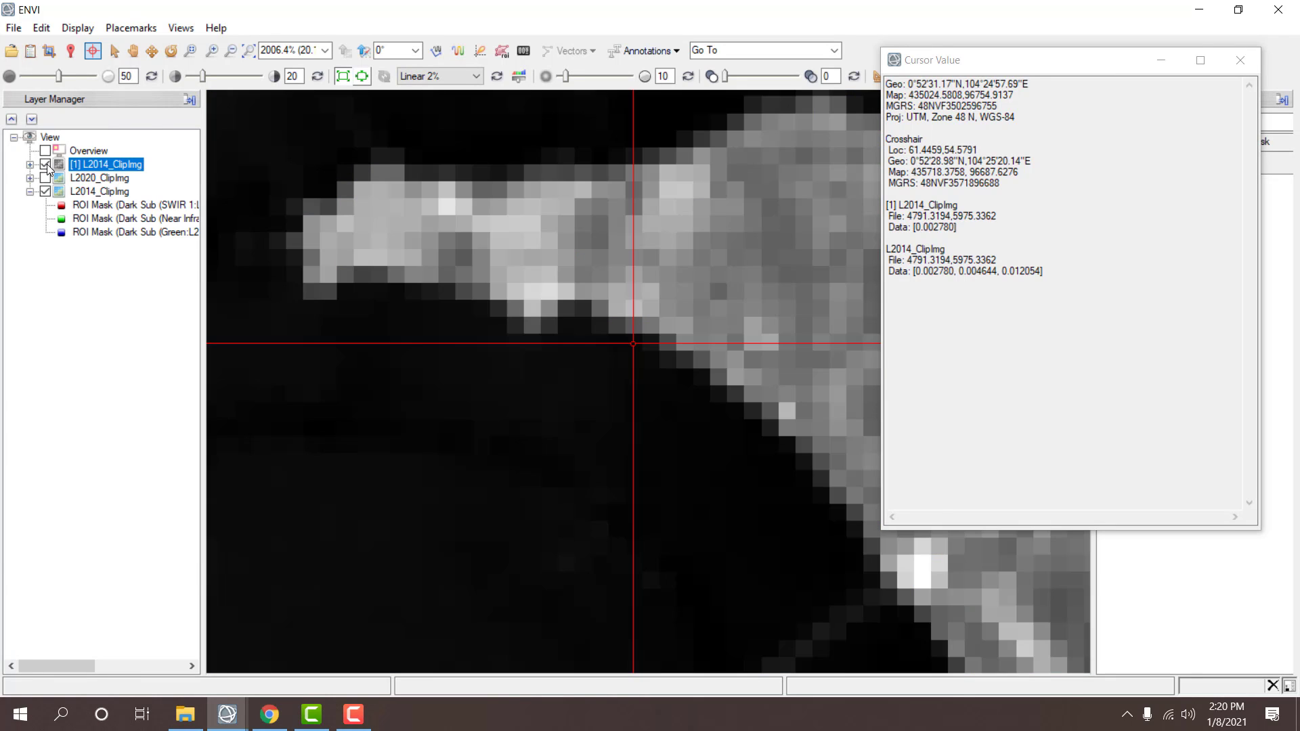
pyautogui.click(46, 165)
pyautogui.click(46, 165)
pyautogui.click(45, 165)
pyautogui.click(46, 165)
pyautogui.click(45, 164)
pyautogui.click(45, 164)
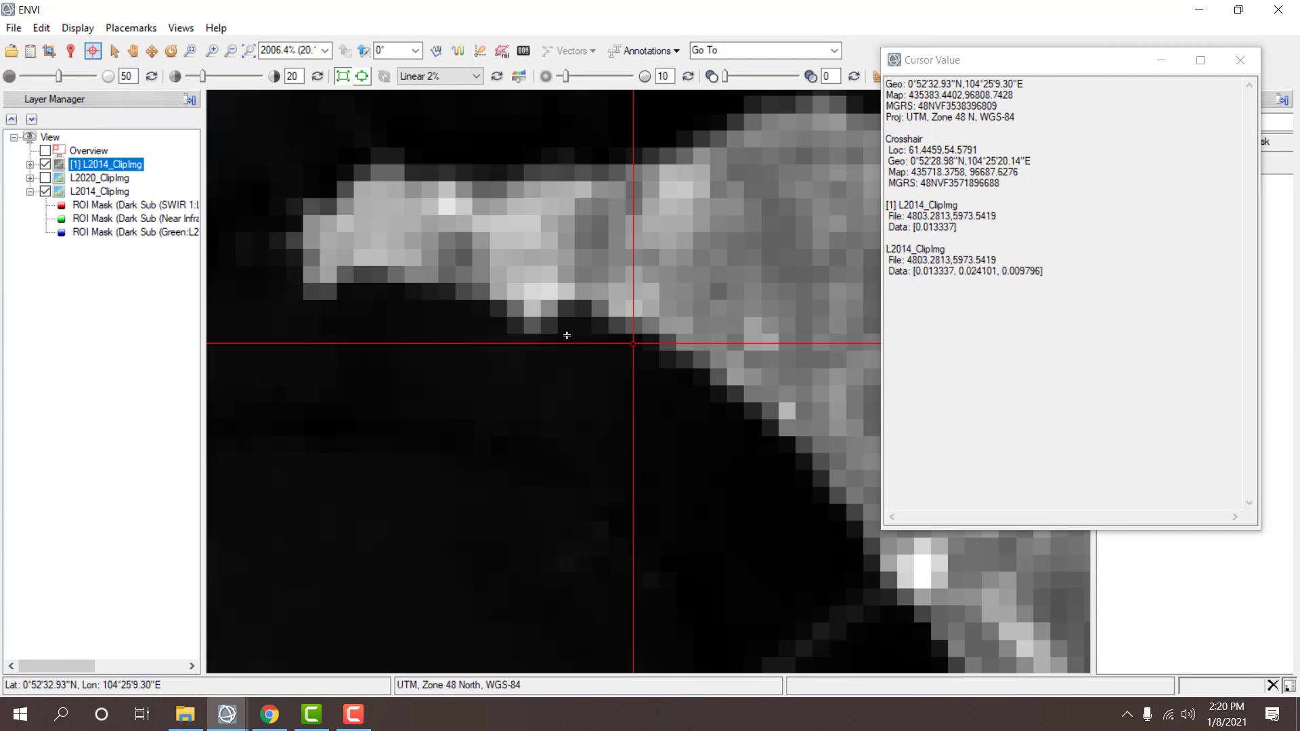
# - Check SWIR 1 values of adjacent water-edge pixels running southeast along the peninsula's southern shoreline
pyautogui.click(636, 344)
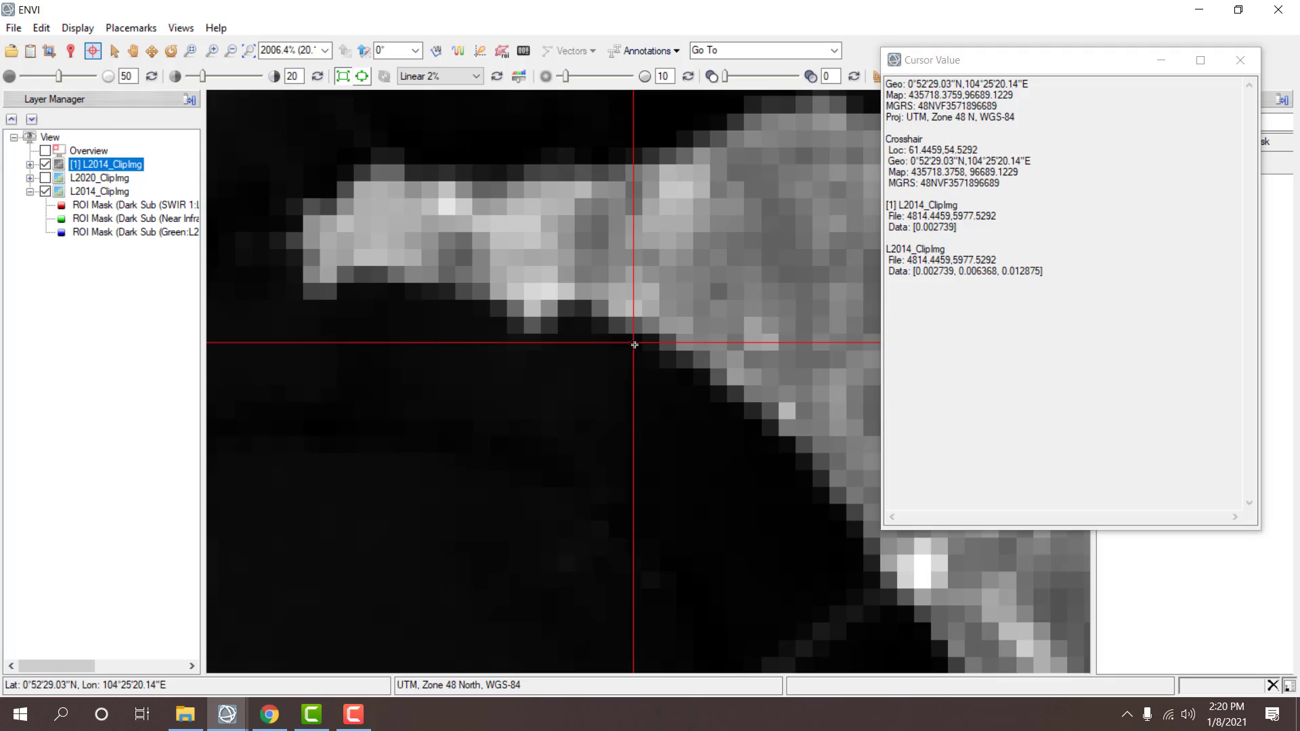
pyautogui.click(649, 361)
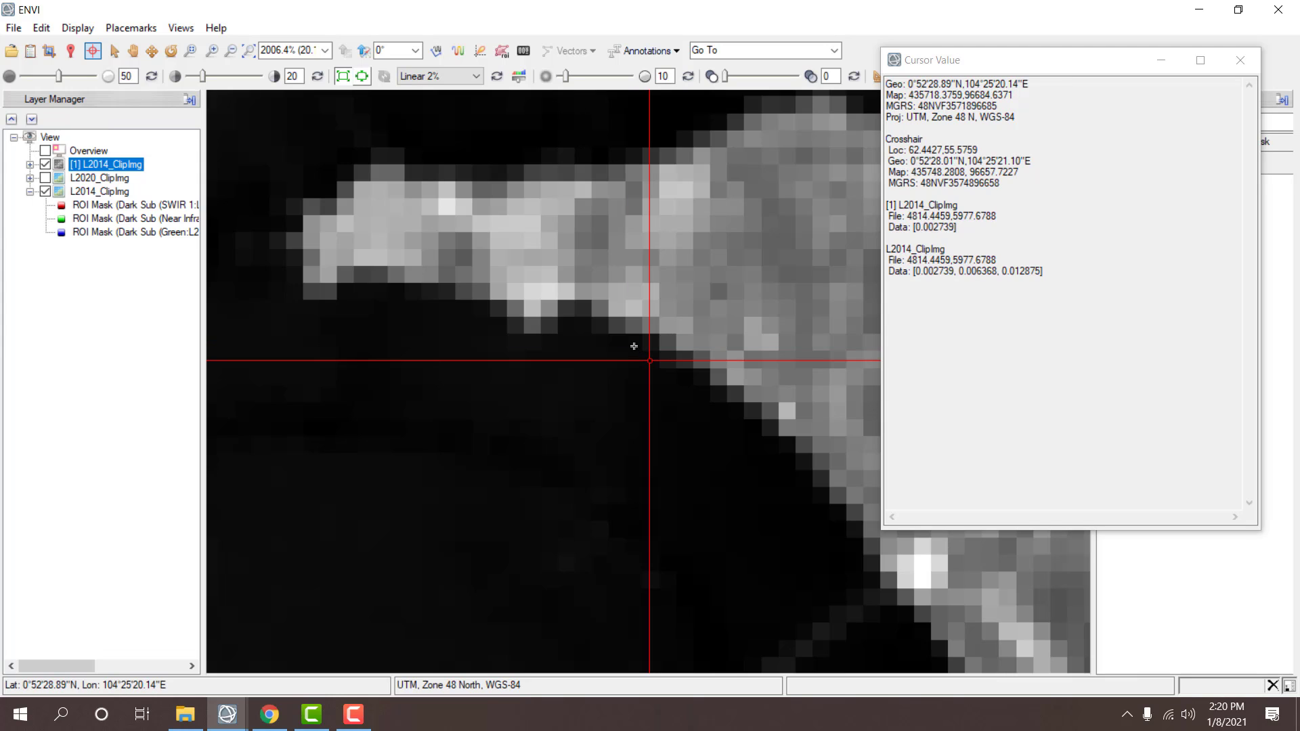
pyautogui.click(634, 346)
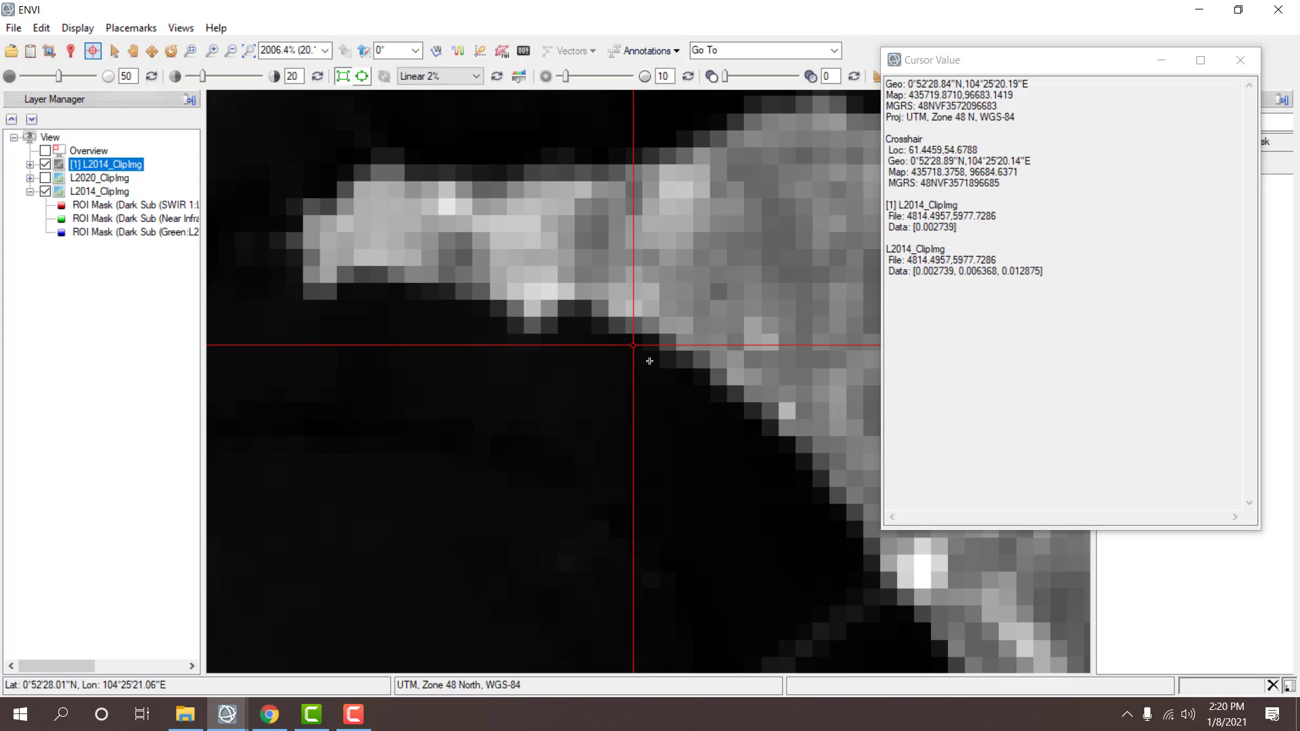
pyautogui.click(650, 361)
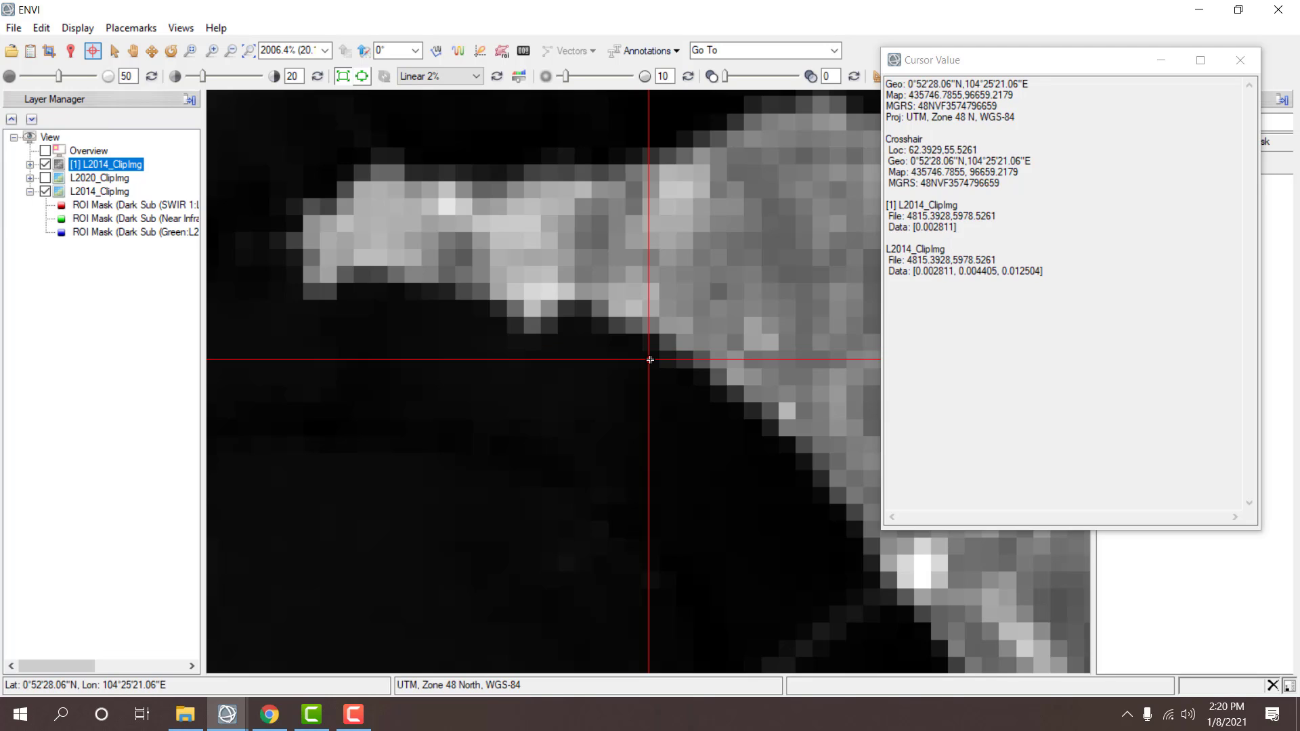
pyautogui.click(688, 378)
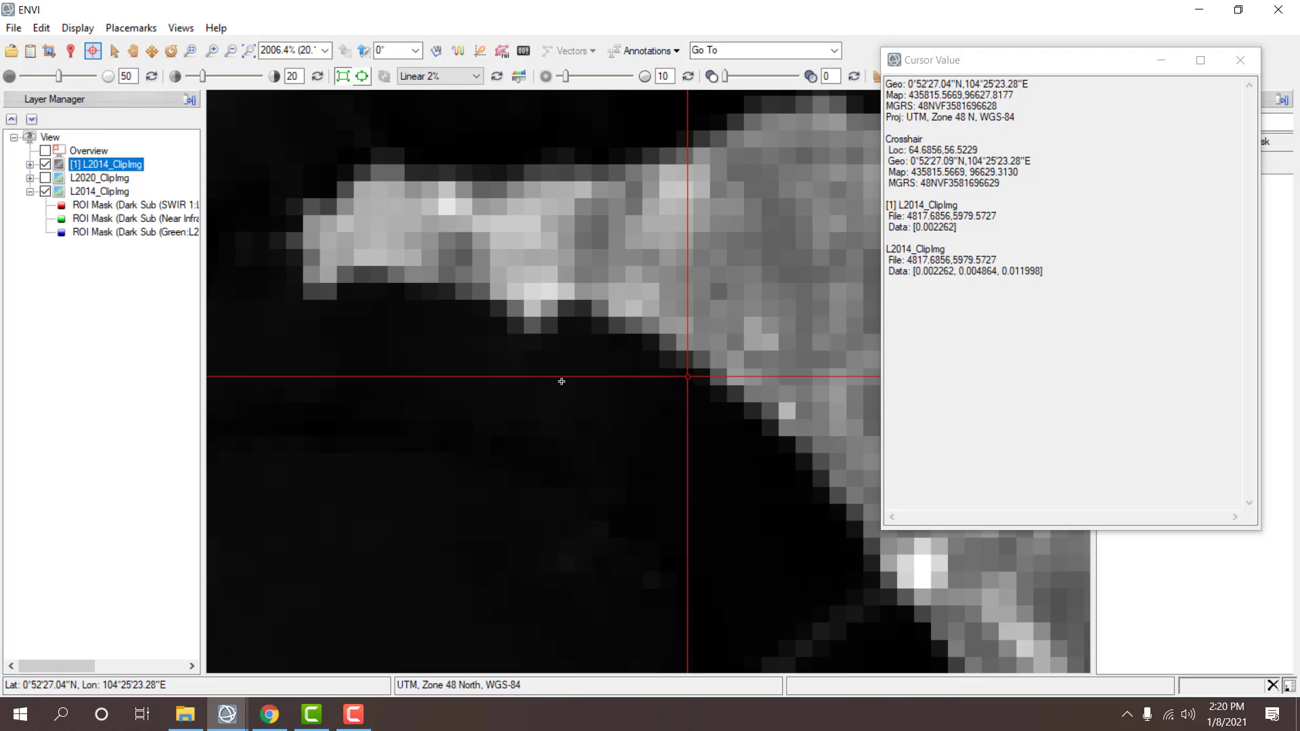
# - Check the shoreline against the colour composite by briefly hiding the SWIR 1 layer, and read the value of the adjacent water-edge pixel
pyautogui.doubleClick(41, 163)
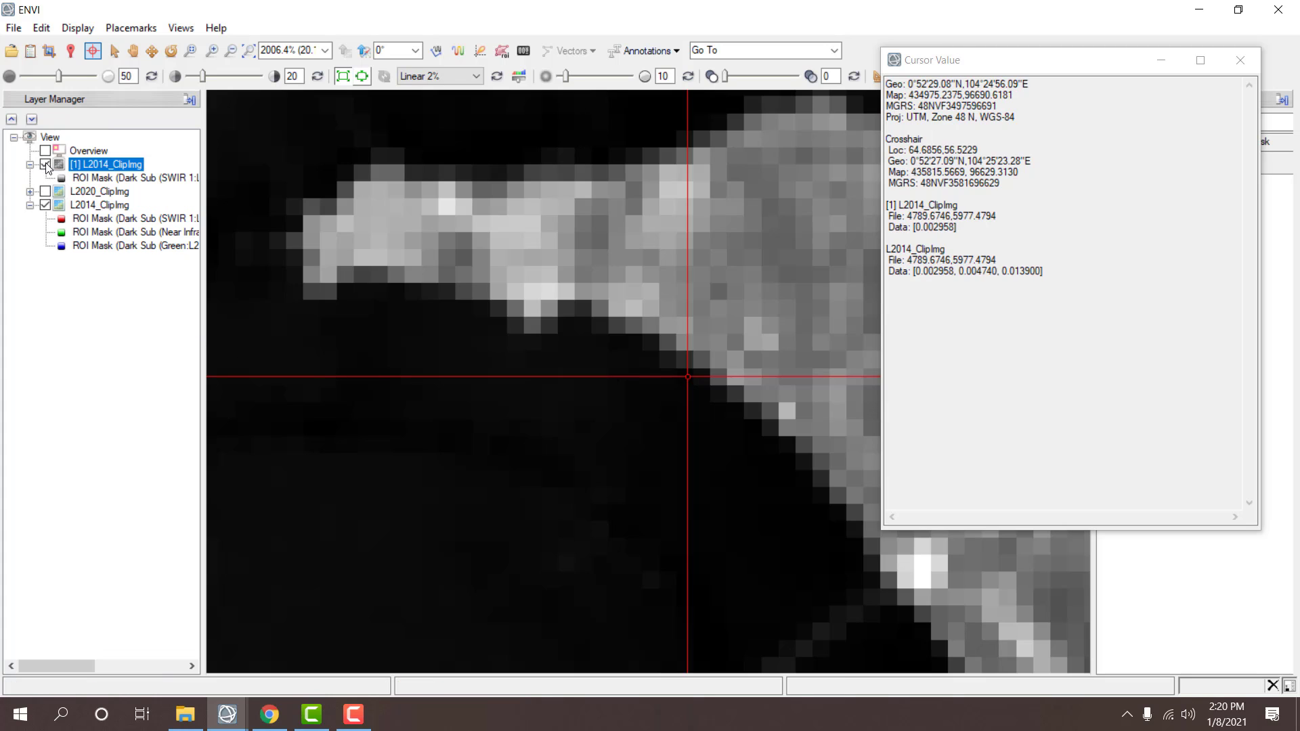
pyautogui.click(46, 164)
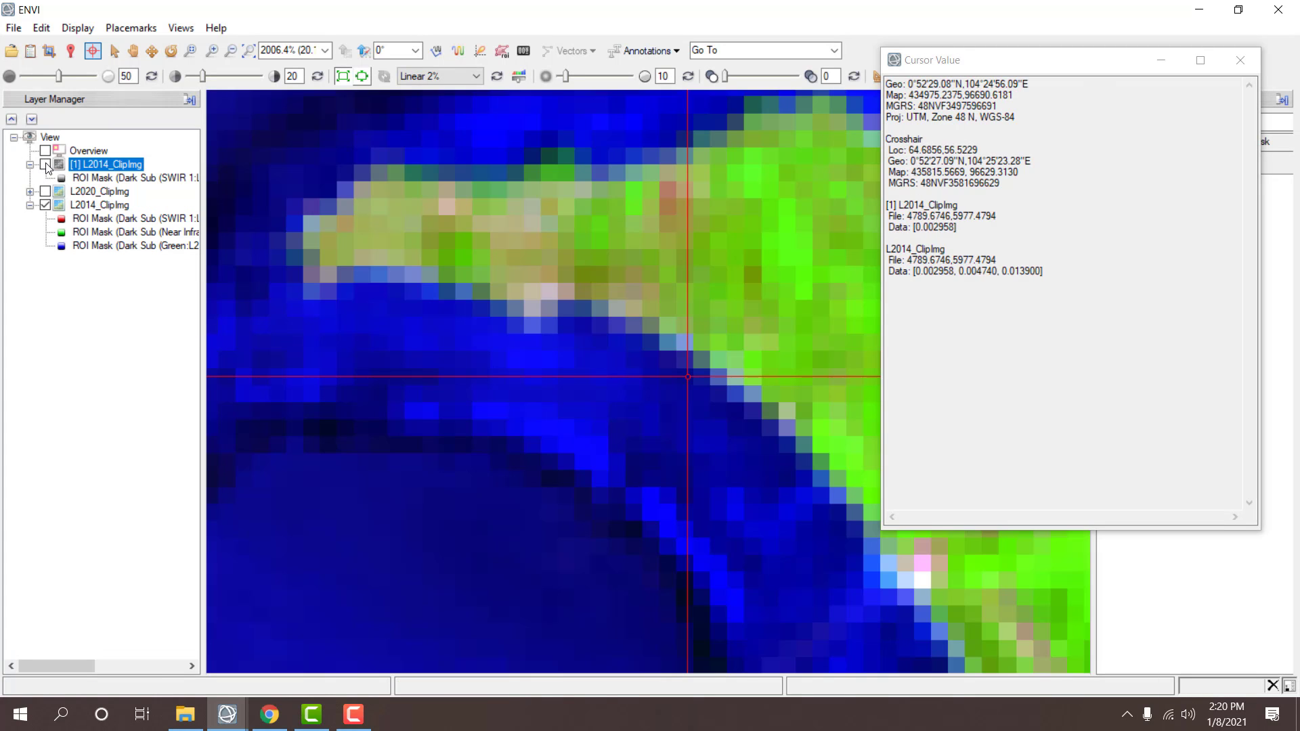
pyautogui.click(45, 164)
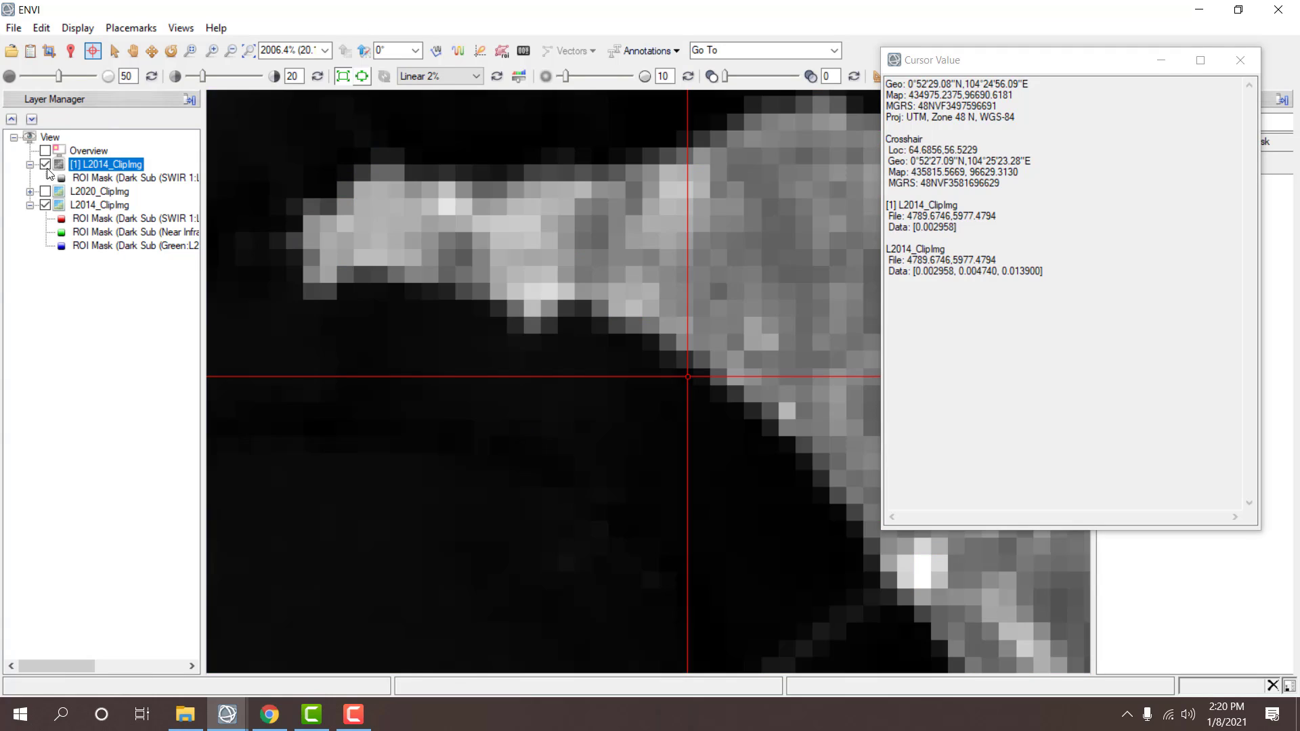
pyautogui.click(702, 377)
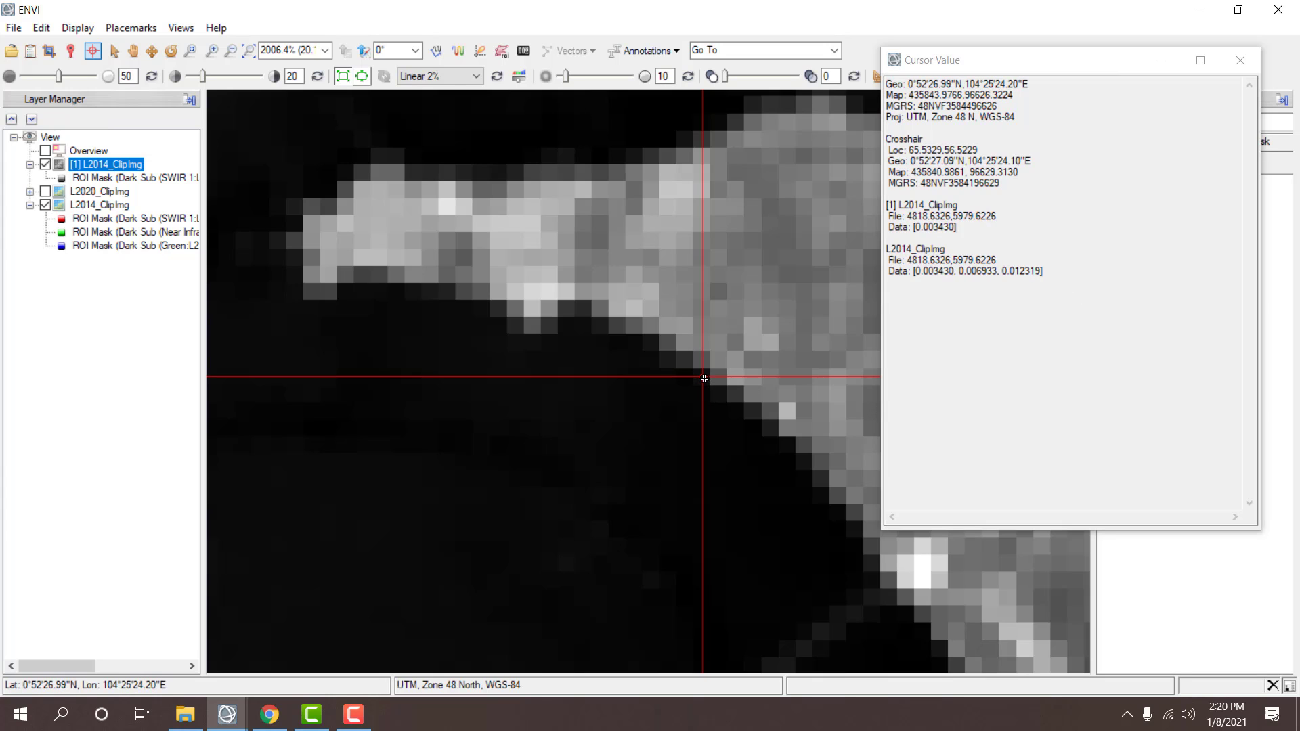
# - Start the Build Mask tool with L2014_ClipImg as the input file
pyautogui.moveTo(1113, 71); pyautogui.dragTo(871, 72)
pyautogui.moveTo(1097, 122); pyautogui.dragTo(1148, 125)
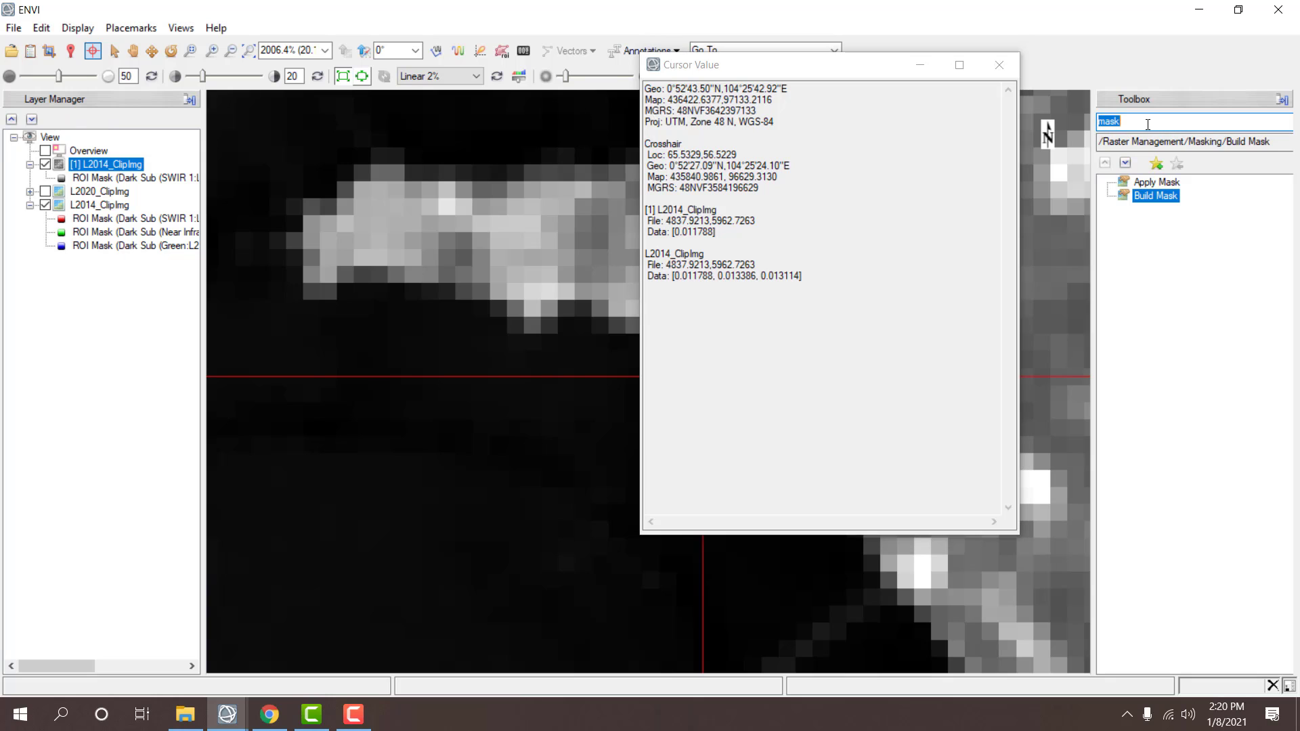
pyautogui.doubleClick(1161, 197)
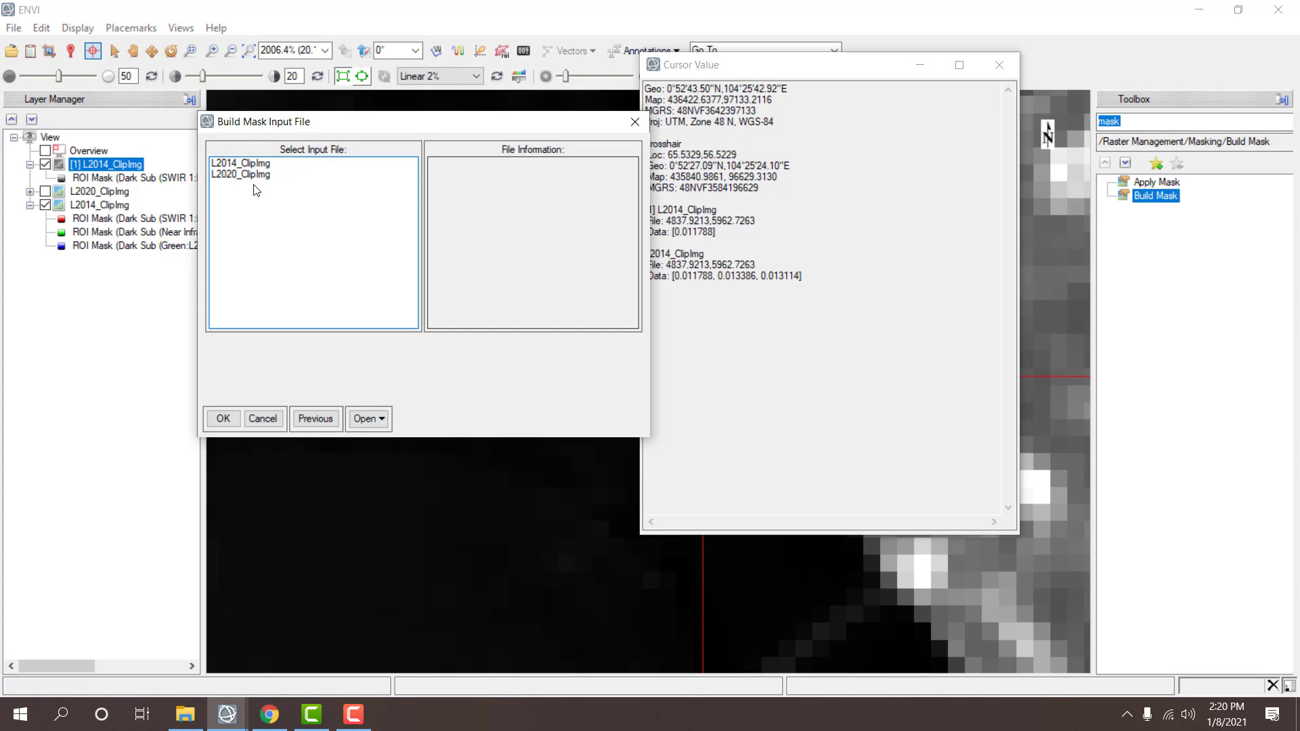
pyautogui.click(249, 164)
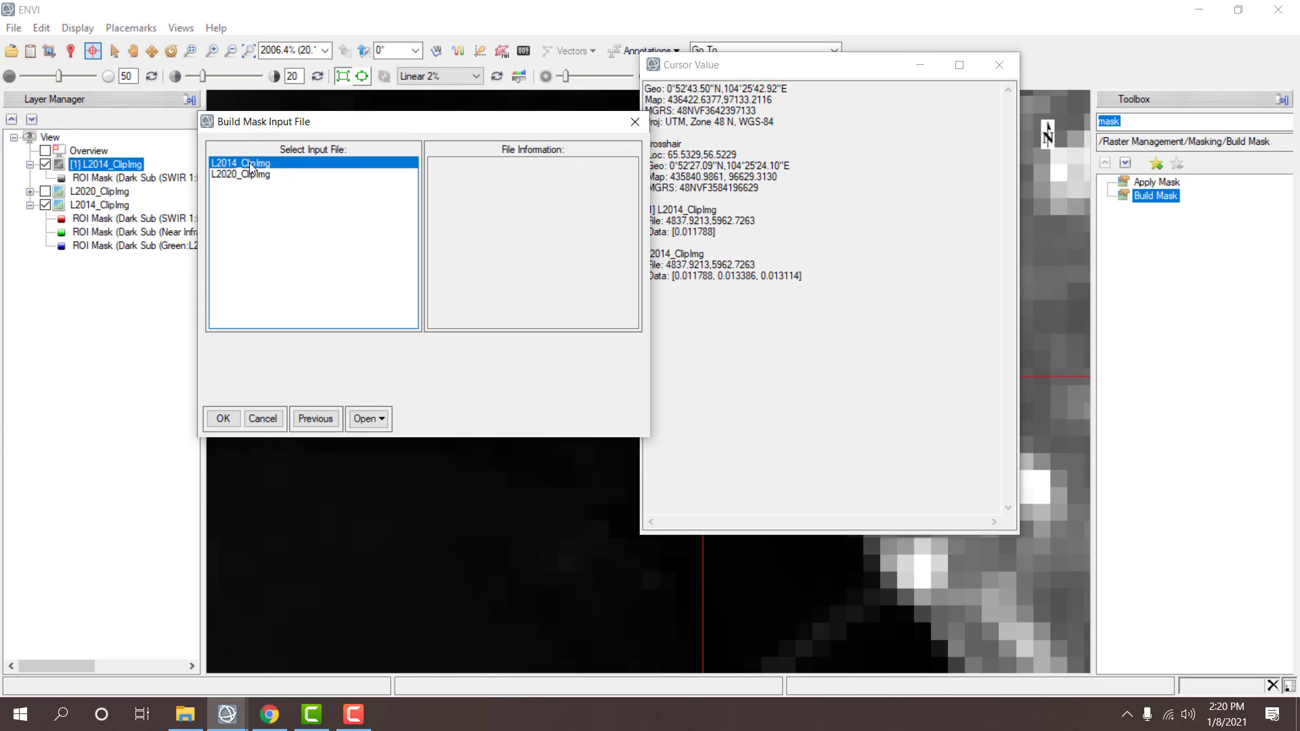
pyautogui.click(224, 415)
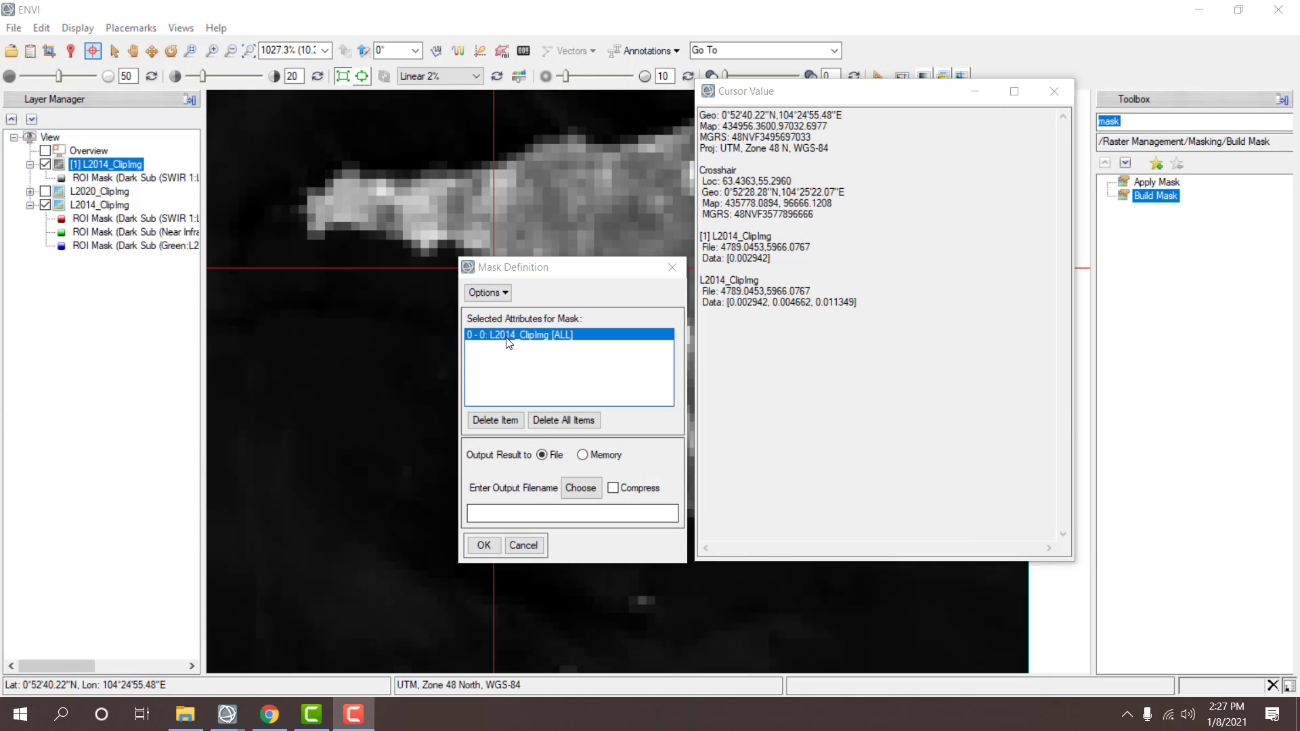
# - Set the mask definition to Selected Areas "Off" and import a data range from L2014_ClipImg
pyautogui.click(488, 292)
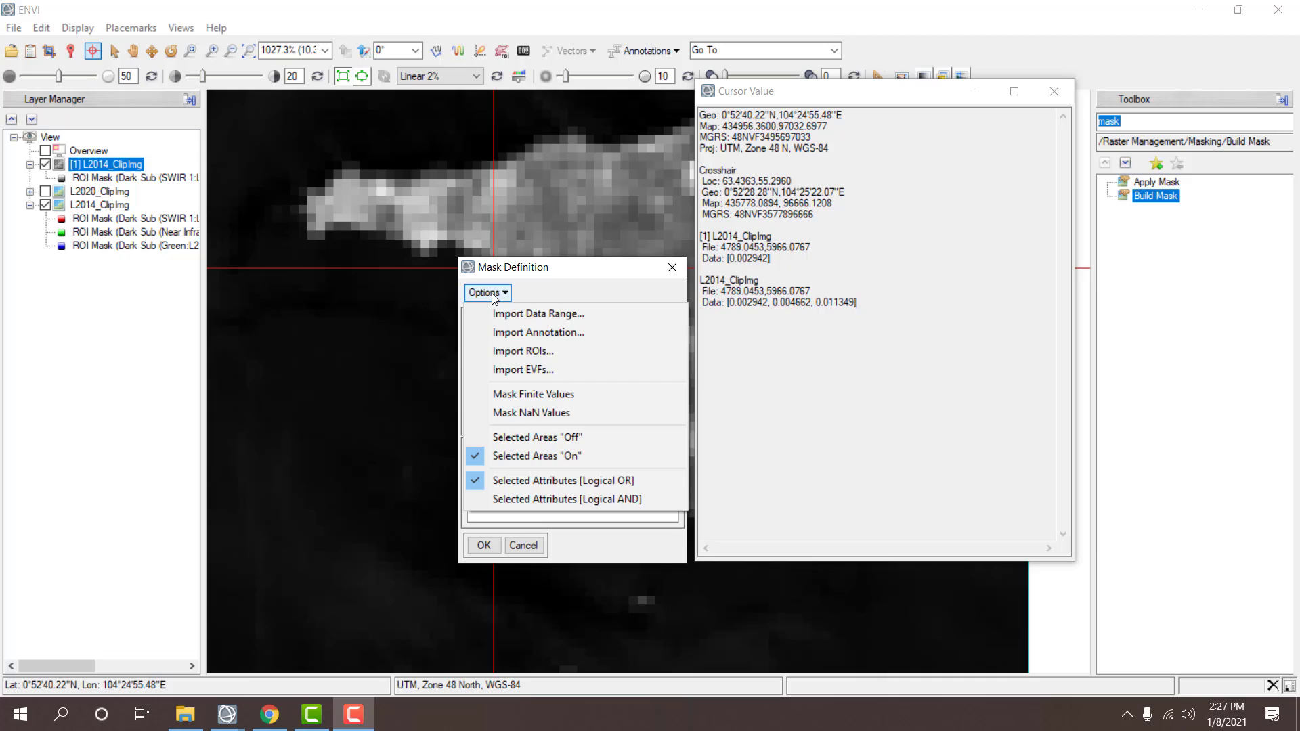
pyautogui.click(524, 437)
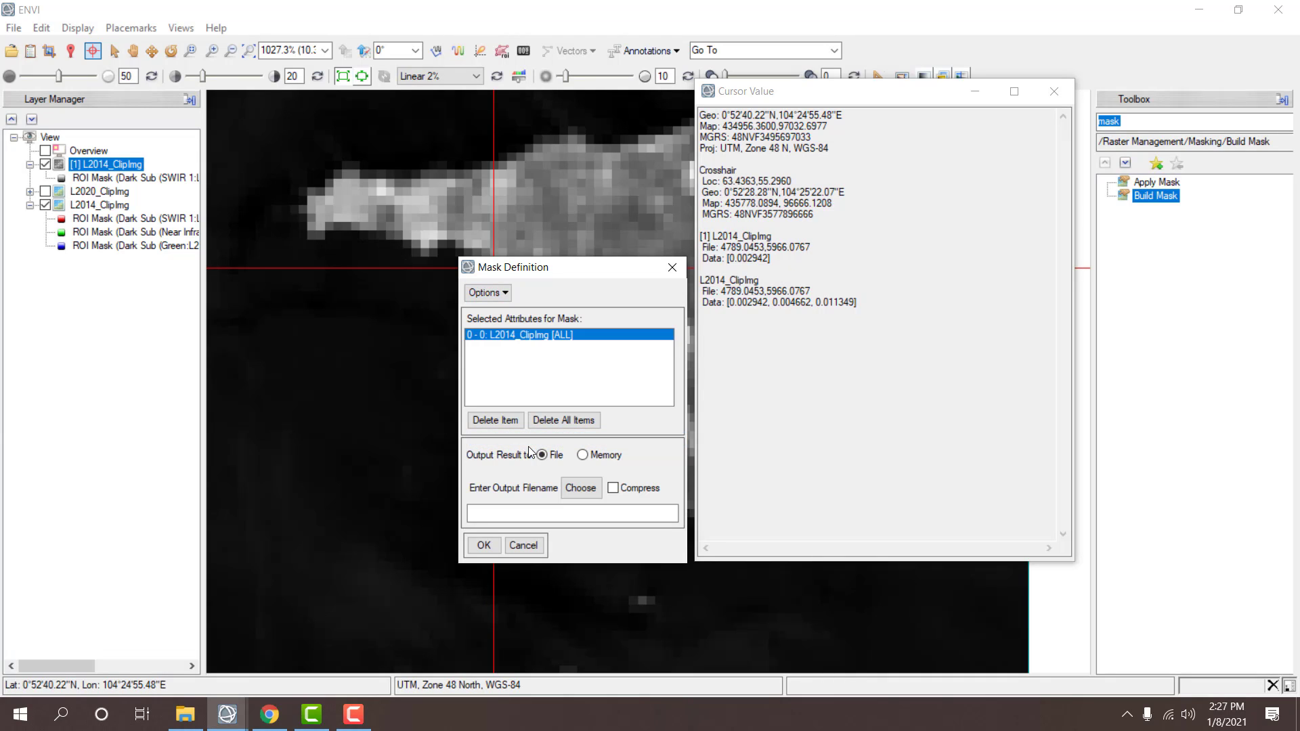
pyautogui.click(502, 294)
pyautogui.click(509, 314)
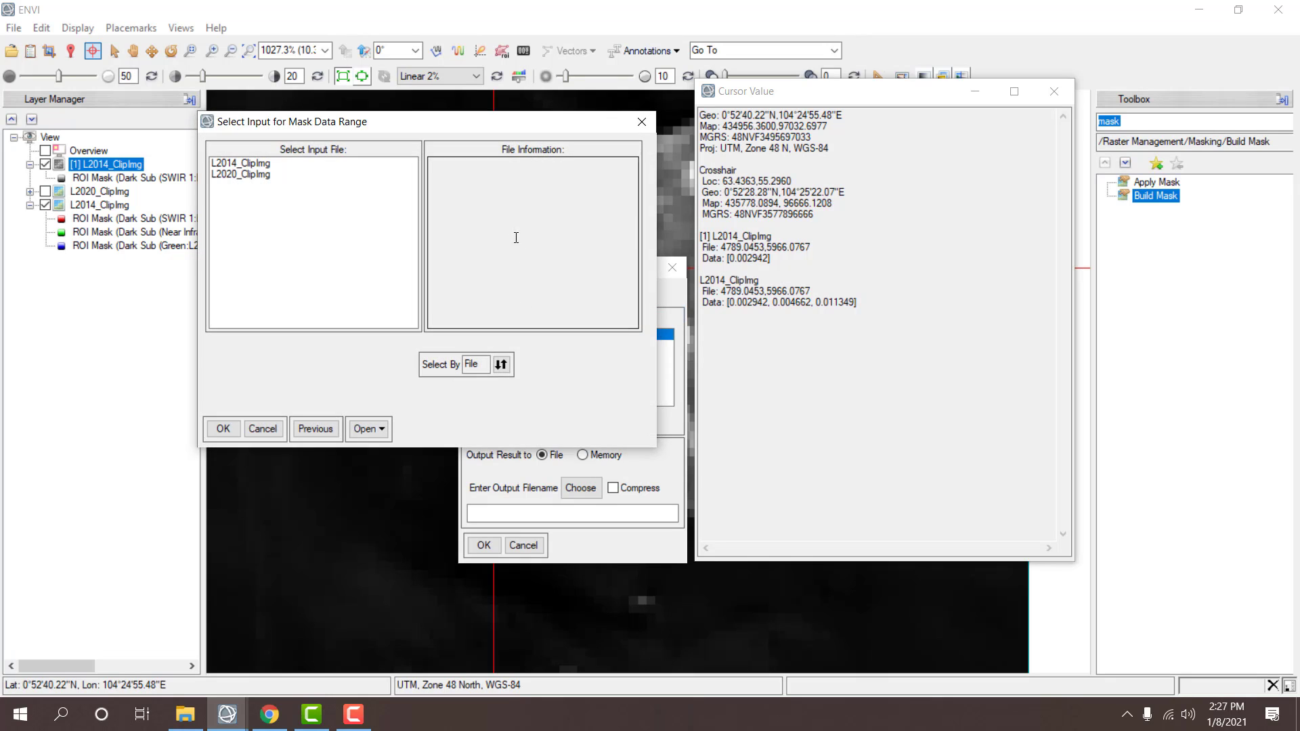
pyautogui.doubleClick(267, 163)
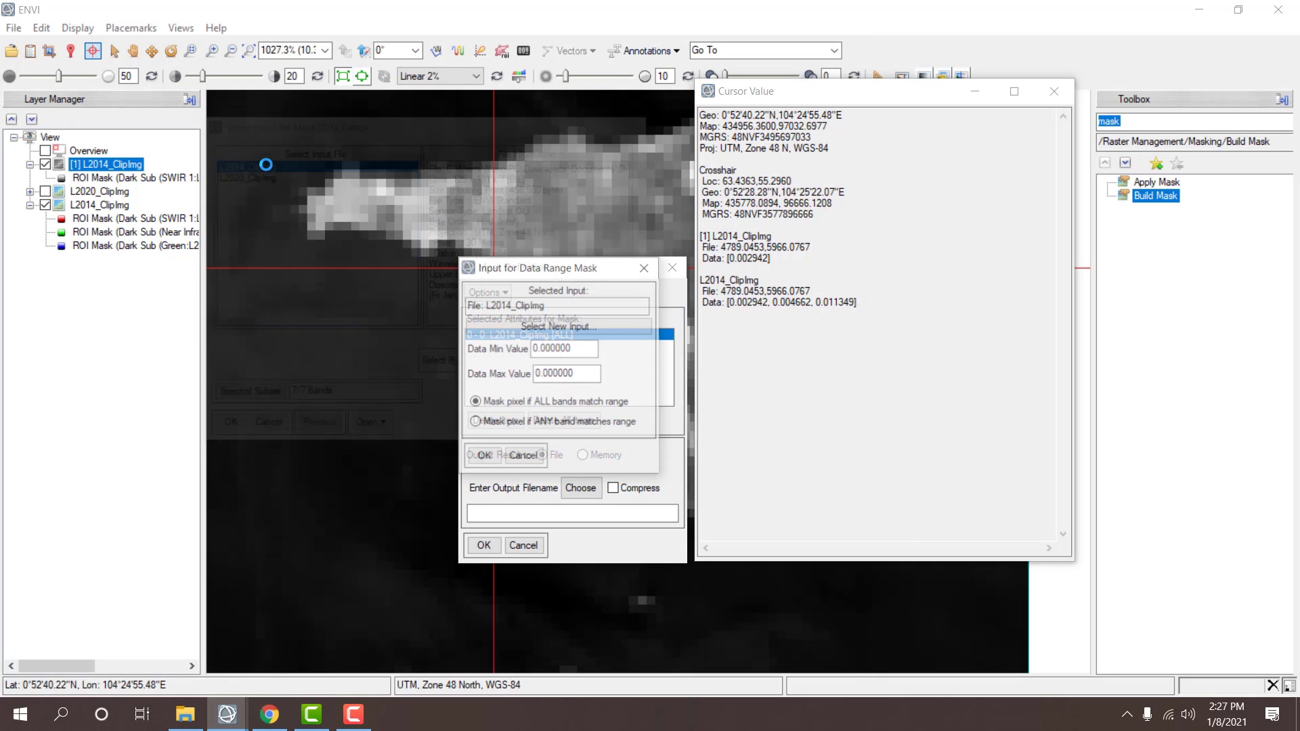
# - Define the mask data range with a minimum of 0.004 and an empty maximum, masking pixels only if all bands match
pyautogui.moveTo(562, 275); pyautogui.dragTo(358, 140)
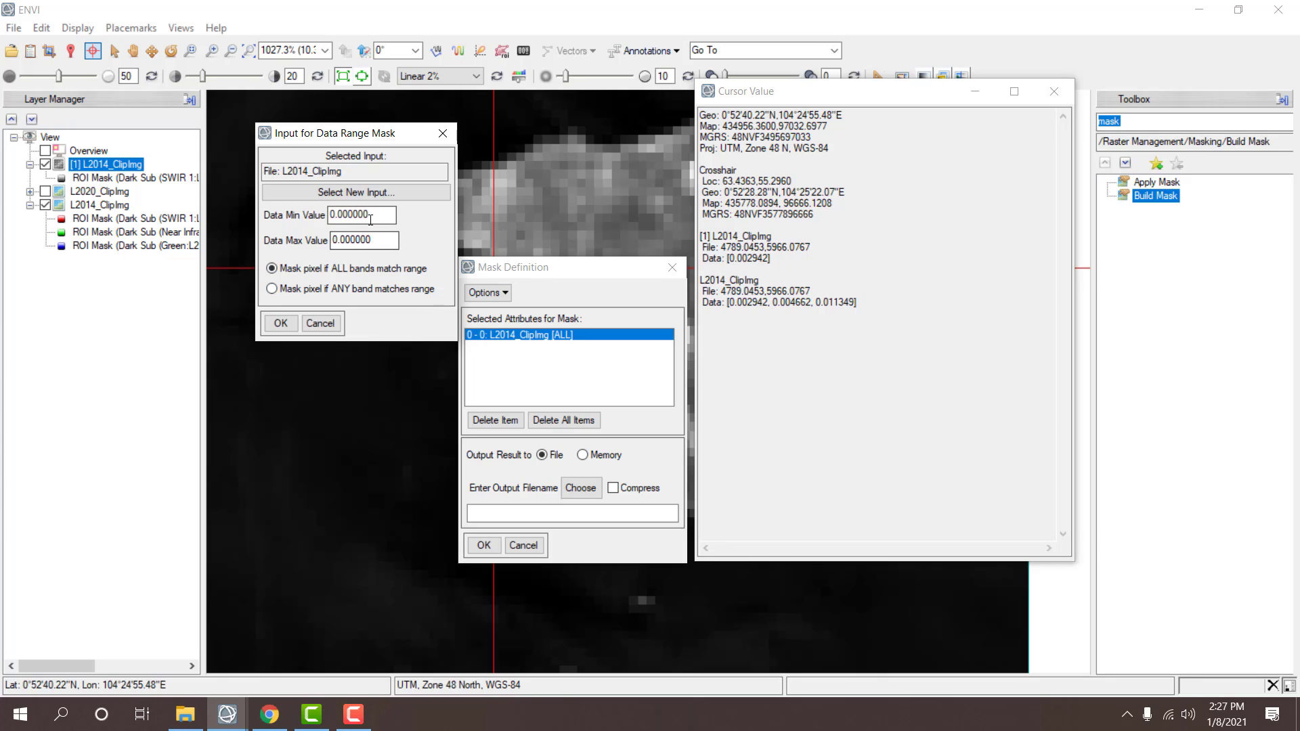
pyautogui.moveTo(371, 217); pyautogui.dragTo(361, 219)
pyautogui.write('4')
pyautogui.moveTo(398, 241); pyautogui.dragTo(295, 235)
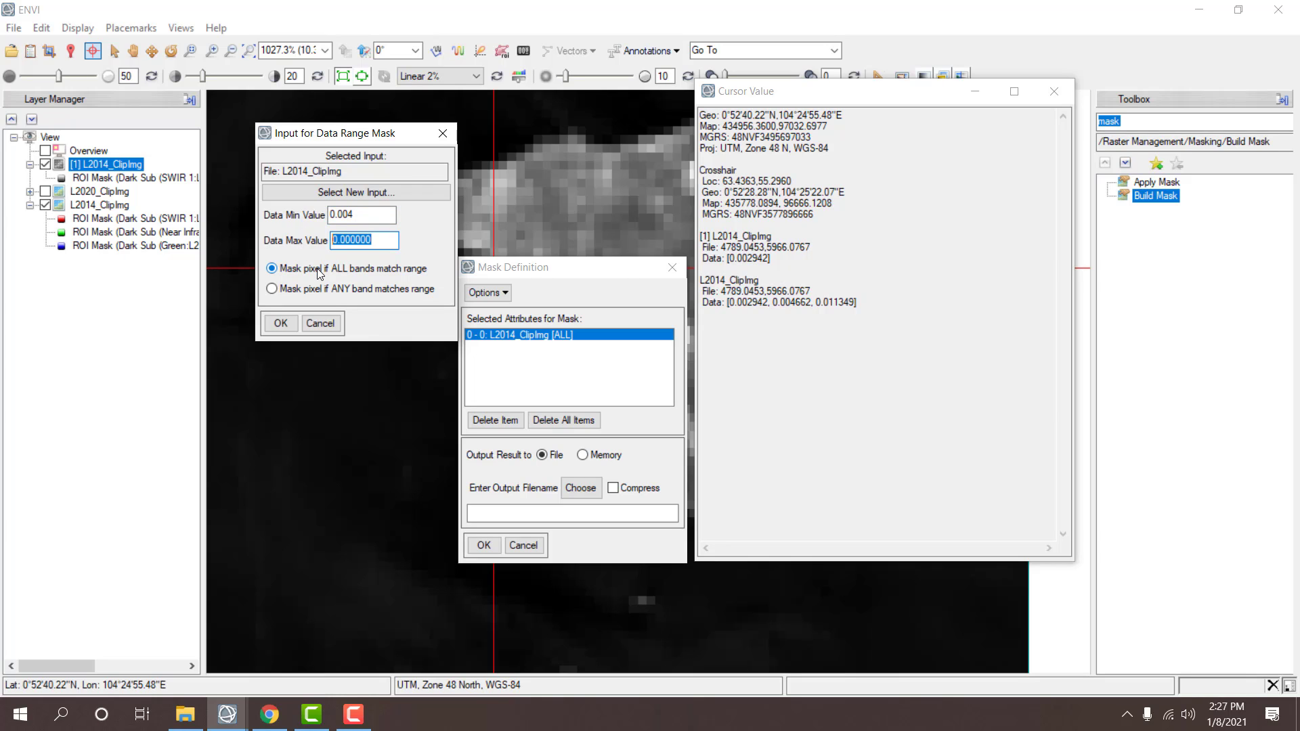
pyautogui.press('BackSpace')
pyautogui.click(280, 324)
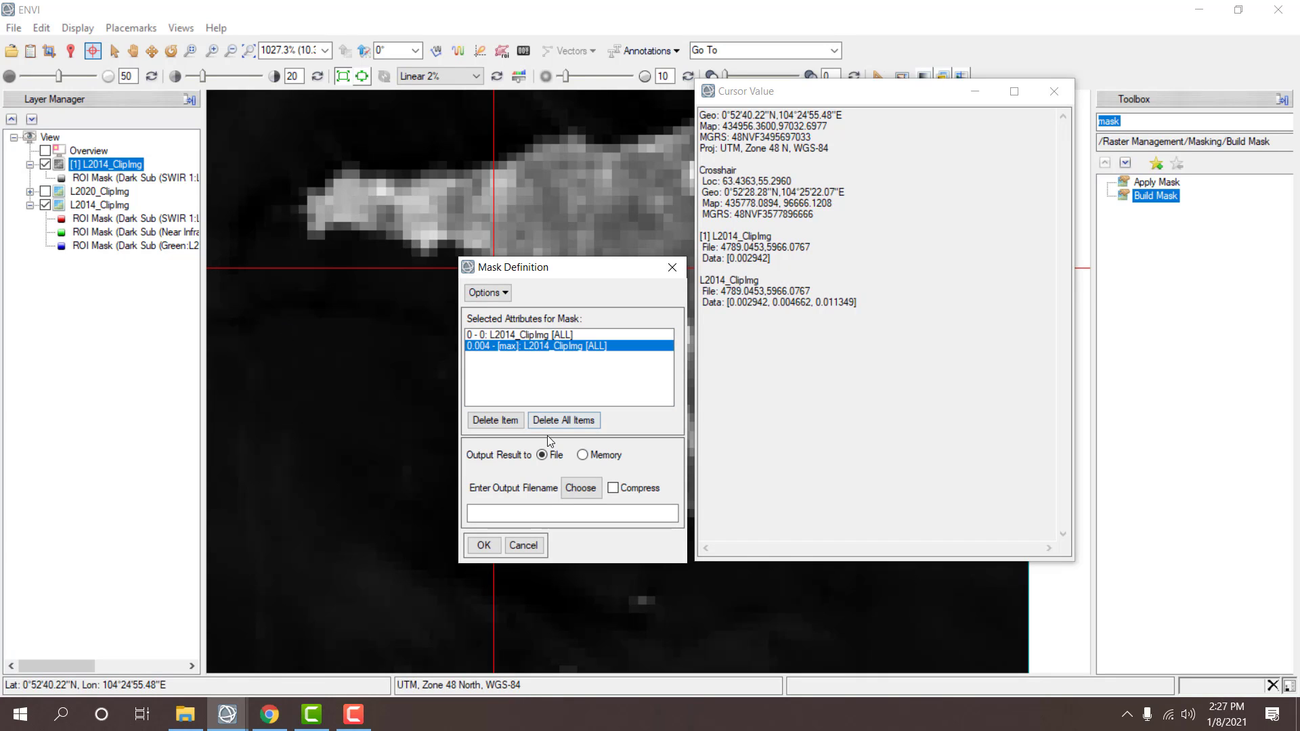
# - Build the mask to the output file L2014_SBTImg in the Pre-Processing folder, overwriting the existing file
pyautogui.click(575, 490)
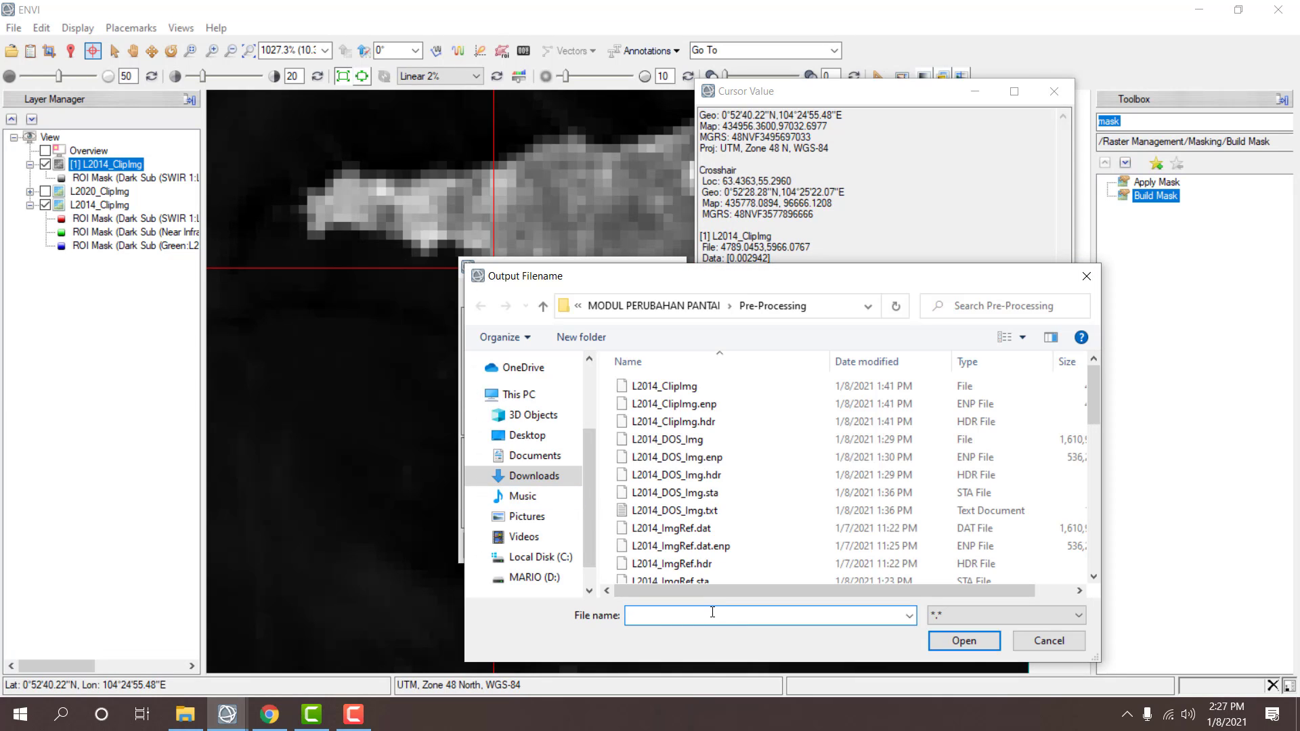
pyautogui.scroll(-3, 761, 481)
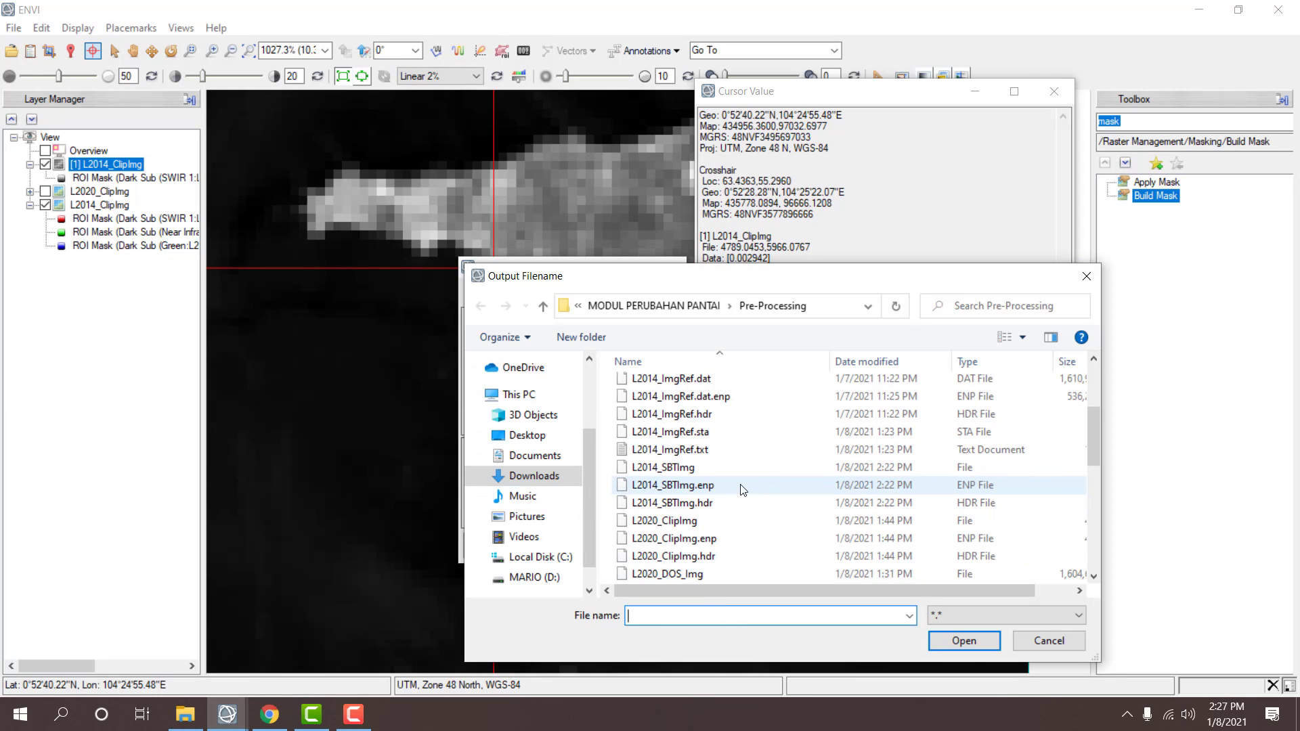
pyautogui.click(689, 473)
pyautogui.click(965, 641)
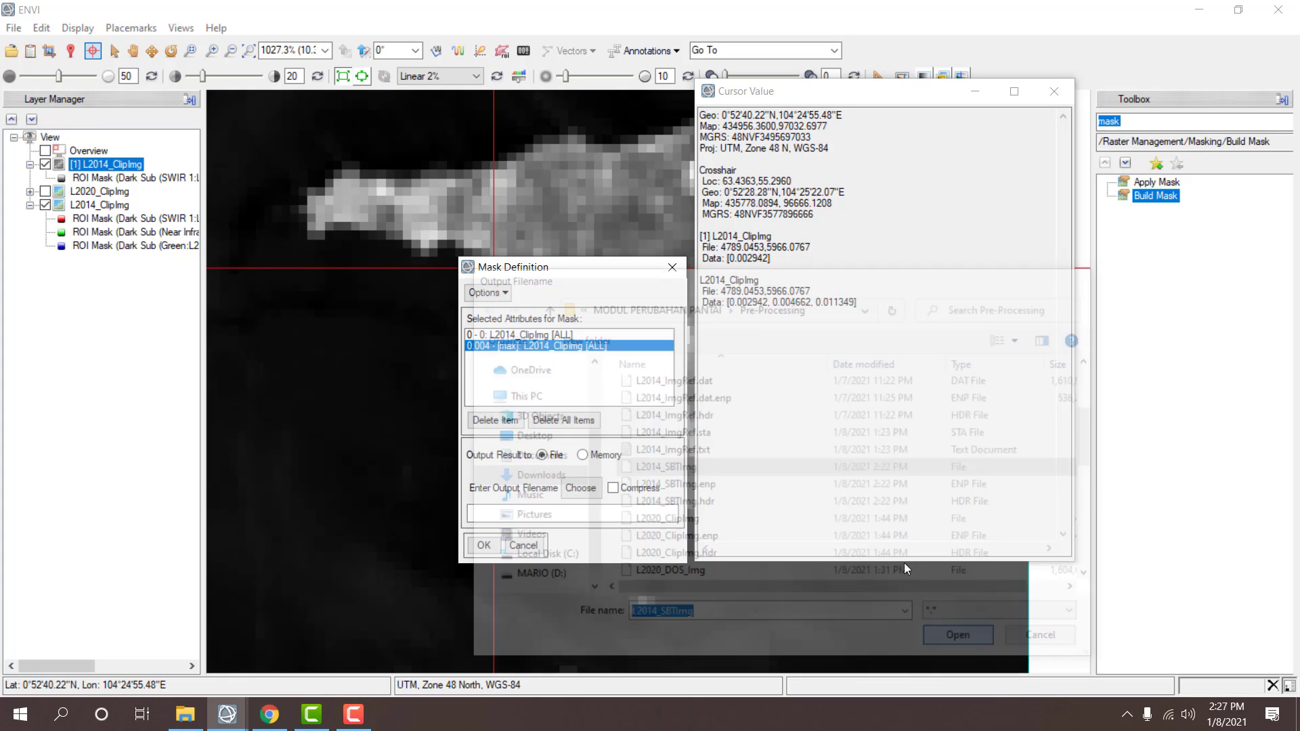
pyautogui.click(482, 544)
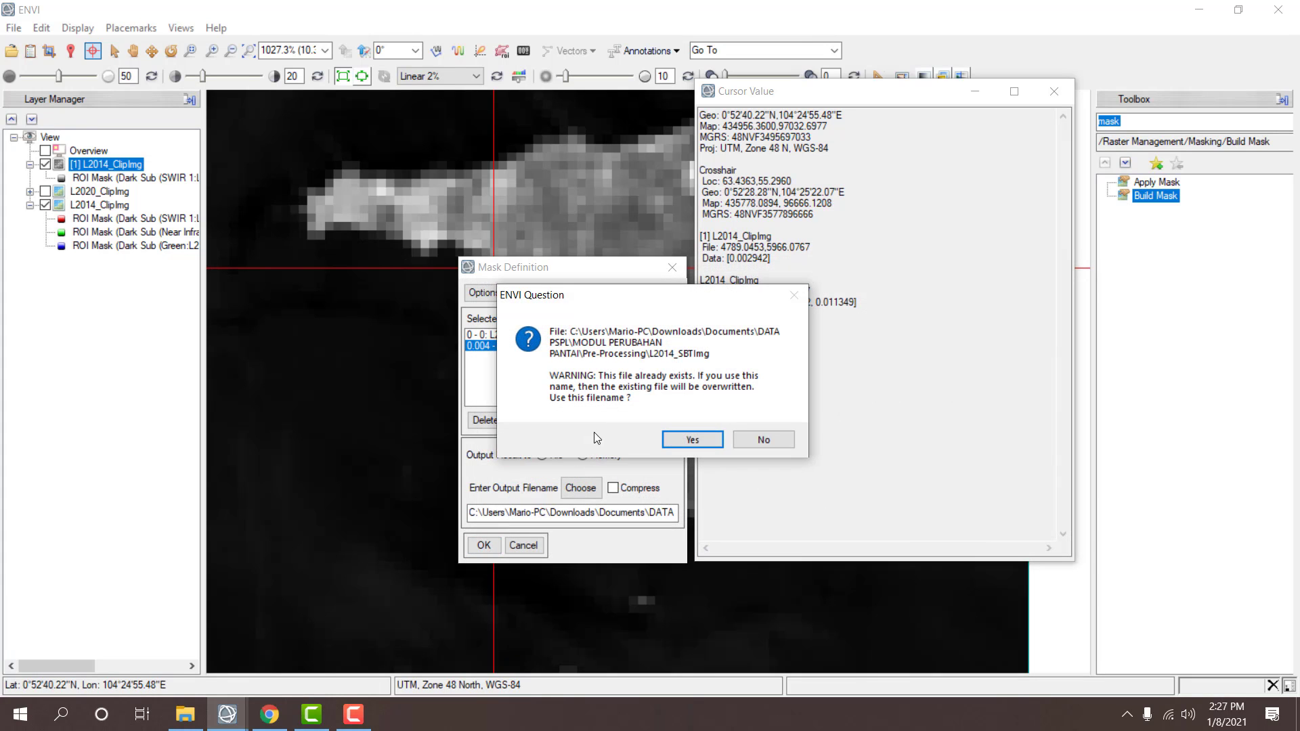
pyautogui.click(671, 437)
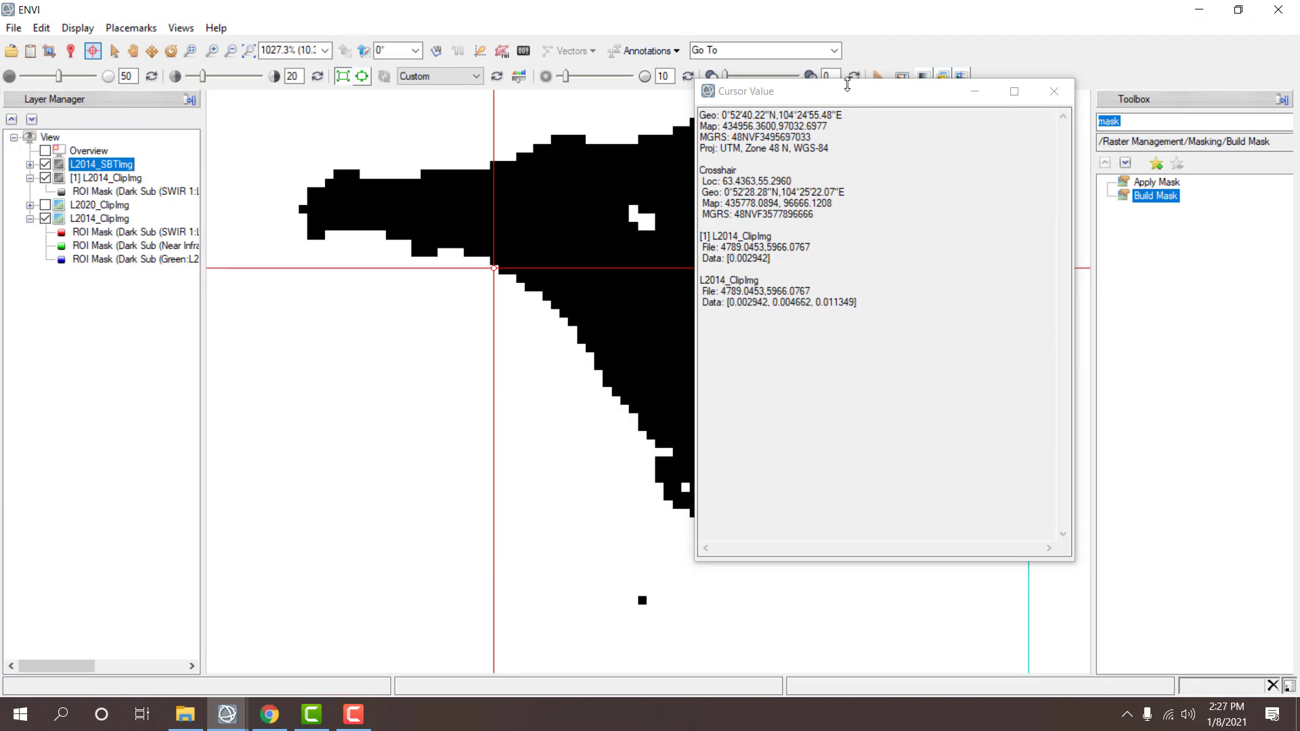
# - Examine the L2014_SBTImg mask's land boundary around the peninsula and the small island to its south
pyautogui.moveTo(849, 84); pyautogui.dragTo(1045, 113)
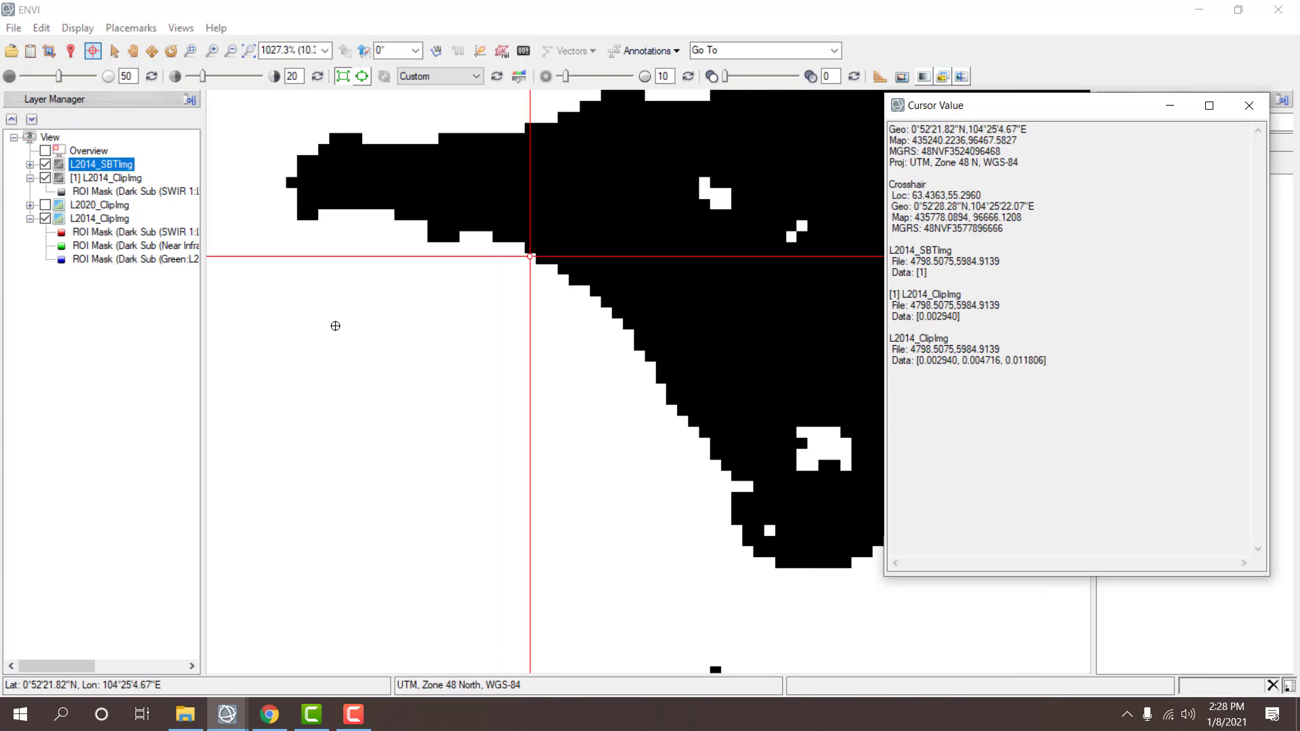
pyautogui.scroll(-2, 333, 326)
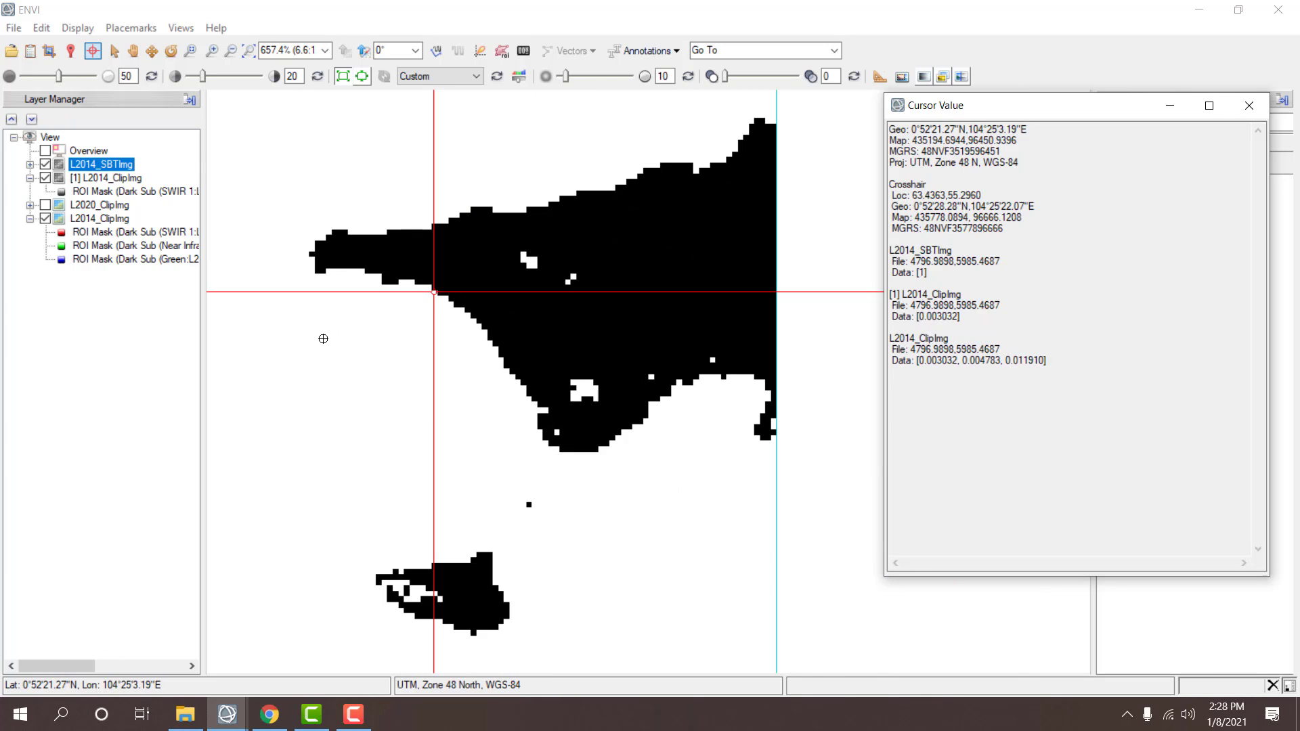
pyautogui.scroll(1, 346, 311)
pyautogui.scroll(3, 347, 312)
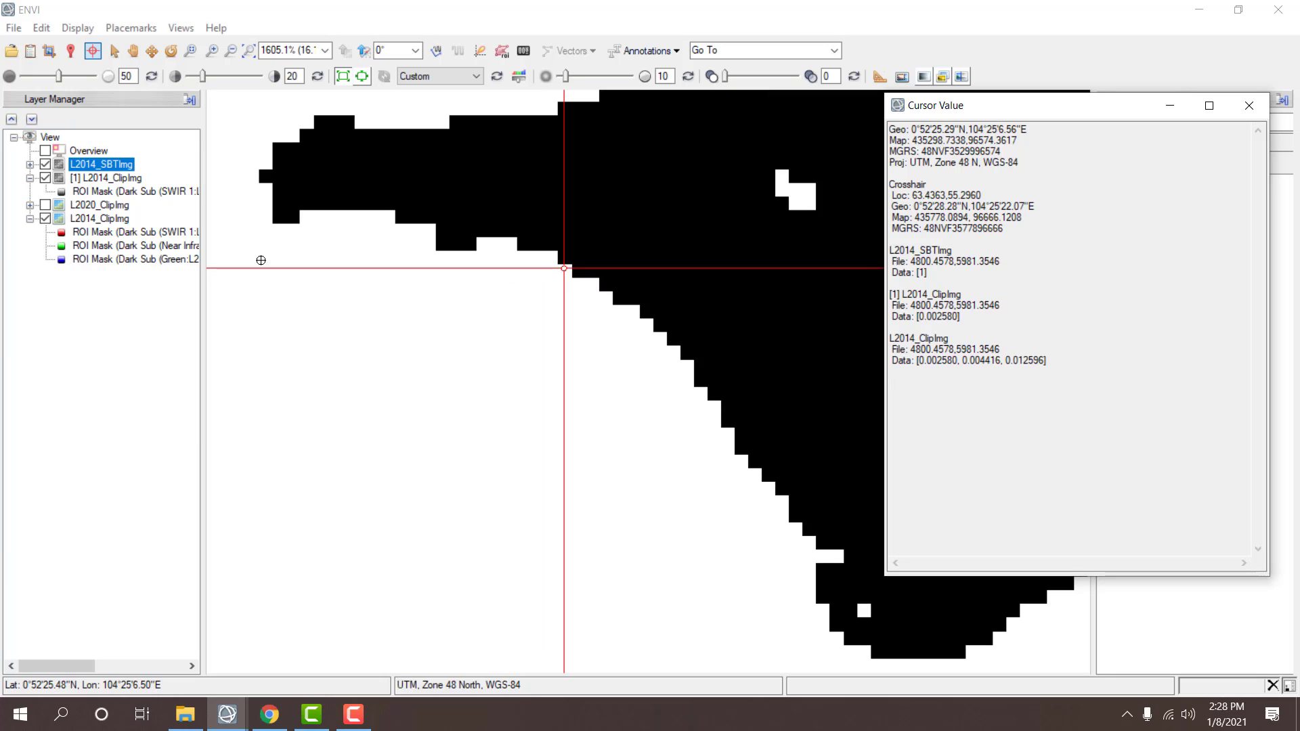
# - Hide the SWIR 1 grayscale layer and compare the mask with the 2014 colour composite, leaving the mask hidden
pyautogui.click(46, 178)
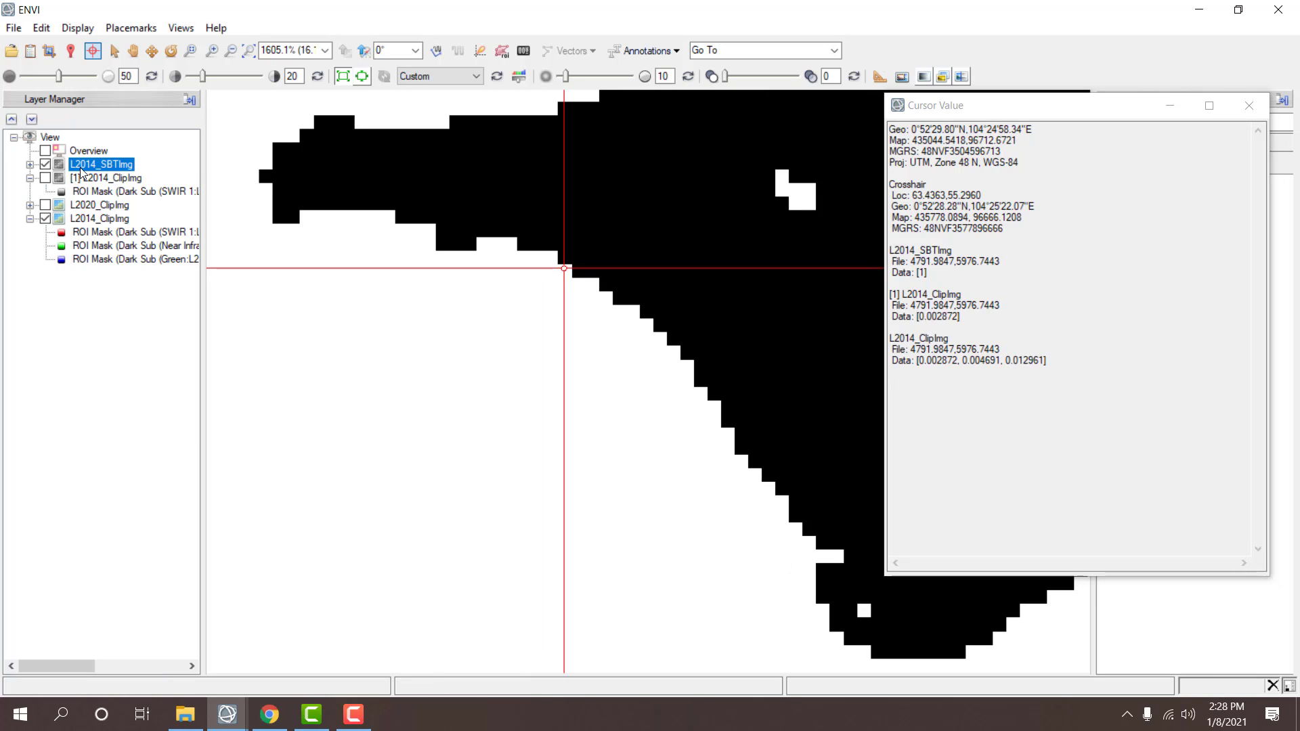
pyautogui.click(45, 166)
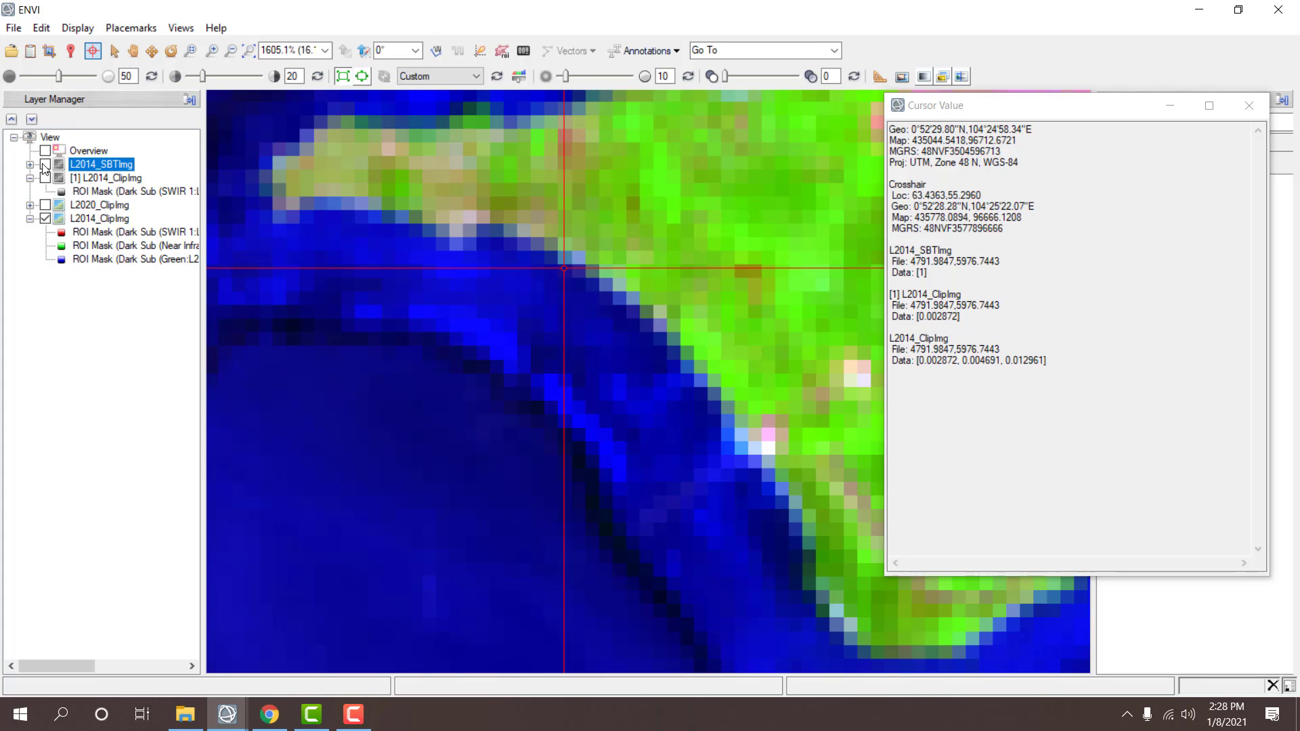
pyautogui.click(44, 165)
pyautogui.click(45, 166)
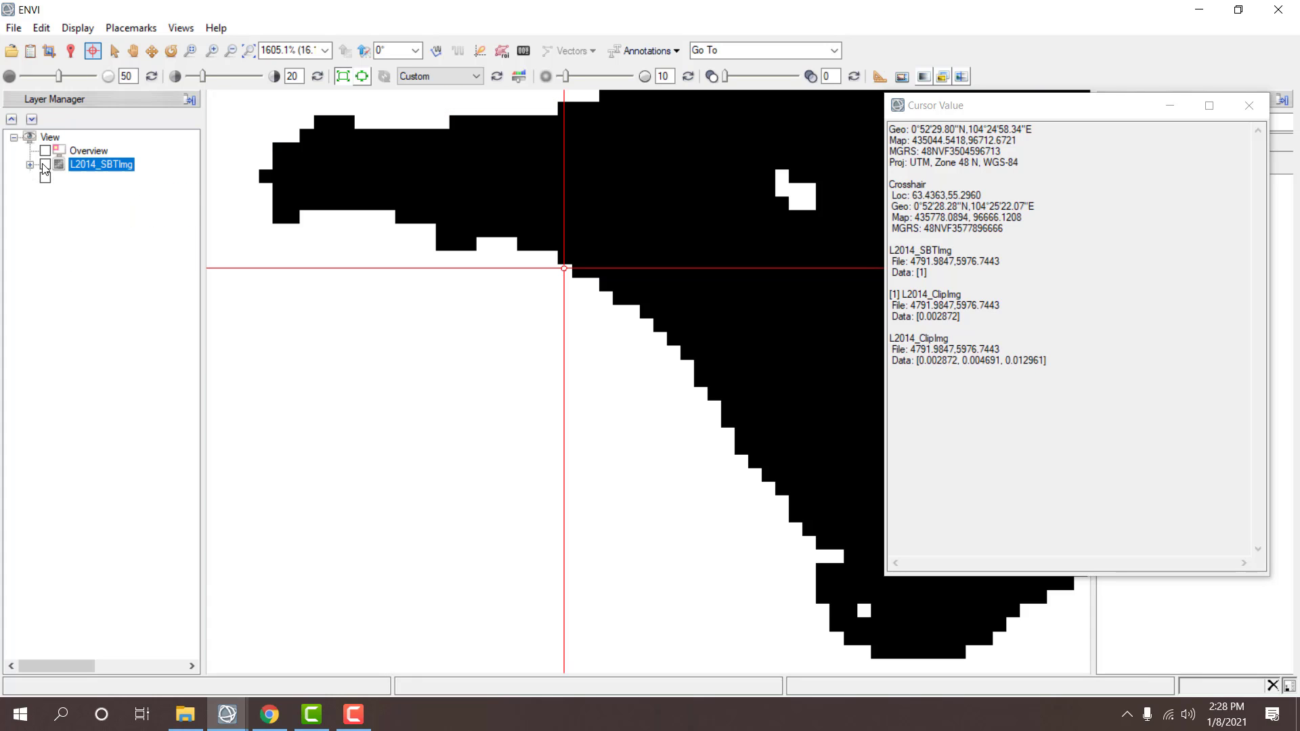
pyautogui.click(45, 165)
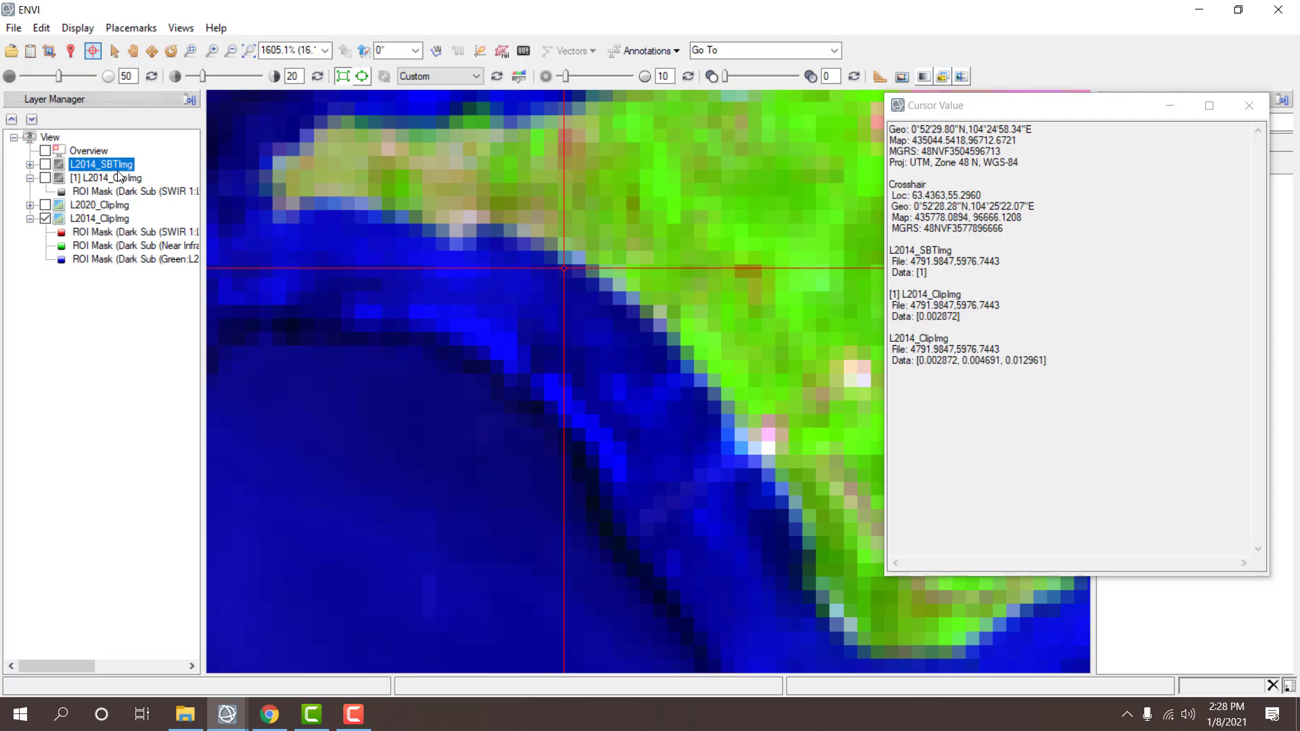
# - Read the shoreline pixel near the peninsula's western tip and compare it with the mask by repeatedly showing and hiding L2014_SBTImg
pyautogui.click(340, 203)
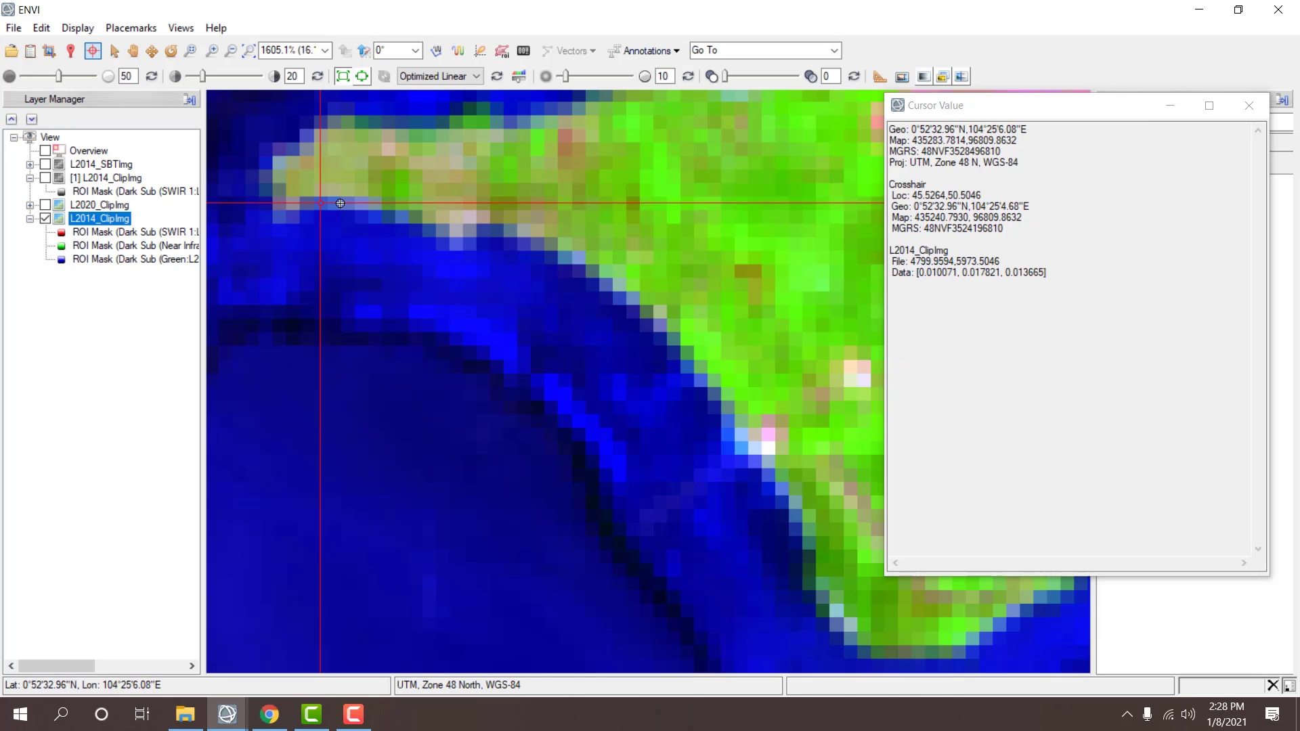
pyautogui.moveTo(318, 203); pyautogui.dragTo(317, 203)
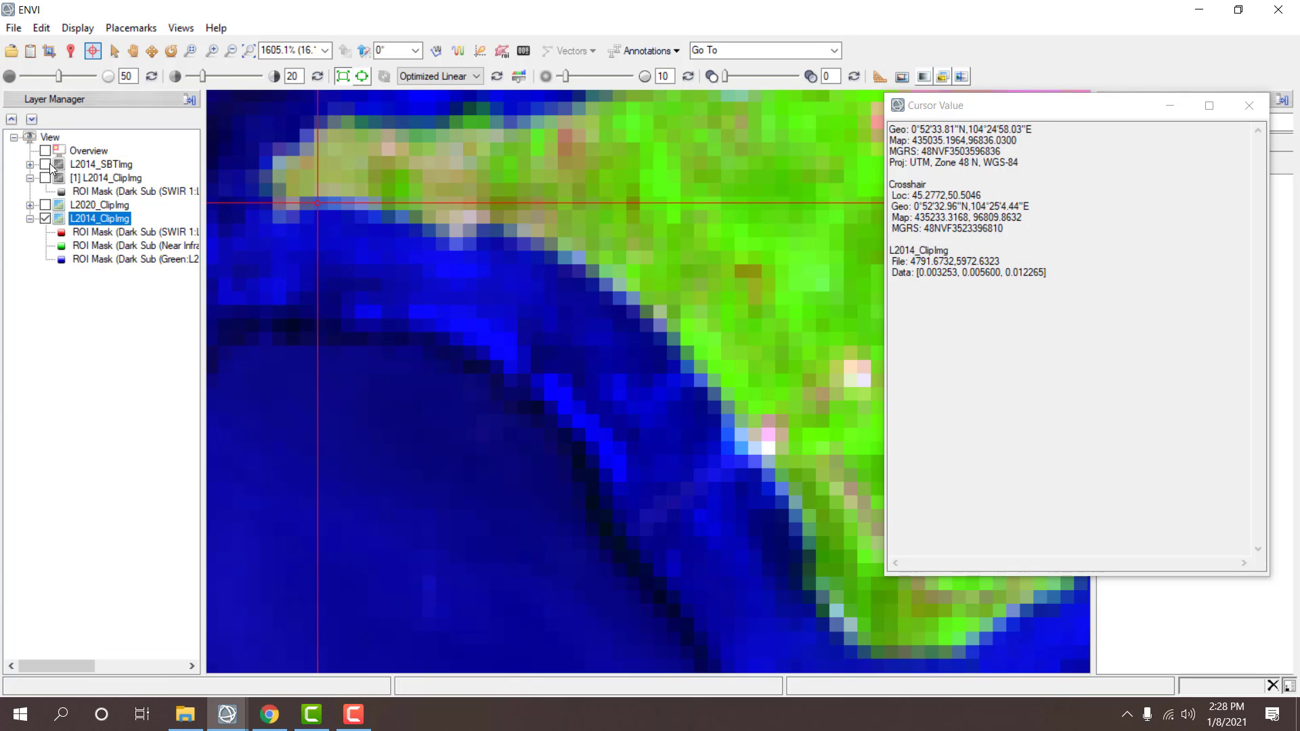
pyautogui.click(46, 165)
pyautogui.click(45, 165)
pyautogui.click(46, 164)
pyautogui.click(46, 164)
pyautogui.click(45, 164)
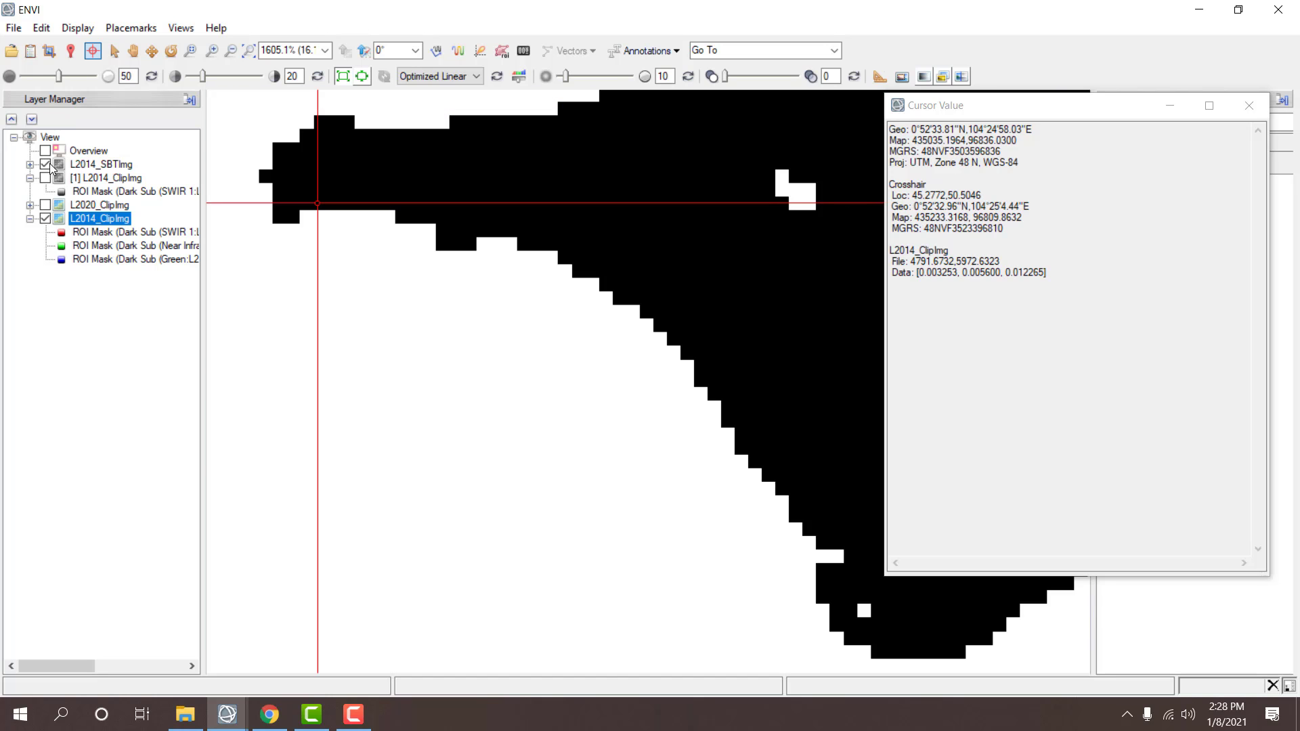
pyautogui.click(46, 165)
# - Sample the colour composite's water-edge pixels on the western side of the peninsula's southern tip
pyautogui.scroll(-4, 637, 401)
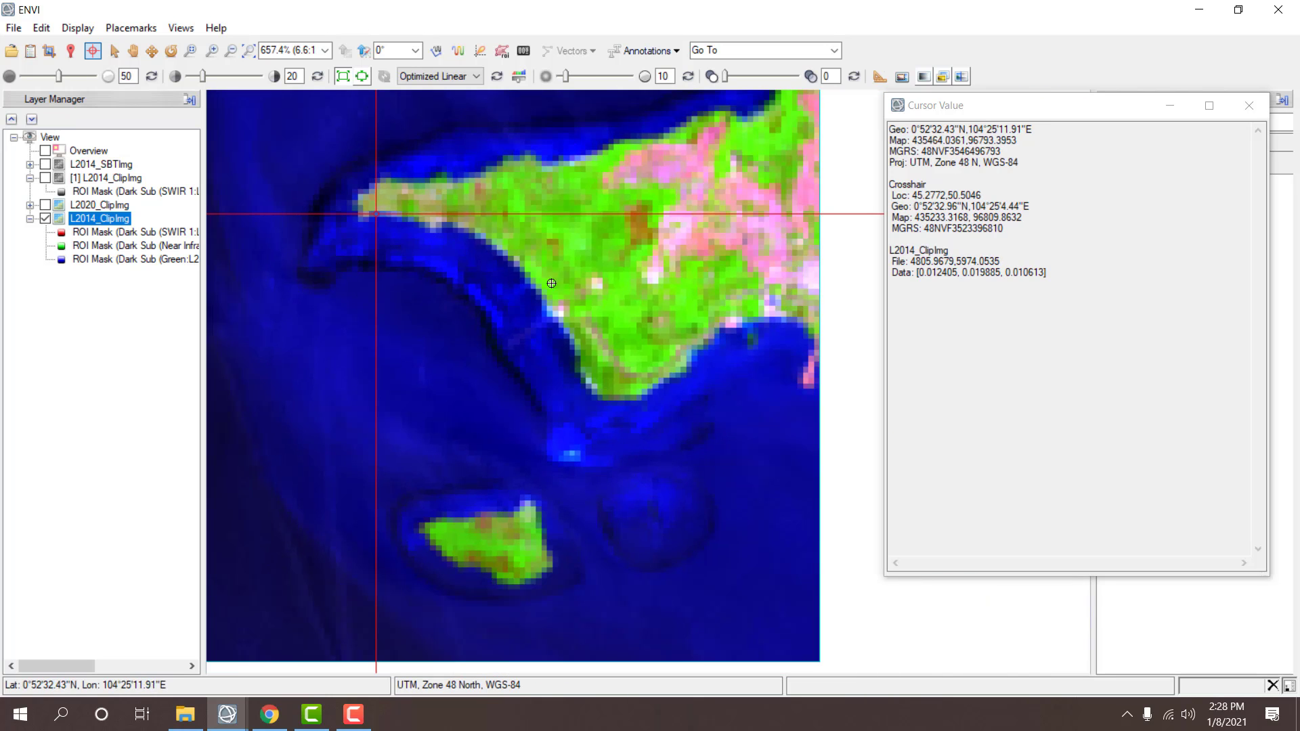
pyautogui.scroll(3, 636, 401)
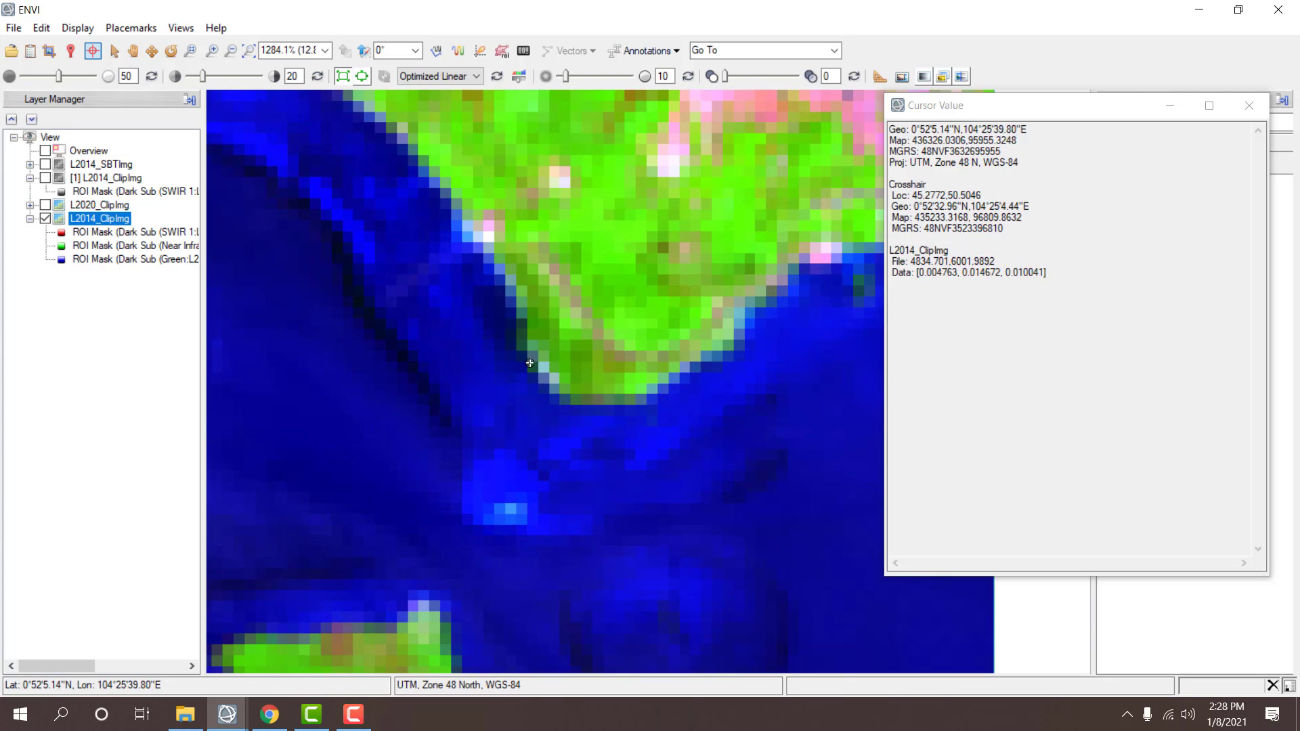
pyautogui.click(536, 371)
pyautogui.click(523, 341)
pyautogui.click(523, 332)
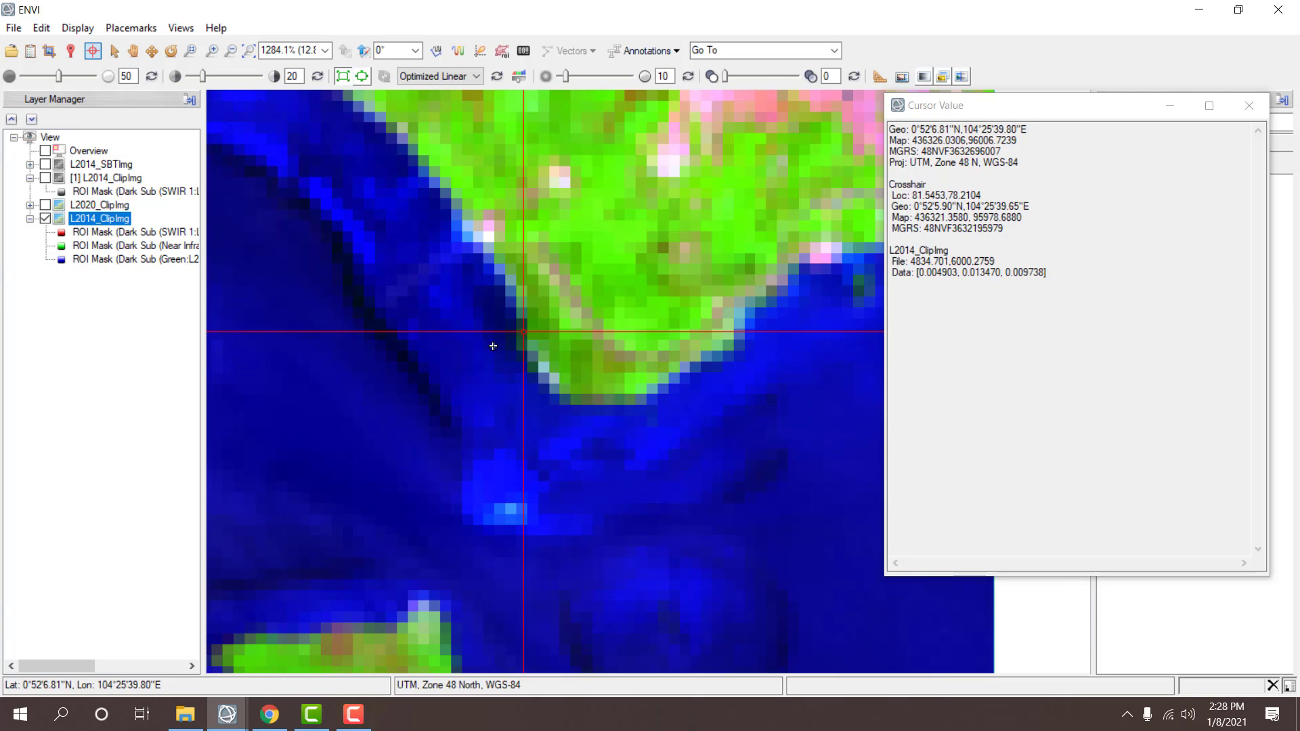
# - Check the mask edge at the peninsula's southern tip against the colour composite by repeatedly showing and hiding L2014_SBTImg
pyautogui.click(45, 164)
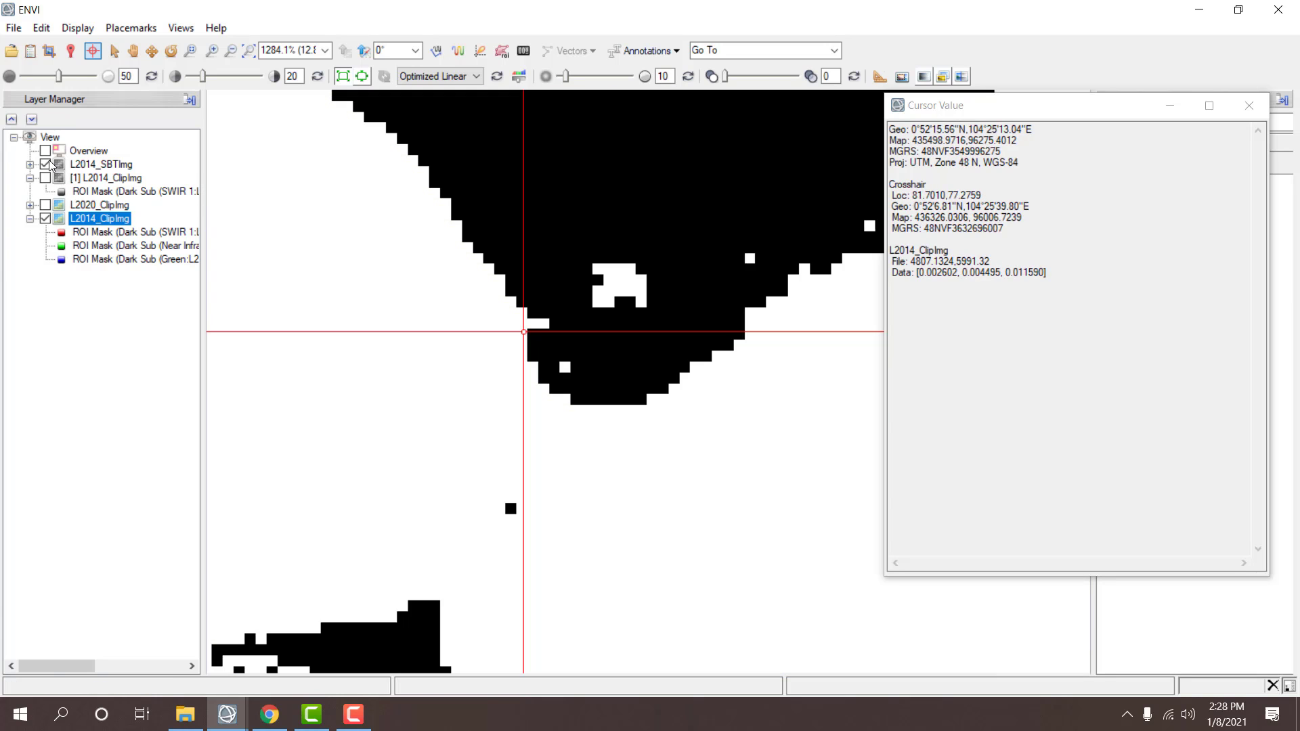
pyautogui.click(46, 165)
pyautogui.click(45, 165)
pyautogui.click(46, 164)
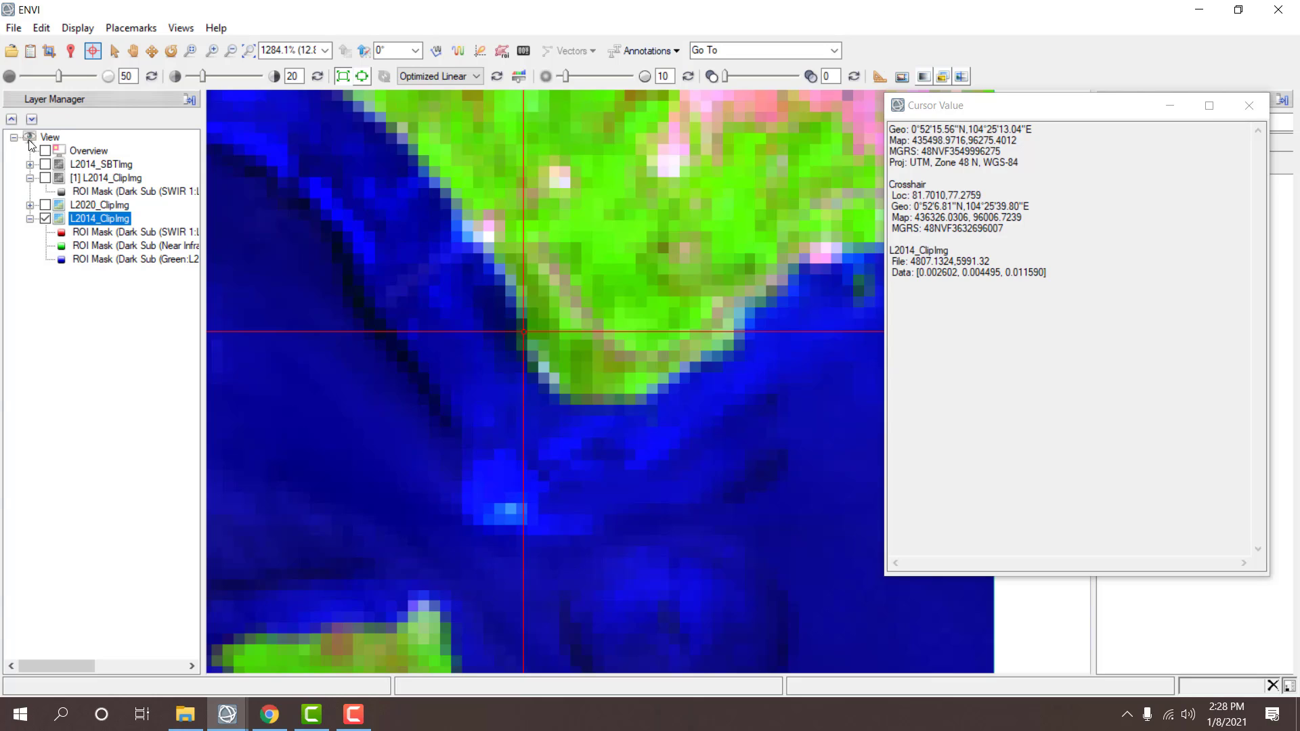
pyautogui.click(45, 165)
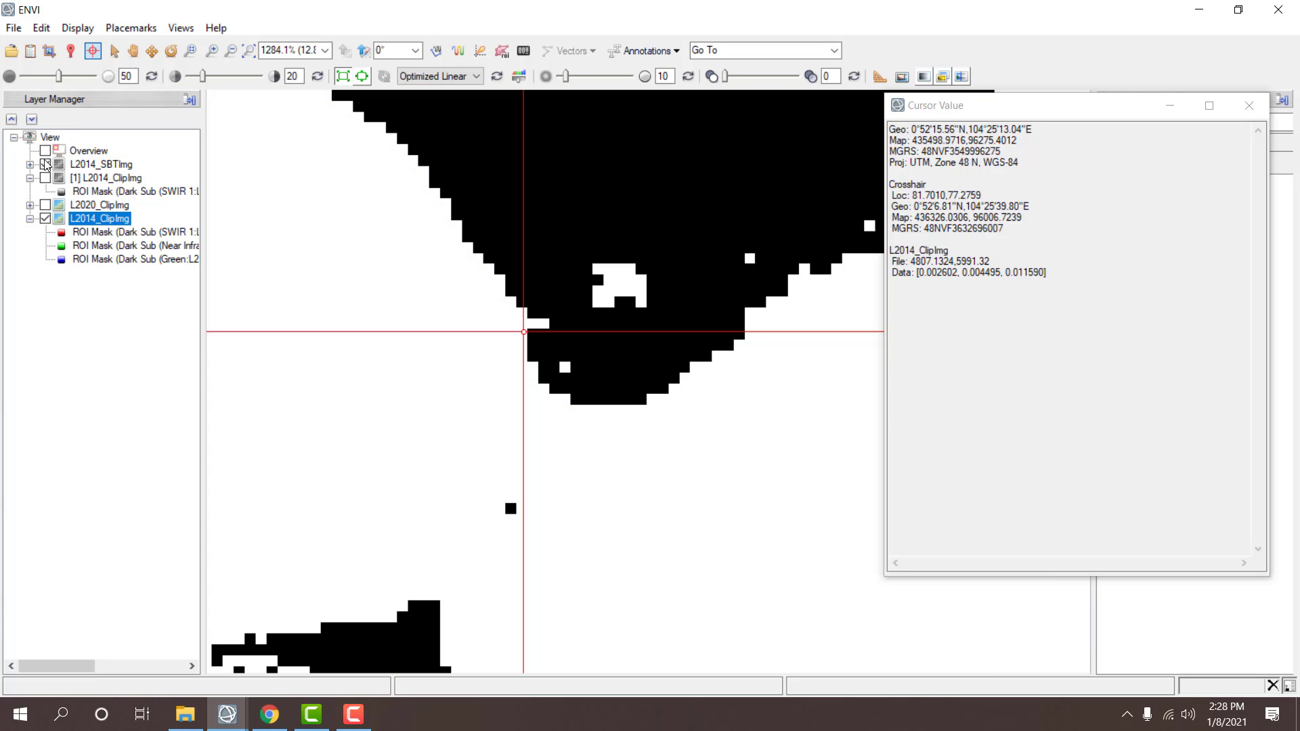
pyautogui.click(46, 165)
pyautogui.click(46, 164)
pyautogui.click(46, 165)
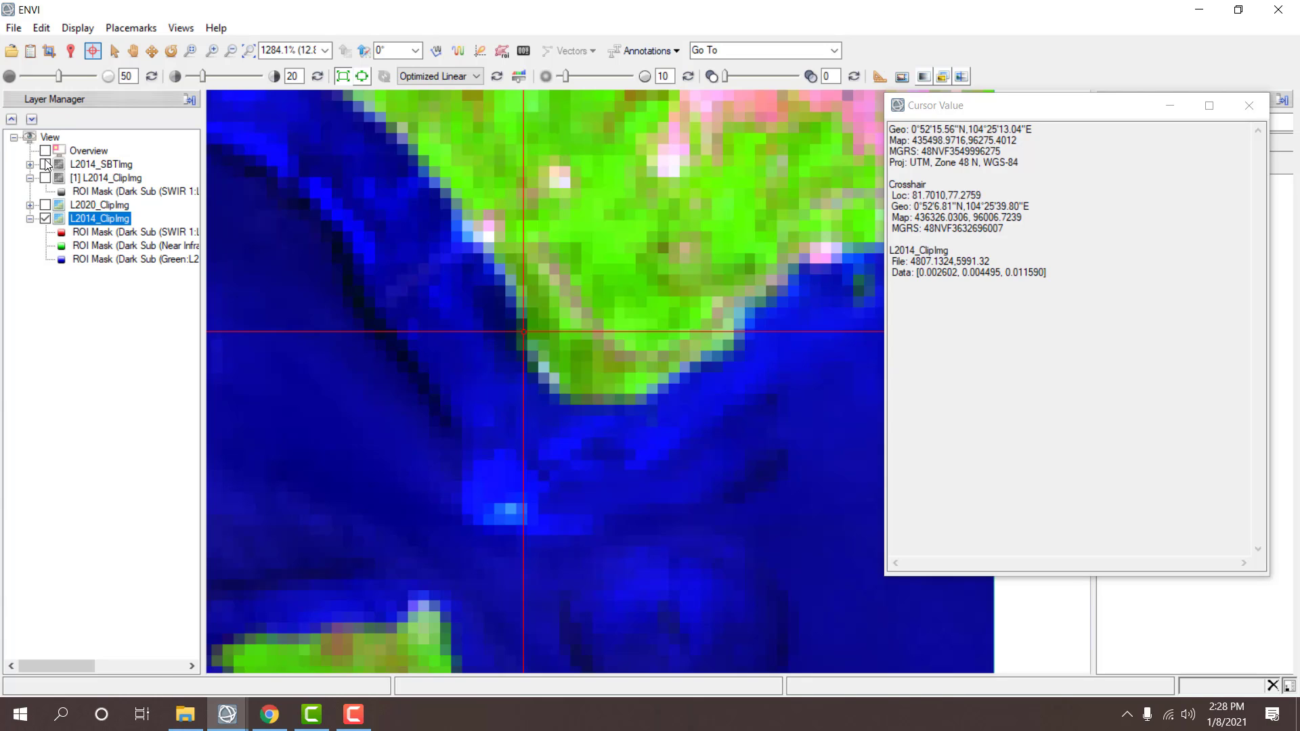
# - Show the SWIR 1 grayscale layer and sample its pixels at the water edge on the western side of the peninsula's southern tip
pyautogui.click(46, 177)
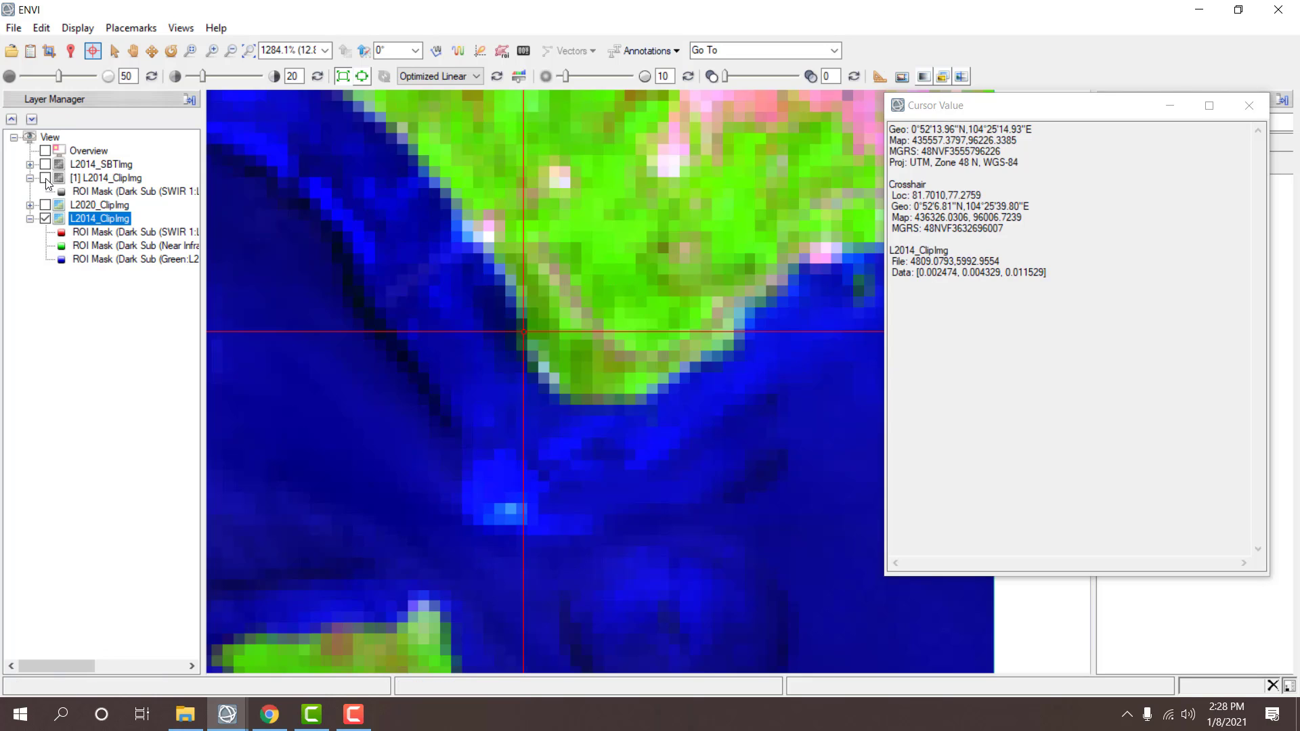
pyautogui.click(598, 270)
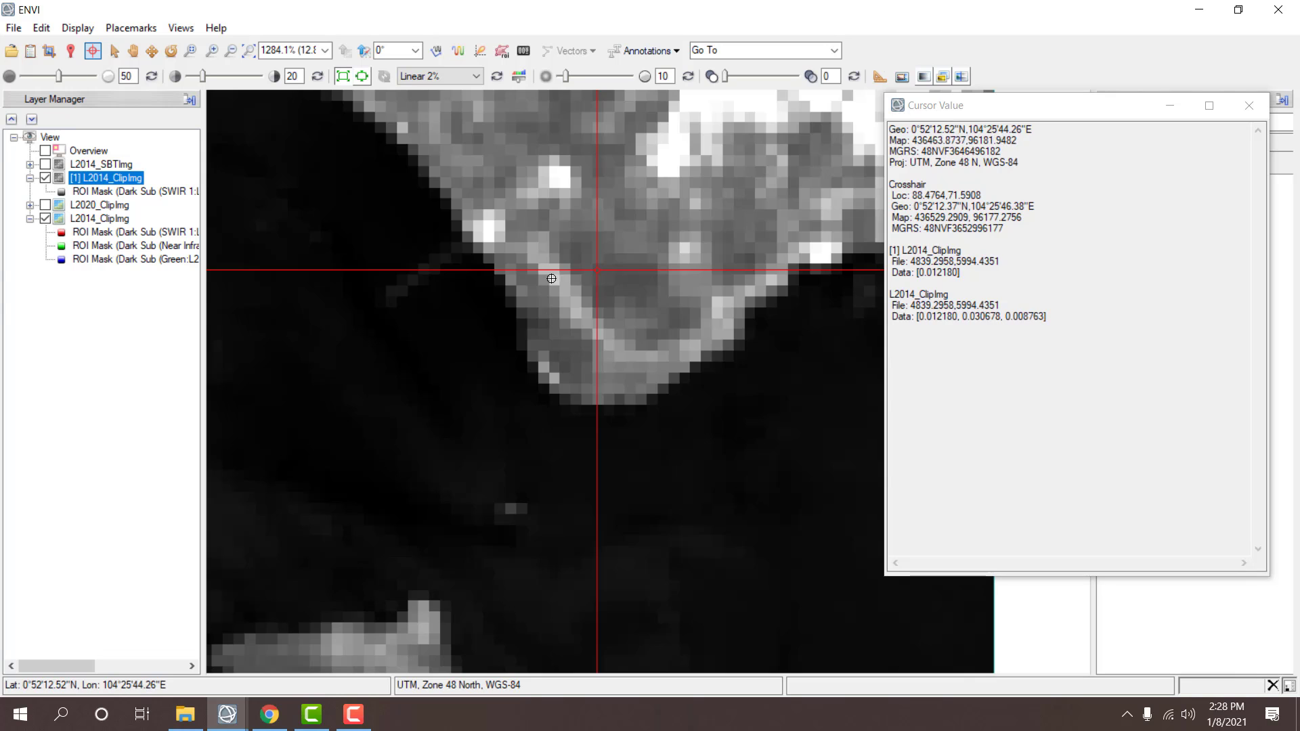
pyautogui.click(512, 316)
pyautogui.scroll(3, 512, 312)
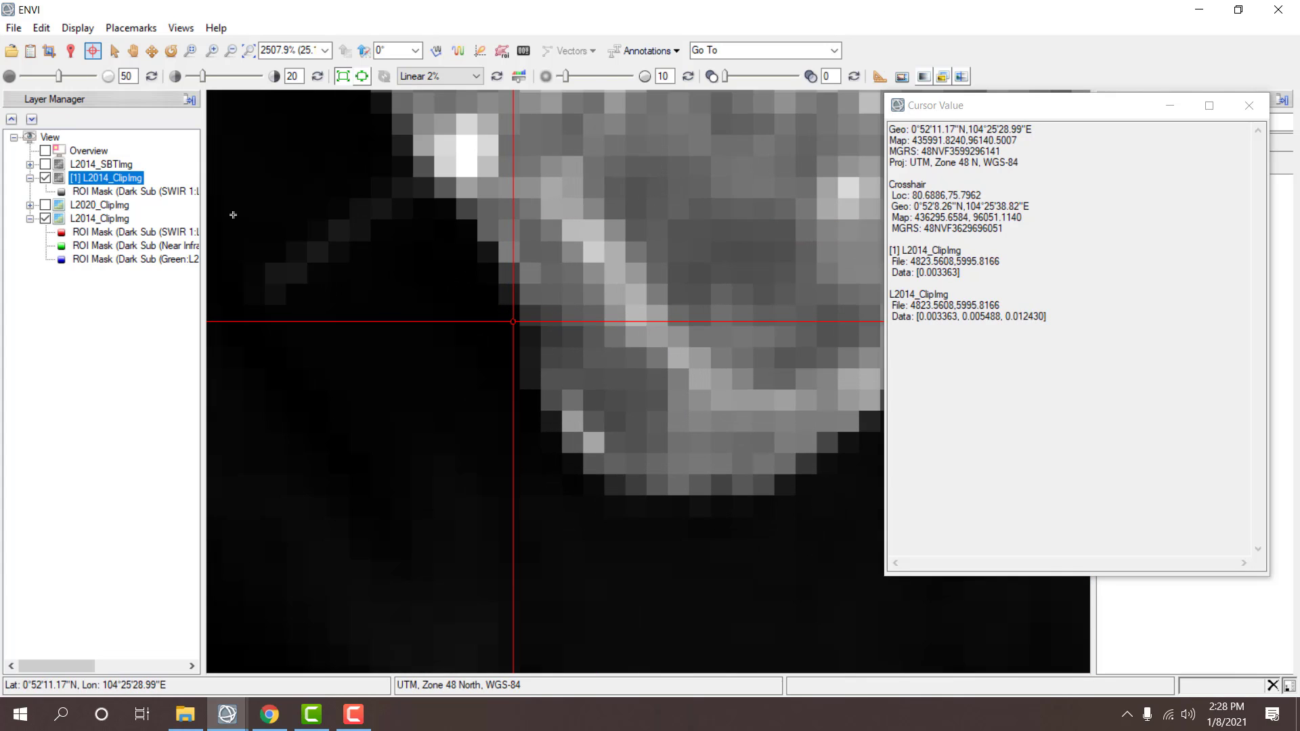
# - Remove L2014_SBTImg from the loaded data and move the cursor value readout away from the toolbox
pyautogui.click(30, 52)
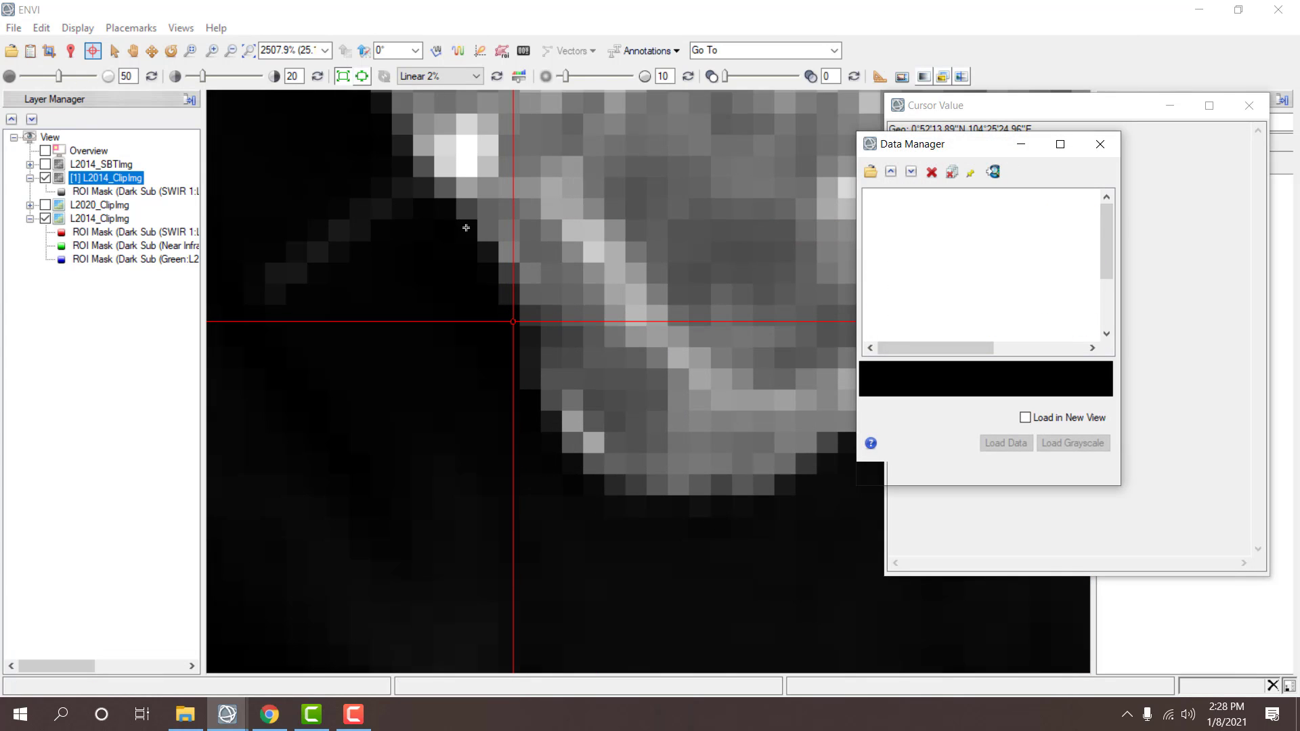
pyautogui.click(892, 173)
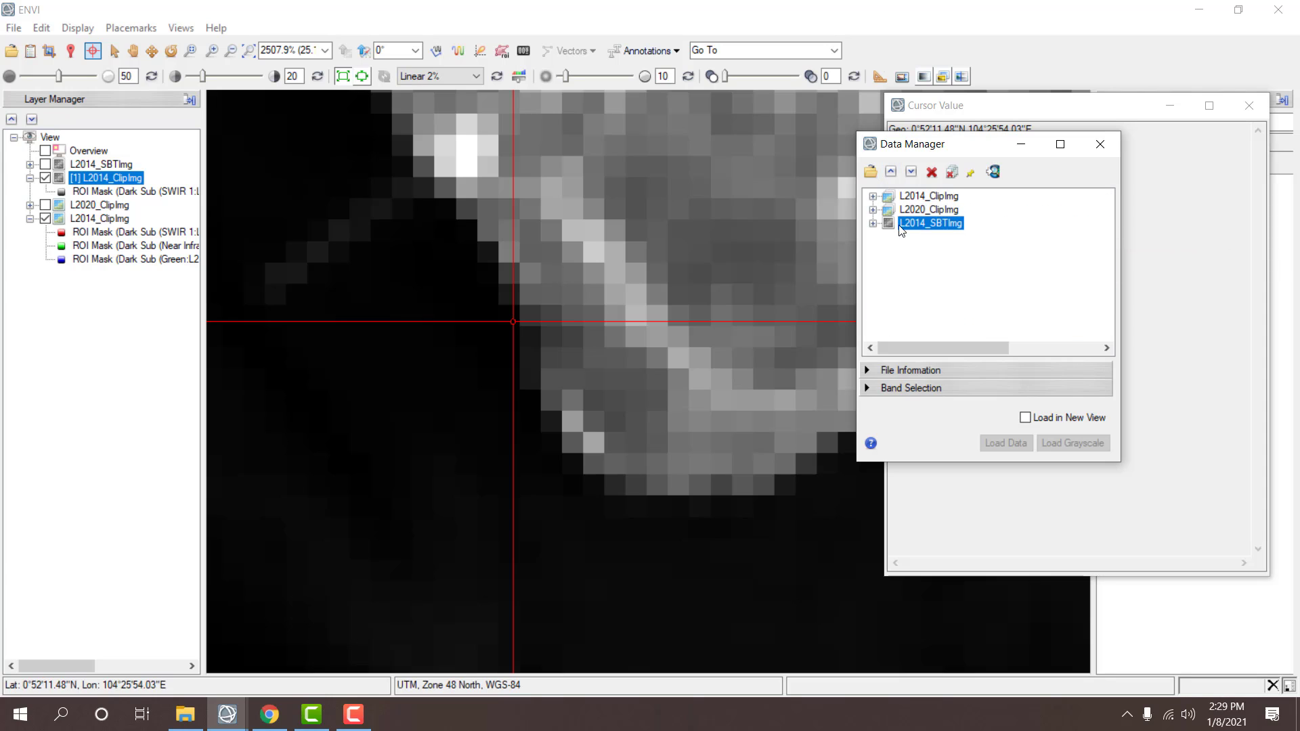
pyautogui.click(926, 174)
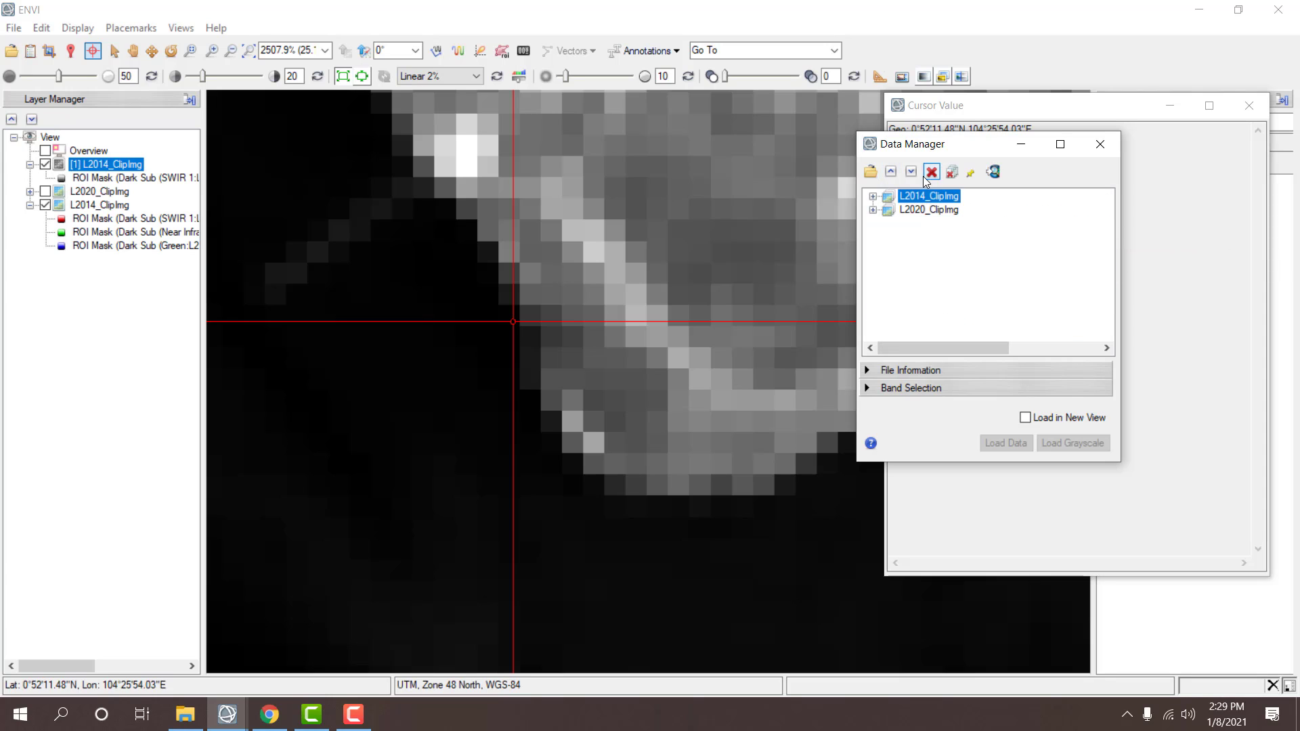
pyautogui.click(1101, 144)
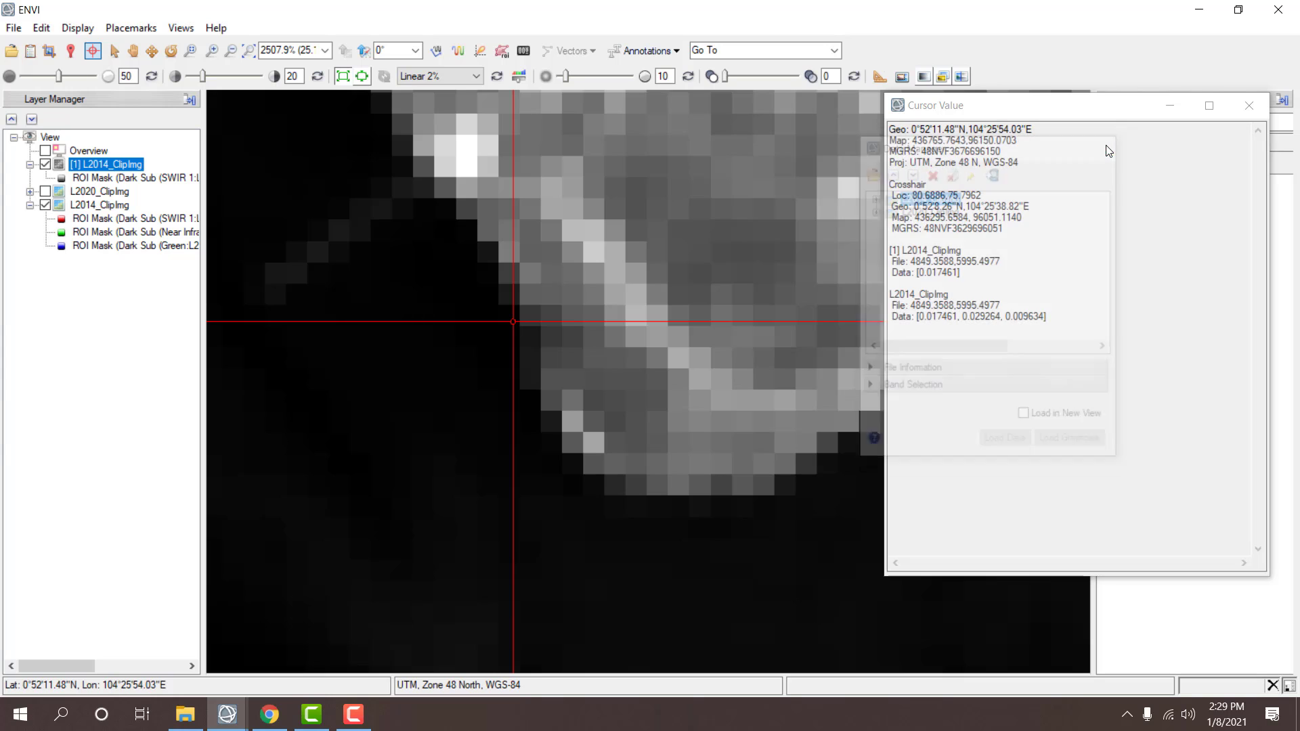
pyautogui.moveTo(1109, 112); pyautogui.dragTo(887, 102)
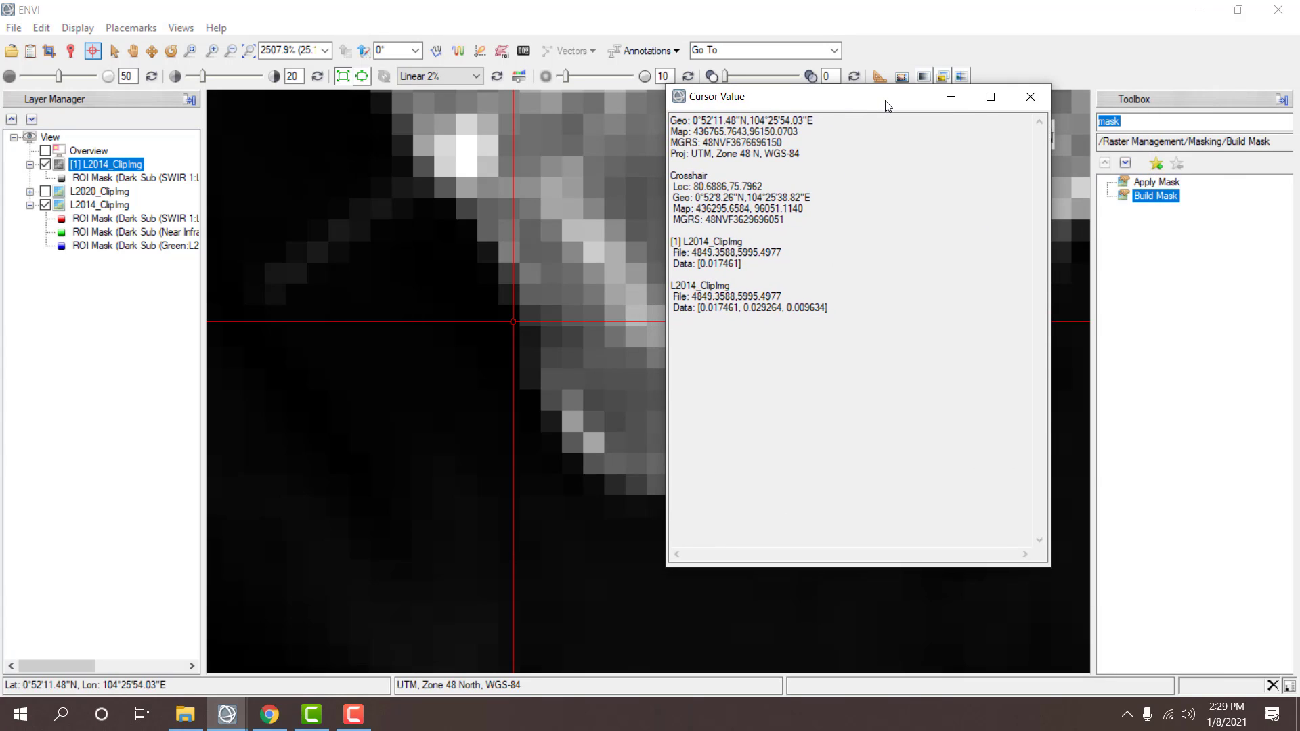
# - Start a Build Mask definition on L2014_ClipImg and set the selected areas to "Off"
pyautogui.doubleClick(1145, 197)
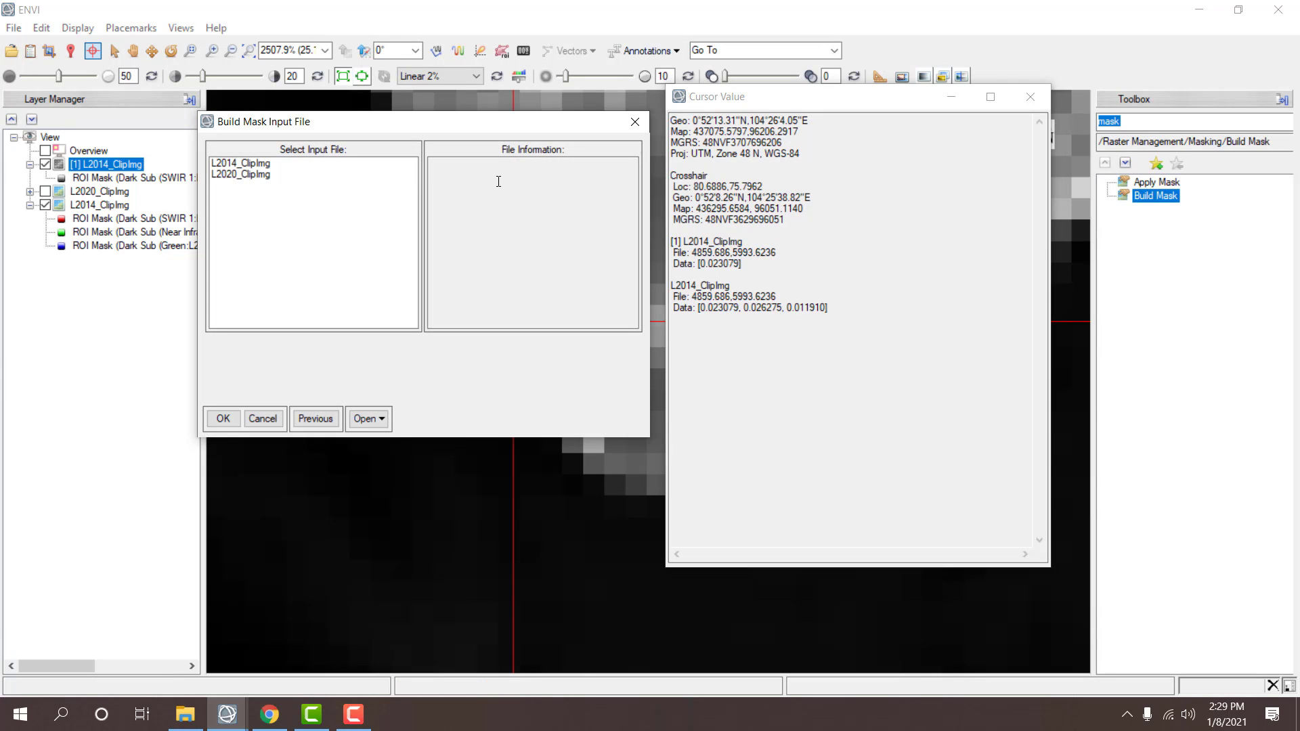
pyautogui.click(266, 164)
pyautogui.doubleClick(266, 164)
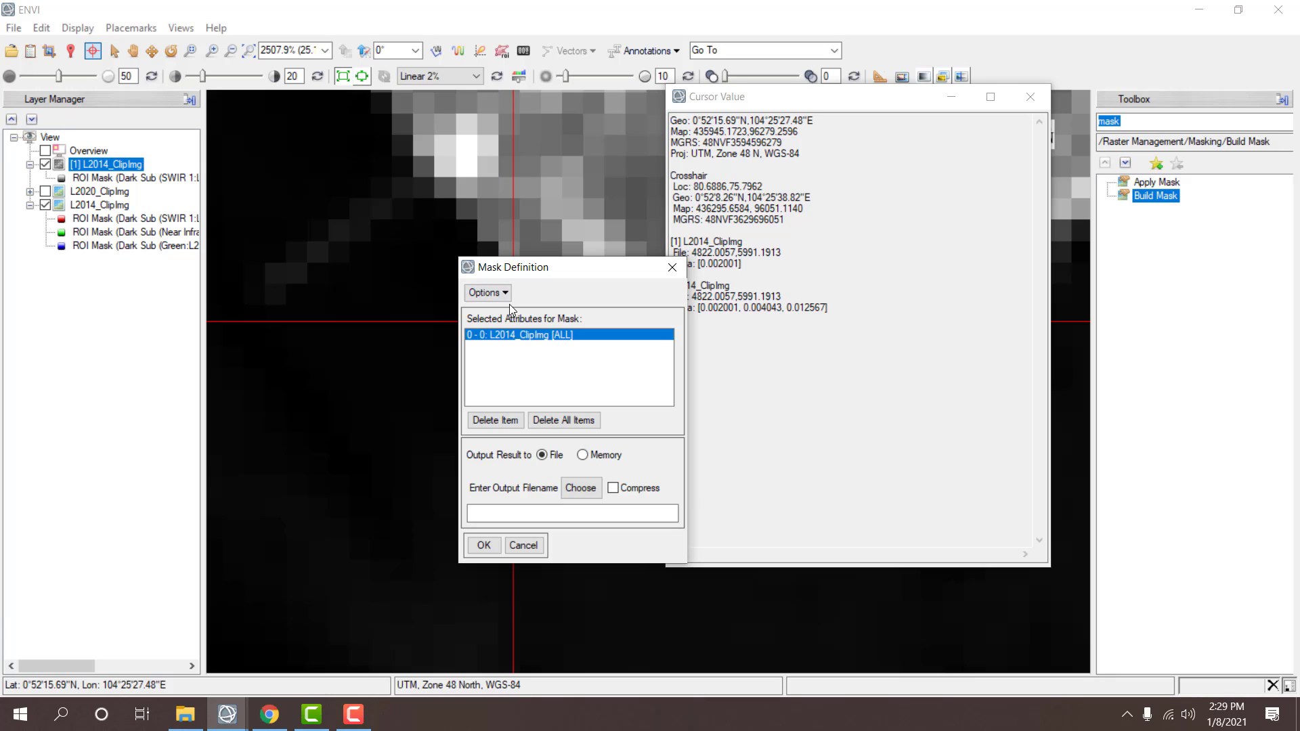
pyautogui.click(487, 293)
pyautogui.click(515, 437)
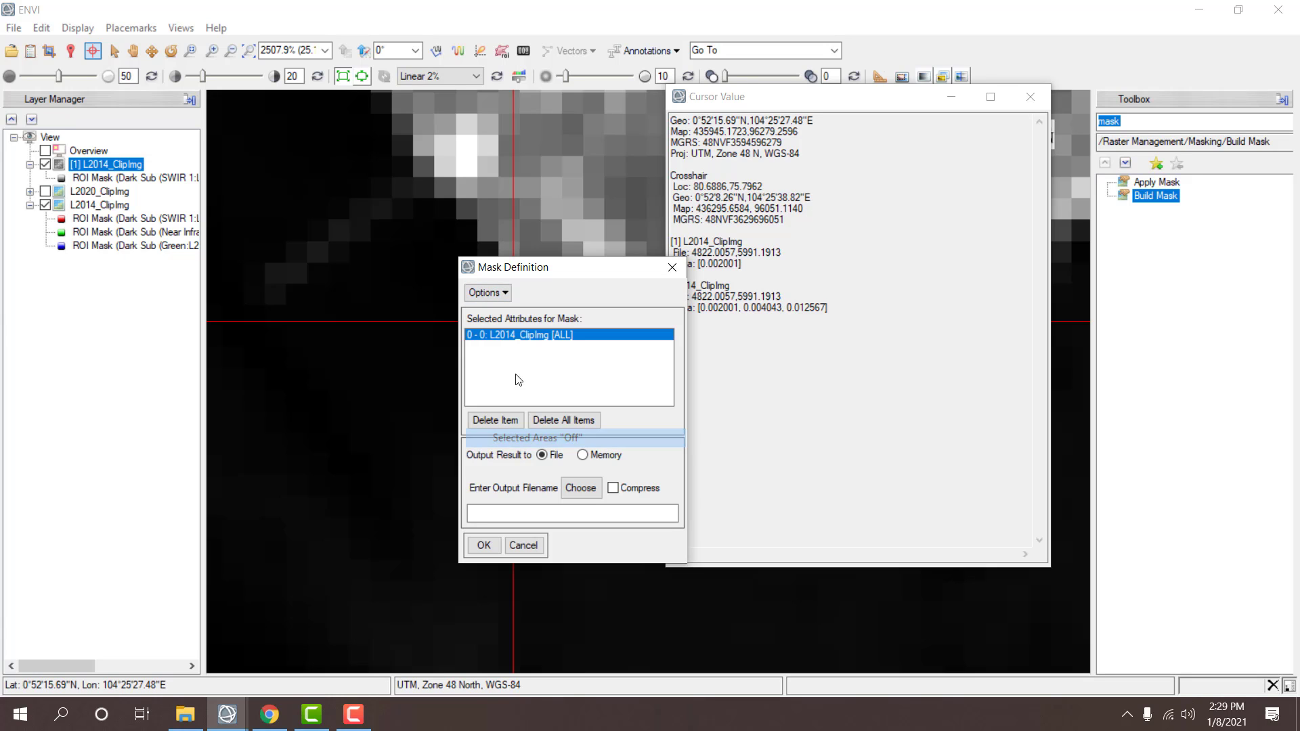
# - Import a data range for L2014_ClipImg with a minimum of 0.0035 and the maximum left blank, matching all bands
pyautogui.click(495, 300)
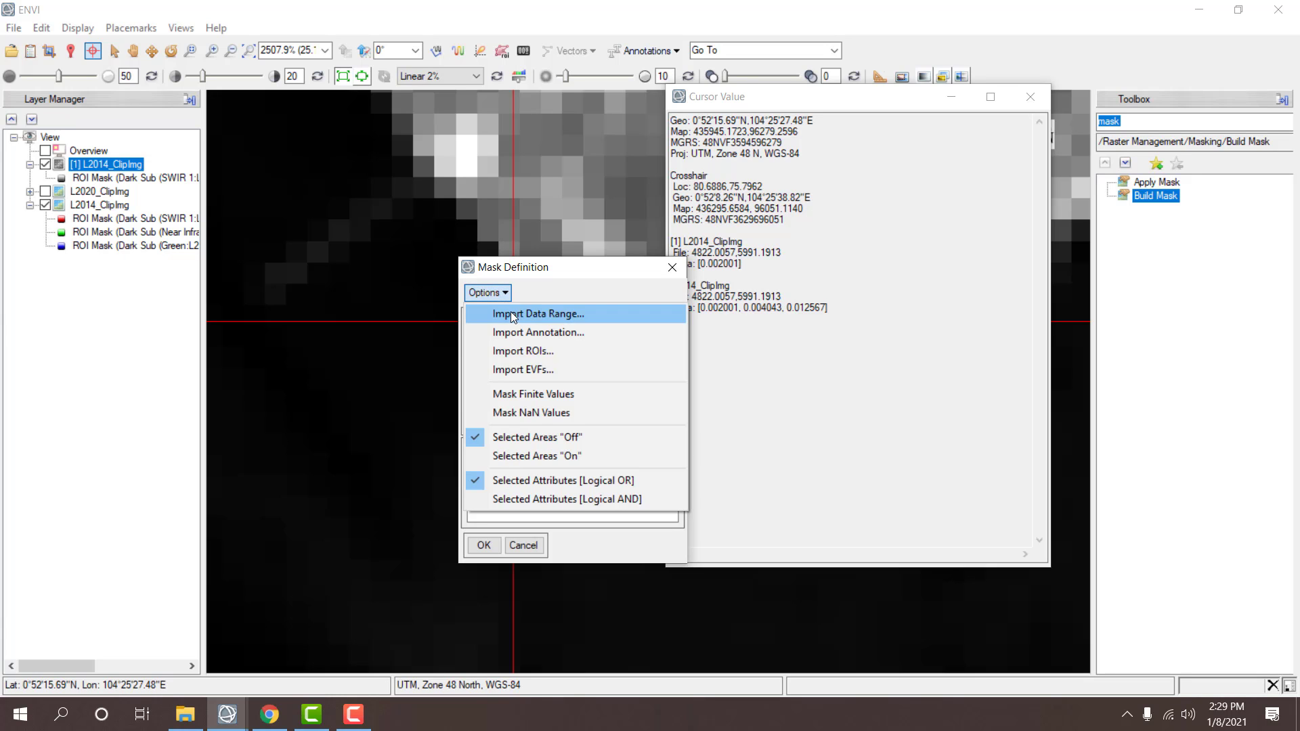
pyautogui.click(514, 313)
pyautogui.click(241, 163)
pyautogui.click(223, 429)
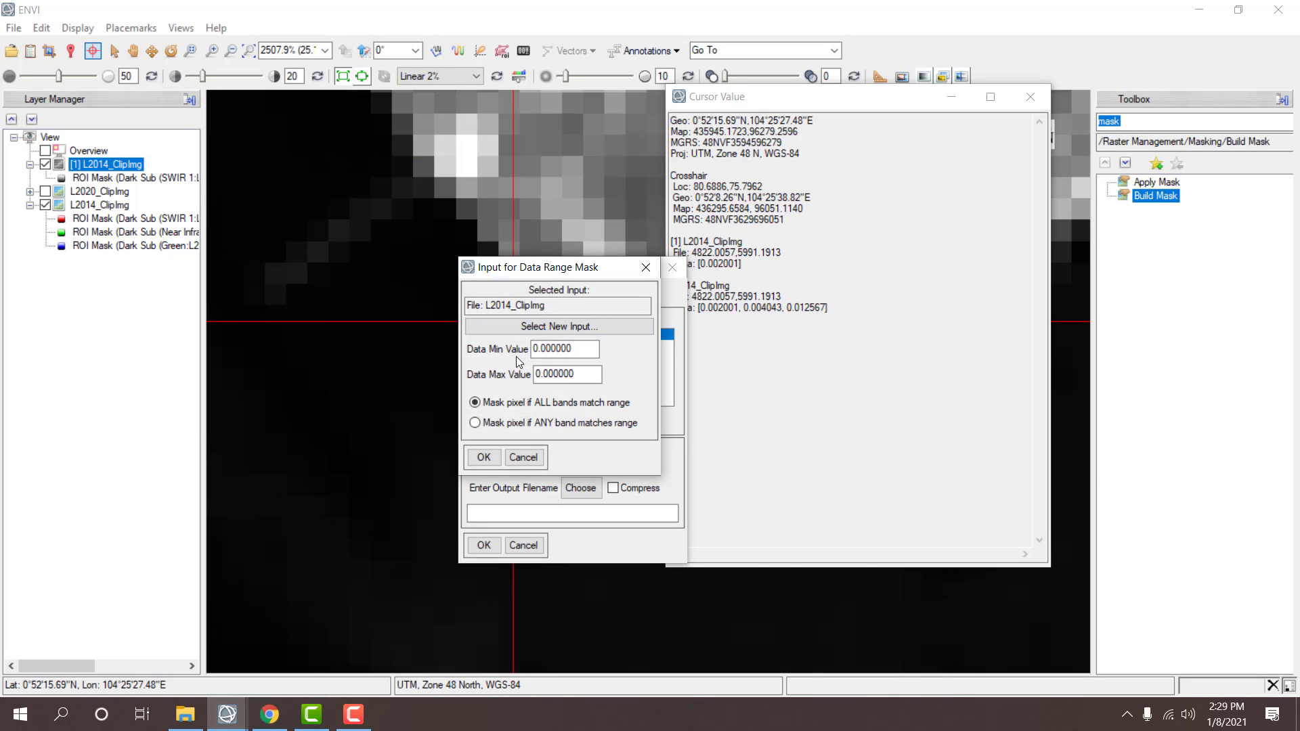
pyautogui.click(552, 348)
pyautogui.moveTo(567, 346); pyautogui.dragTo(586, 344)
pyautogui.write('35')
pyautogui.press('Tab')
pyautogui.press('BackSpace')
pyautogui.click(491, 457)
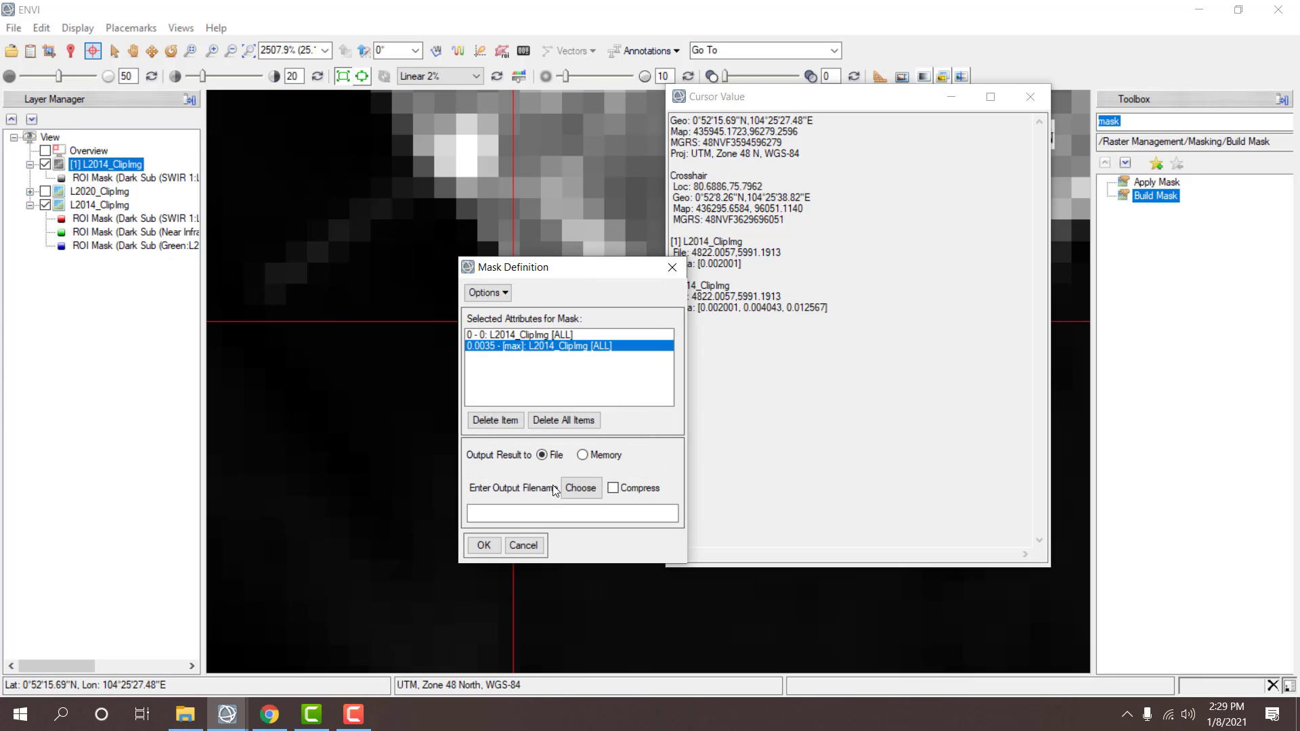
# - Build the mask to the existing file L2014_SBTImg in the Pre-Processing folder, overwriting it
pyautogui.click(580, 487)
pyautogui.scroll(-3, 673, 413)
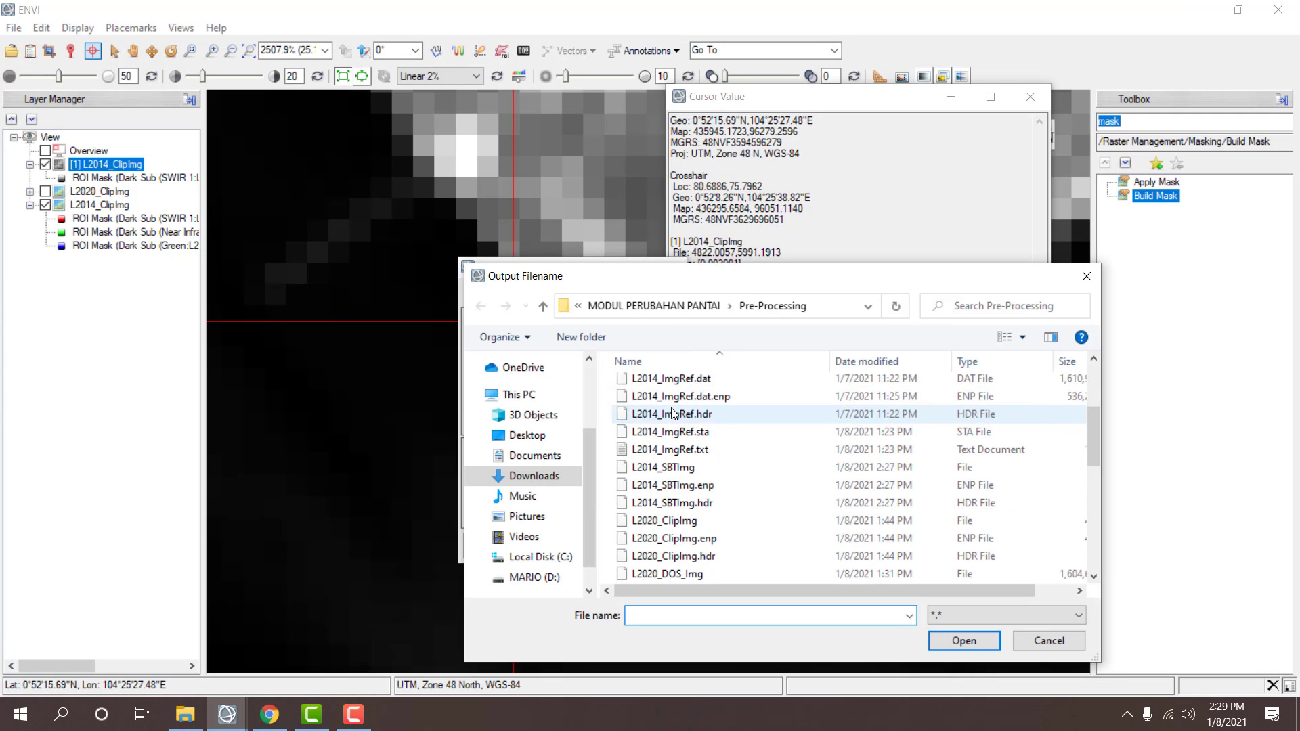
pyautogui.doubleClick(678, 468)
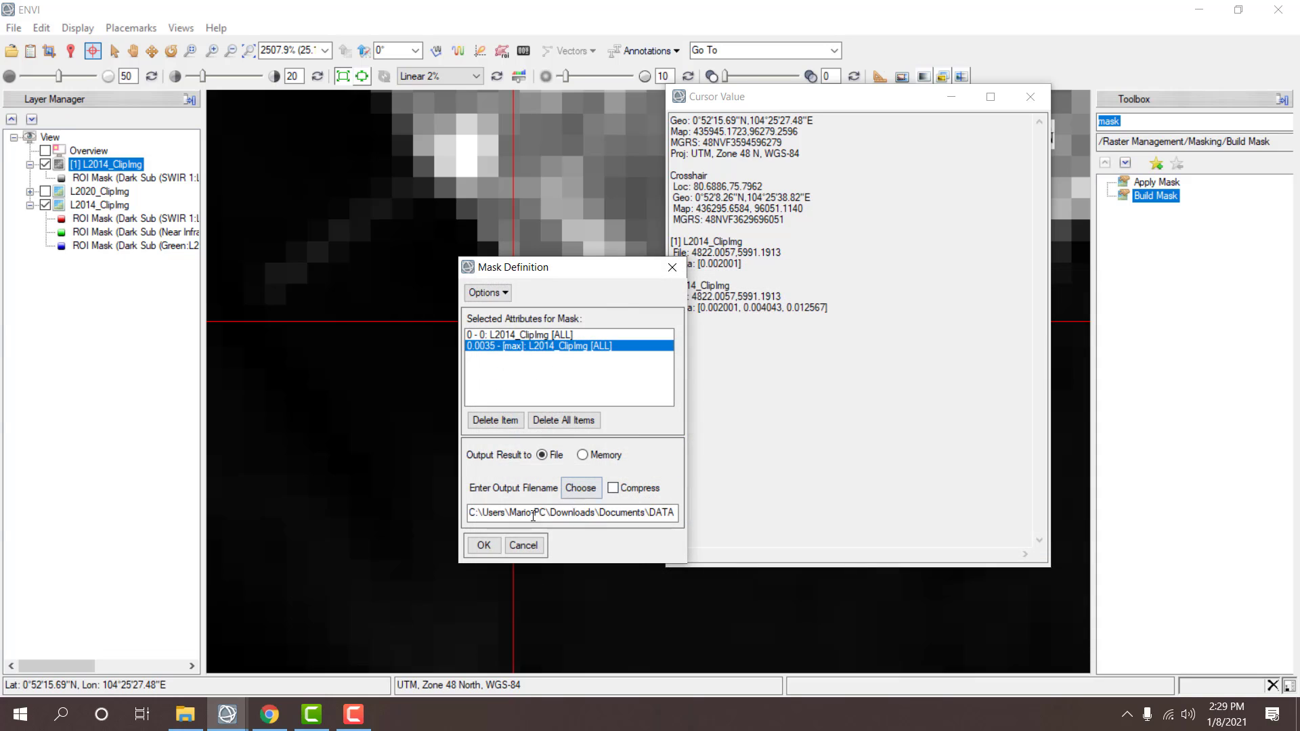
pyautogui.click(481, 546)
pyautogui.click(685, 440)
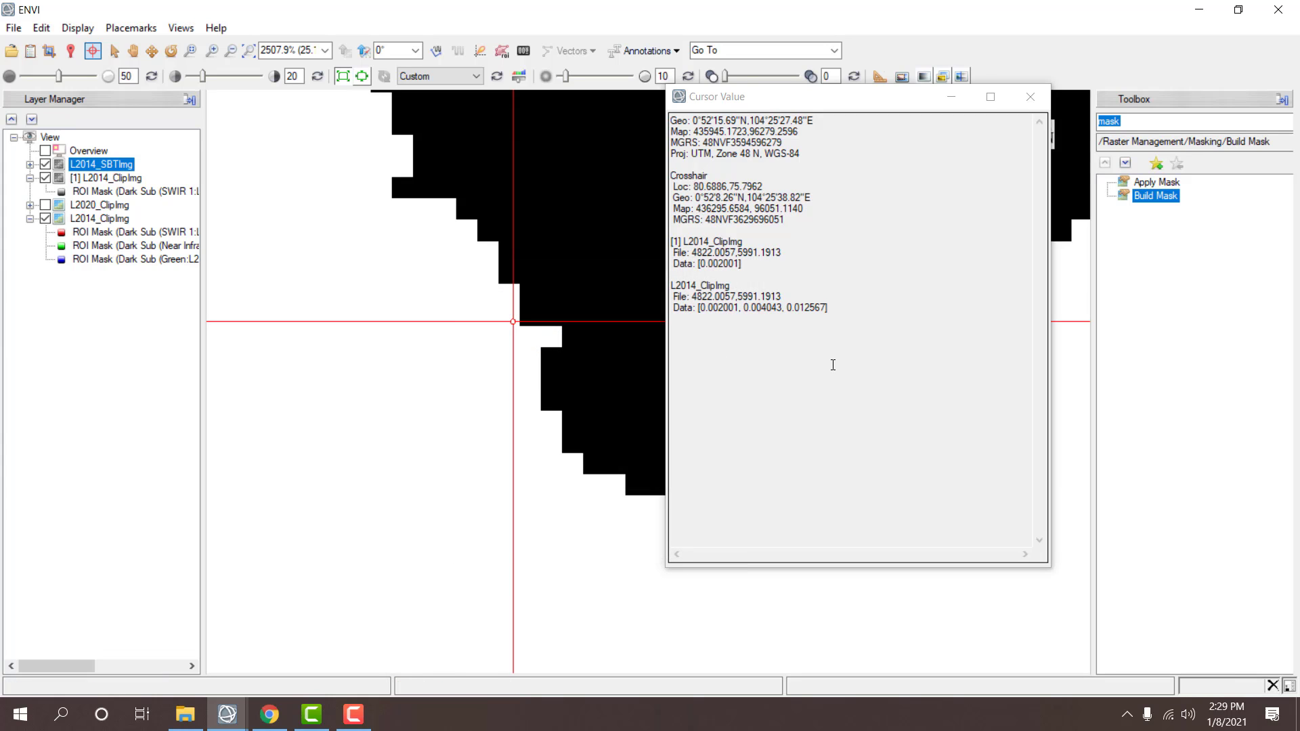
# - Hide the SWIR 1 grayscale layer and compare the rebuilt mask with the 2014 colour composite by showing and hiding L2014_SBTImg
pyautogui.scroll(-2, 492, 316)
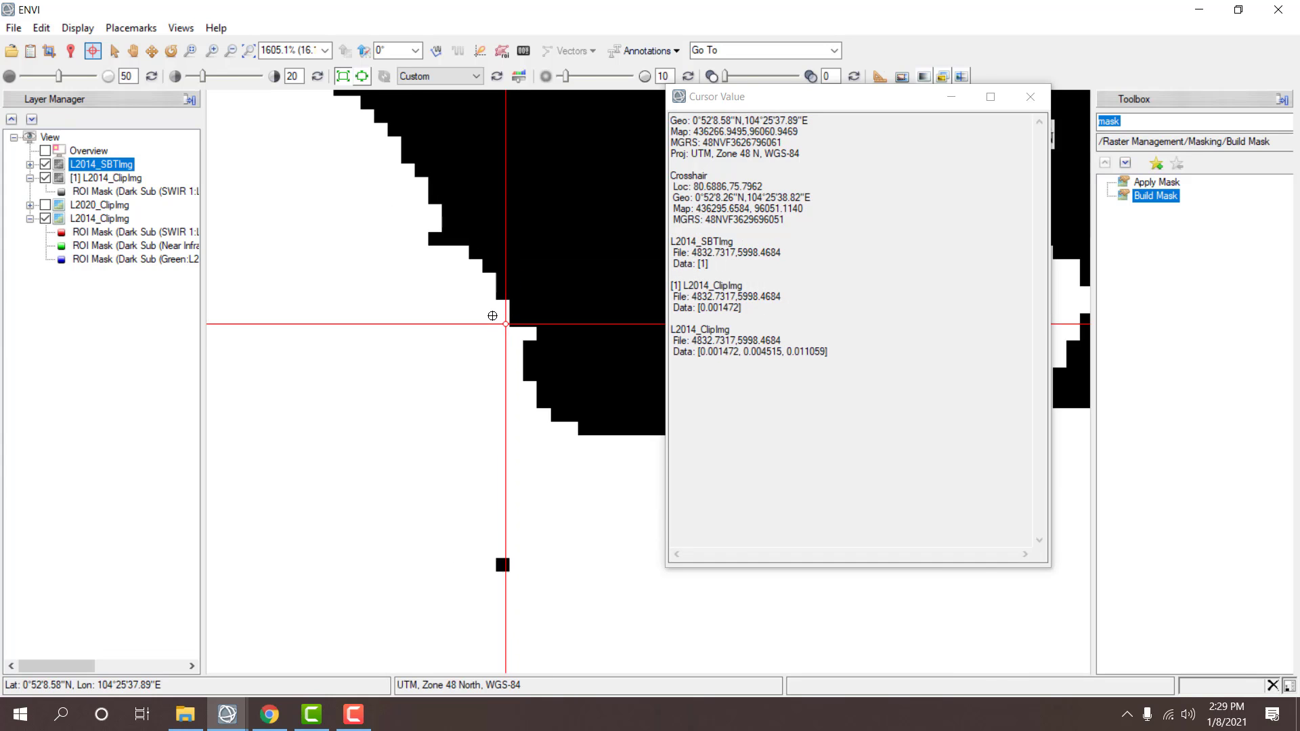
pyautogui.scroll(-5, 493, 316)
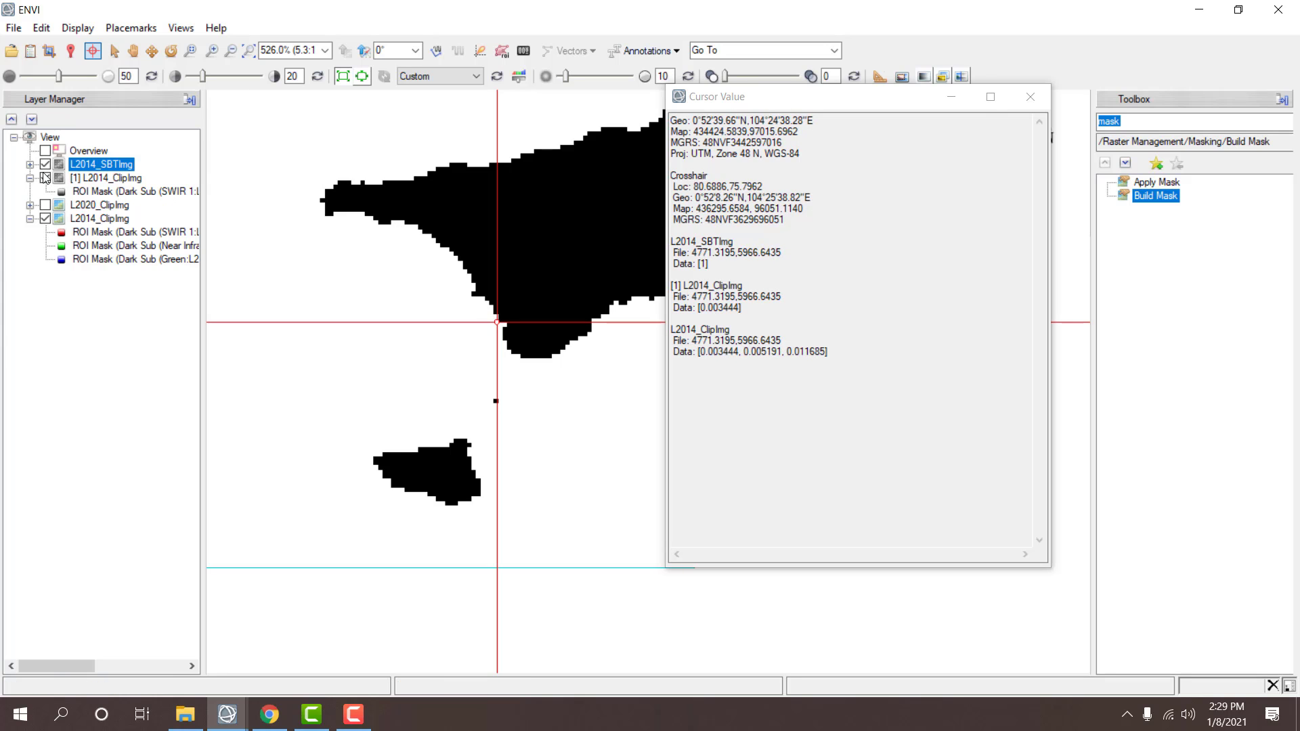
pyautogui.click(45, 164)
pyautogui.click(46, 165)
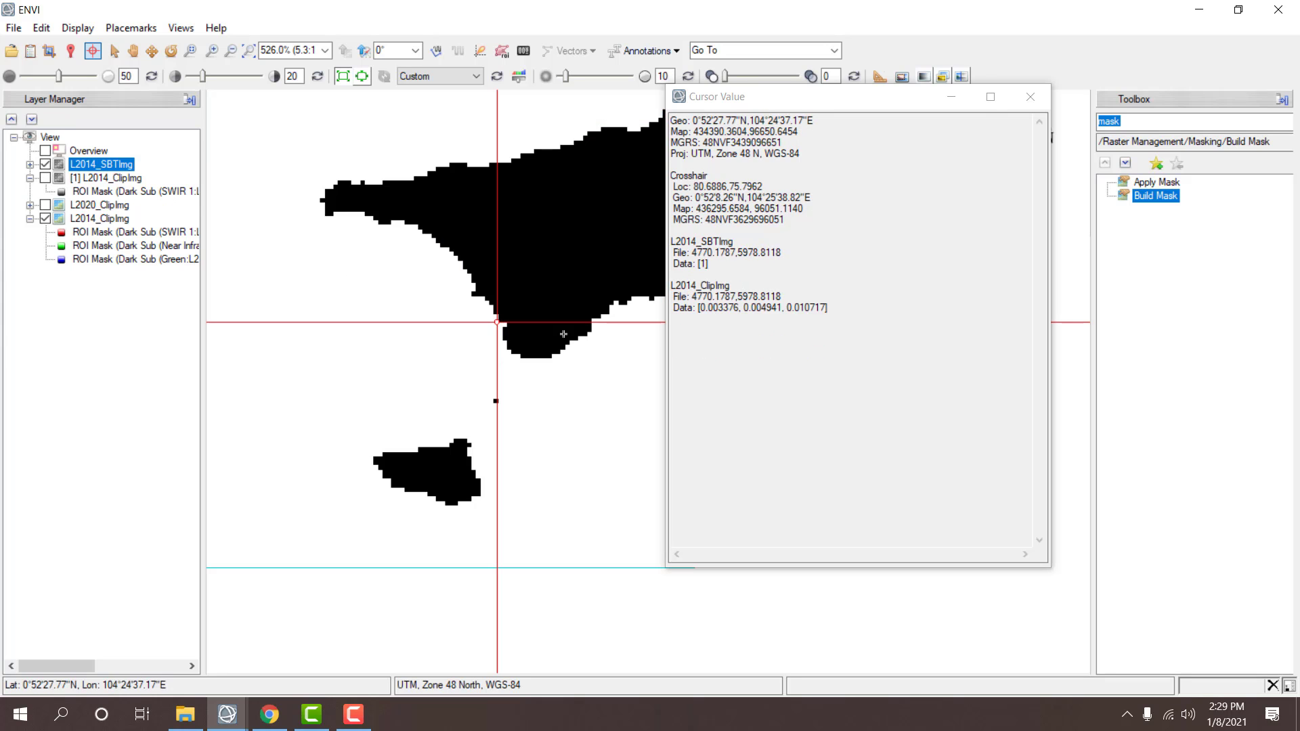
pyautogui.scroll(4, 487, 296)
pyautogui.scroll(1, 487, 296)
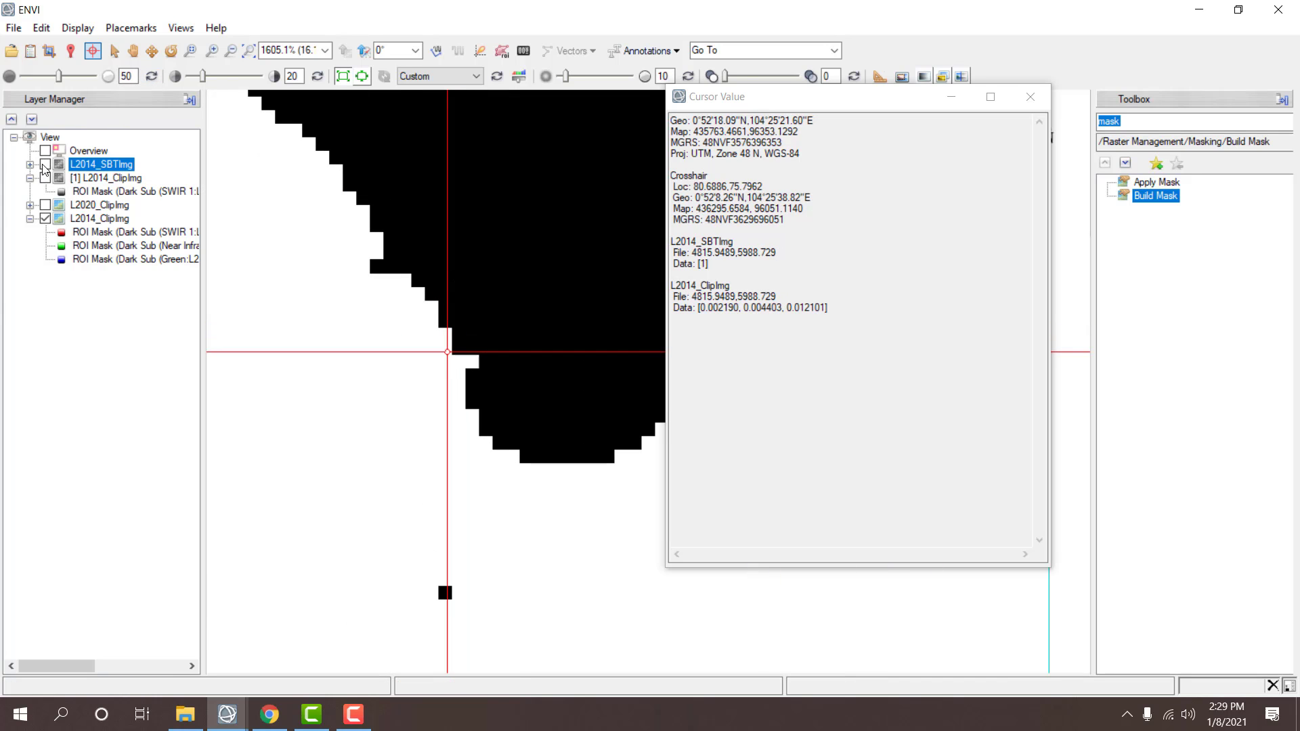
pyautogui.click(45, 165)
pyautogui.click(44, 166)
pyautogui.click(45, 166)
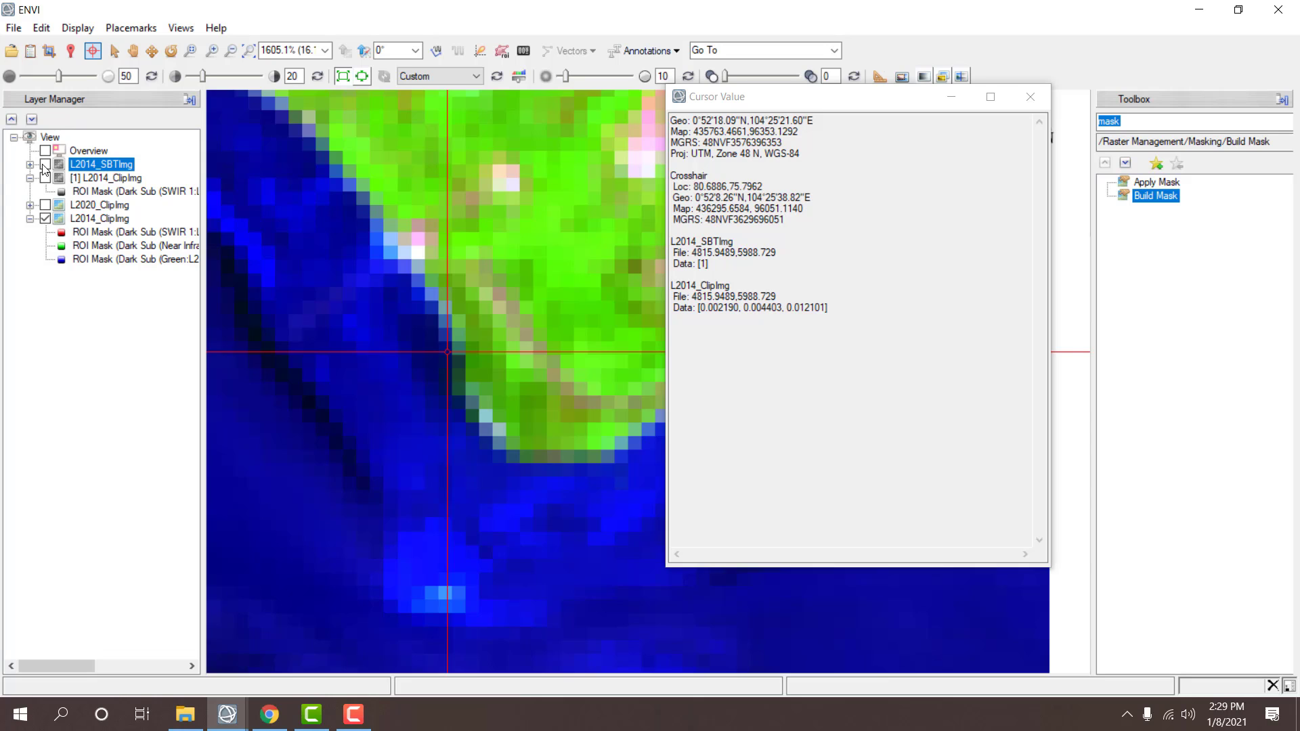
pyautogui.click(45, 166)
pyautogui.click(45, 165)
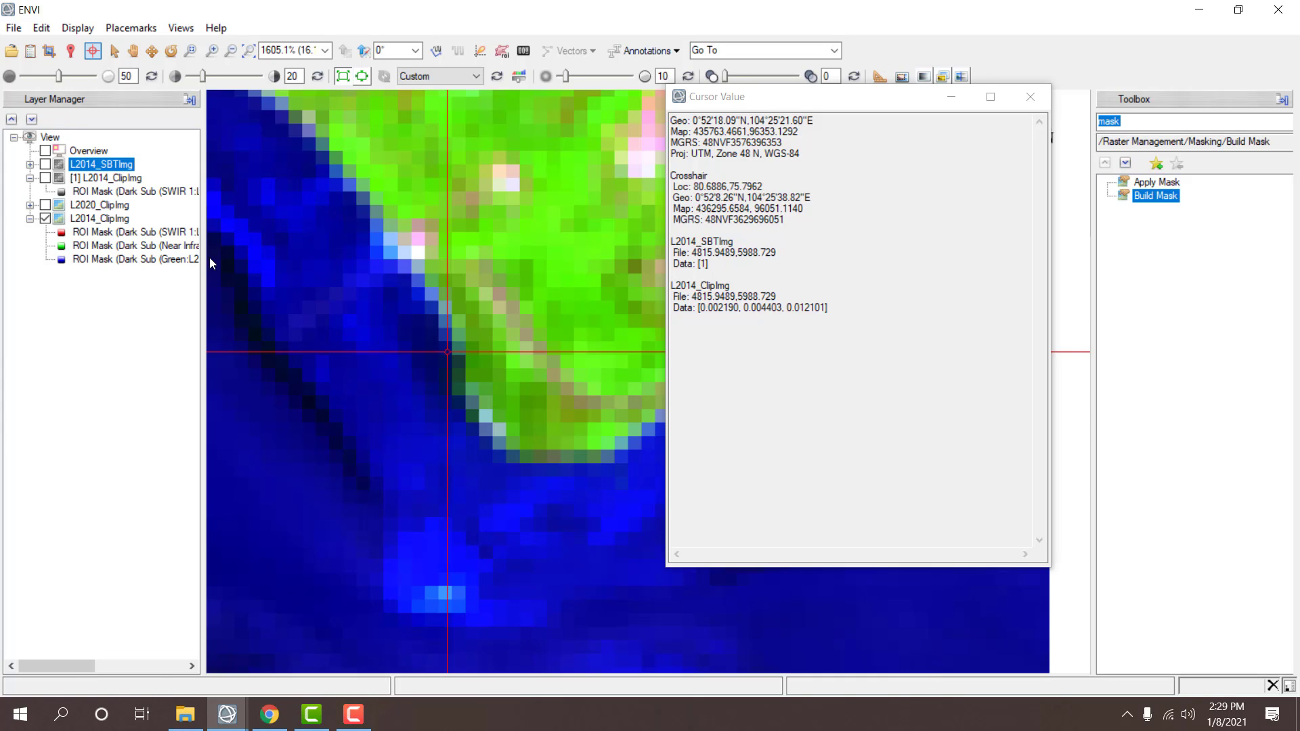
# - Mark the water-edge pixel west of the southern tip and check the mask there by repeatedly toggling L2014_SBTImg, leaving it shown
pyautogui.click(462, 375)
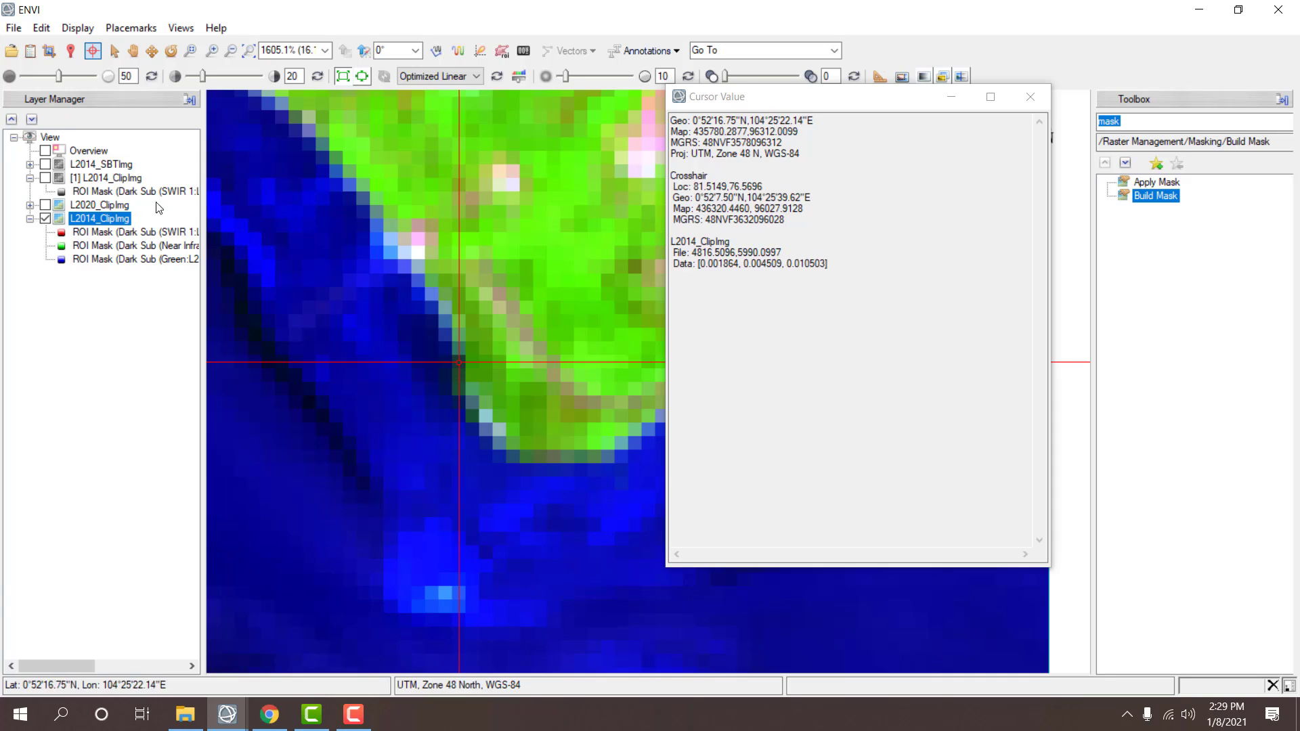
pyautogui.click(44, 165)
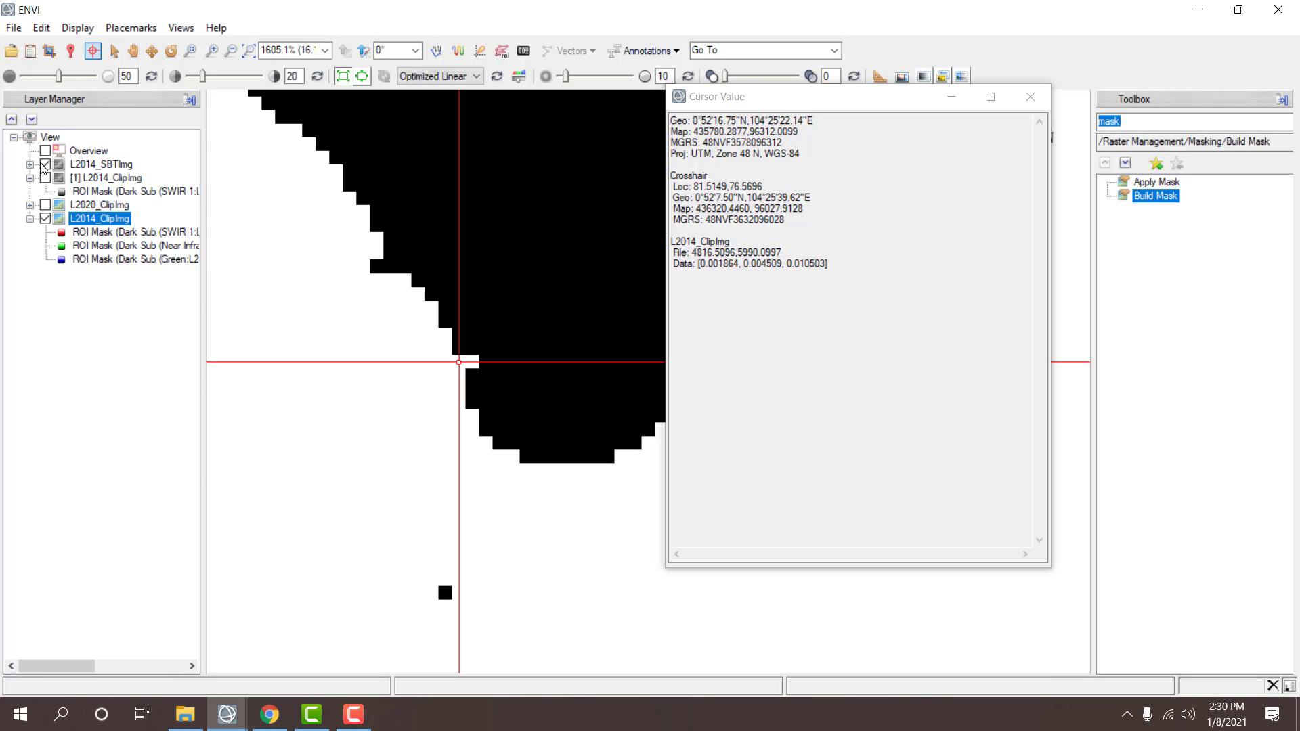
pyautogui.click(45, 165)
pyautogui.click(44, 165)
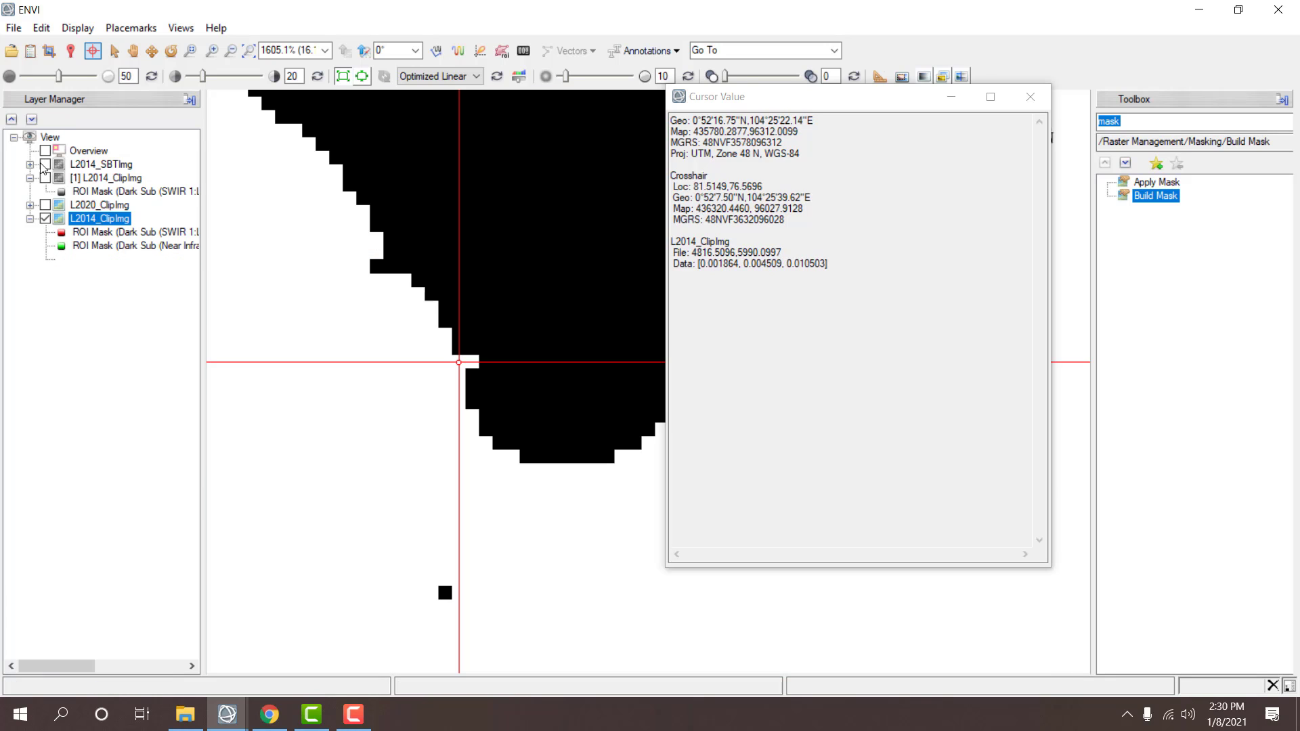
pyautogui.click(44, 165)
pyautogui.click(45, 165)
pyautogui.click(45, 165)
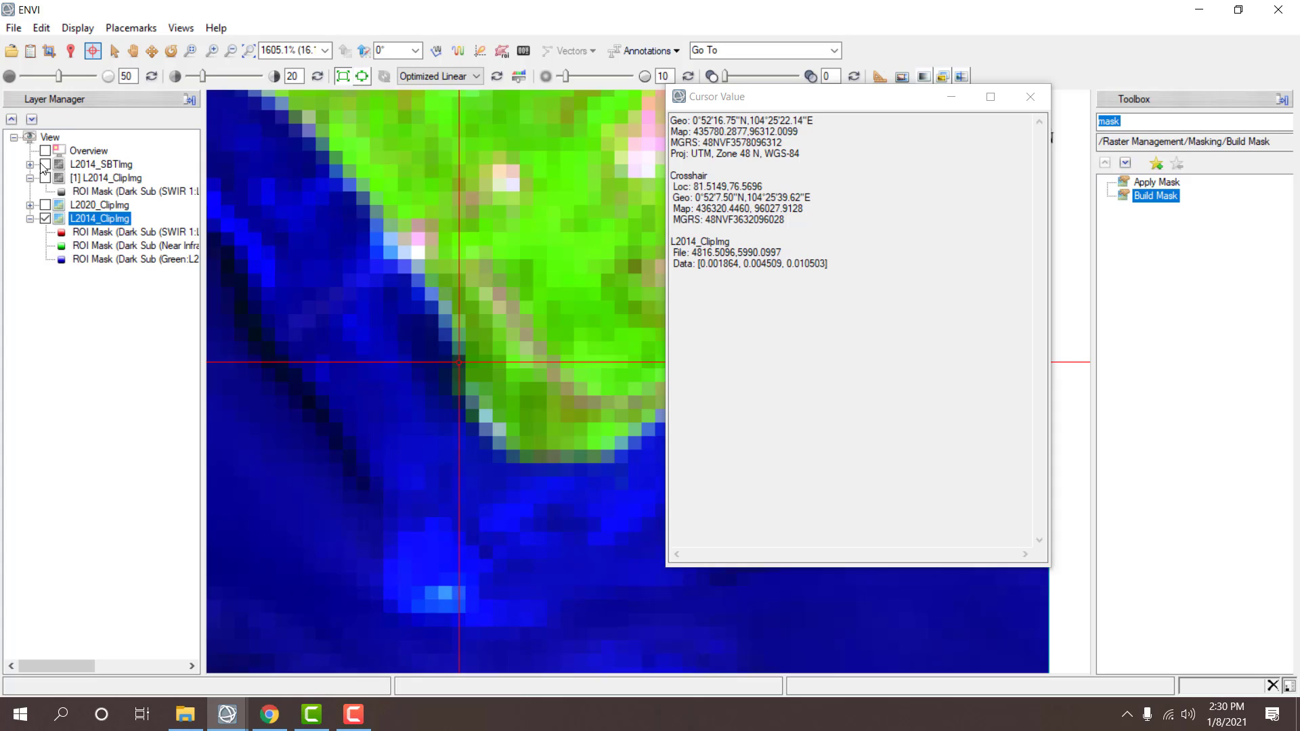
pyautogui.click(44, 164)
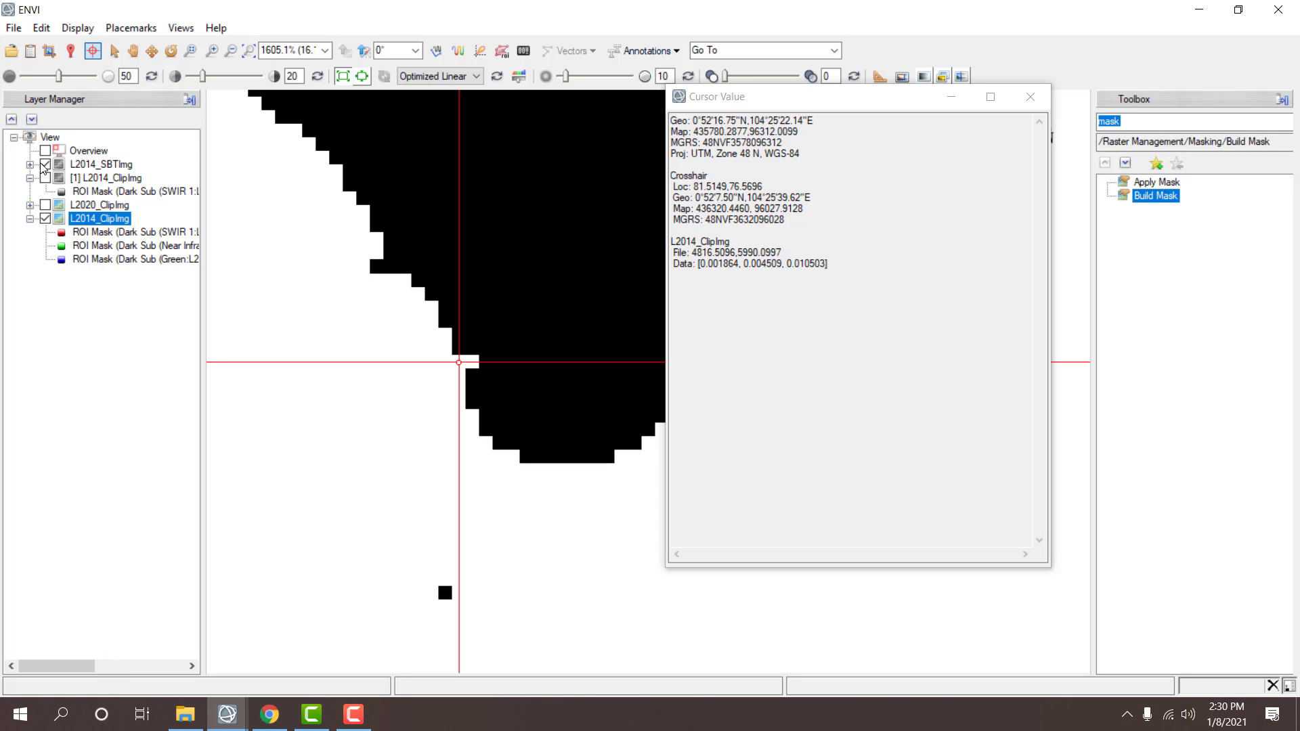
pyautogui.scroll(-2, 363, 295)
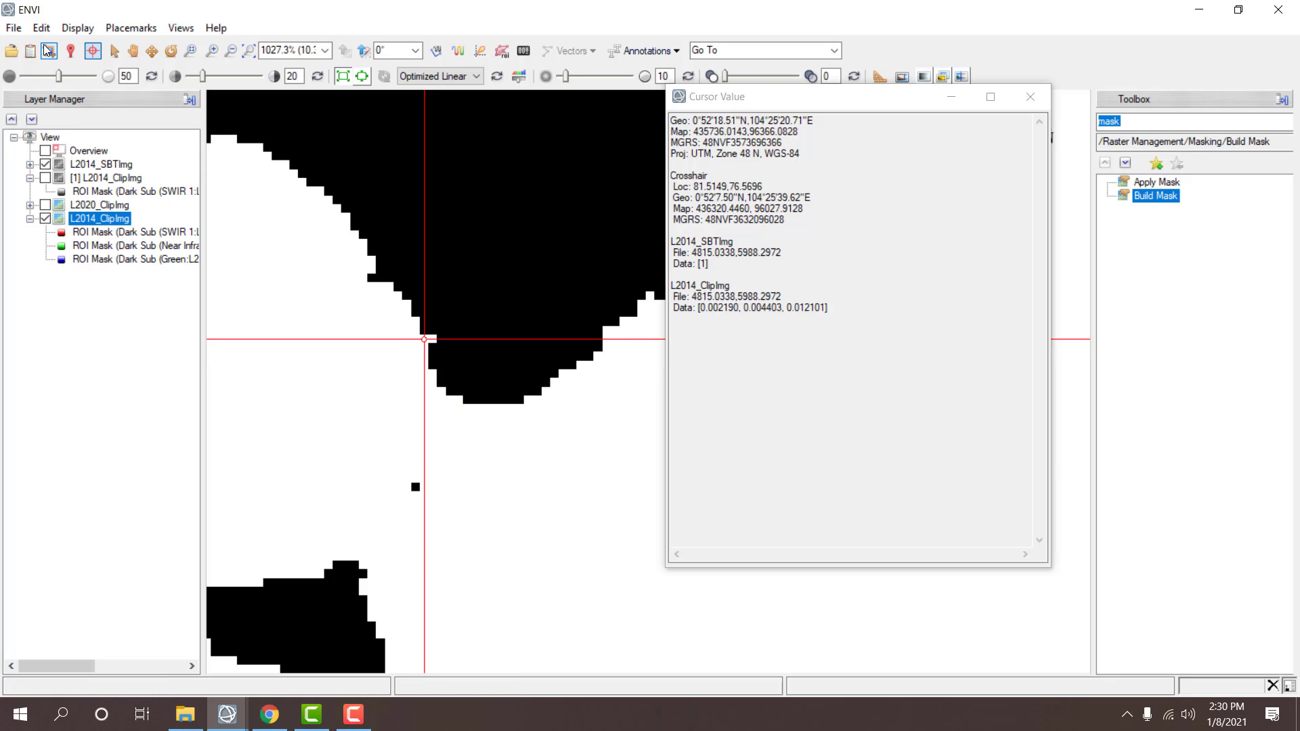
# - Remove the 0.0035-threshold mask L2014_SBTImg from the loaded data
pyautogui.click(30, 52)
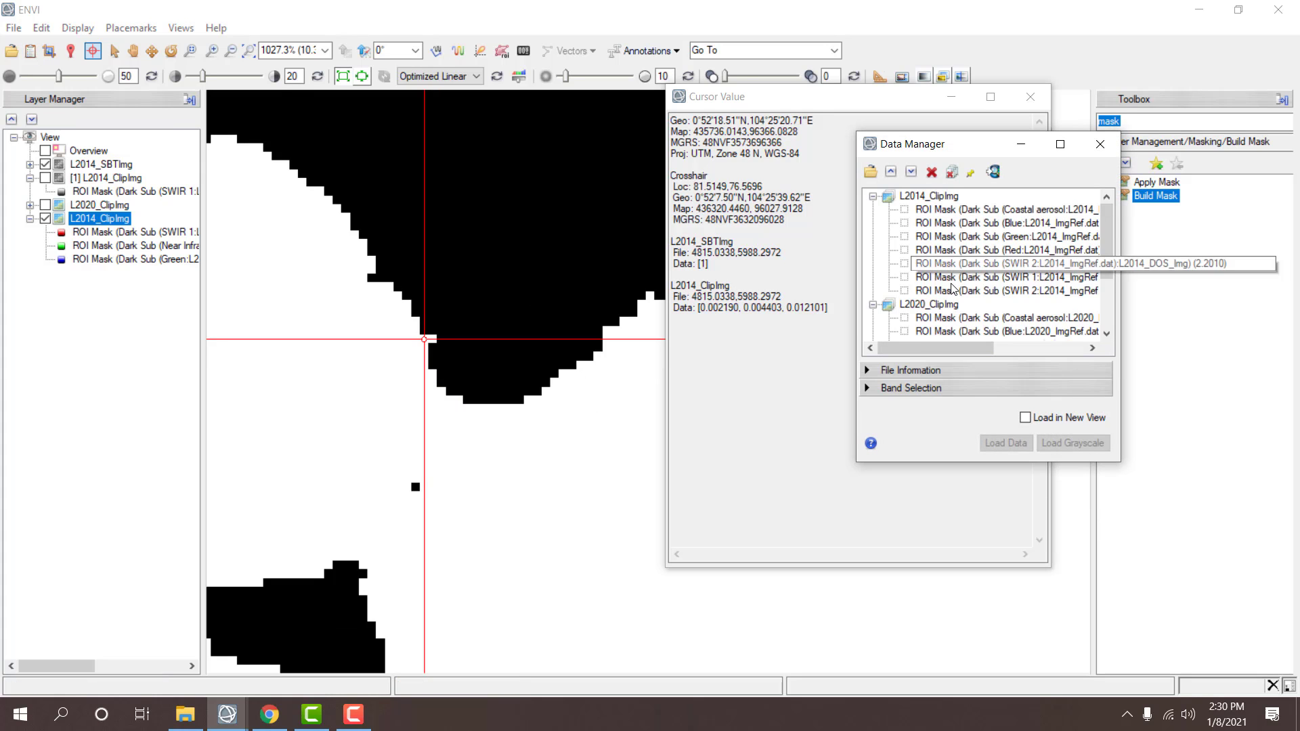
pyautogui.scroll(-2, 953, 290)
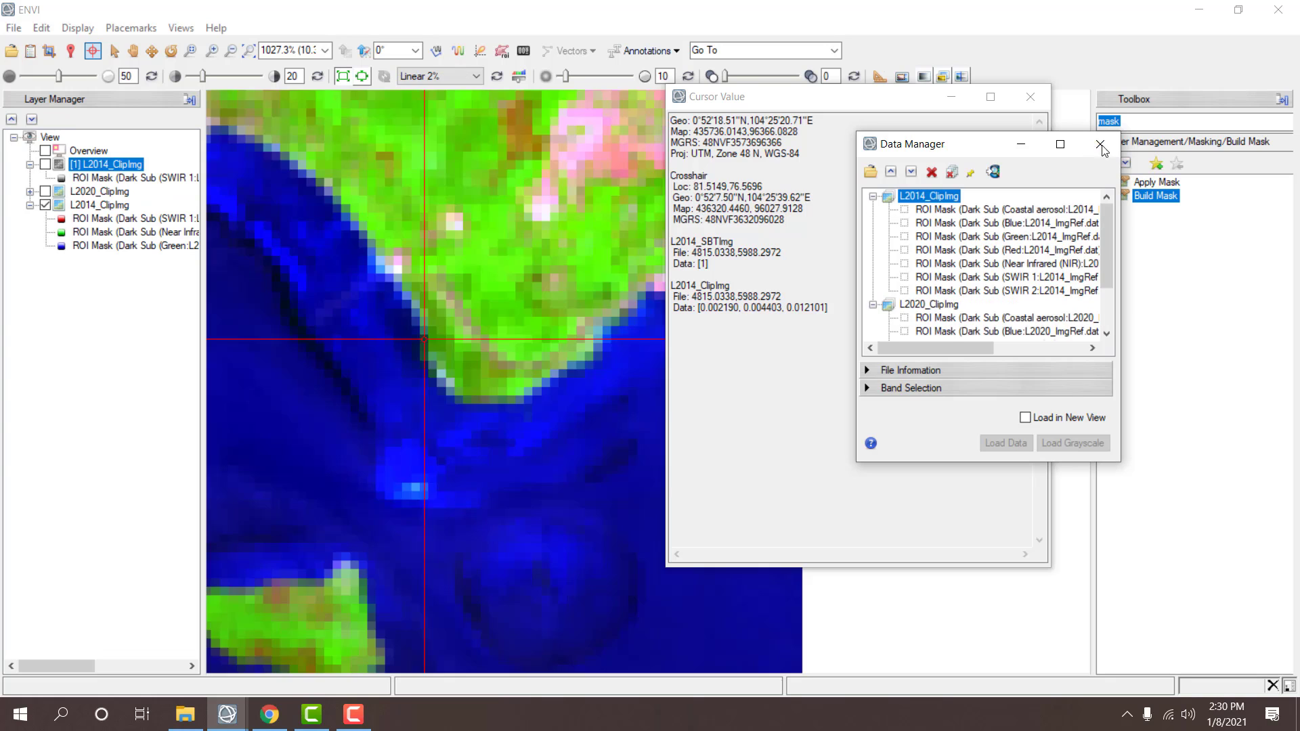
pyautogui.click(1146, 194)
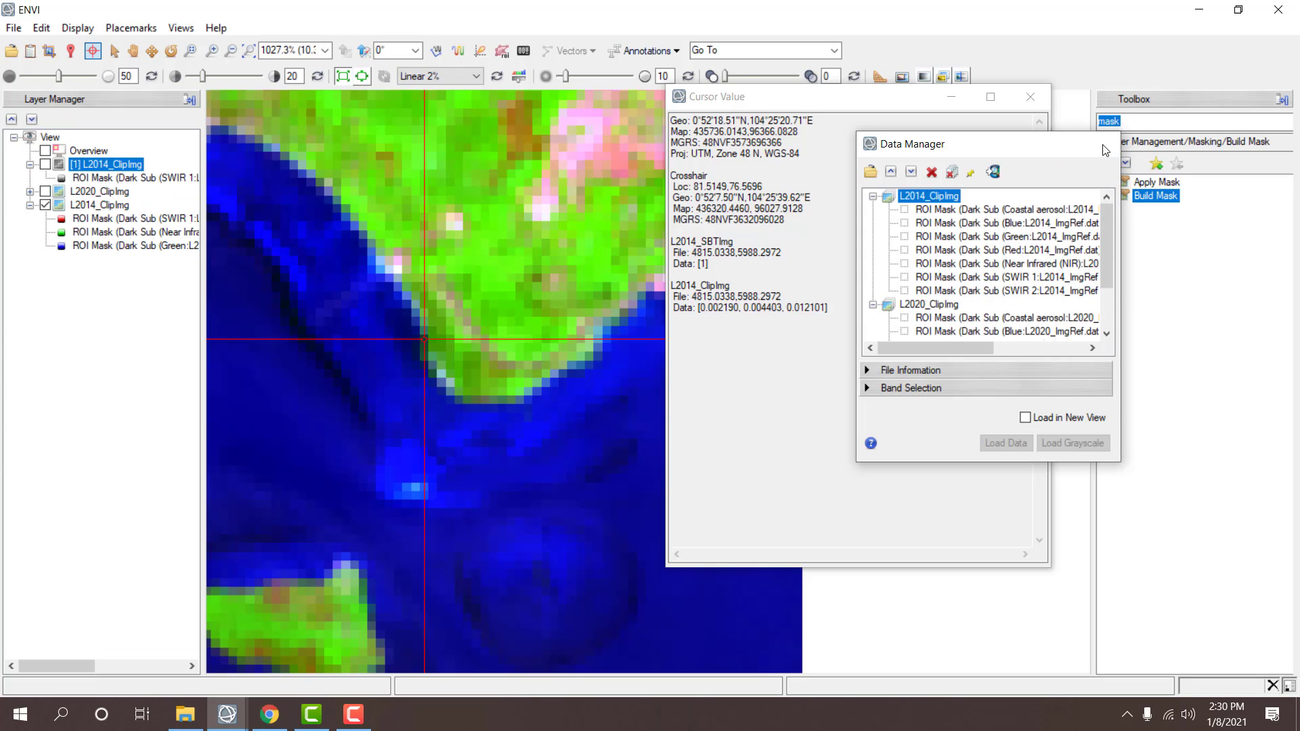
# - Start a new Build Mask definition on L2014_ClipImg with the selected areas set to "Off"
pyautogui.doubleClick(1155, 196)
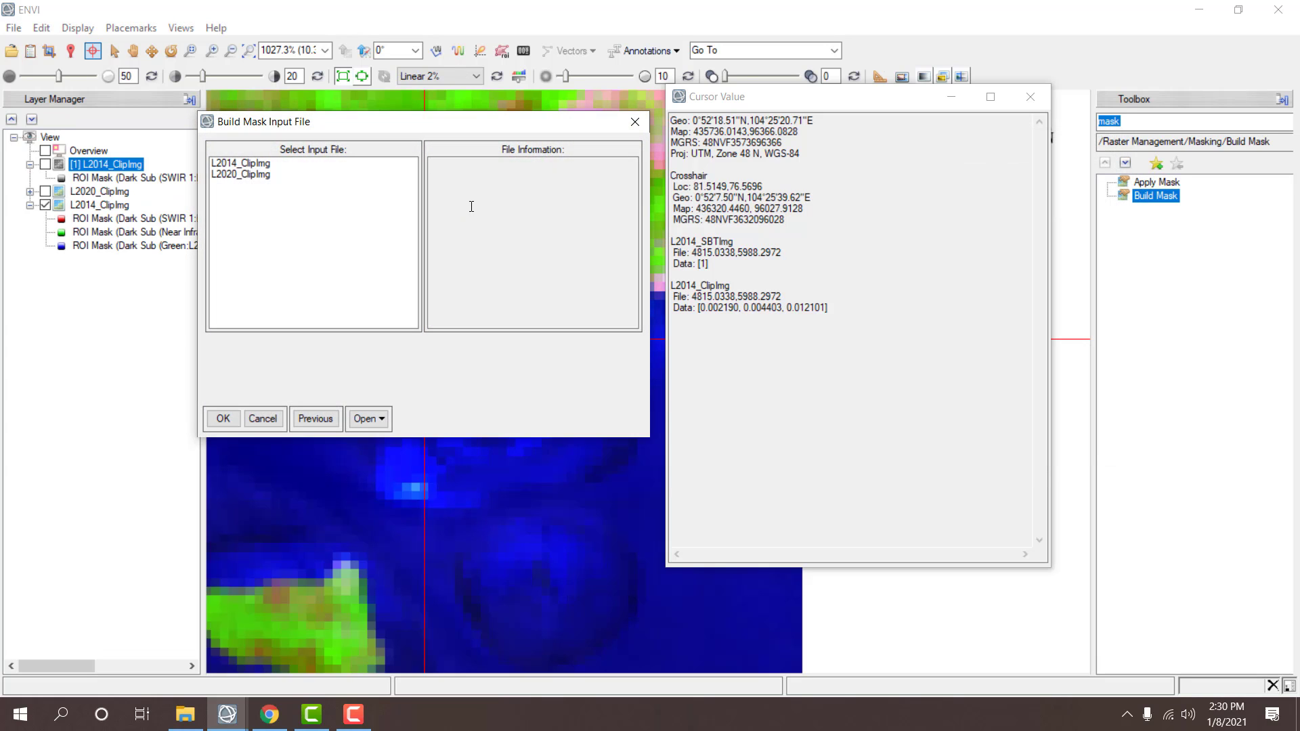
pyautogui.doubleClick(261, 164)
pyautogui.click(497, 292)
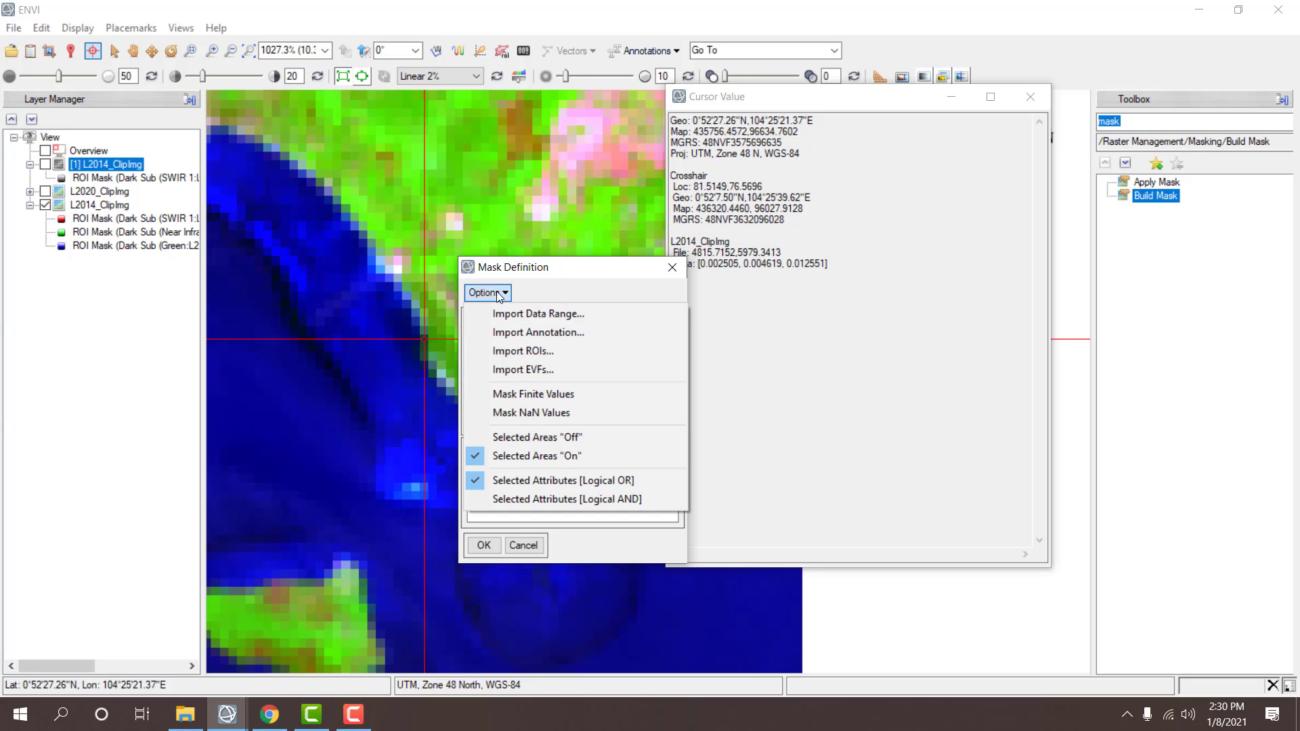
pyautogui.click(529, 440)
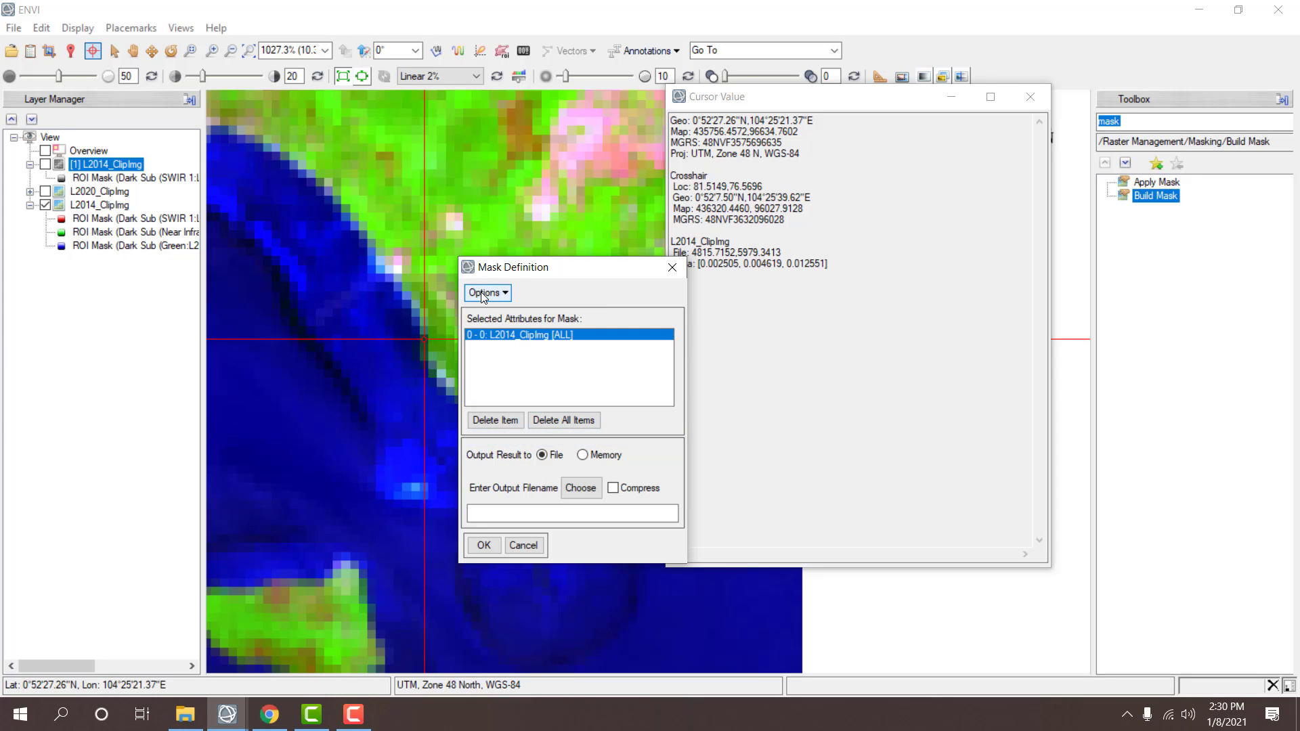
# - Add a data range for L2014_ClipImg to the mask, with the minimum set to 0.003 and the maximum left blank
pyautogui.click(481, 292)
pyautogui.click(535, 313)
pyautogui.click(244, 167)
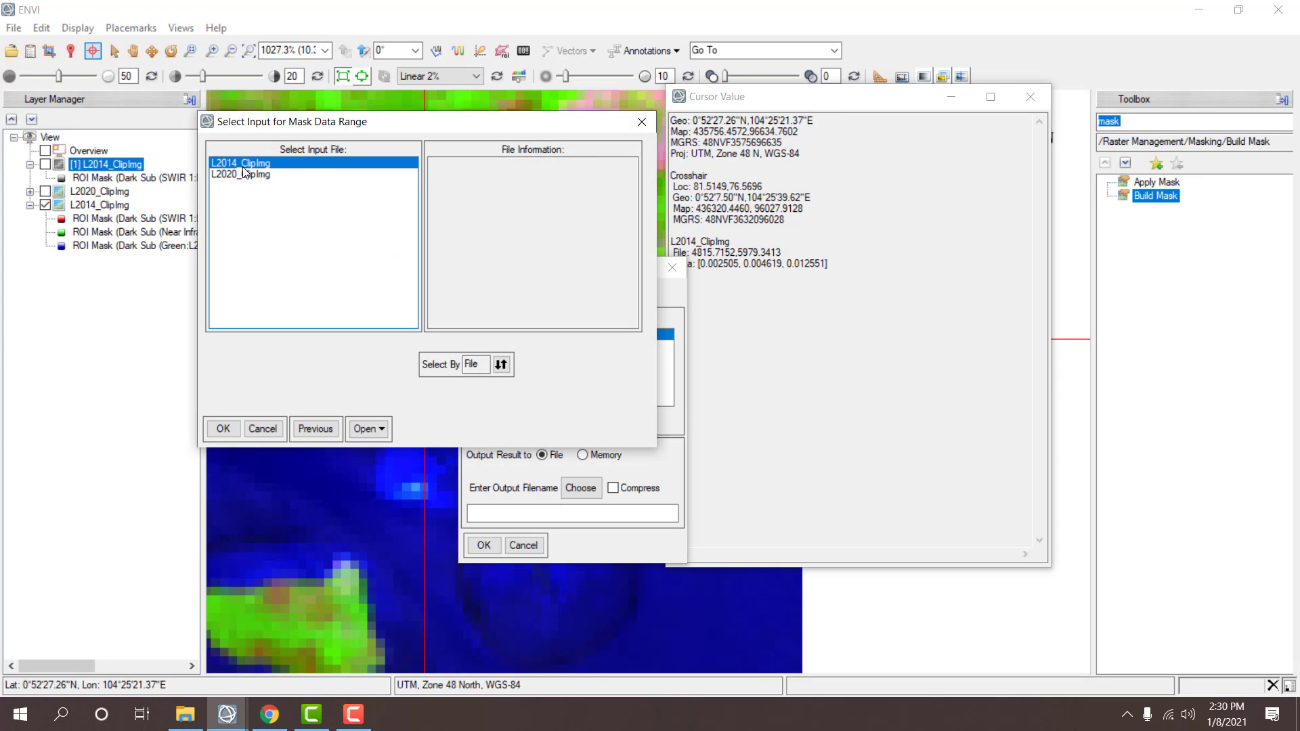
pyautogui.doubleClick(242, 166)
pyautogui.moveTo(584, 375); pyautogui.dragTo(452, 365)
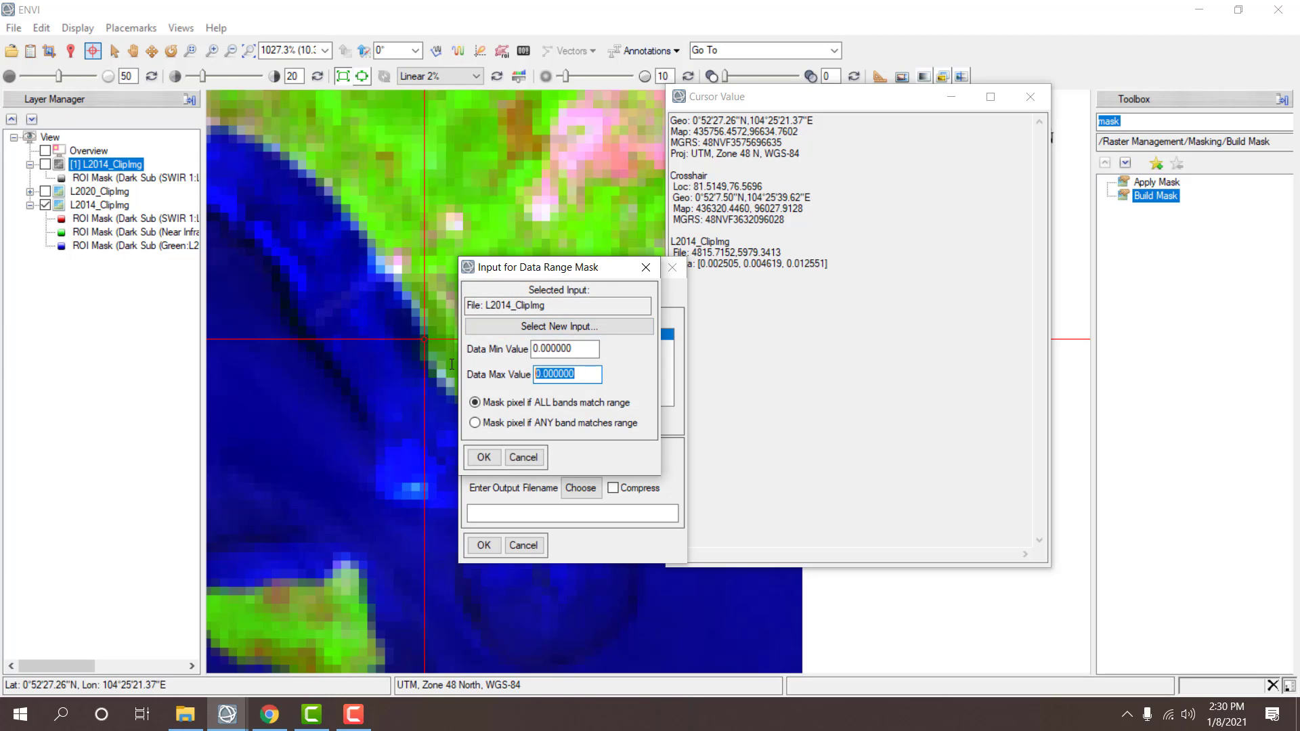
pyautogui.press('BackSpace')
pyautogui.click(555, 348)
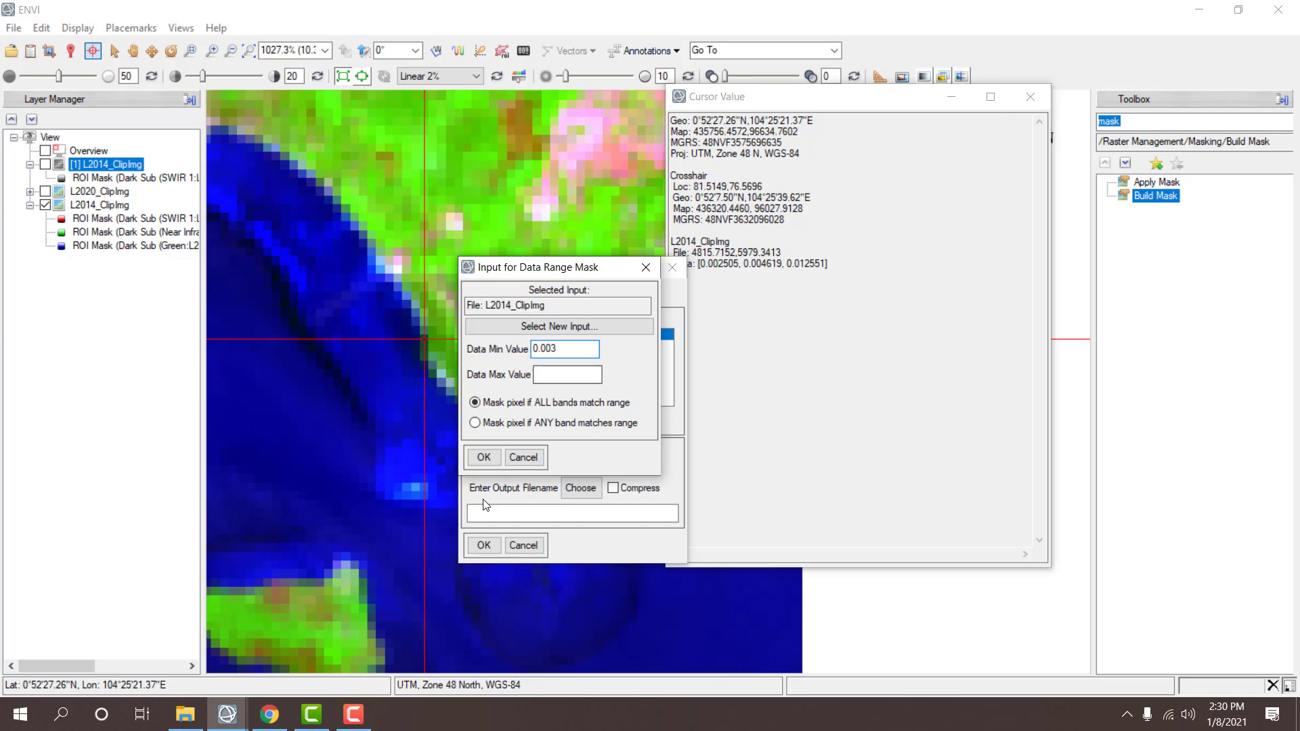
pyautogui.click(483, 457)
# - Build the 0.003-threshold mask to the Pre-Processing file L2014_SBTImg, overwriting the existing file
pyautogui.click(580, 488)
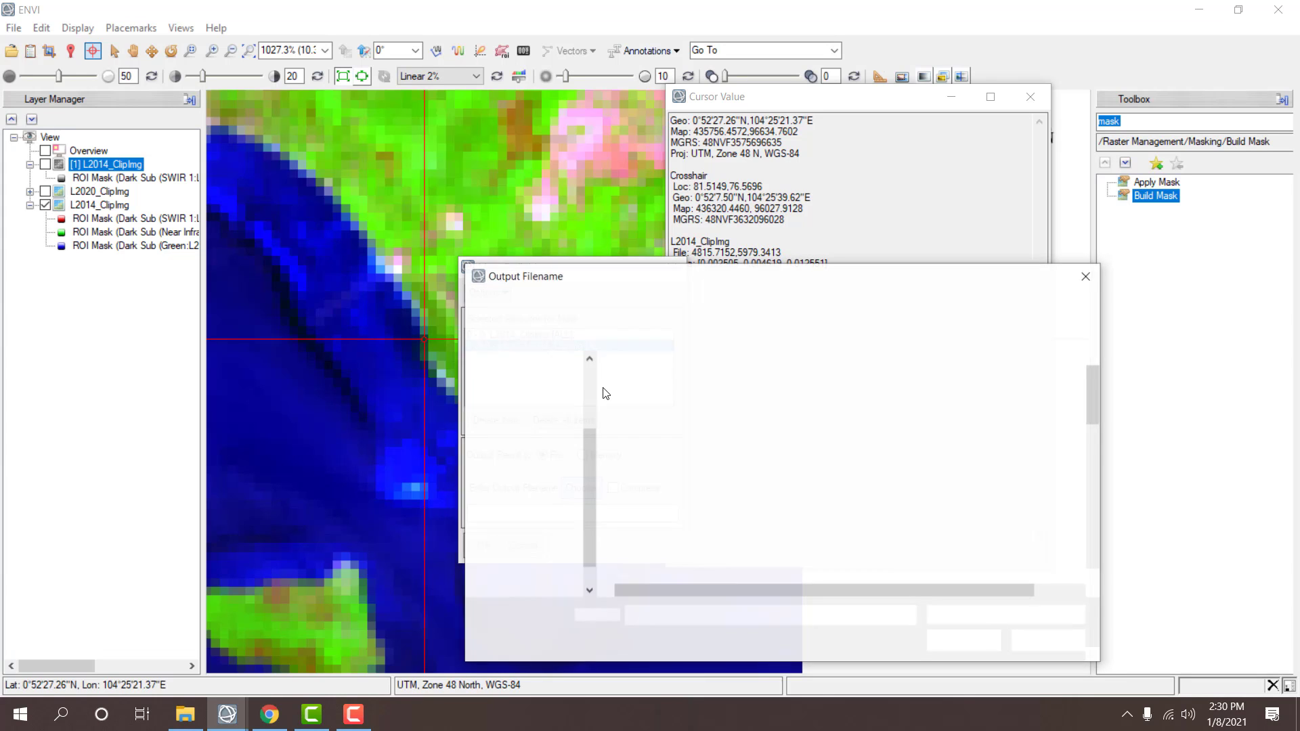
pyautogui.scroll(-1, 724, 498)
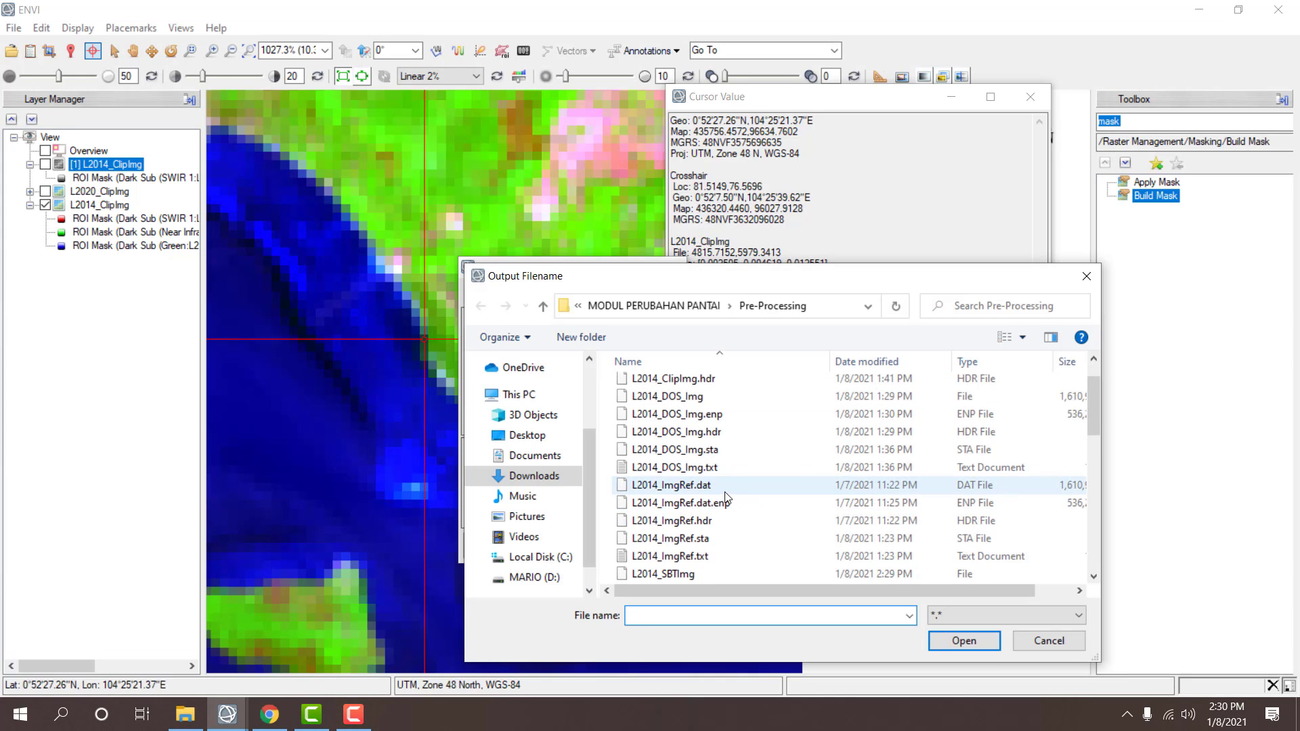
pyautogui.scroll(-2, 705, 529)
pyautogui.doubleClick(674, 575)
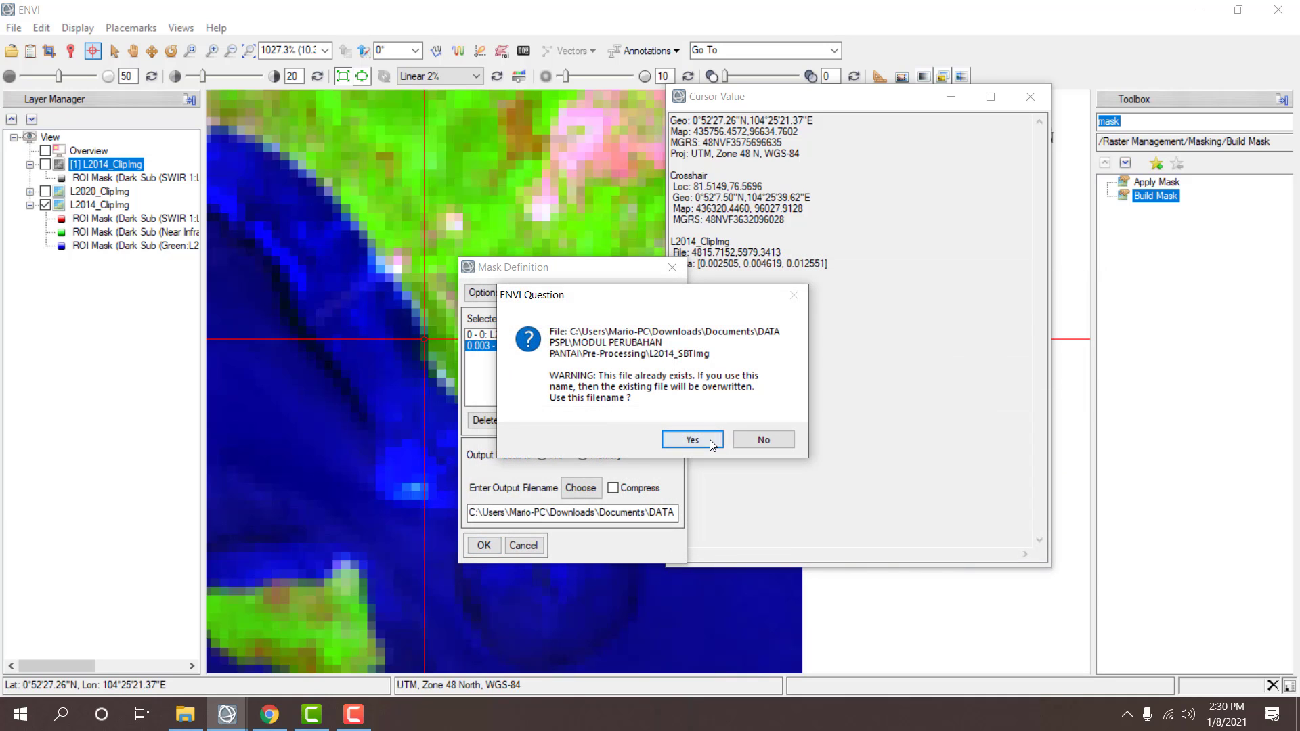
pyautogui.click(710, 440)
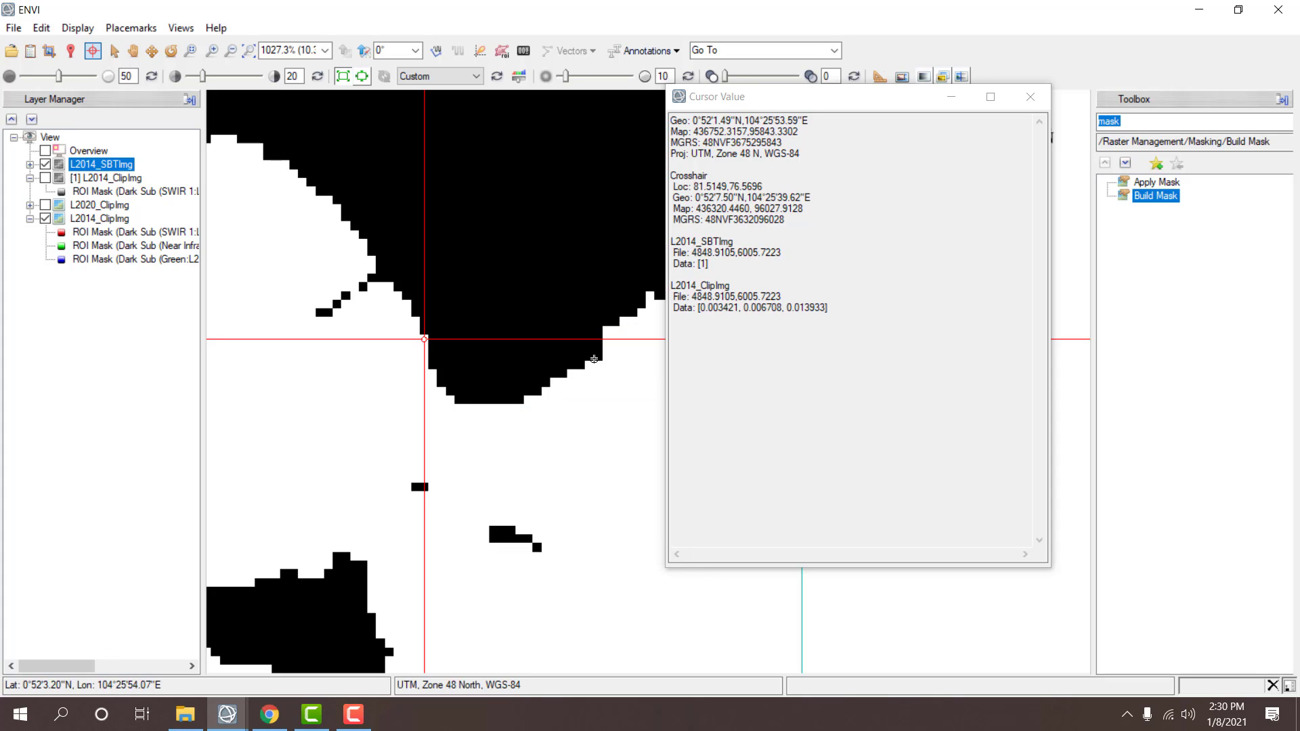
# - Compare the 0.003-threshold mask with the 2014 colour composite around the southern tip by showing and hiding L2014_SBTImg
pyautogui.scroll(1, 594, 359)
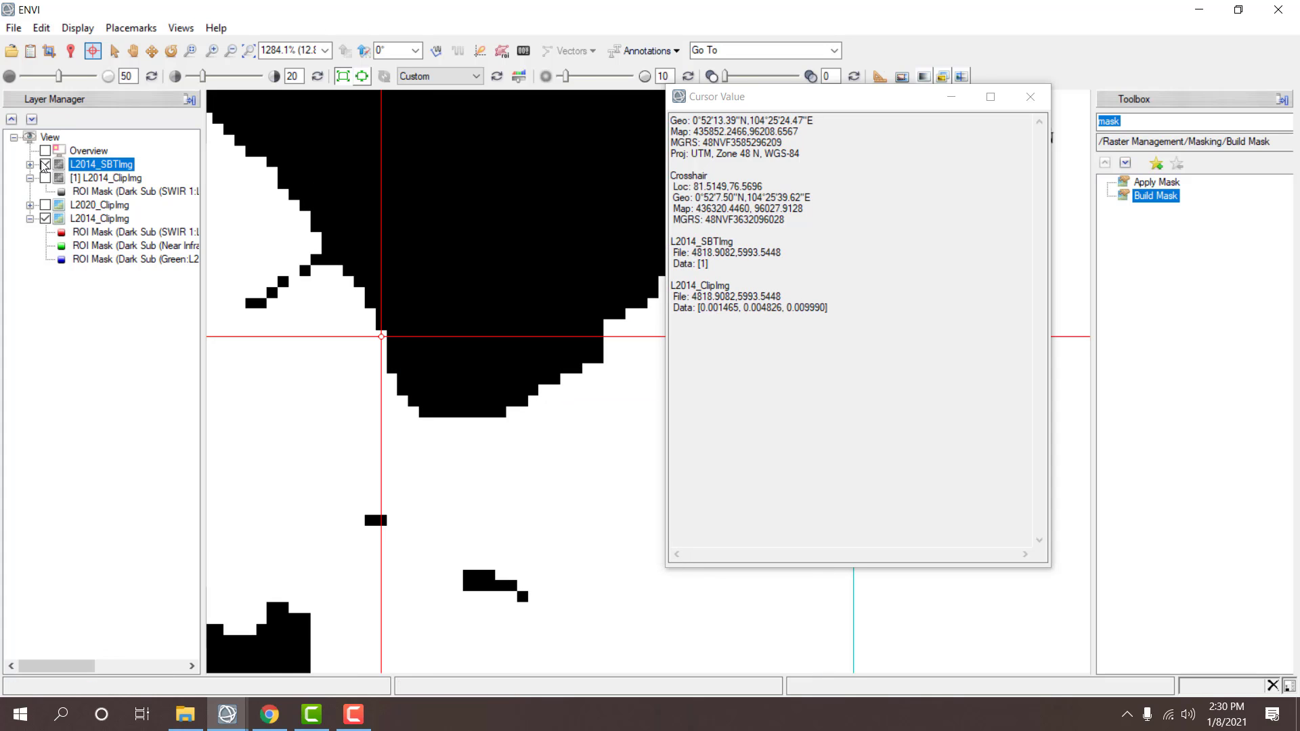
pyautogui.click(44, 165)
pyautogui.click(45, 164)
pyautogui.click(45, 165)
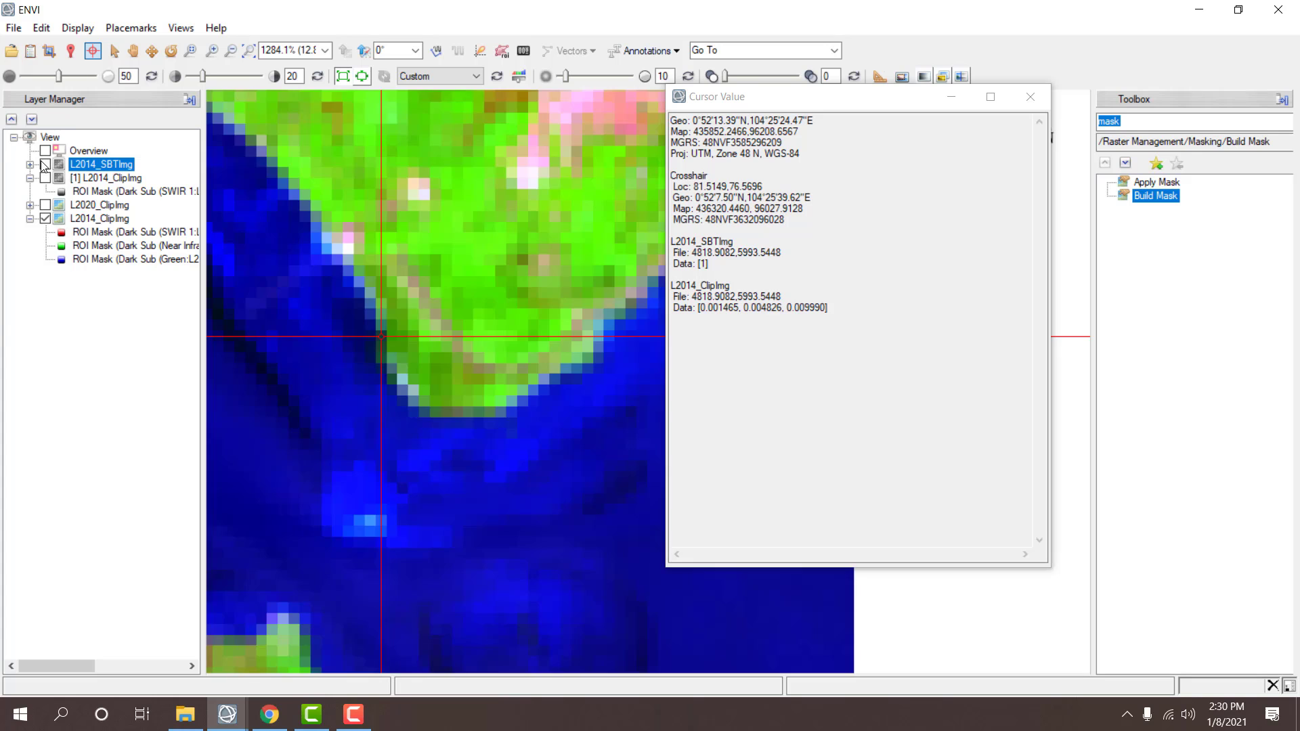
pyautogui.click(44, 164)
pyautogui.scroll(3, 636, 353)
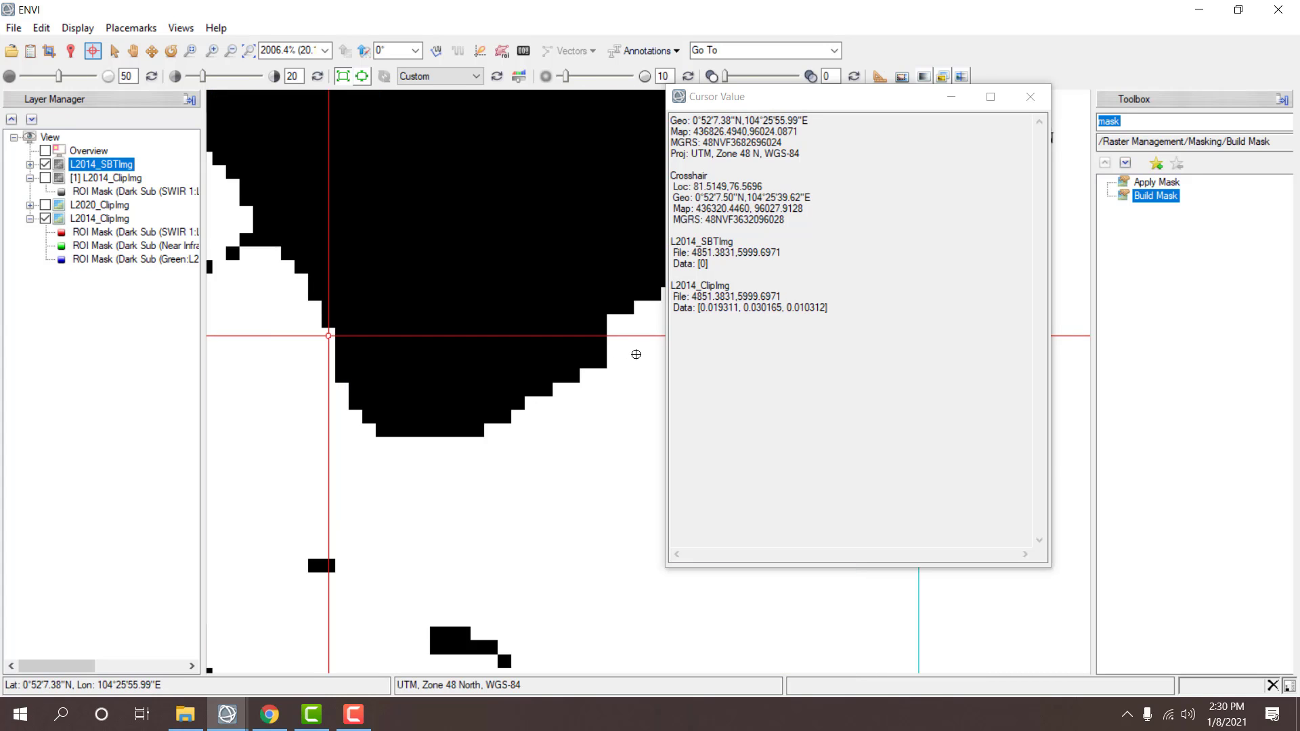
pyautogui.scroll(-1, 637, 352)
pyautogui.scroll(-5, 637, 353)
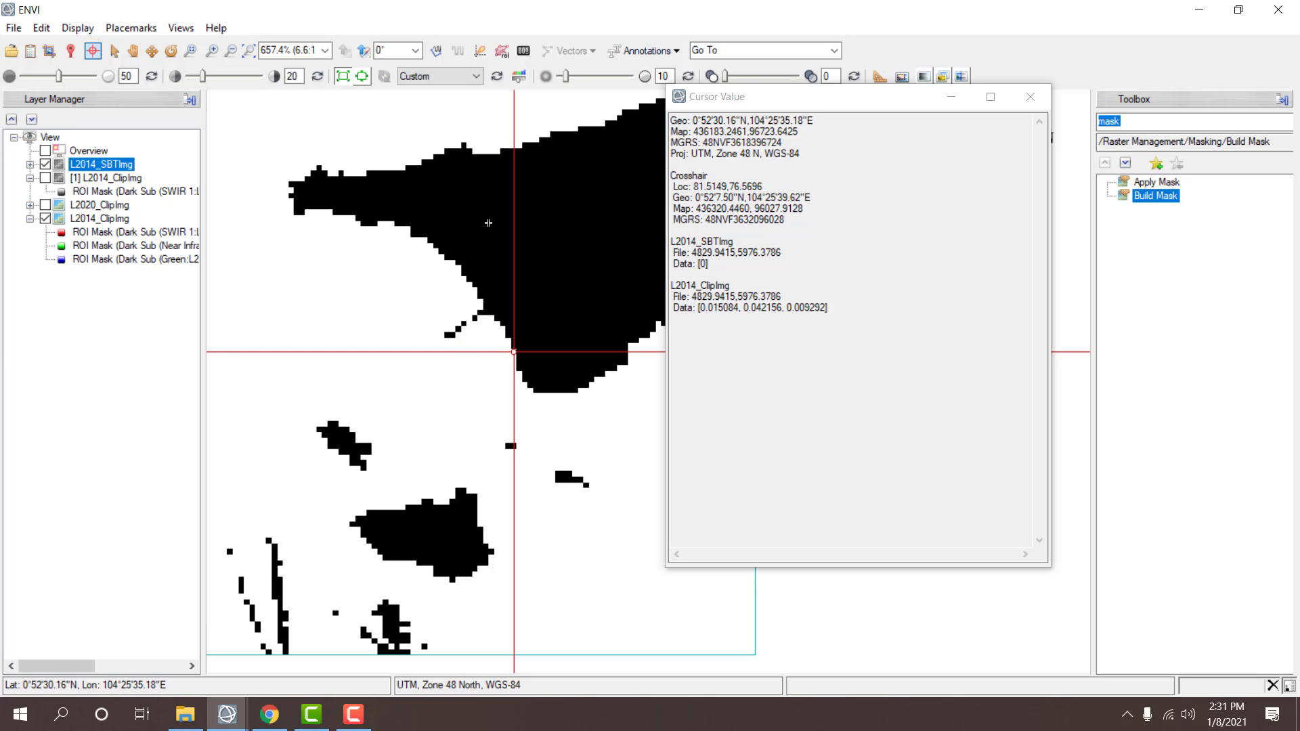
# - Check the mask along the western coast, mark a pixel on the northwestern spit's southern shore, and toggle L2014_SBTImg, leaving it hidden
pyautogui.click(46, 167)
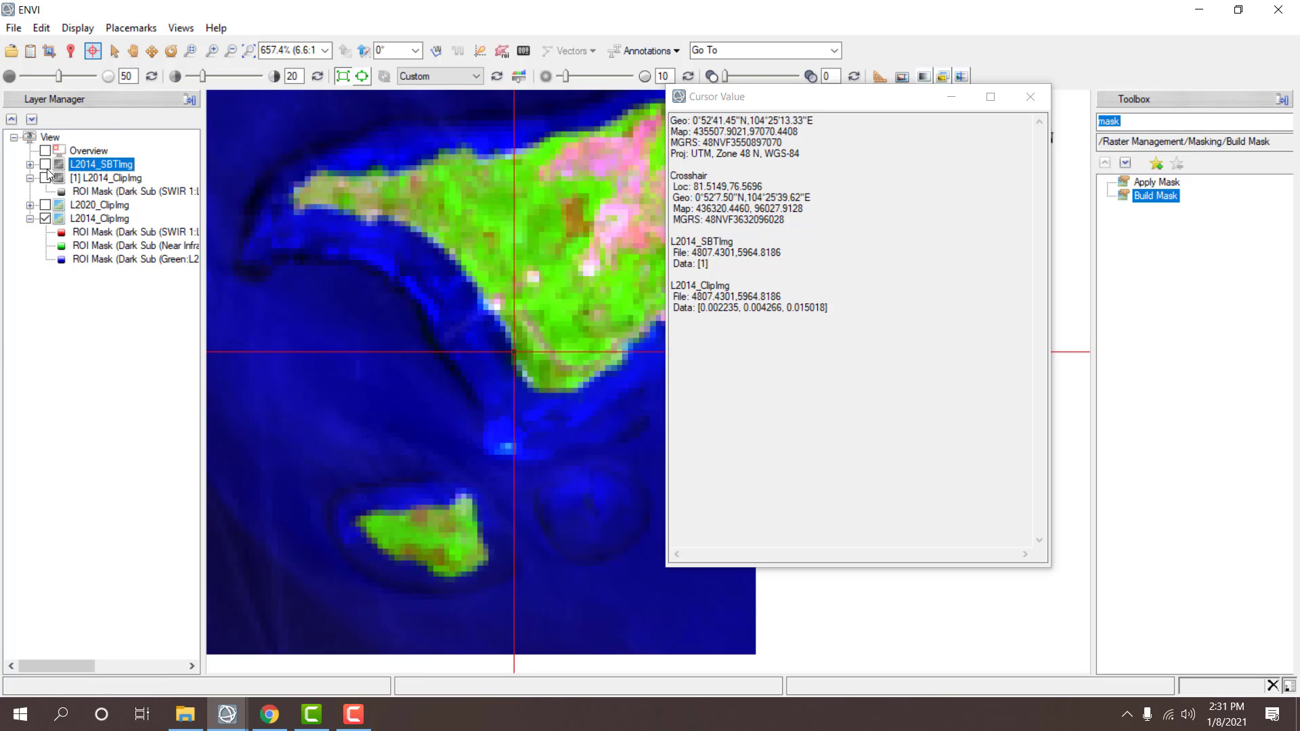
pyautogui.click(46, 166)
pyautogui.click(46, 166)
pyautogui.click(46, 167)
pyautogui.click(46, 166)
pyautogui.click(280, 205)
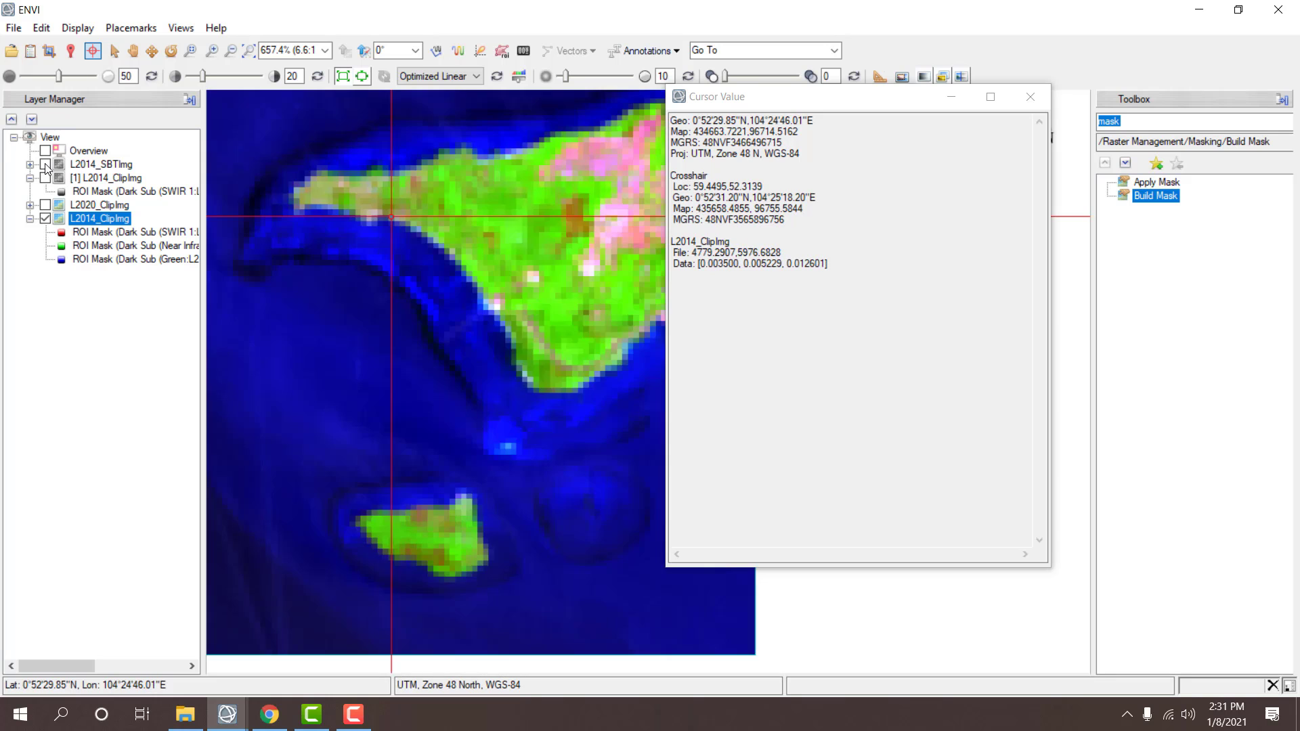
pyautogui.click(46, 166)
pyautogui.click(46, 166)
pyautogui.click(46, 167)
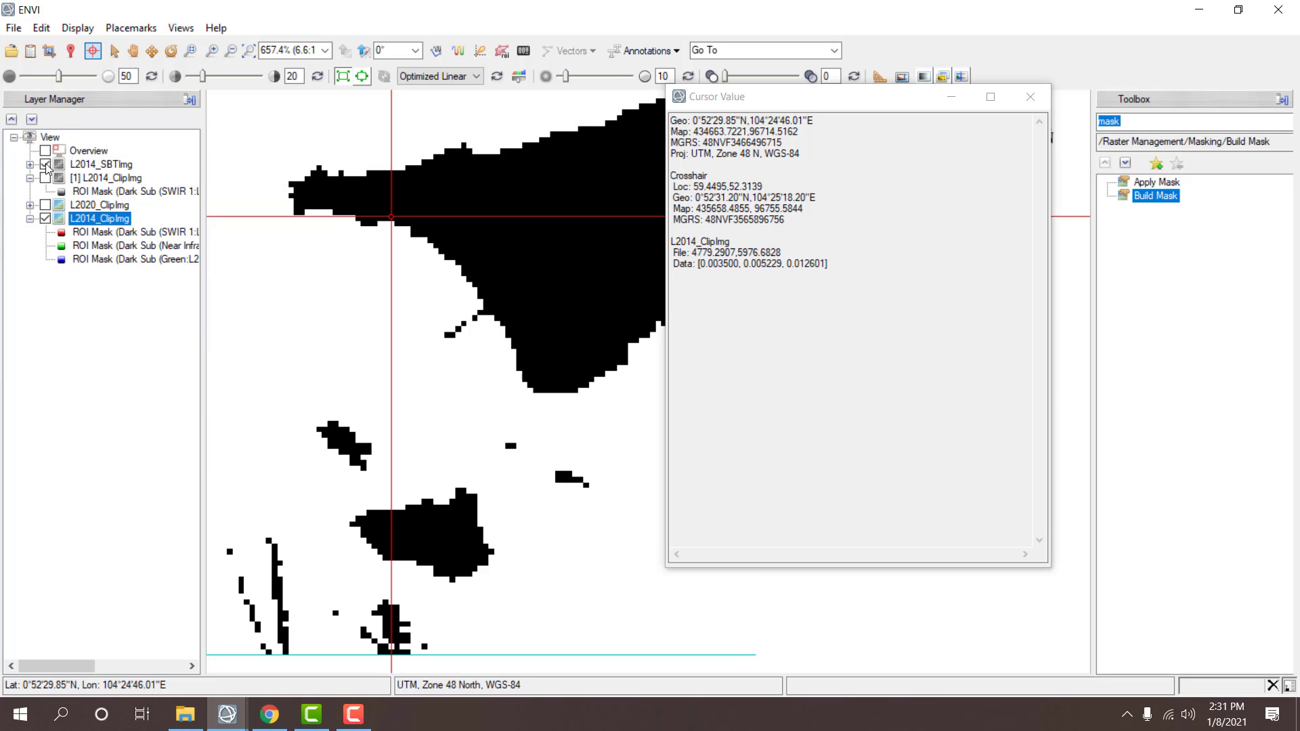
pyautogui.click(46, 167)
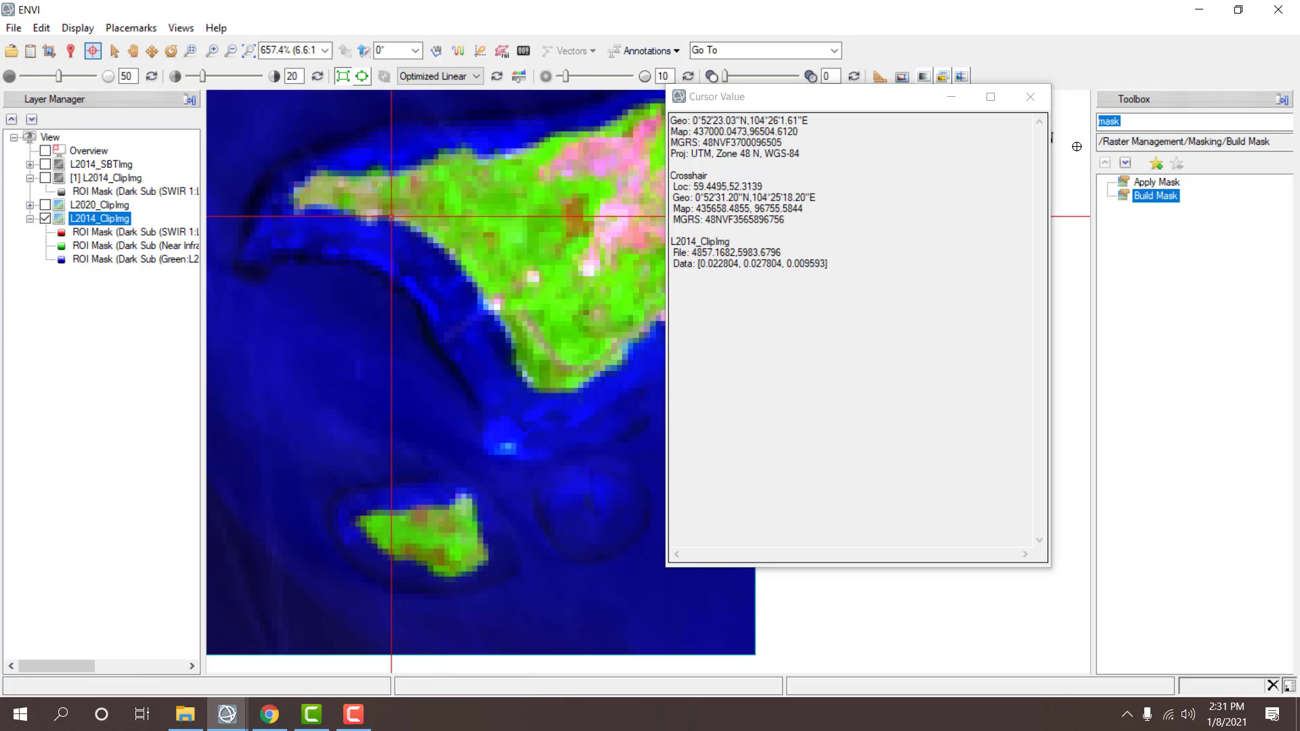
# - Remove the 0.003-threshold mask from the loaded data and start a new Build Mask definition on L2014_ClipImg with selected areas "Off"
pyautogui.click(30, 51)
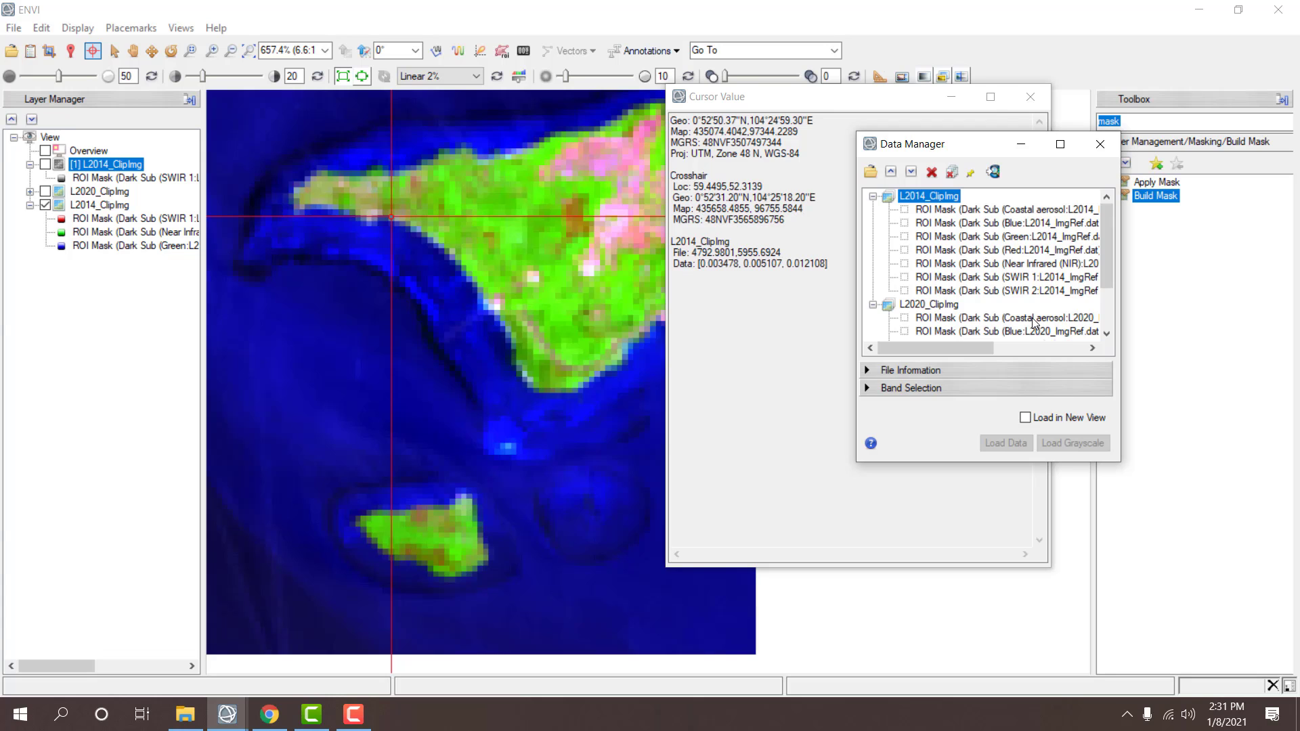
pyautogui.doubleClick(1155, 197)
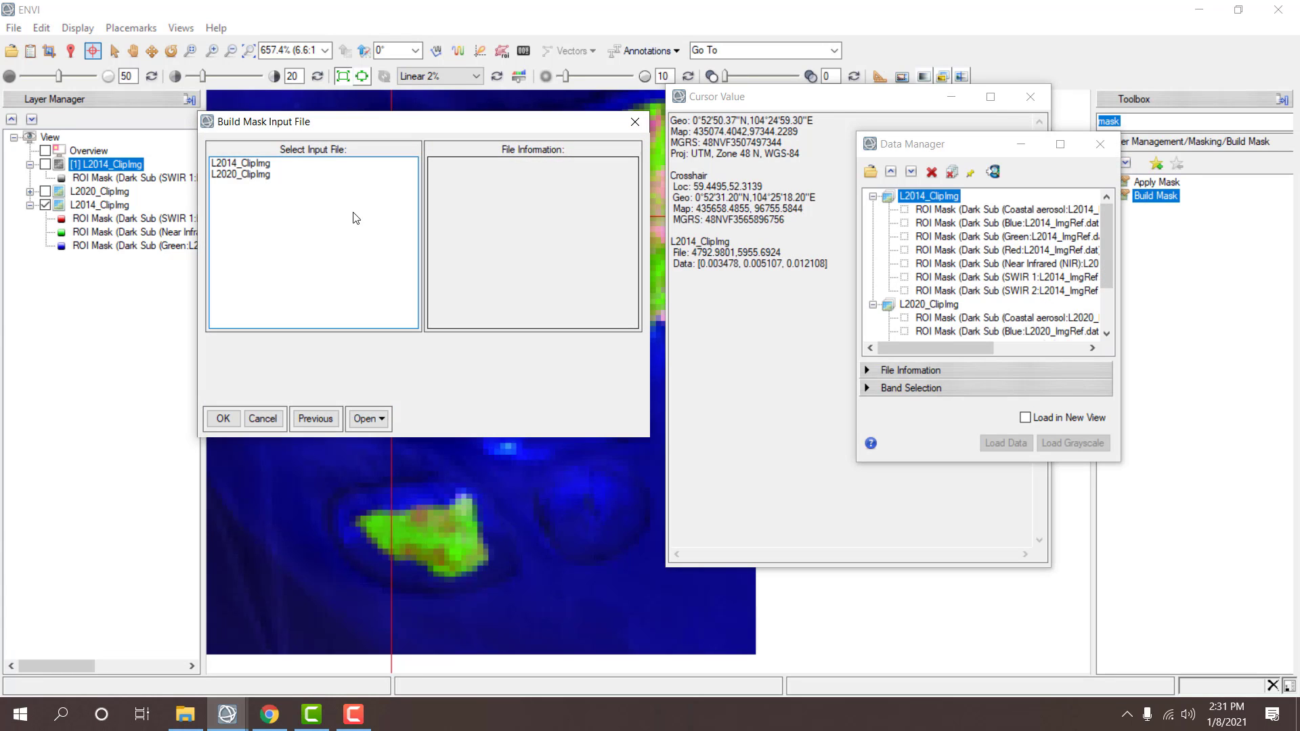
pyautogui.doubleClick(257, 164)
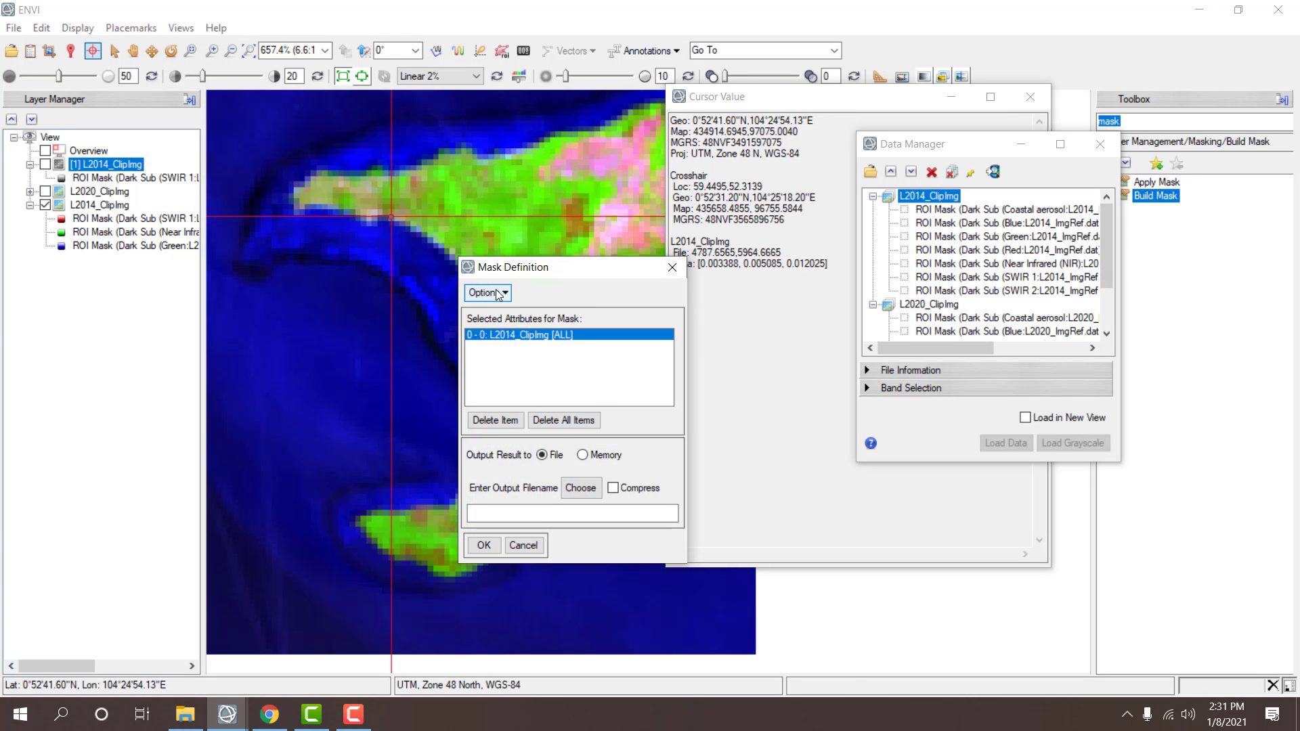
pyautogui.click(499, 294)
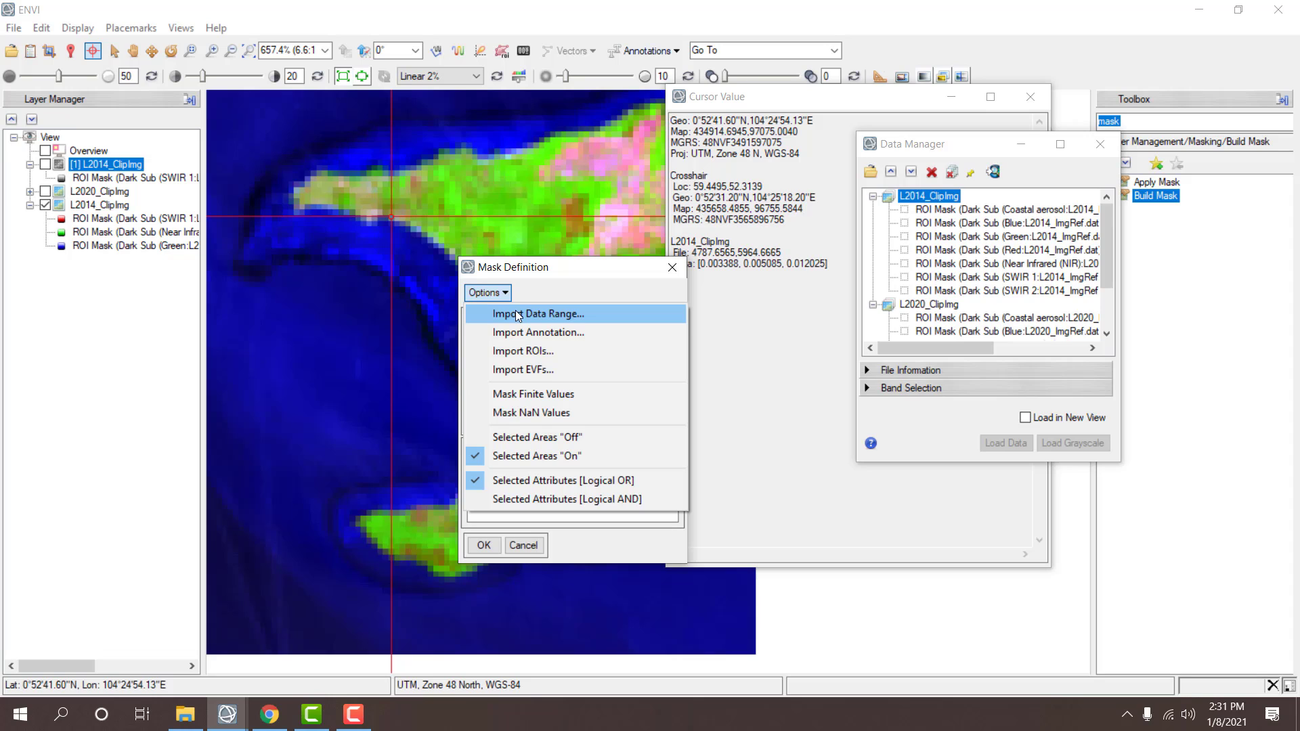
pyautogui.click(514, 437)
# - Add a data range for L2014_ClipImg with the minimum set to 0.0029 and the maximum kept at 0
pyautogui.click(501, 294)
pyautogui.click(510, 313)
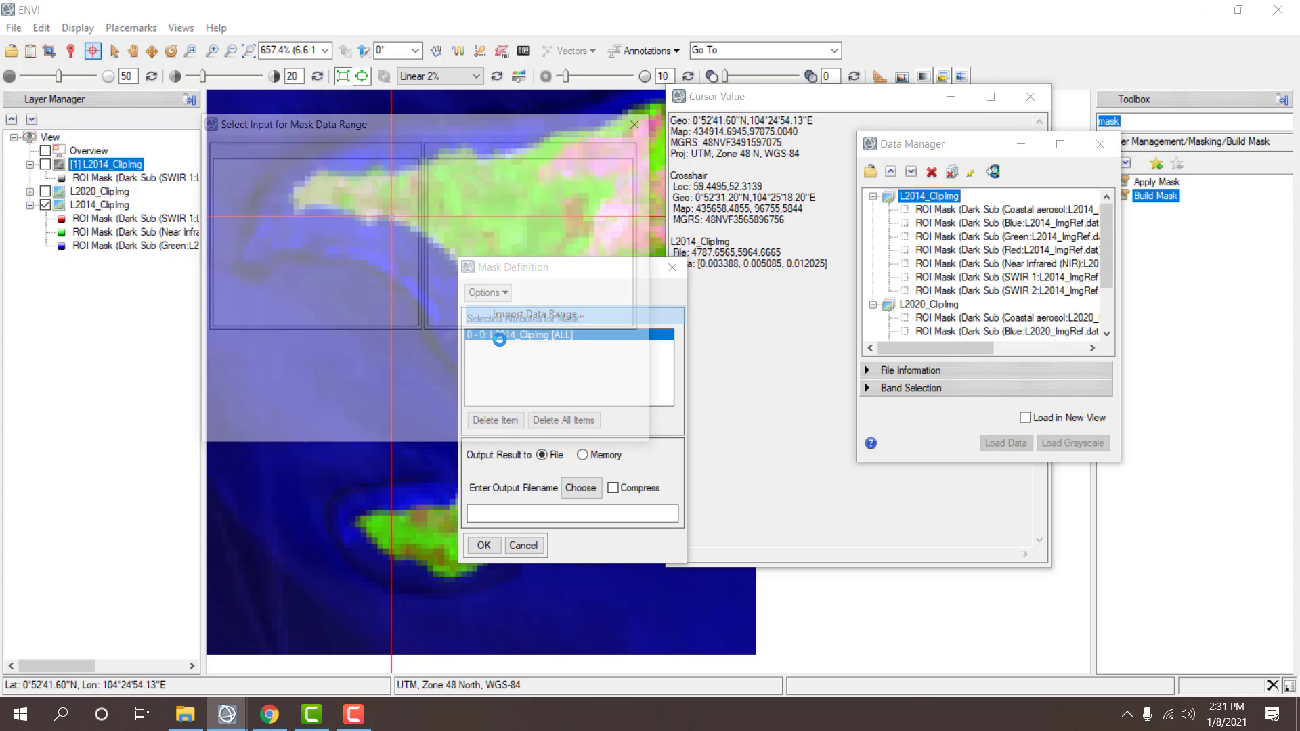
pyautogui.click(264, 164)
pyautogui.doubleClick(265, 164)
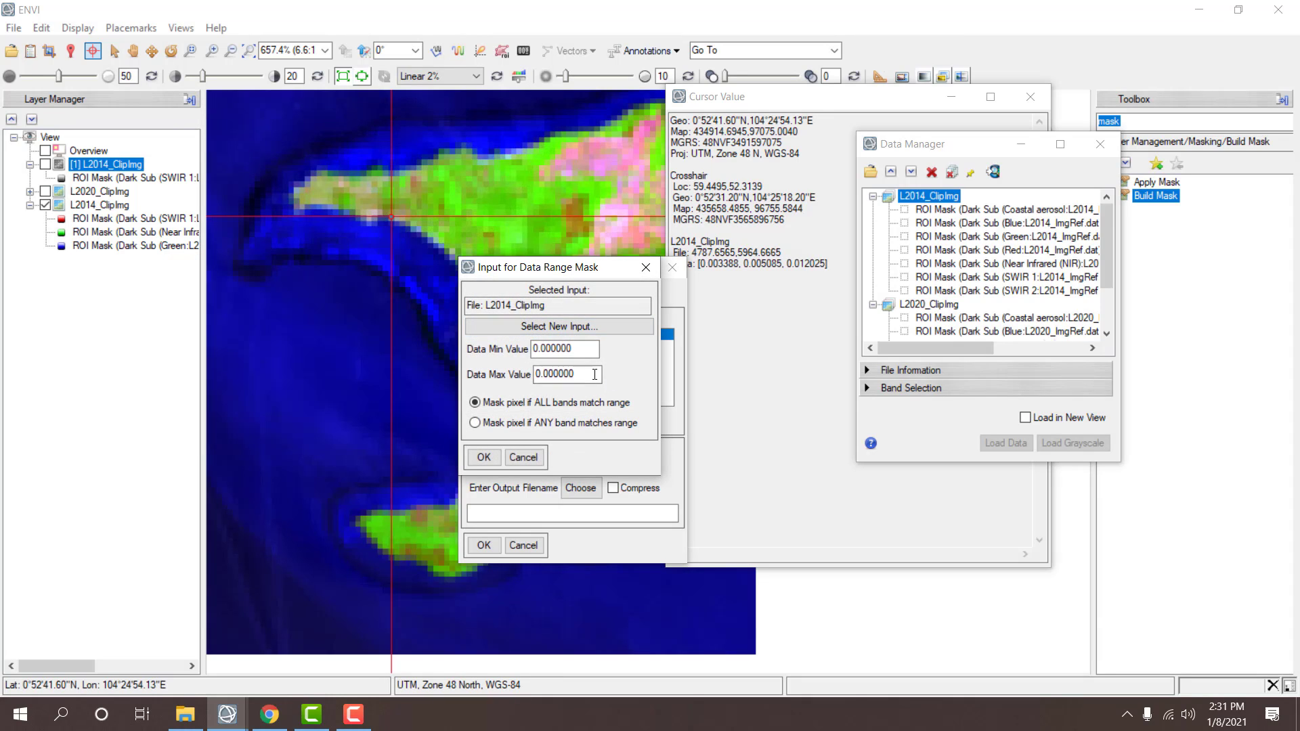
pyautogui.moveTo(581, 355); pyautogui.dragTo(562, 349)
pyautogui.click(483, 458)
# - Build the mask with the 0.0029 to 0 range to L2014_SBTImg, overwriting the existing file
pyautogui.click(580, 488)
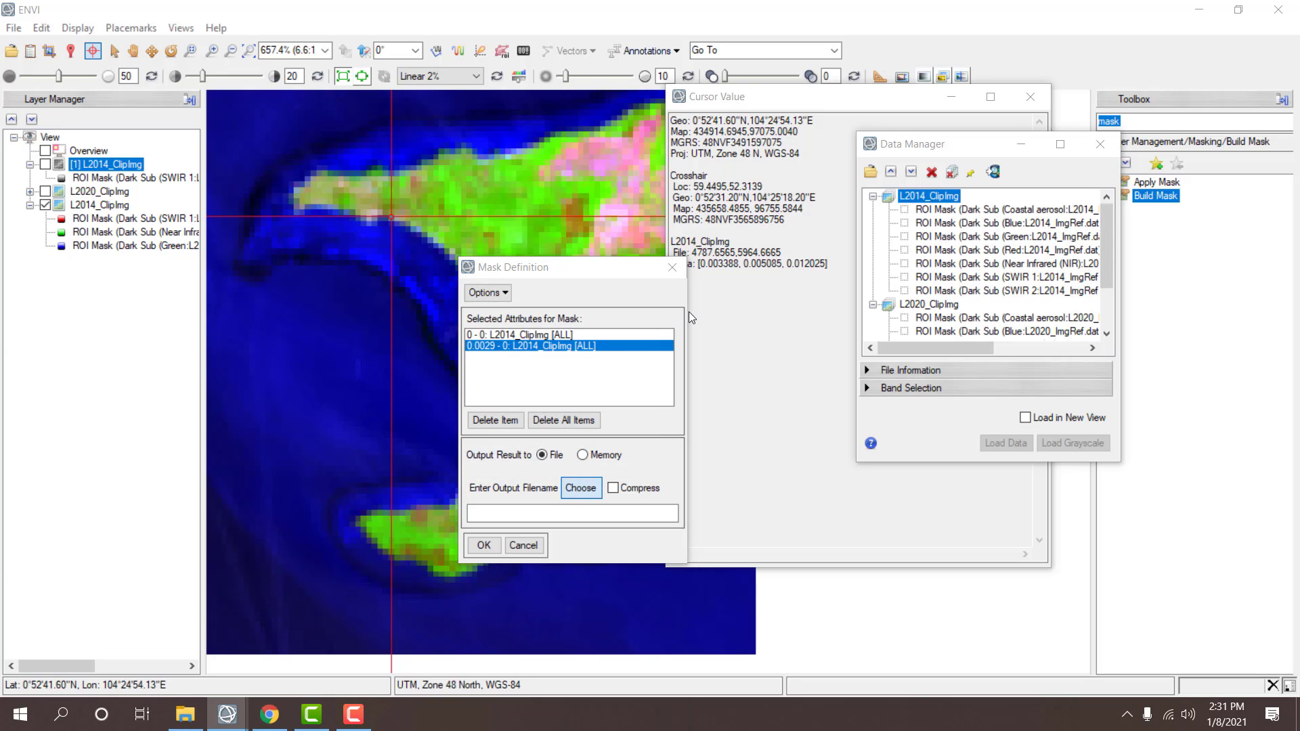
pyautogui.scroll(-2, 709, 383)
pyautogui.scroll(-1, 709, 383)
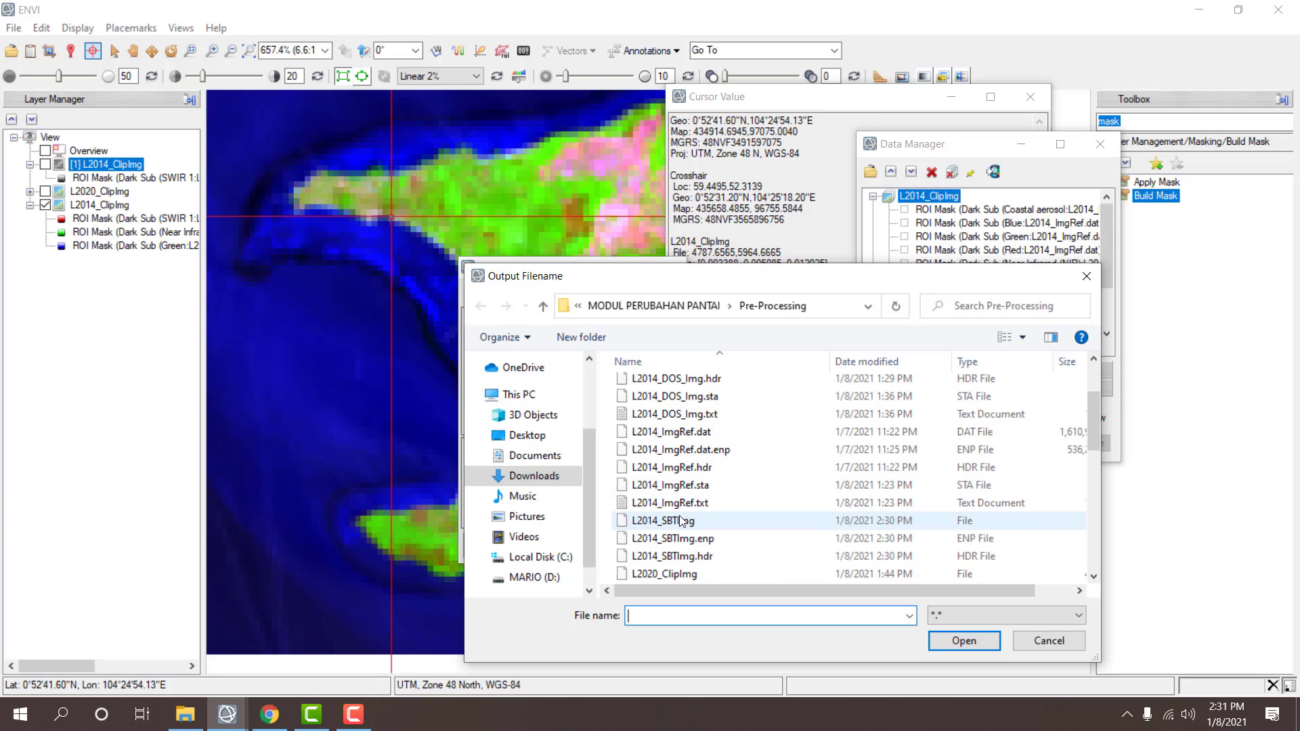
pyautogui.doubleClick(681, 522)
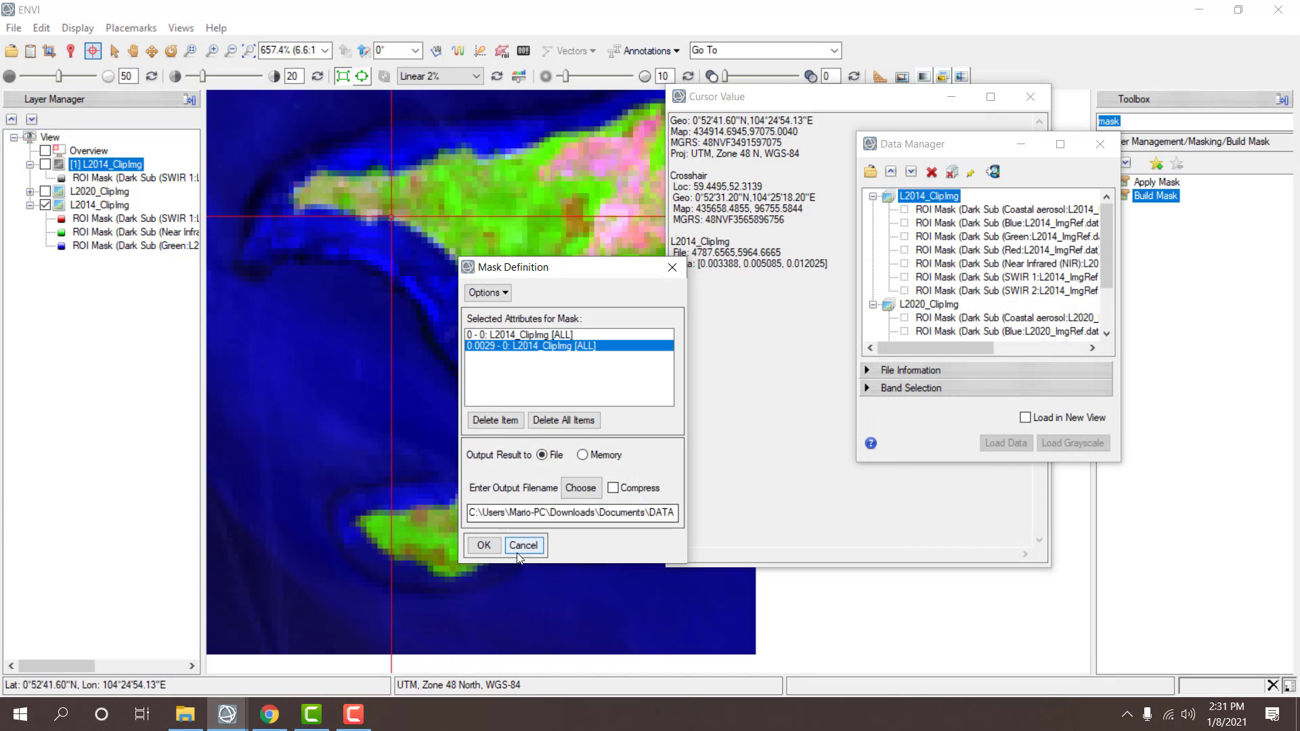
pyautogui.click(483, 545)
pyautogui.click(667, 441)
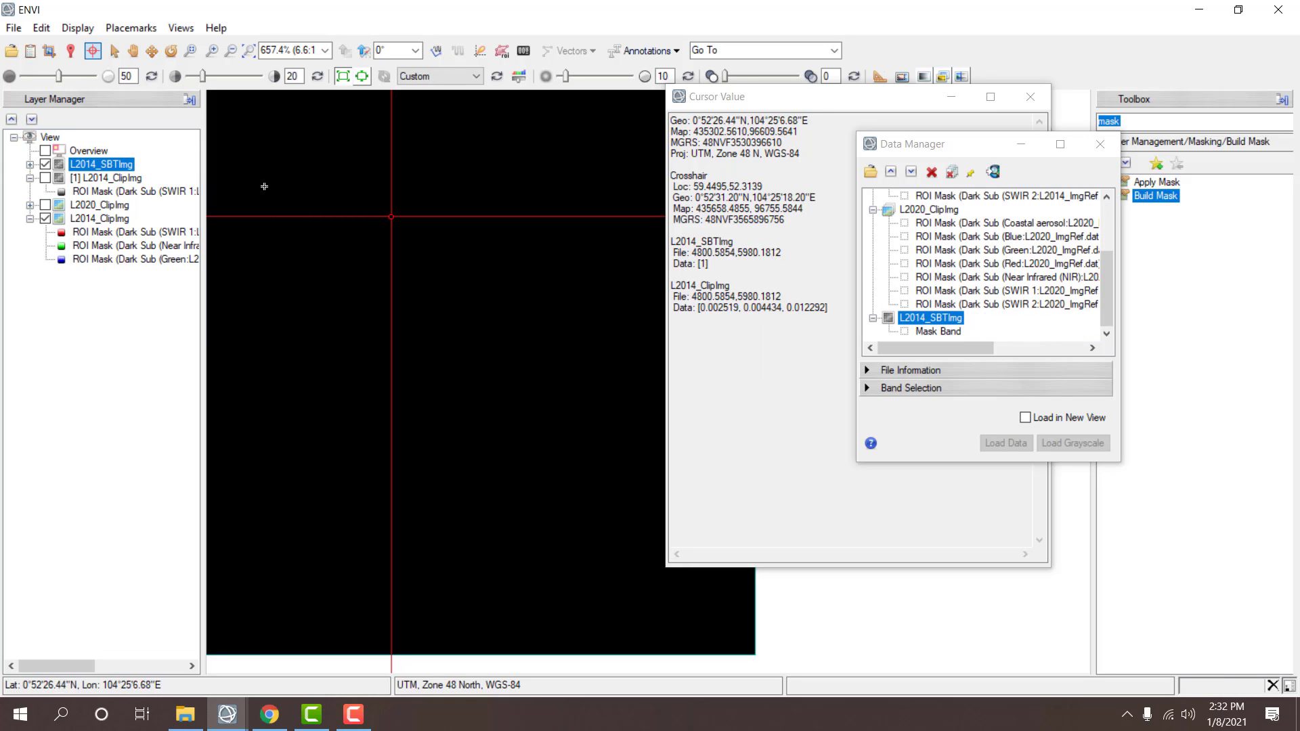
# - Try the Optimized Linear and Logarithmic stretches on the all-black mask L2014_SBTImg
pyautogui.click(427, 76)
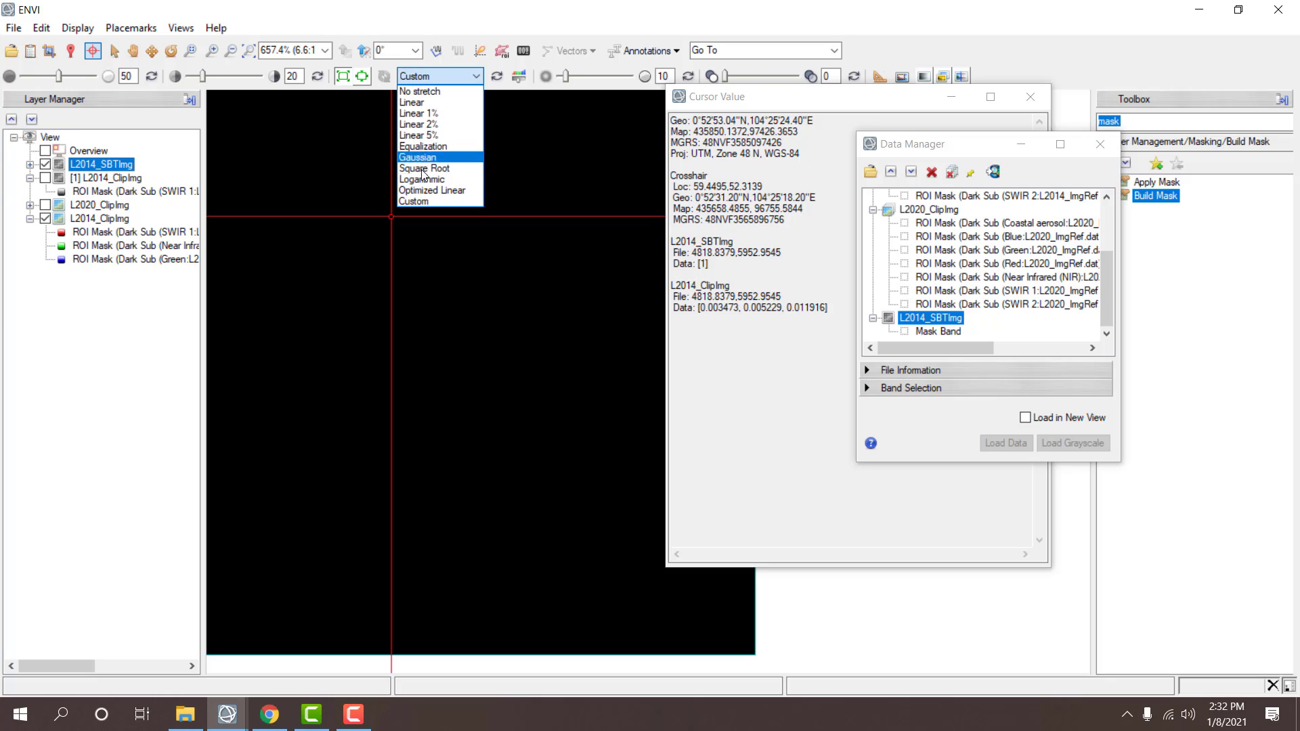
pyautogui.click(421, 190)
pyautogui.click(420, 76)
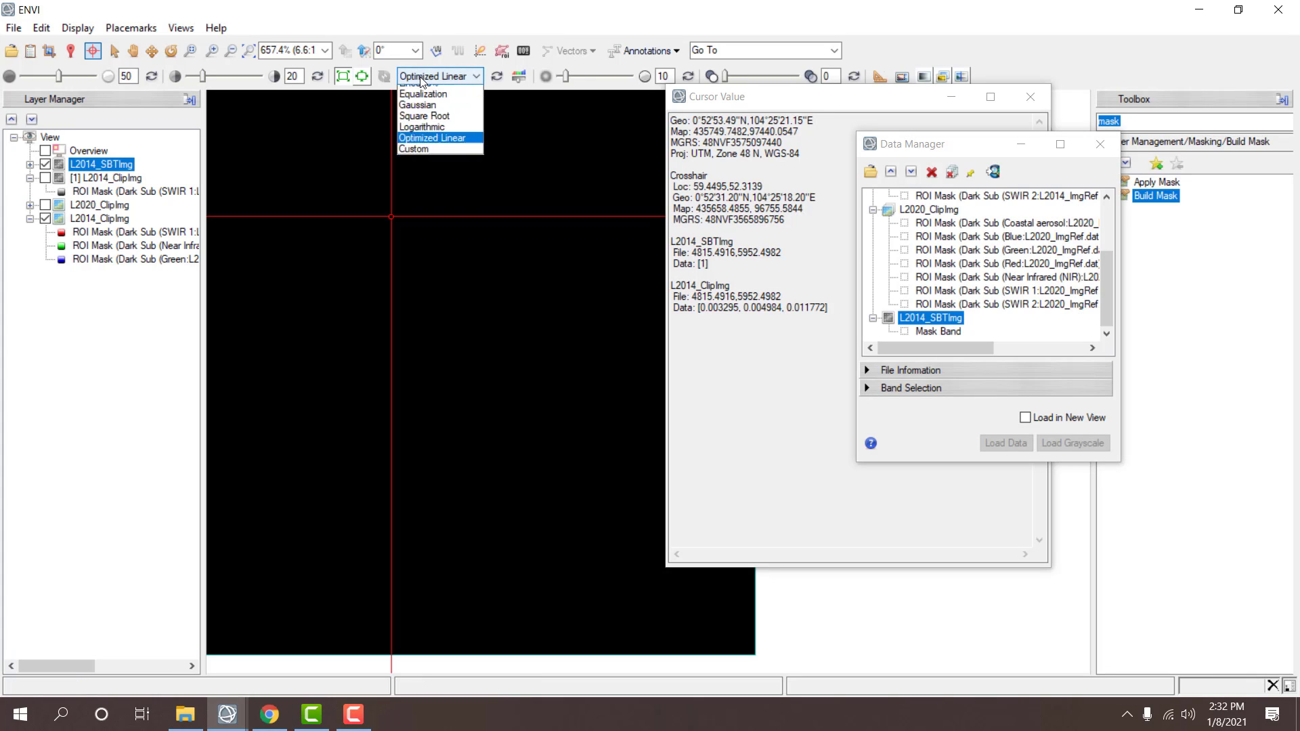
pyautogui.click(419, 179)
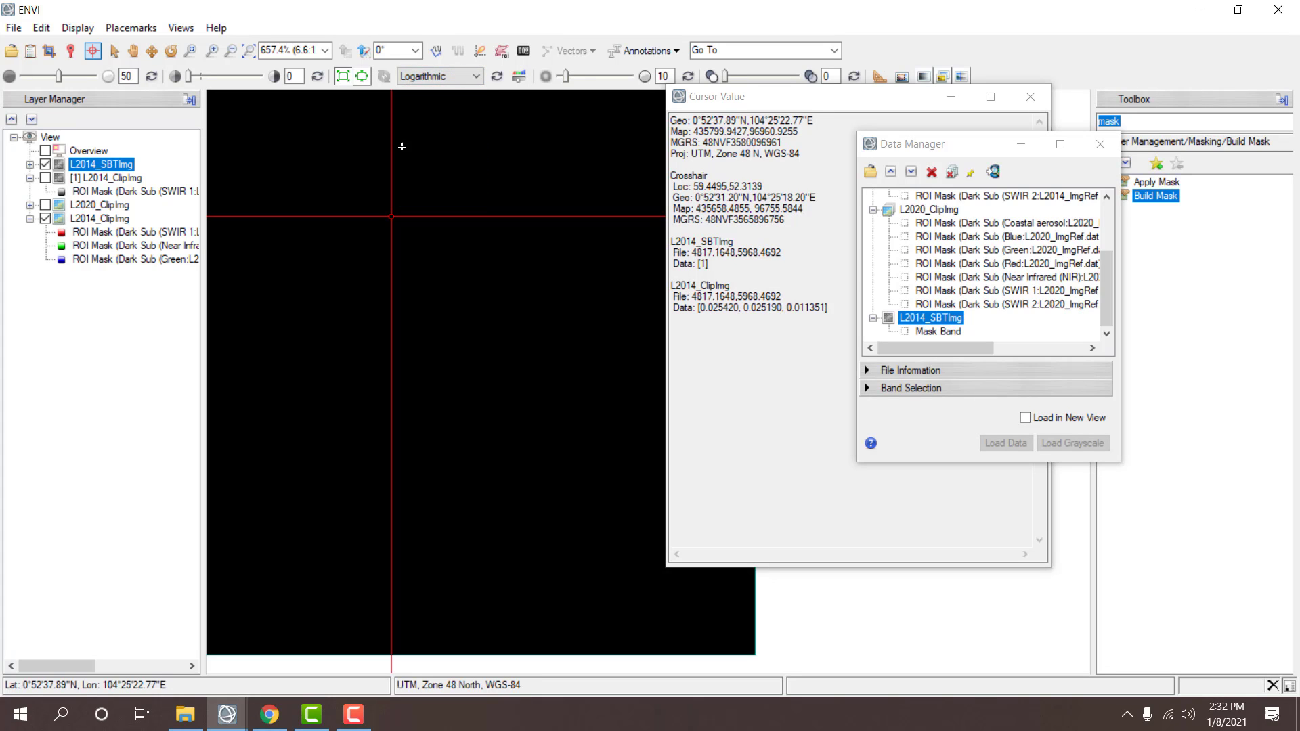
pyautogui.click(74, 30)
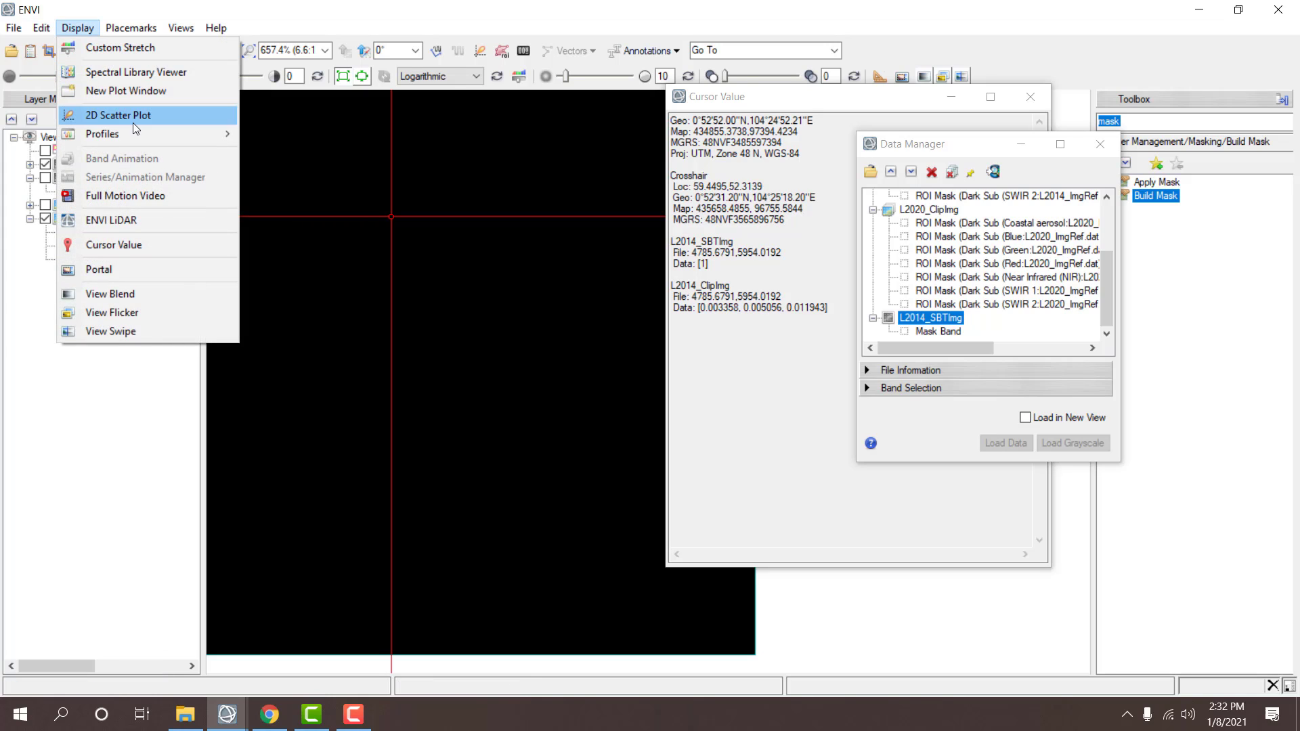
# - Remove the all-black L2014_SBTImg from the loaded data and start a new Build Mask definition on L2014_ClipImg with selected areas "Off"
pyautogui.click(29, 57)
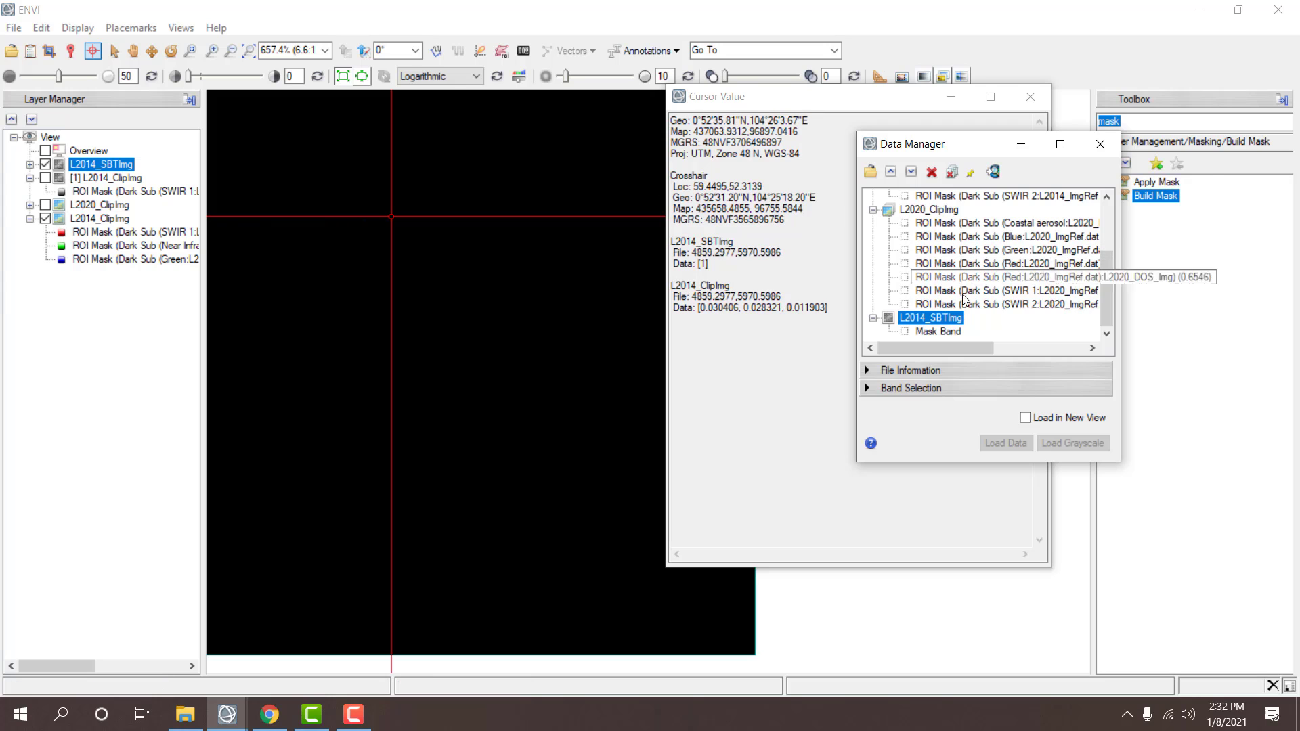
pyautogui.doubleClick(1151, 196)
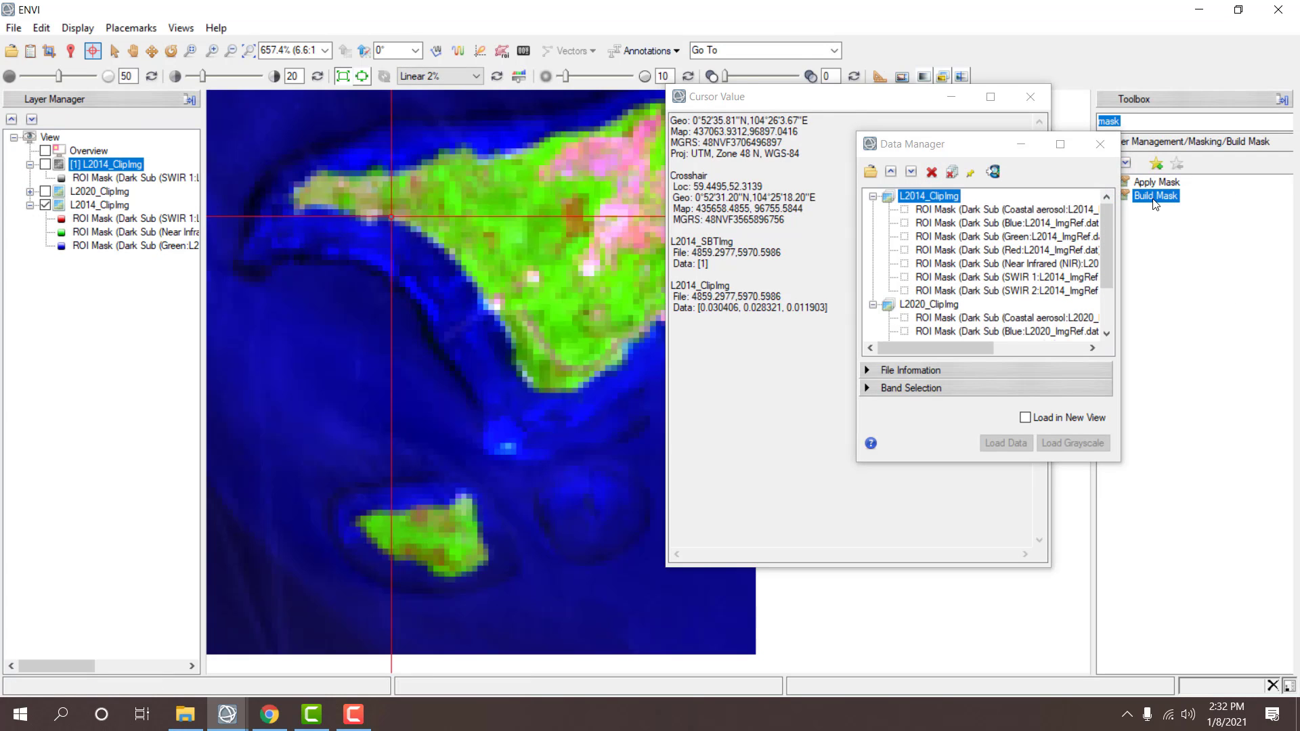
pyautogui.click(242, 165)
pyautogui.doubleClick(241, 166)
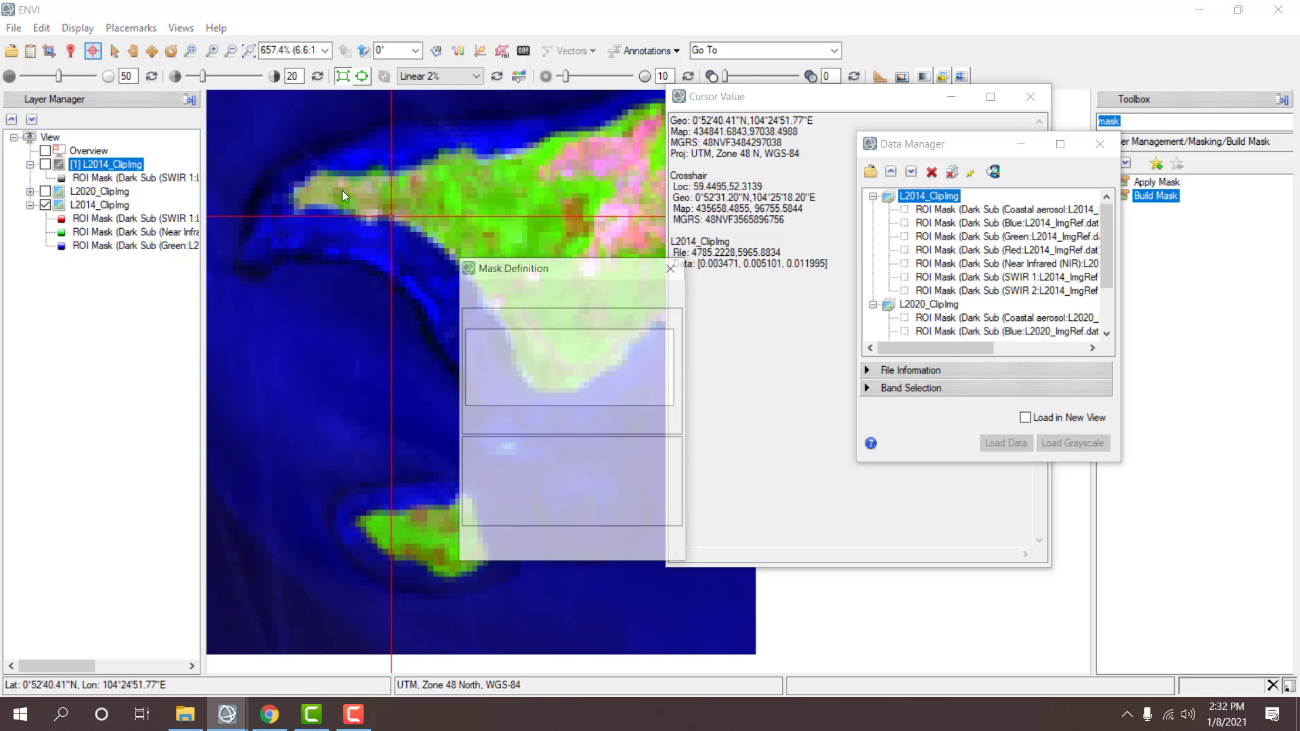
pyautogui.click(486, 293)
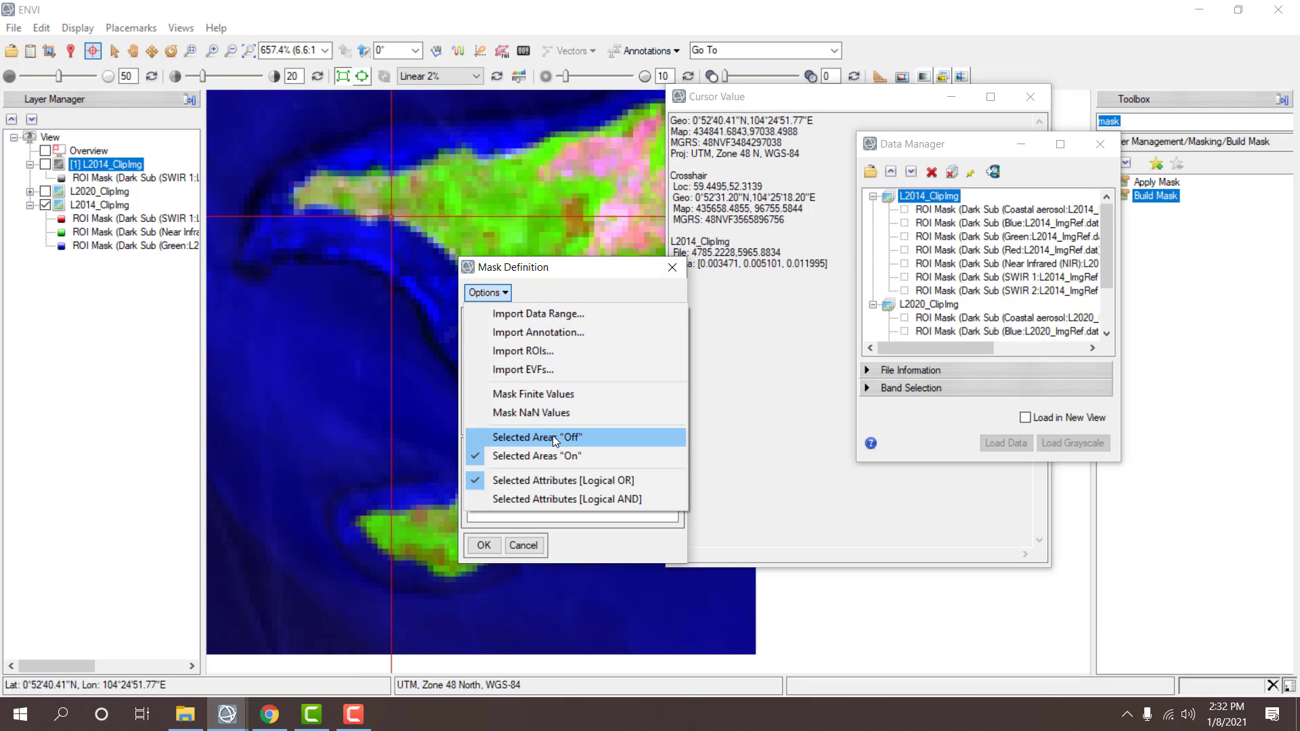
pyautogui.click(553, 437)
# - Add a data range for L2014_ClipImg with the minimum set to 0.0029 and the maximum left blank
pyautogui.click(507, 293)
pyautogui.click(520, 322)
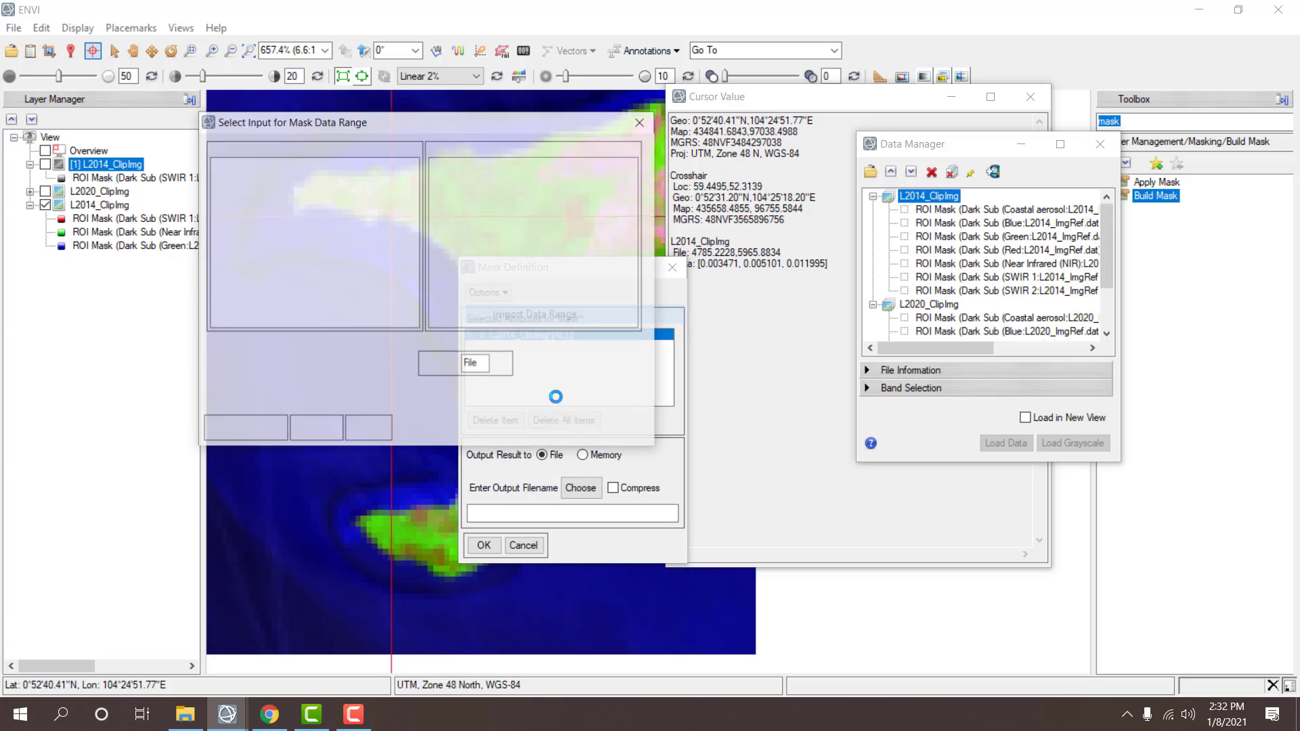
pyautogui.click(251, 165)
pyautogui.doubleClick(251, 165)
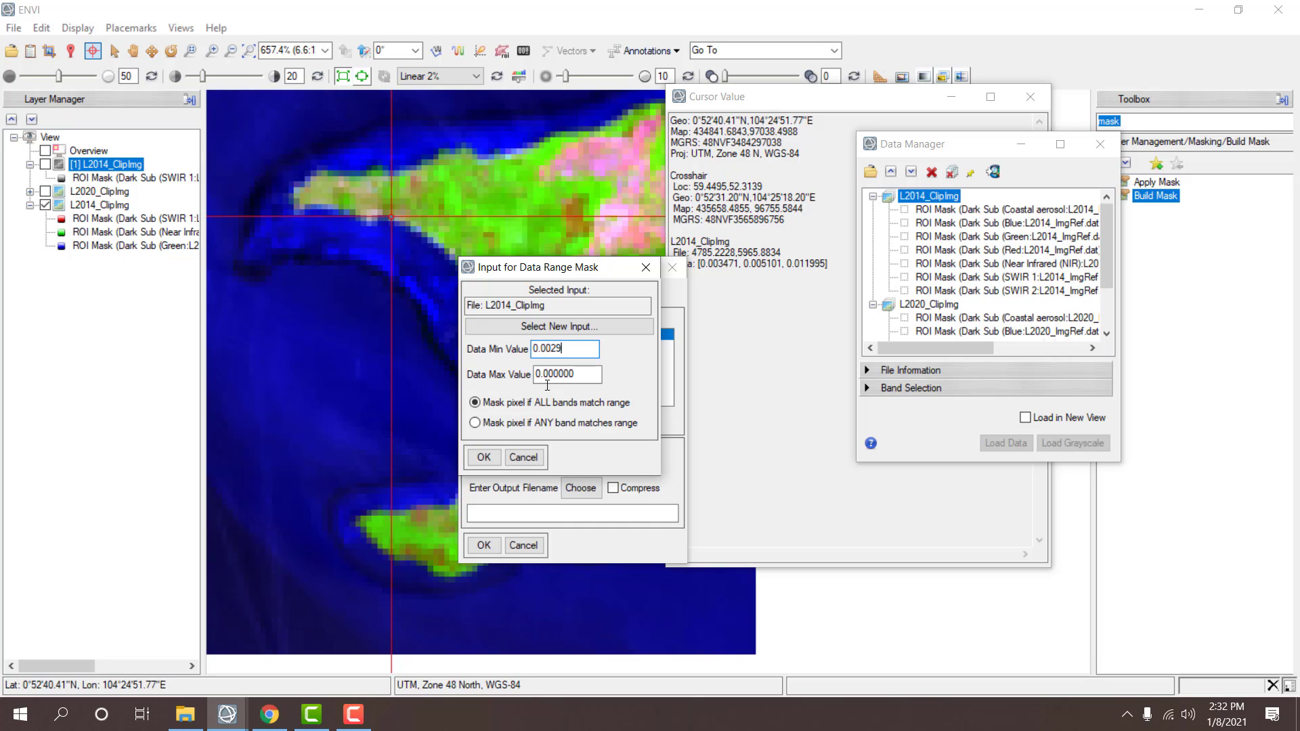
pyautogui.press('Tab')
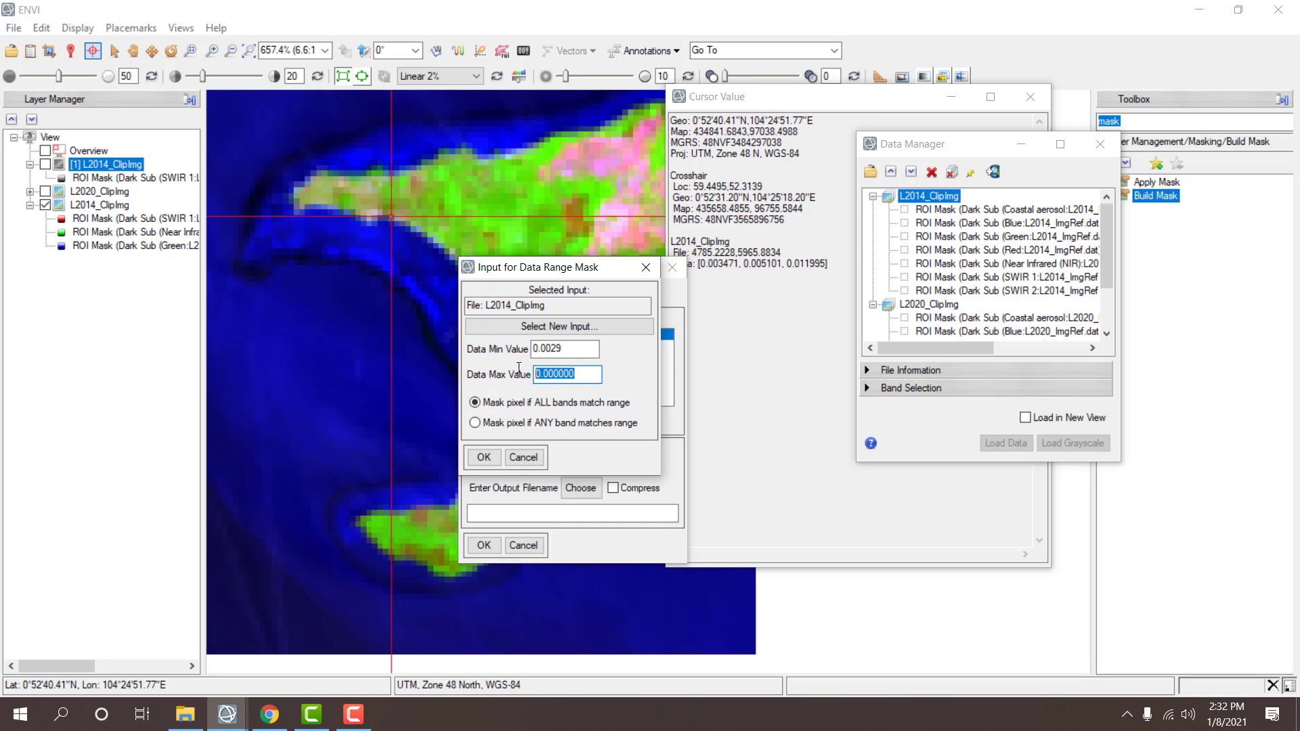
pyautogui.click(483, 459)
# - Build the mask with the open-ended 0.0029 range to L2014_SBTImg, overwriting the existing file
pyautogui.click(580, 487)
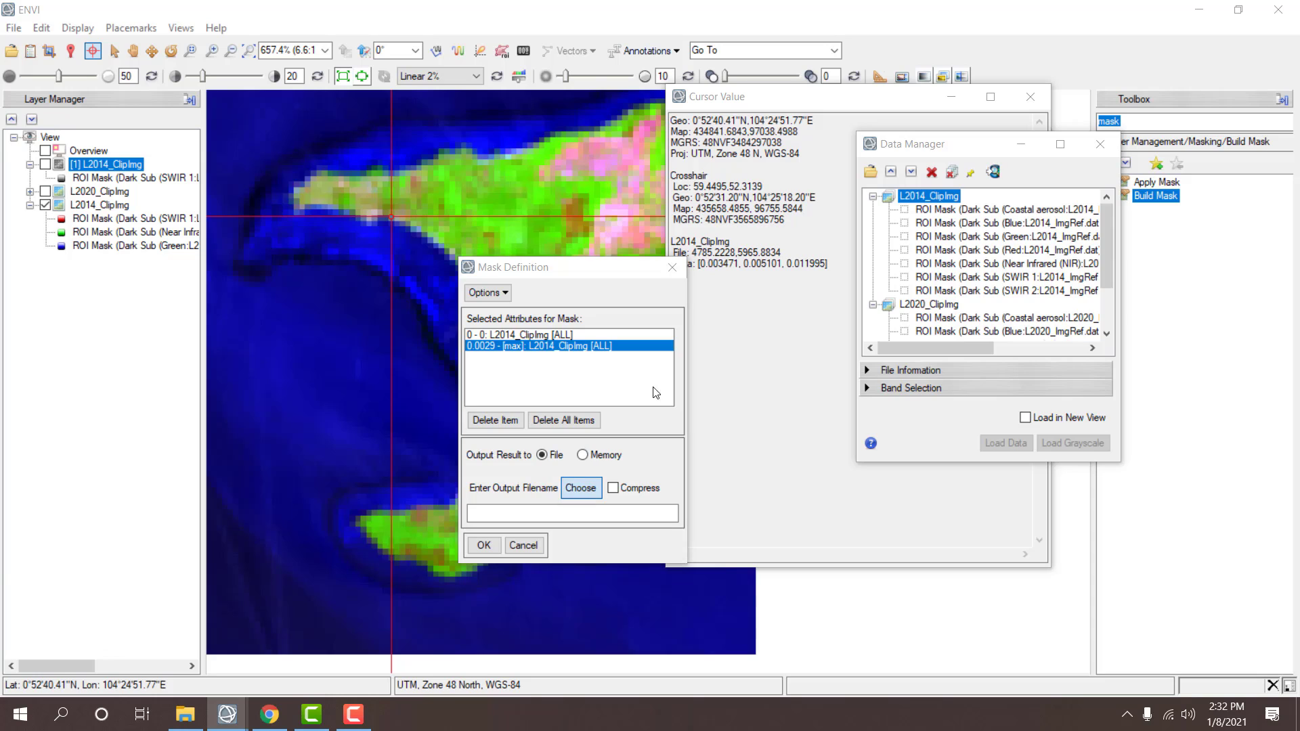
pyautogui.scroll(-1, 695, 522)
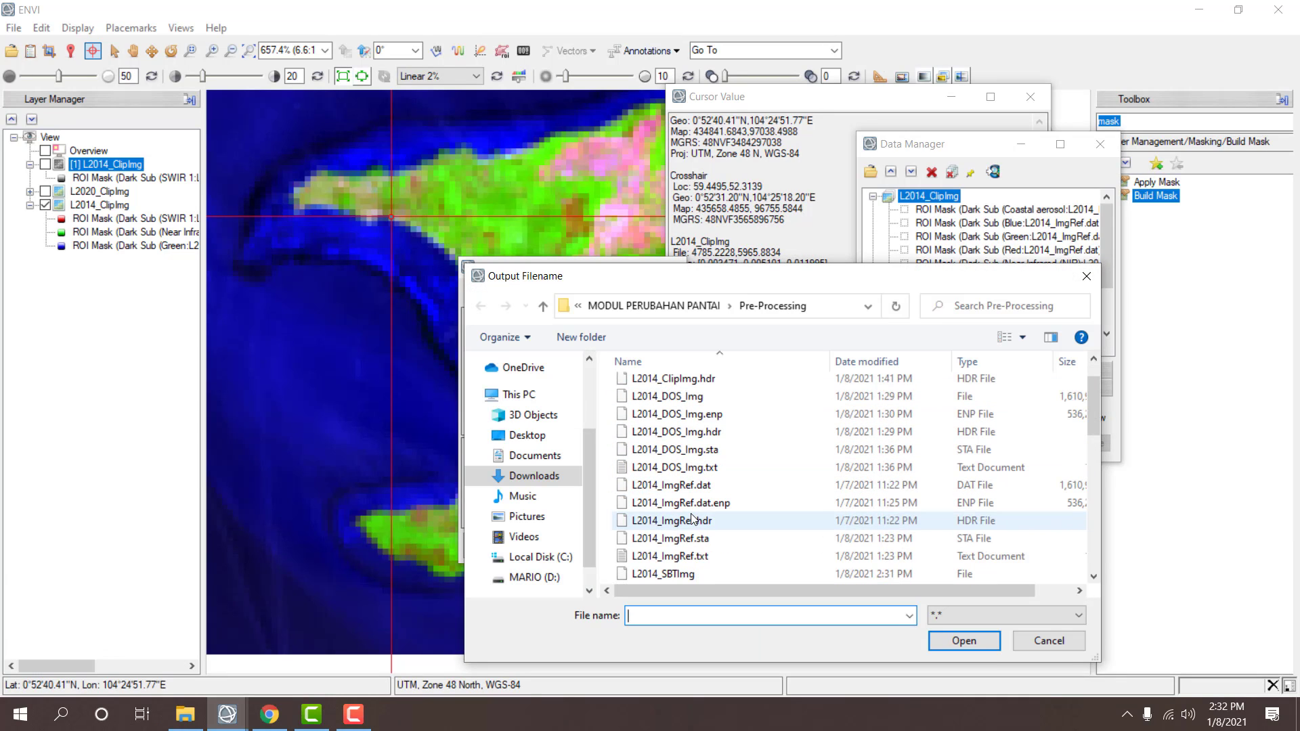
pyautogui.doubleClick(680, 574)
pyautogui.click(484, 546)
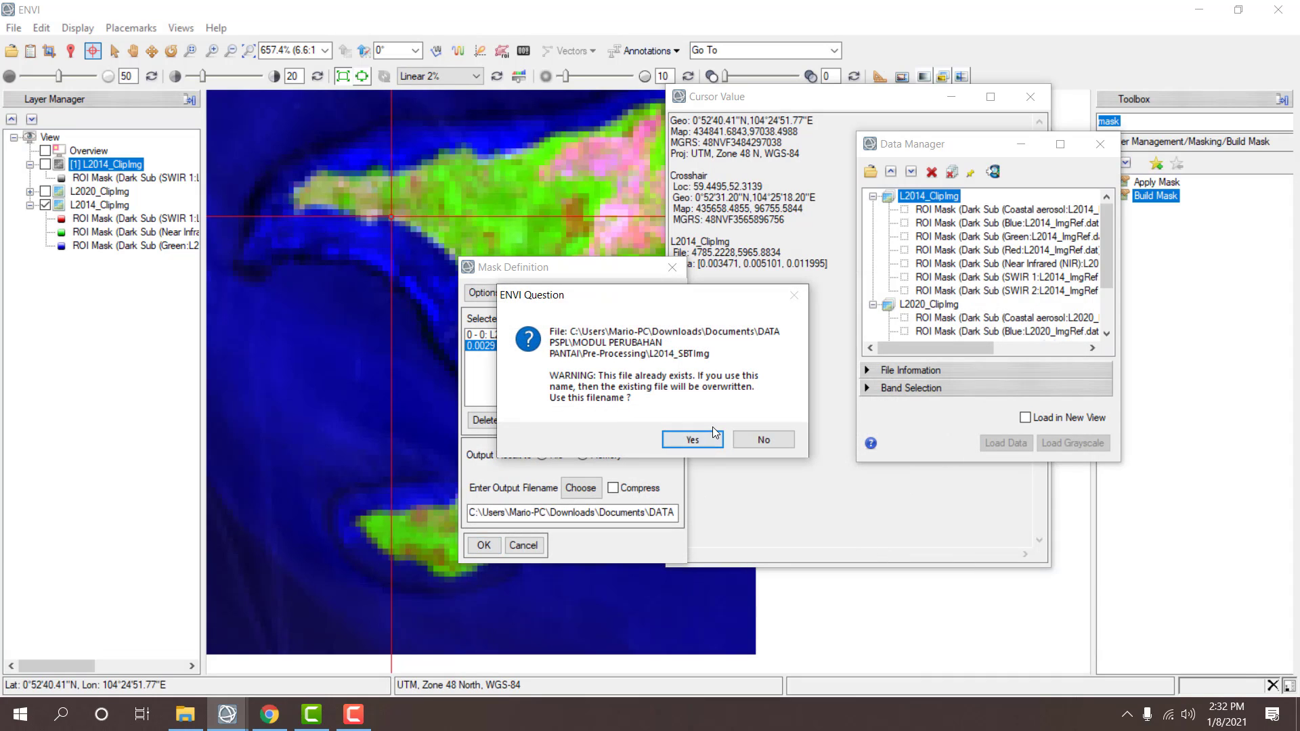
pyautogui.click(692, 440)
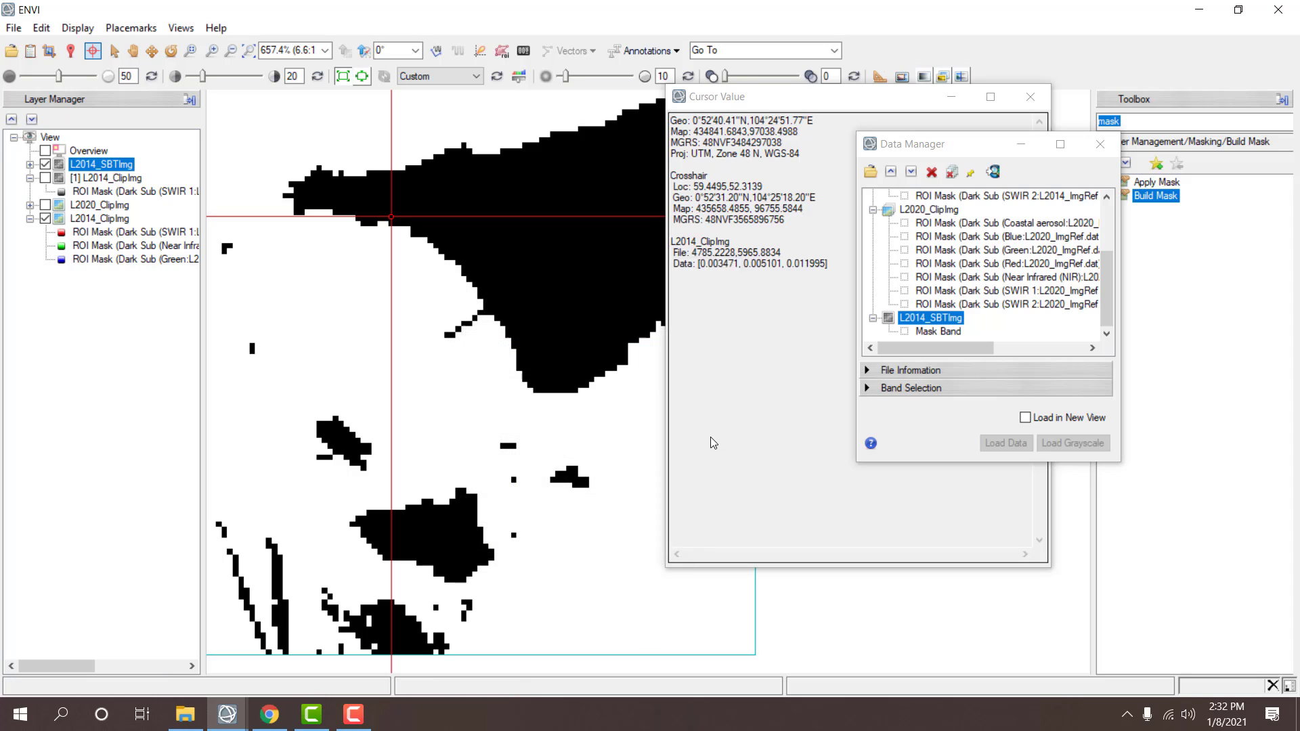
# - Compare the L2014_SBTImg mask edge with the L2014_ClipImg shoreline by repeatedly hiding and showing the mask
pyautogui.click(46, 165)
pyautogui.scroll(-3, 528, 347)
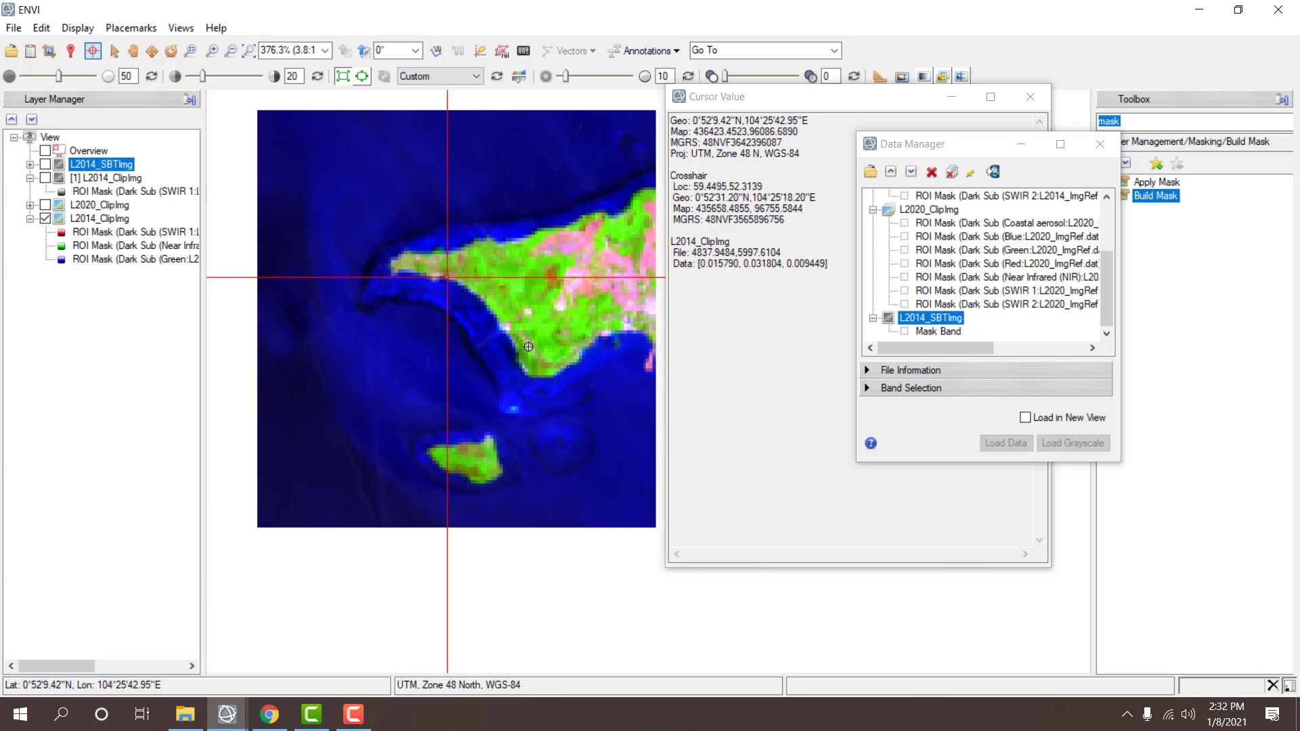
pyautogui.scroll(6, 528, 346)
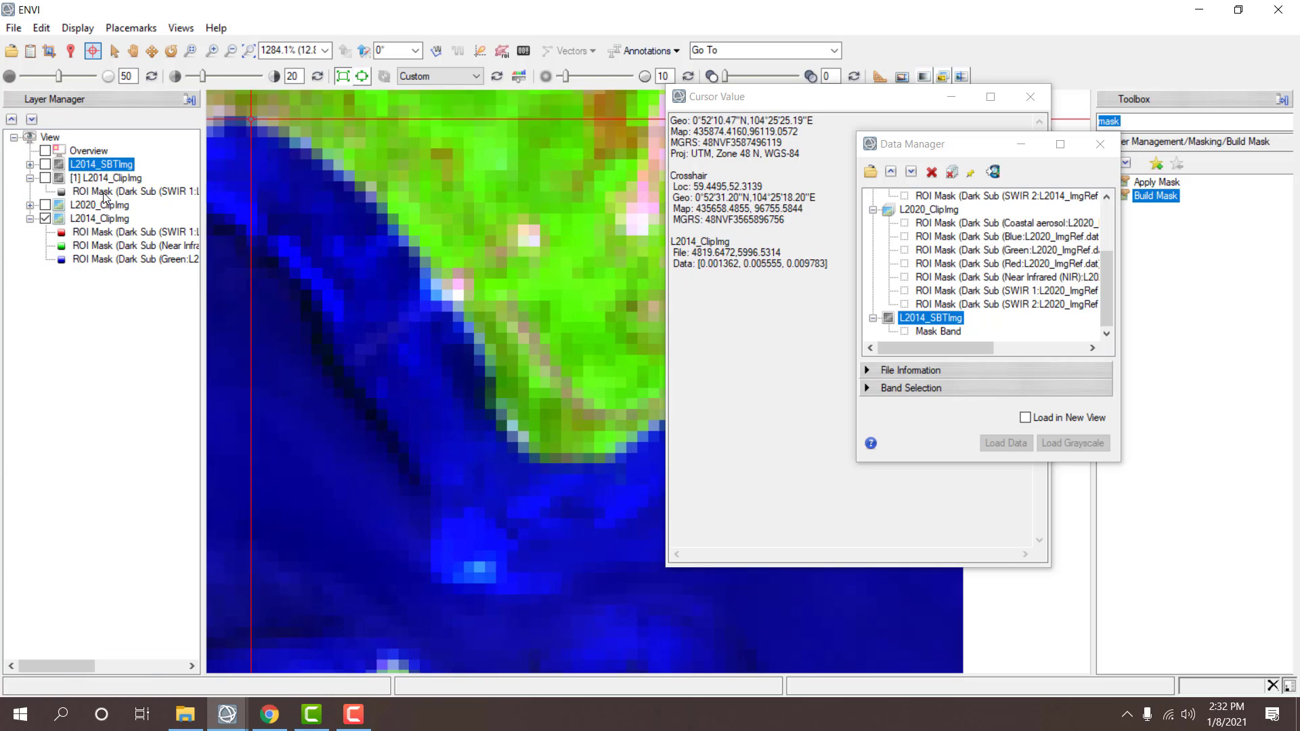
pyautogui.click(45, 164)
pyautogui.click(45, 164)
pyautogui.click(46, 164)
pyautogui.click(45, 165)
pyautogui.click(45, 164)
pyautogui.click(46, 164)
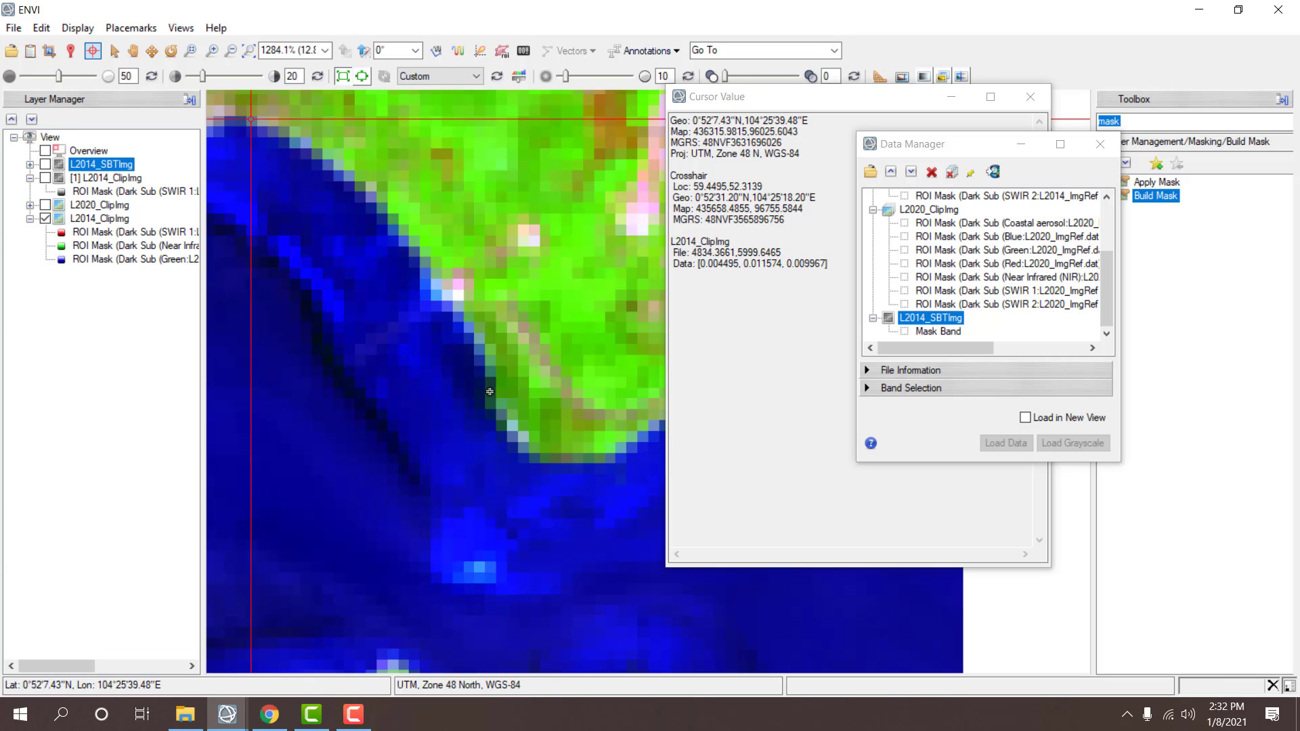
# - Mark a shoreline pixel on L2014_ClipImg with the crosshair and check it against the L2014_SBTImg mask
pyautogui.click(489, 385)
pyautogui.click(45, 165)
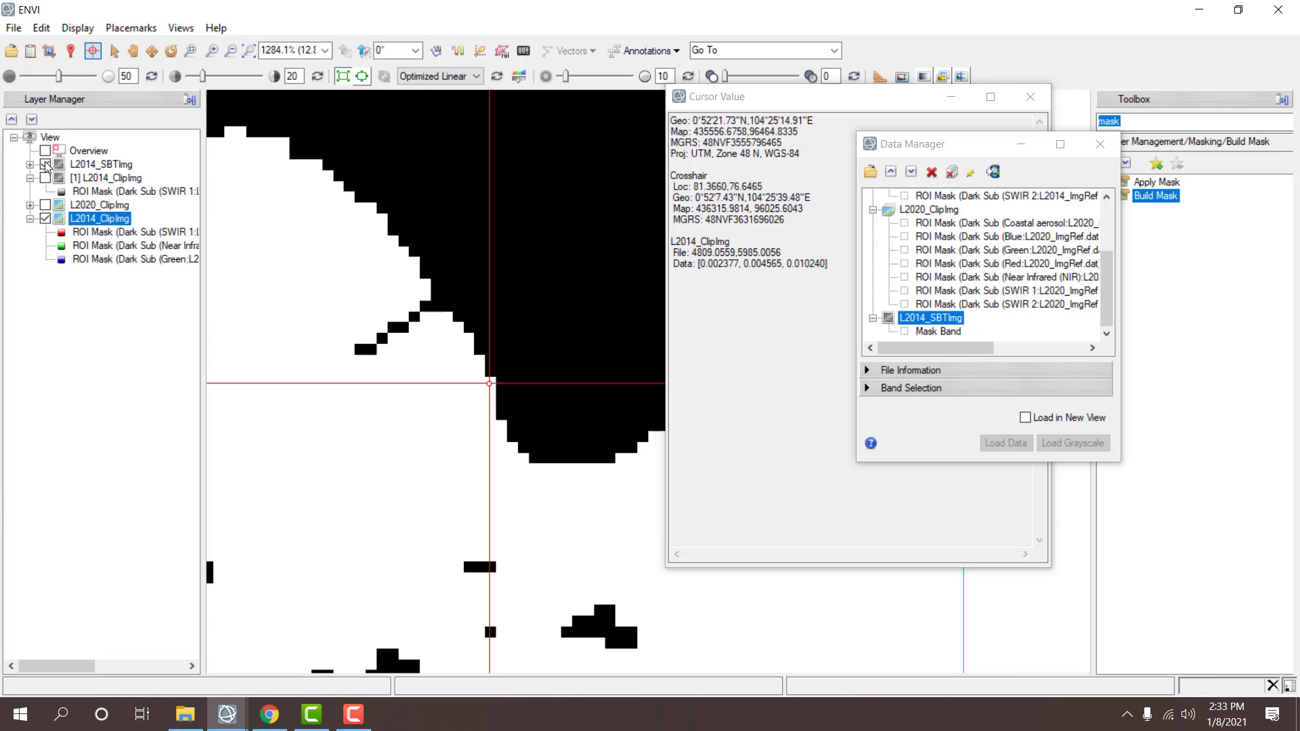
pyautogui.click(45, 164)
pyautogui.click(45, 164)
pyautogui.click(46, 165)
pyautogui.click(45, 164)
pyautogui.click(45, 165)
pyautogui.click(45, 164)
pyautogui.click(46, 164)
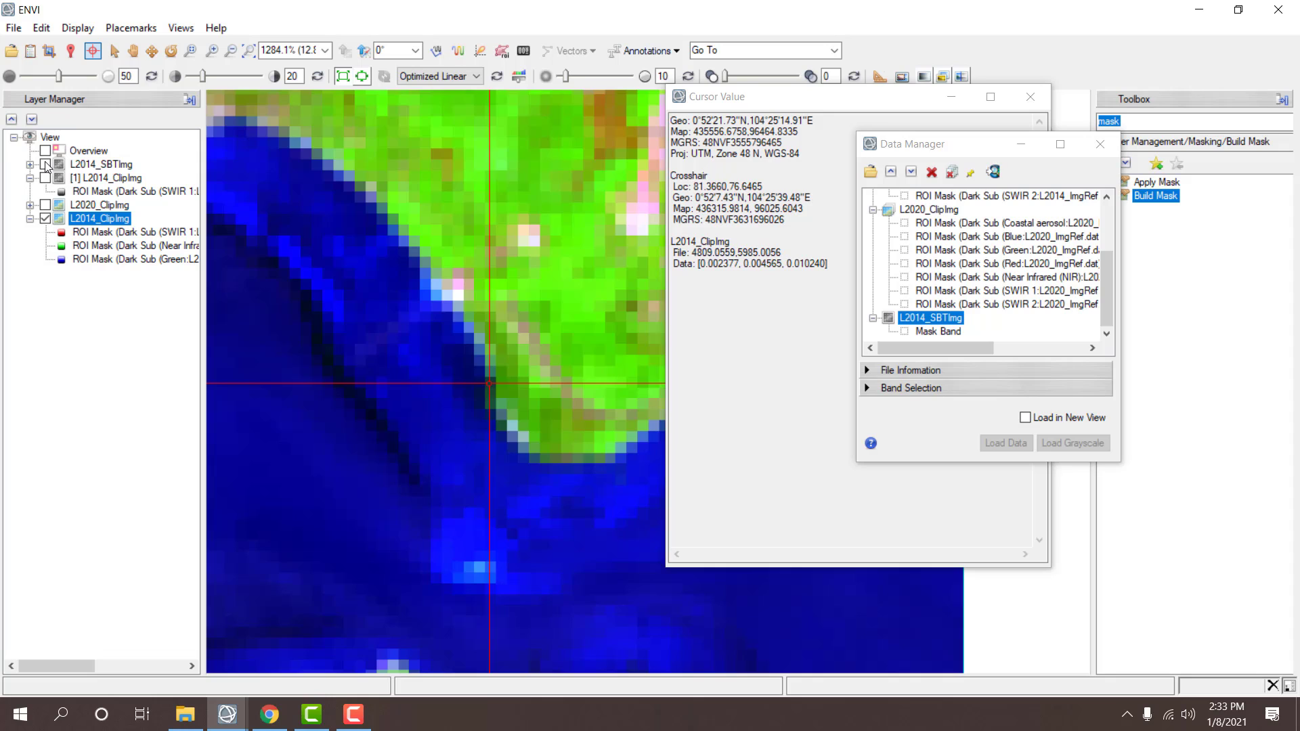
pyautogui.click(45, 165)
pyautogui.click(46, 165)
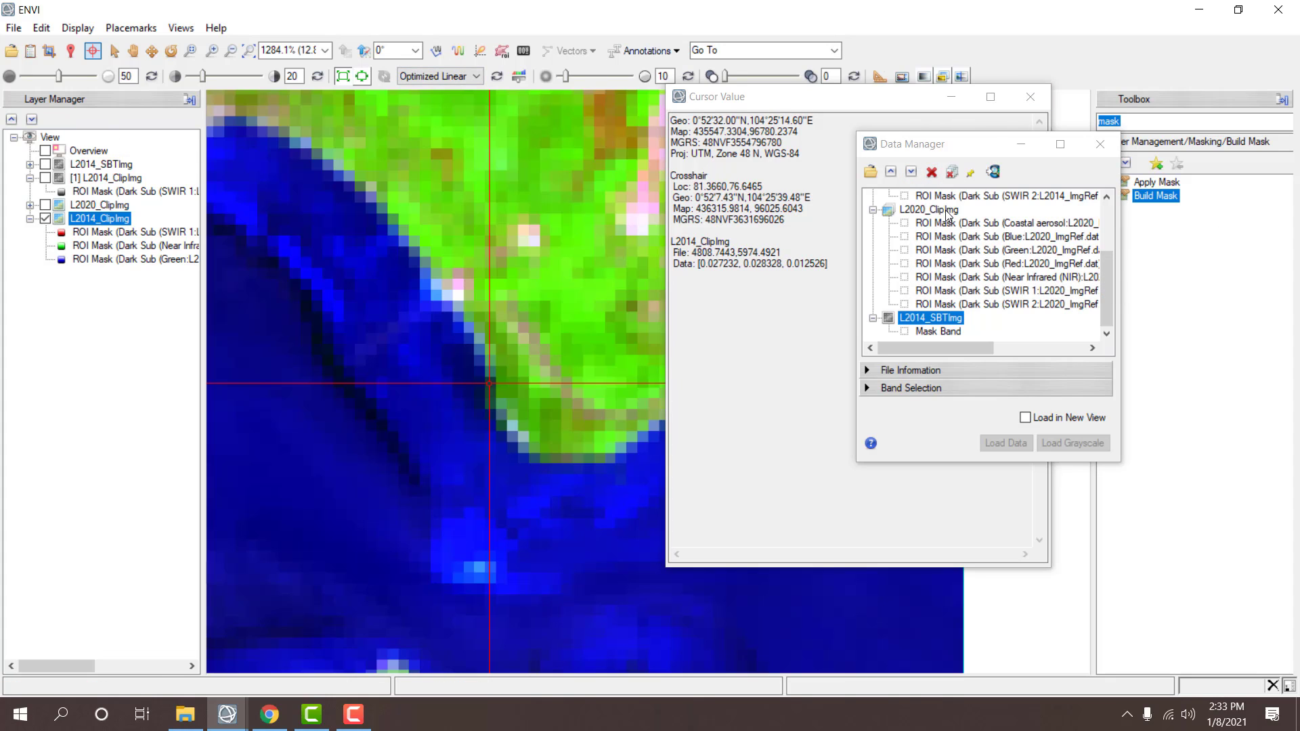
# - Remove L2014_SBTImg from the loaded data and start a new Build Mask definition on L2014_ClipImg with selected areas "Off"
pyautogui.click(931, 174)
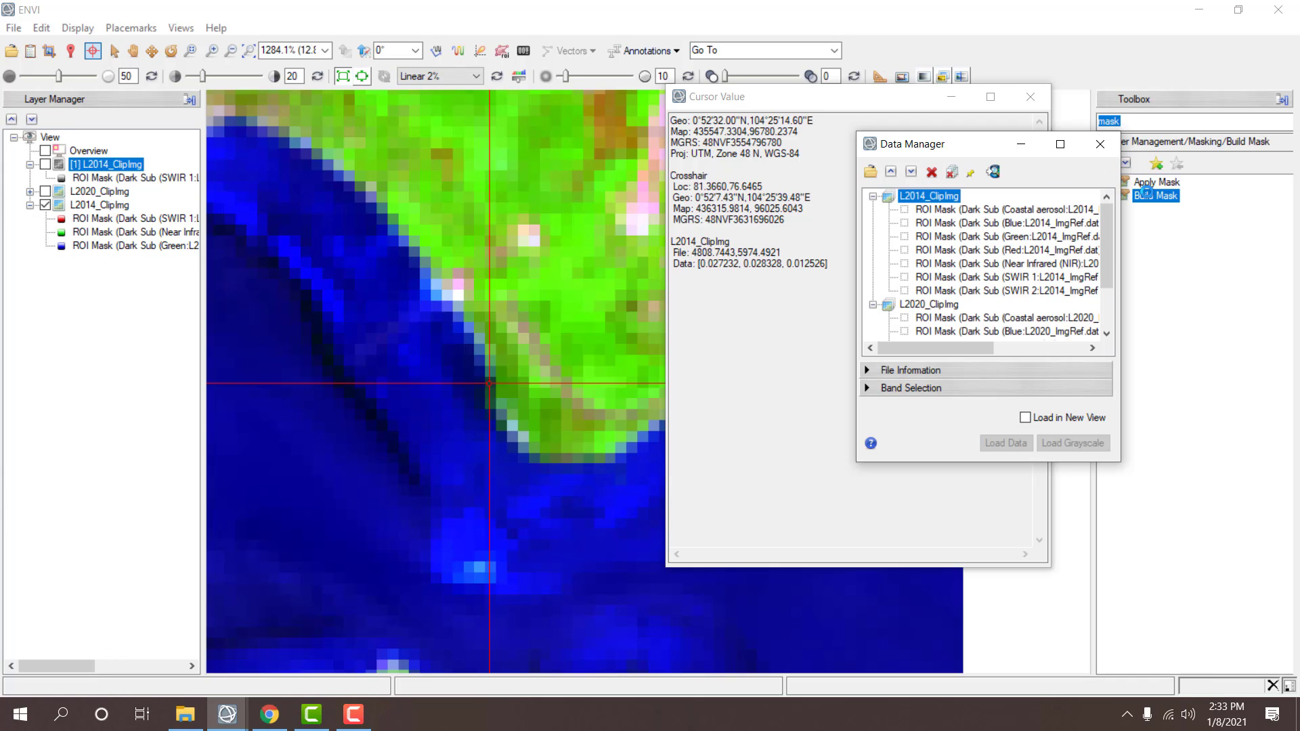
pyautogui.doubleClick(1150, 197)
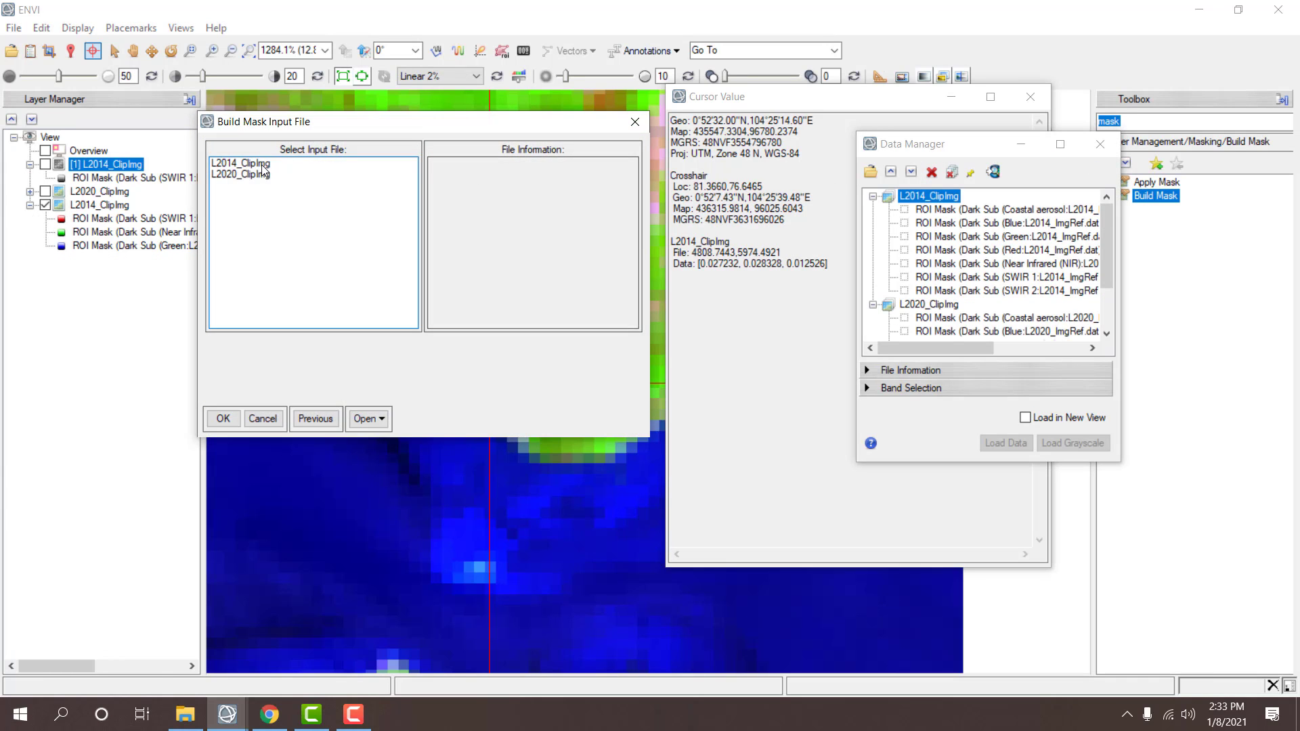
pyautogui.doubleClick(262, 165)
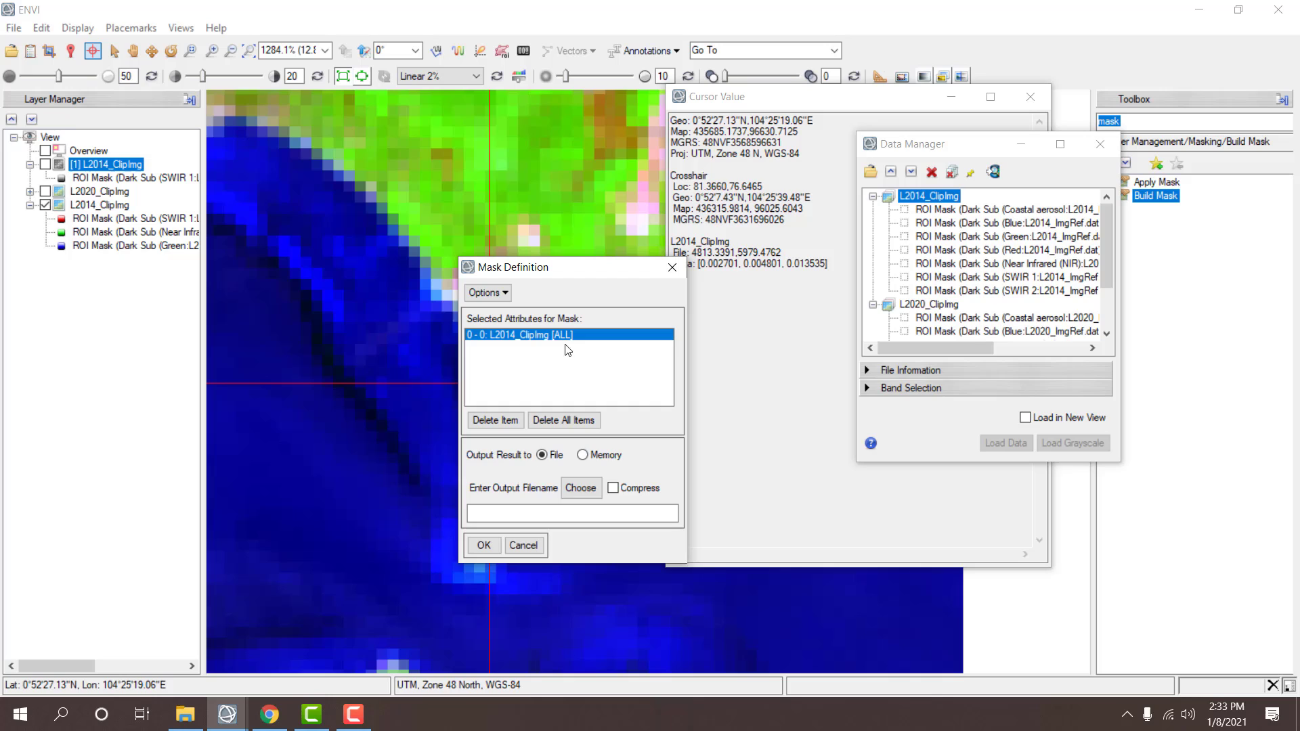
pyautogui.click(487, 293)
pyautogui.click(538, 439)
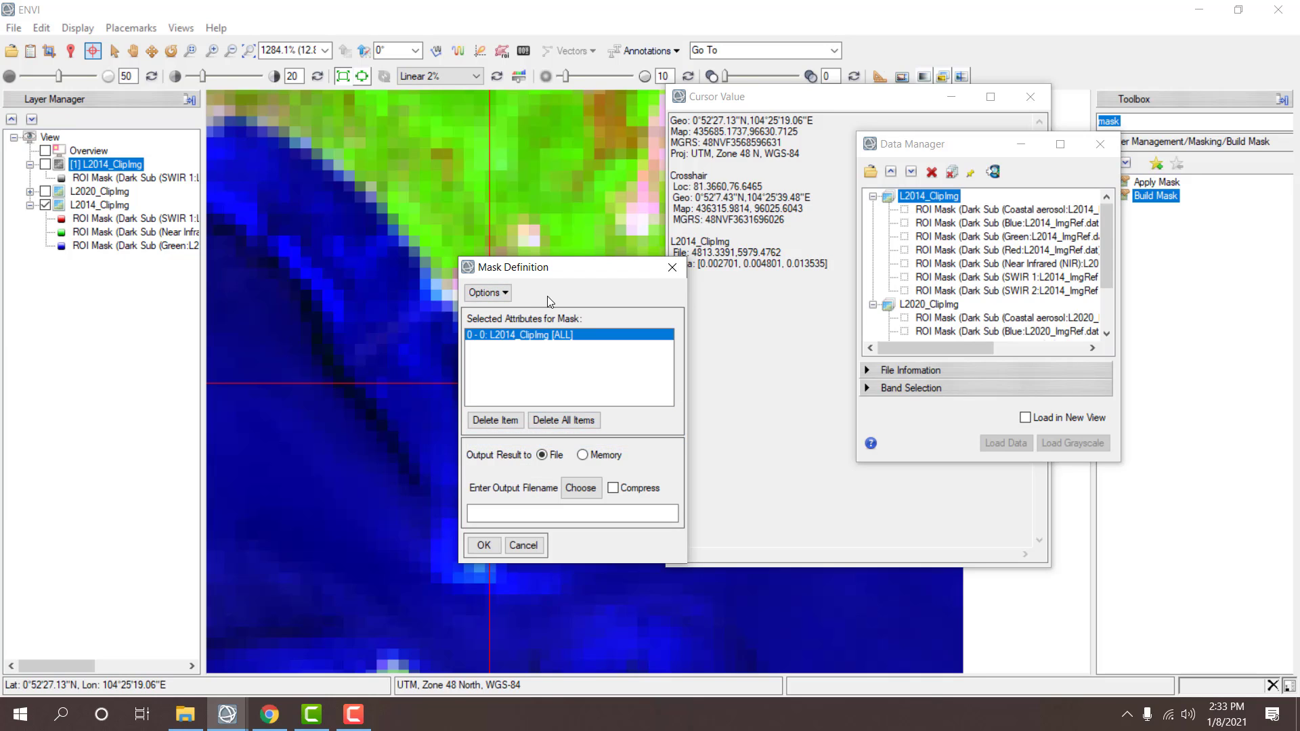
# - Add a data range for L2014_ClipImg with the minimum set to 0.0028 and the maximum left blank
pyautogui.click(487, 292)
pyautogui.click(514, 313)
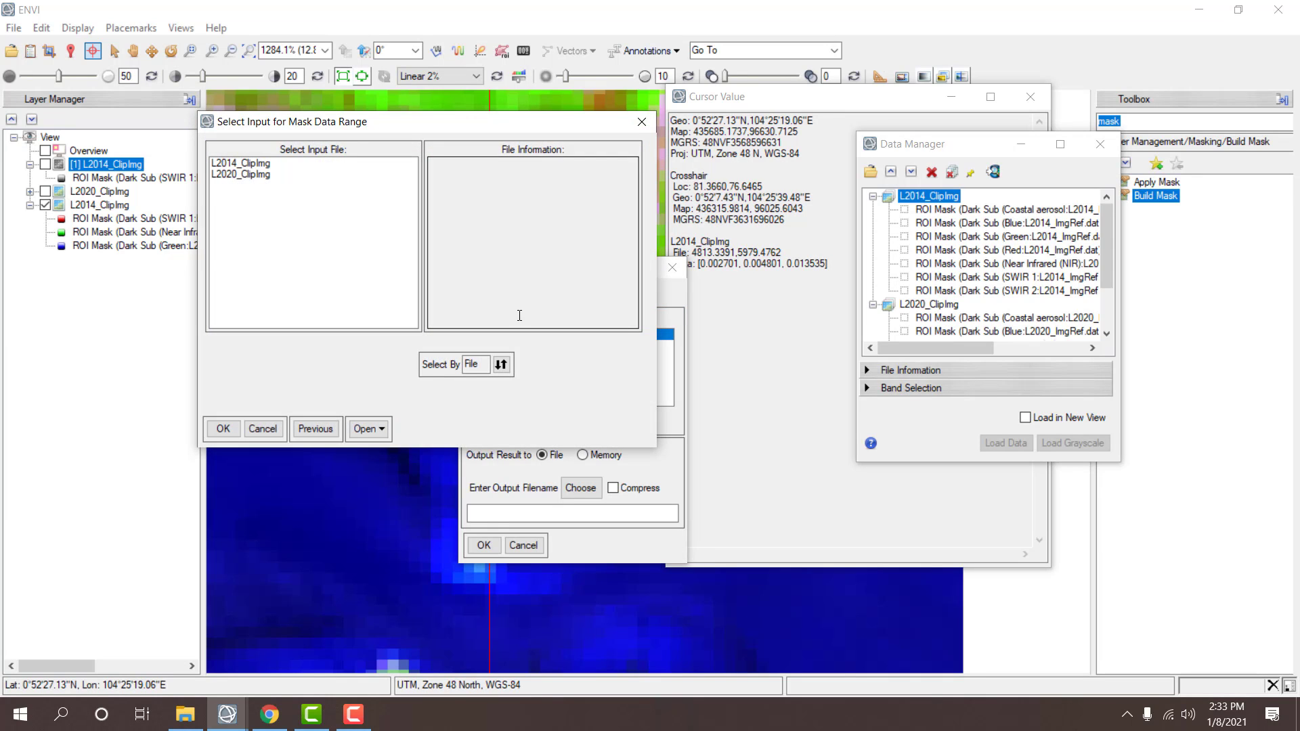
pyautogui.doubleClick(245, 164)
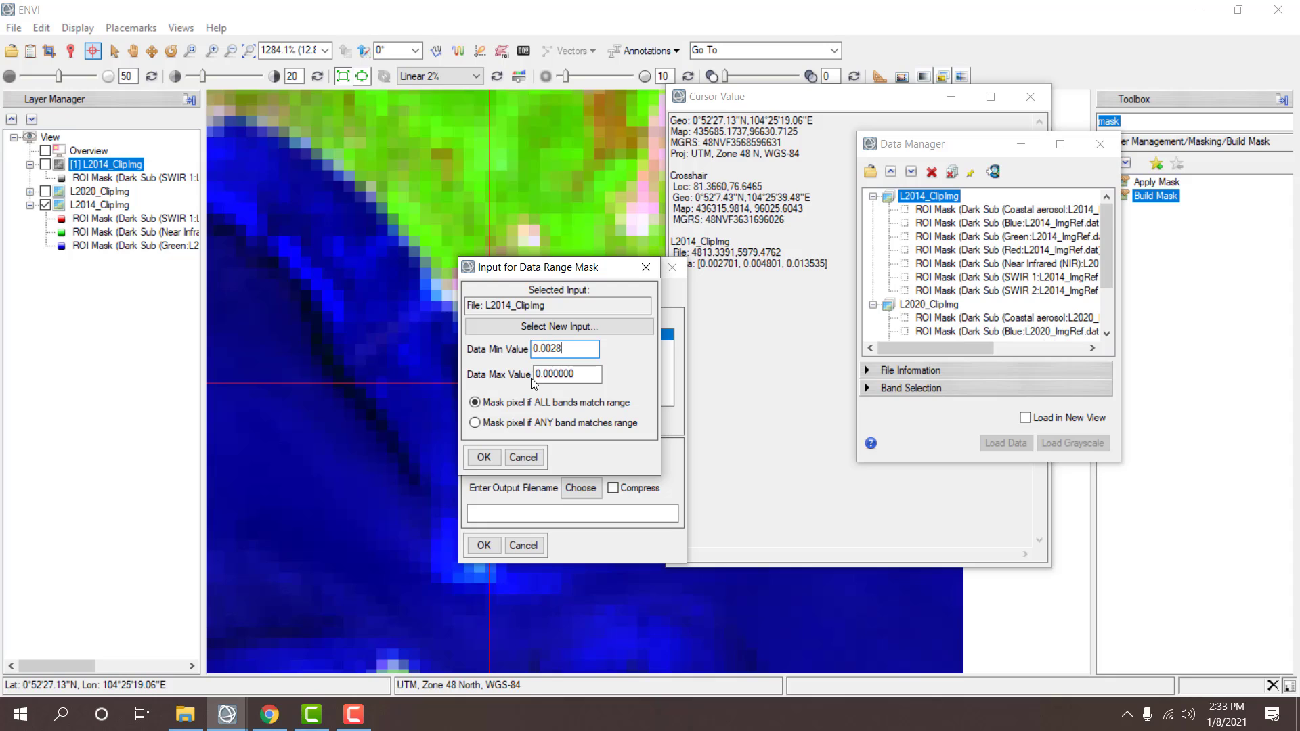
pyautogui.moveTo(575, 374); pyautogui.dragTo(549, 374)
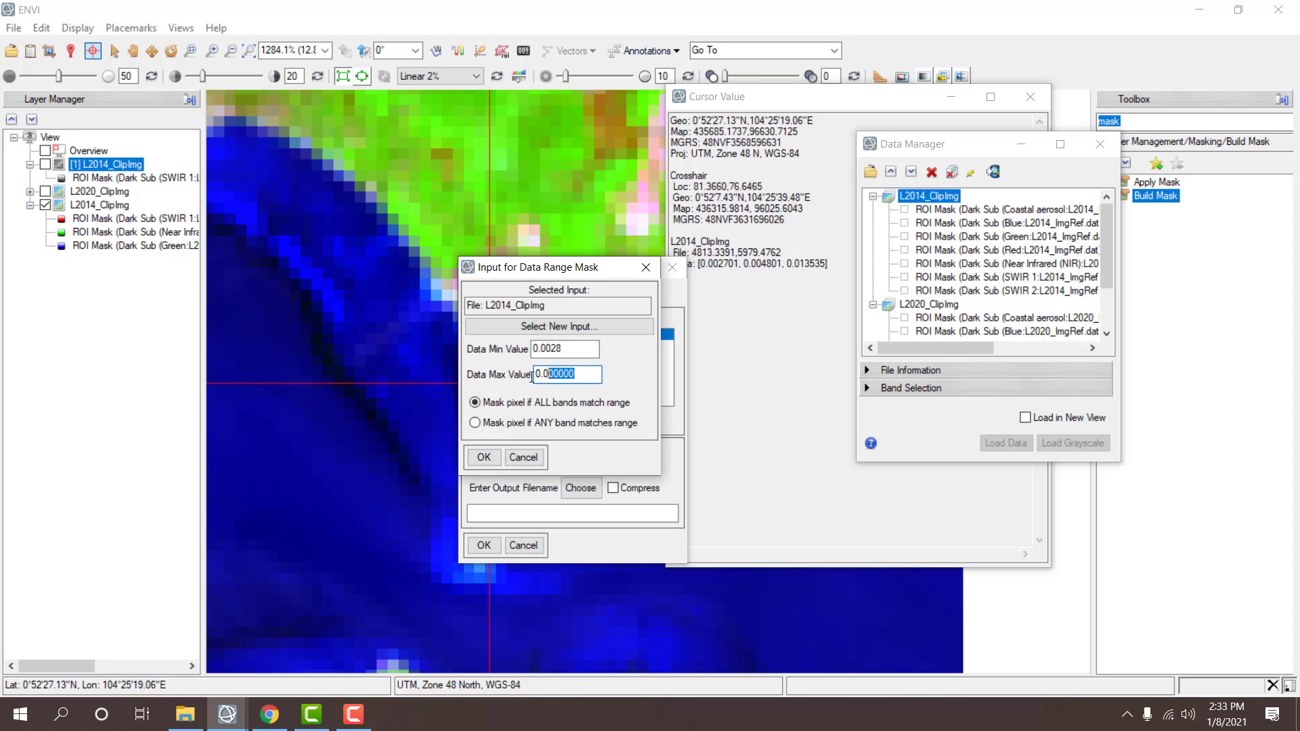
pyautogui.click(484, 457)
# - Build the mask with the open-ended 0.0028 range to L2014_SBTImg, overwriting the existing file
pyautogui.click(581, 488)
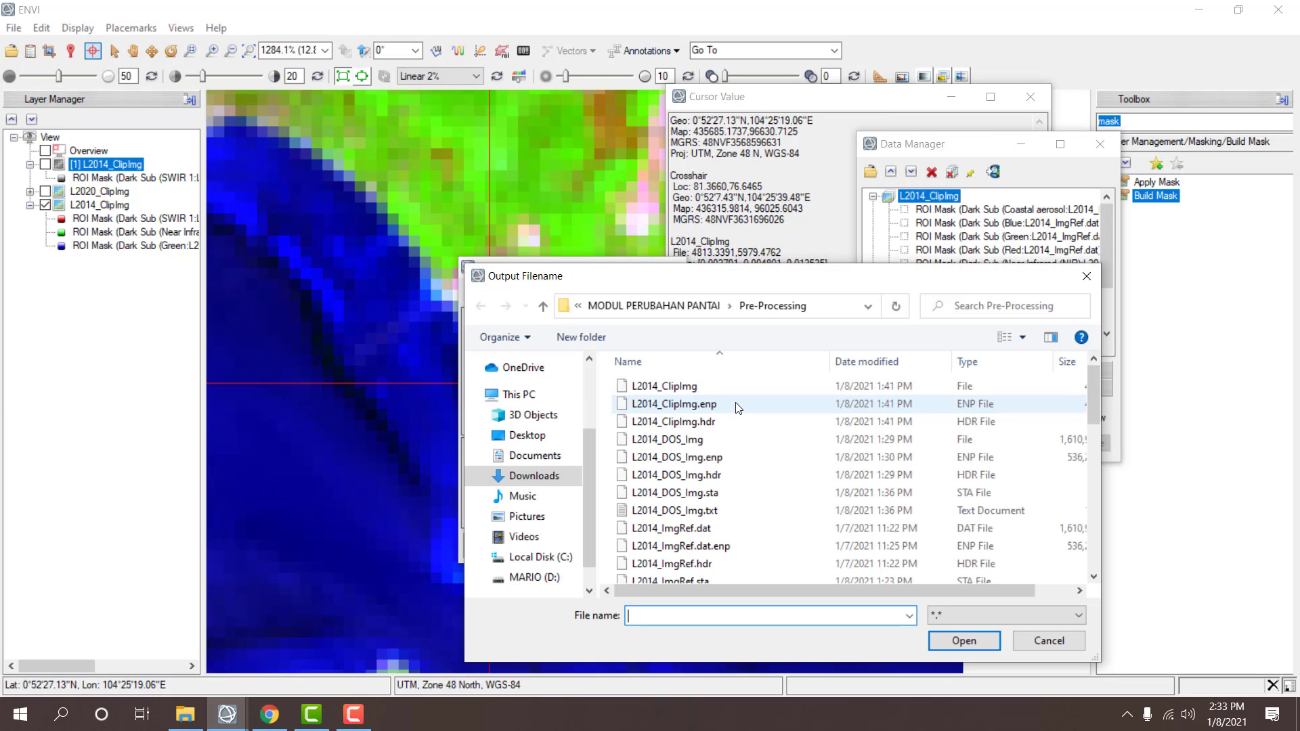
pyautogui.scroll(-1, 738, 408)
pyautogui.click(674, 575)
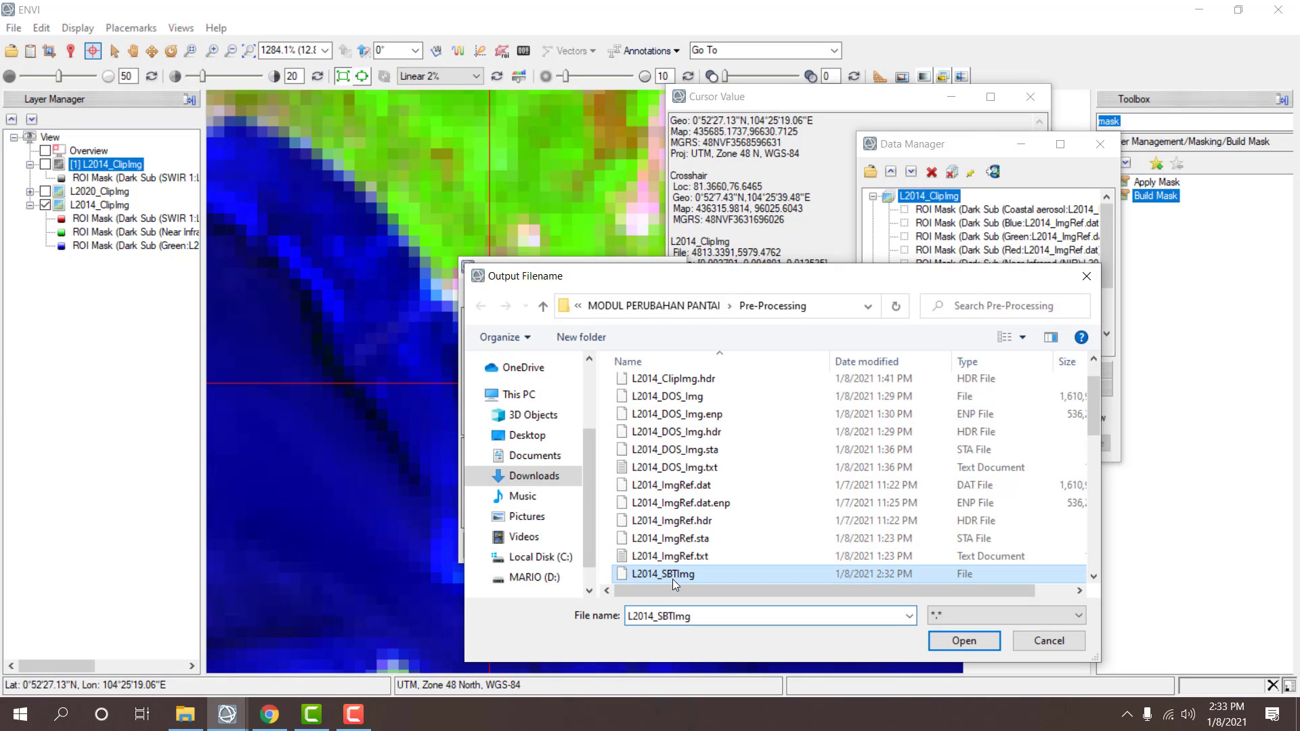
pyautogui.doubleClick(673, 579)
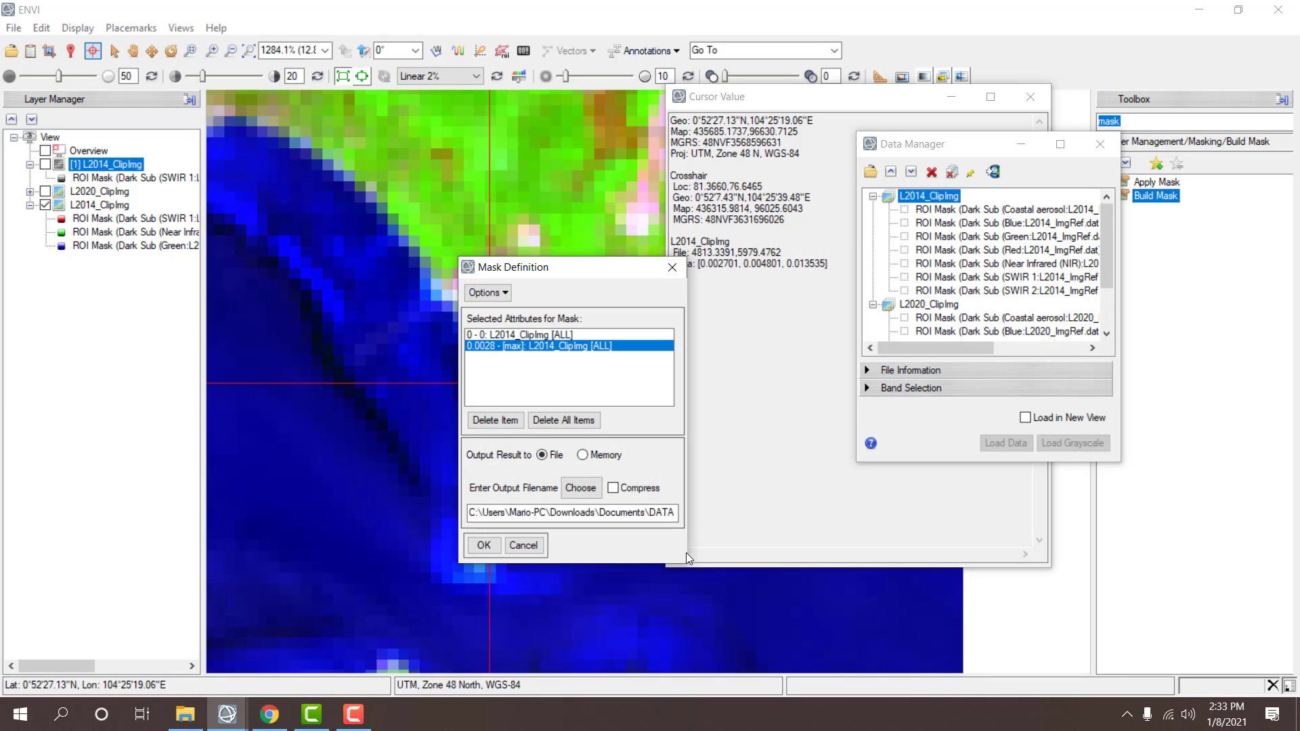
pyautogui.click(498, 546)
pyautogui.click(718, 444)
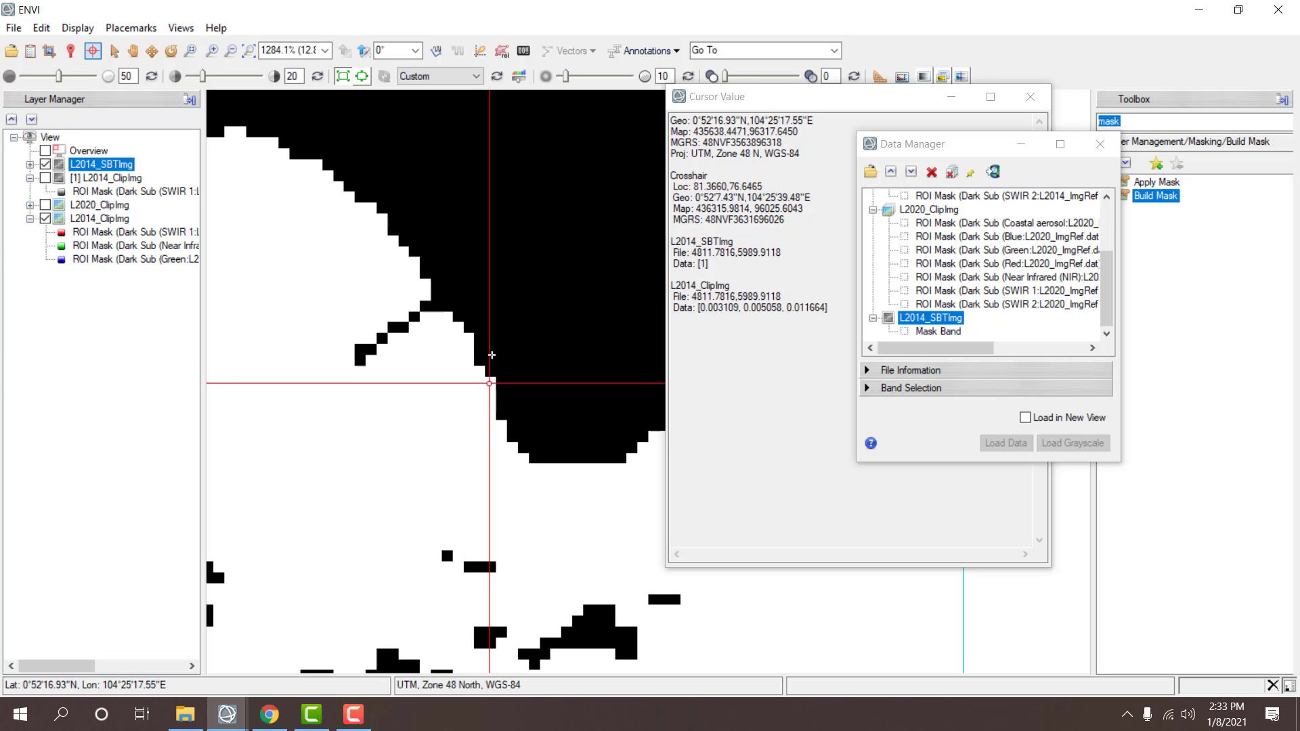
# - Examine the whole 0.0028 mask, including stray patches, and compare its land edge with the L2014_ClipImg shoreline
pyautogui.scroll(2, 613, 313)
pyautogui.scroll(-3, 614, 313)
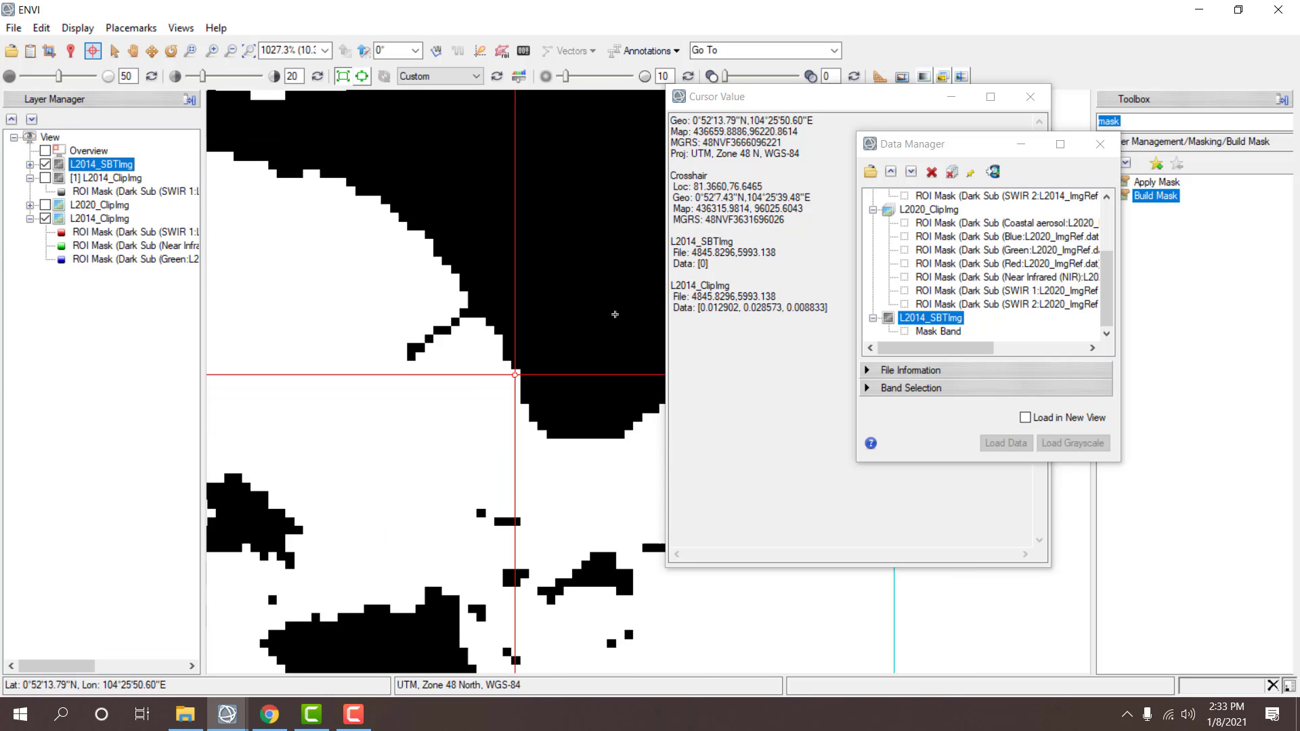
pyautogui.scroll(-2, 615, 314)
pyautogui.scroll(-3, 549, 264)
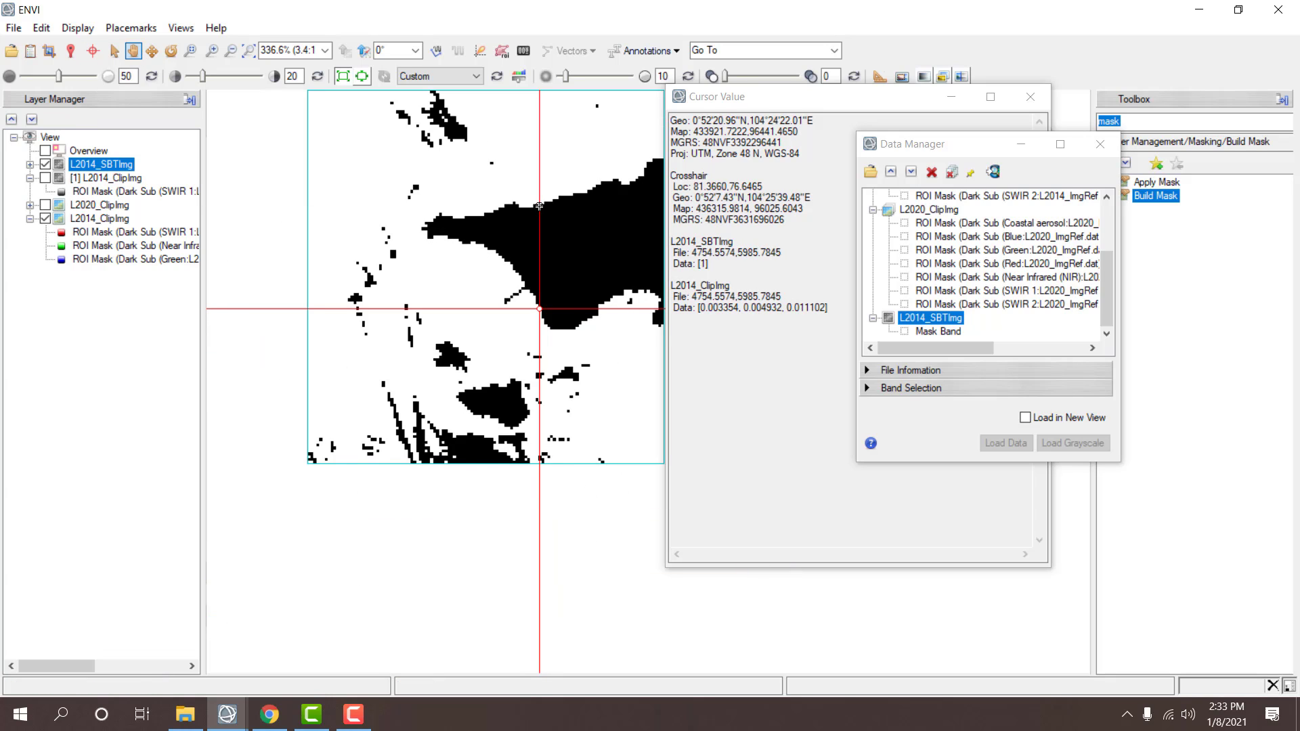
pyautogui.moveTo(545, 268); pyautogui.dragTo(431, 248)
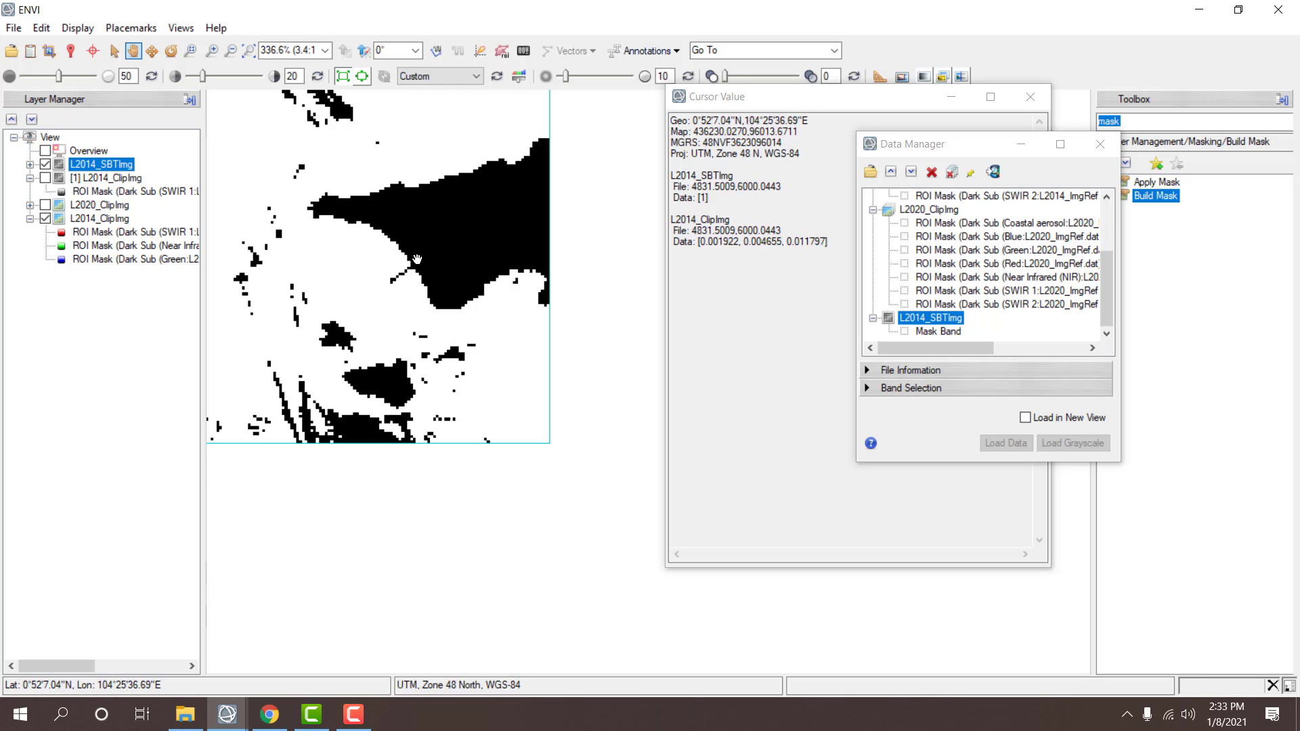
pyautogui.scroll(5, 417, 260)
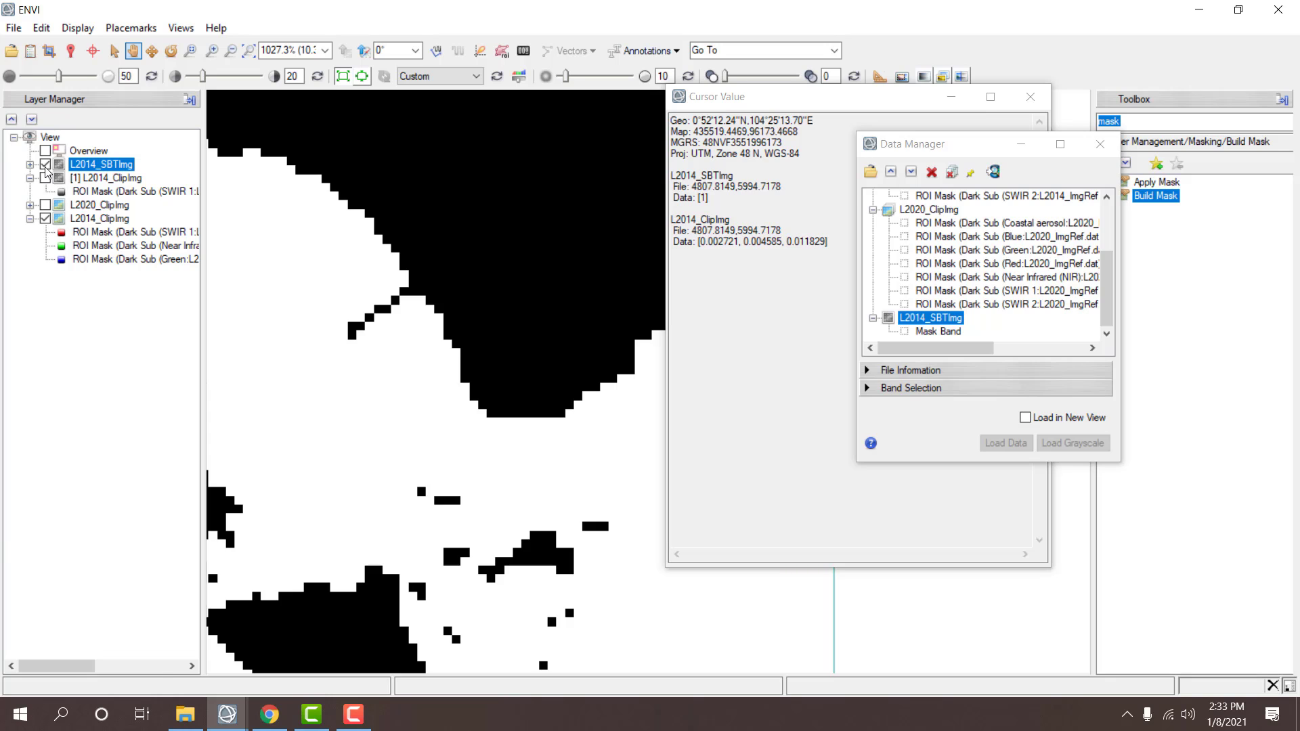
pyautogui.click(45, 166)
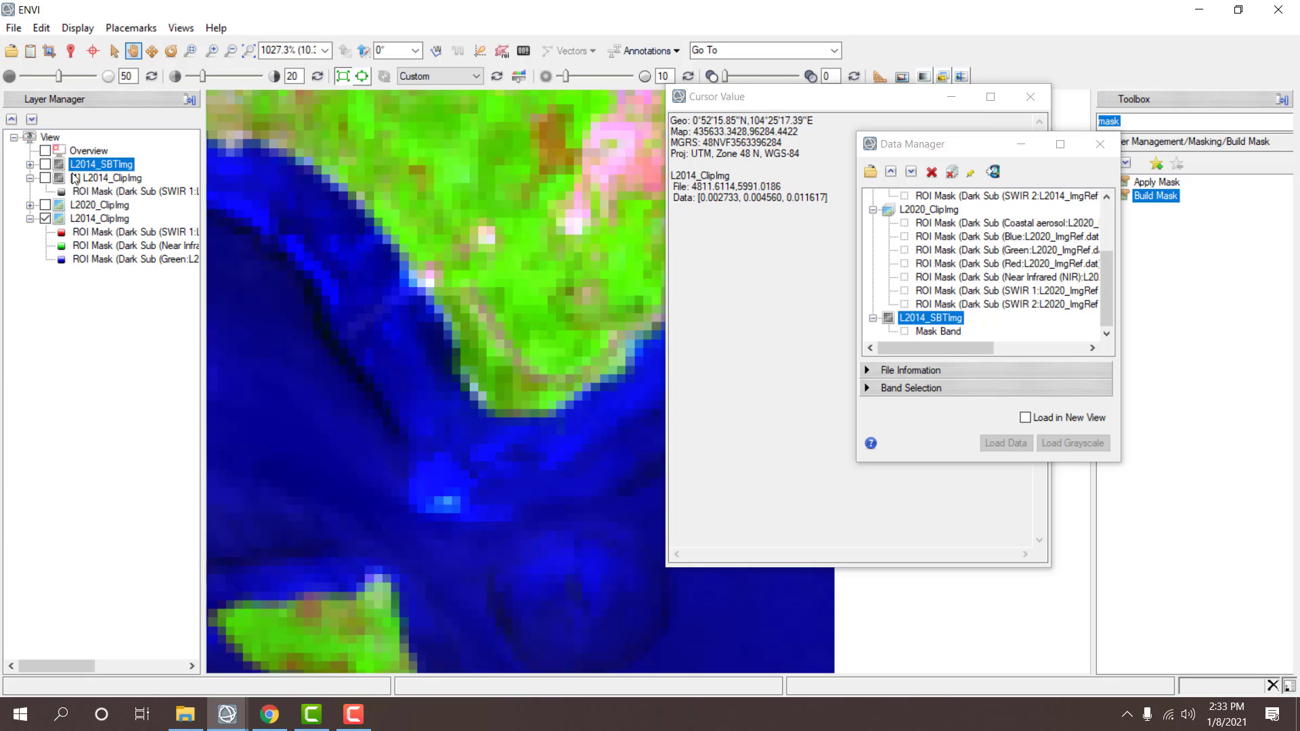
pyautogui.click(45, 165)
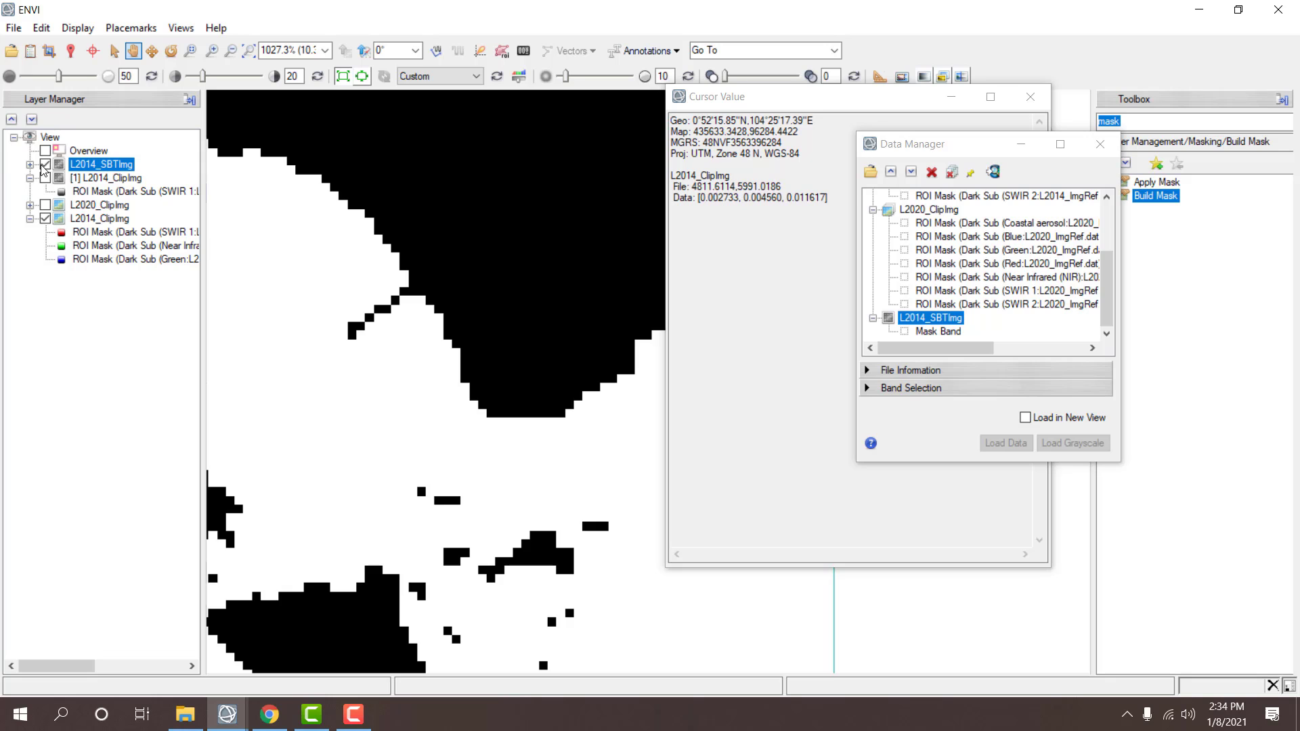
pyautogui.click(45, 165)
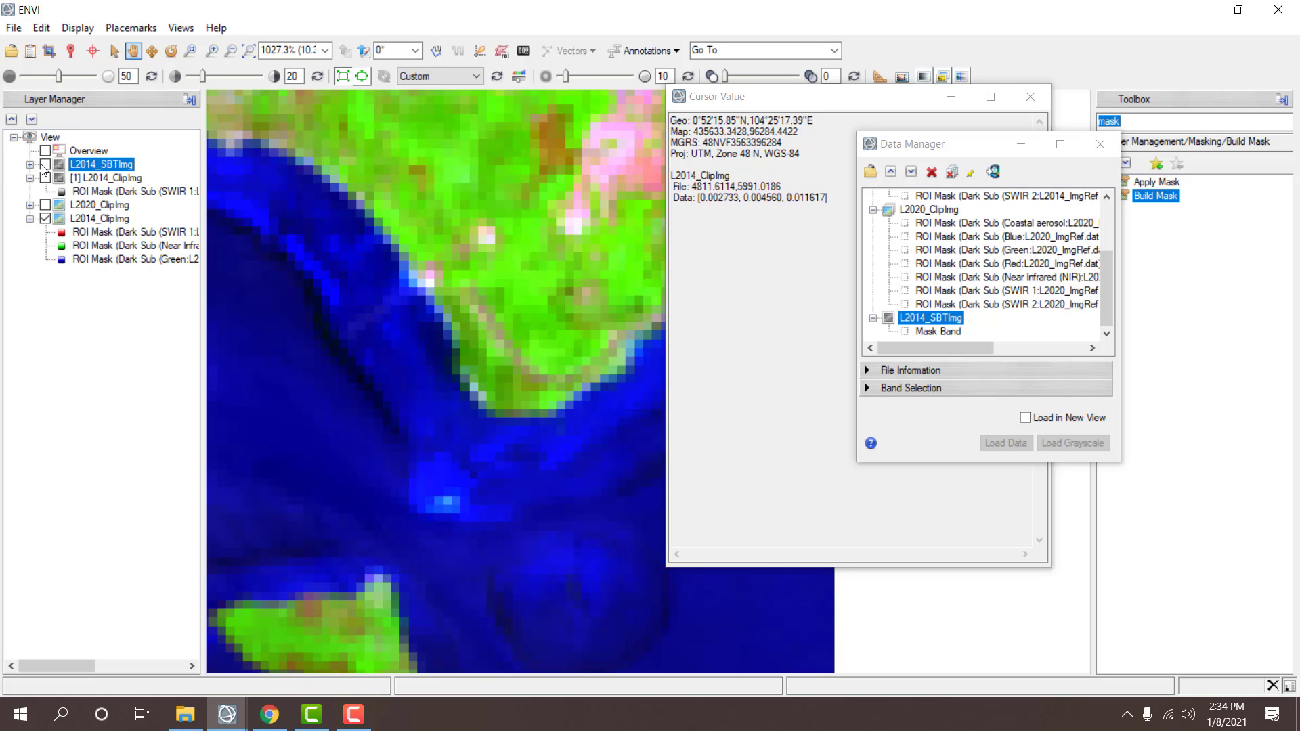
pyautogui.click(45, 165)
pyautogui.click(45, 165)
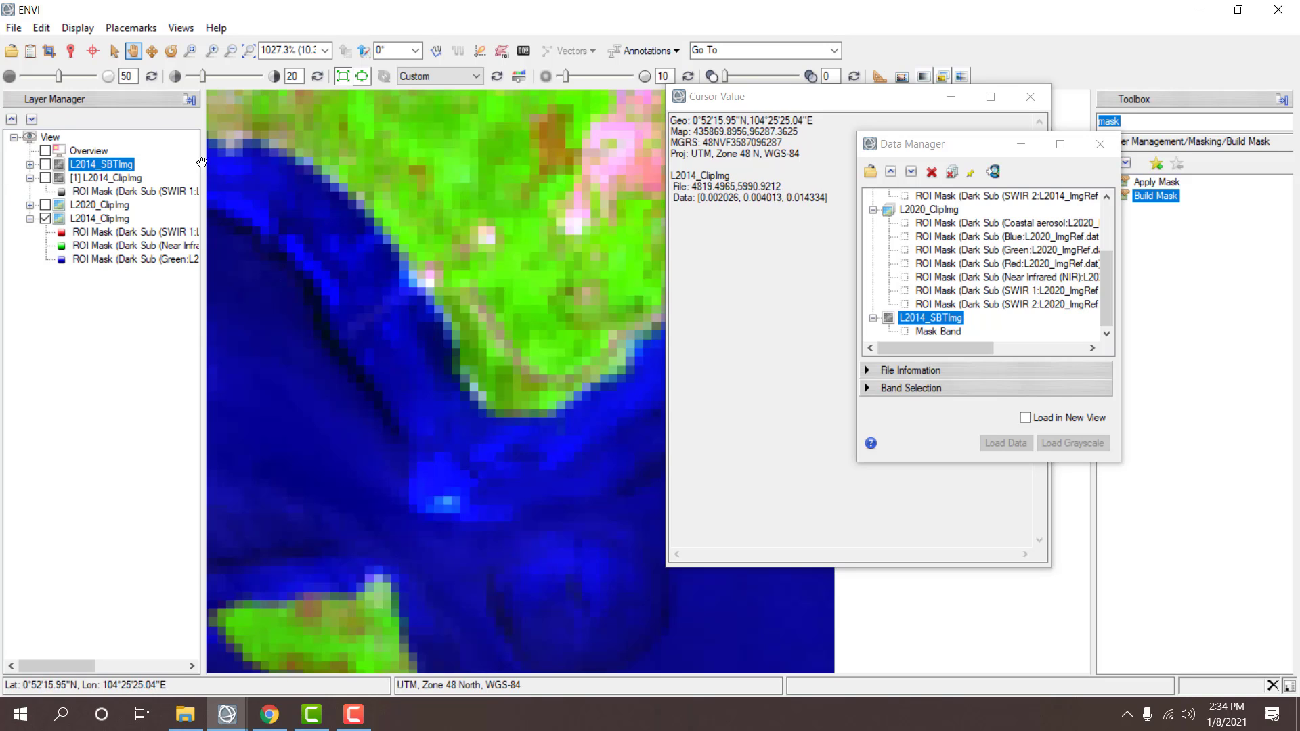
# - Mark neighbouring shoreline pixels on L2014_ClipImg with the crosshair and check them against the 0.0028 mask
pyautogui.click(456, 354)
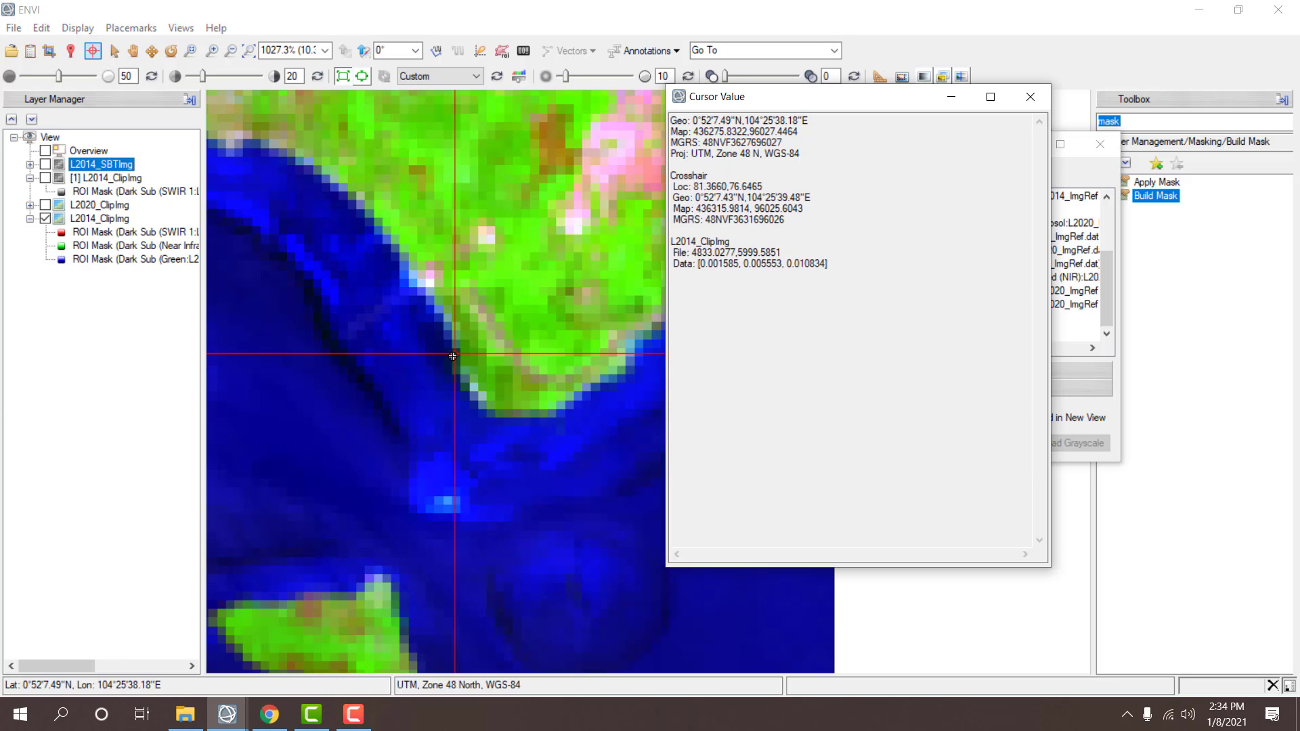
pyautogui.click(455, 364)
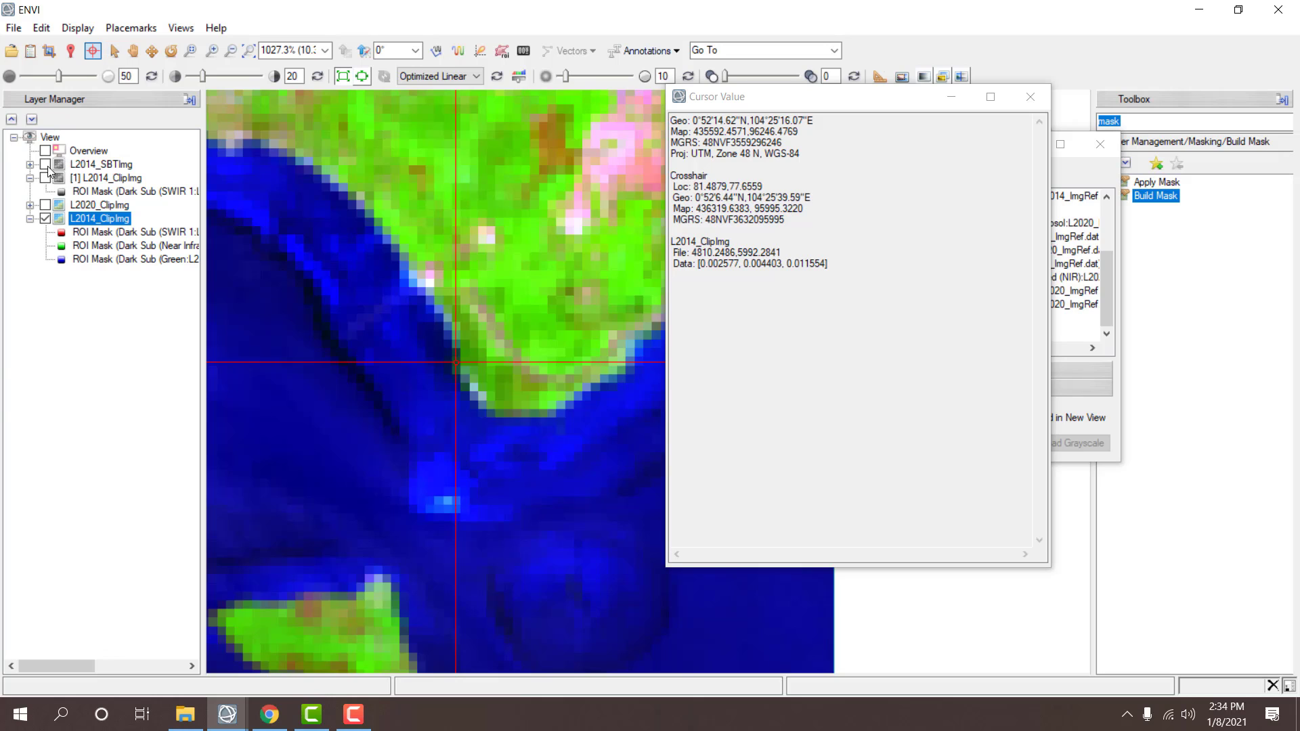
pyautogui.click(45, 165)
pyautogui.click(45, 165)
pyautogui.click(45, 165)
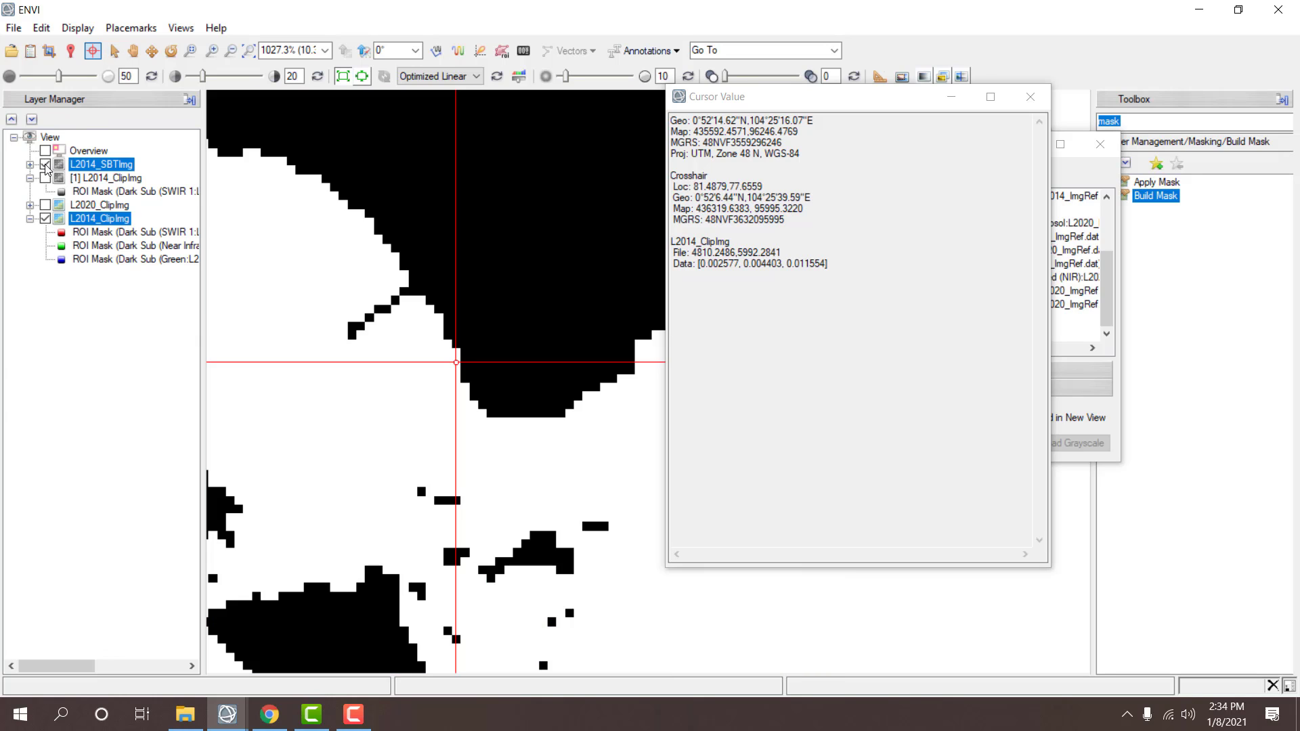
# - Remove the 0.0028 L2014_SBTImg mask and start a new Build Mask on L2014_ClipImg with Selected Areas "Off"
pyautogui.click(45, 165)
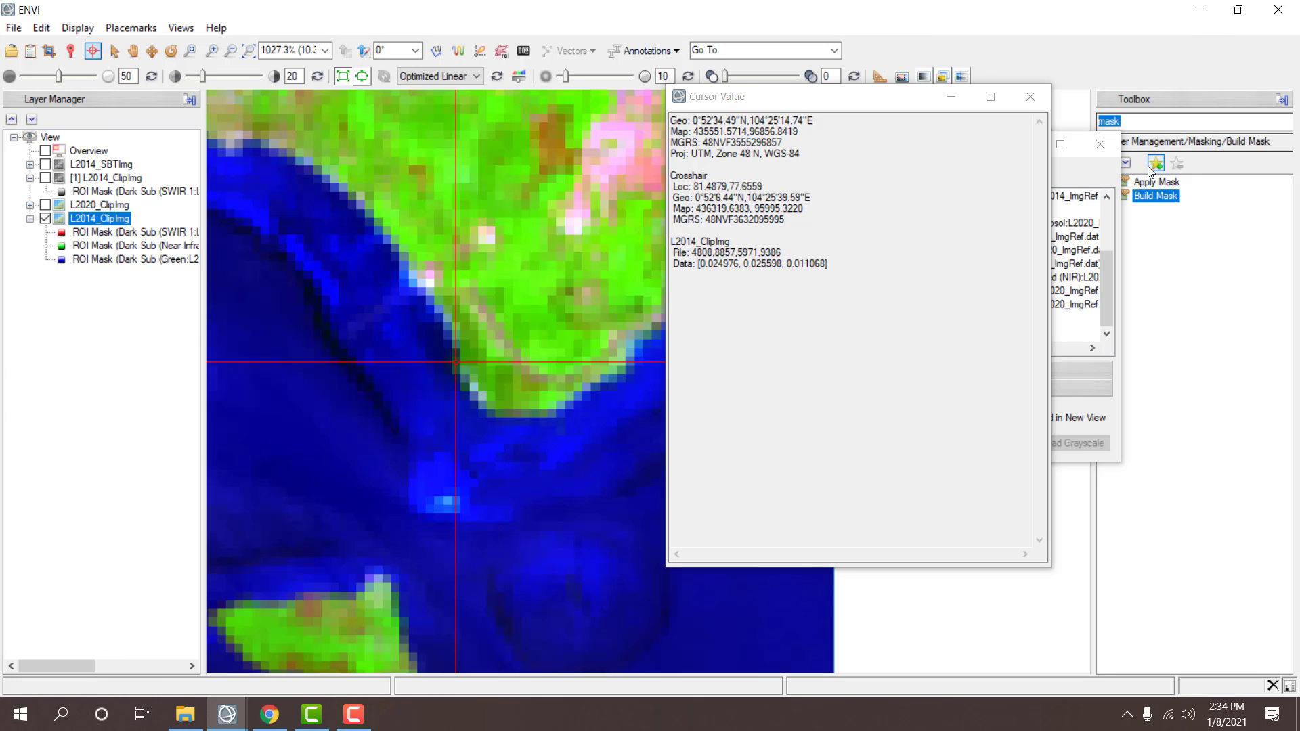
pyautogui.click(48, 52)
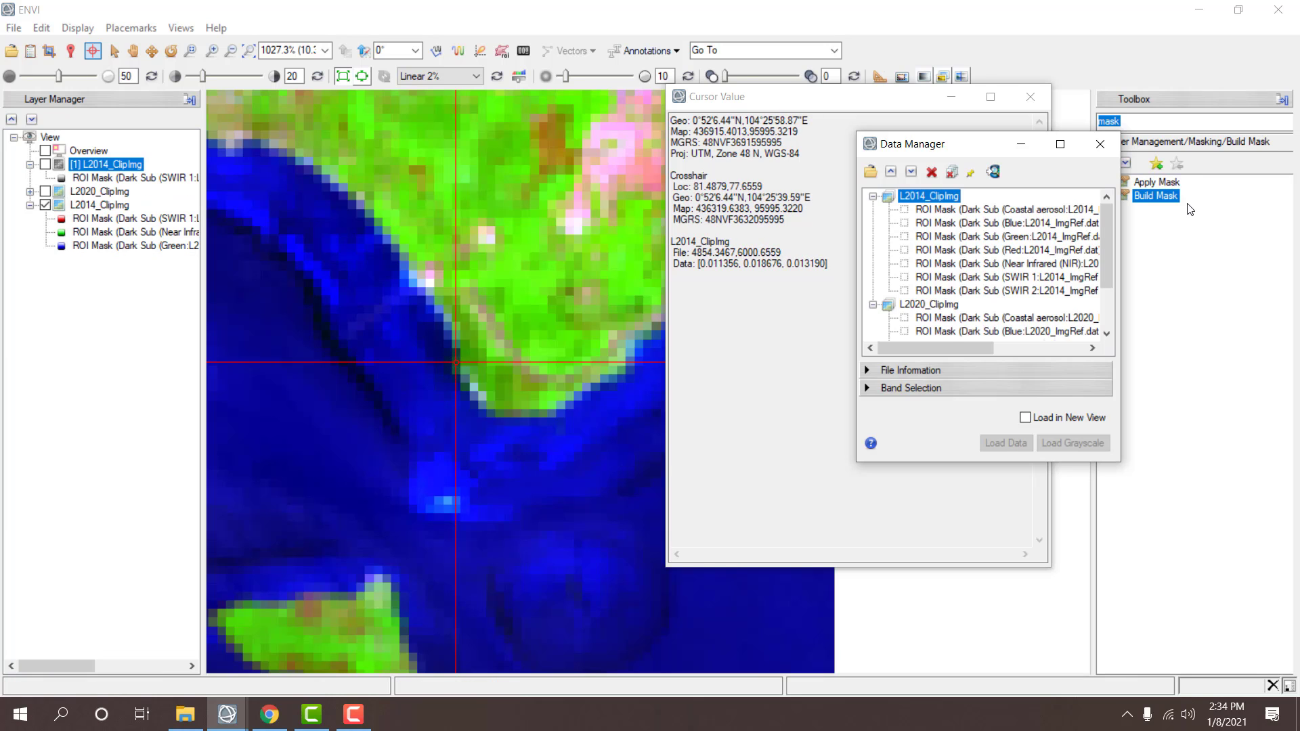
pyautogui.doubleClick(1167, 202)
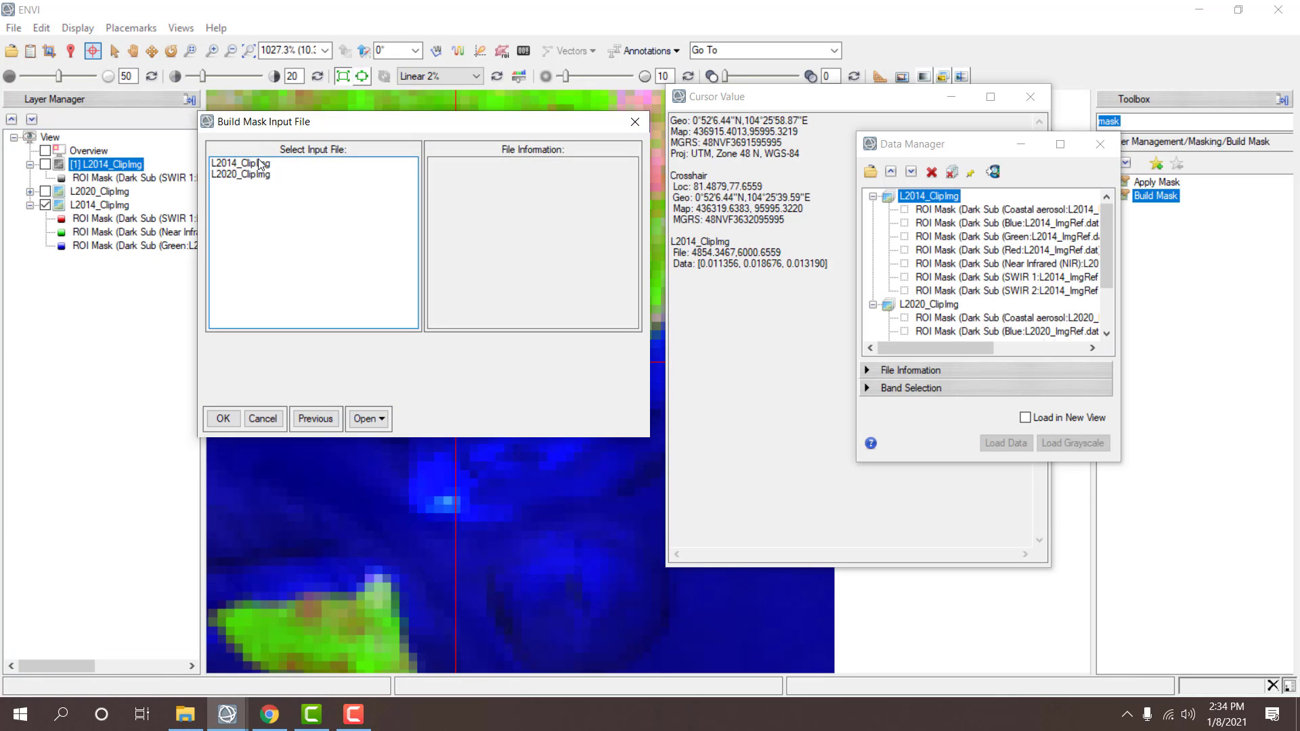
pyautogui.doubleClick(281, 177)
pyautogui.click(487, 292)
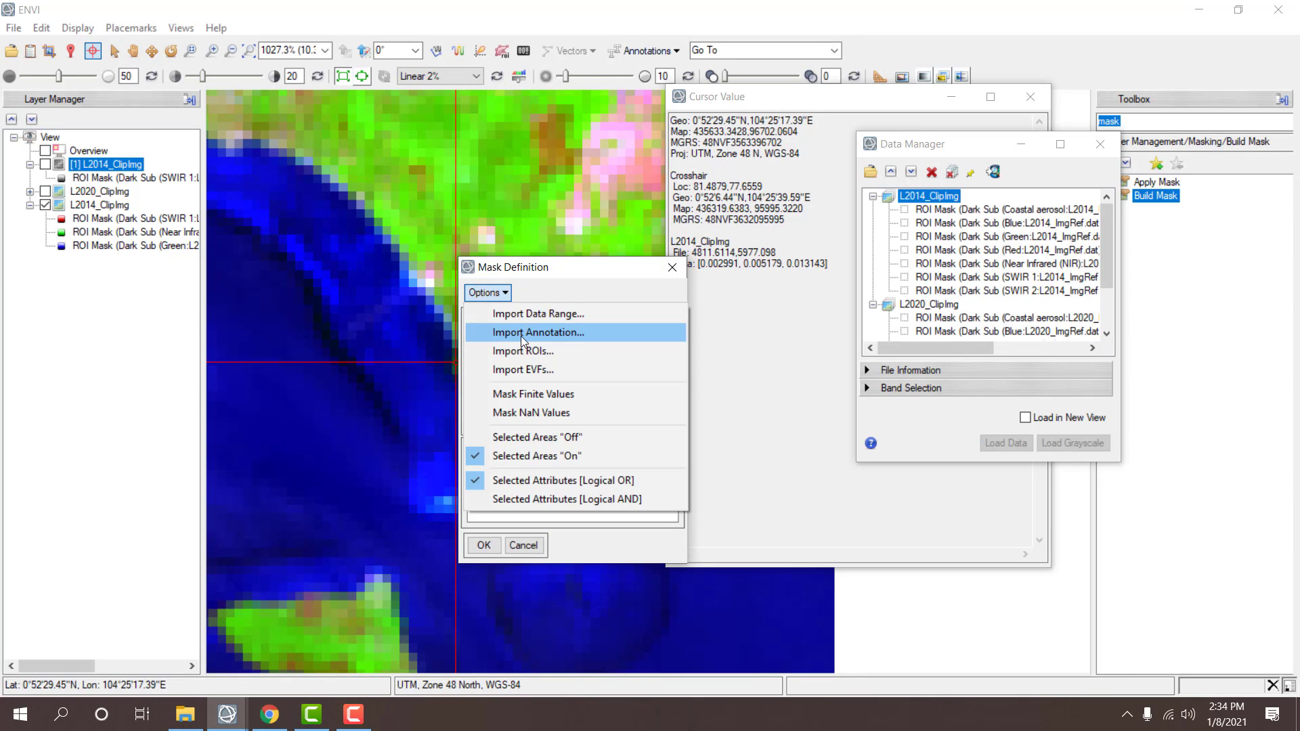
pyautogui.click(508, 436)
pyautogui.click(489, 292)
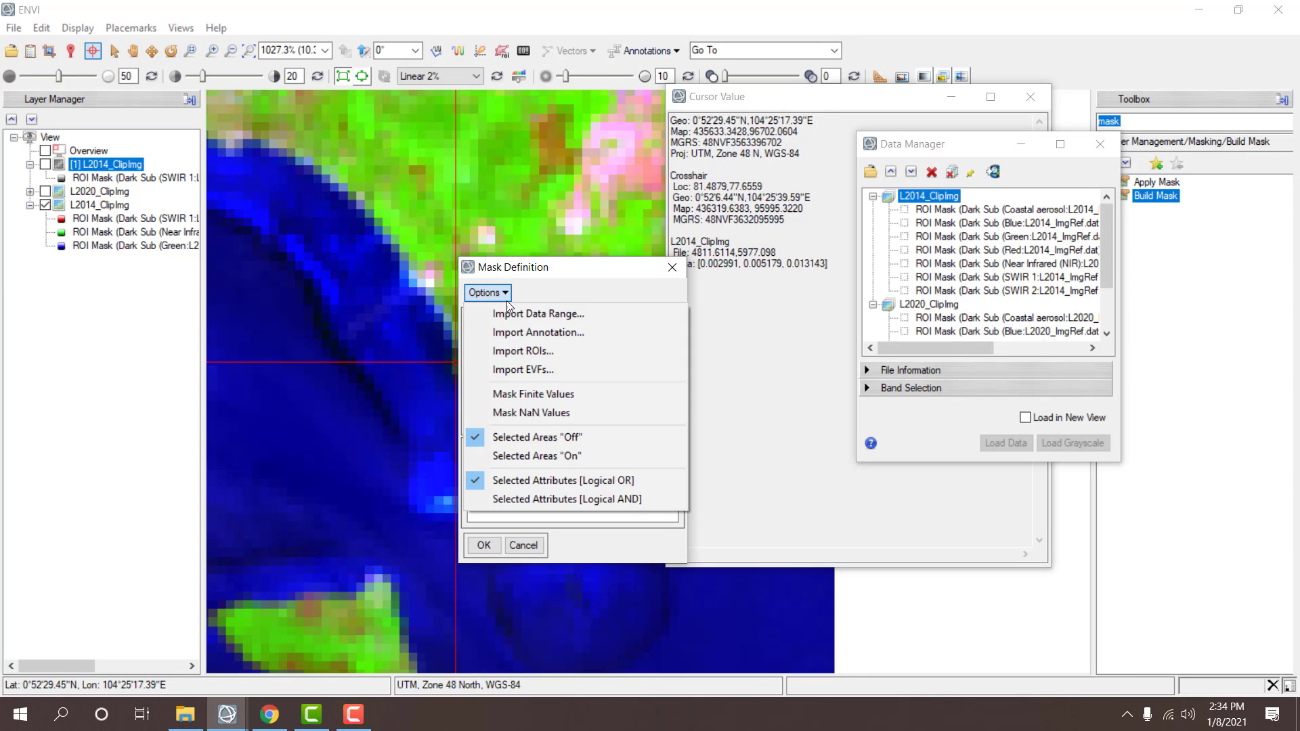
# - Add a data range for L2014_ClipImg with the minimum set to 0.0025 and the maximum left blank
pyautogui.click(522, 314)
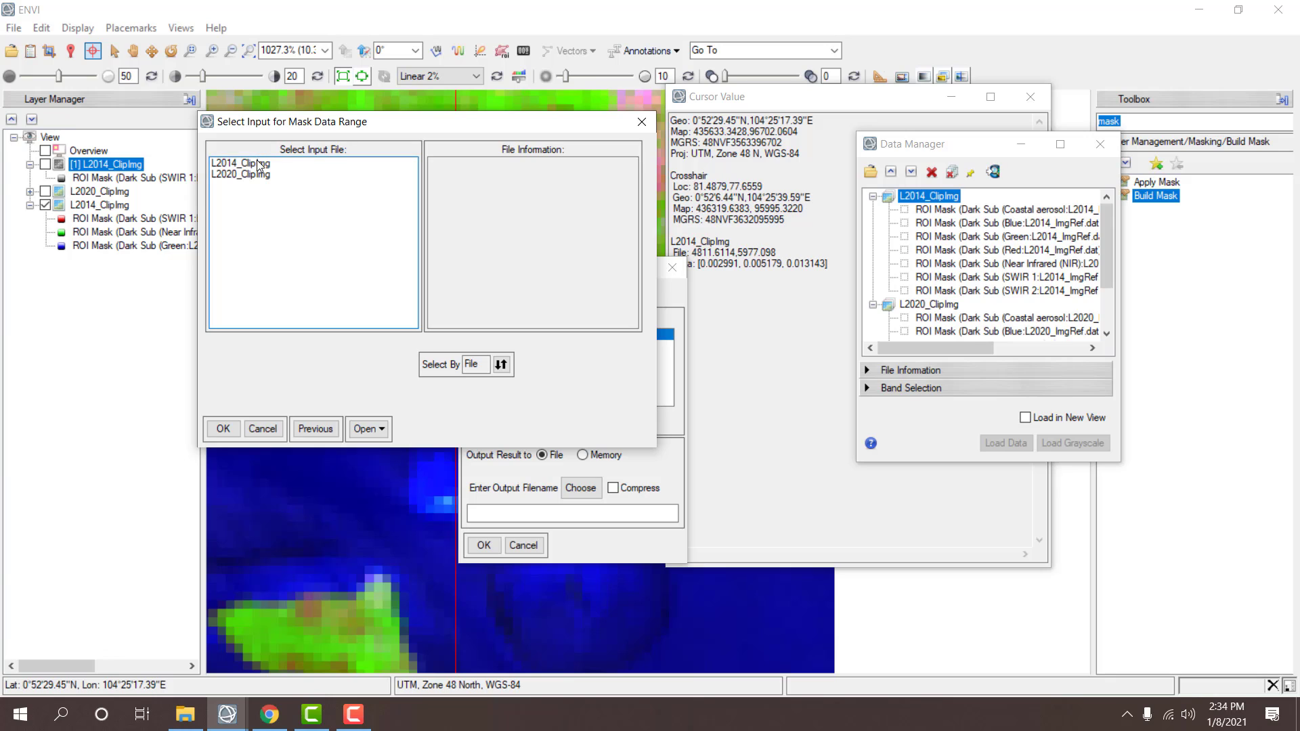
pyautogui.doubleClick(256, 165)
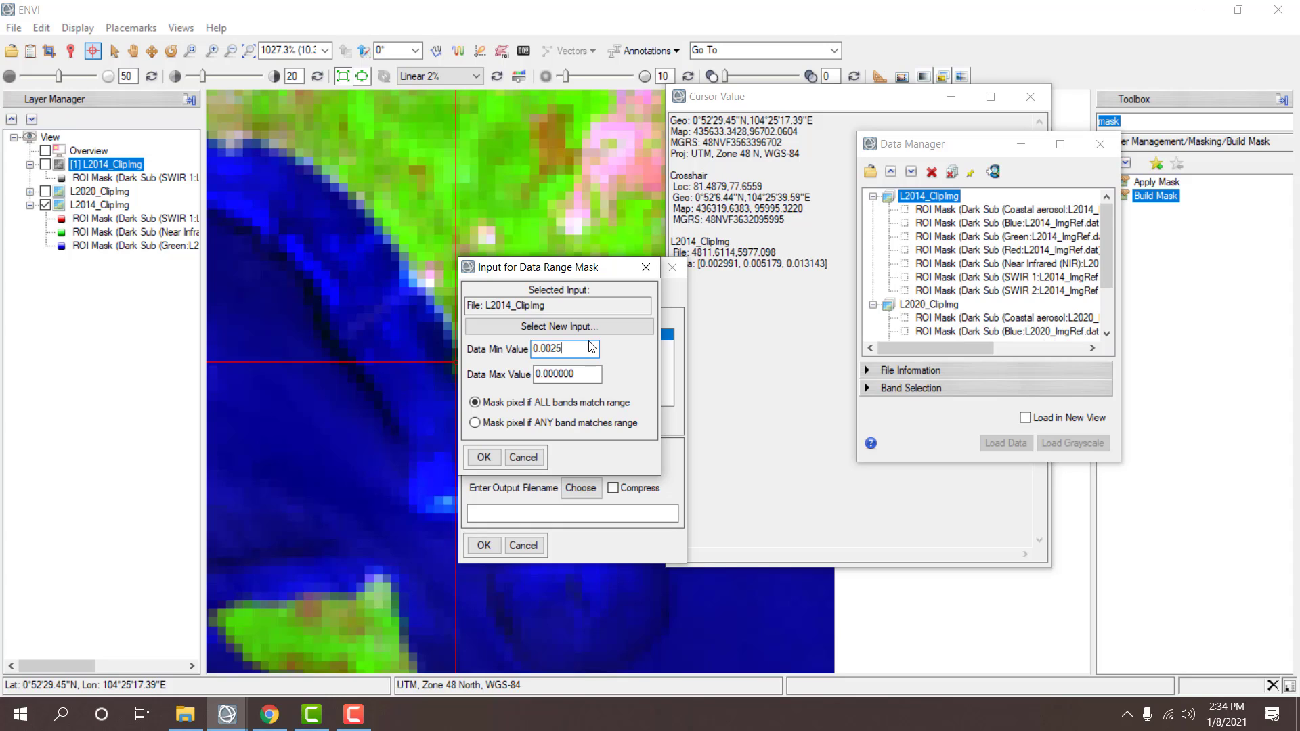
pyautogui.moveTo(588, 376); pyautogui.dragTo(534, 380)
pyautogui.press('BackSpace')
pyautogui.click(484, 458)
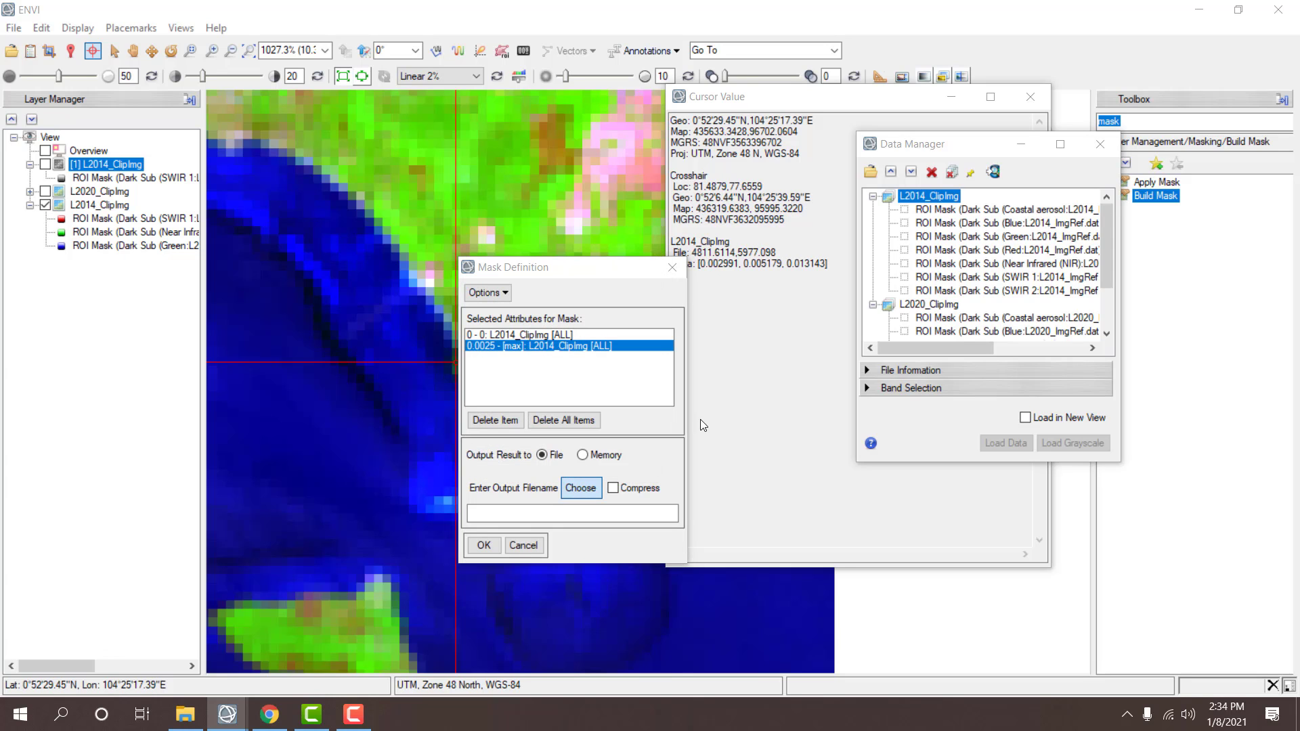
# - Build the mask with the open-ended 0.0025 range to L2014_SBTImg, overwriting the existing file
pyautogui.scroll(-1, 696, 460)
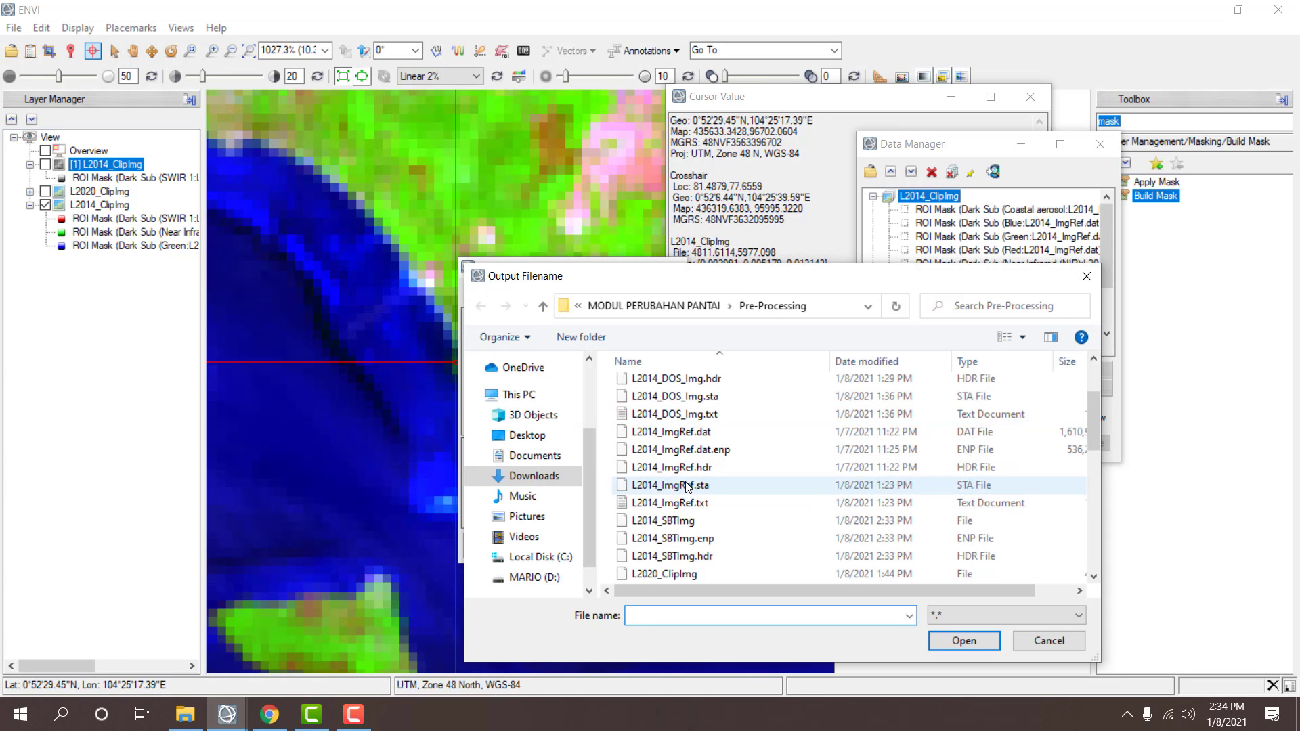
pyautogui.doubleClick(667, 520)
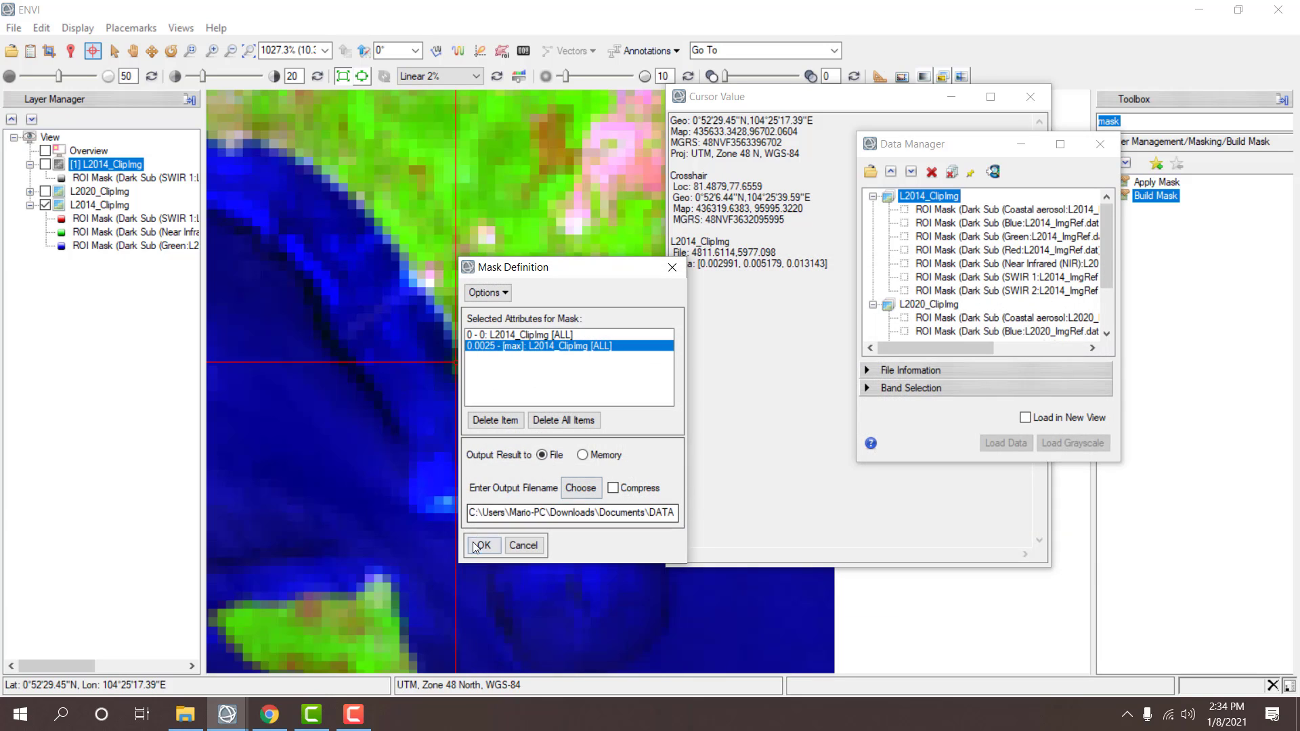
pyautogui.click(474, 546)
pyautogui.click(699, 435)
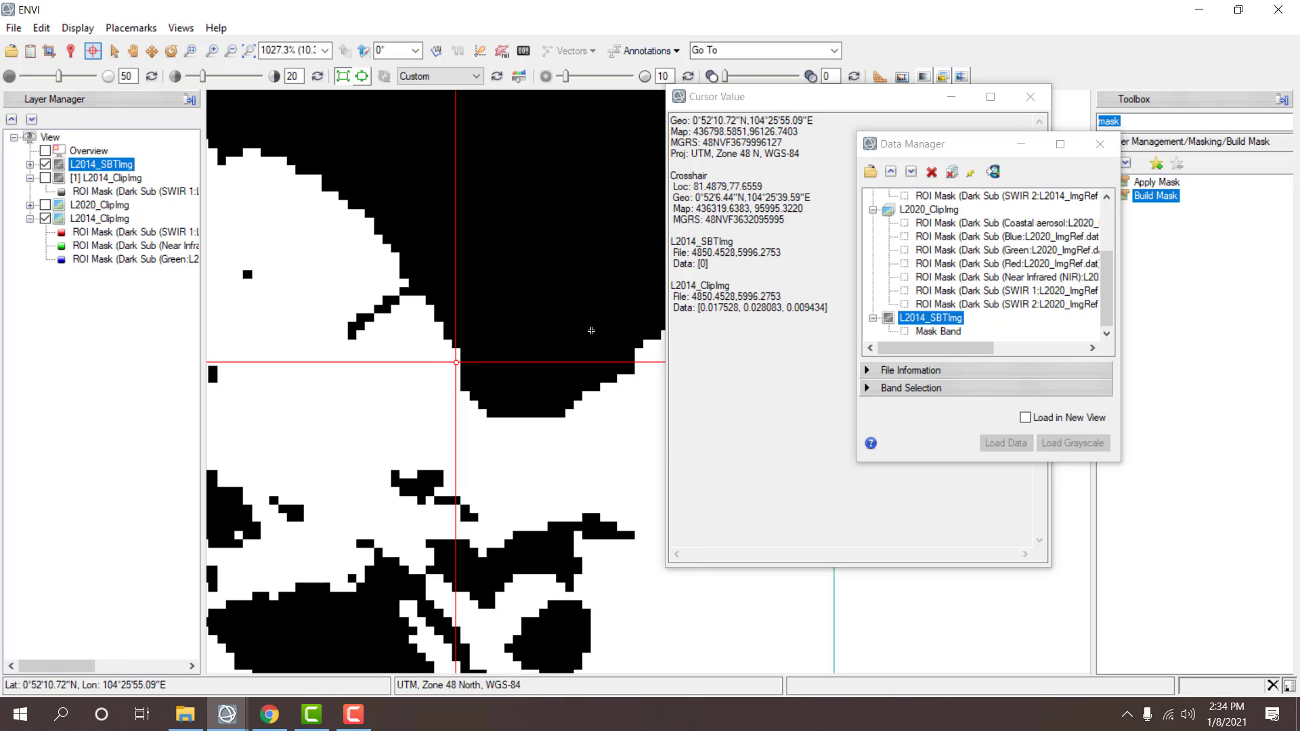
# - Examine the 0.0025 mask and compare its land edge and spit with the L2014_ClipImg shoreline by toggling the mask layer
pyautogui.scroll(2, 644, 388)
pyautogui.scroll(-2, 591, 394)
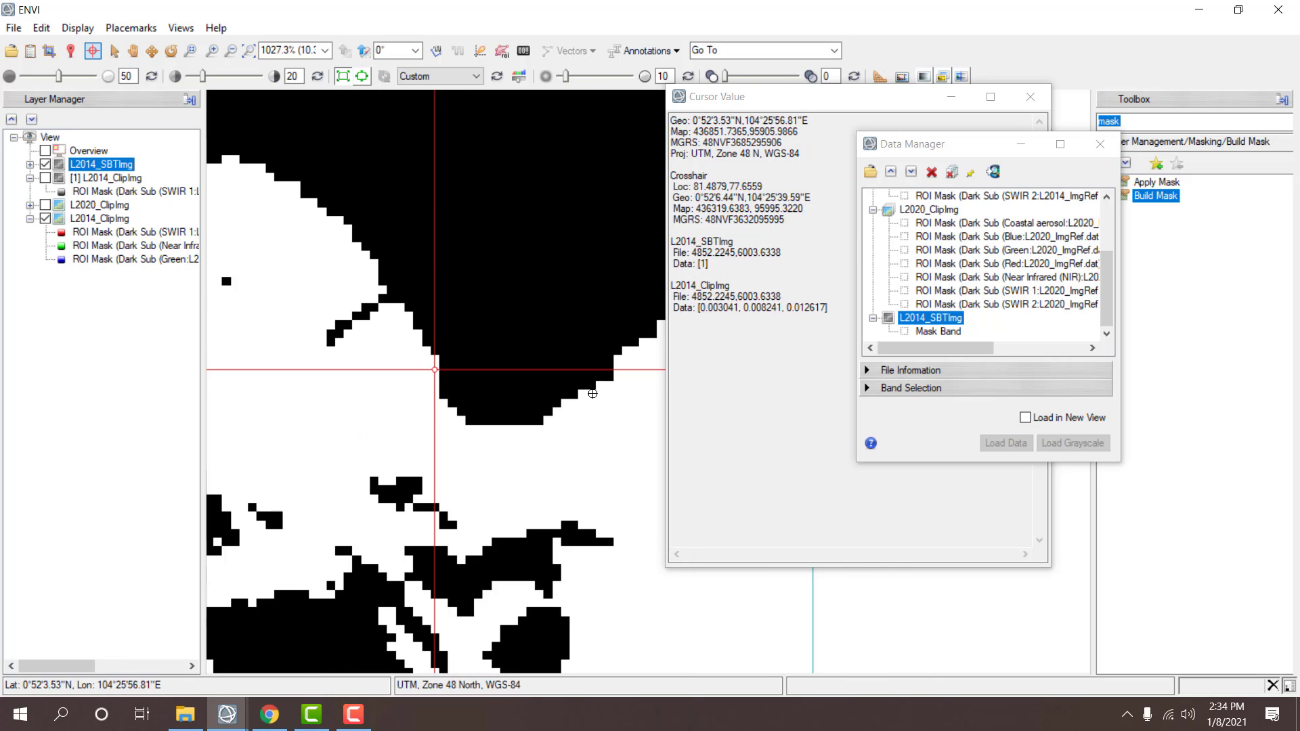
pyautogui.scroll(-2, 593, 394)
pyautogui.scroll(-1, 585, 374)
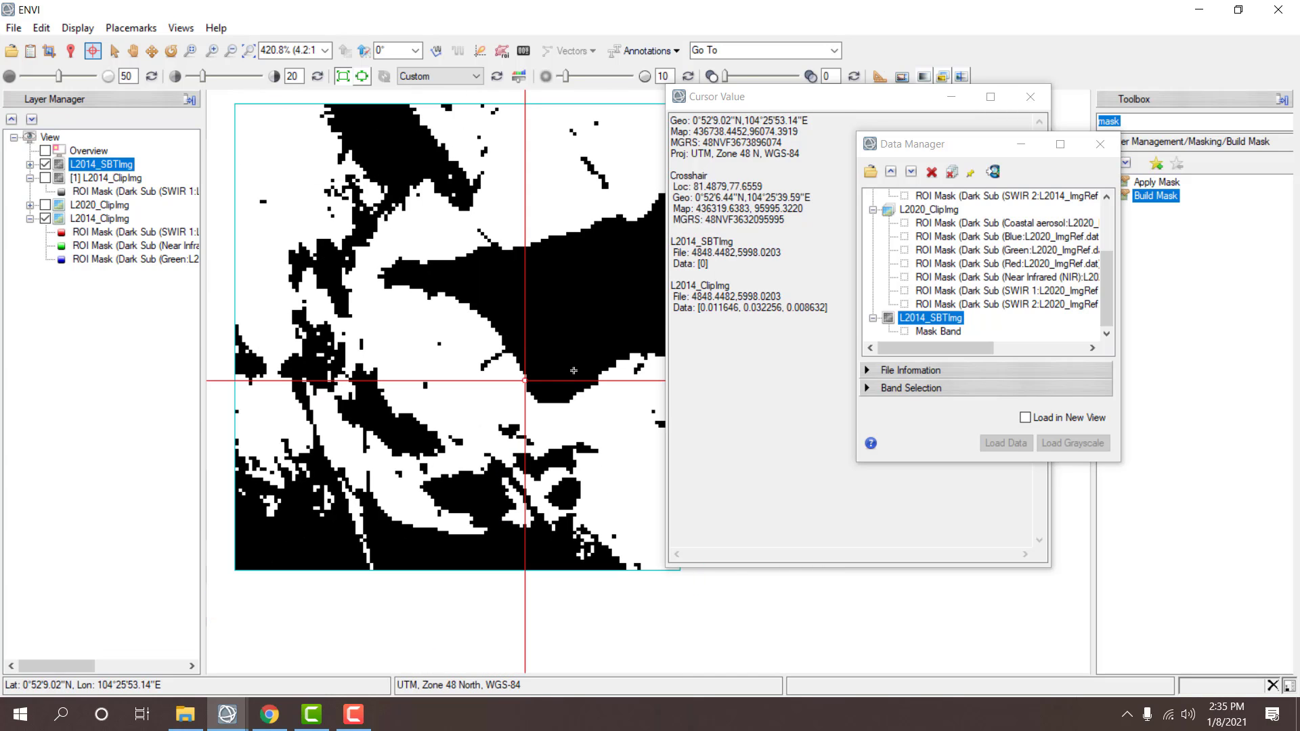
pyautogui.scroll(5, 473, 296)
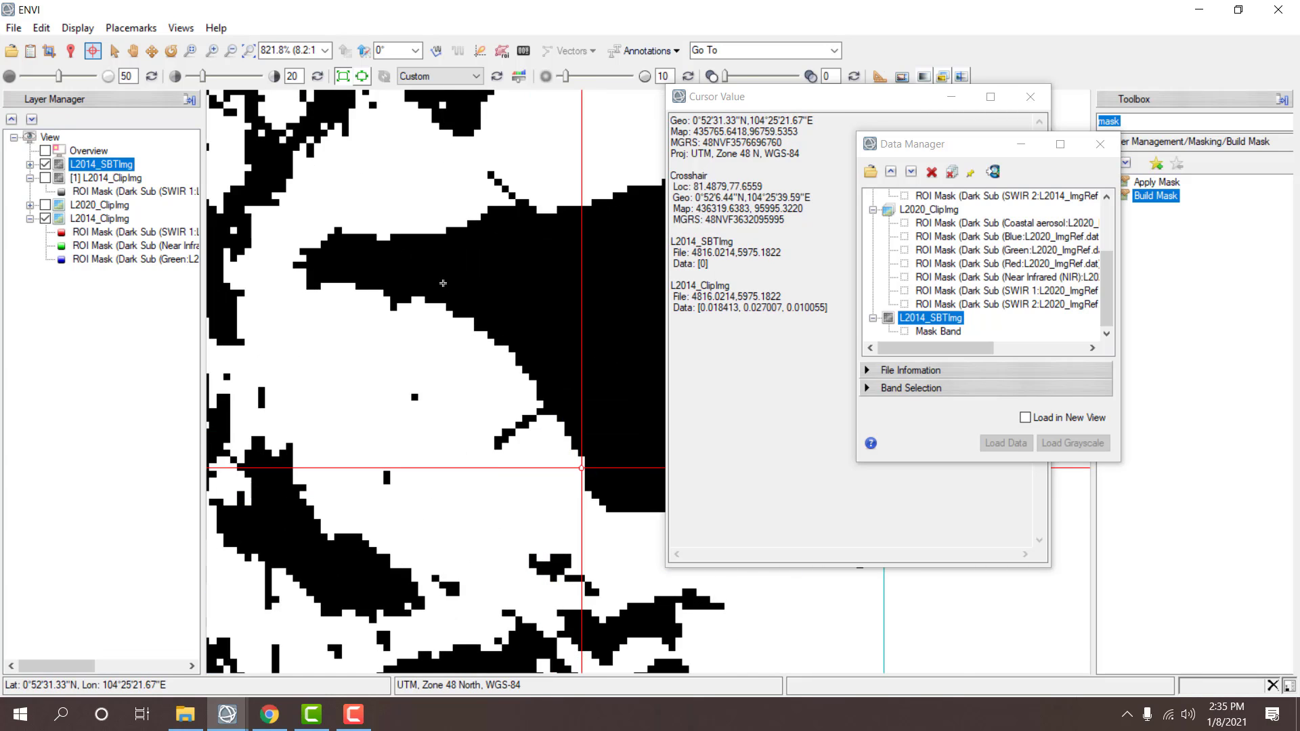
pyautogui.click(38, 164)
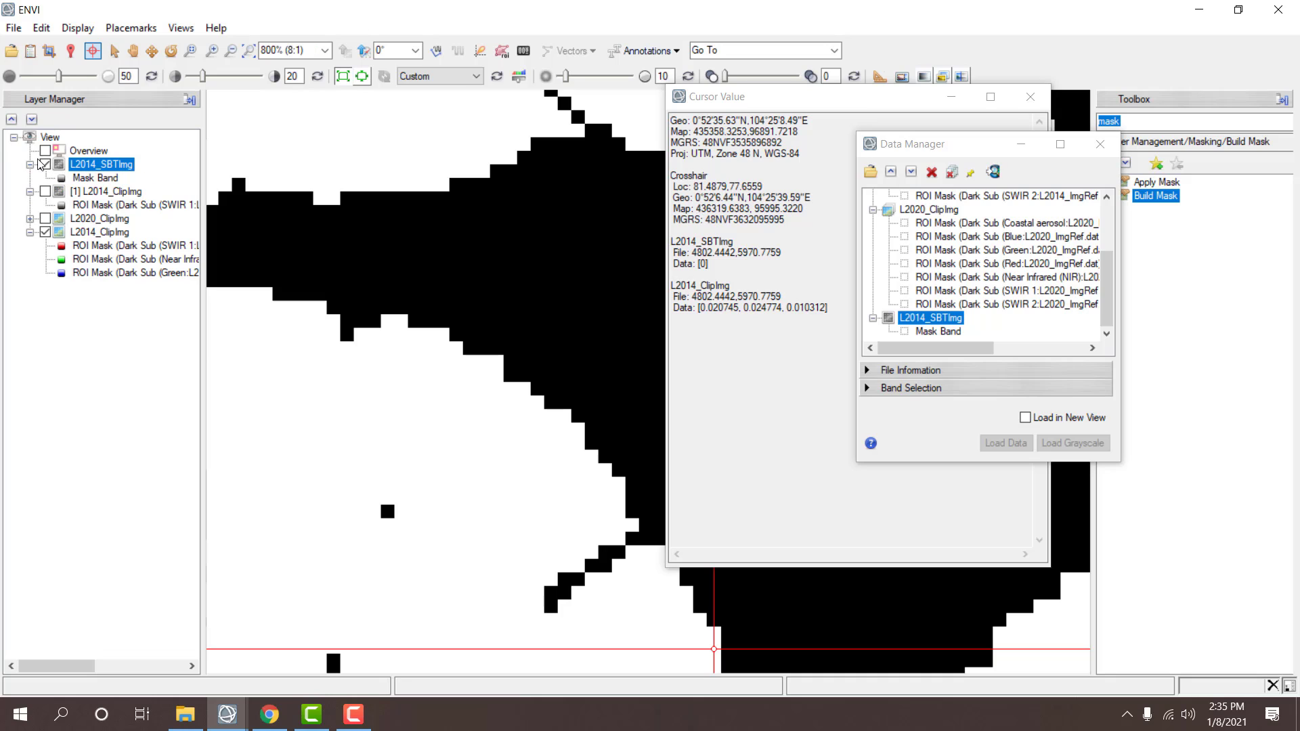
pyautogui.click(45, 165)
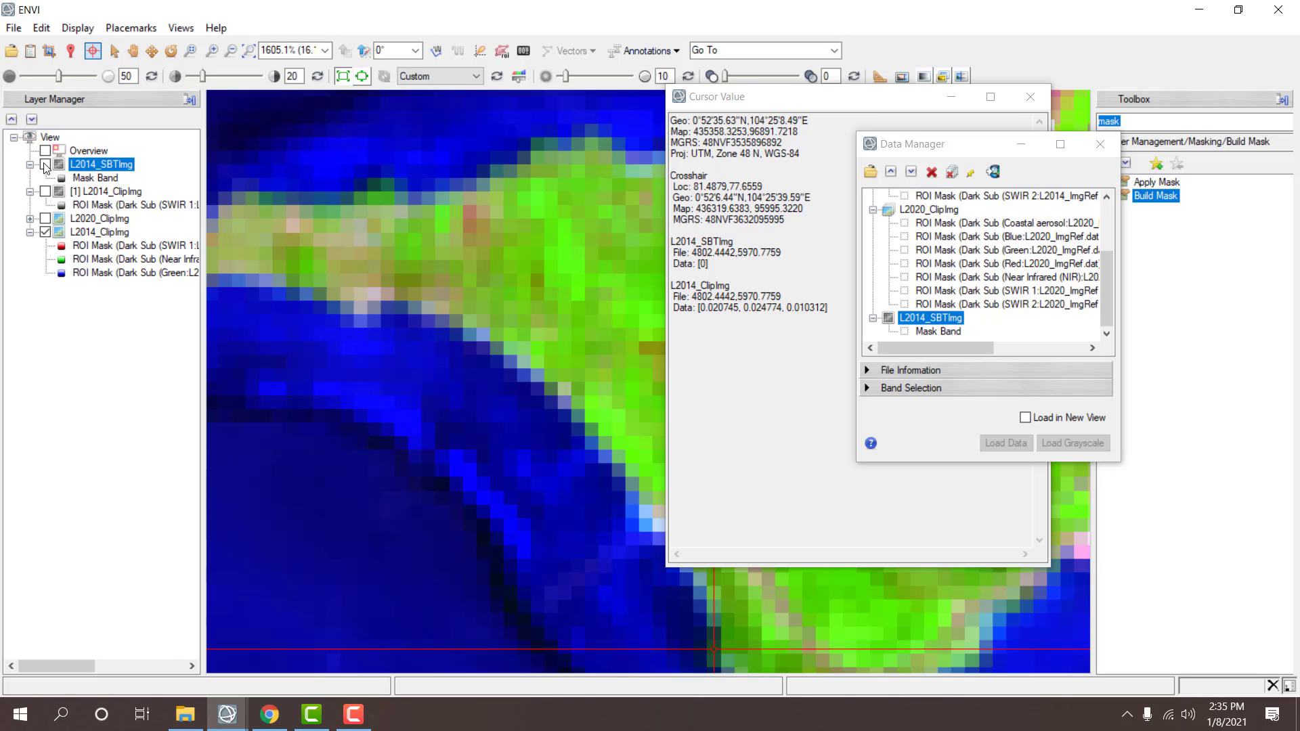
pyautogui.click(45, 164)
pyautogui.click(45, 165)
pyautogui.click(45, 165)
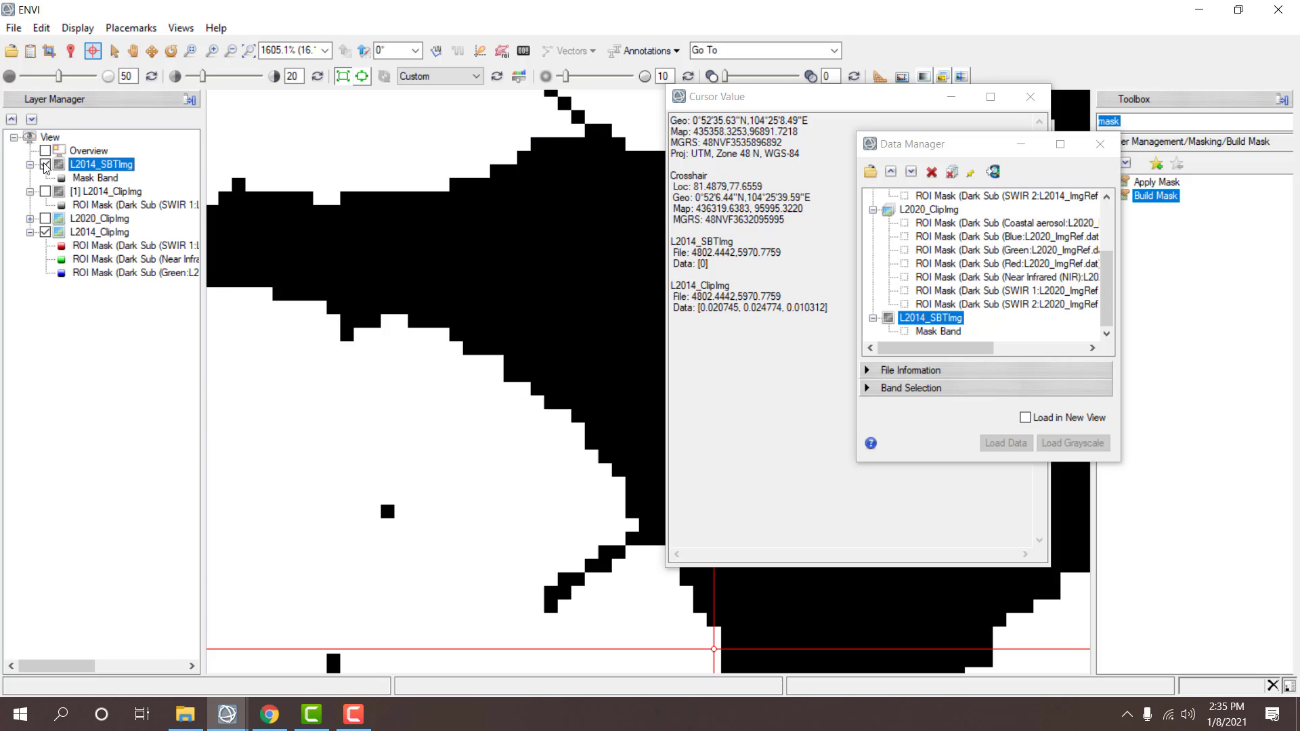
pyautogui.click(45, 165)
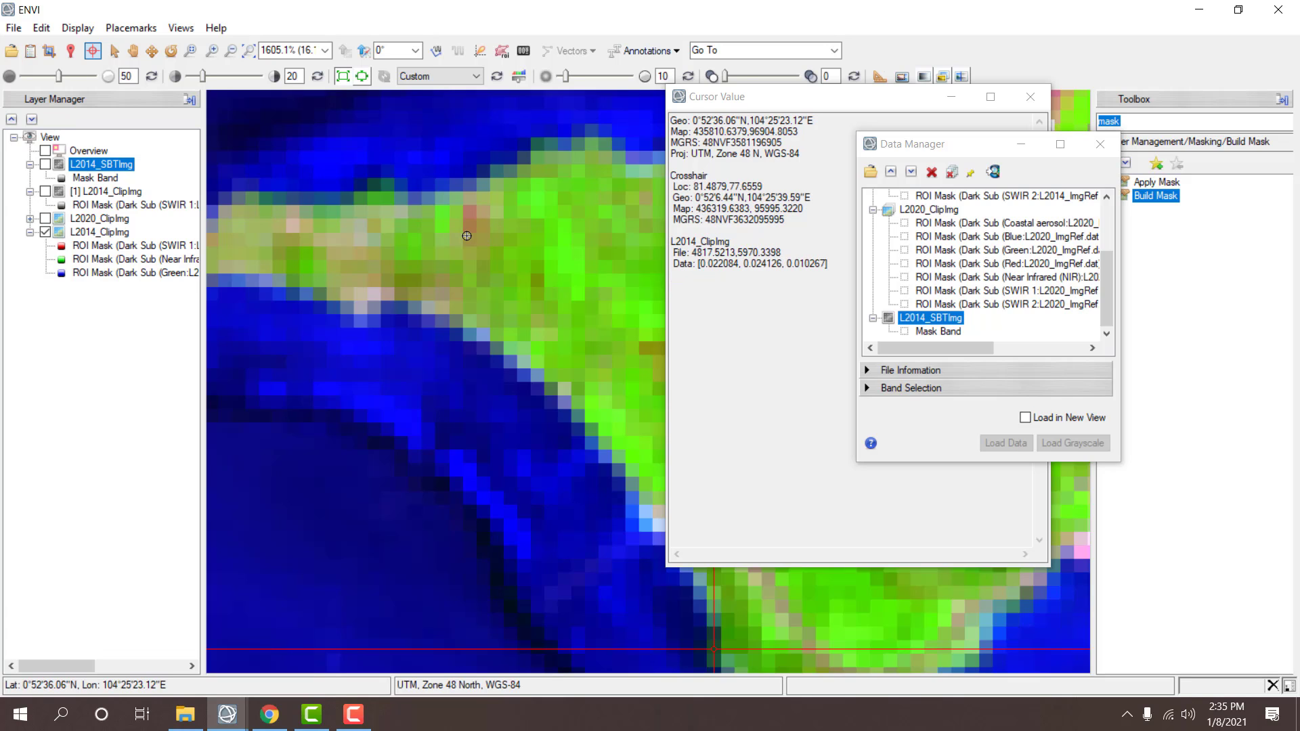
pyautogui.scroll(2, 466, 236)
pyautogui.scroll(-5, 467, 236)
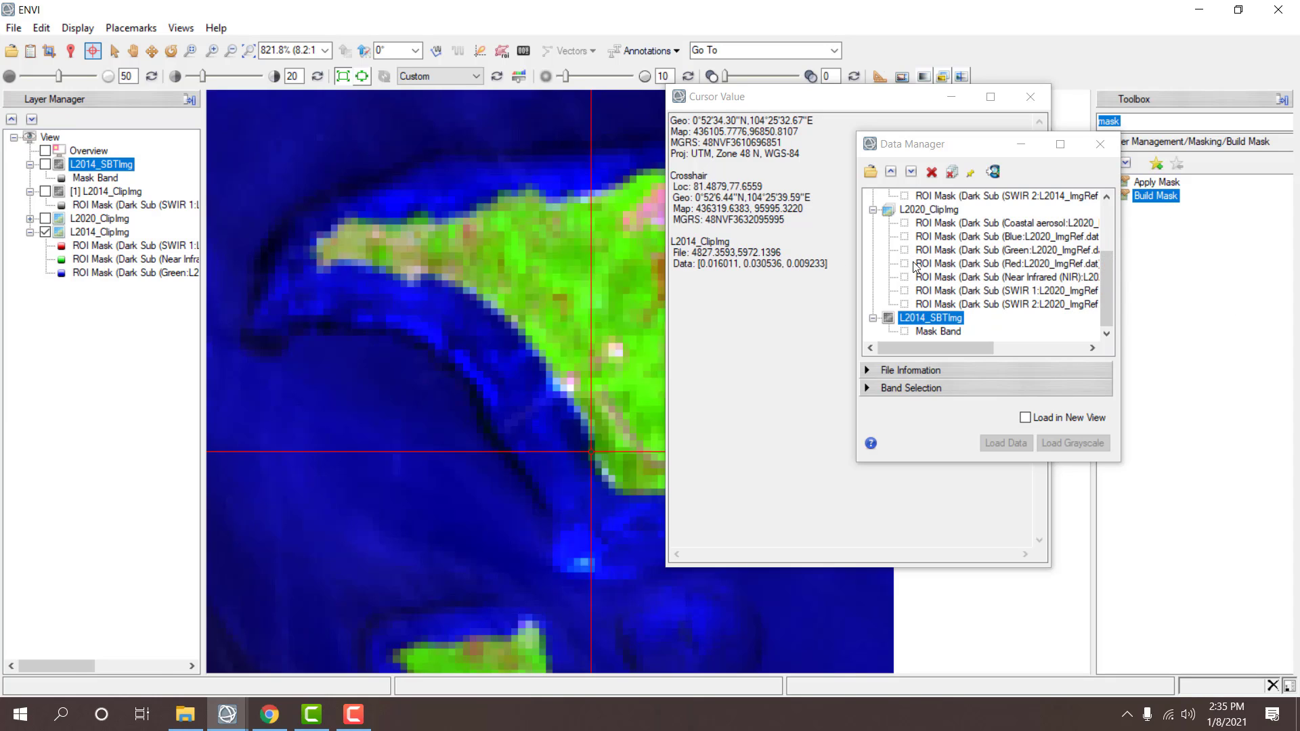
# - Remove the 0.0025 L2014_SBTImg mask and start another Build Mask on L2014_ClipImg with Selected Areas "Off"
pyautogui.click(932, 171)
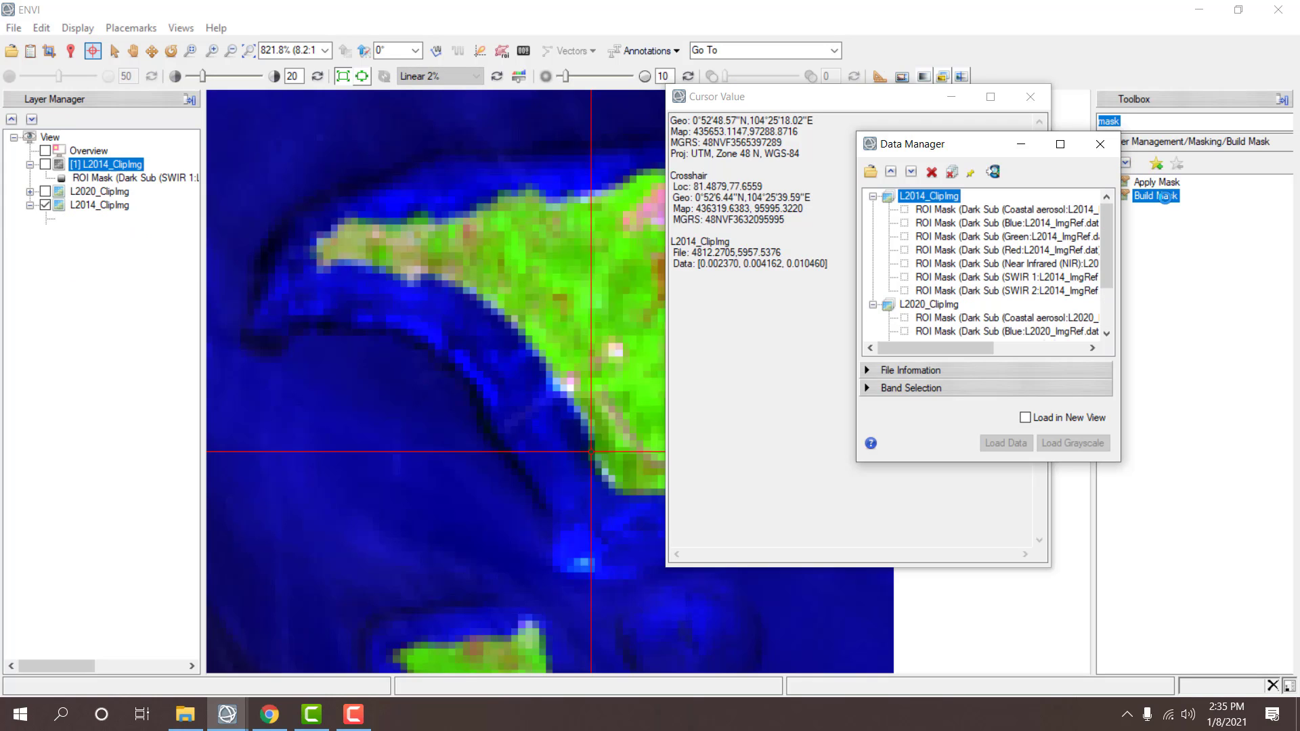
pyautogui.doubleClick(1160, 197)
pyautogui.doubleClick(214, 166)
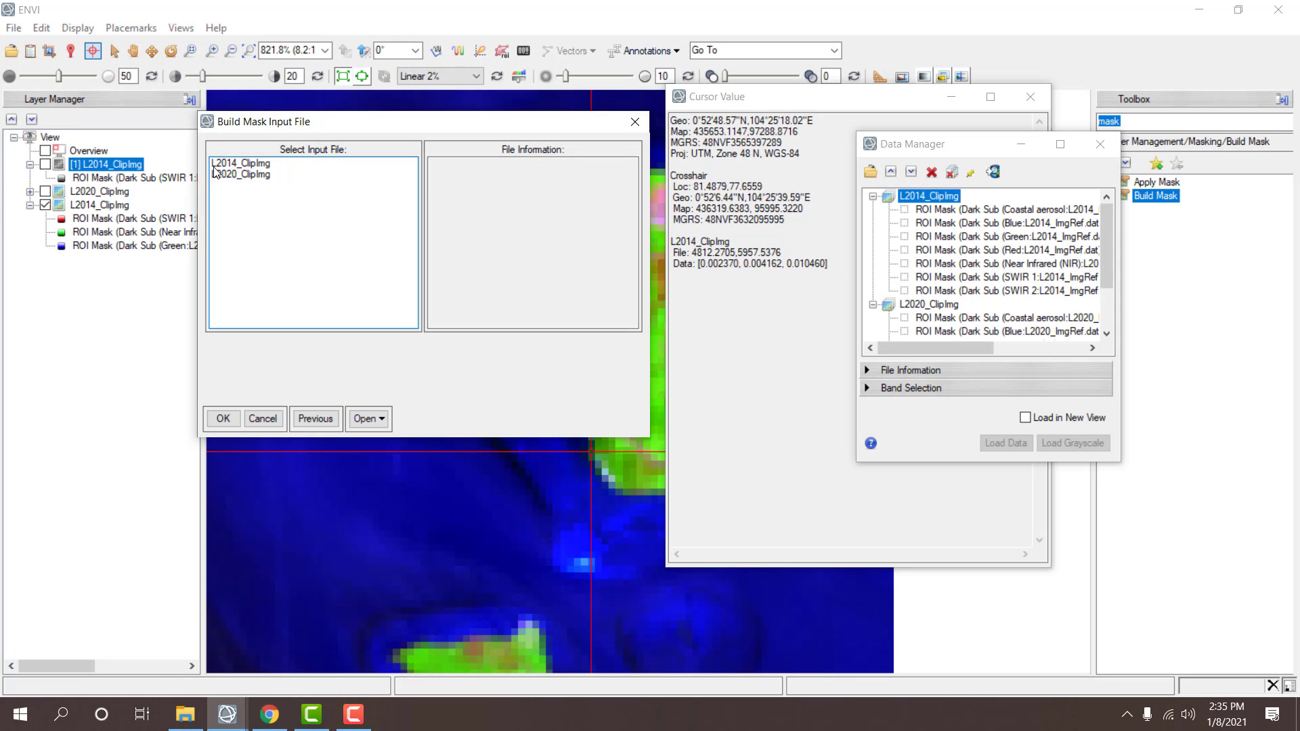
pyautogui.click(487, 292)
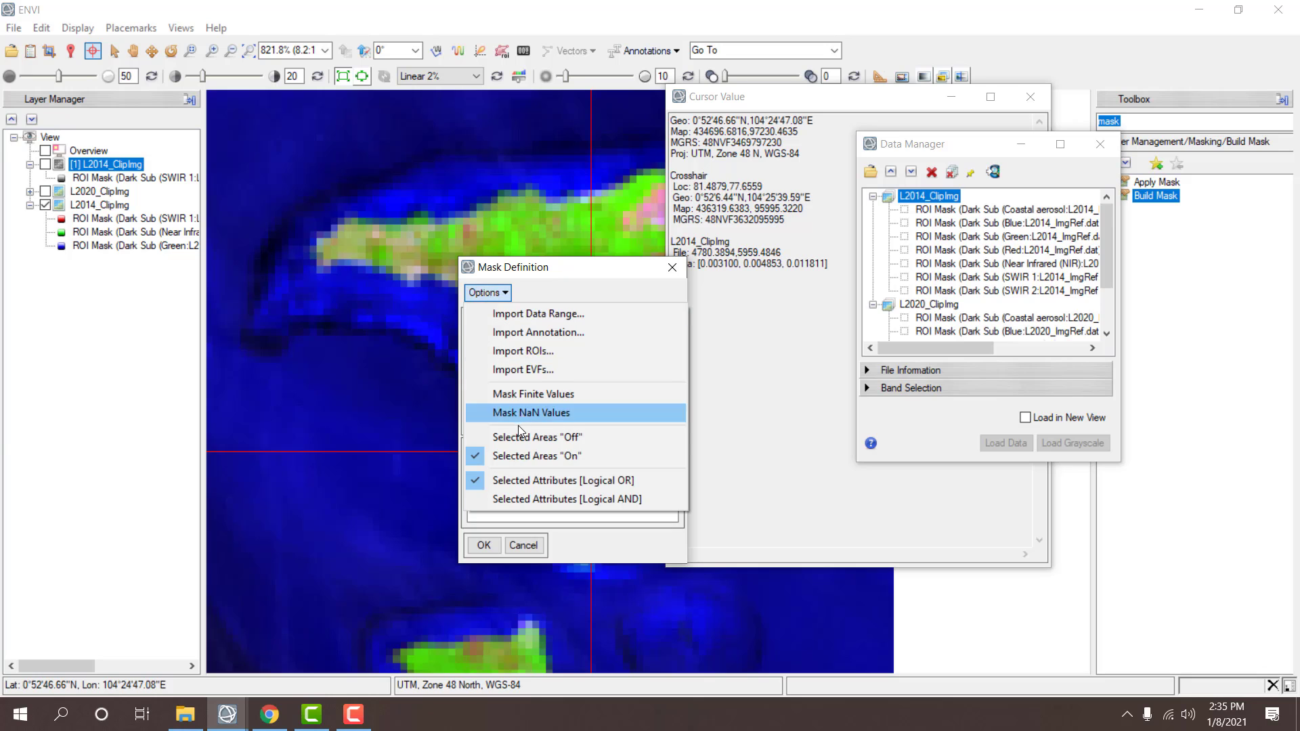
pyautogui.click(519, 435)
# - Add a data range for L2014_ClipImg with the minimum set to 0.0018 and the maximum left blank
pyautogui.click(487, 292)
pyautogui.click(538, 314)
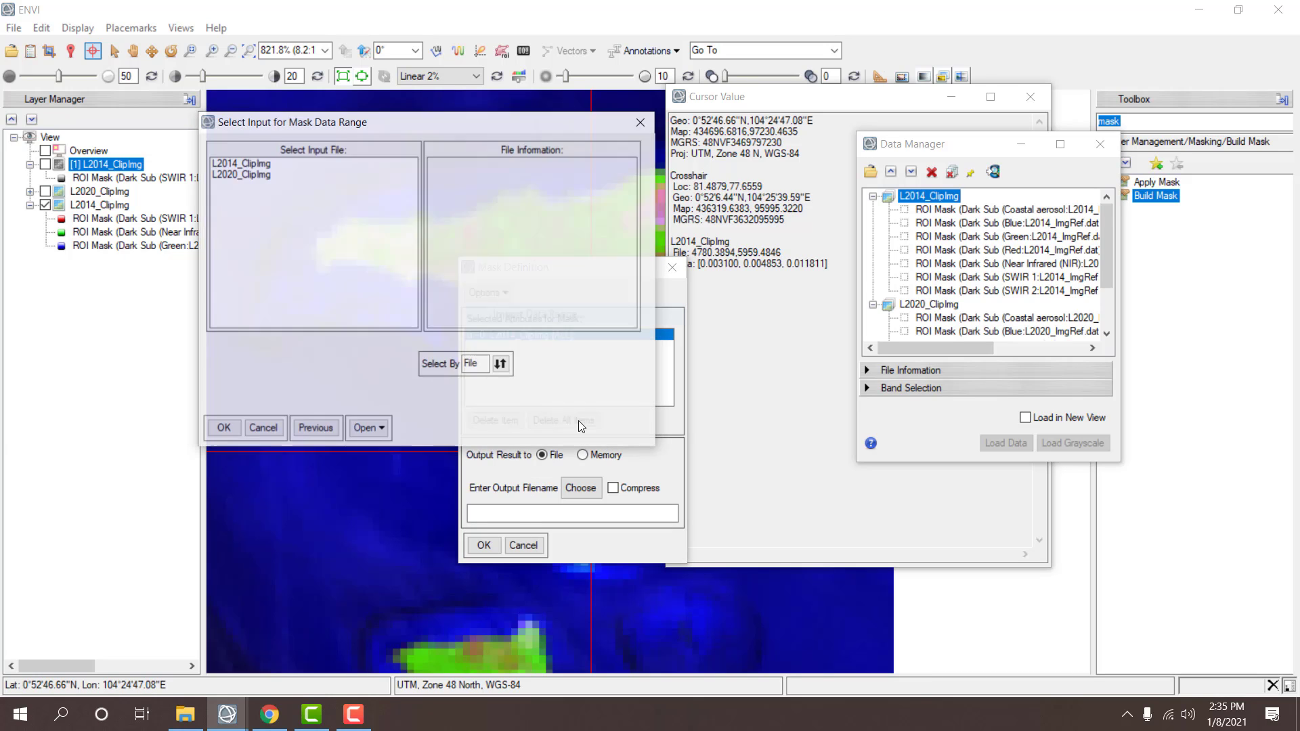
pyautogui.doubleClick(263, 165)
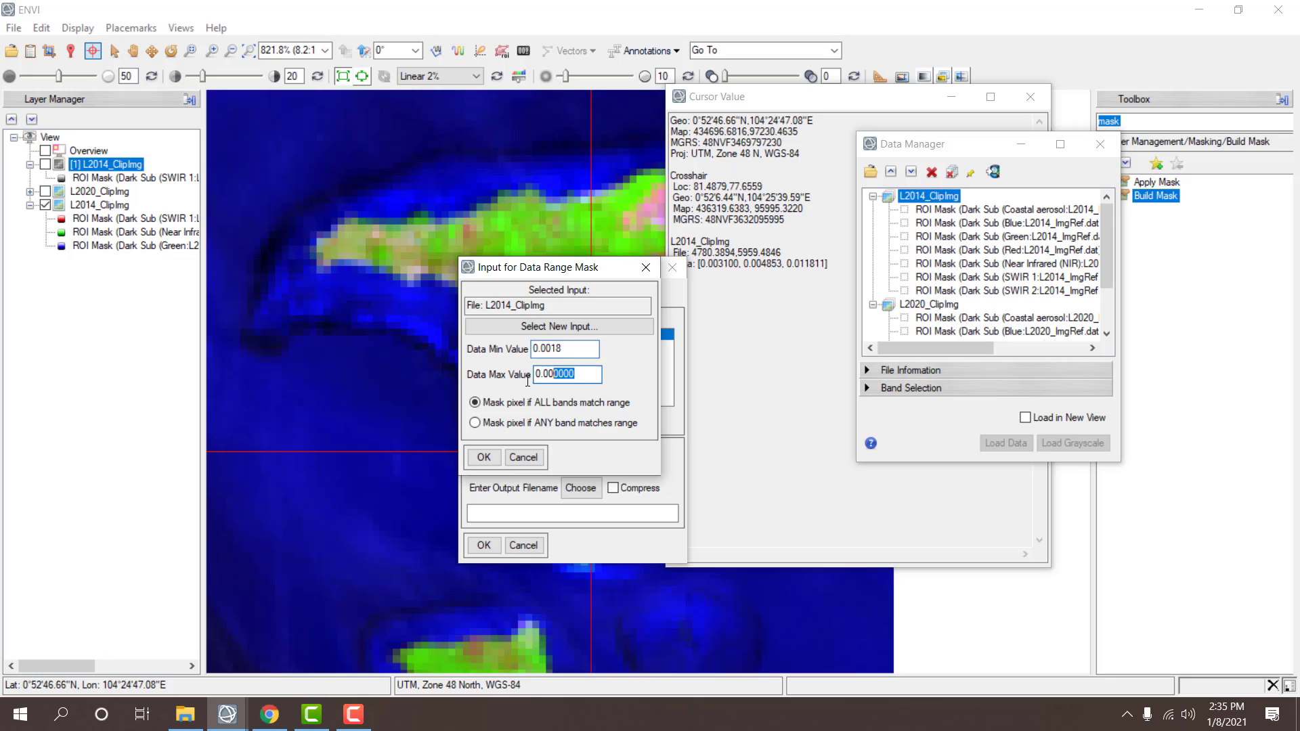
pyautogui.click(483, 457)
# - Build the mask with the open-ended 0.0018 range to L2014_SBTImg, overwriting the existing file
pyautogui.click(579, 489)
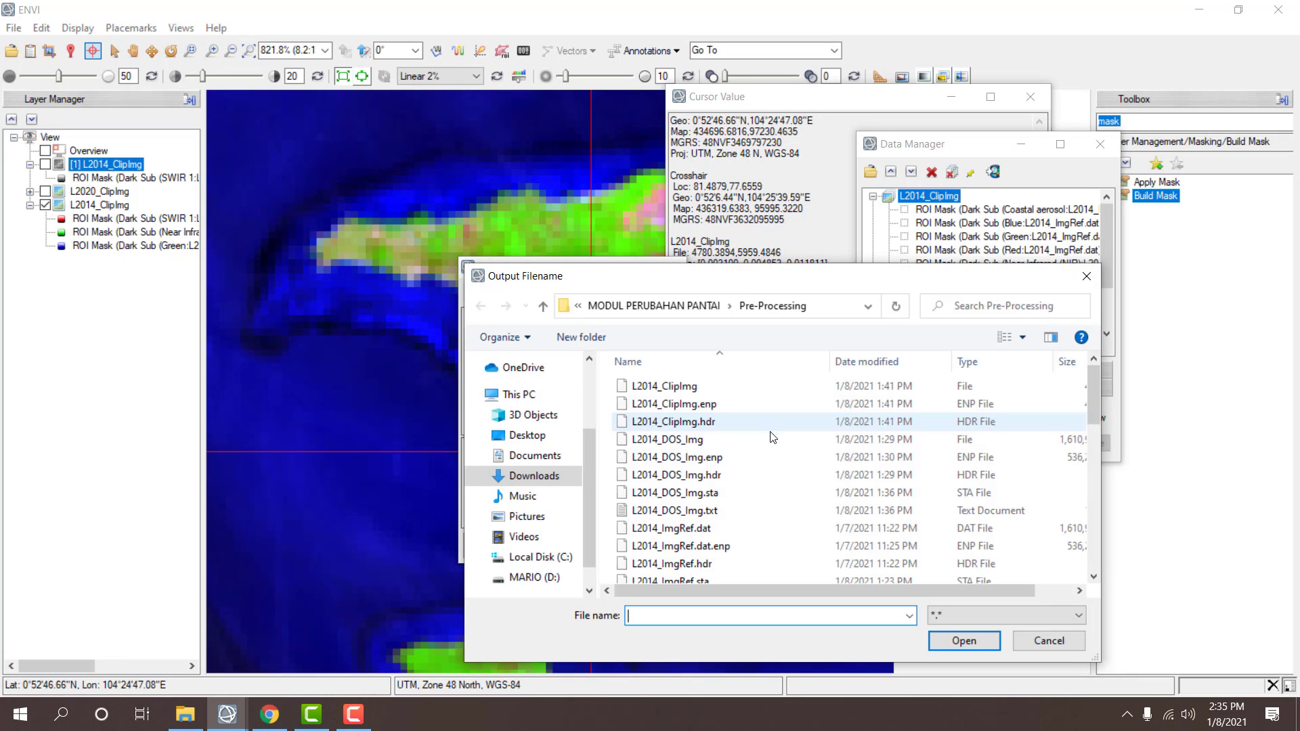
pyautogui.scroll(-5, 772, 437)
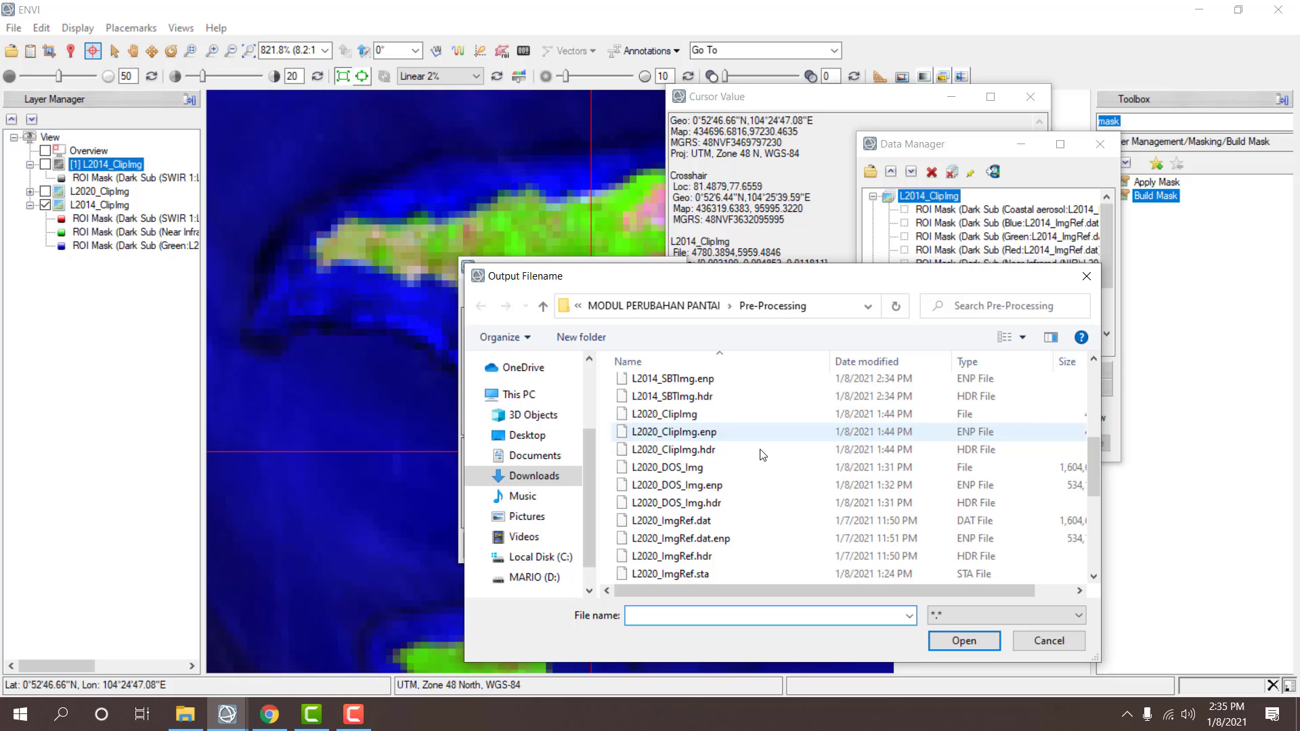
pyautogui.scroll(1, 689, 413)
pyautogui.doubleClick(680, 401)
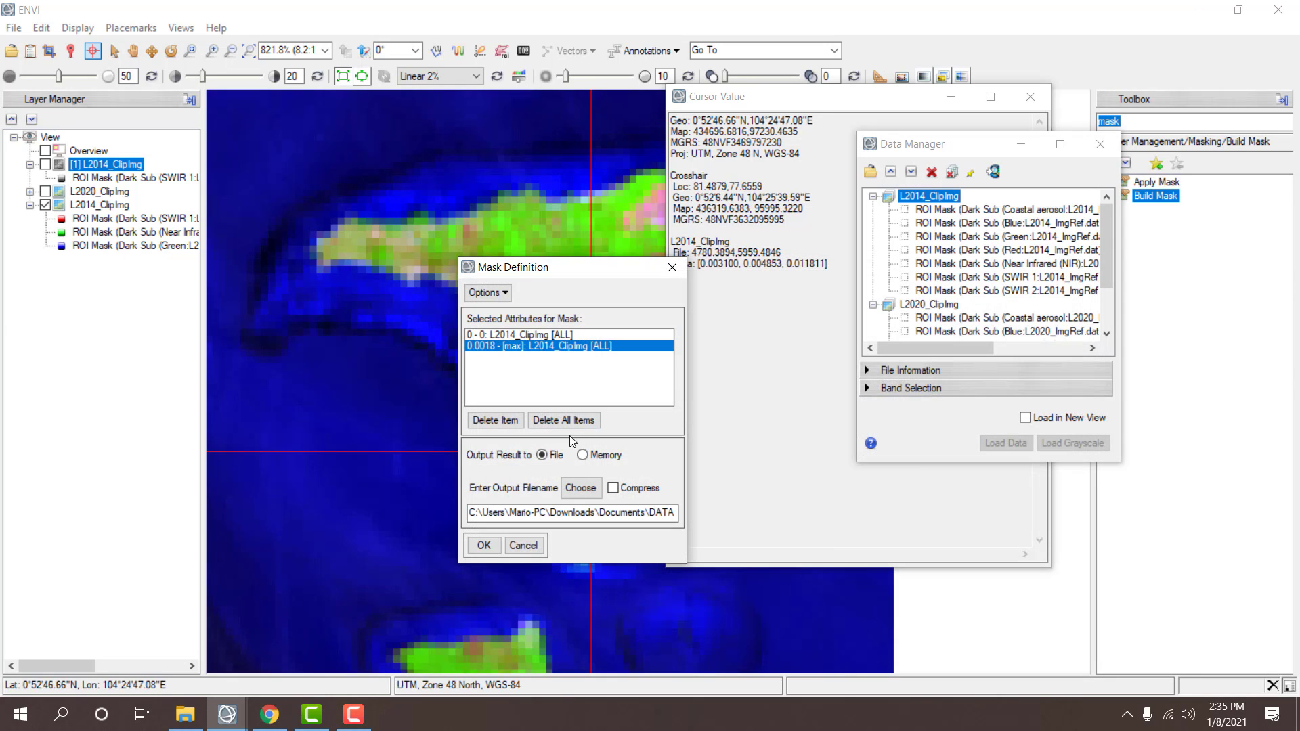
pyautogui.click(483, 545)
pyautogui.click(668, 439)
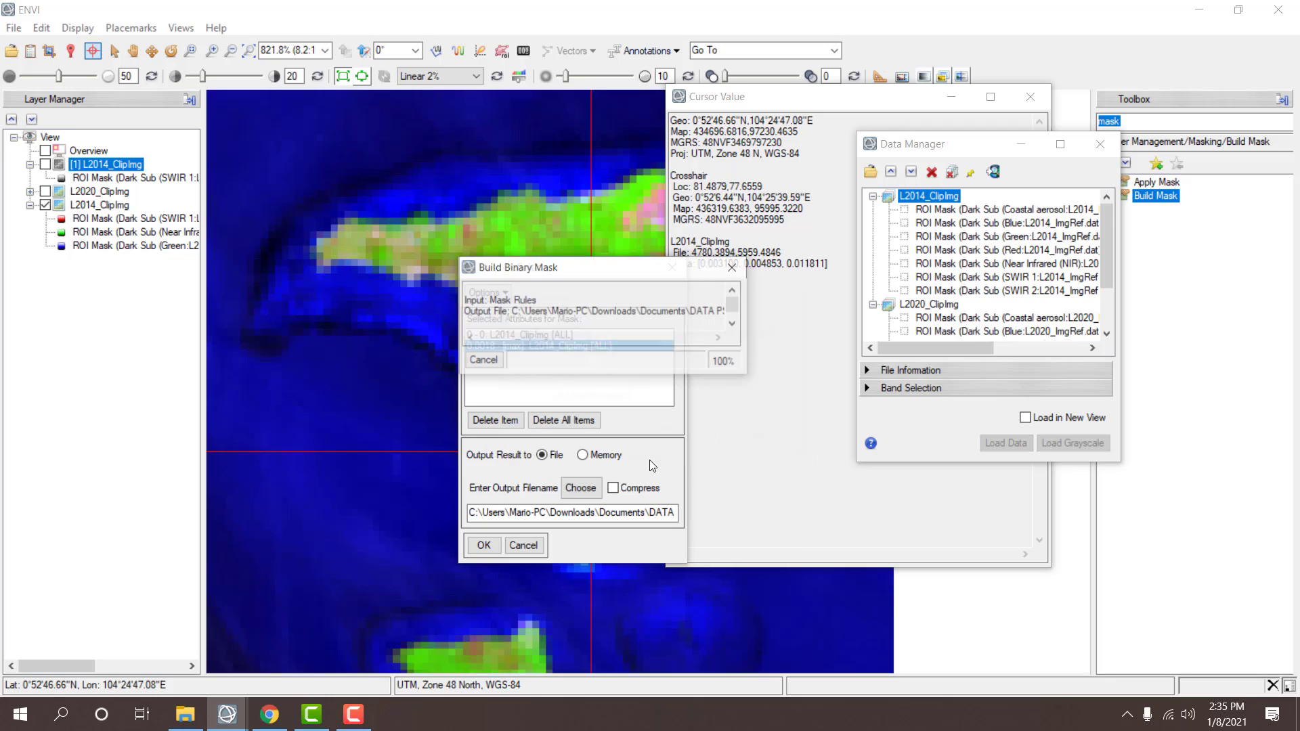
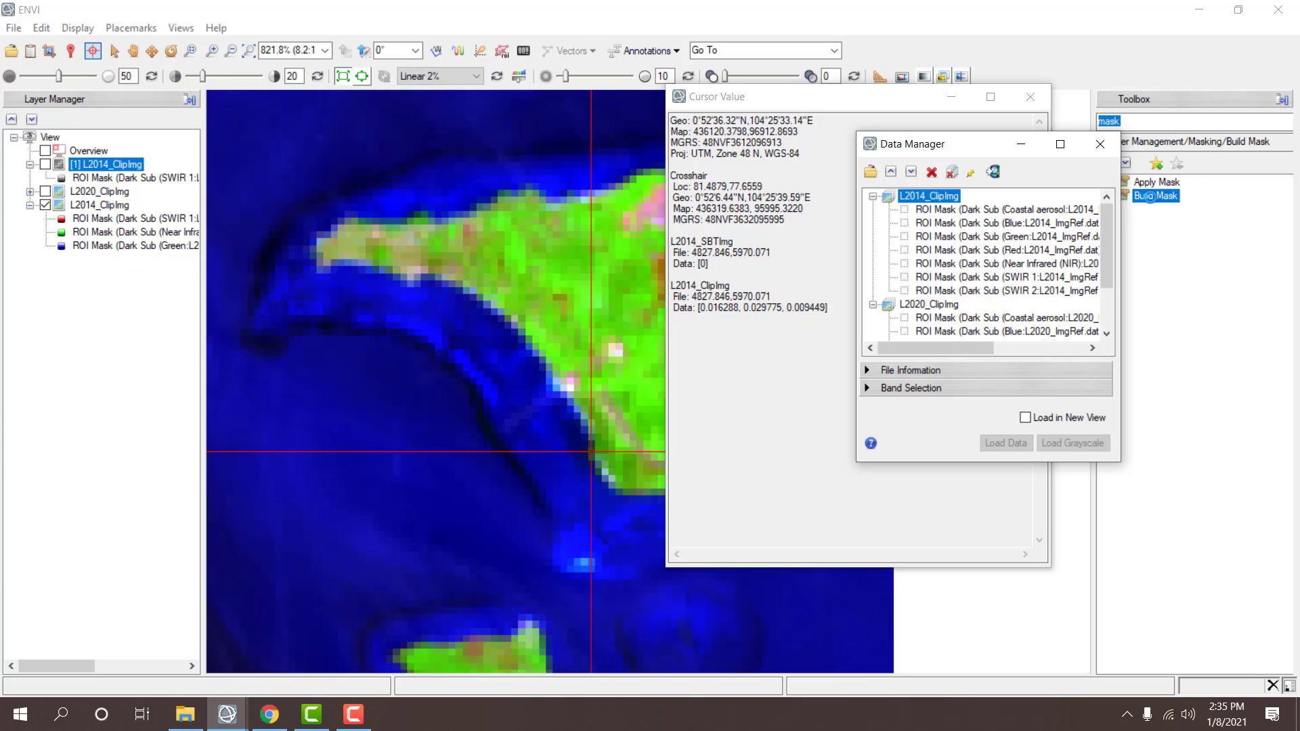
# - Start a fresh Build Mask on L2014_ClipImg and set Selected Areas to "Off"
pyautogui.doubleClick(1154, 202)
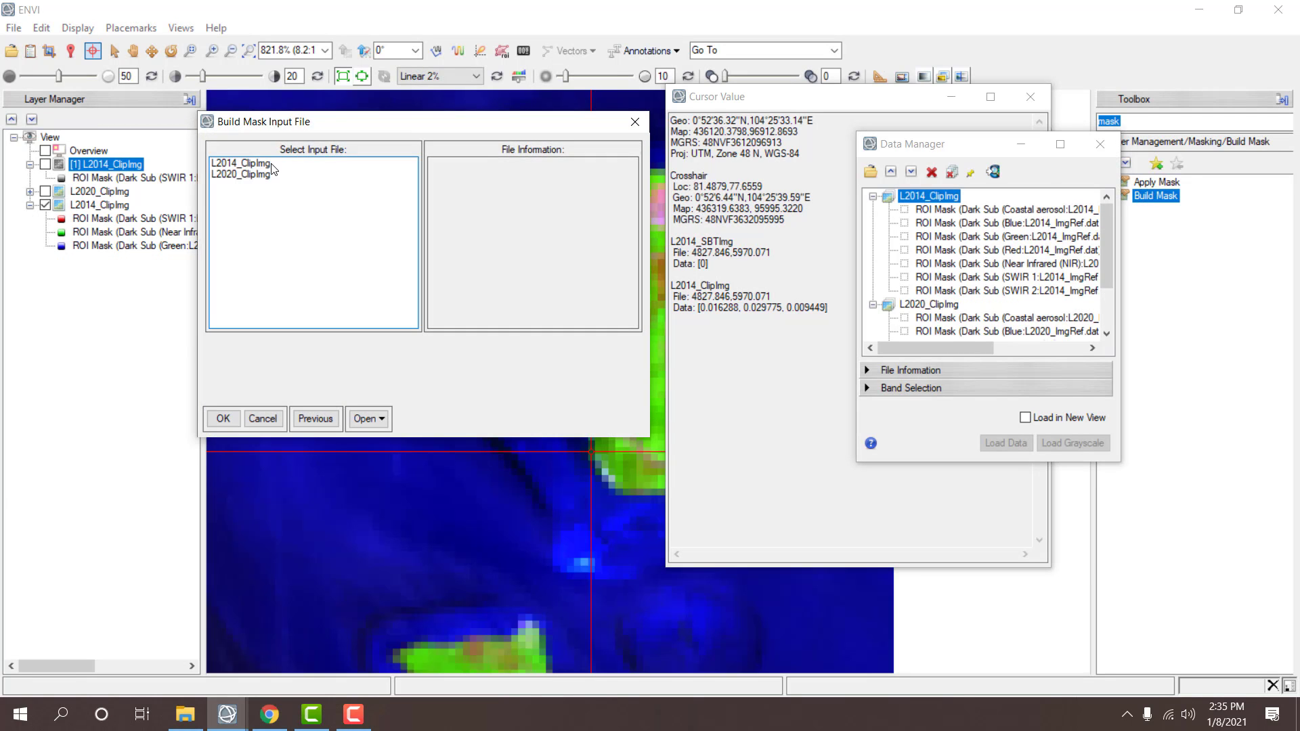
pyautogui.doubleClick(271, 167)
pyautogui.click(494, 296)
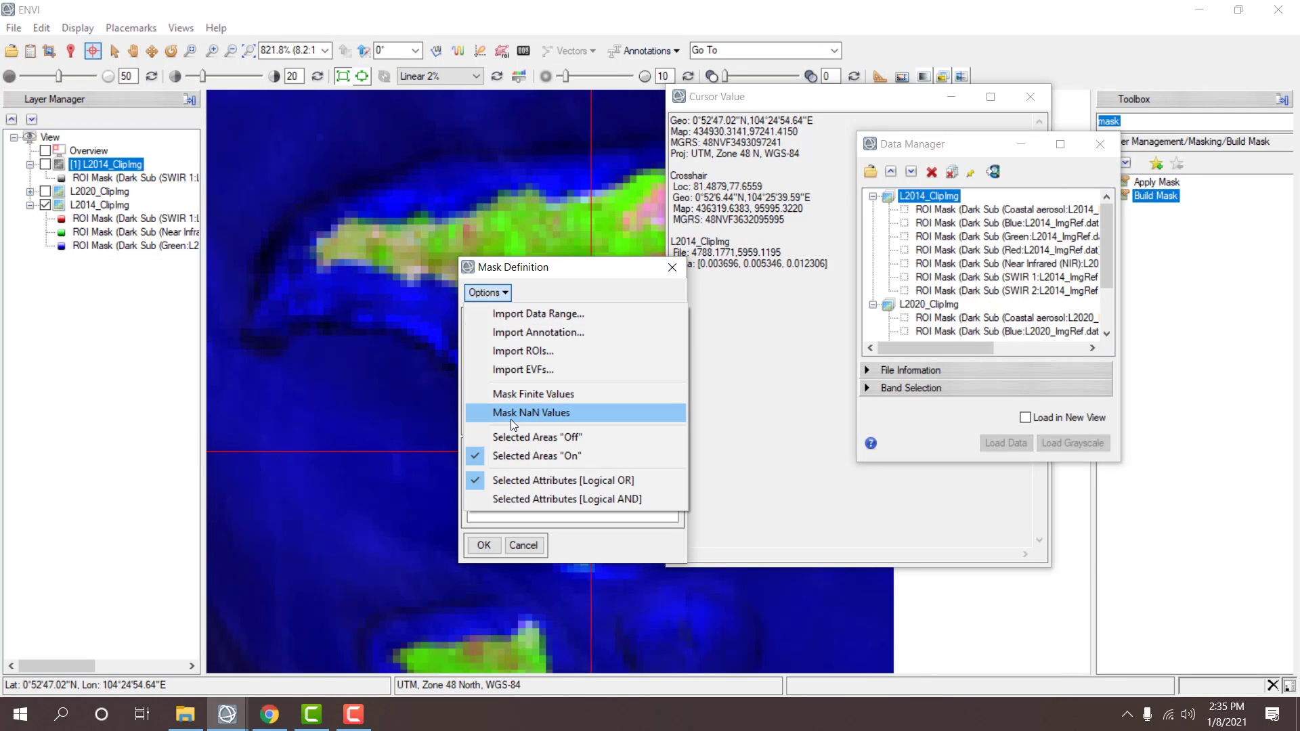
pyautogui.click(513, 293)
pyautogui.click(504, 295)
# - Add a 0.002 to 0 data range for L2014_ClipImg and build the mask to L2014_SBTImg, overwriting the existing file
pyautogui.click(538, 314)
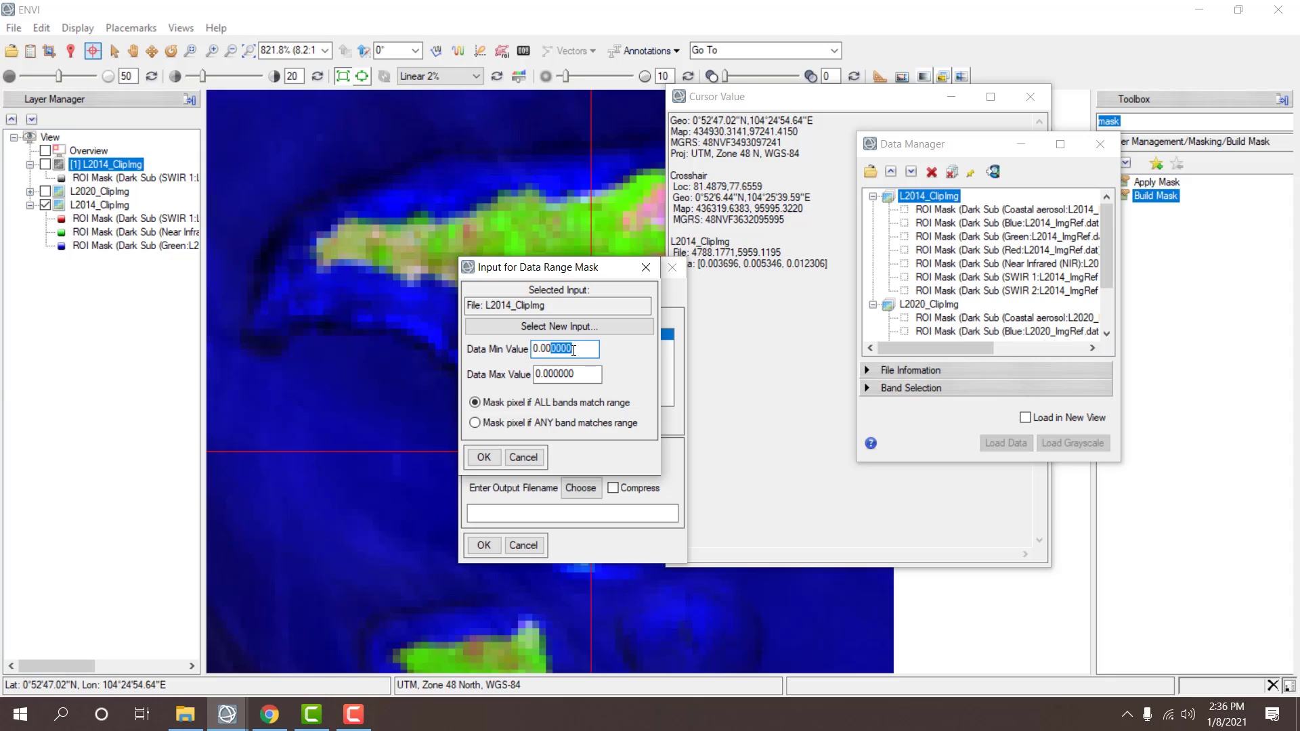
pyautogui.click(484, 458)
pyautogui.click(579, 489)
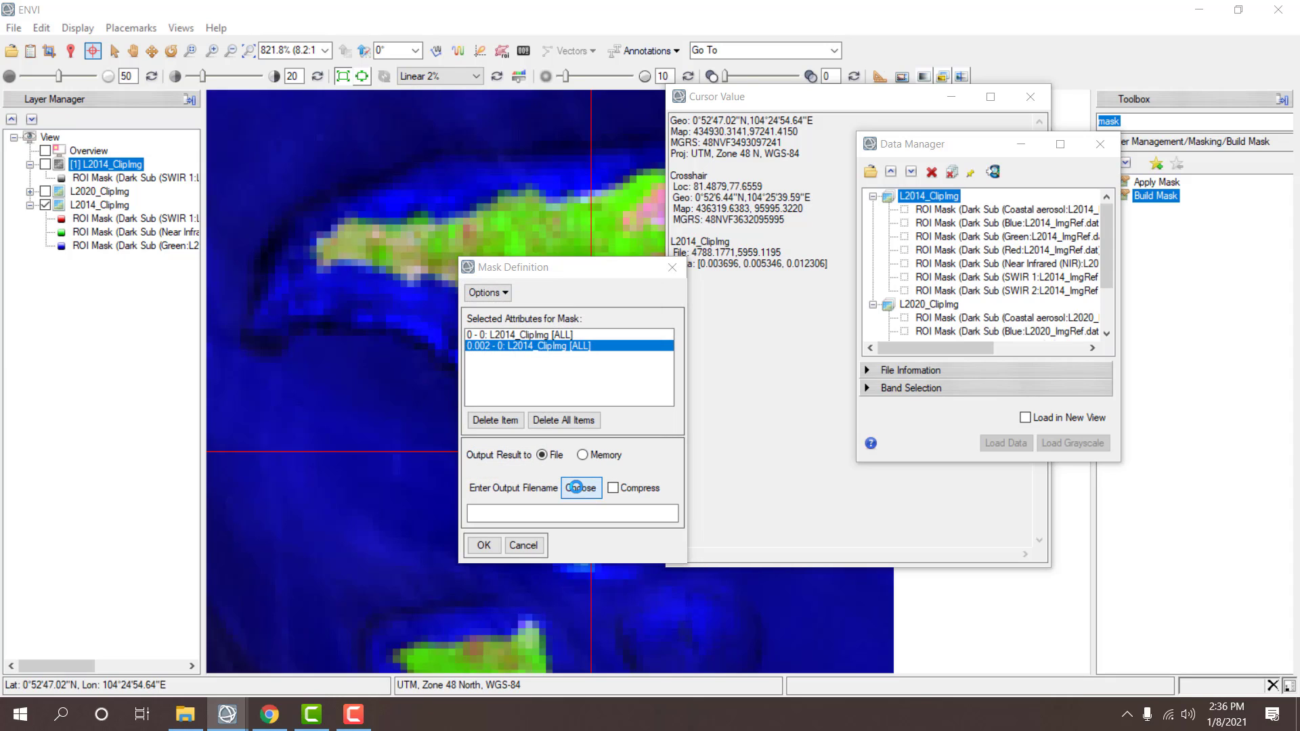
pyautogui.scroll(-5, 661, 453)
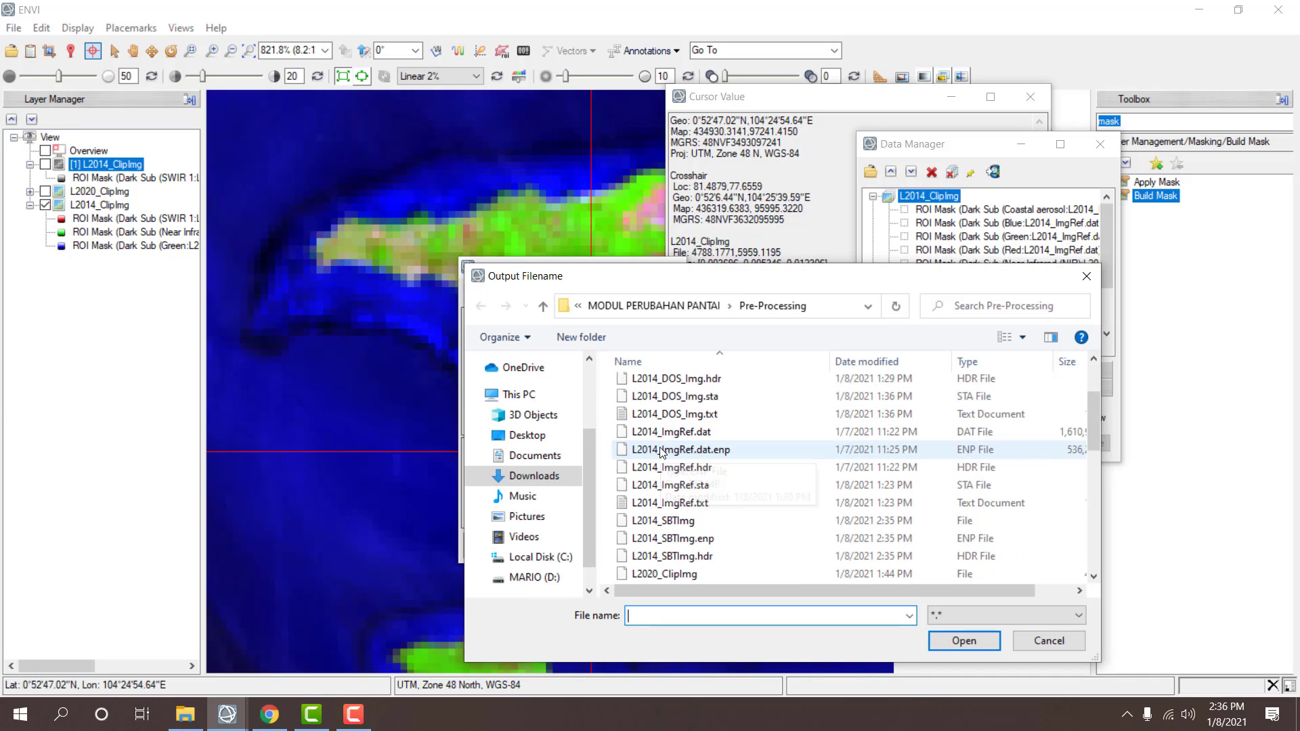
pyautogui.doubleClick(668, 521)
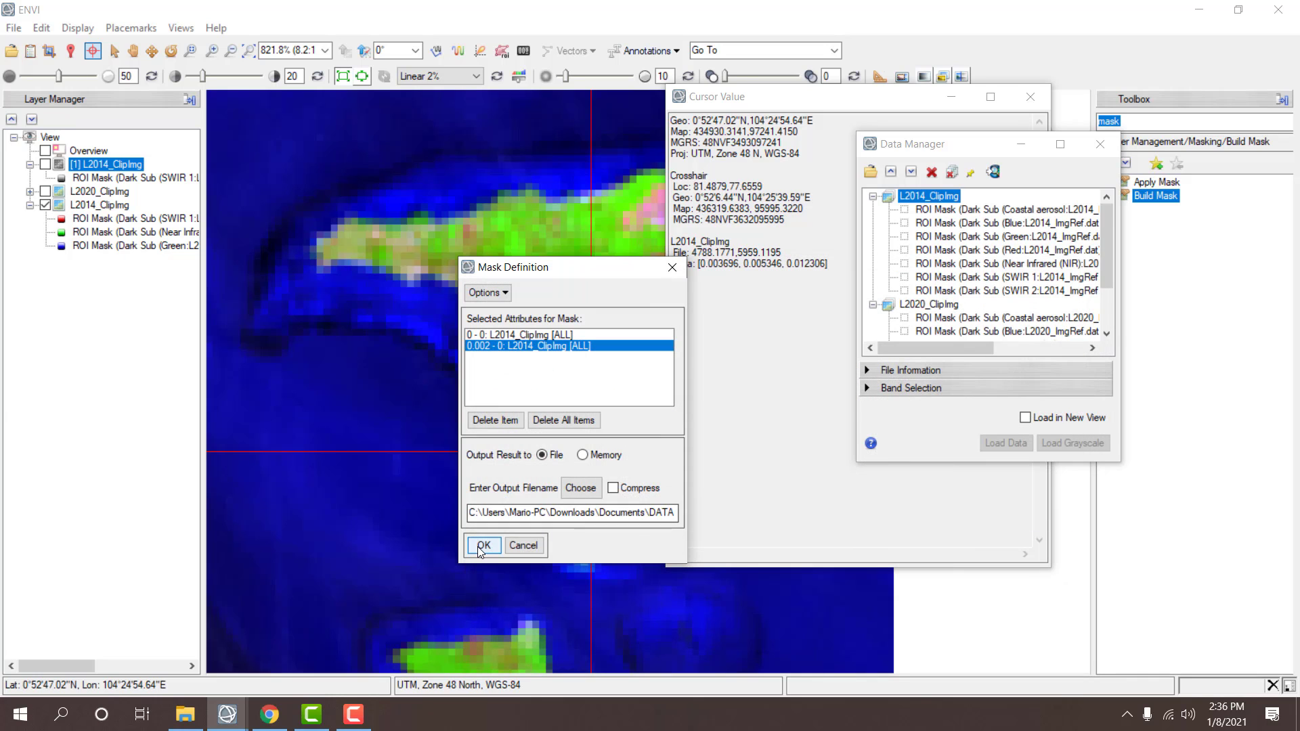
pyautogui.click(482, 546)
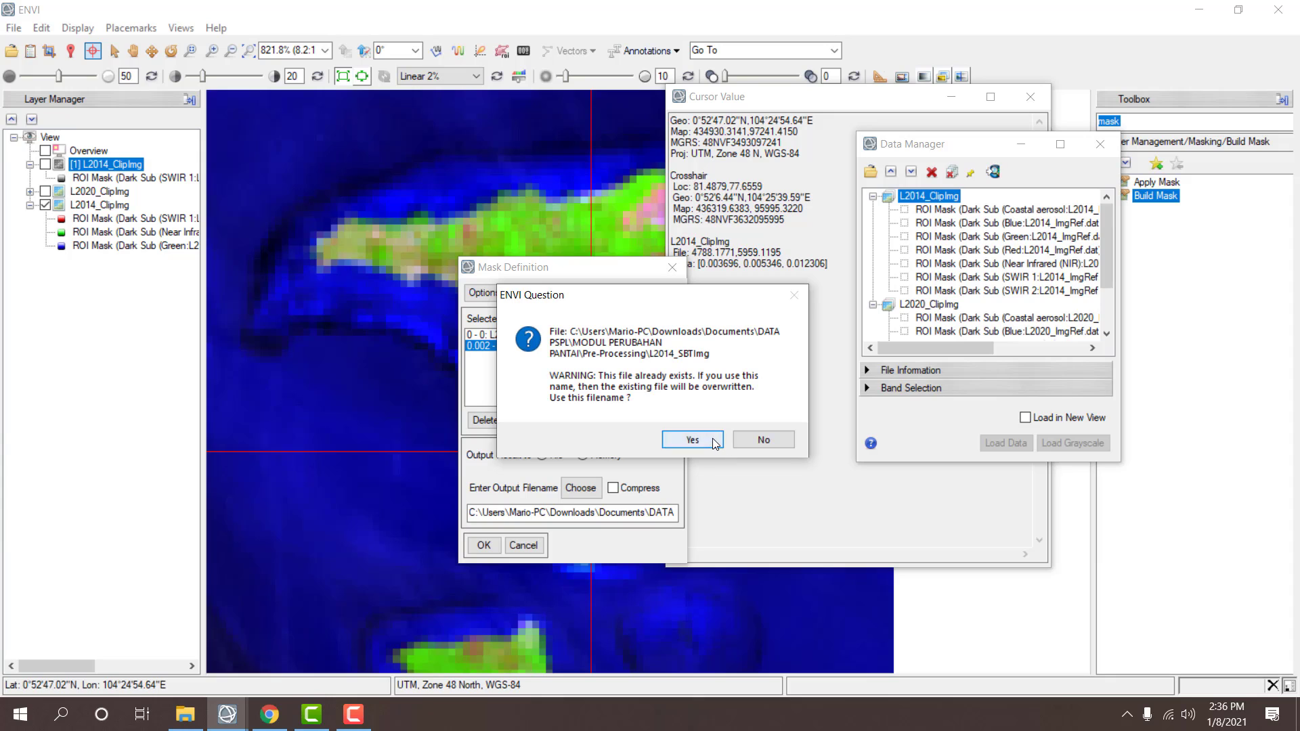
pyautogui.click(714, 441)
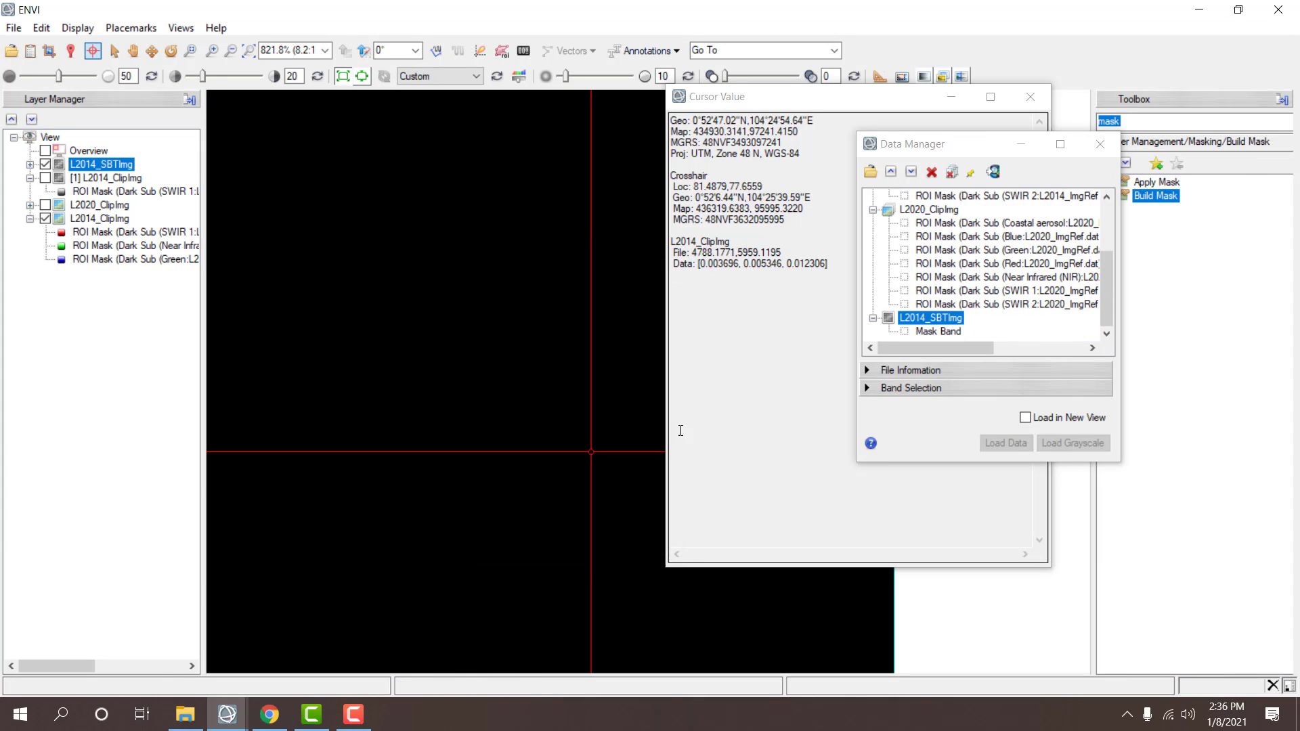
# - Remove the L2014_SBTImg mask built from the 0.002 to 0 range and restart Build Mask on L2014_ClipImg with Selected Areas "Off"
pyautogui.click(925, 175)
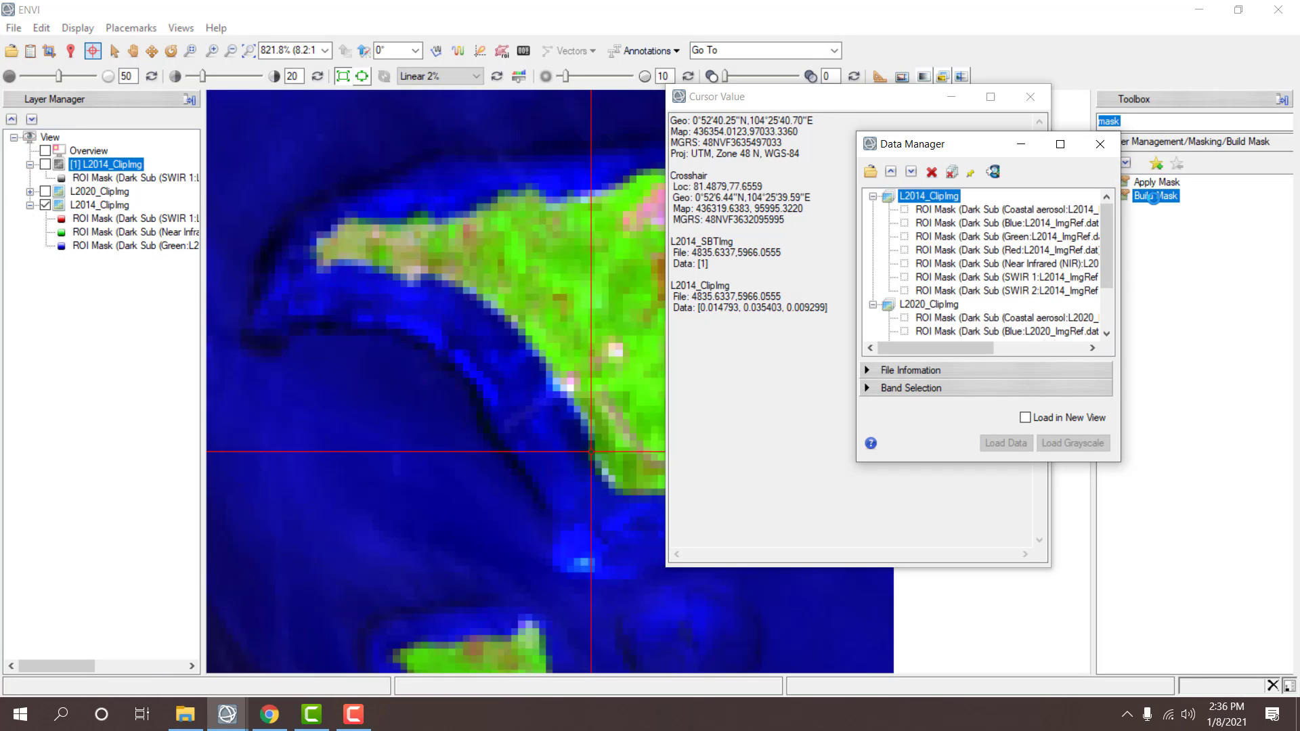
pyautogui.doubleClick(1155, 201)
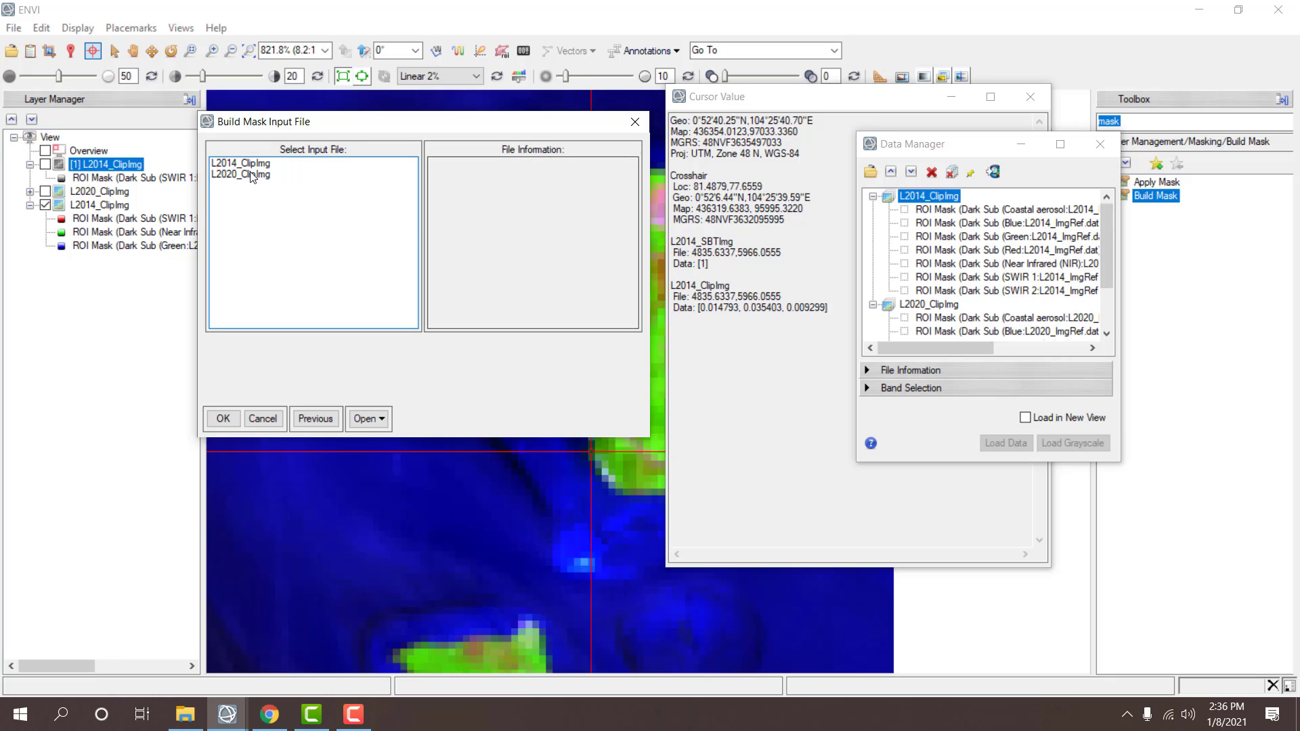
pyautogui.doubleClick(246, 161)
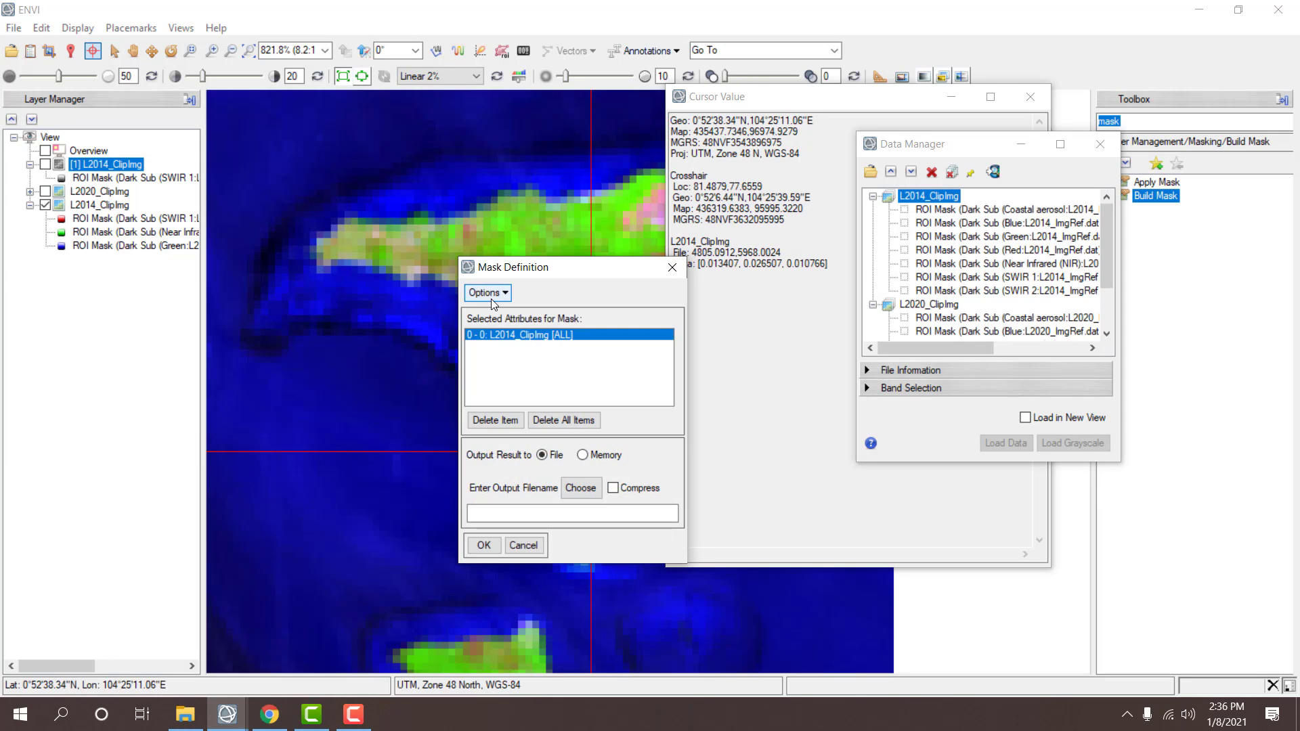
pyautogui.click(490, 298)
pyautogui.click(513, 431)
# - Add a data range for L2014_ClipImg with the minimum set to 0.002 and the maximum left blank
pyautogui.click(500, 292)
pyautogui.click(521, 314)
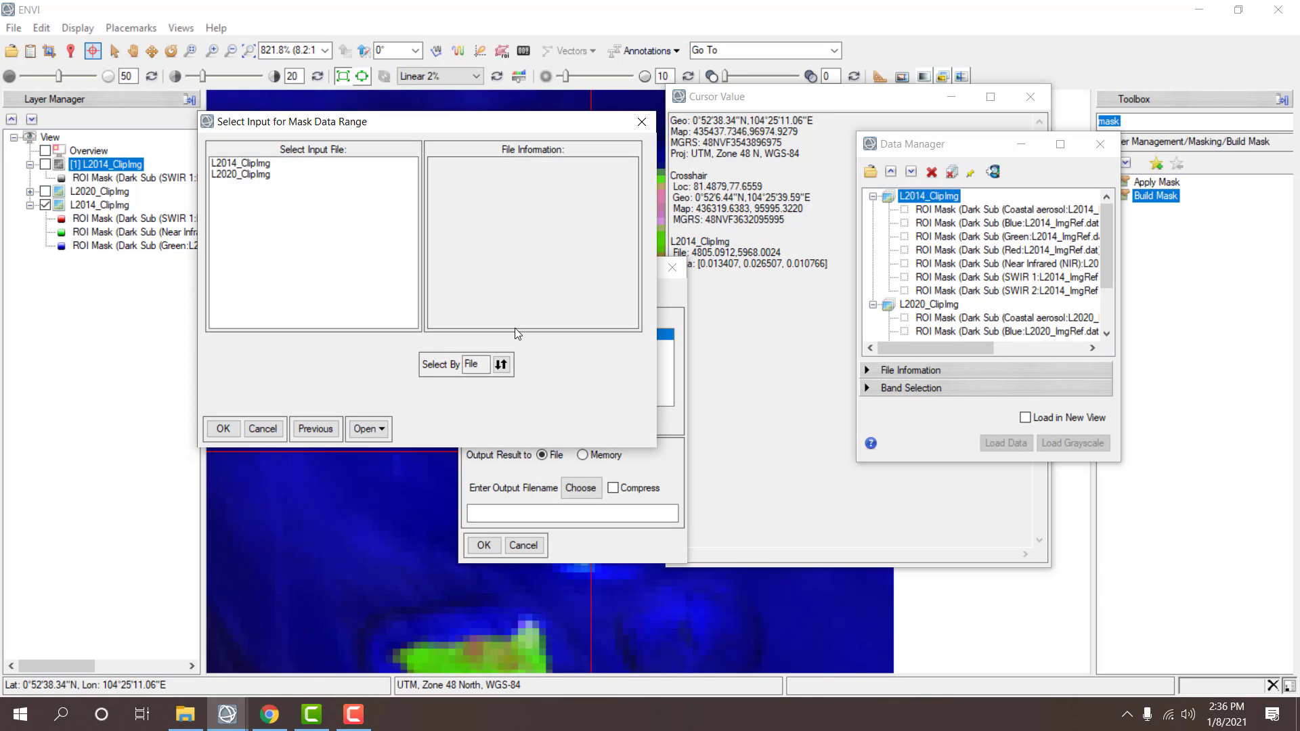
pyautogui.doubleClick(259, 164)
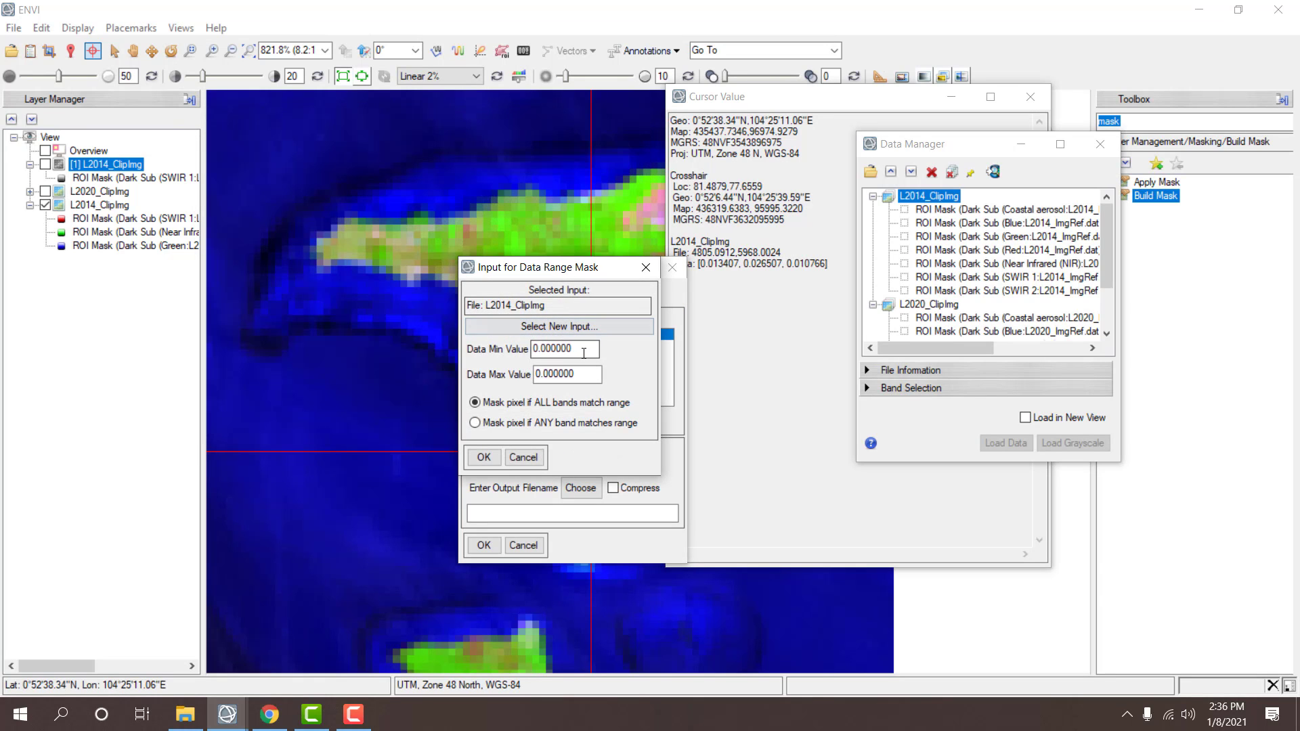
pyautogui.moveTo(572, 349); pyautogui.dragTo(554, 351)
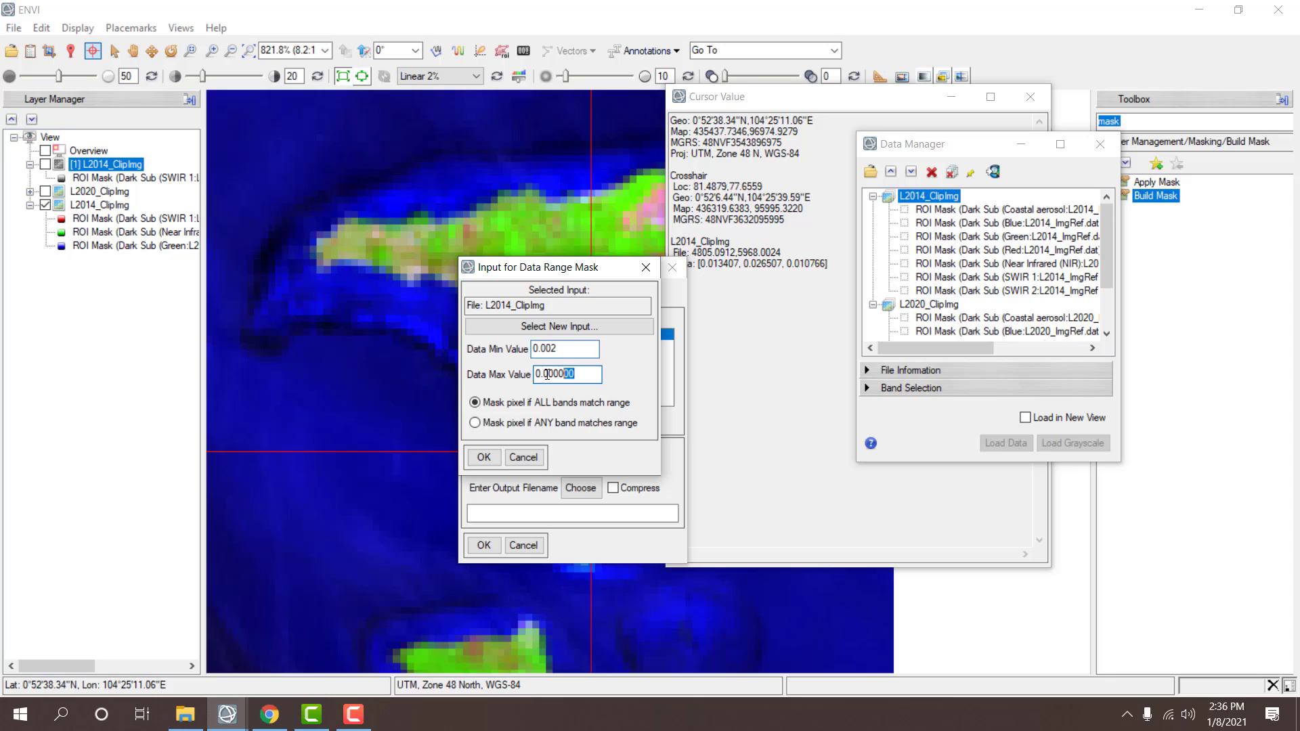
pyautogui.click(492, 456)
# - Build the mask with the open-ended 0.002 range to L2014_SBTImg, overwriting the existing file
pyautogui.click(577, 488)
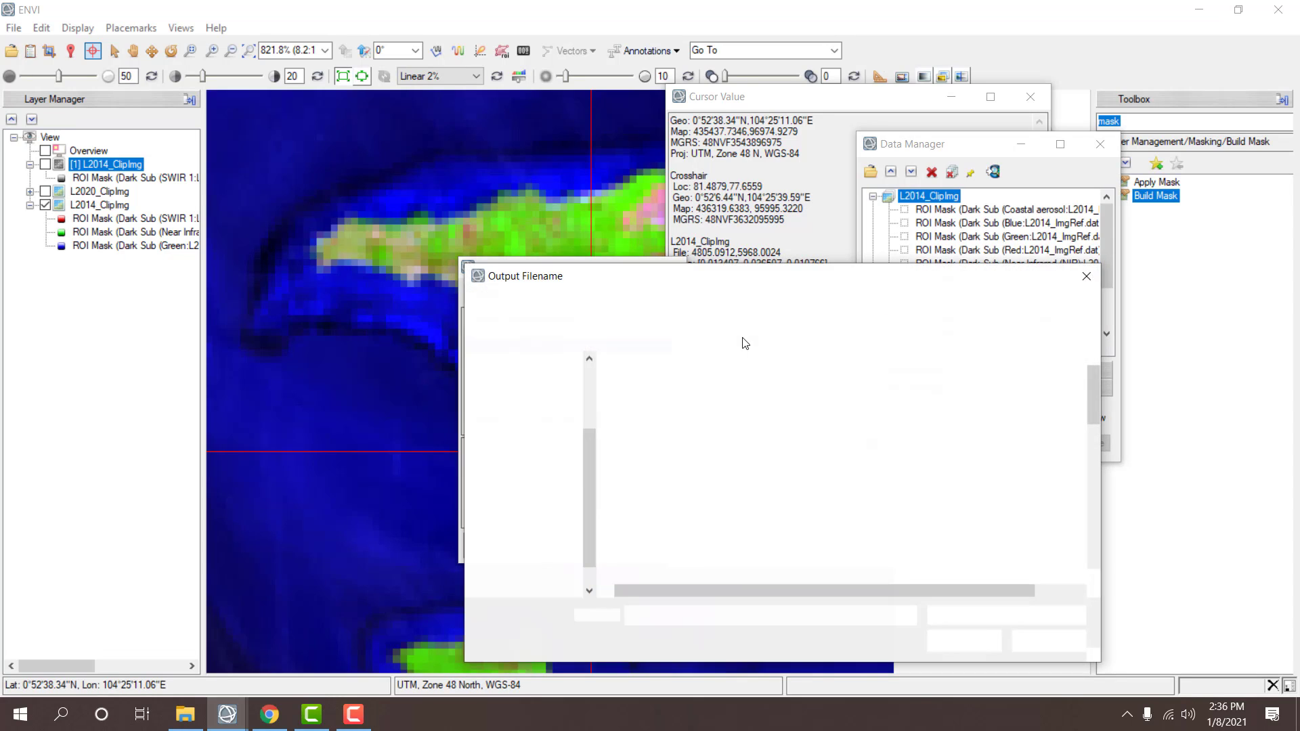
pyautogui.scroll(-1, 694, 484)
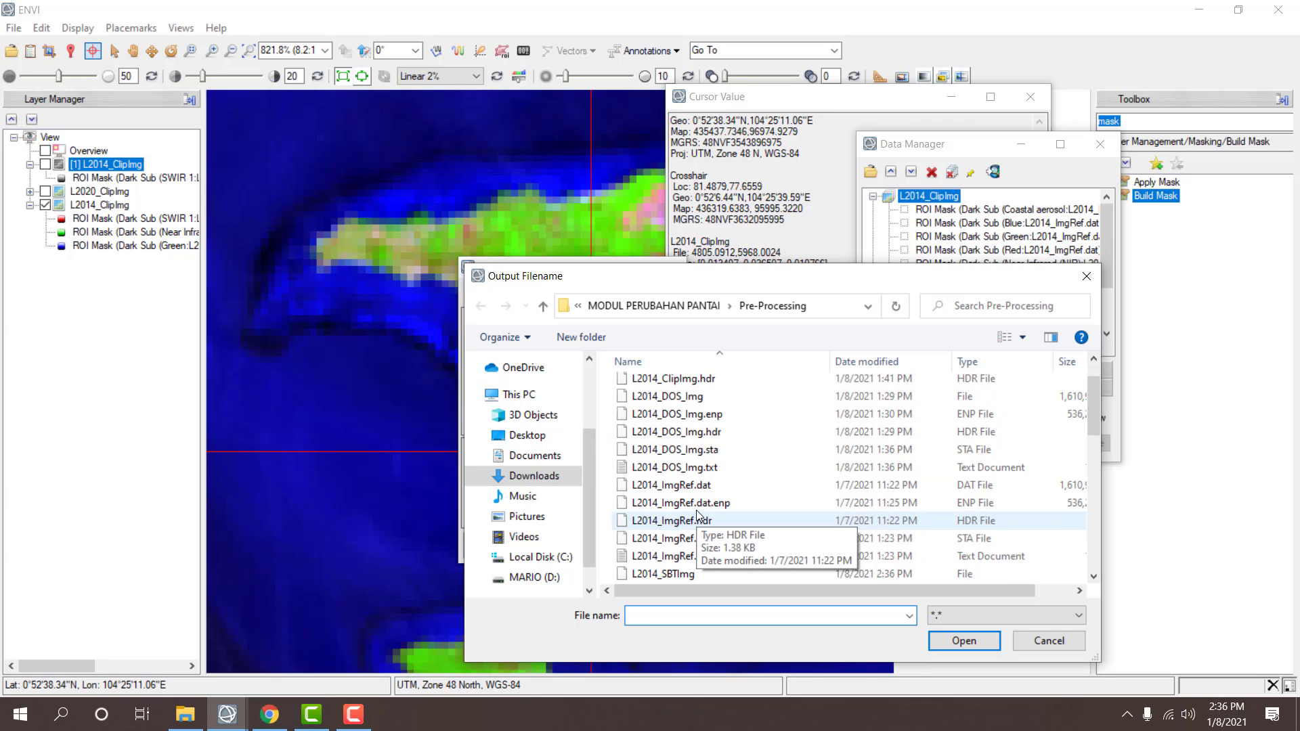
pyautogui.click(683, 574)
pyautogui.doubleClick(683, 574)
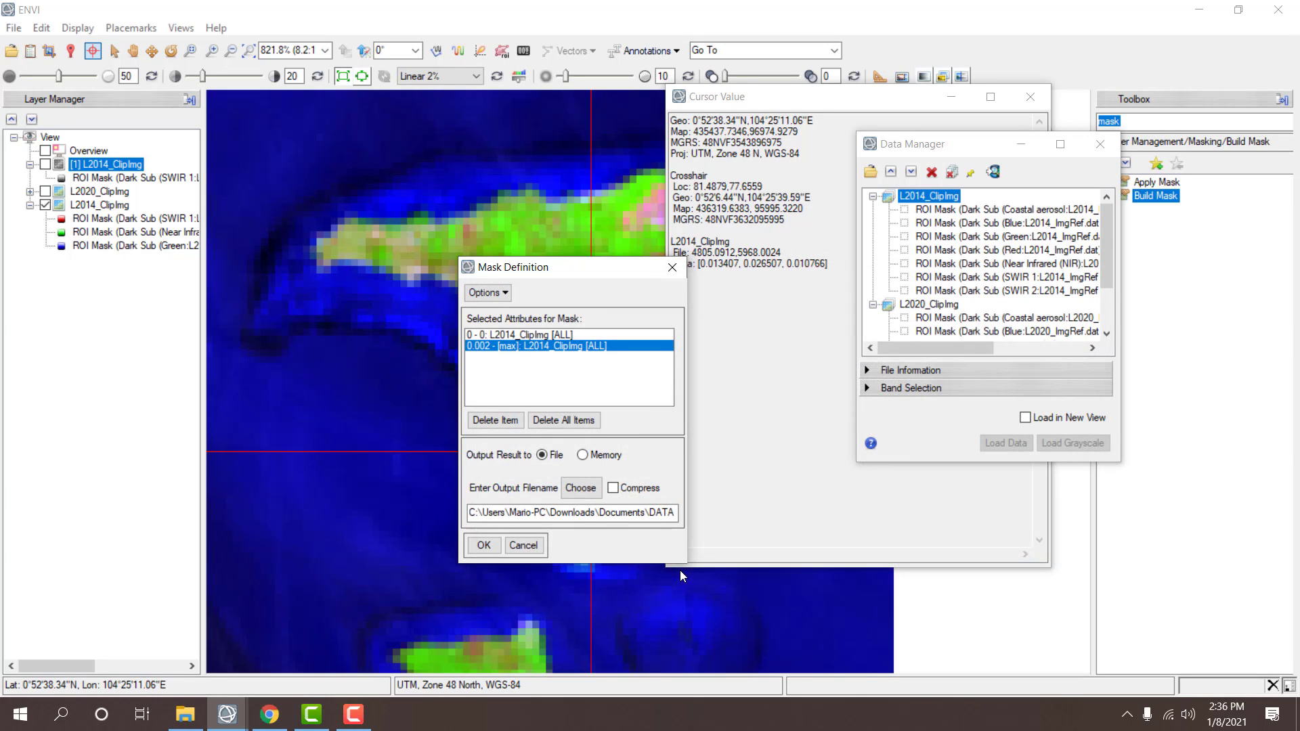
pyautogui.click(493, 546)
pyautogui.click(694, 440)
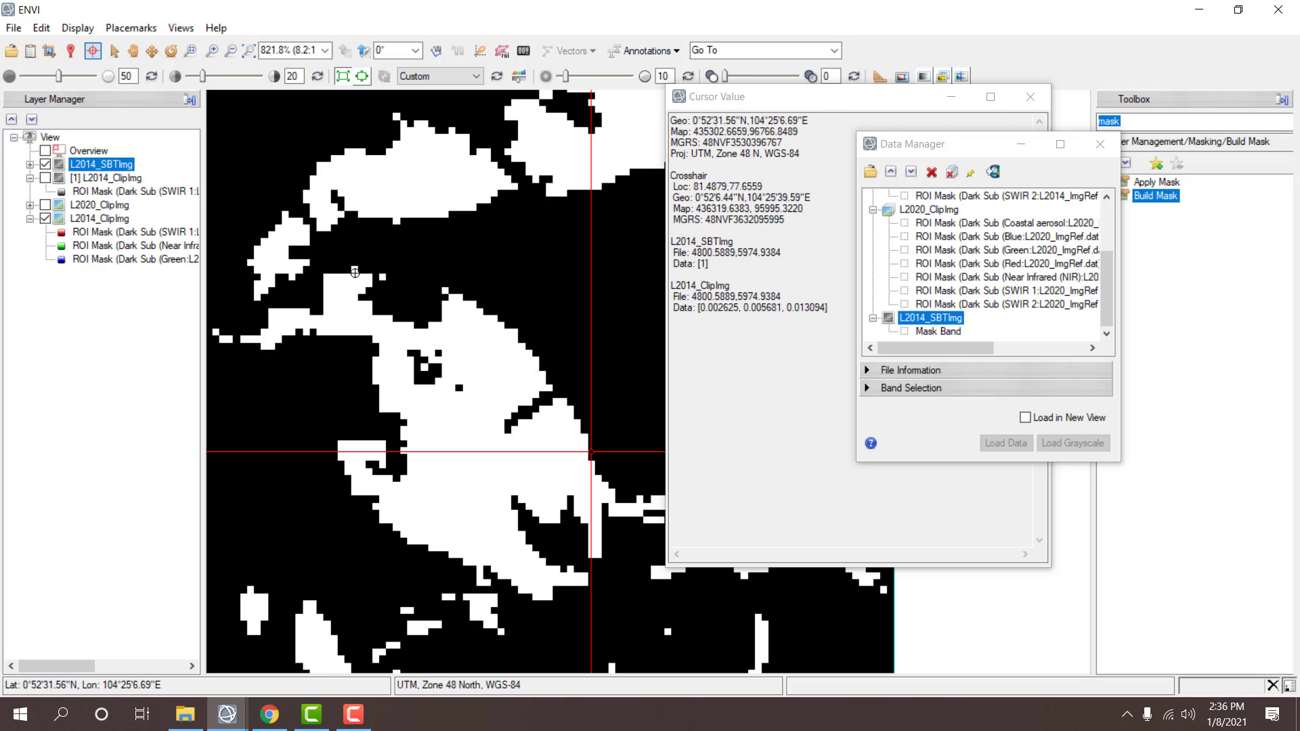
# - Remove the open-ended 0.002 L2014_SBTImg mask and start another Build Mask on L2014_ClipImg with Selected Areas "Off"
pyautogui.doubleClick(933, 319)
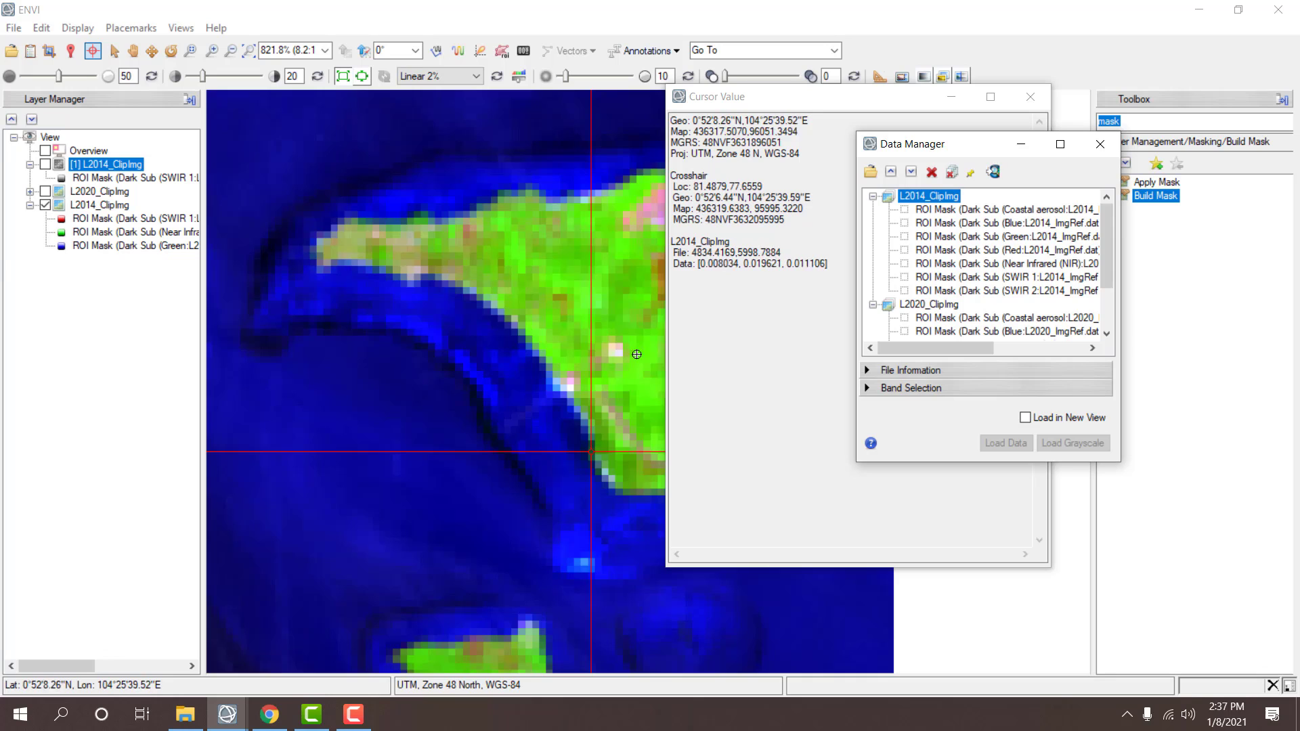
pyautogui.click(1161, 200)
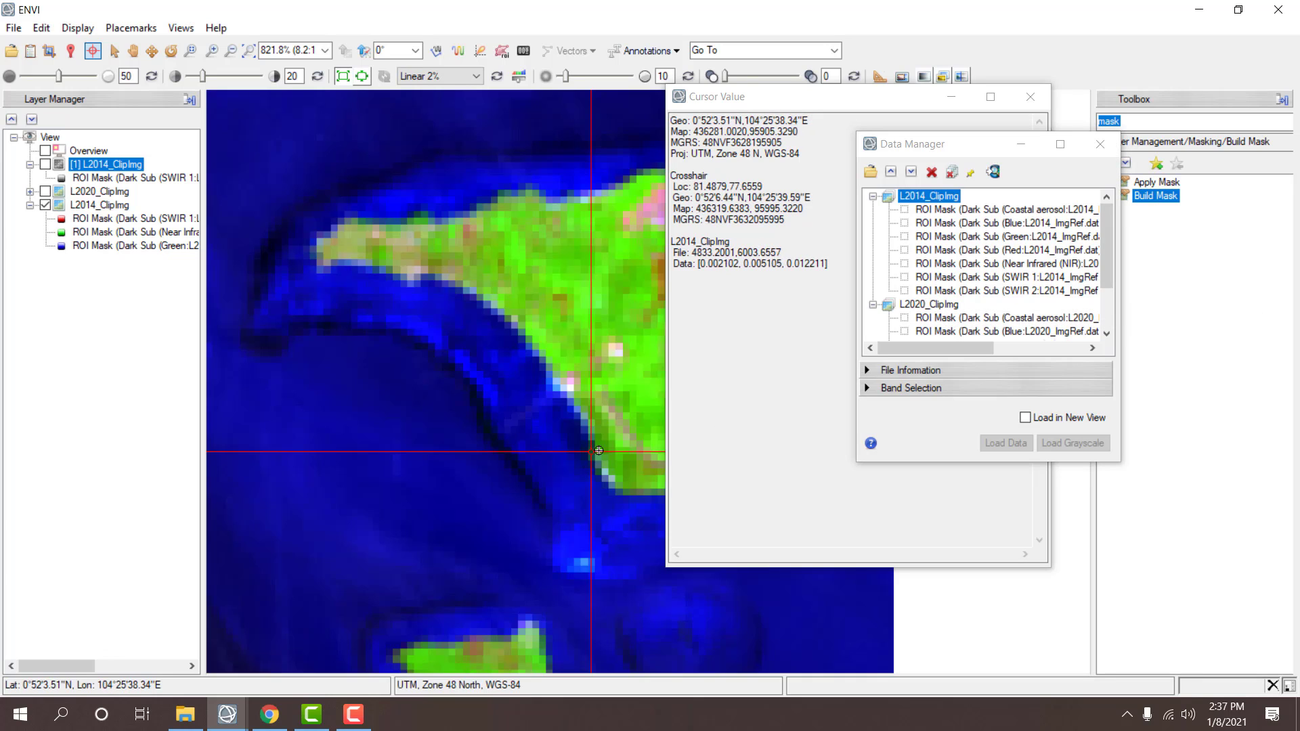
pyautogui.doubleClick(1169, 201)
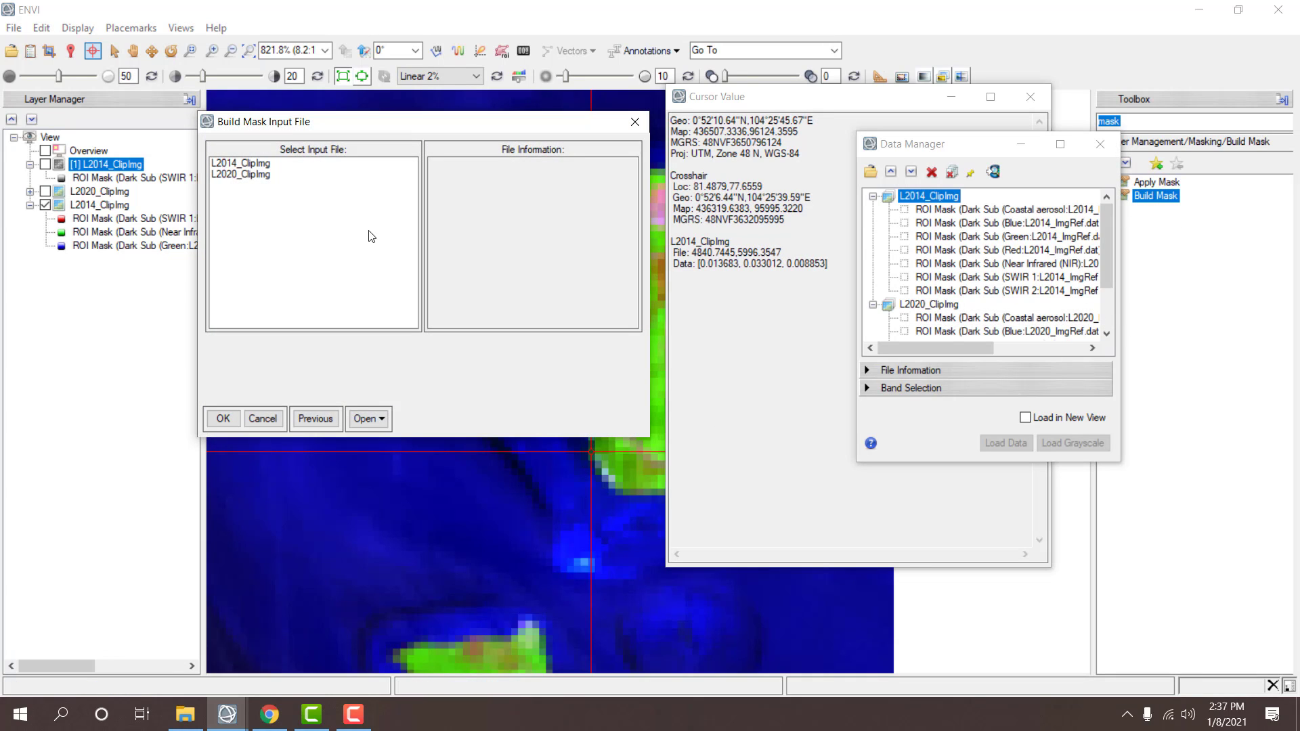
pyautogui.click(248, 166)
pyautogui.doubleClick(248, 168)
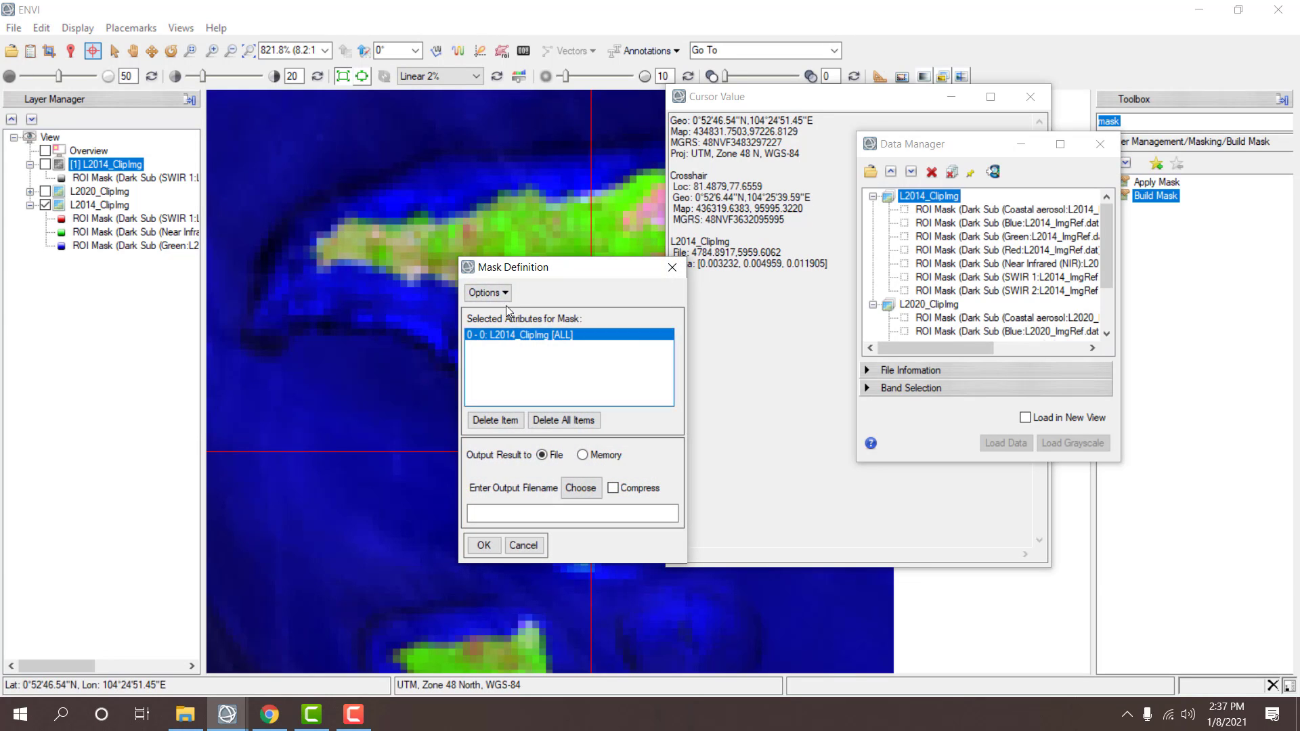
pyautogui.click(503, 293)
pyautogui.click(523, 437)
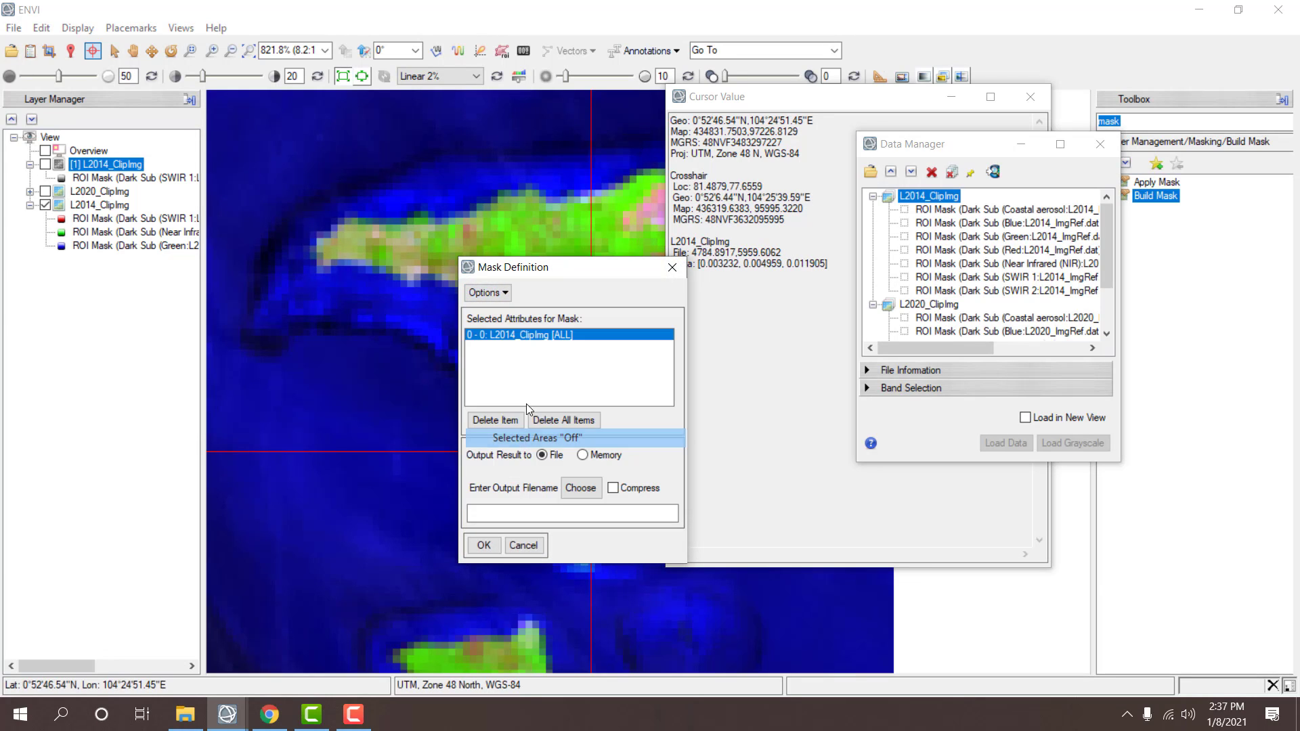
# - Add a data range for L2014_ClipImg with the minimum set to 0.0023 and the maximum left blank
pyautogui.click(487, 292)
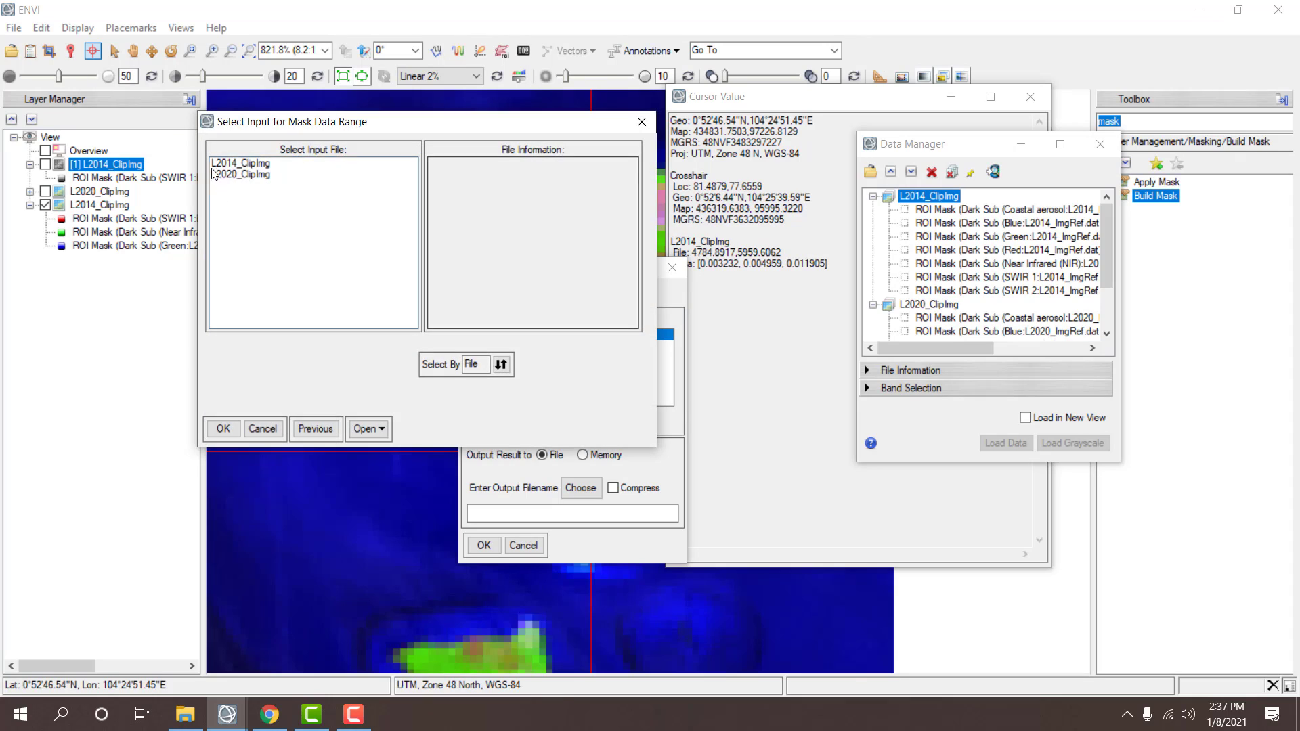
pyautogui.doubleClick(214, 167)
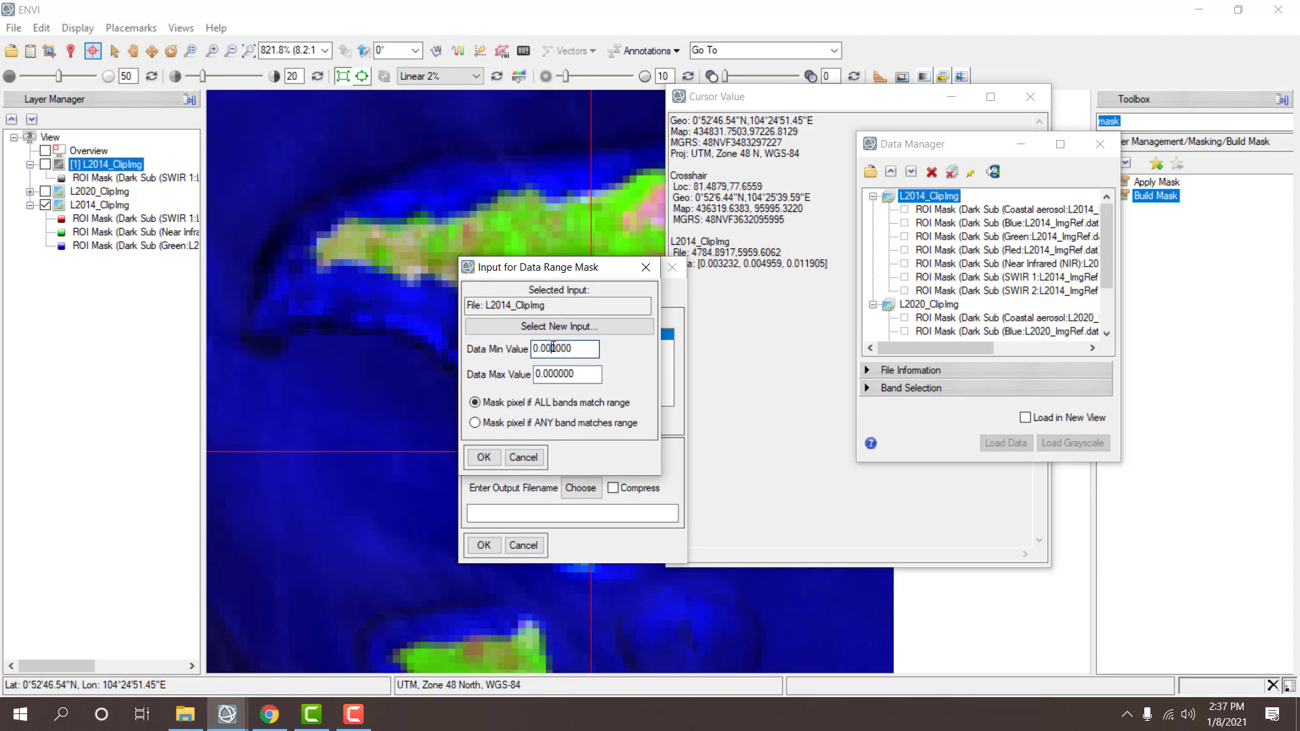
pyautogui.moveTo(552, 348); pyautogui.dragTo(580, 348)
pyautogui.moveTo(577, 375); pyautogui.dragTo(516, 377)
pyautogui.press('BackSpace')
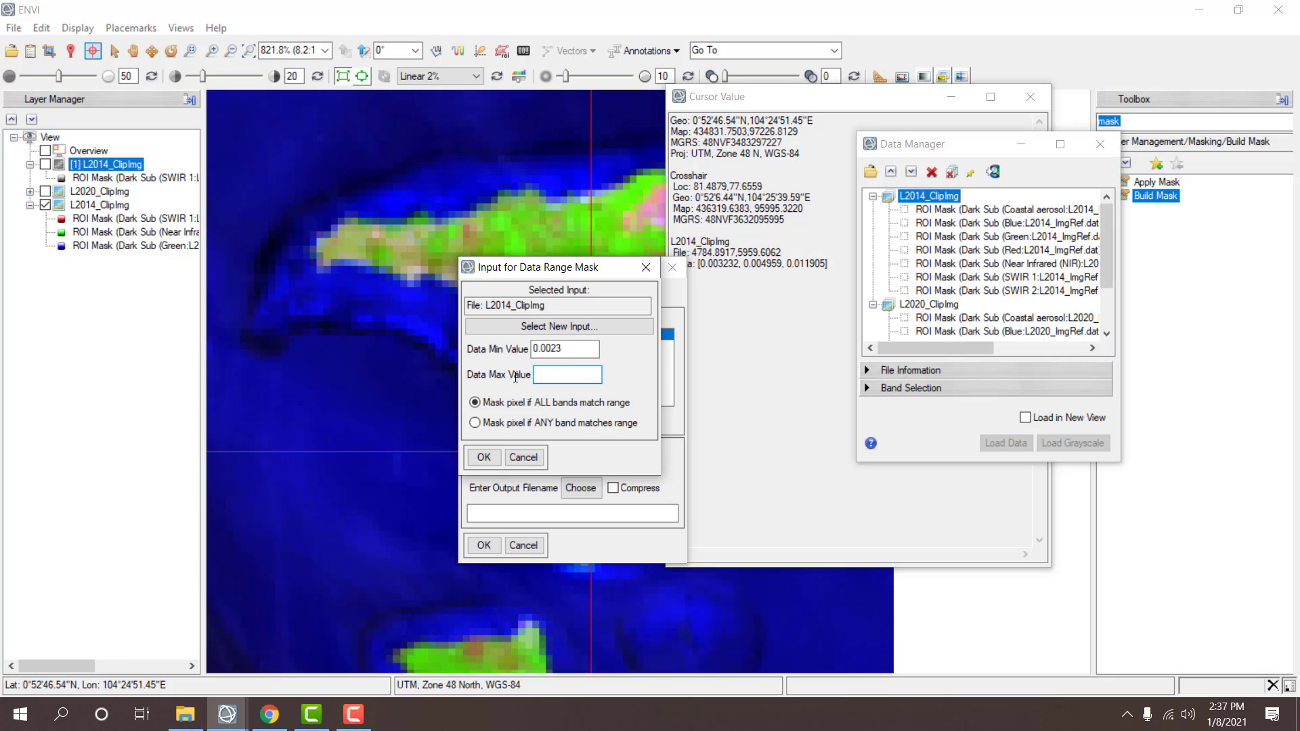
pyautogui.click(484, 457)
# - Build the mask with the open-ended 0.0023 range to L2014_SBTImg, overwriting the existing file
pyautogui.click(571, 487)
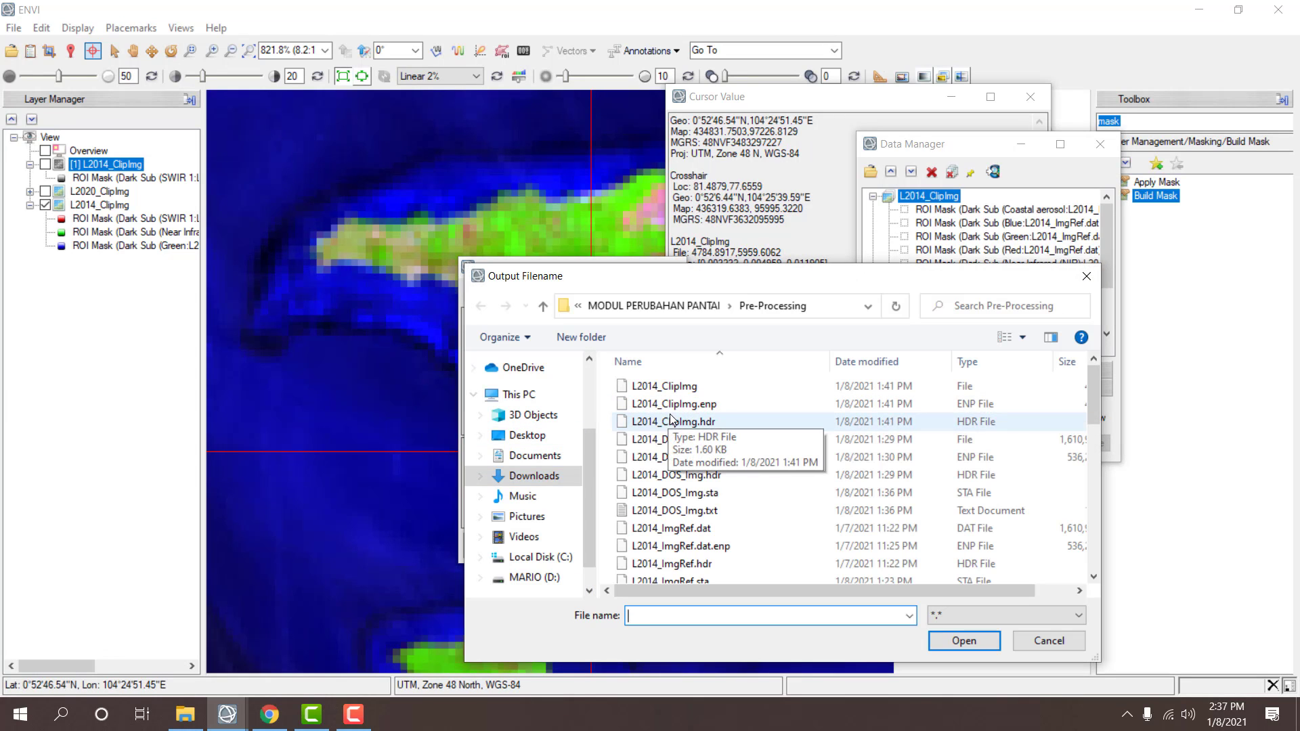
pyautogui.scroll(-2, 673, 418)
pyautogui.doubleClick(668, 519)
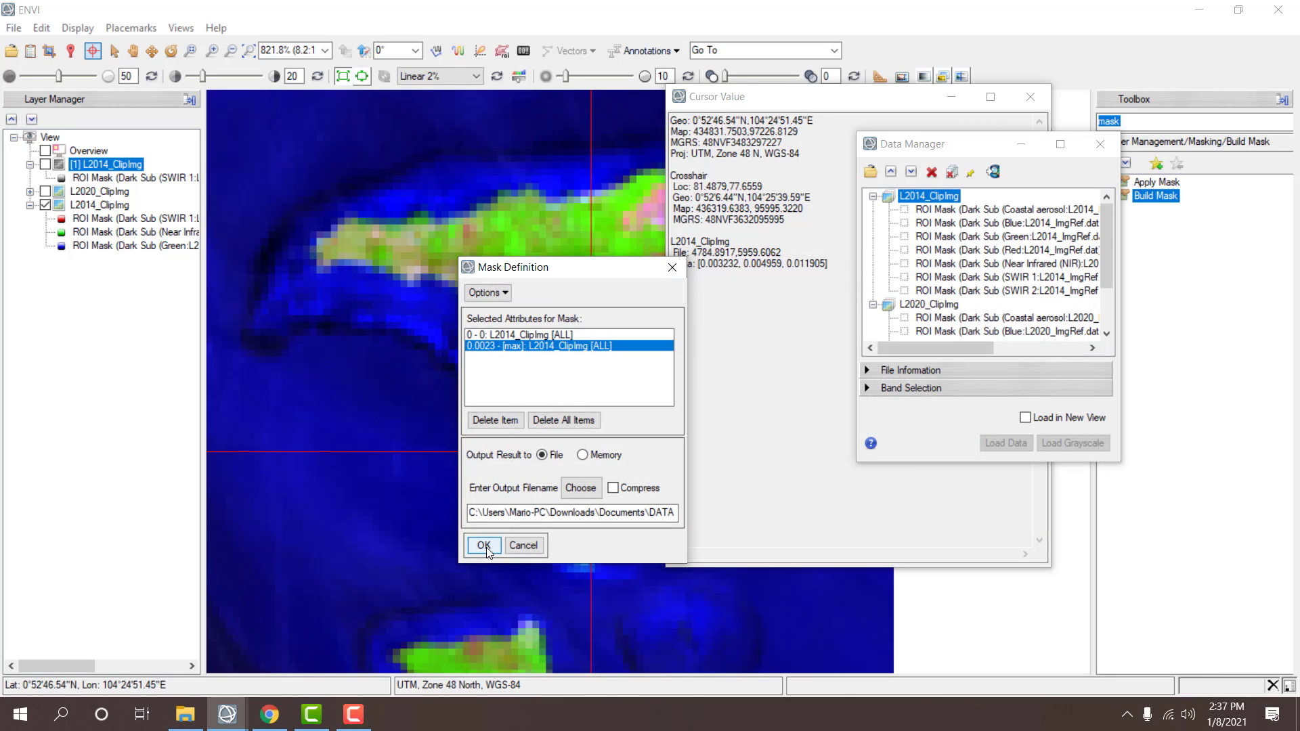
pyautogui.click(486, 548)
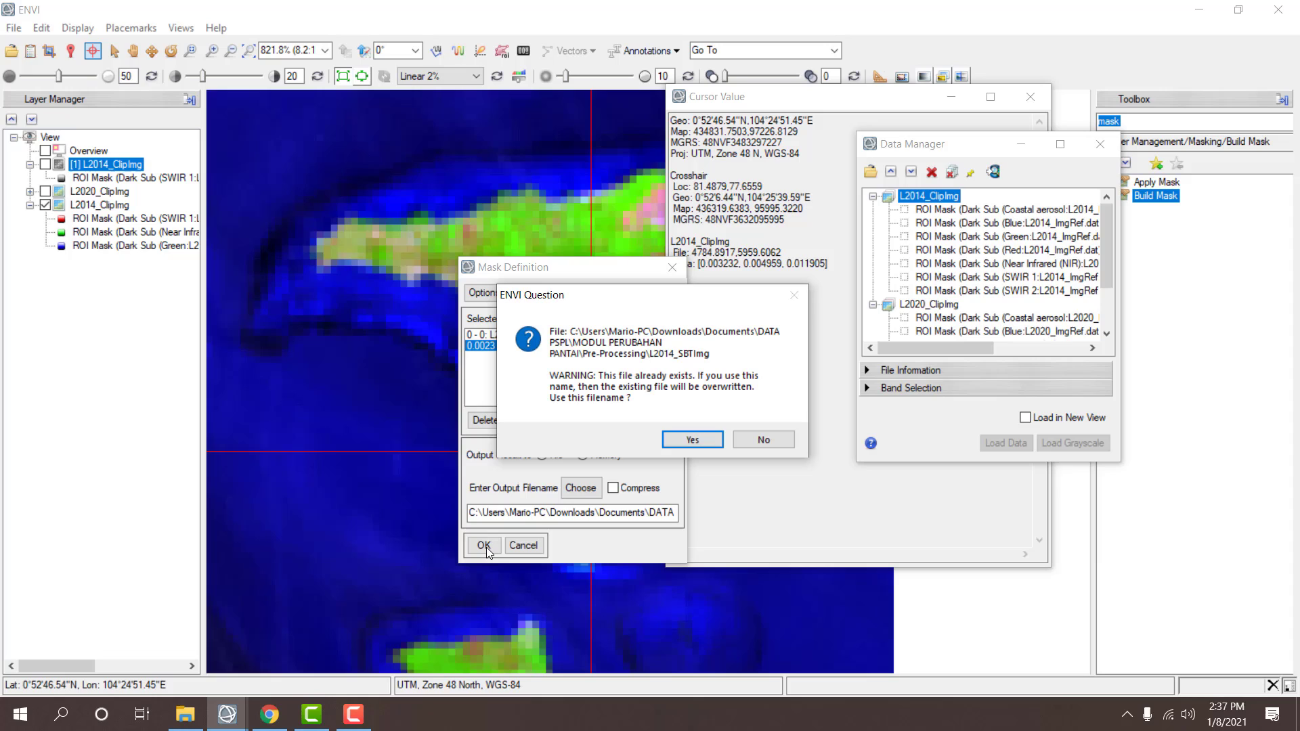
pyautogui.click(667, 439)
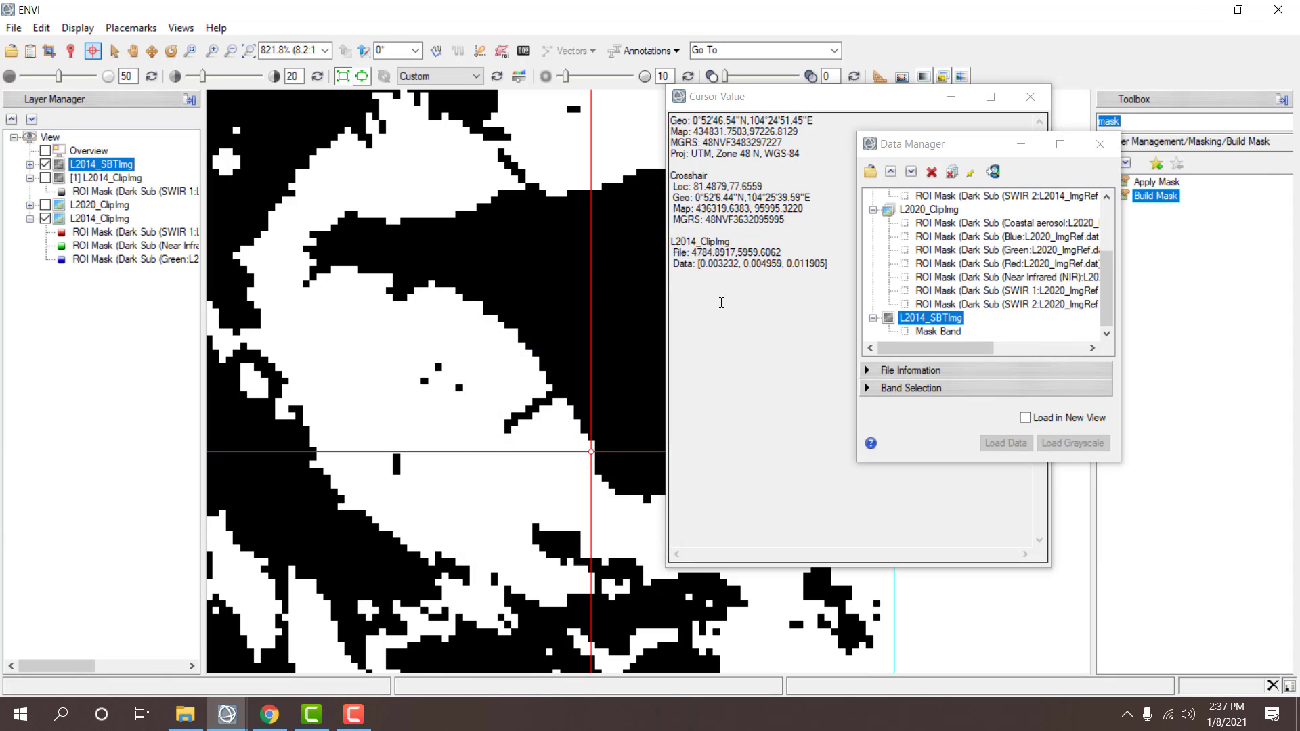
# - Compare the L2014_SBTImg mask with the shoreline in L2014_ClipImg by toggling the mask layer's visibility
pyautogui.scroll(-3, 456, 357)
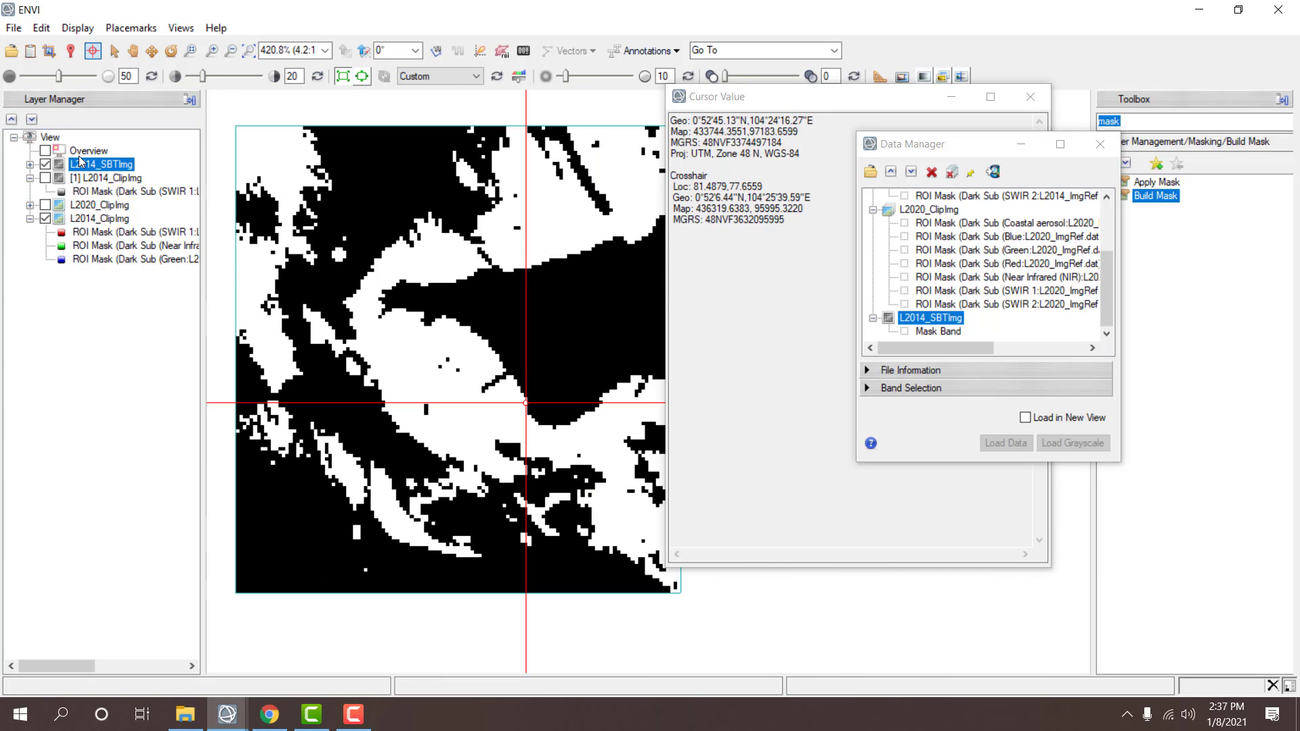
pyautogui.click(45, 165)
pyautogui.click(45, 166)
pyautogui.click(45, 165)
pyautogui.click(45, 165)
pyautogui.click(44, 166)
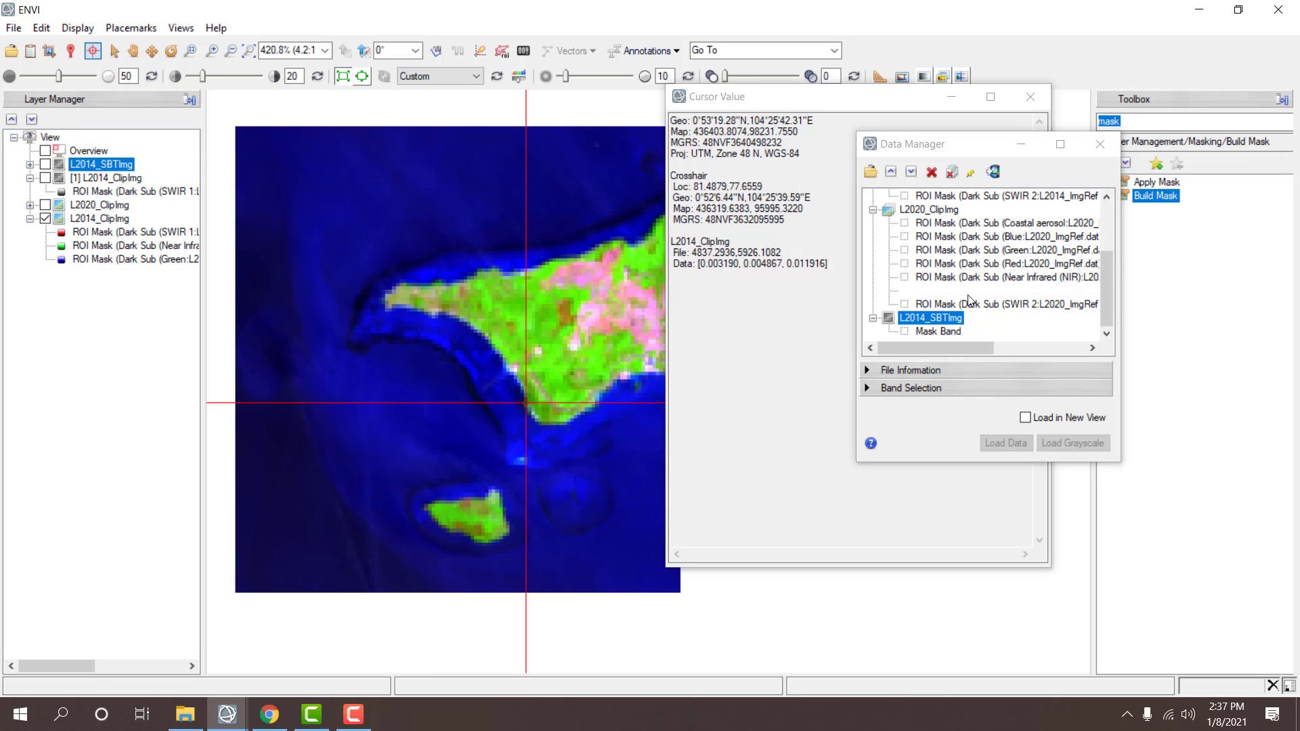
# - Remove the 0.0023 L2014_SBTImg mask and start a new Build Mask on L2014_ClipImg with Selected Areas "Off"
pyautogui.click(933, 175)
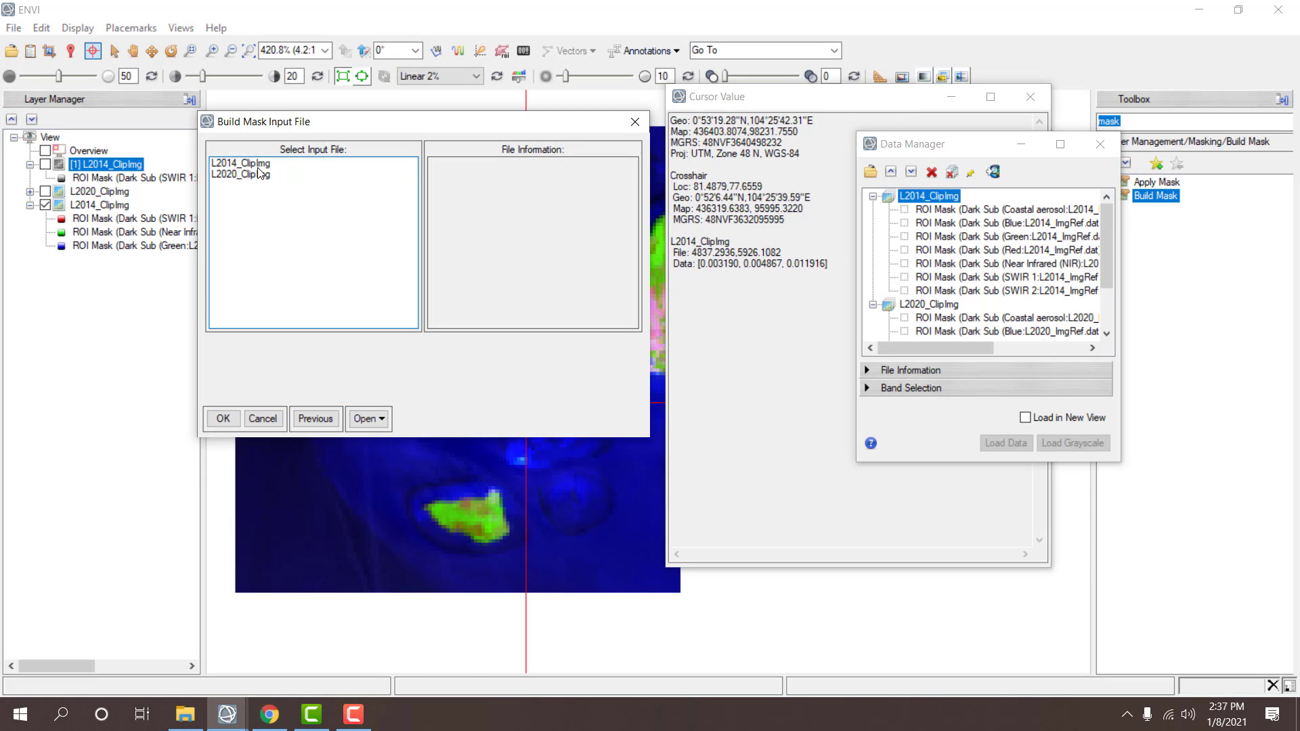
pyautogui.doubleClick(257, 166)
pyautogui.click(487, 293)
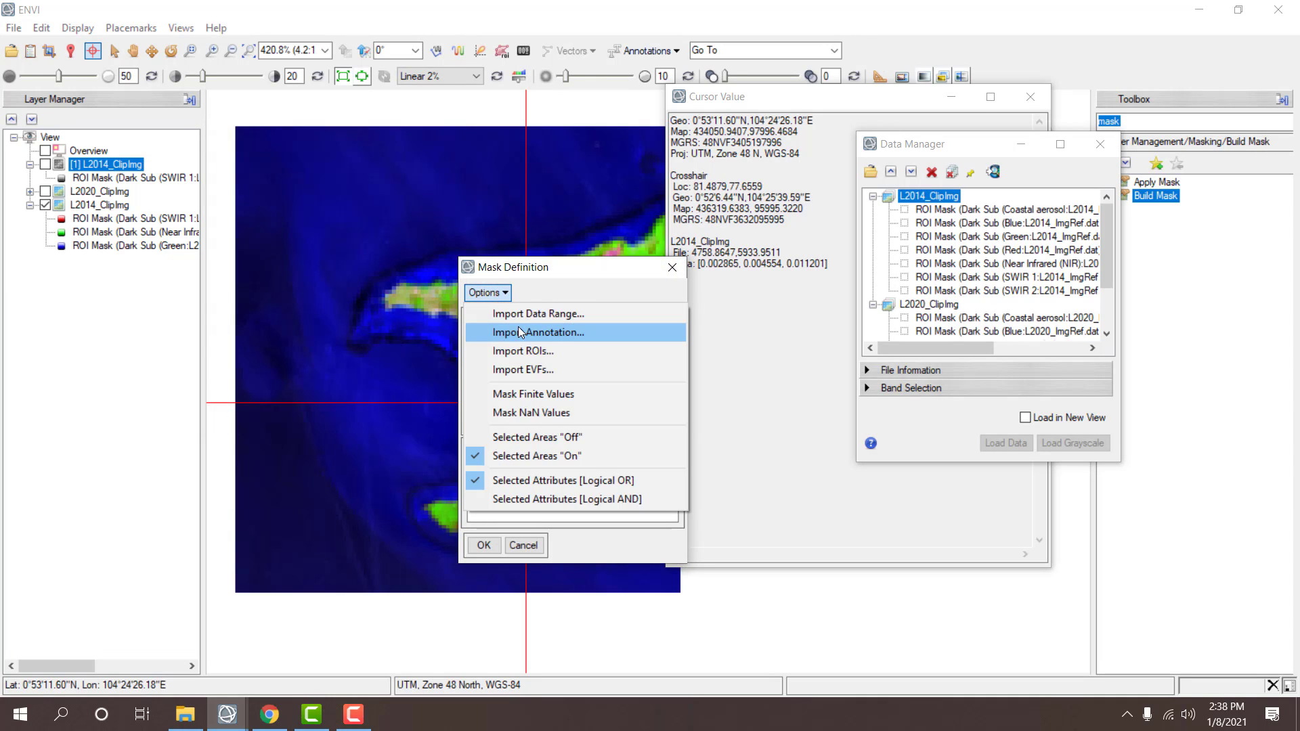
pyautogui.click(535, 437)
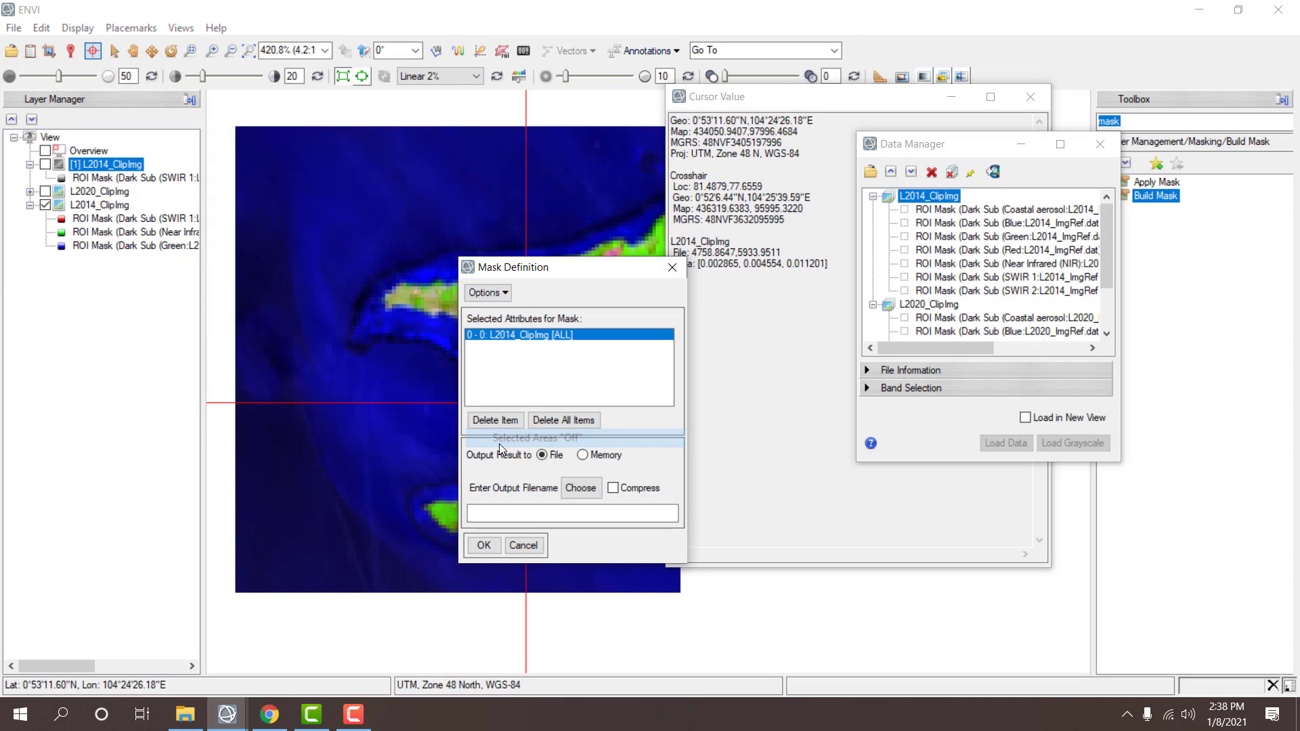
# - Add a data range for L2014_ClipImg to the mask with the minimum set to 0.003 and the maximum left blank
pyautogui.click(504, 297)
pyautogui.click(529, 313)
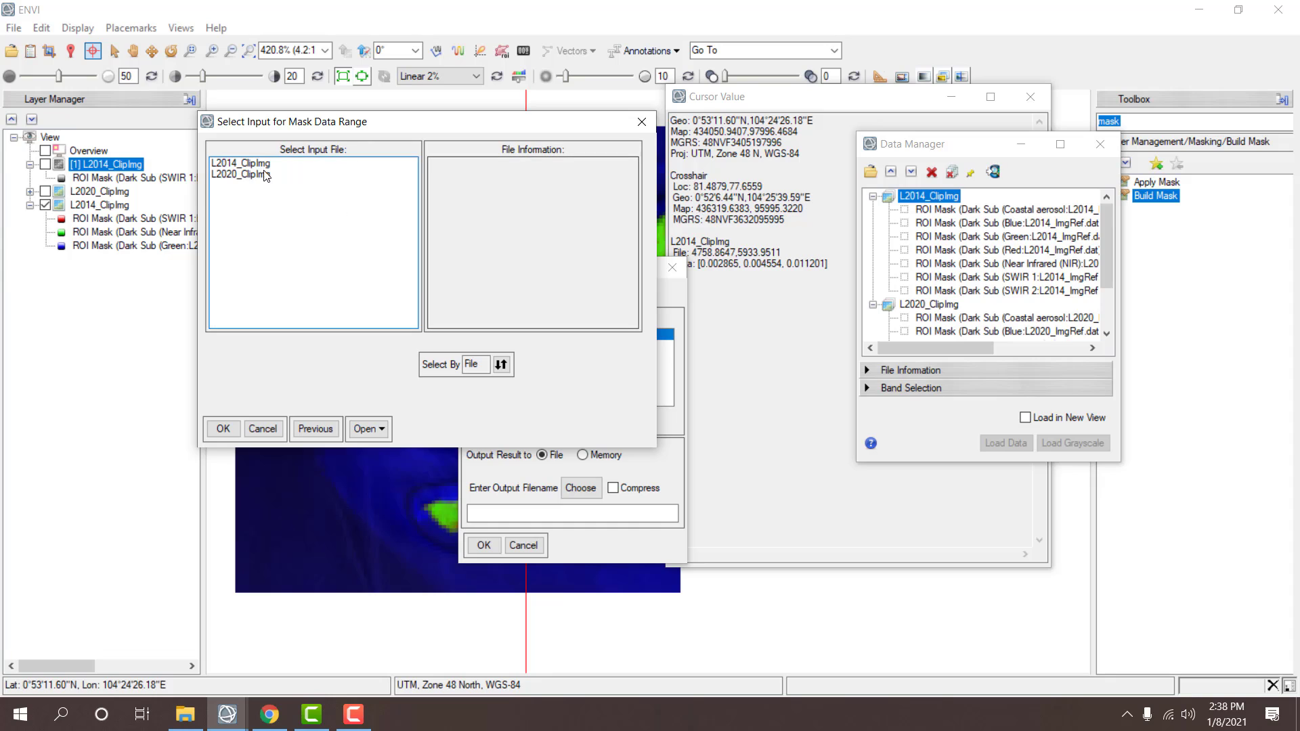
pyautogui.doubleClick(261, 166)
pyautogui.moveTo(551, 348); pyautogui.dragTo(621, 343)
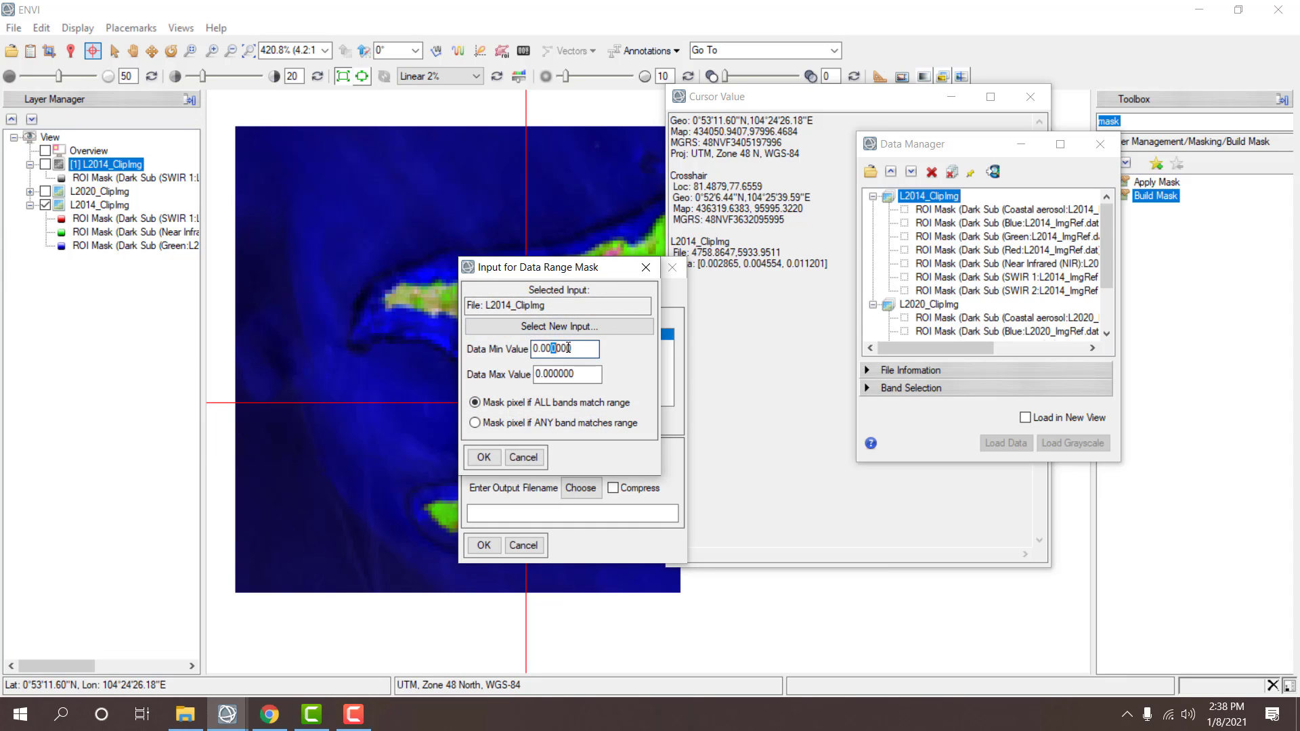
pyautogui.write('3')
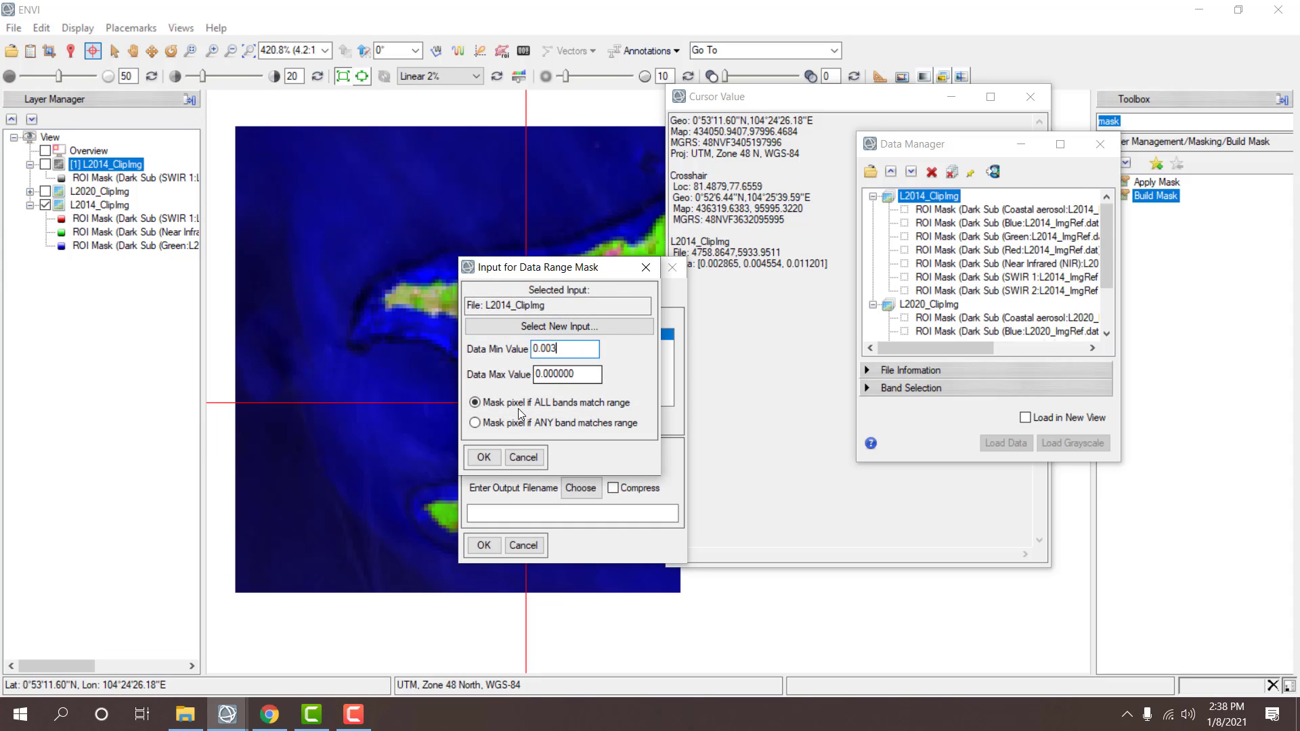
pyautogui.moveTo(601, 375); pyautogui.dragTo(499, 386)
pyautogui.press('BackSpace')
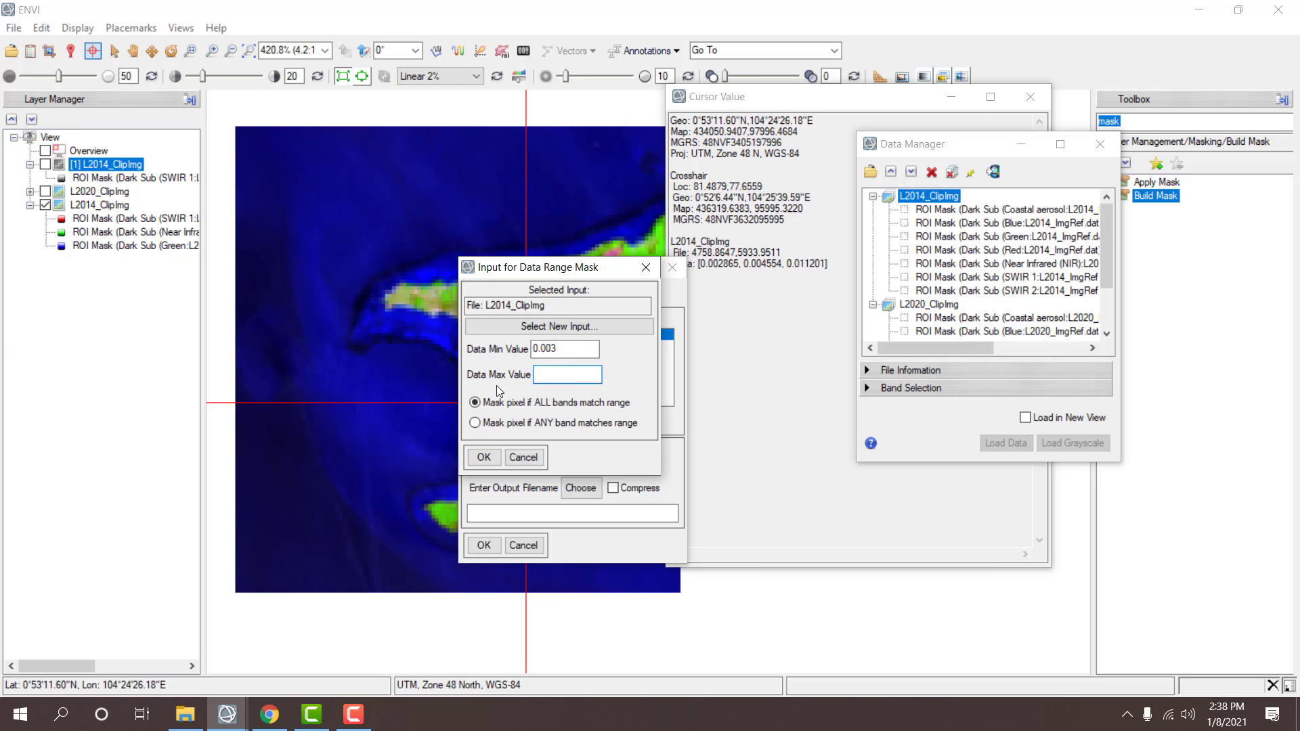
pyautogui.click(491, 455)
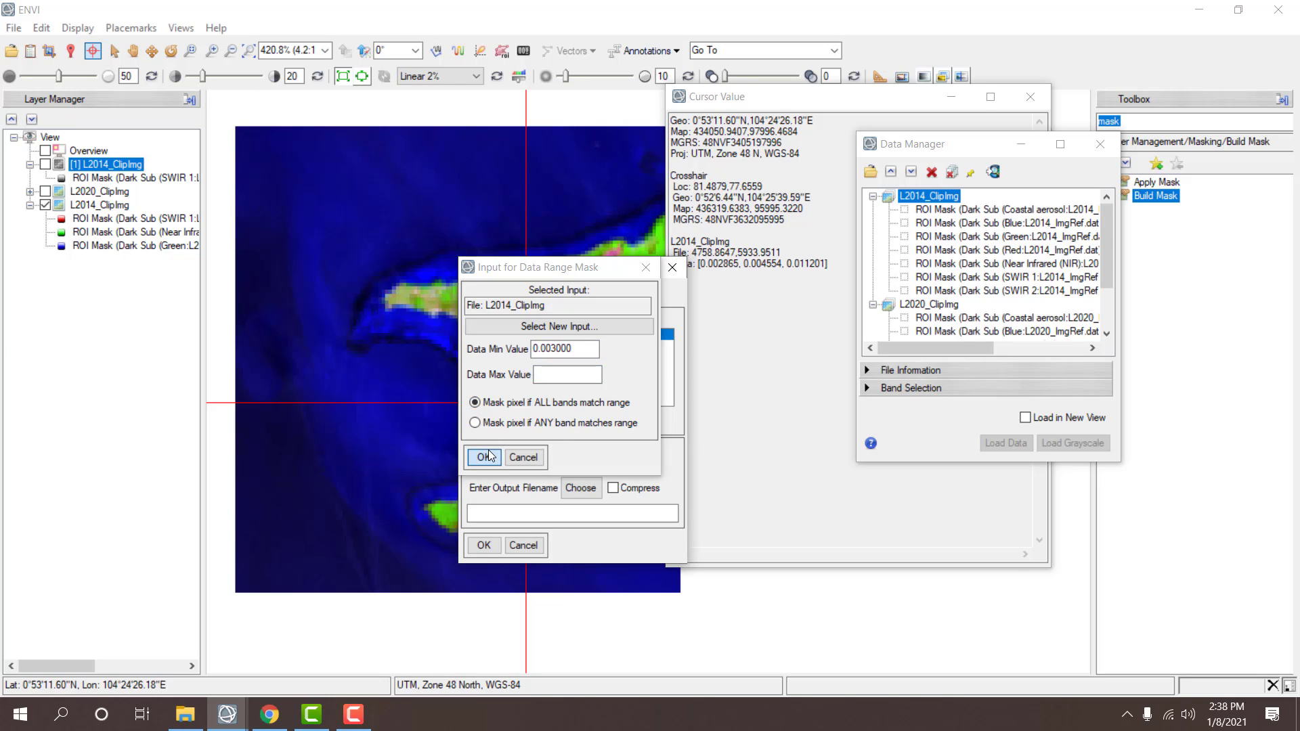
# - Build the mask with the open-ended 0.003 range to L2014_SBTImg, overwriting the existing file
pyautogui.click(580, 487)
pyautogui.scroll(-5, 706, 392)
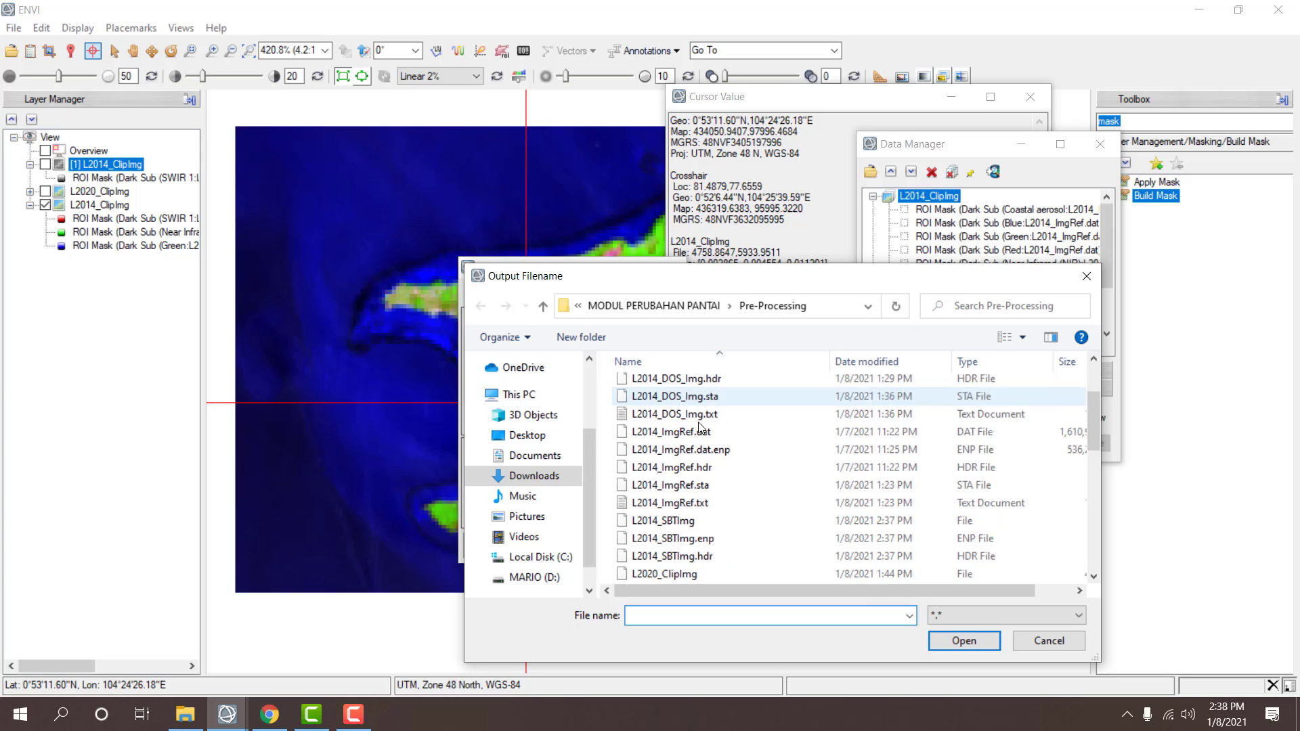
pyautogui.doubleClick(662, 518)
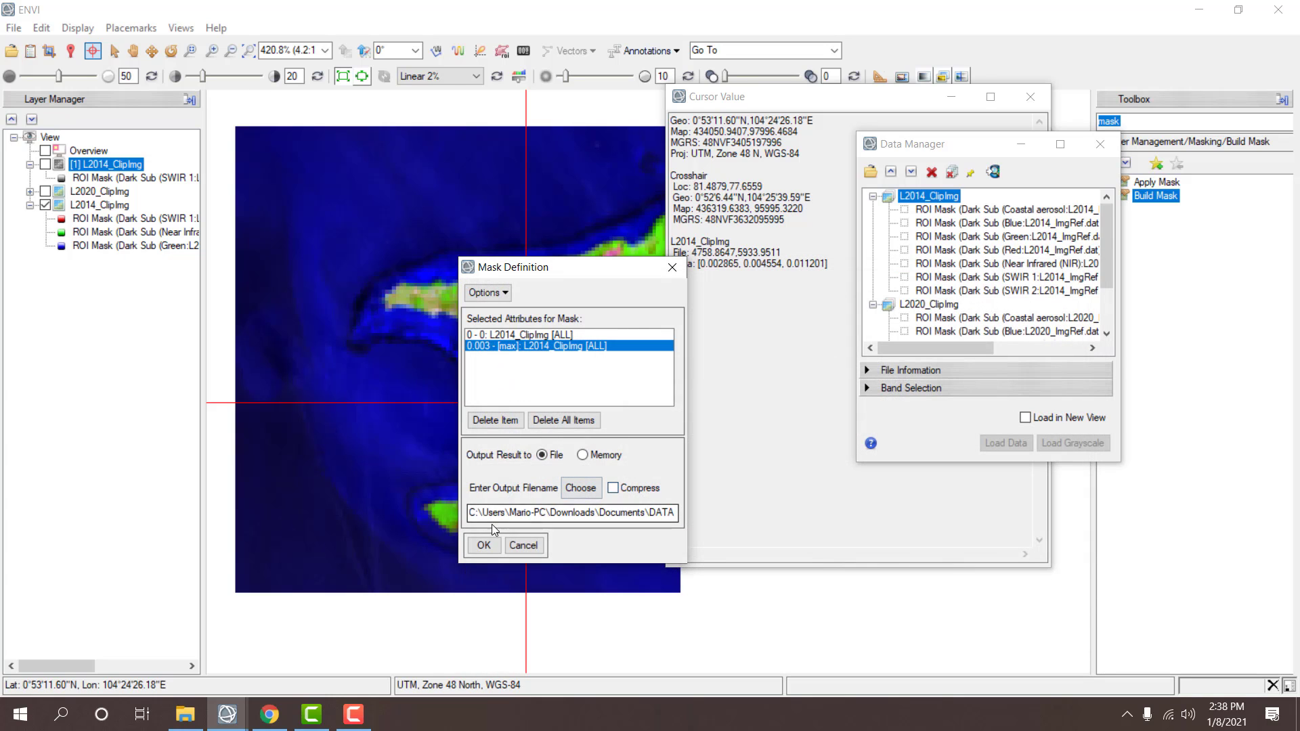
pyautogui.click(484, 545)
pyautogui.click(691, 438)
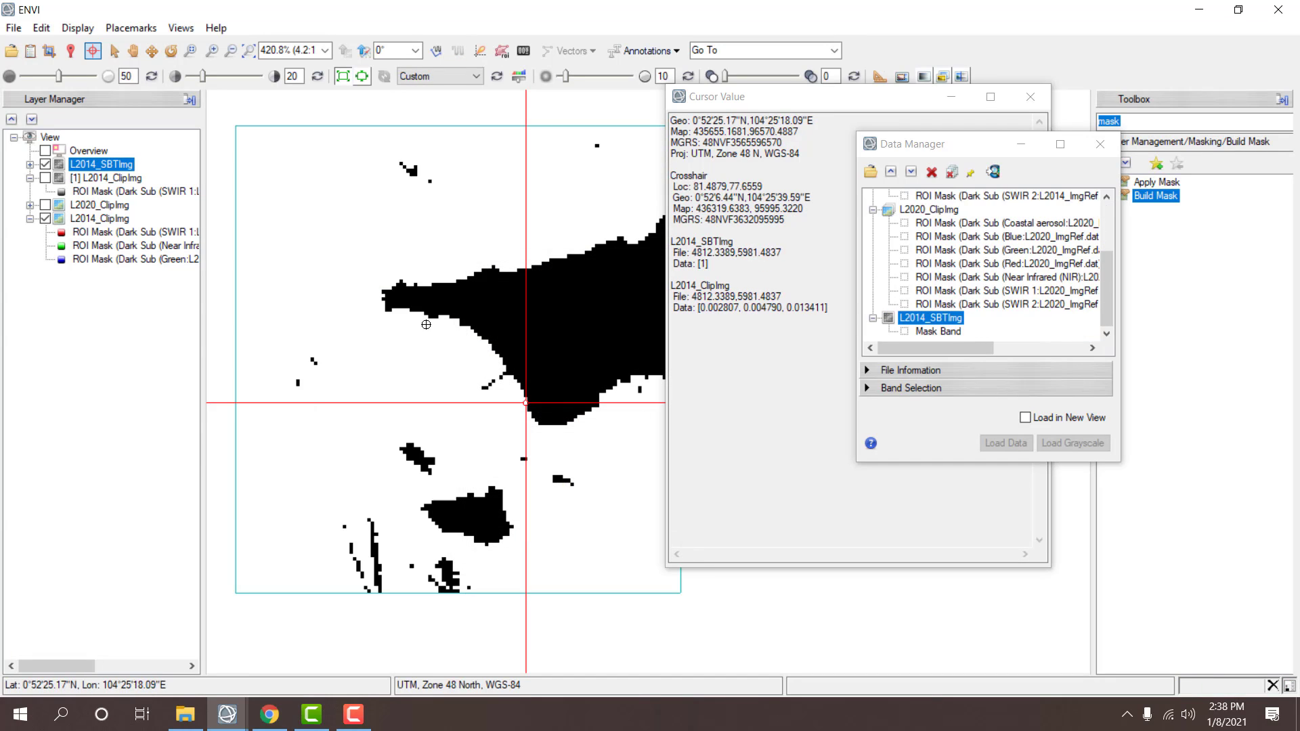
# - Compare the 0.003 L2014_SBTImg mask with the shoreline in L2014_ClipImg by toggling the mask layer's visibility at closer zoom
pyautogui.scroll(3, 426, 324)
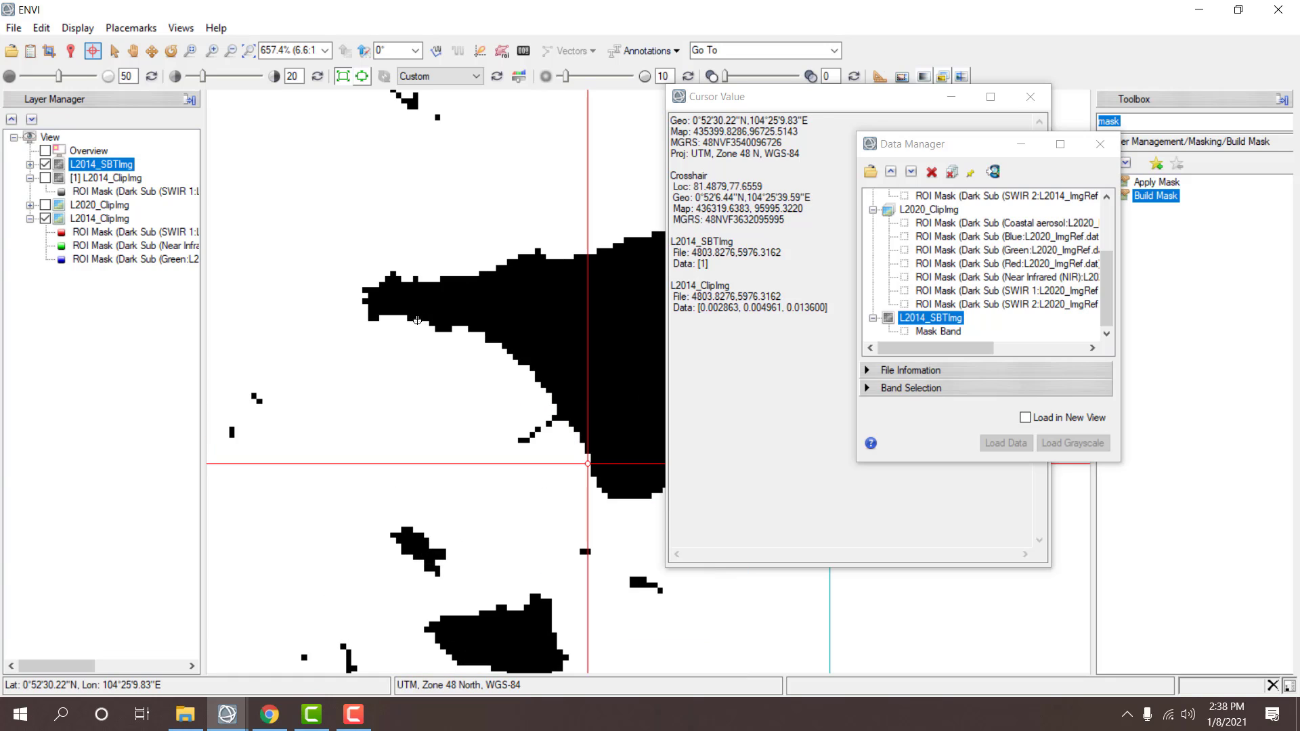
pyautogui.click(45, 165)
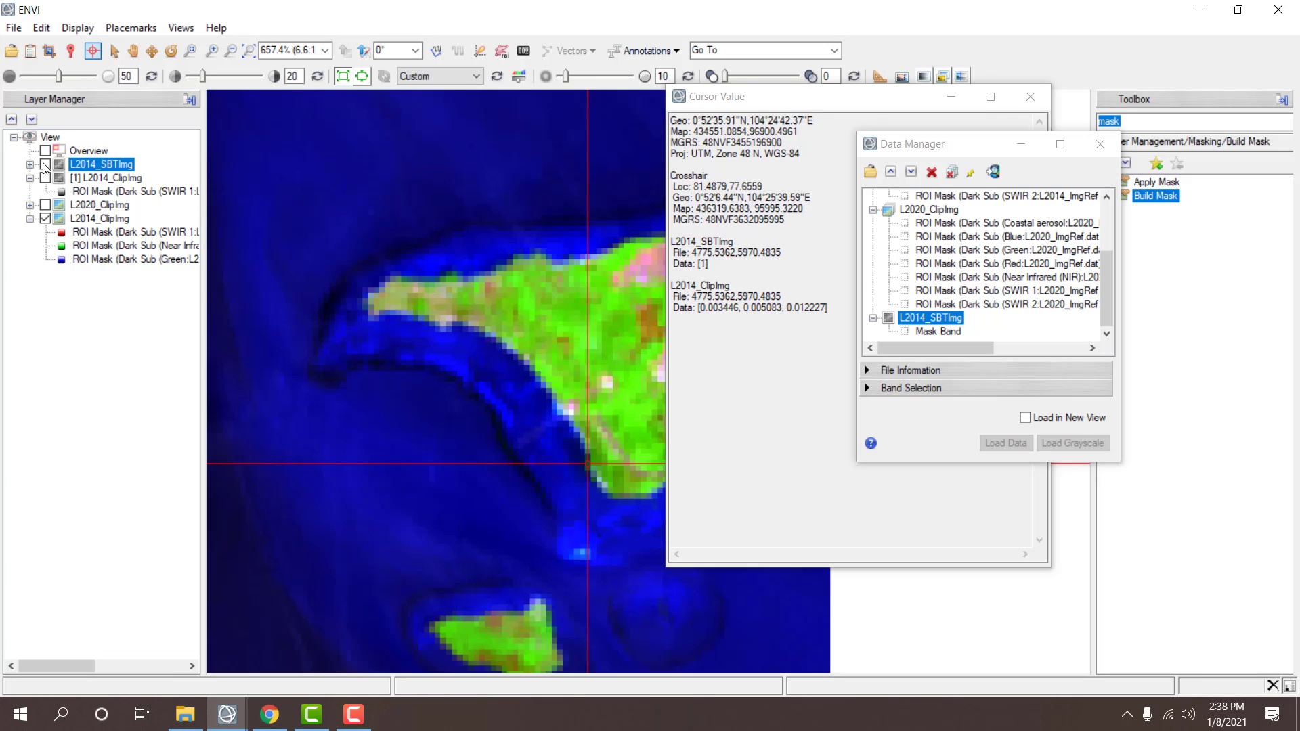
pyautogui.click(45, 165)
pyautogui.click(45, 165)
pyautogui.click(46, 165)
pyautogui.click(46, 165)
pyautogui.click(46, 164)
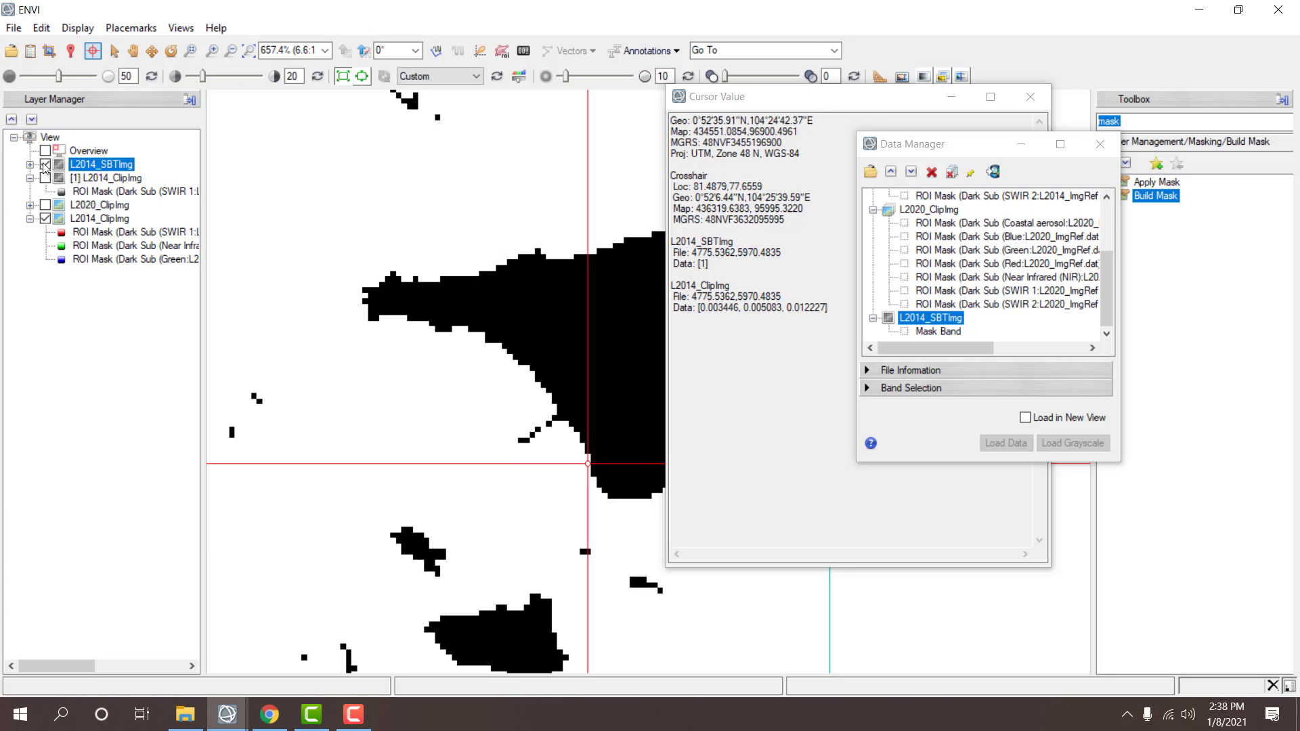
pyautogui.click(45, 165)
pyautogui.click(46, 165)
pyautogui.click(46, 164)
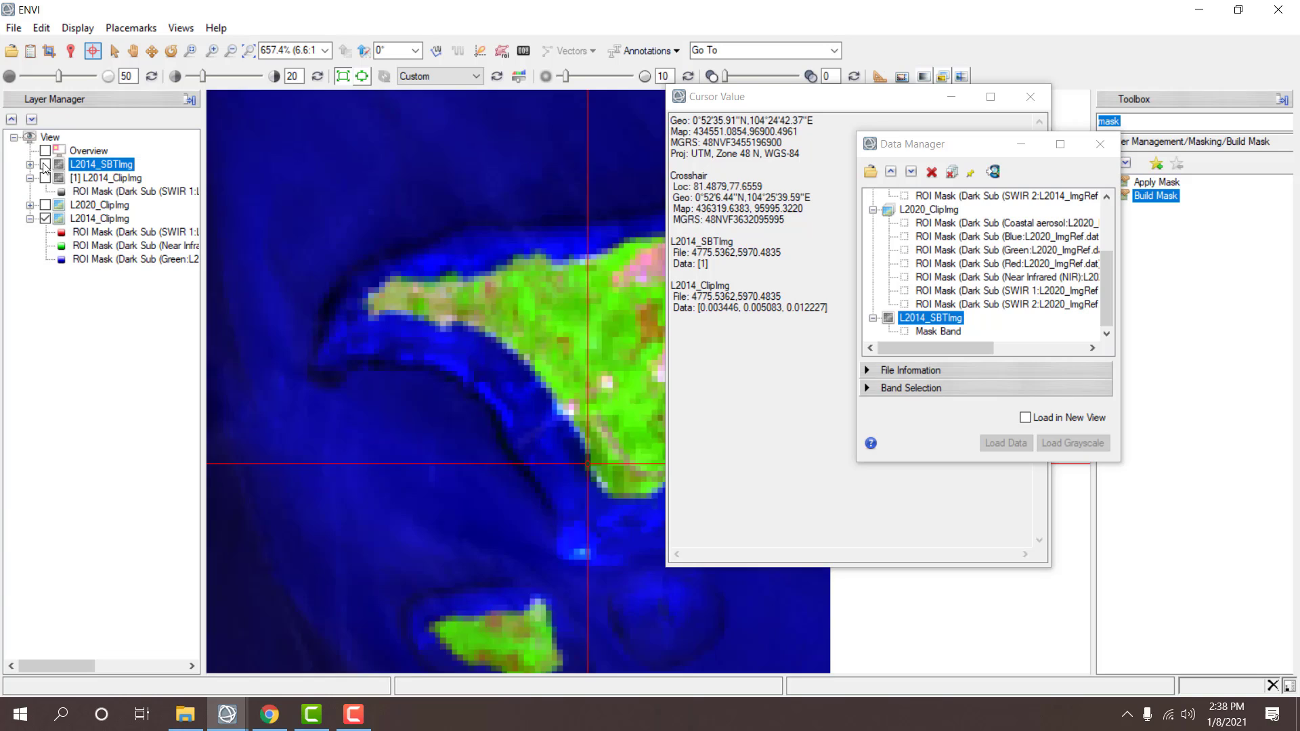
pyautogui.click(45, 164)
pyautogui.click(45, 164)
pyautogui.click(45, 164)
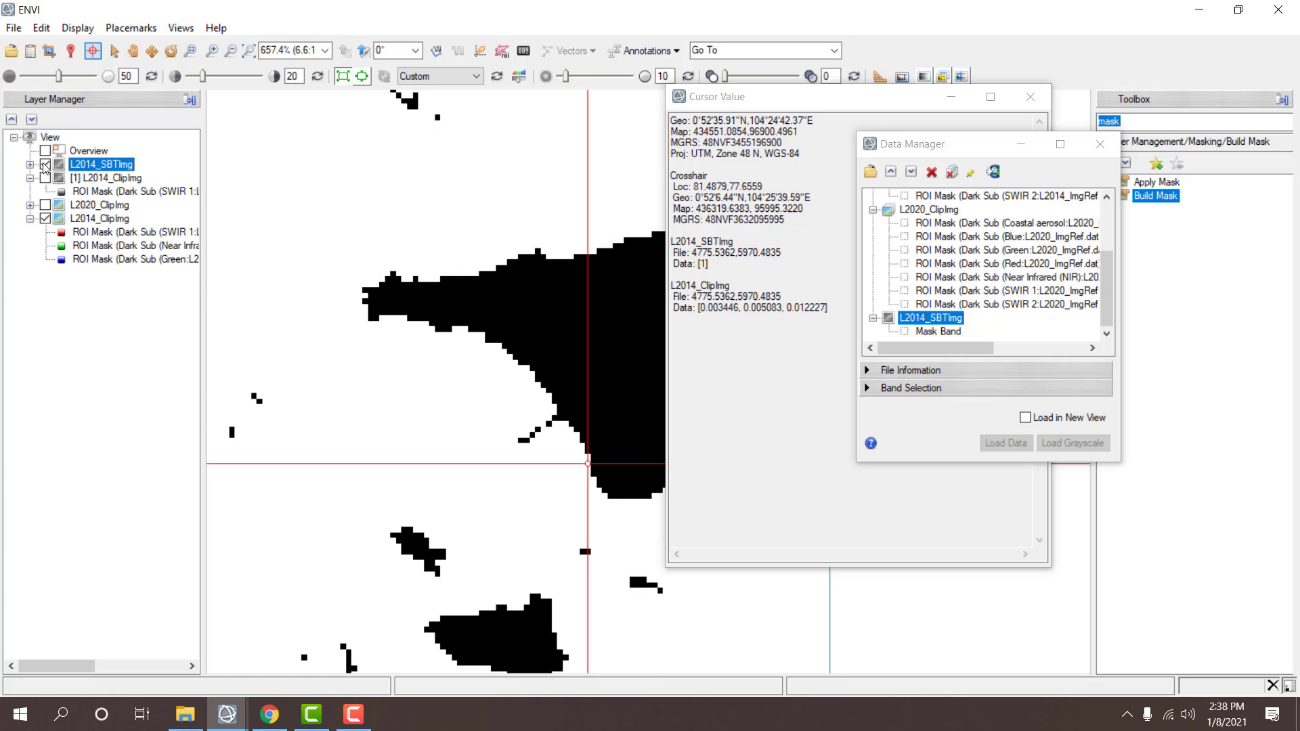
pyautogui.click(45, 165)
pyautogui.click(46, 164)
pyautogui.click(45, 164)
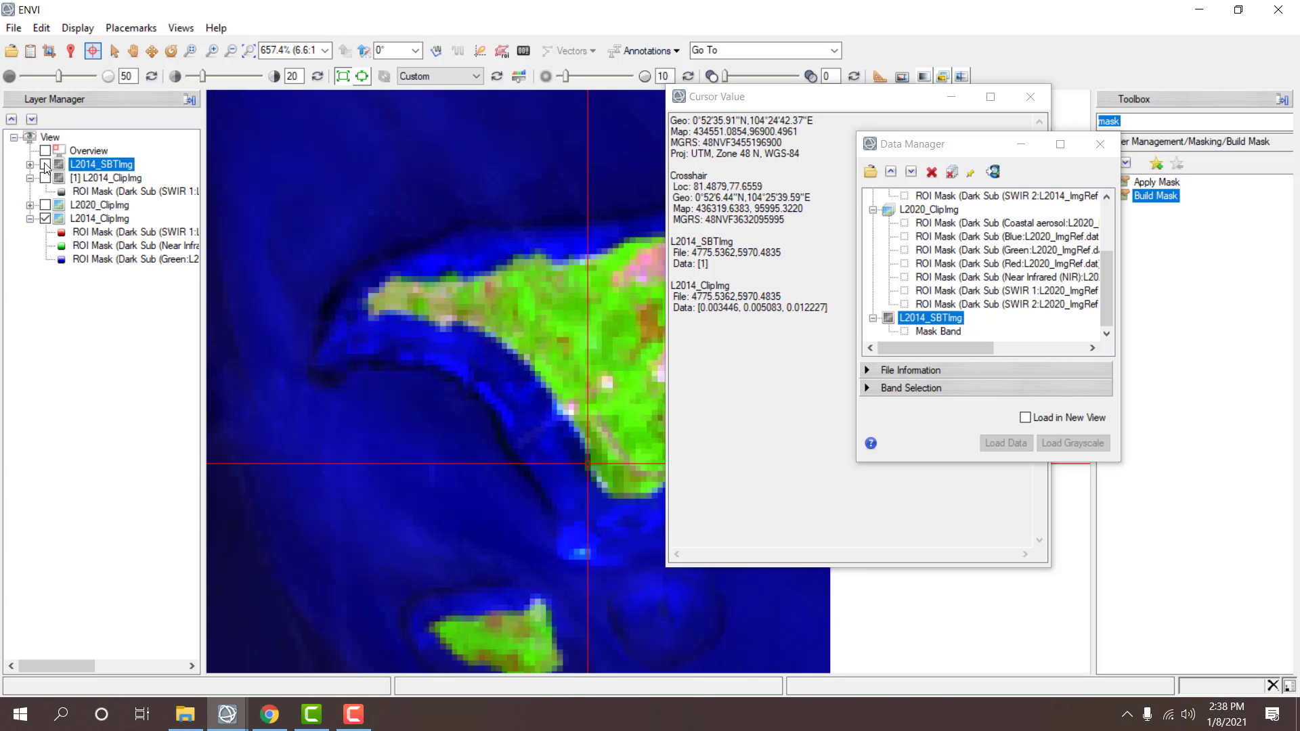
pyautogui.click(45, 164)
pyautogui.click(45, 164)
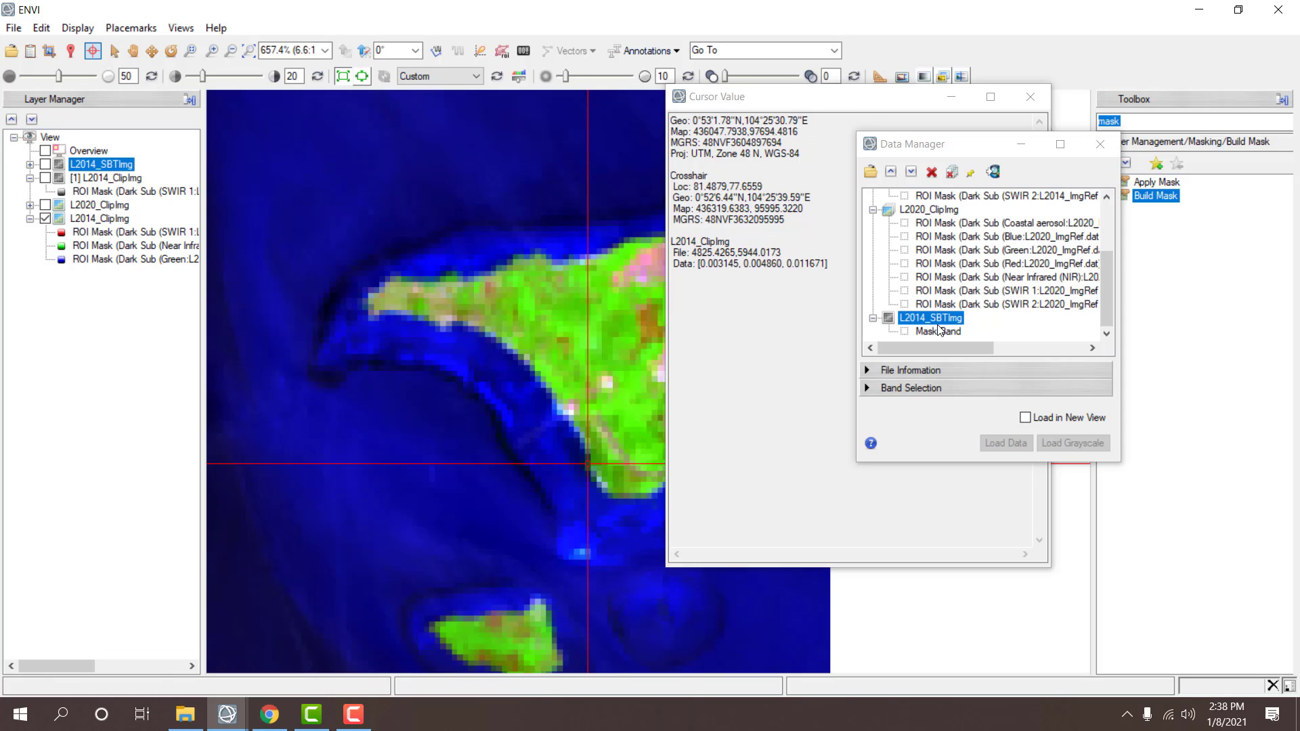
# - Remove the 0.003 L2014_SBTImg mask and start a new Build Mask on L2014_ClipImg with Selected Areas "Off"
pyautogui.click(933, 174)
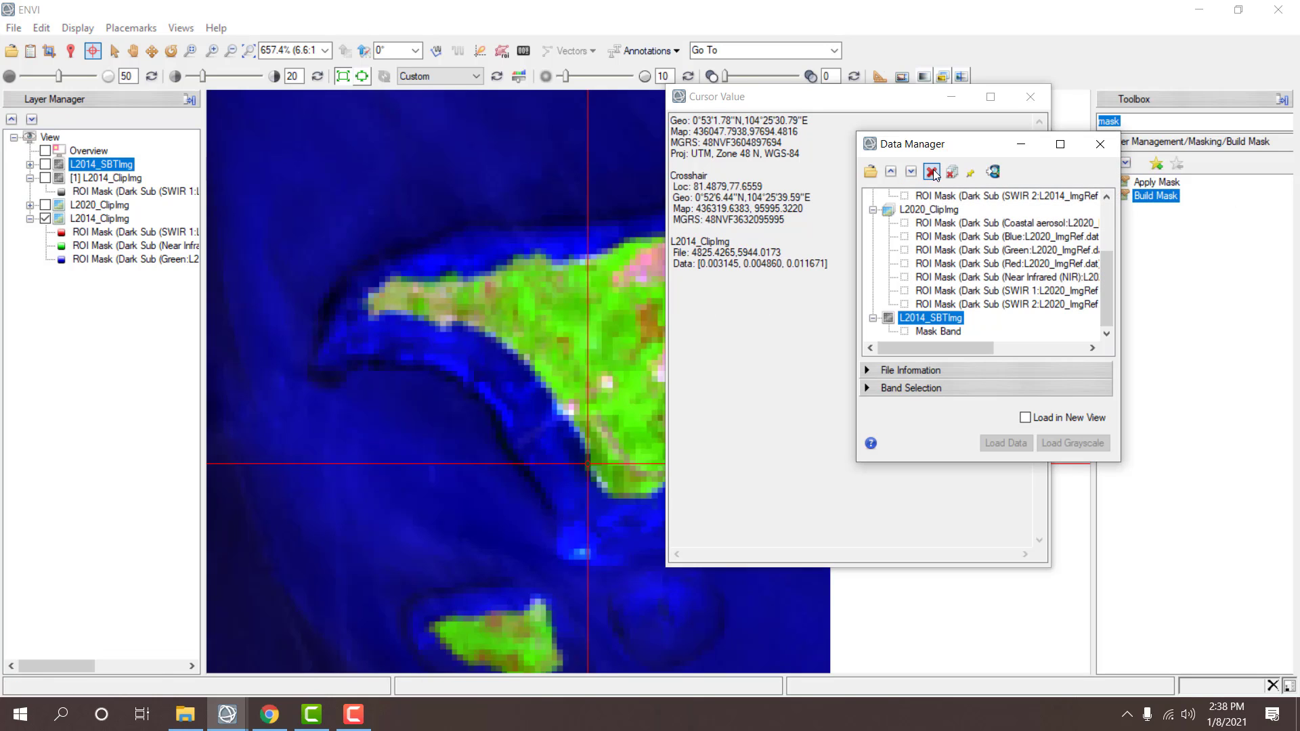
pyautogui.doubleClick(1144, 196)
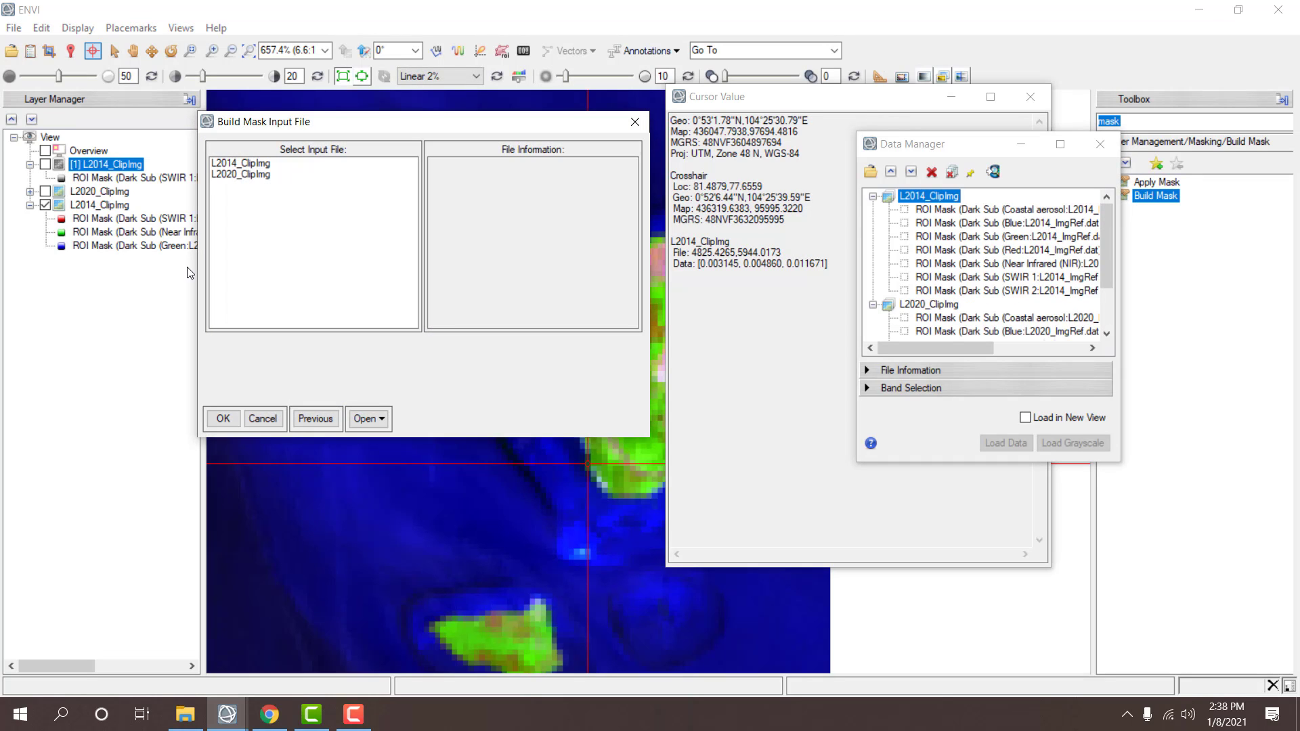
pyautogui.doubleClick(235, 162)
pyautogui.click(490, 292)
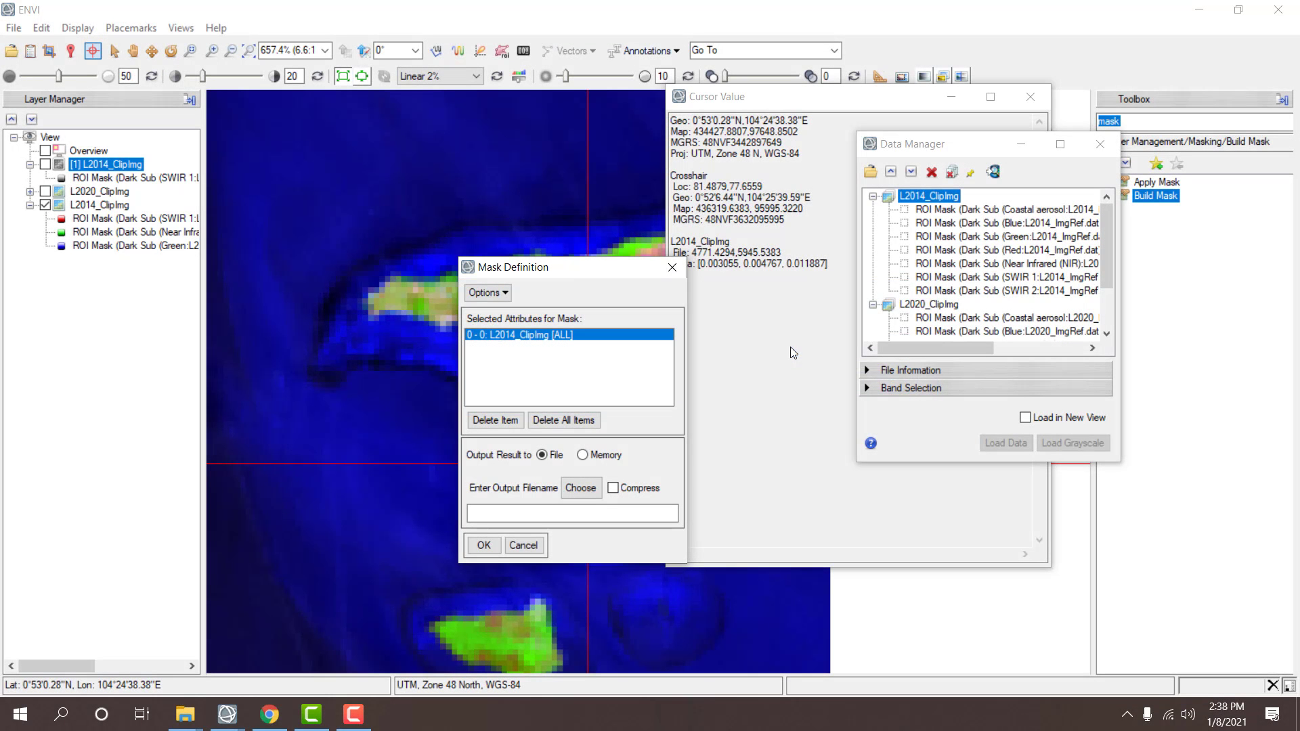
pyautogui.click(499, 299)
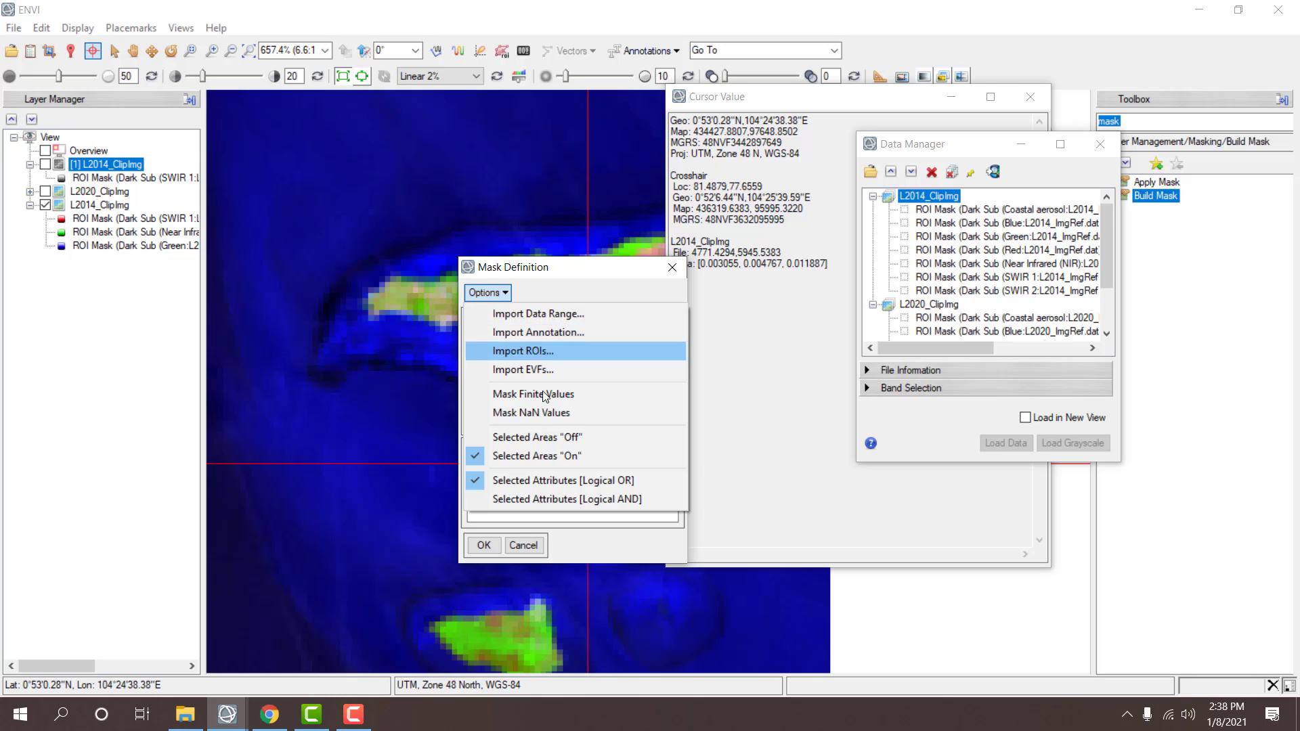
pyautogui.click(539, 438)
# - Add a data range for L2014_ClipImg to the mask with the minimum set to 0.0037 and the maximum left blank
pyautogui.click(501, 302)
pyautogui.click(521, 313)
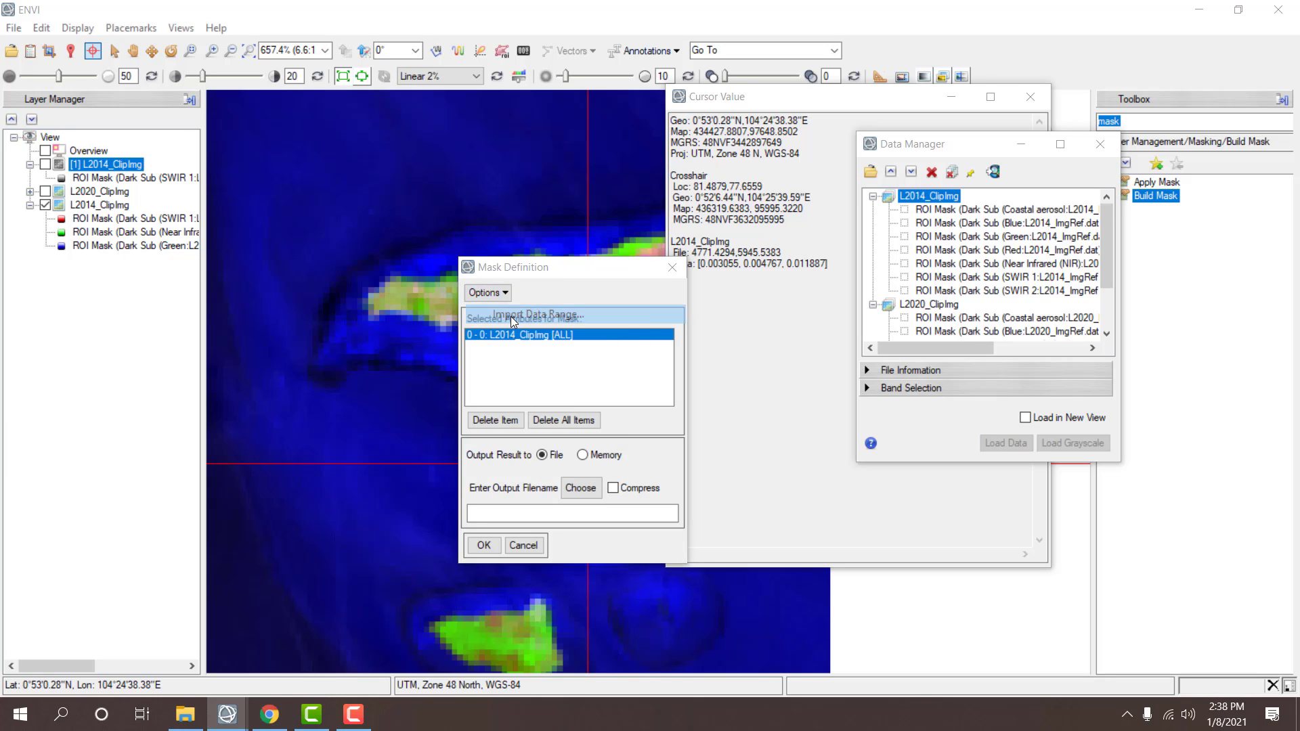
pyautogui.press('Return')
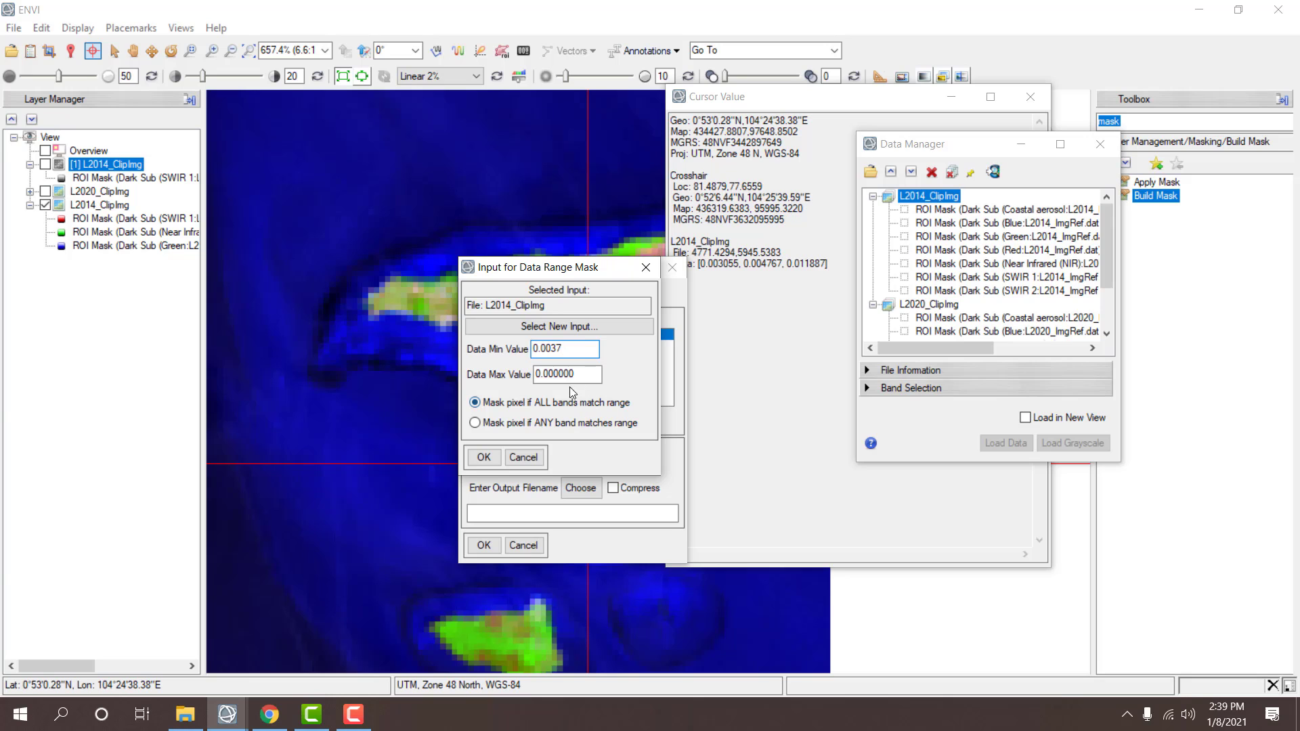
pyautogui.press('Tab')
pyautogui.press('BackSpace')
pyautogui.click(484, 457)
# - Build the mask with the open-ended 0.0037 range to L2014_SBTImg, overwriting the existing file
pyautogui.click(580, 488)
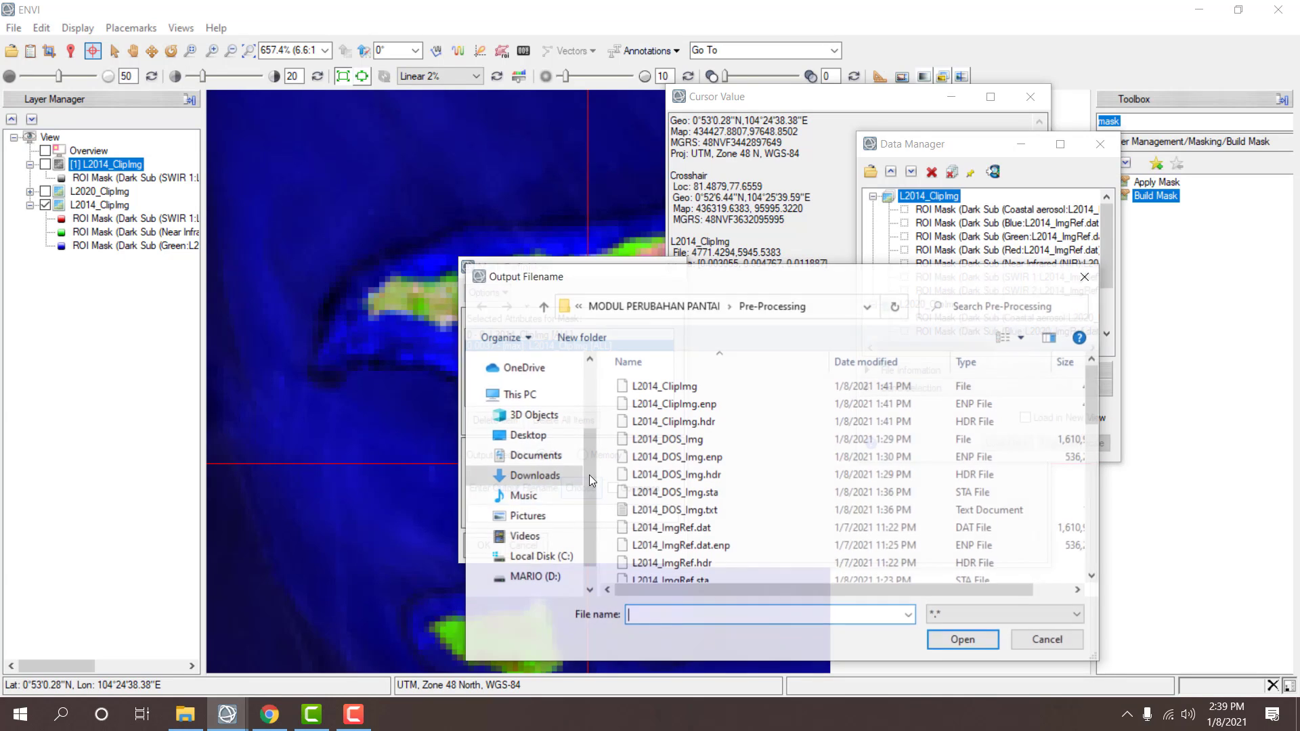
pyautogui.scroll(-2, 678, 458)
pyautogui.doubleClick(687, 520)
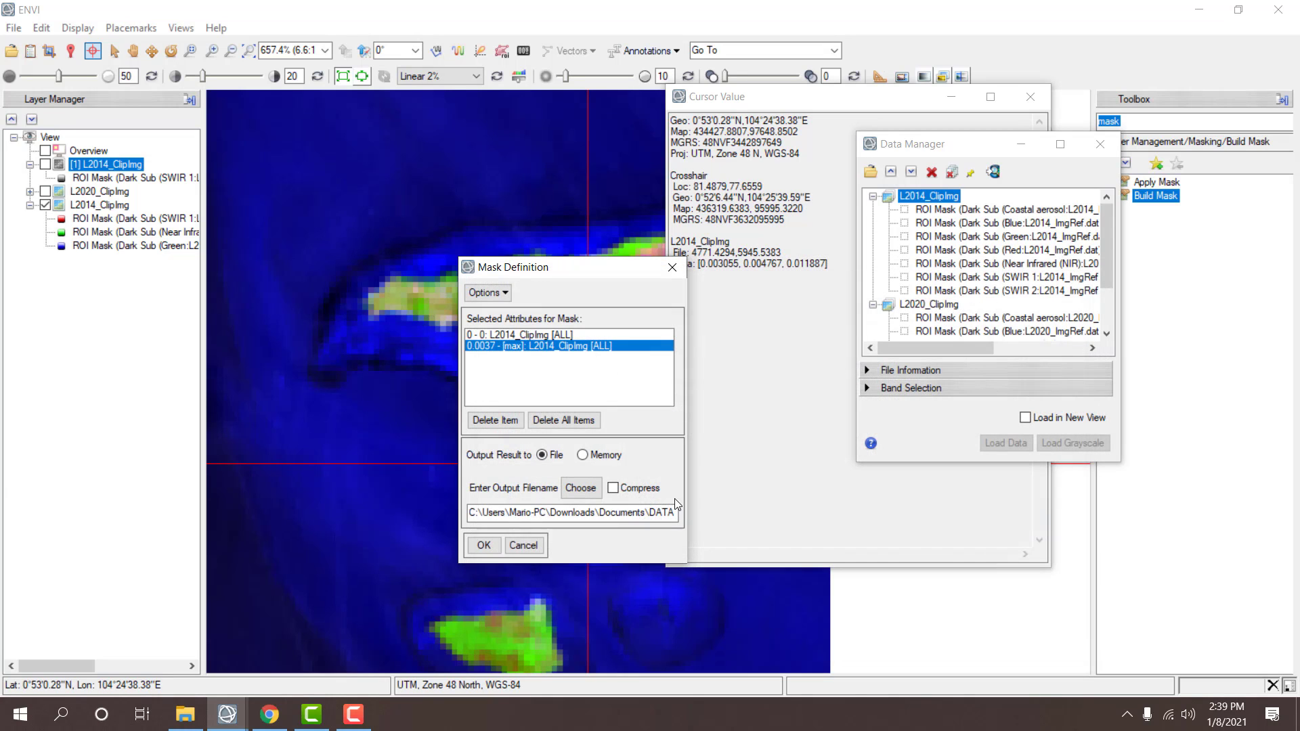
pyautogui.click(484, 545)
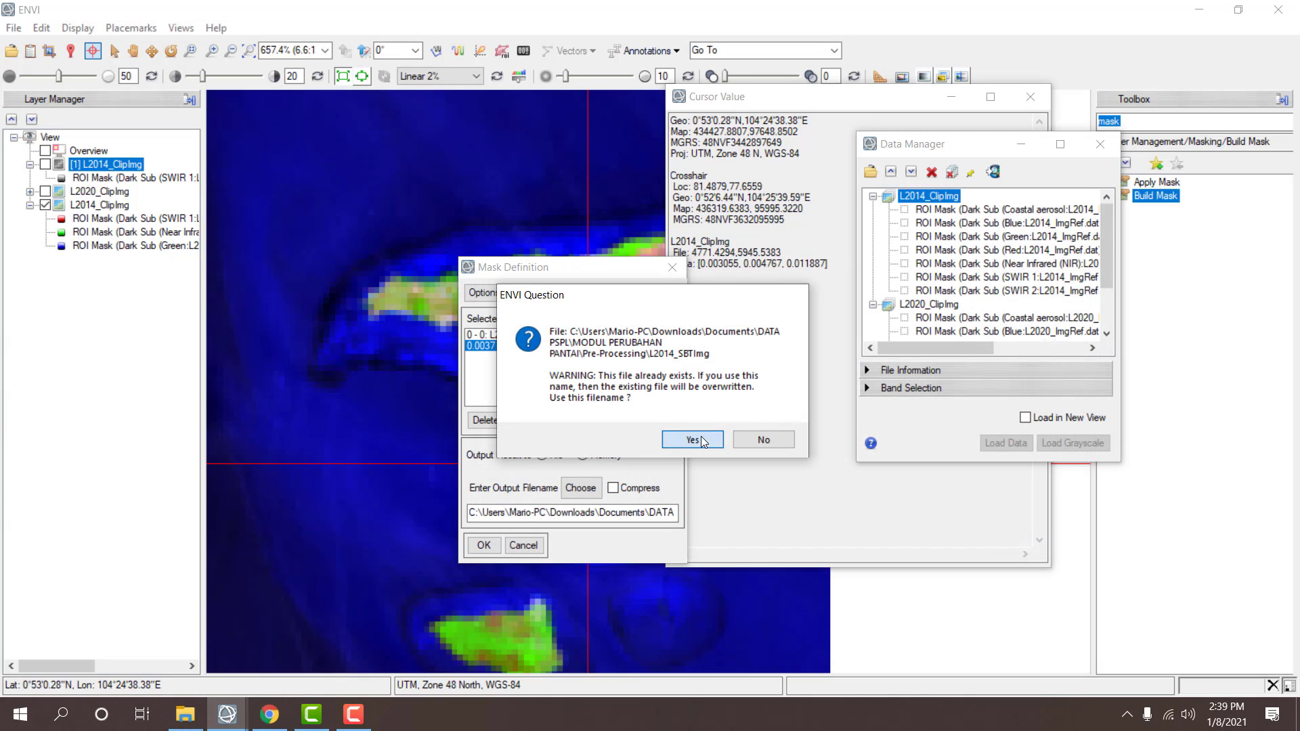
pyautogui.click(702, 440)
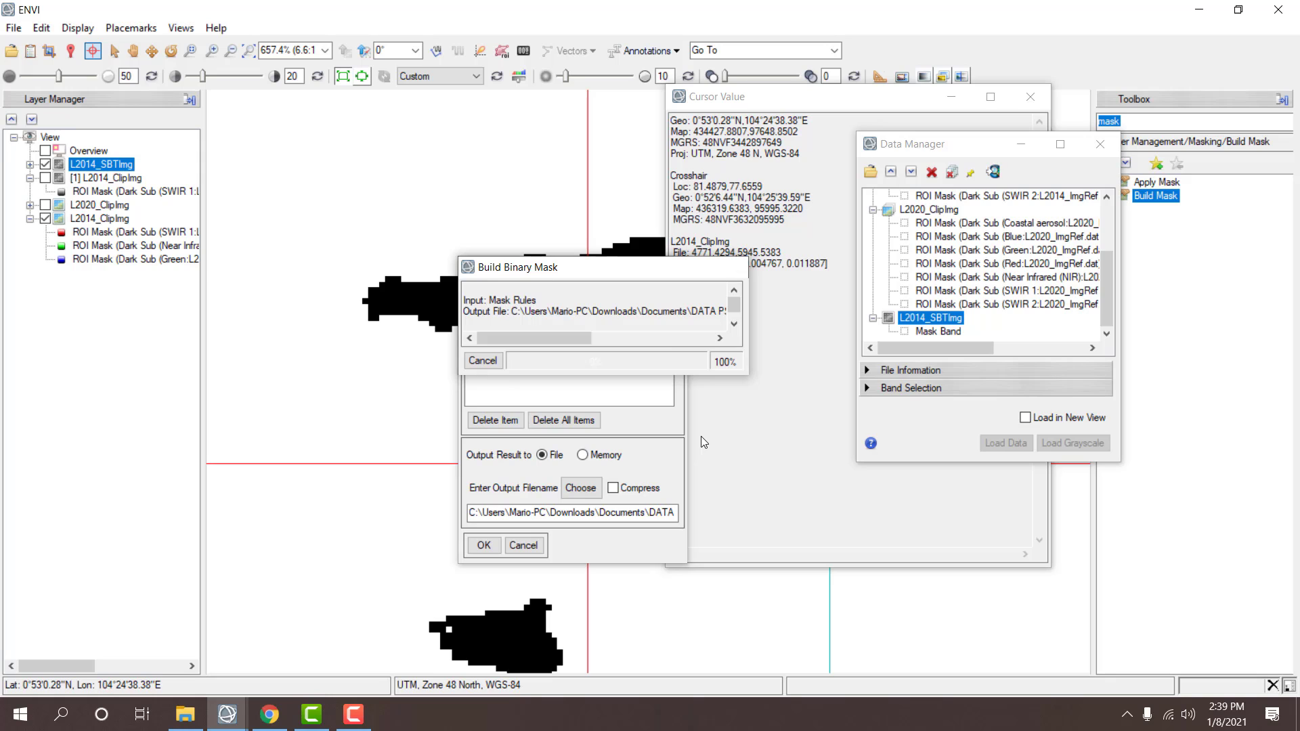
# - Compare the 0.0037 L2014_SBTImg mask with the land outline in L2014_ClipImg by toggling the mask layer's visibility
pyautogui.click(46, 164)
pyautogui.click(46, 164)
pyautogui.click(46, 164)
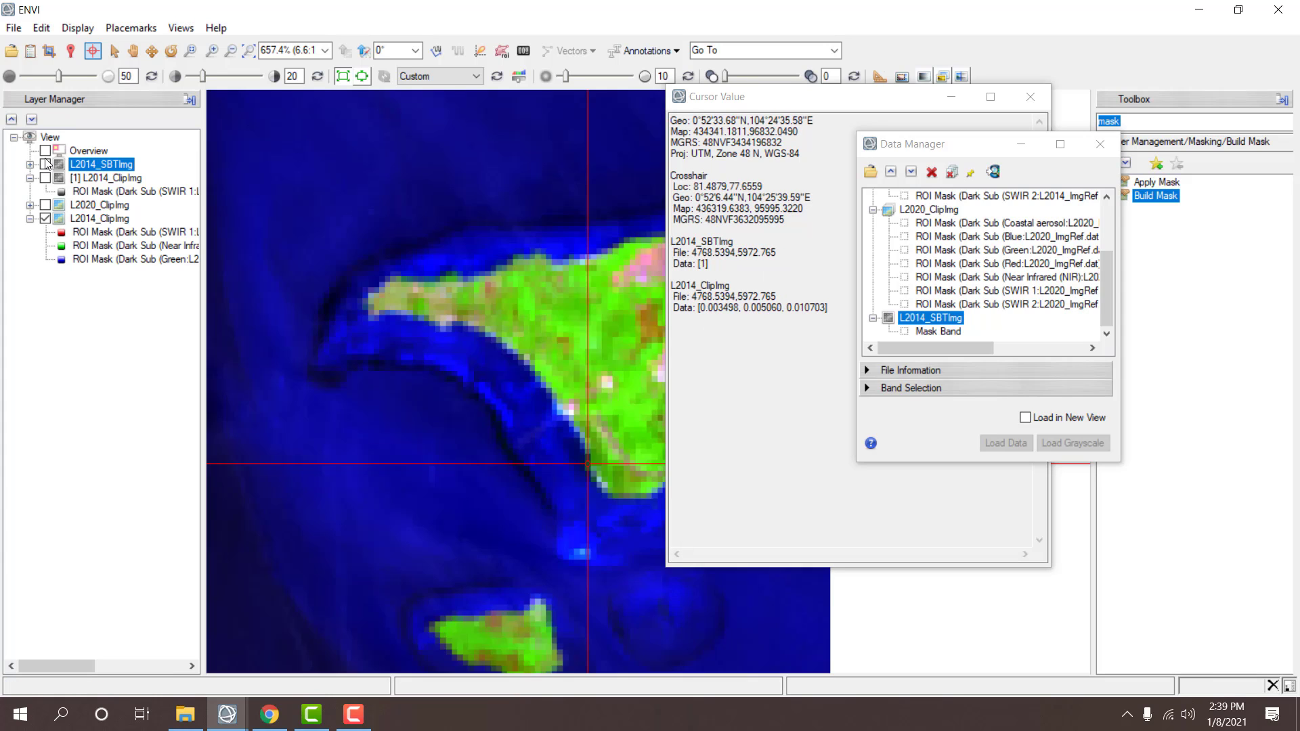
pyautogui.click(46, 164)
pyautogui.click(46, 163)
pyautogui.click(46, 164)
pyautogui.click(46, 164)
pyautogui.click(46, 164)
pyautogui.click(46, 164)
pyautogui.click(46, 164)
pyautogui.click(46, 164)
pyautogui.click(46, 163)
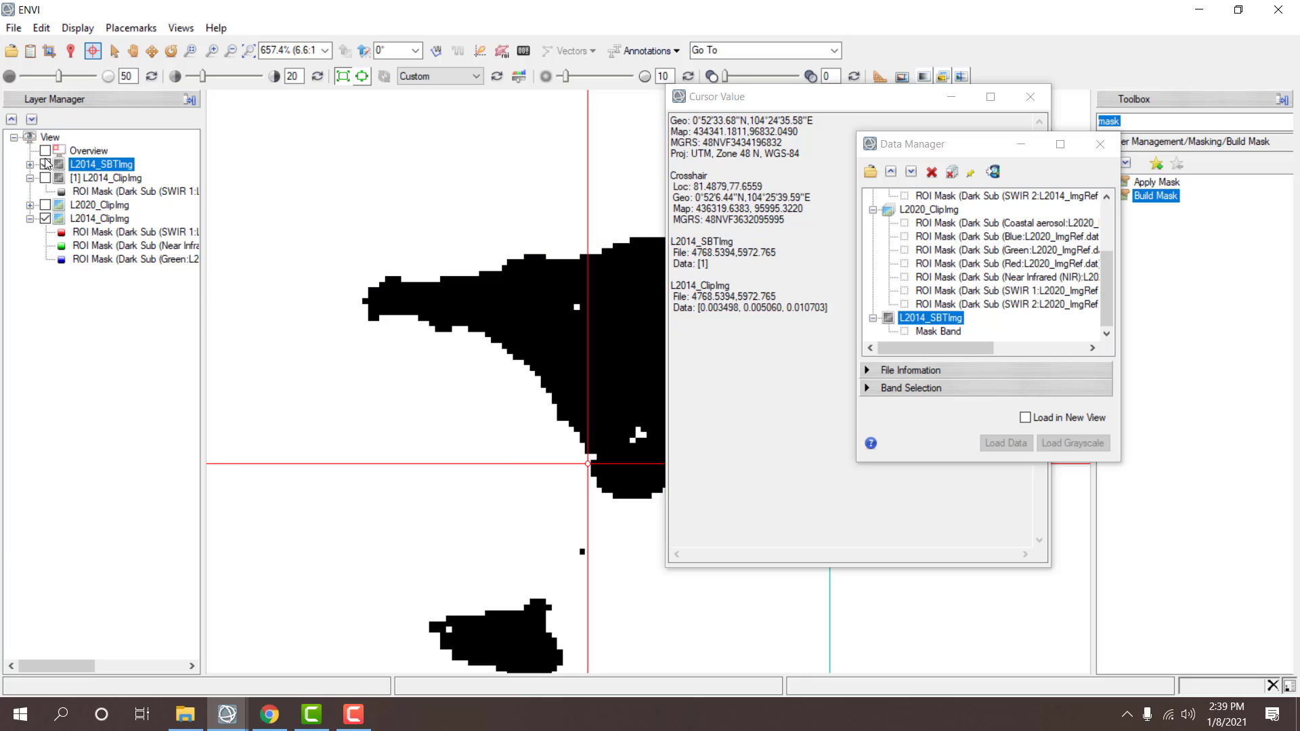
pyautogui.click(46, 164)
pyautogui.click(46, 164)
pyautogui.click(46, 164)
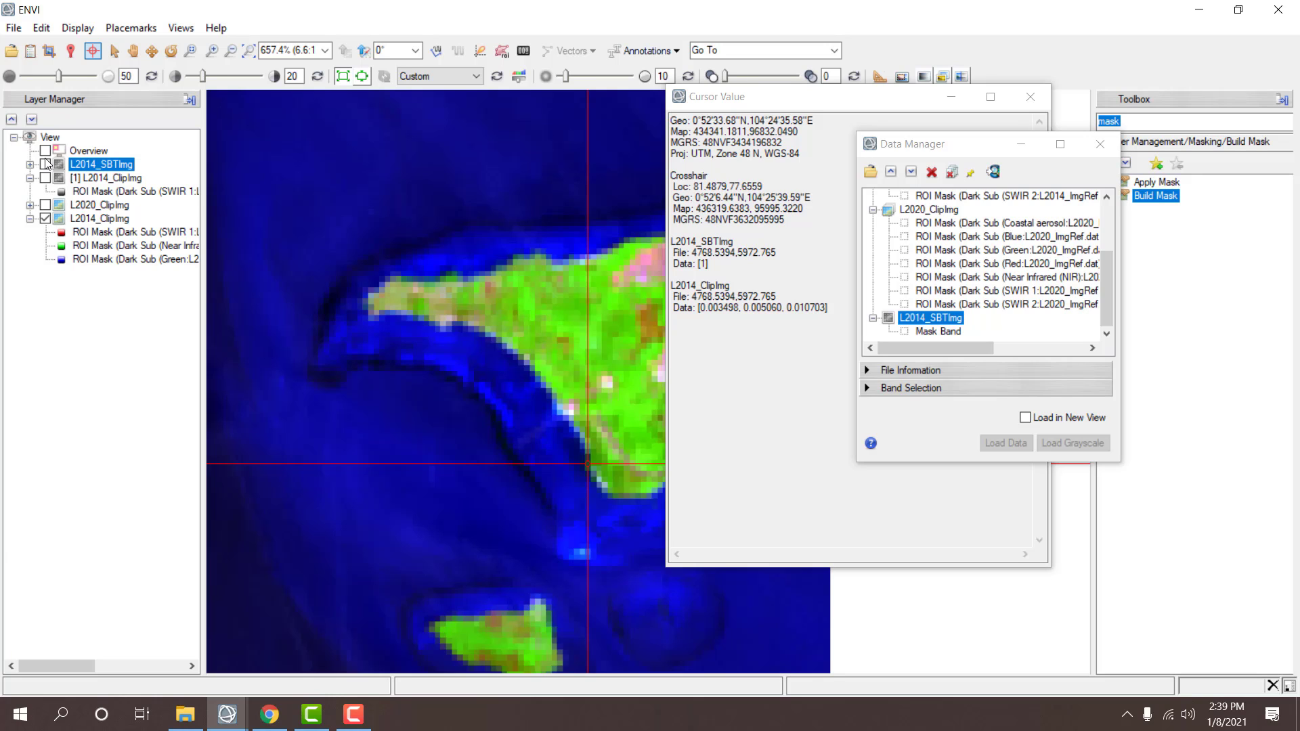
# - Place the crosshair on the western tip of the land and check the 0.0037 mask edge there against L2014_ClipImg
pyautogui.click(384, 312)
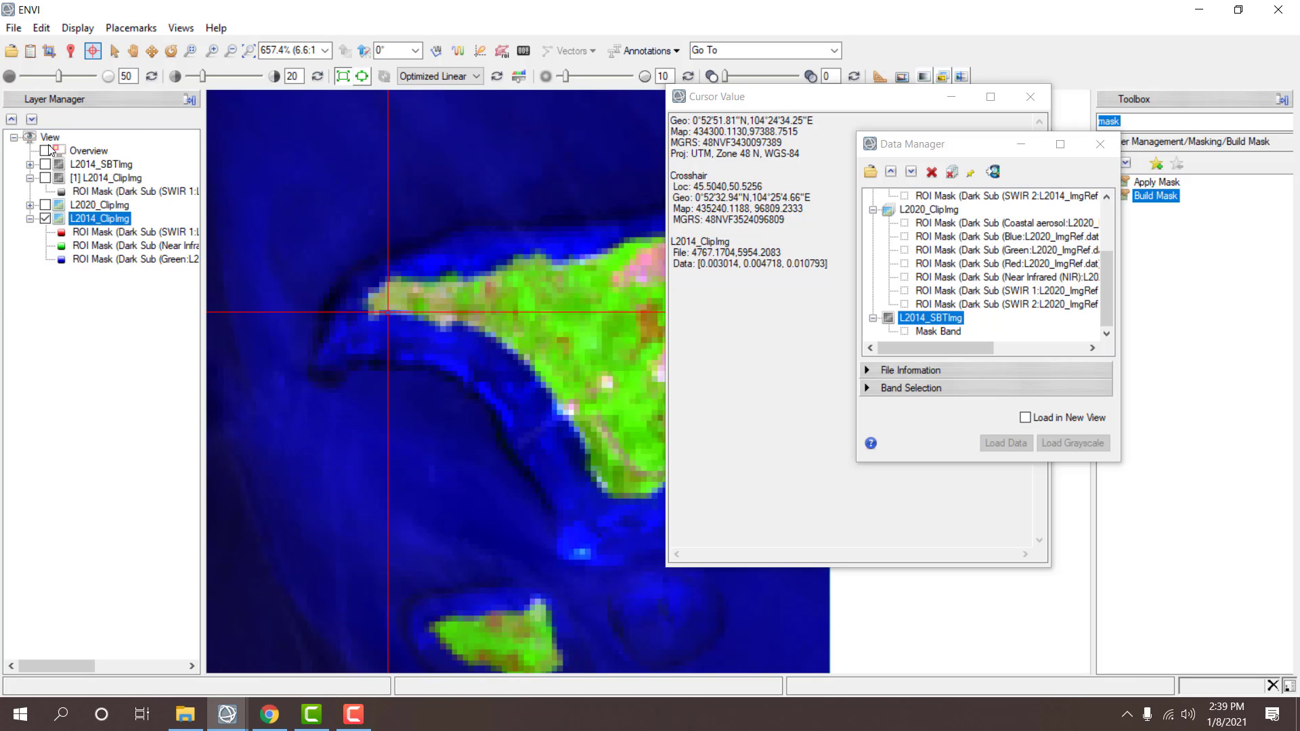
pyautogui.click(45, 167)
pyautogui.click(45, 167)
pyautogui.click(45, 167)
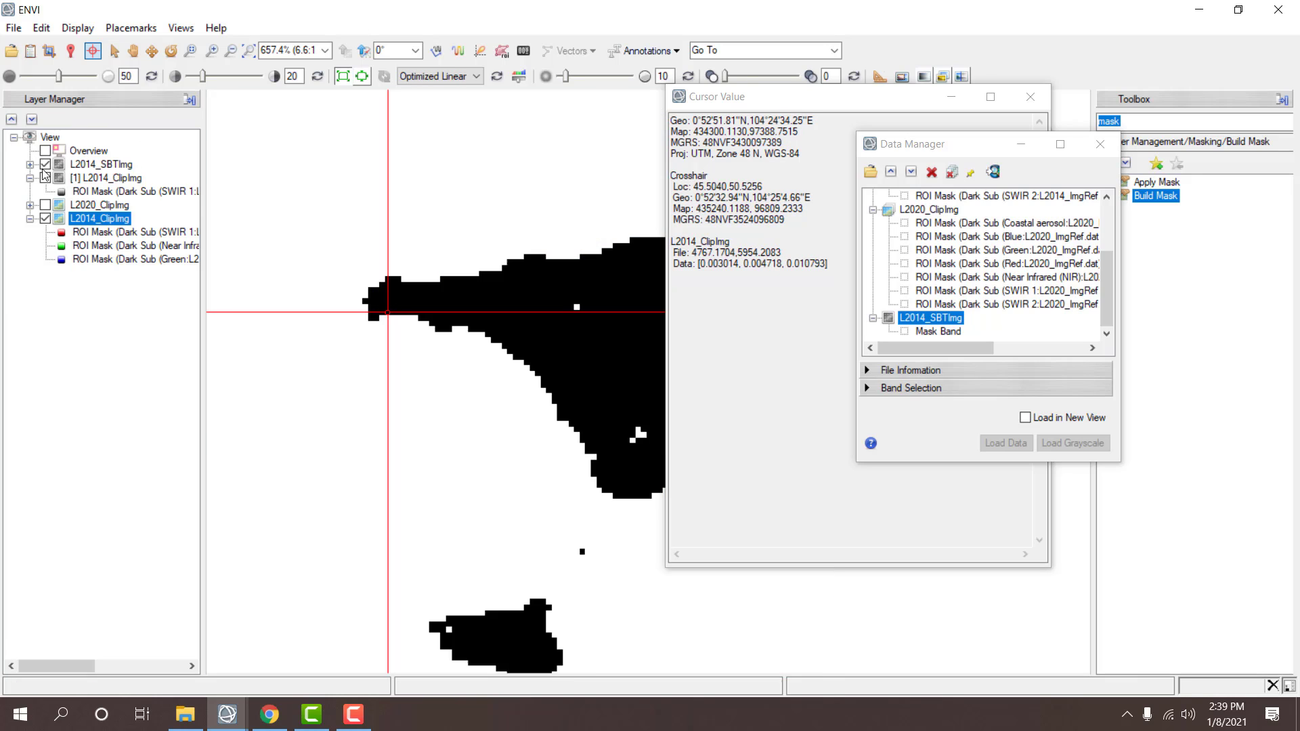
pyautogui.click(43, 171)
pyautogui.click(42, 171)
pyautogui.click(43, 171)
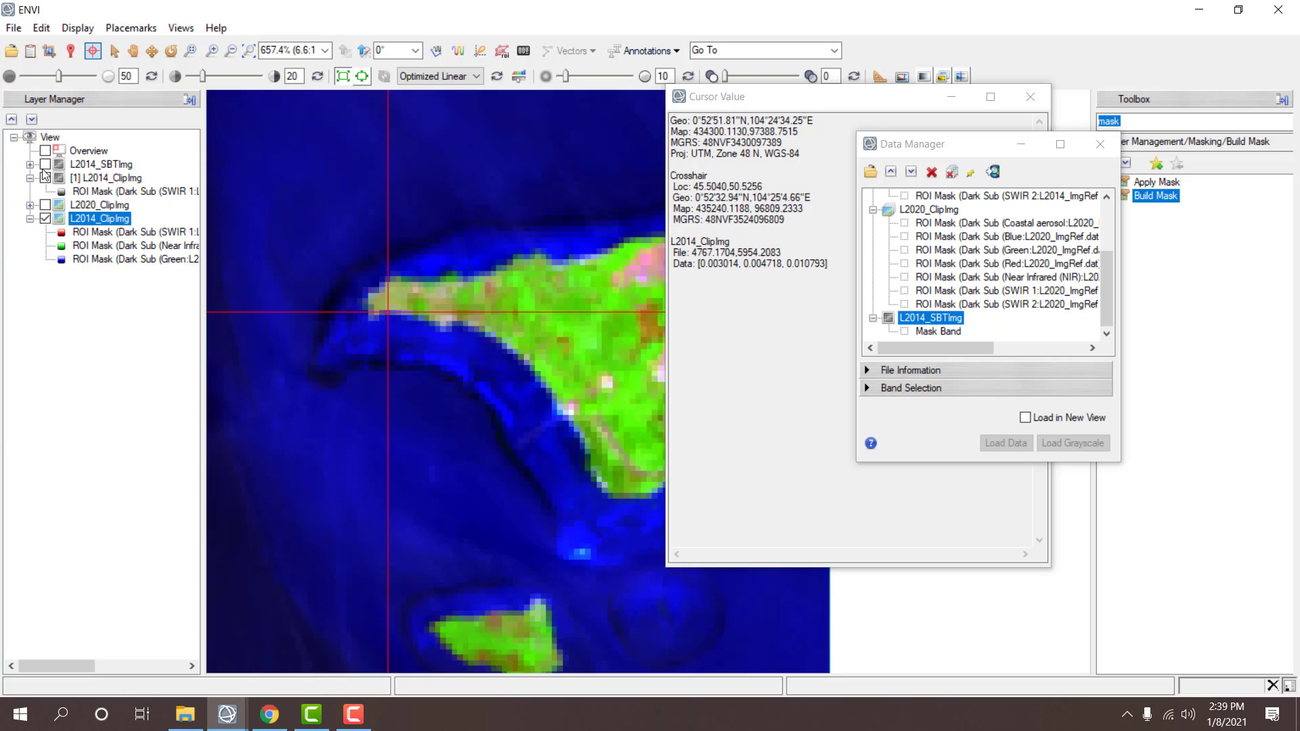
pyautogui.click(42, 170)
pyautogui.click(42, 171)
pyautogui.click(43, 171)
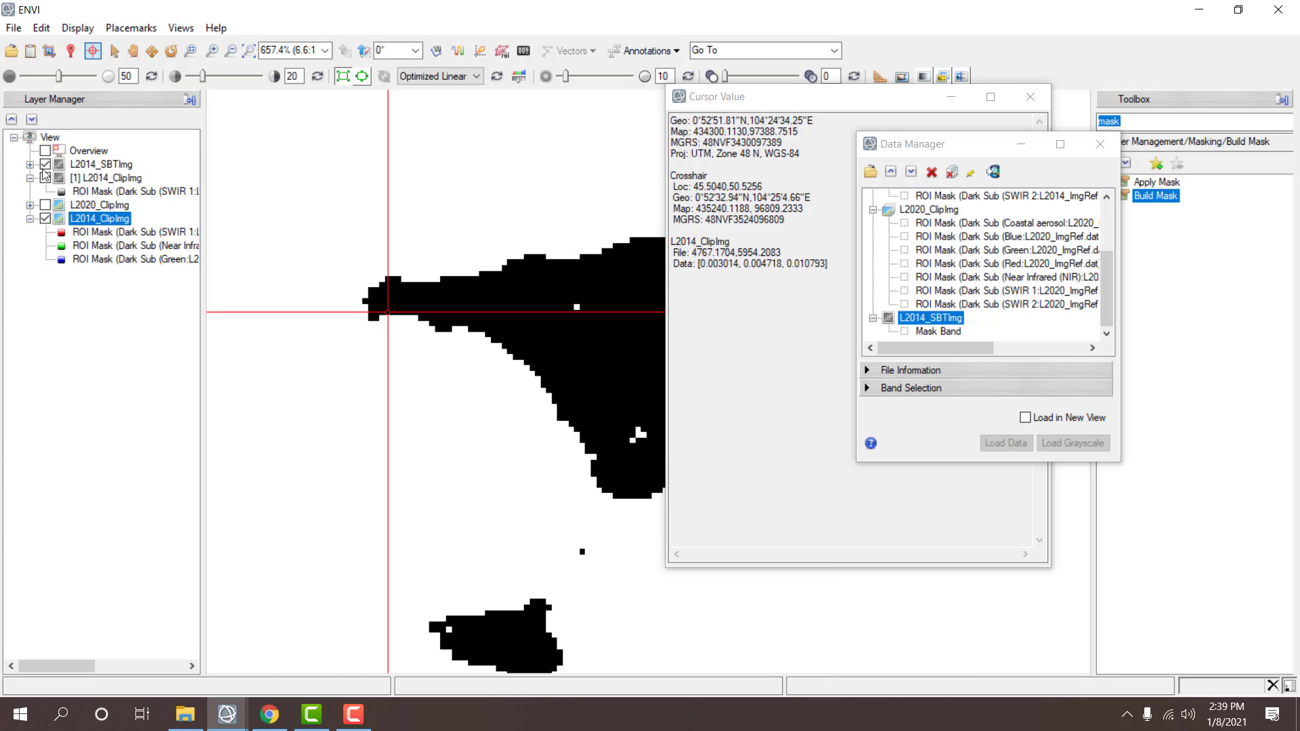
pyautogui.click(43, 171)
pyautogui.click(42, 171)
pyautogui.click(43, 171)
pyautogui.click(43, 171)
pyautogui.click(43, 171)
pyautogui.click(43, 170)
pyautogui.click(43, 171)
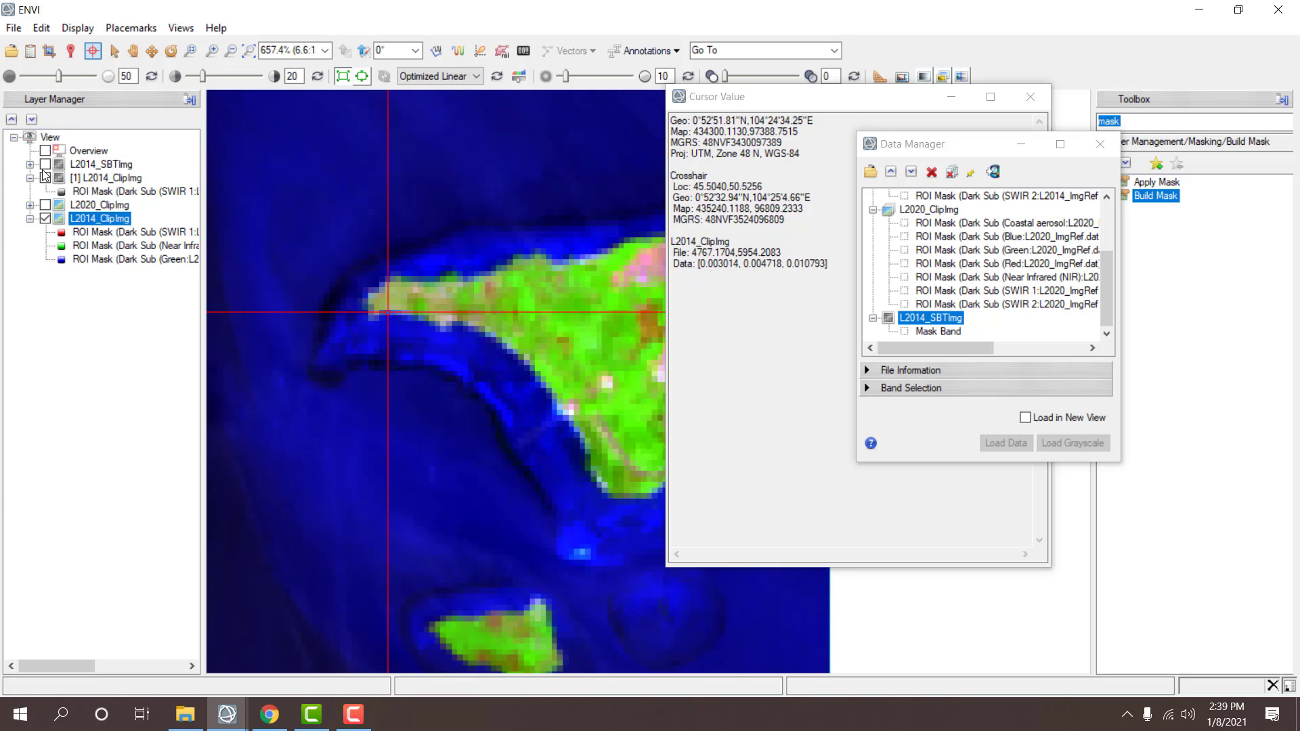
# - Close the L2014_SBTImg file and start a new mask on L2014_ClipImg with the selected areas set to Off
pyautogui.click(933, 173)
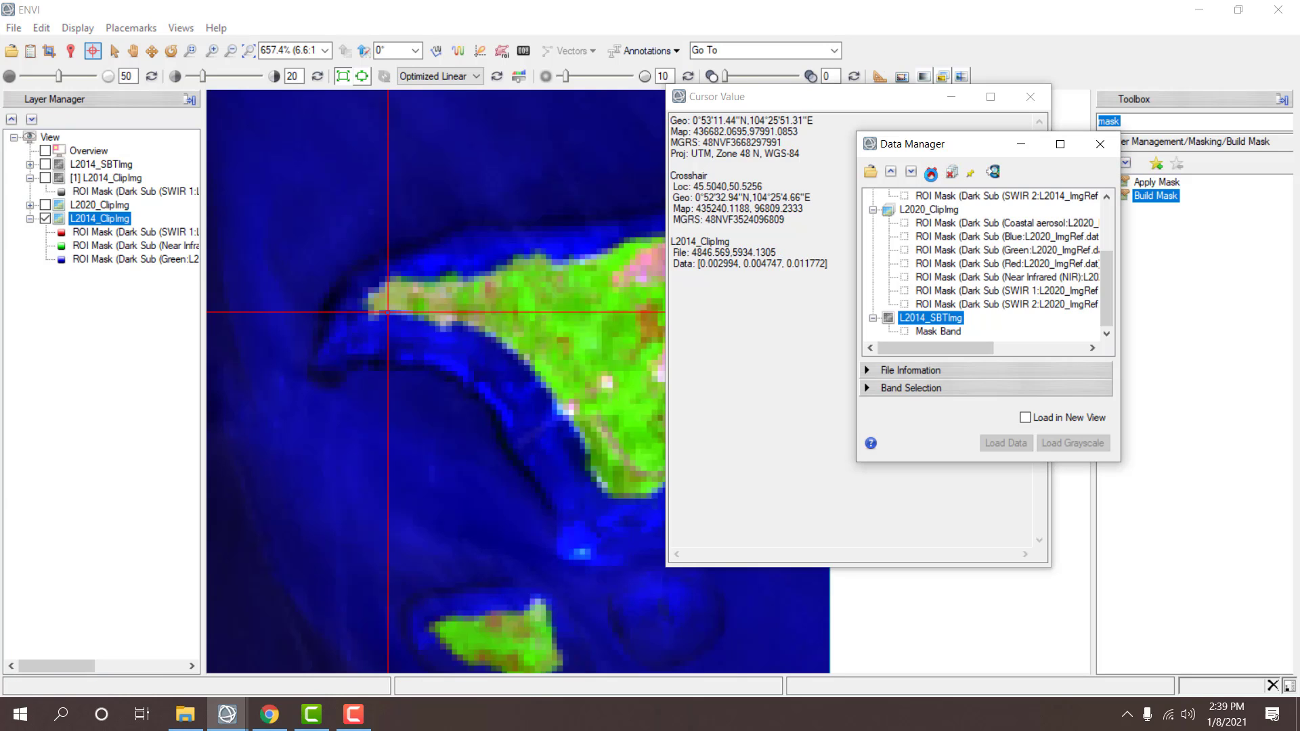
pyautogui.doubleClick(1169, 198)
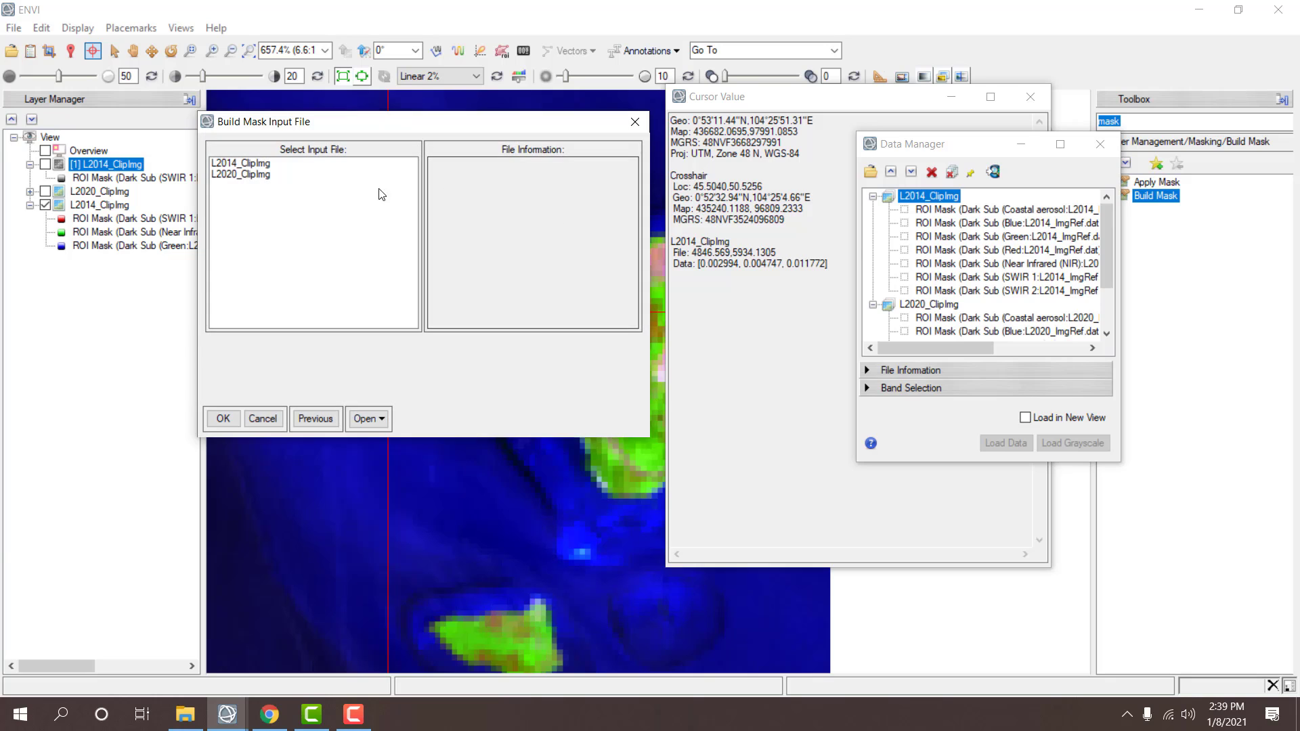
pyautogui.doubleClick(252, 165)
pyautogui.click(488, 293)
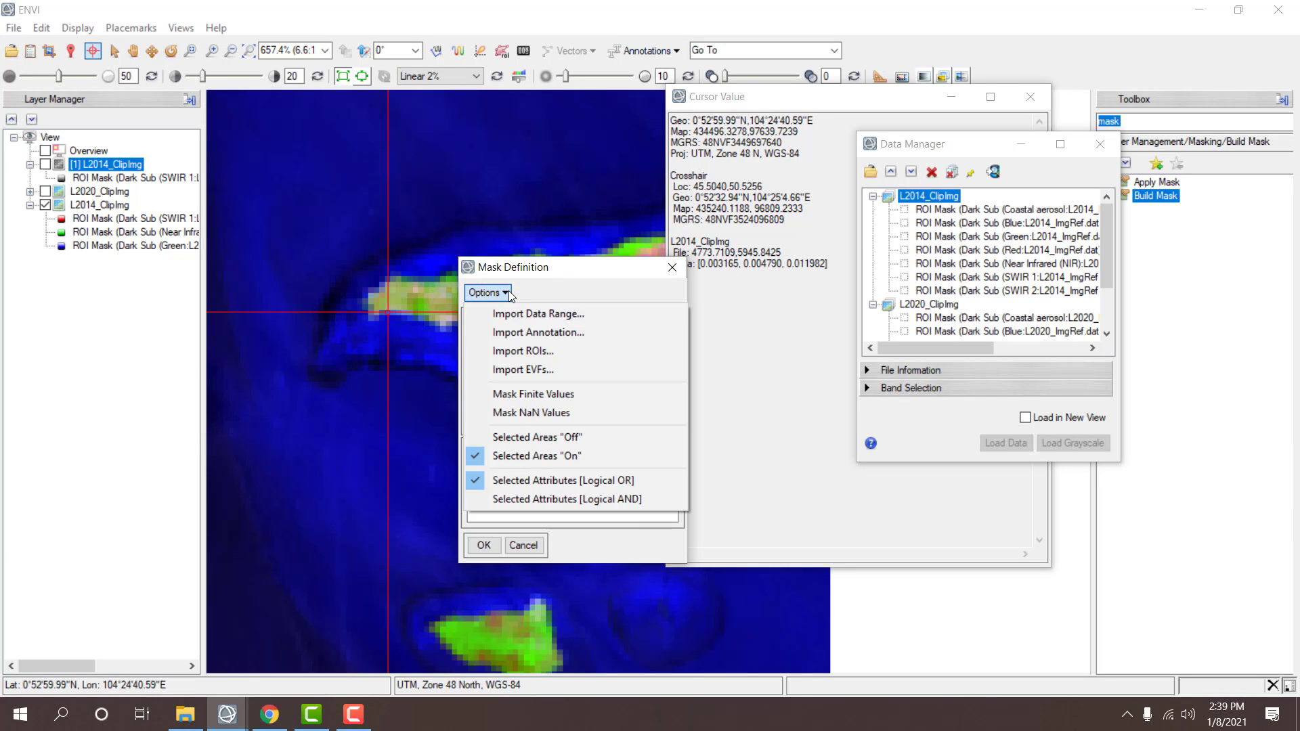
pyautogui.click(535, 437)
# - Add a data range for L2014_ClipImg to the mask with the minimum set to 0.0039 and the maximum left blank
pyautogui.click(487, 293)
pyautogui.click(519, 315)
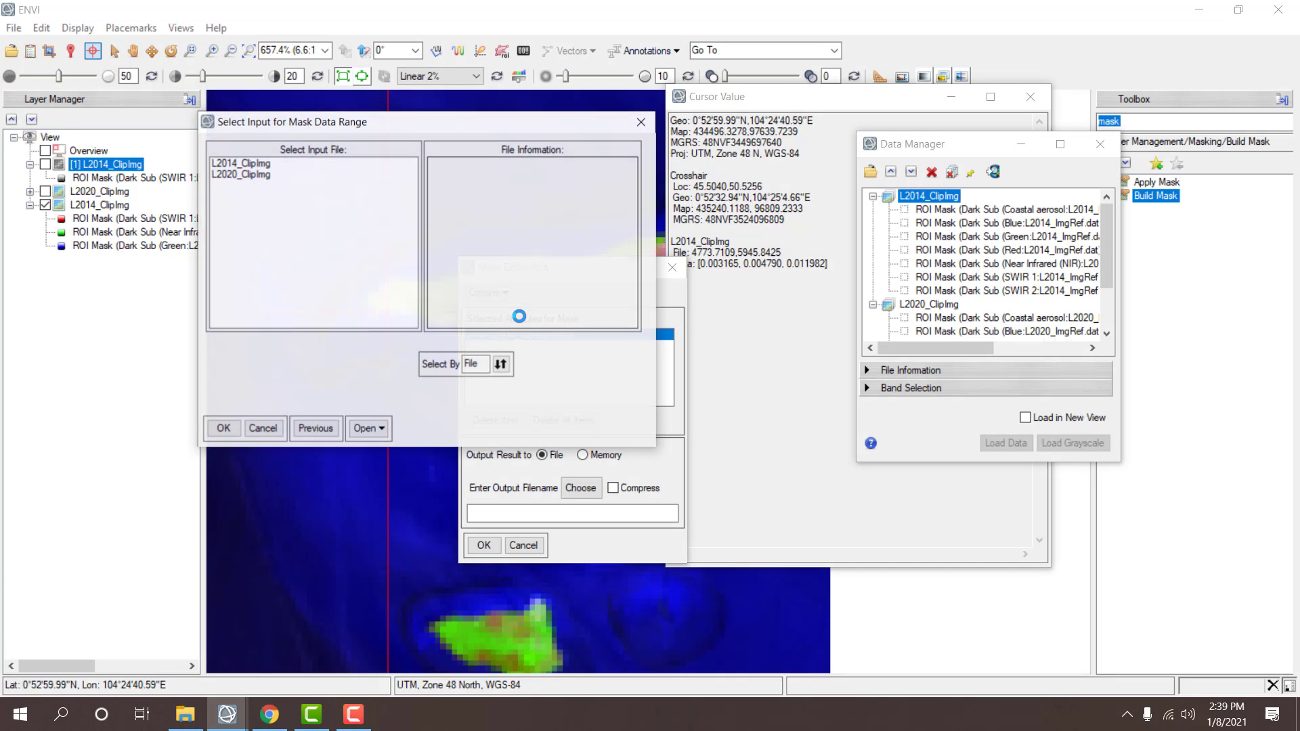
pyautogui.doubleClick(252, 165)
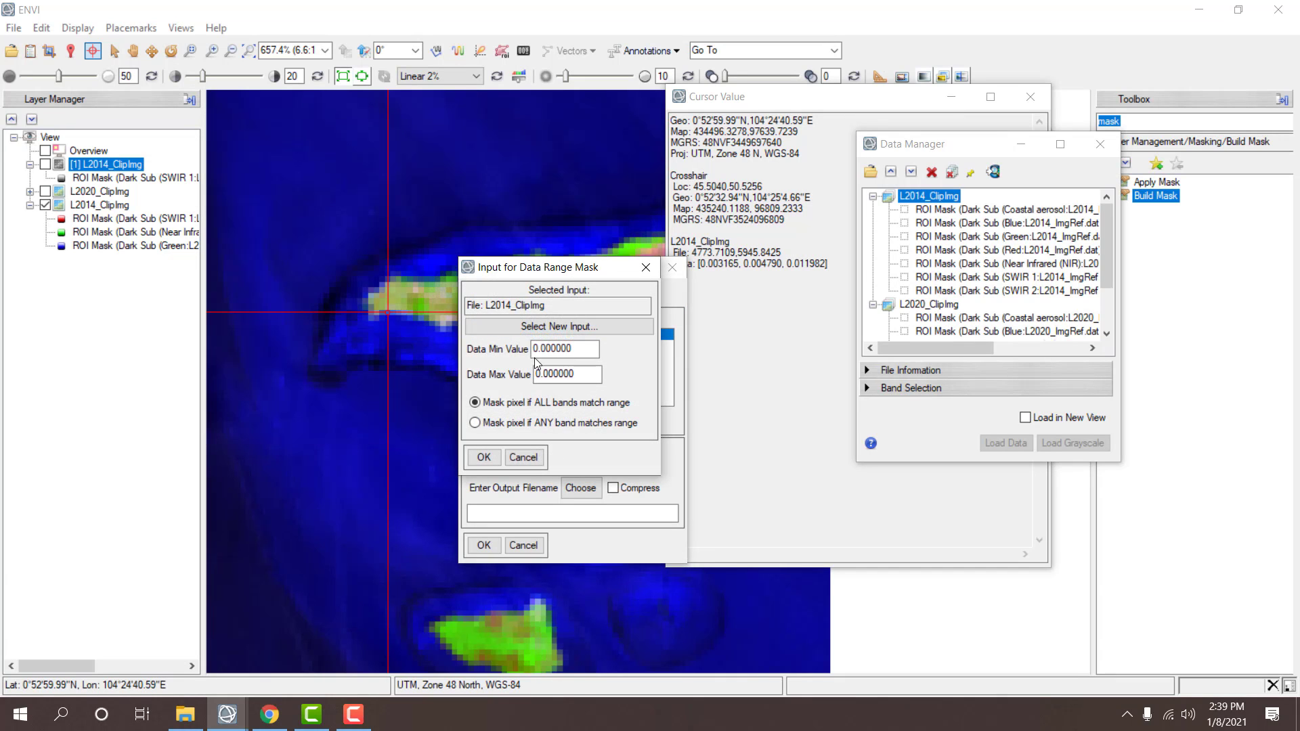
pyautogui.moveTo(552, 347); pyautogui.dragTo(620, 343)
pyautogui.press('Tab')
pyautogui.press('BackSpace')
pyautogui.click(485, 457)
# - Build the mask with the open-ended 0.0039 range to L2014_SBTImg, overwriting the existing file
pyautogui.click(580, 488)
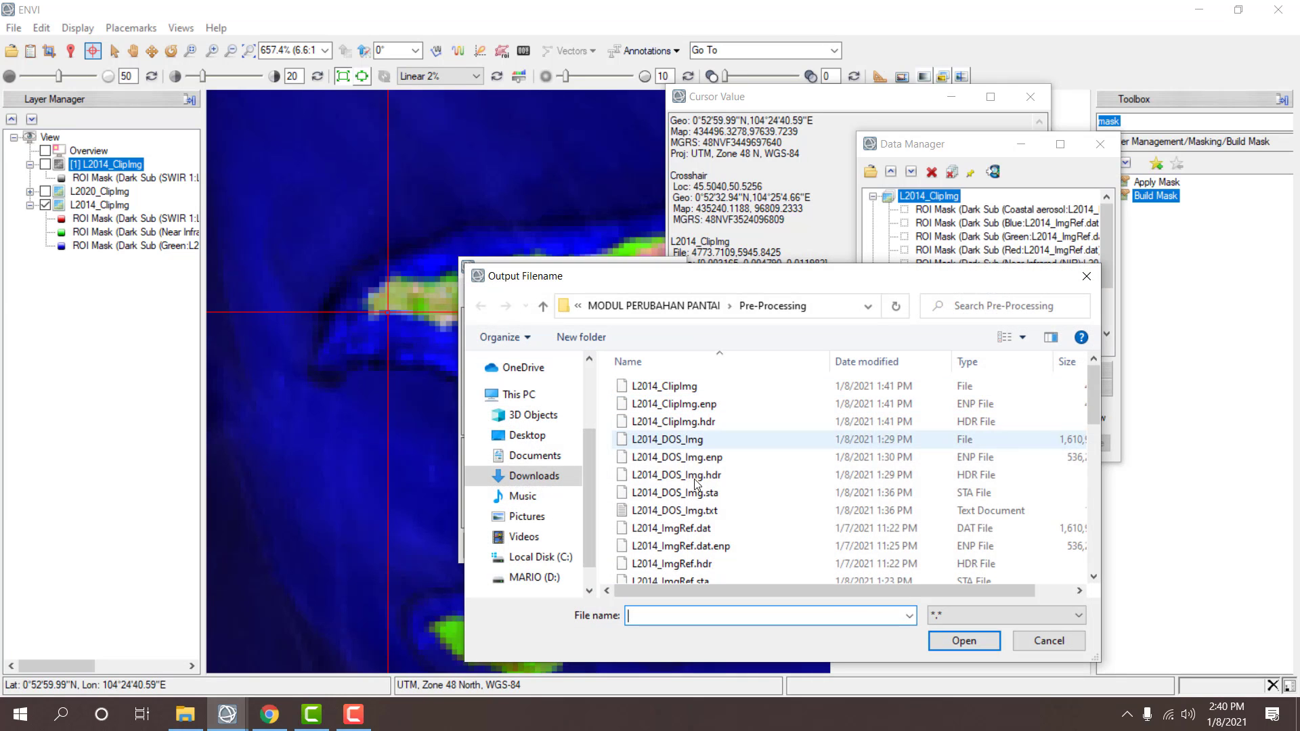
pyautogui.scroll(-3, 688, 520)
pyautogui.doubleClick(684, 518)
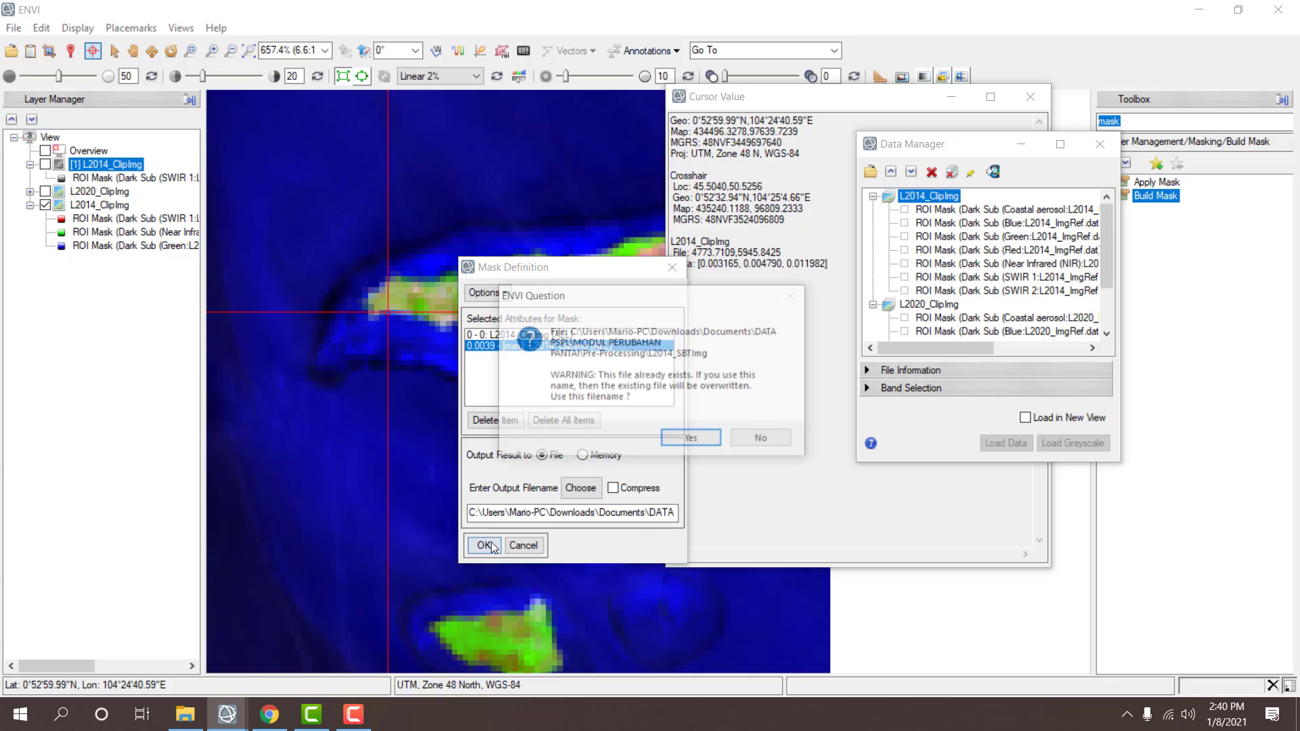
pyautogui.click(692, 440)
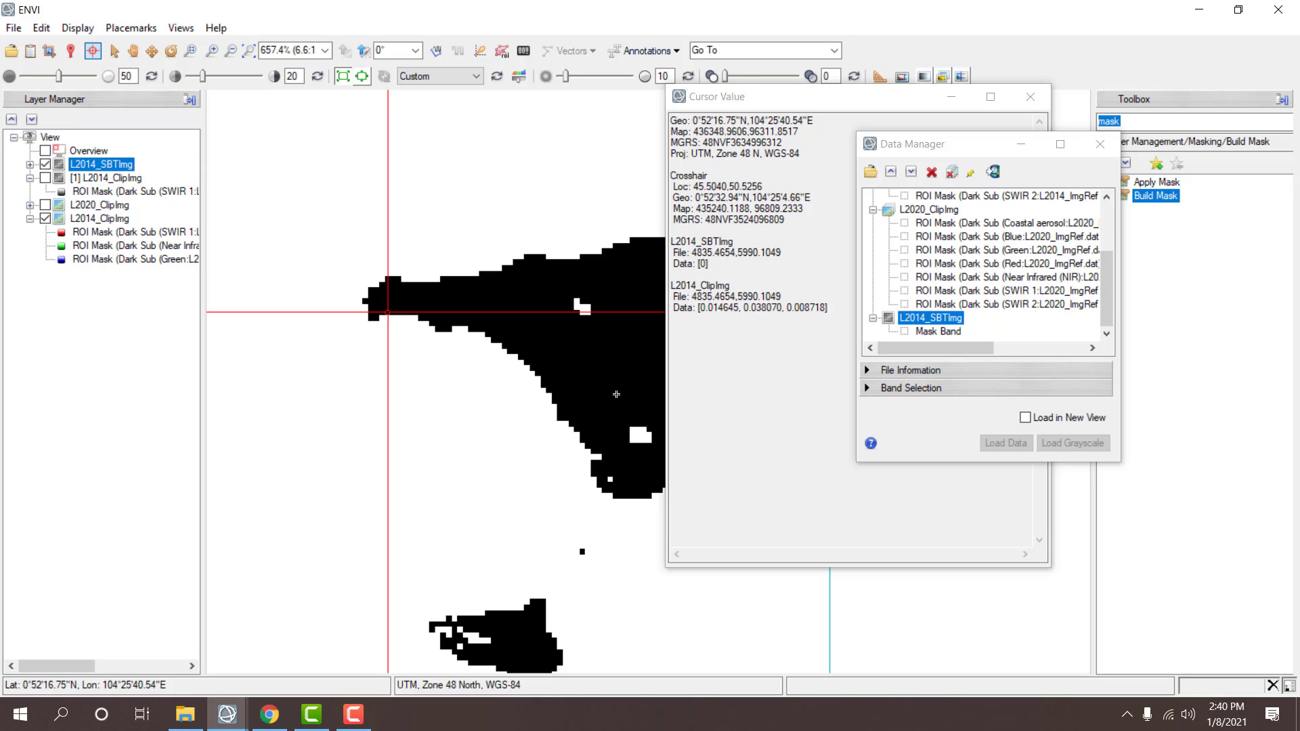
# - Close the 0.0039 L2014_SBTImg mask and begin another mask definition on L2014_ClipImg with the selected areas set to Off
pyautogui.click(933, 174)
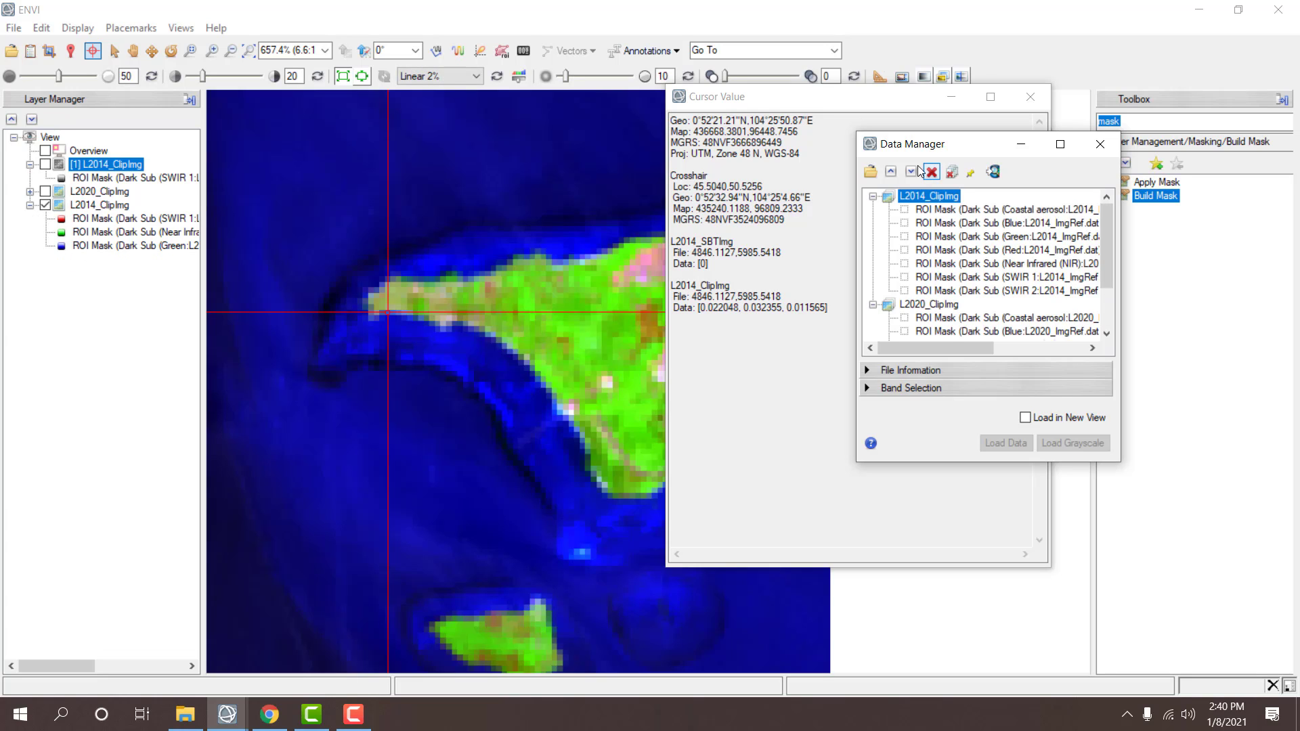
pyautogui.doubleClick(1158, 198)
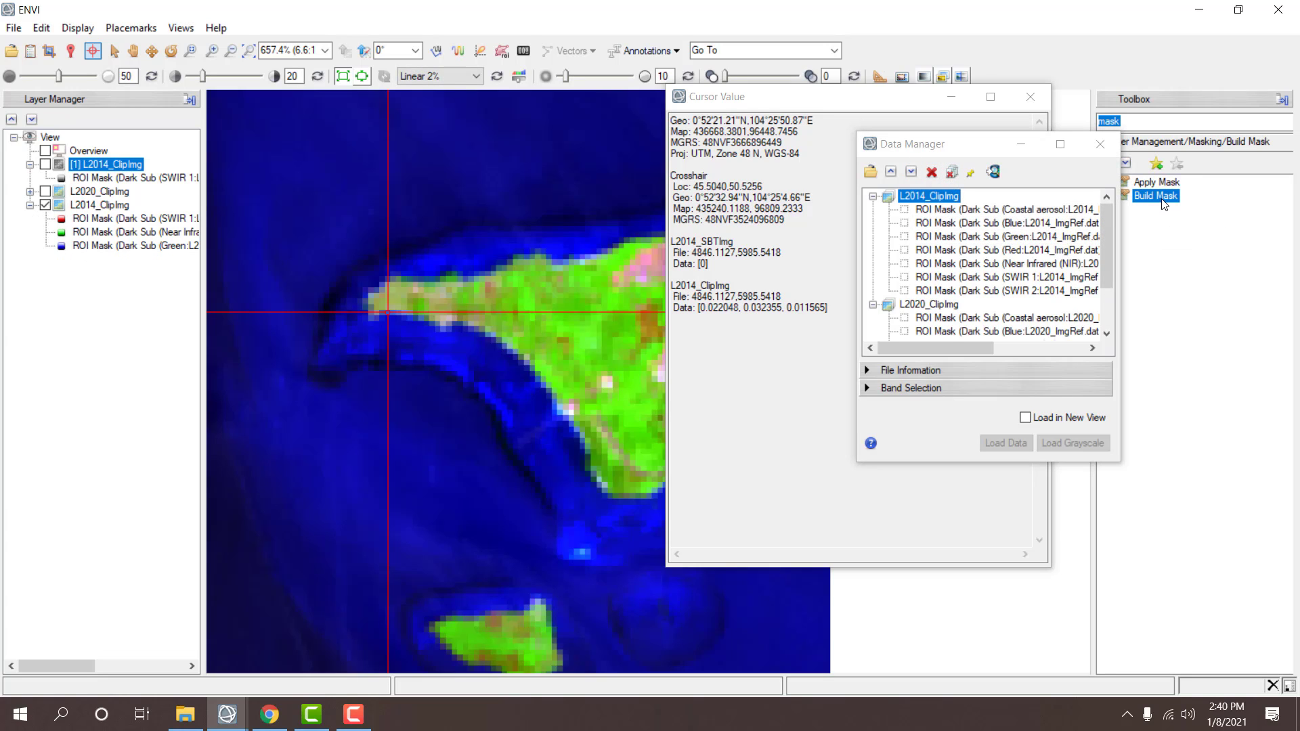
pyautogui.doubleClick(235, 167)
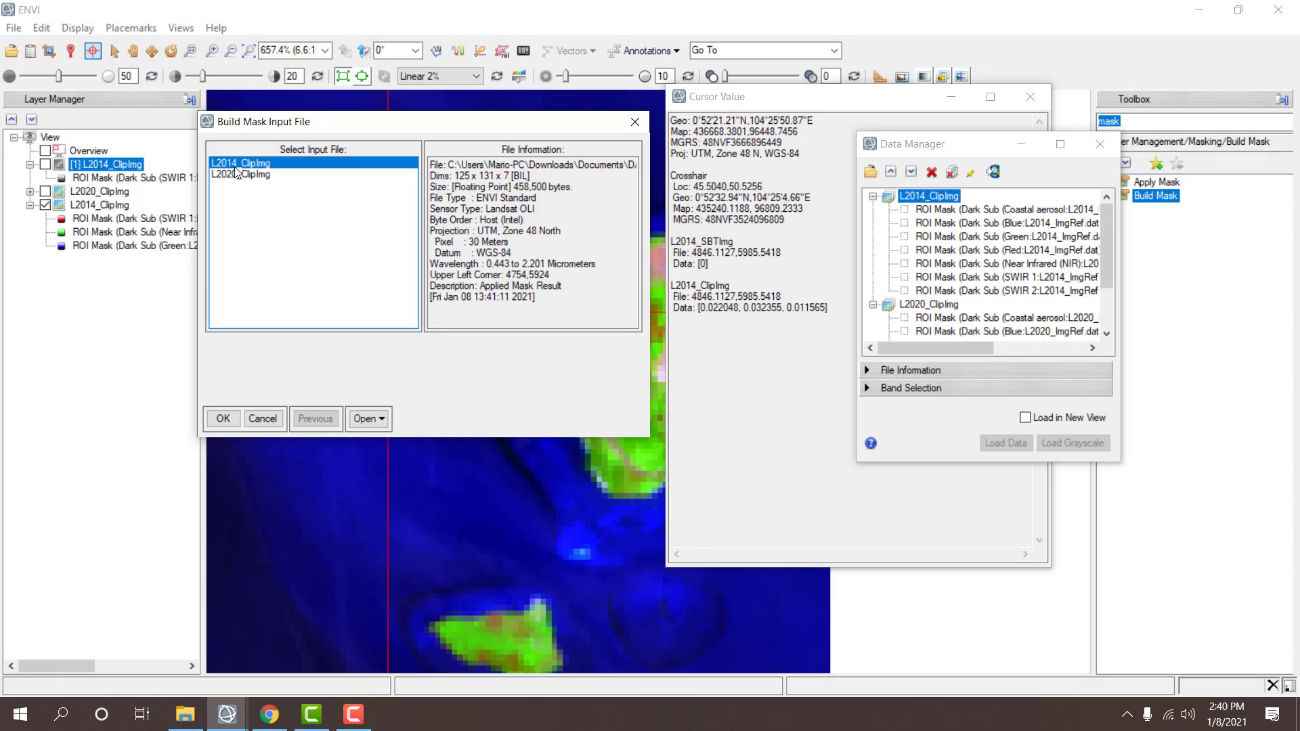
pyautogui.click(487, 293)
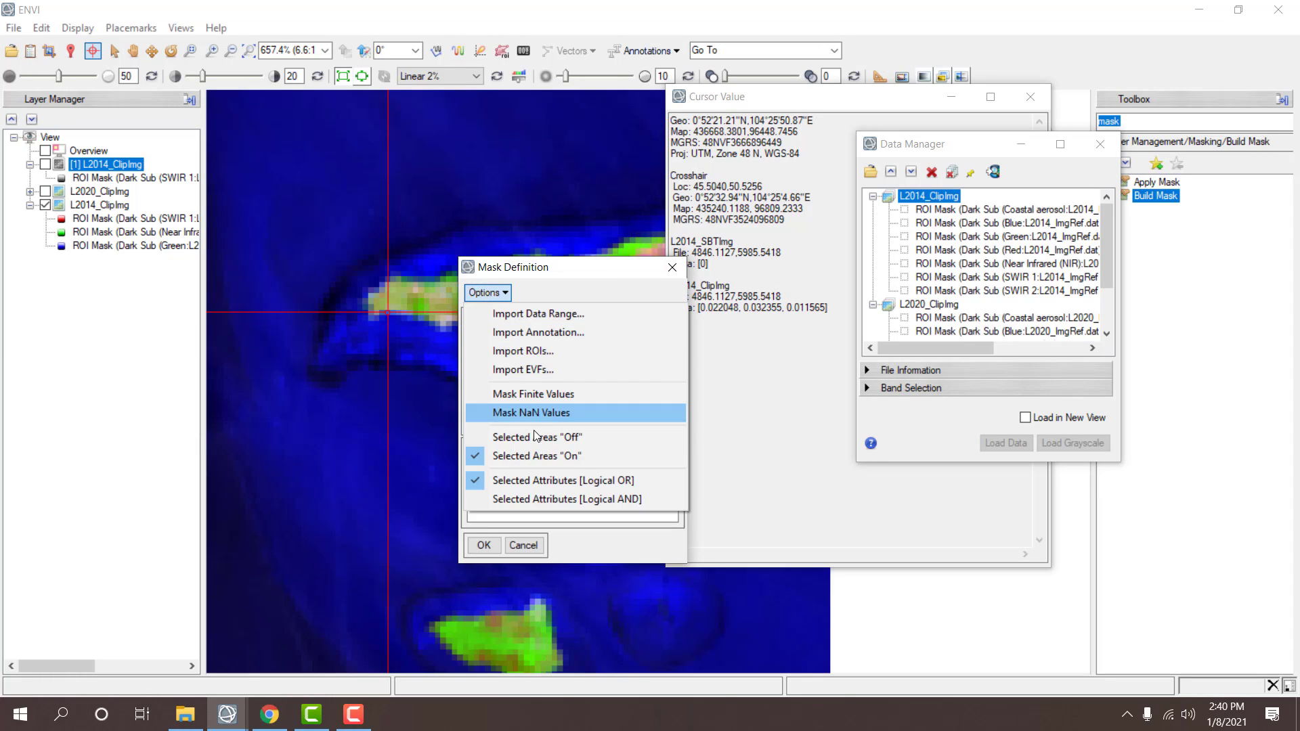
pyautogui.click(532, 435)
pyautogui.click(487, 292)
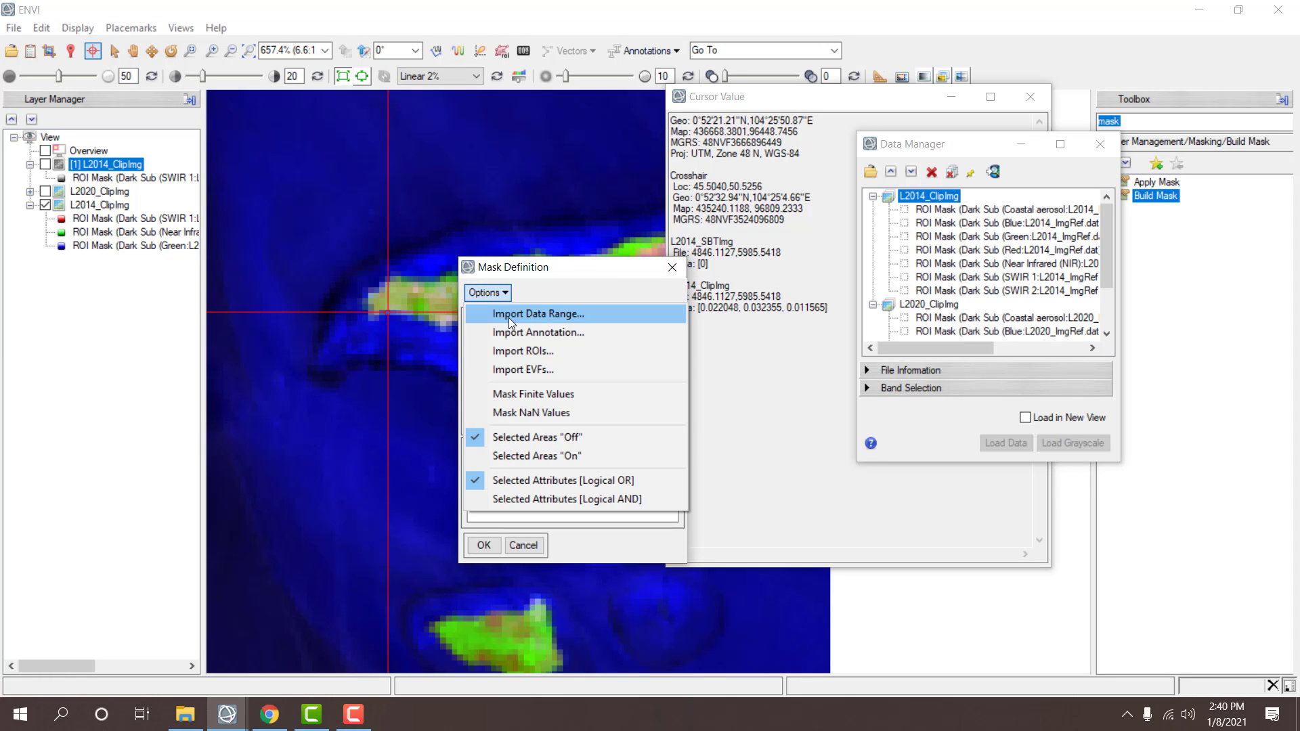
pyautogui.click(509, 318)
pyautogui.doubleClick(270, 174)
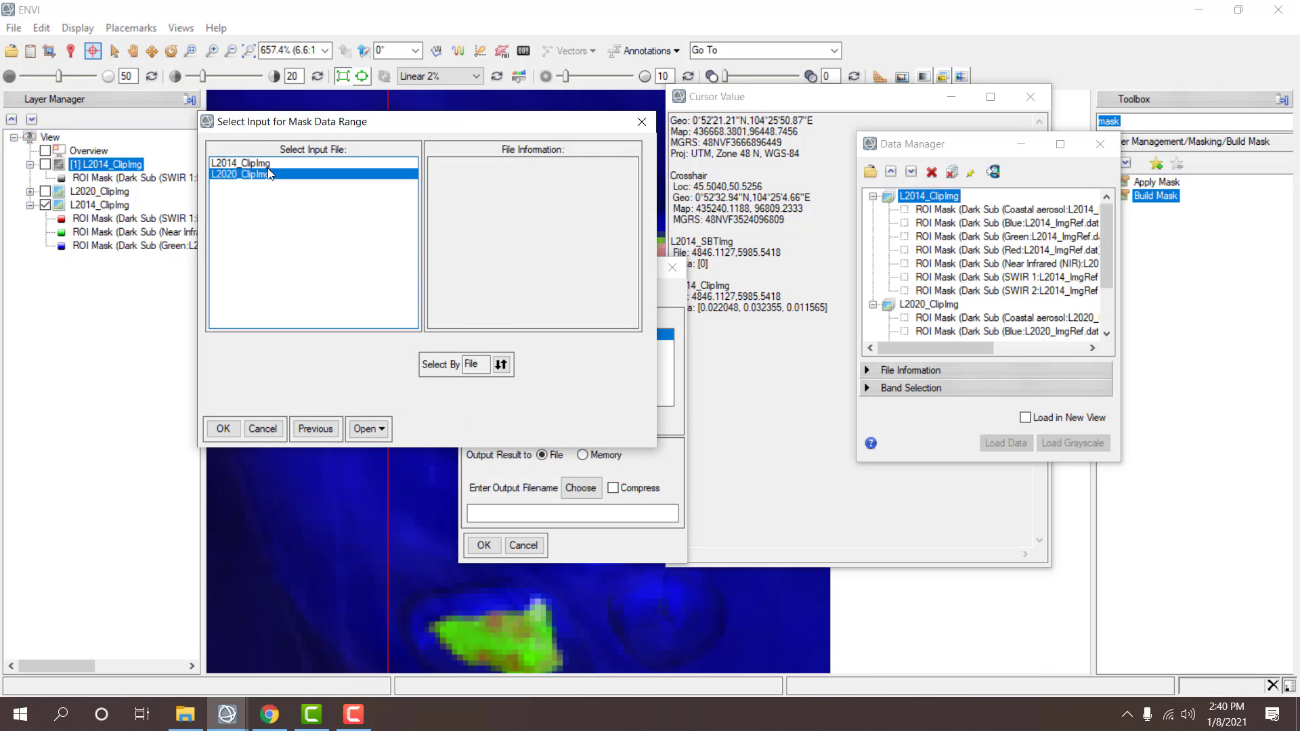
pyautogui.click(646, 267)
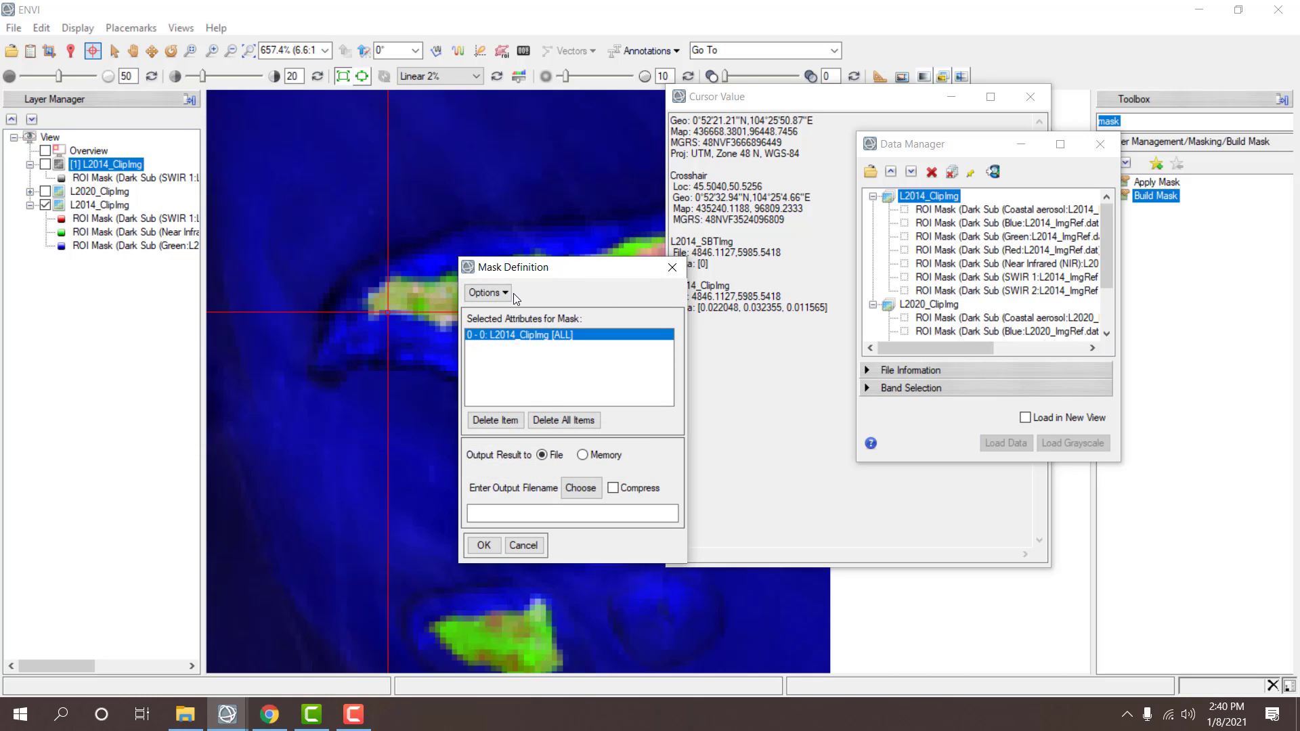
pyautogui.click(482, 292)
pyautogui.click(498, 314)
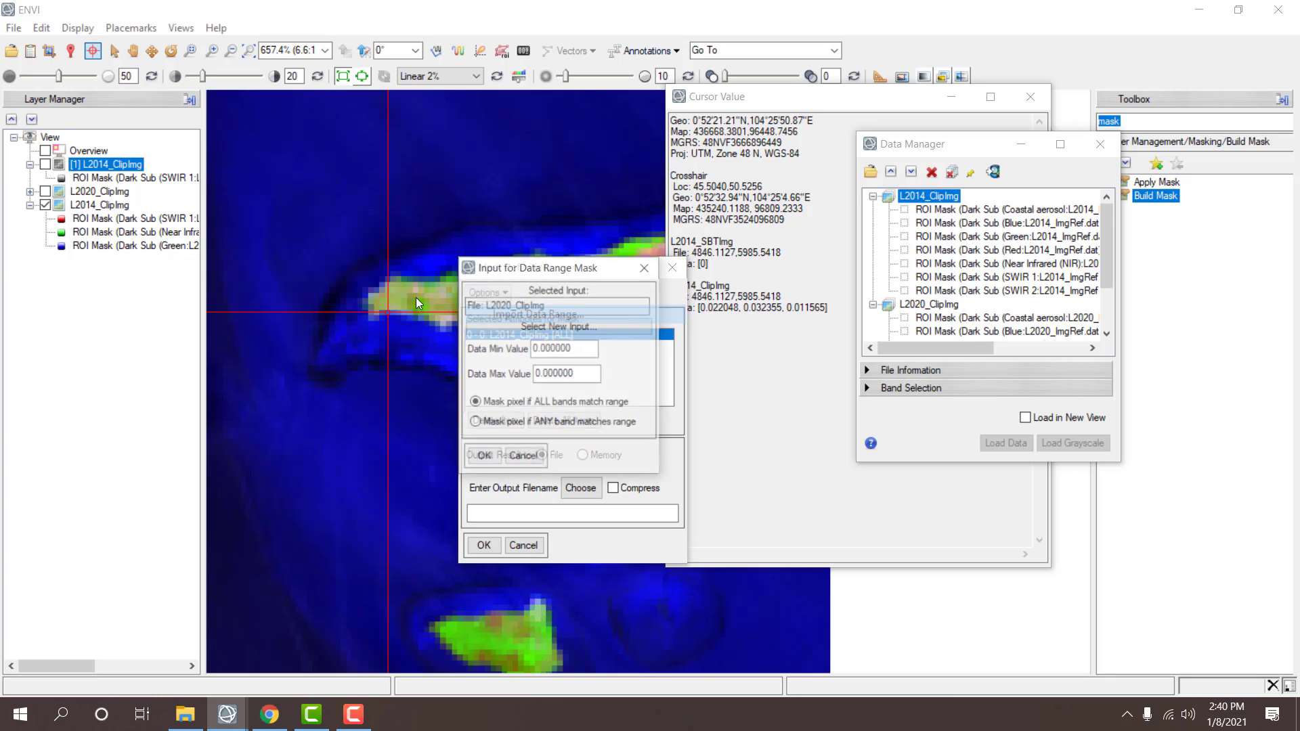
pyautogui.click(646, 268)
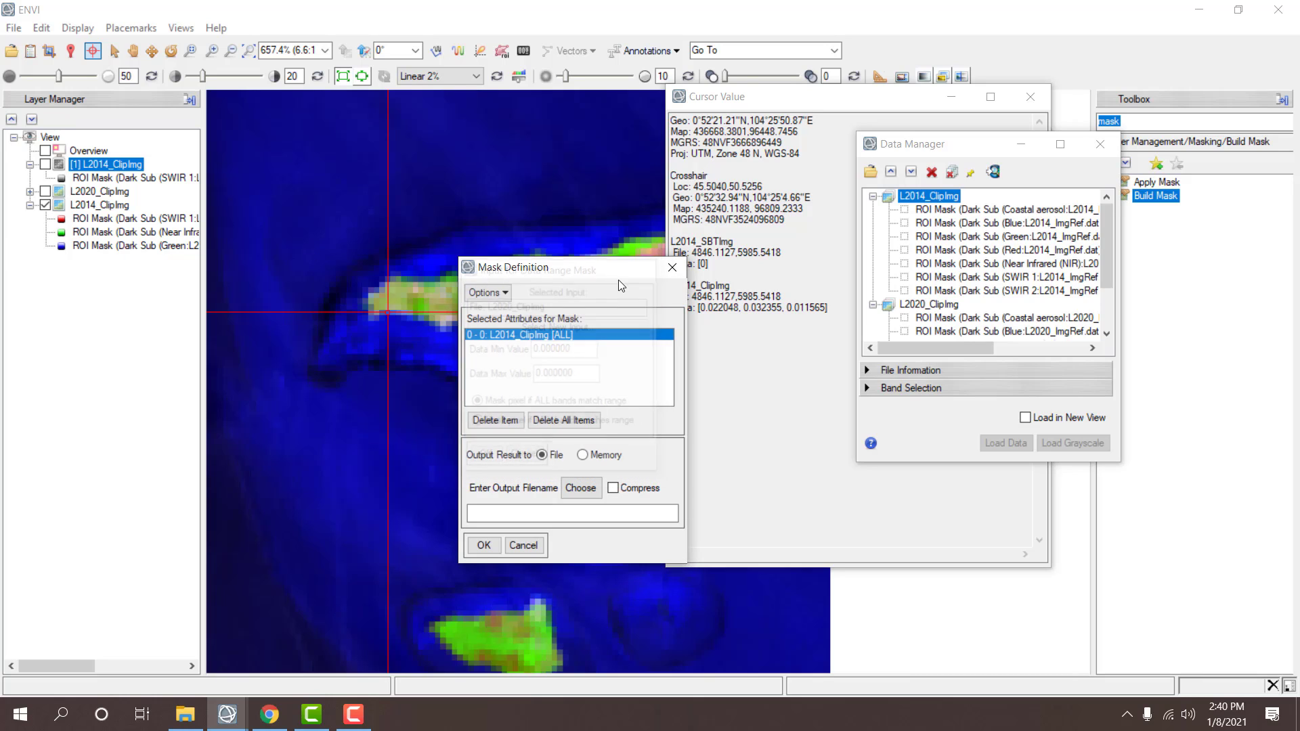
pyautogui.click(487, 292)
pyautogui.click(518, 316)
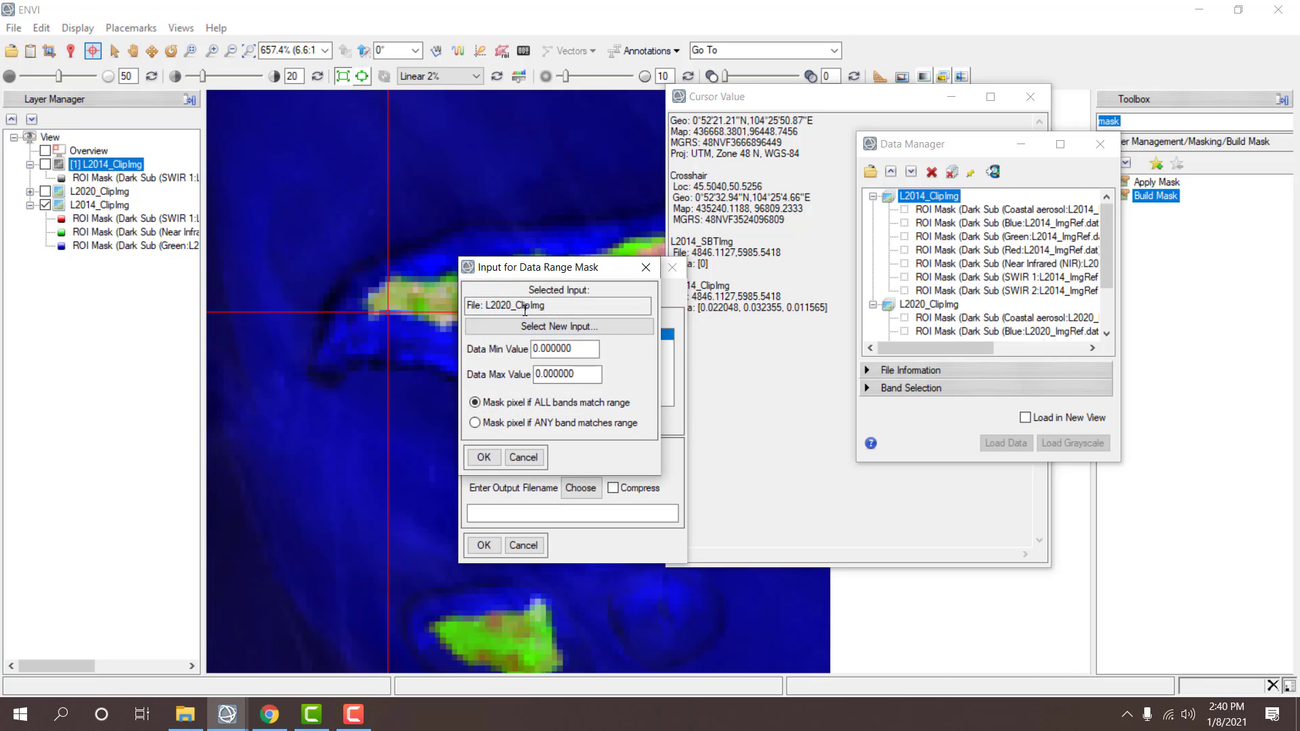
pyautogui.moveTo(550, 263); pyautogui.dragTo(918, 217)
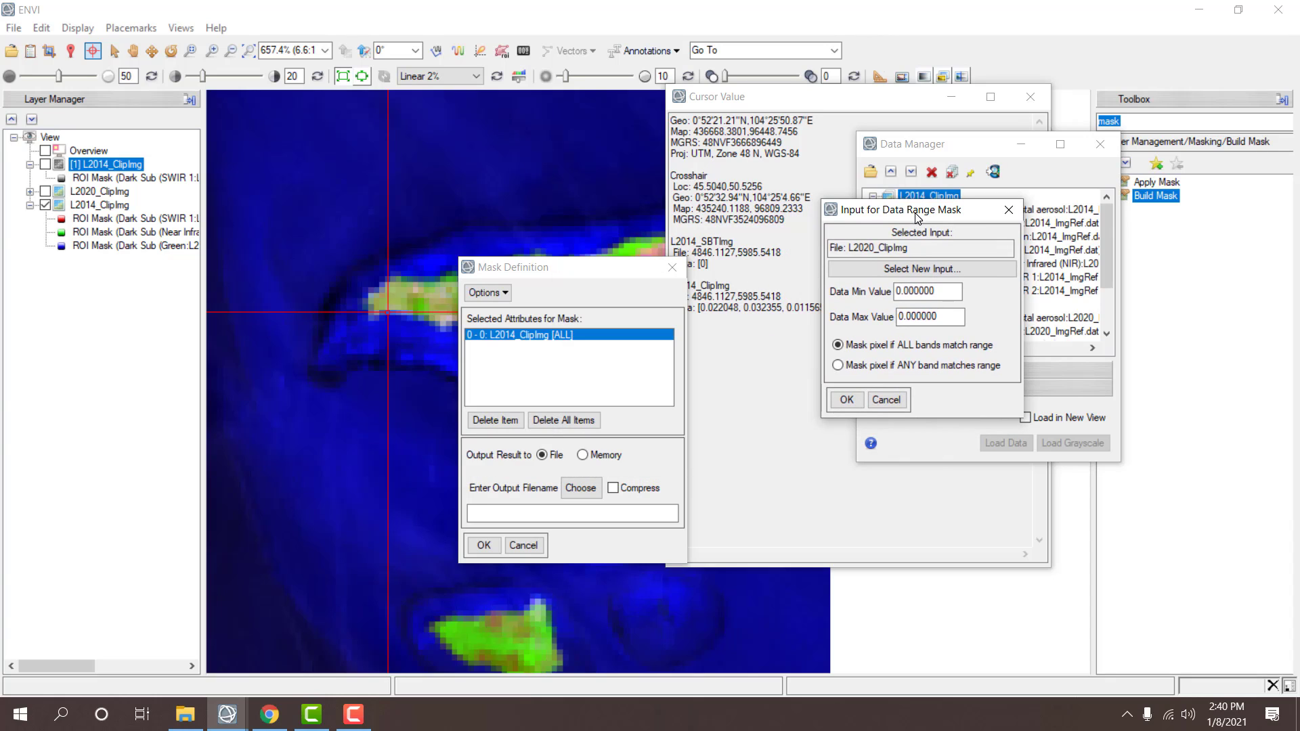
pyautogui.click(887, 400)
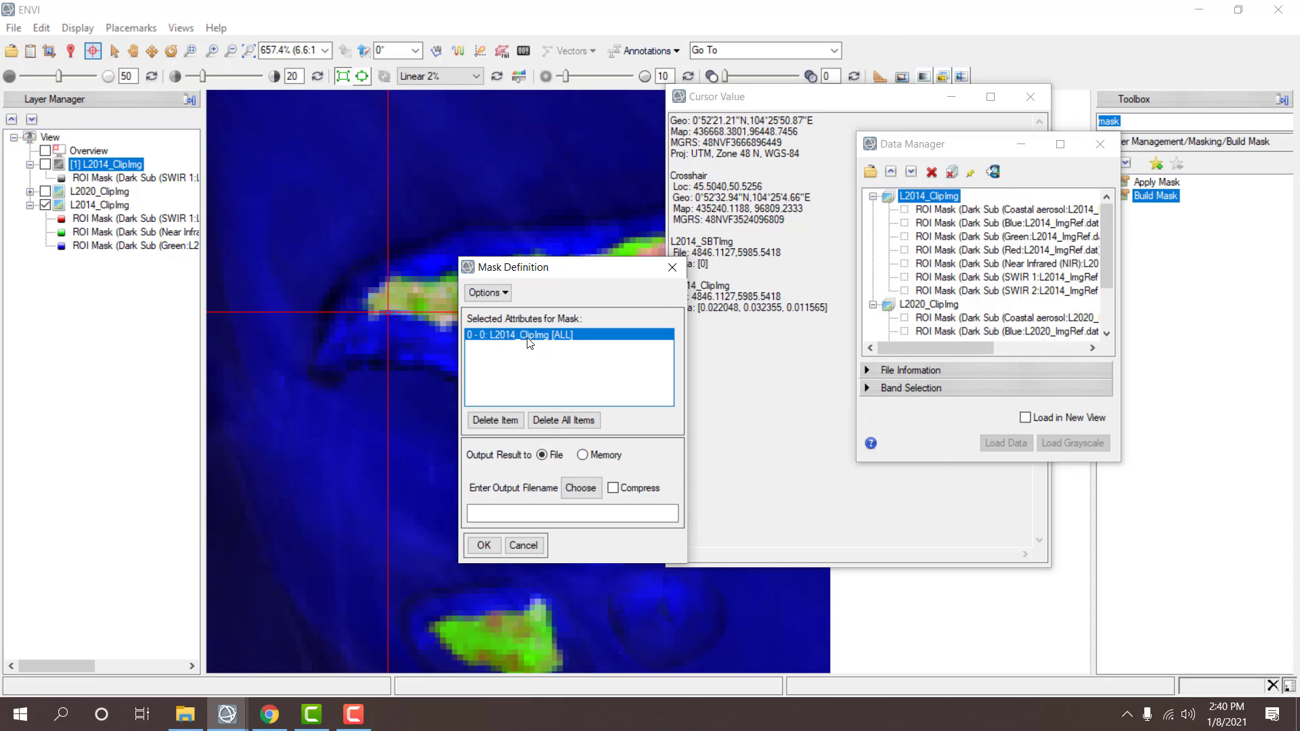
# - Add a data range for L2020_ClipImg to the mask with the minimum set to 0.0036 and the maximum left blank
pyautogui.click(487, 293)
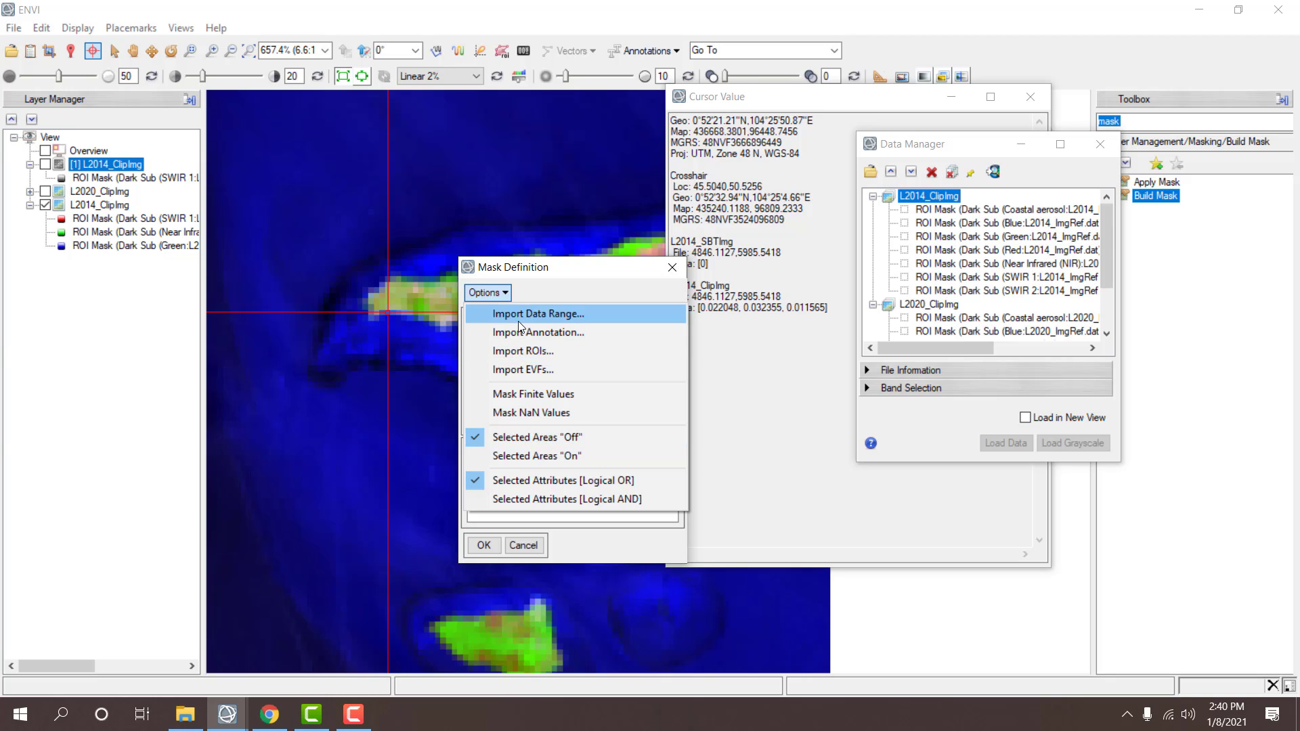
pyautogui.click(518, 317)
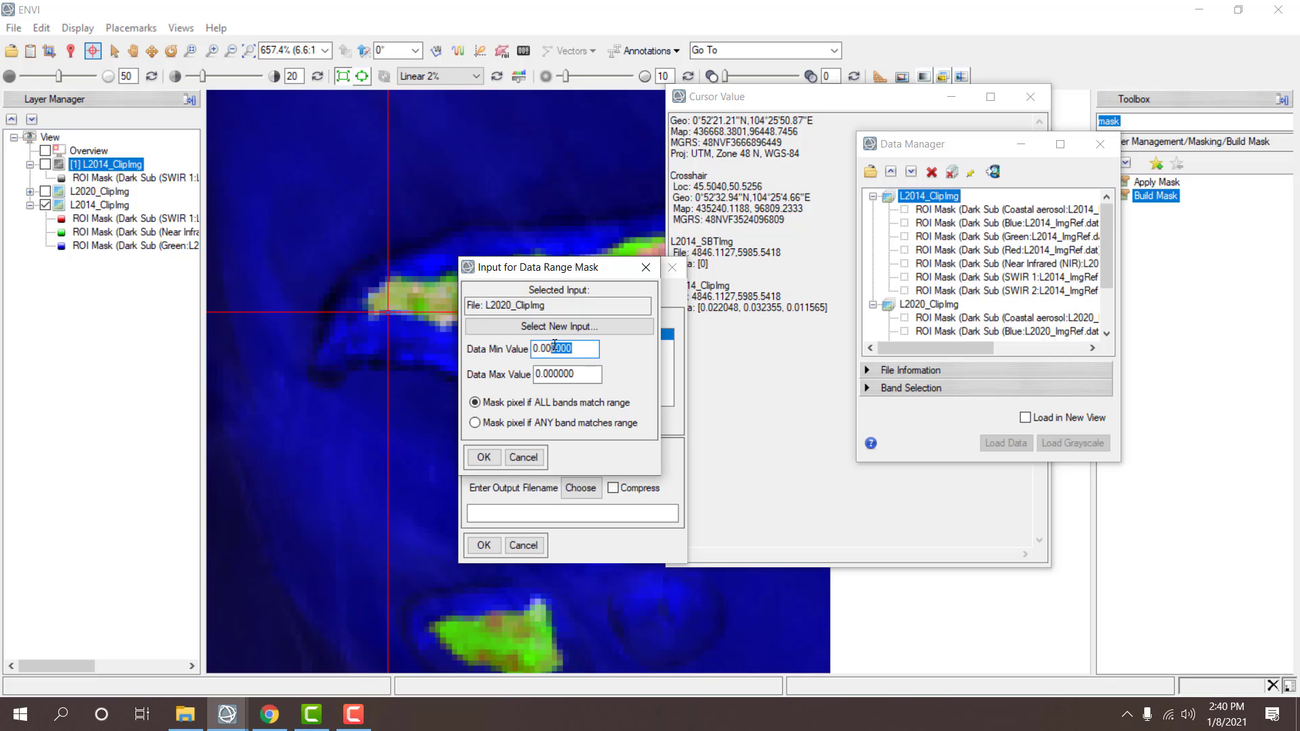
pyautogui.moveTo(587, 382); pyautogui.dragTo(524, 376)
pyautogui.press('BackSpace')
pyautogui.click(483, 457)
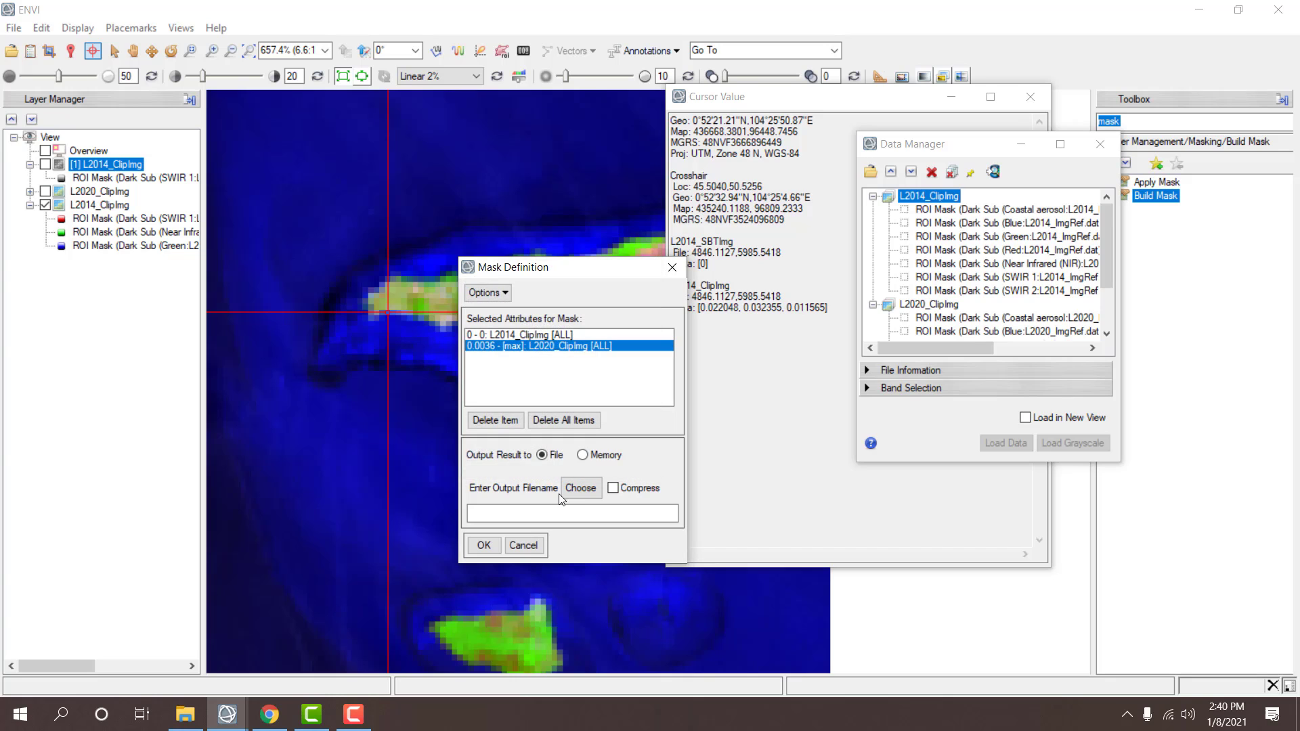
# - Build the mask with the L2020_ClipImg 0.0036 range to L2014_SBTImg, overwriting the existing file
pyautogui.click(580, 487)
pyautogui.scroll(-1, 704, 480)
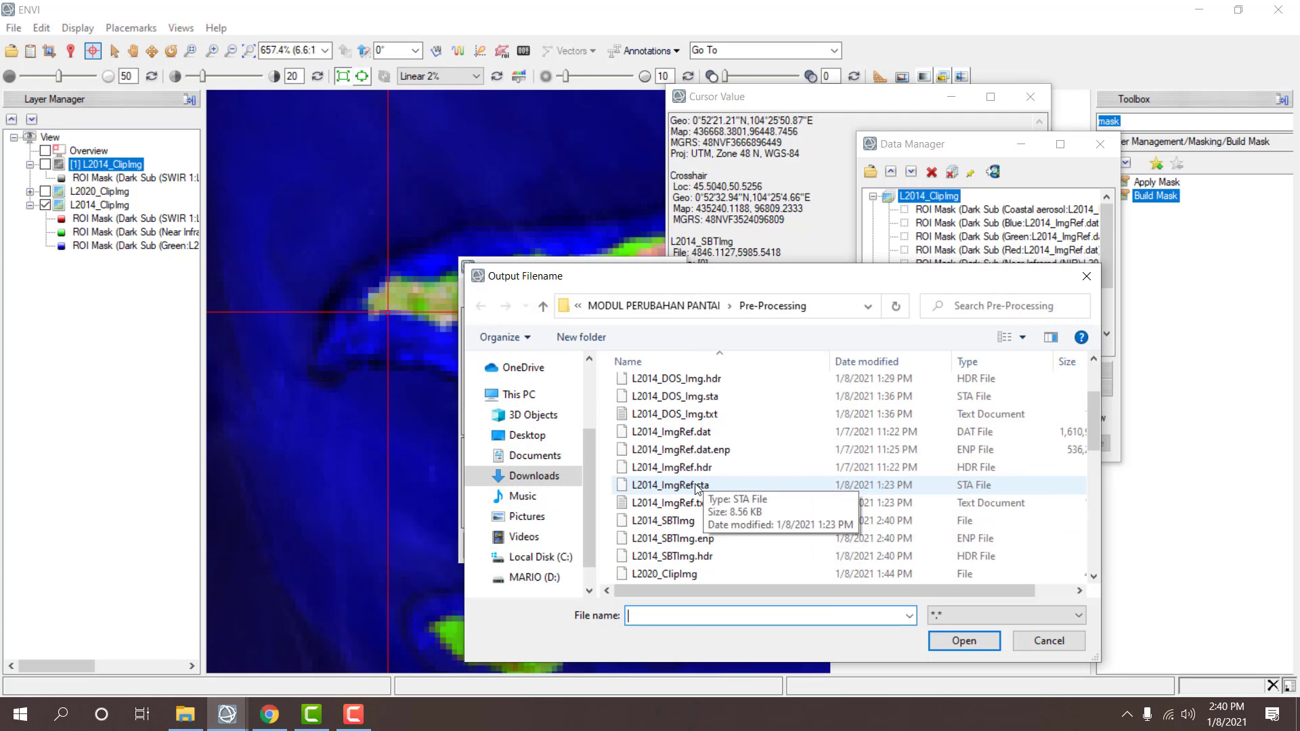
pyautogui.doubleClick(686, 522)
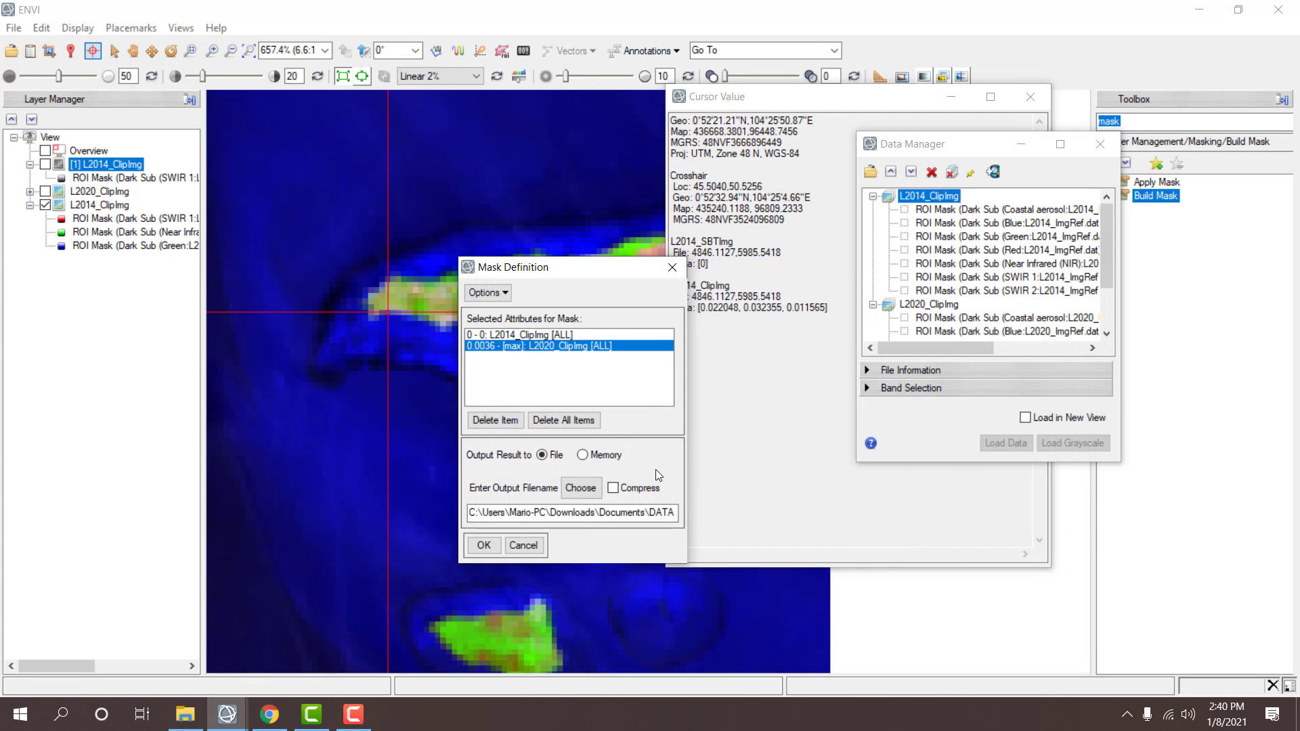
pyautogui.click(481, 543)
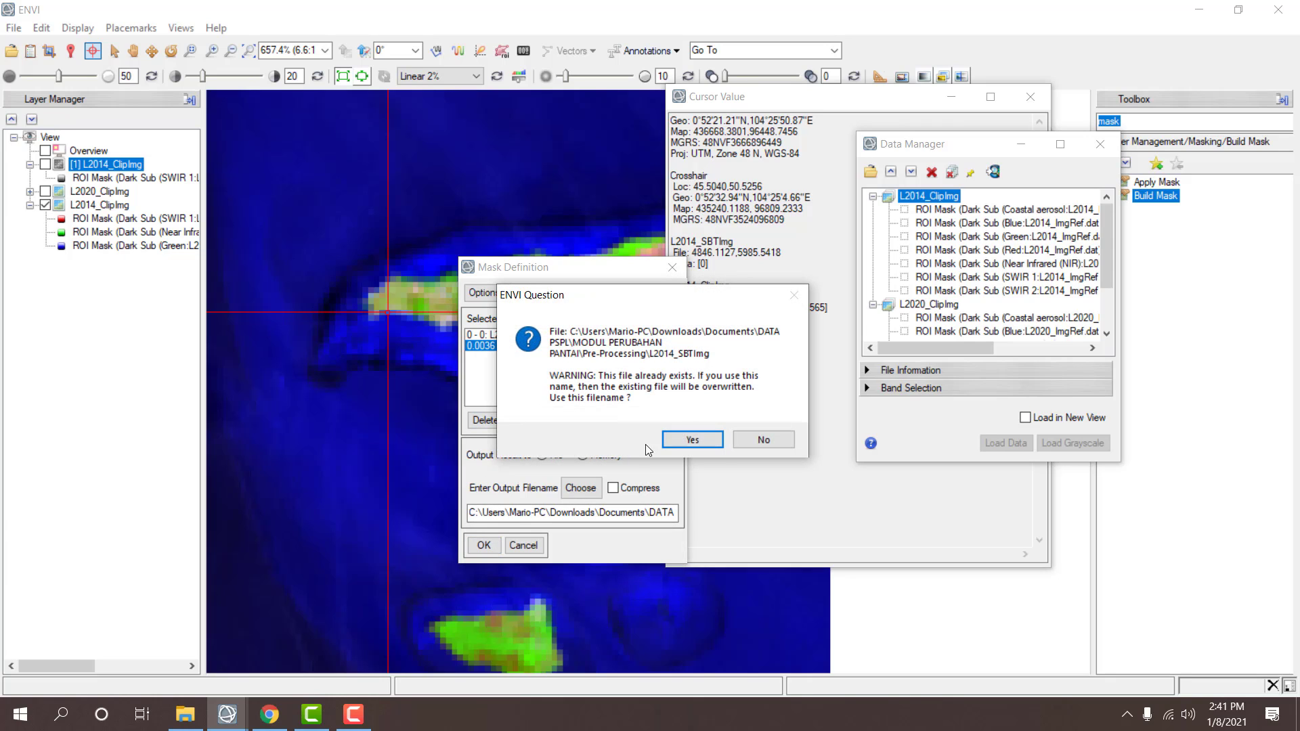
pyautogui.click(669, 440)
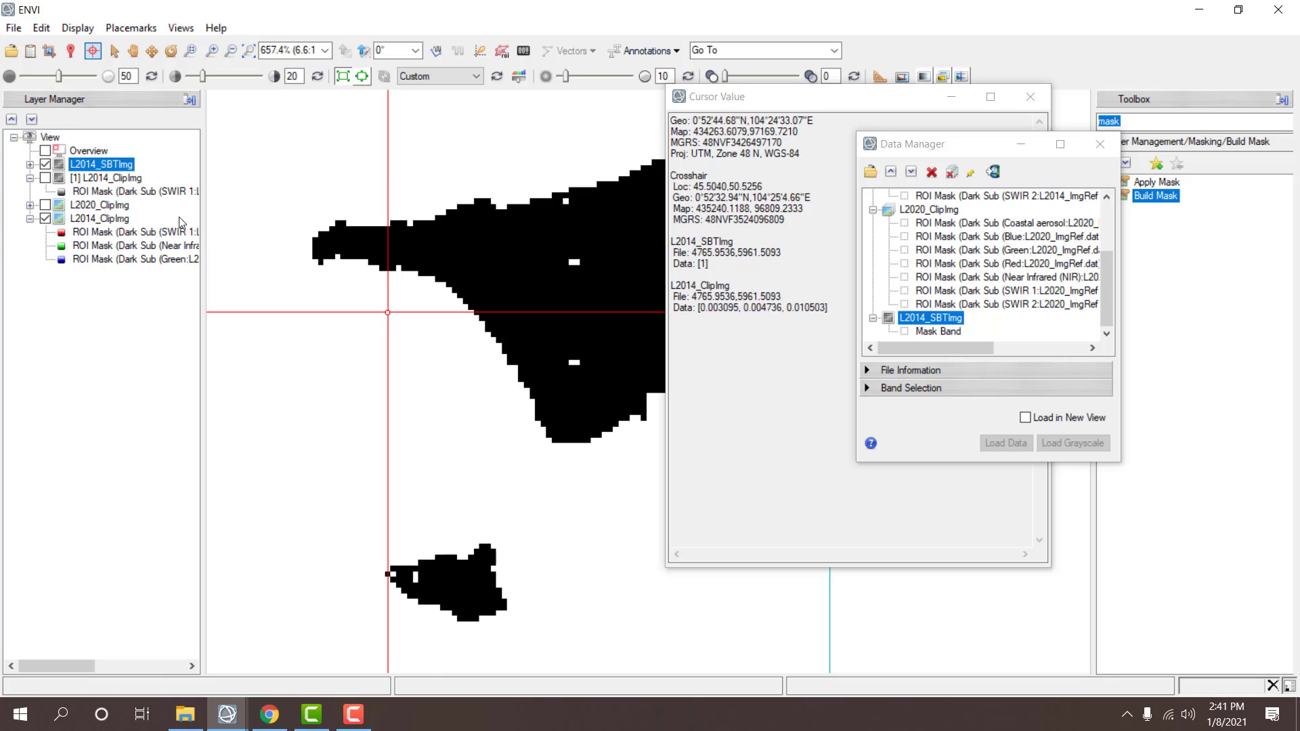
# - Compare the L2014_SBTImg mask built from the L2020_ClipImg range with L2014_ClipImg by toggling the mask layer's visibility
pyautogui.click(45, 165)
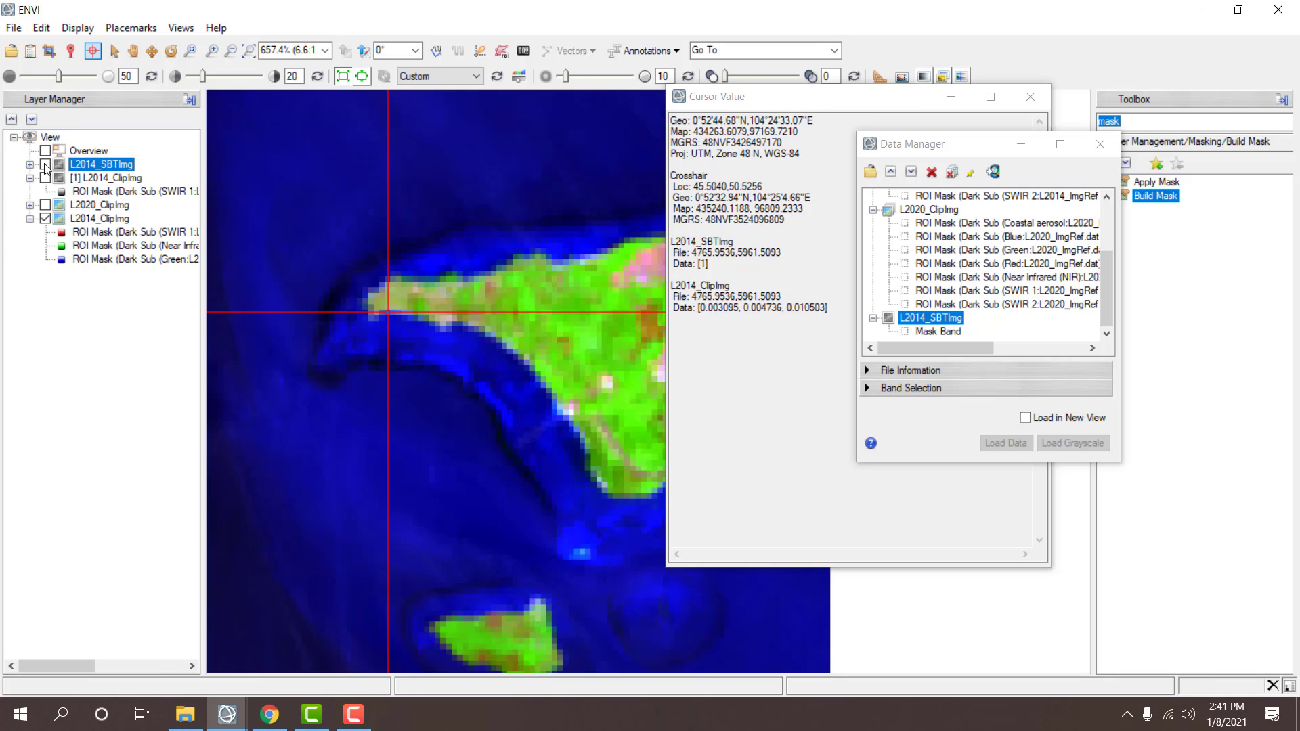
pyautogui.click(46, 165)
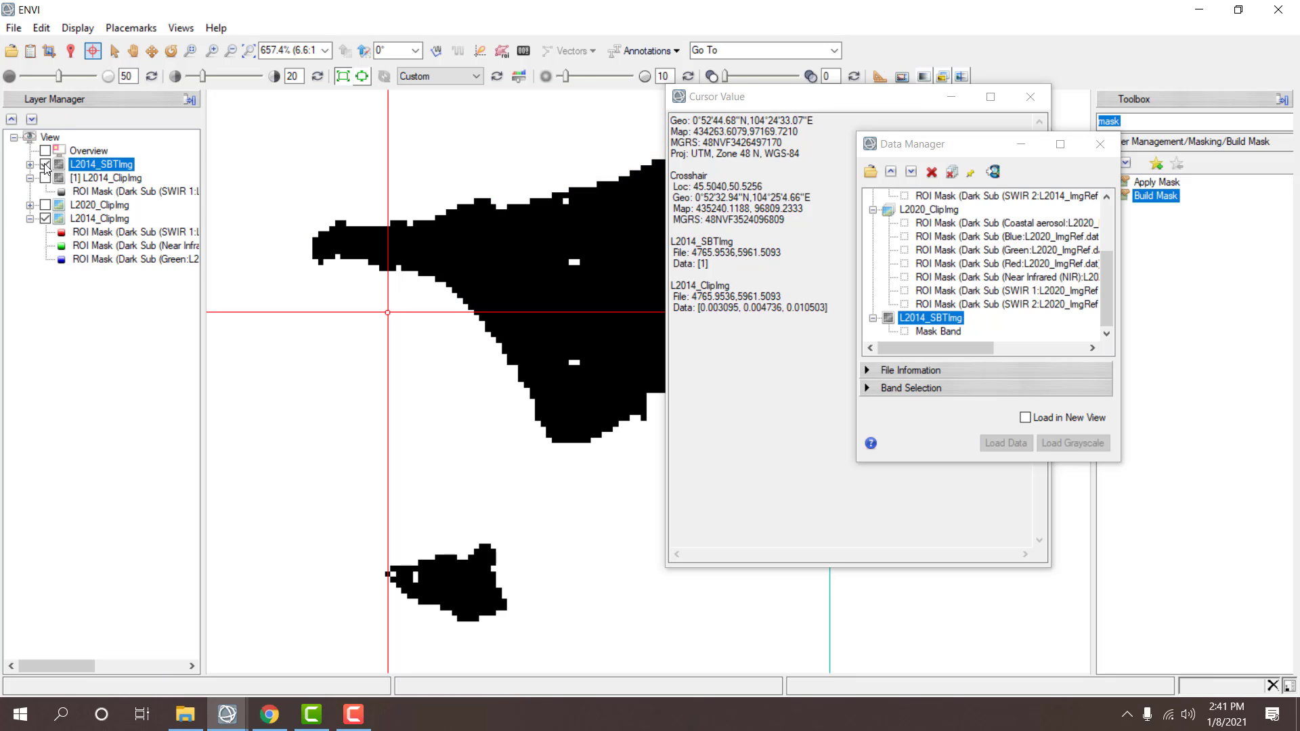
pyautogui.click(46, 164)
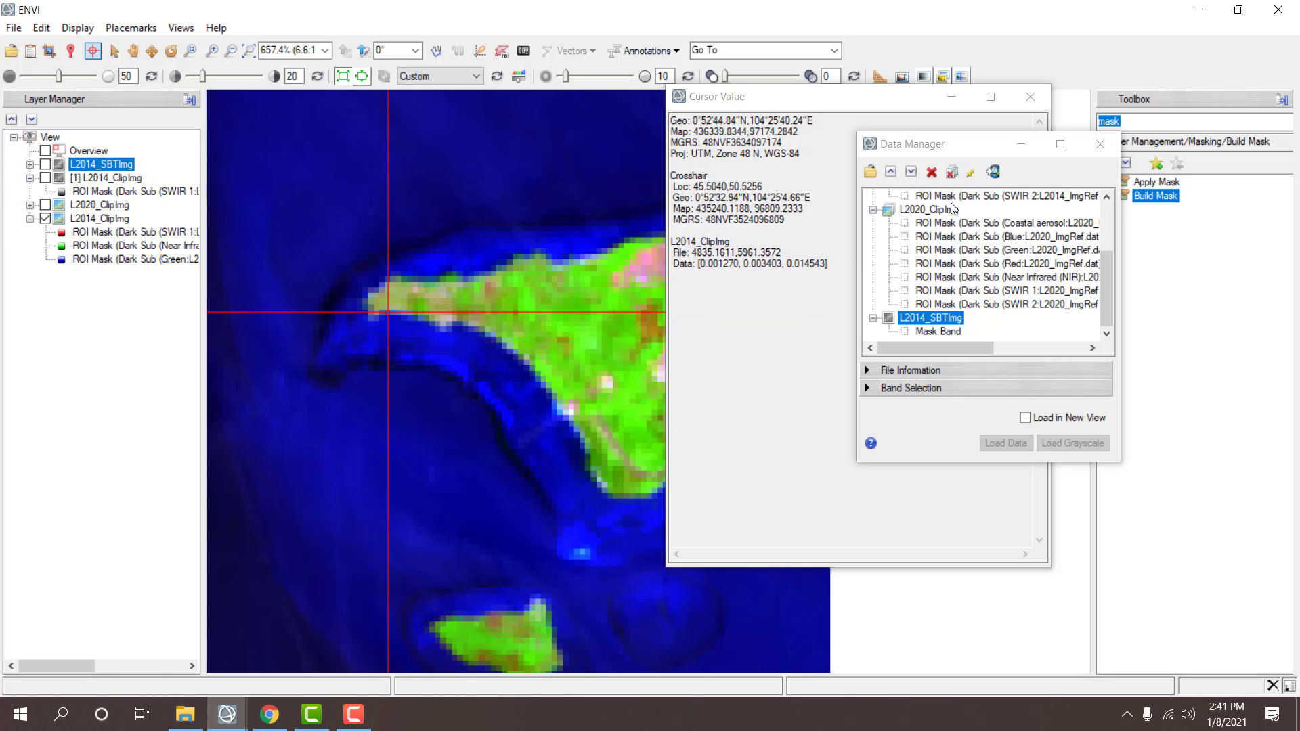
# - Close the mask built from the L2020_ClipImg range and redefine it on L2014_ClipImg with the selected areas set to Off
pyautogui.rightClick(926, 318)
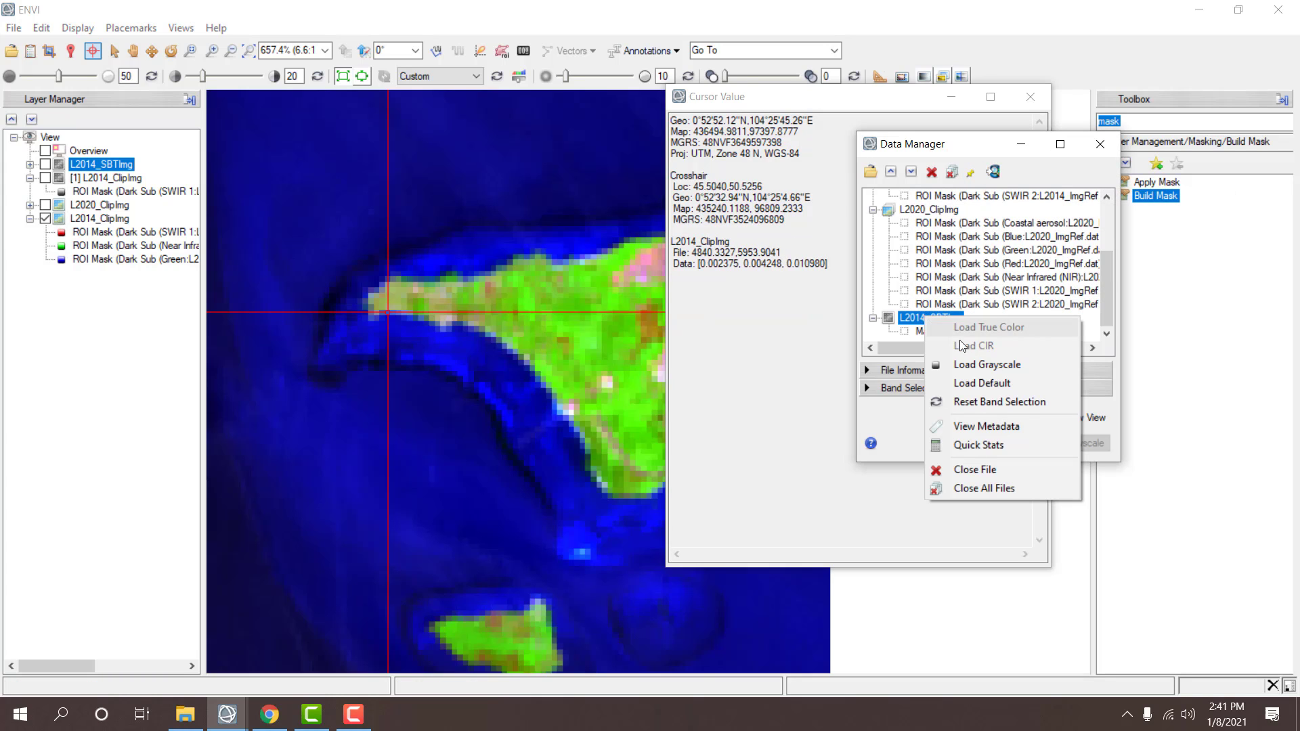
pyautogui.click(959, 469)
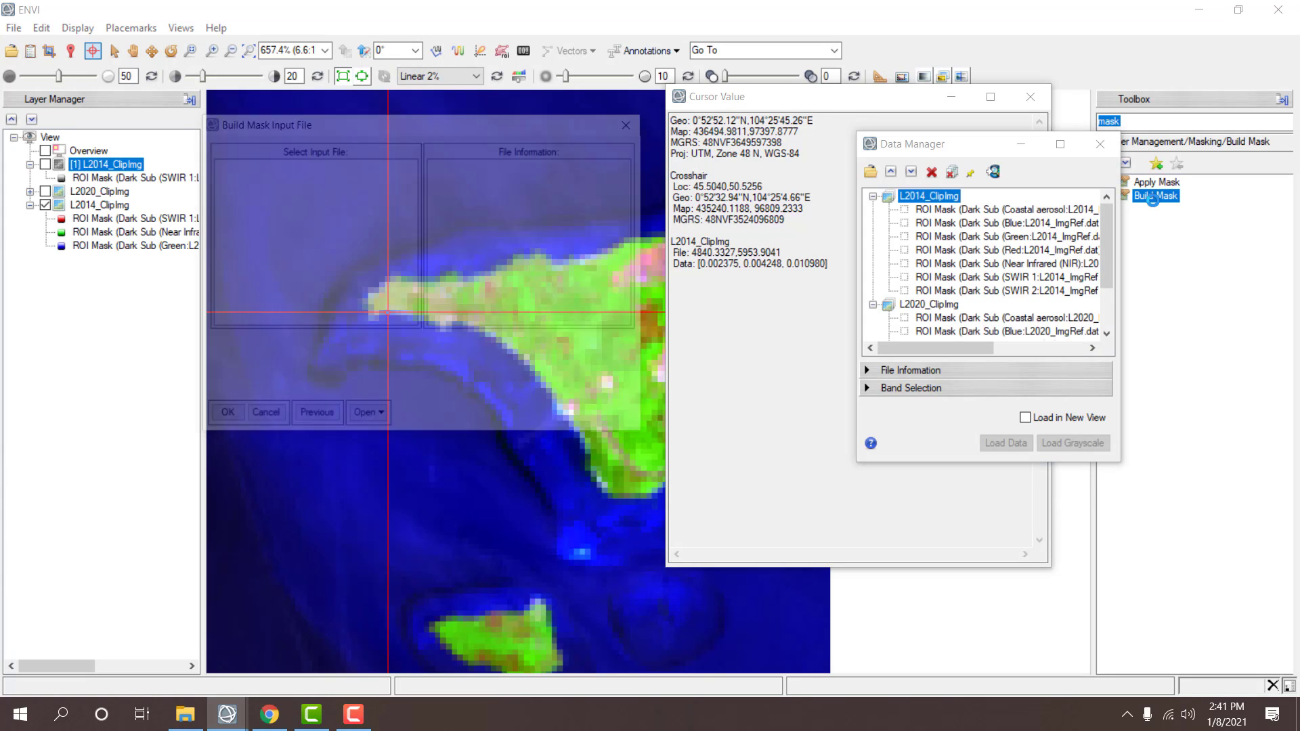
pyautogui.click(267, 168)
pyautogui.doubleClick(267, 170)
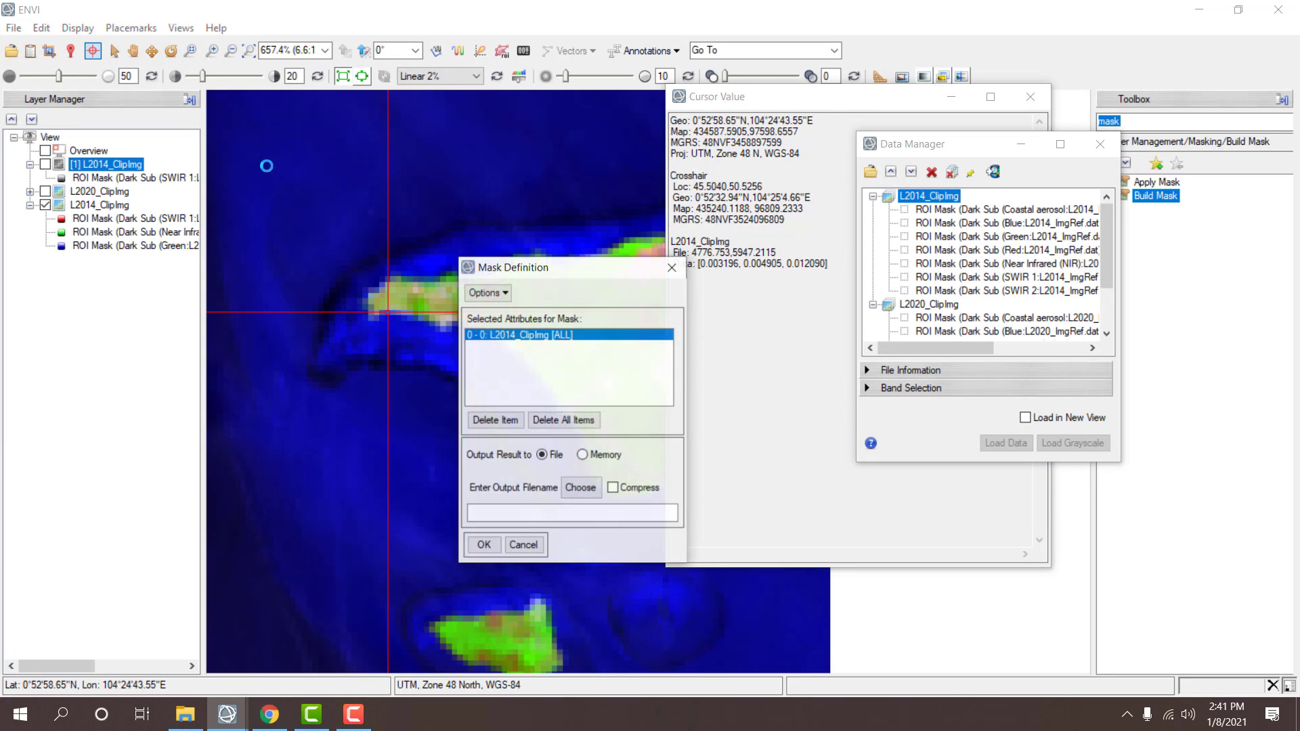
pyautogui.click(487, 292)
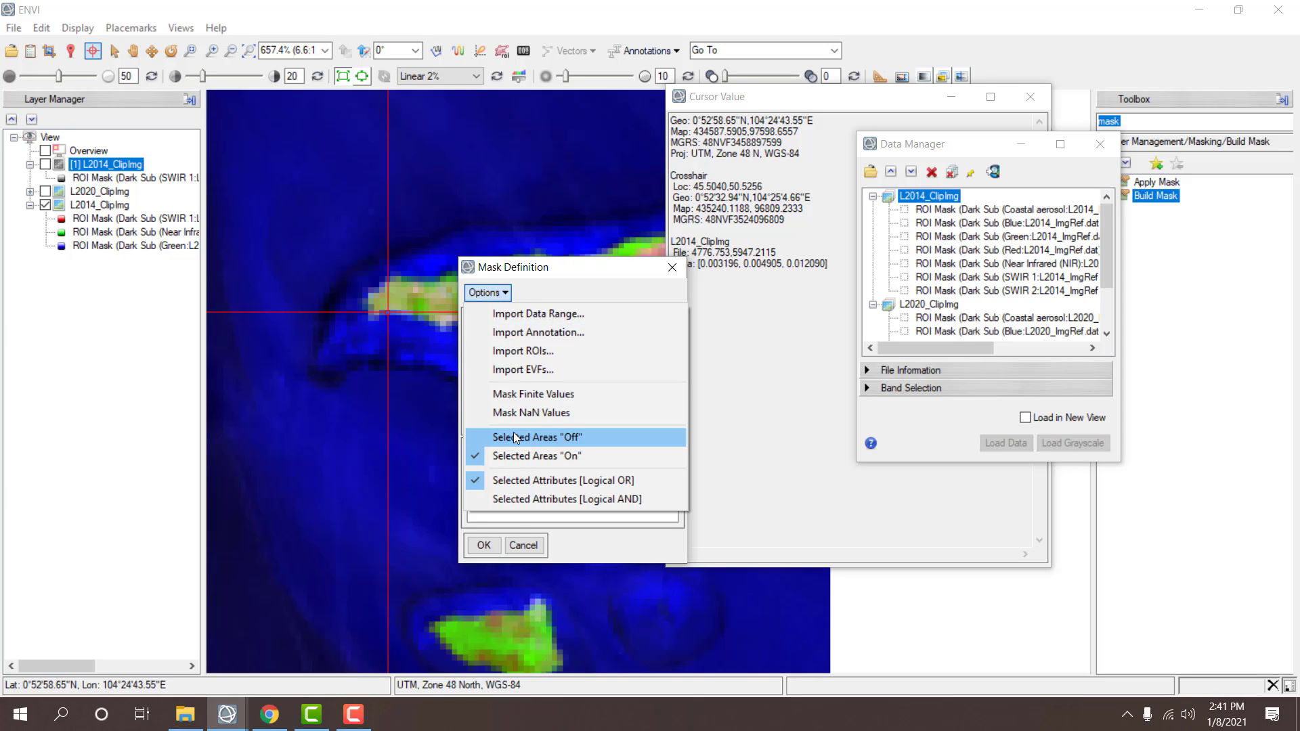
pyautogui.click(513, 437)
# - Open the input selection for importing a data range into the new mask
pyautogui.click(487, 292)
pyautogui.click(501, 316)
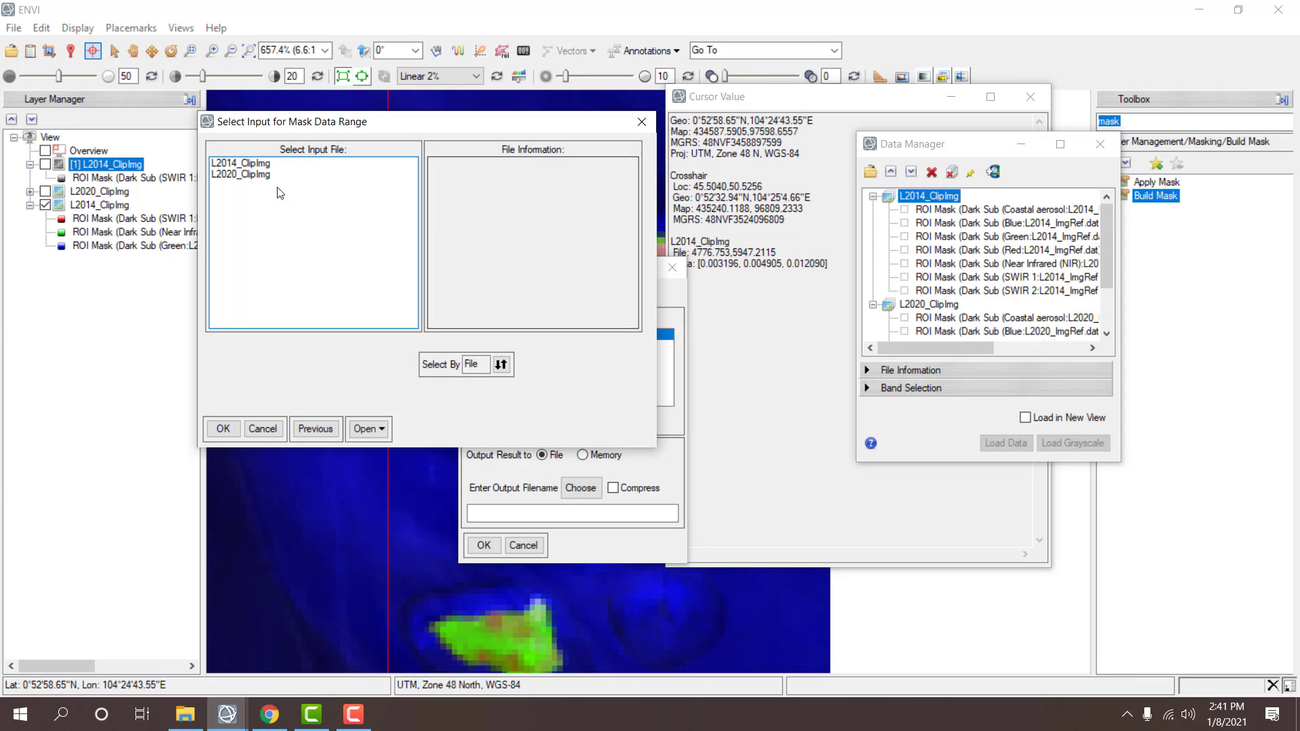
# - Add a data range from L2014_ClipImg to the mask definition, with minimum 0.0037 and no maximum value
pyautogui.click(235, 162)
pyautogui.doubleClick(235, 163)
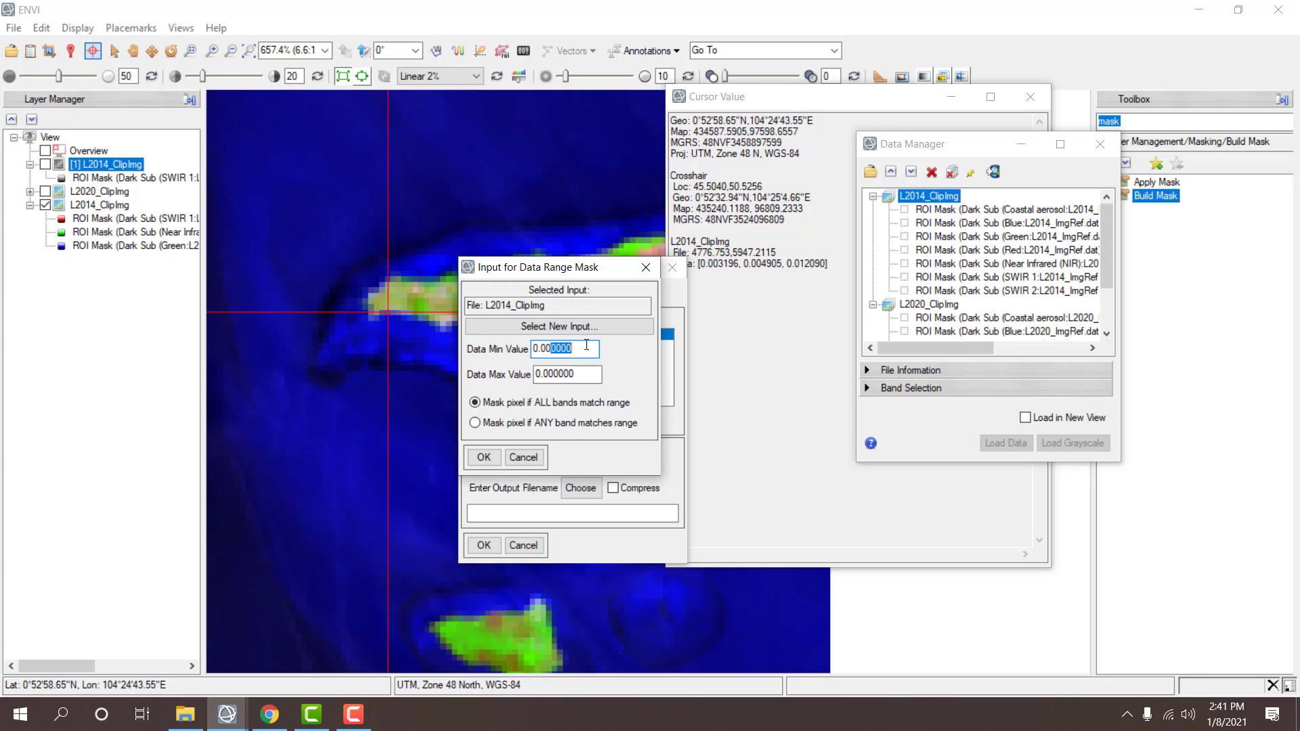
pyautogui.press('Tab')
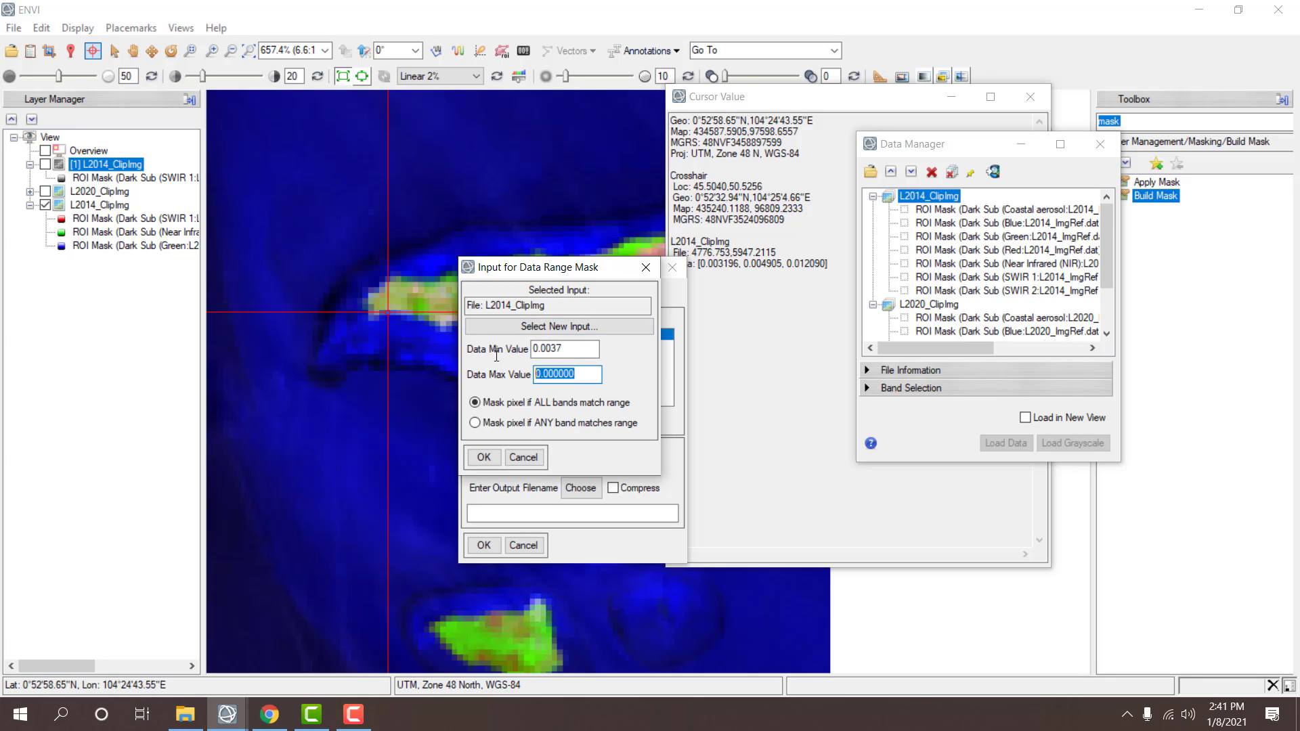
pyautogui.press('BackSpace')
pyautogui.click(484, 457)
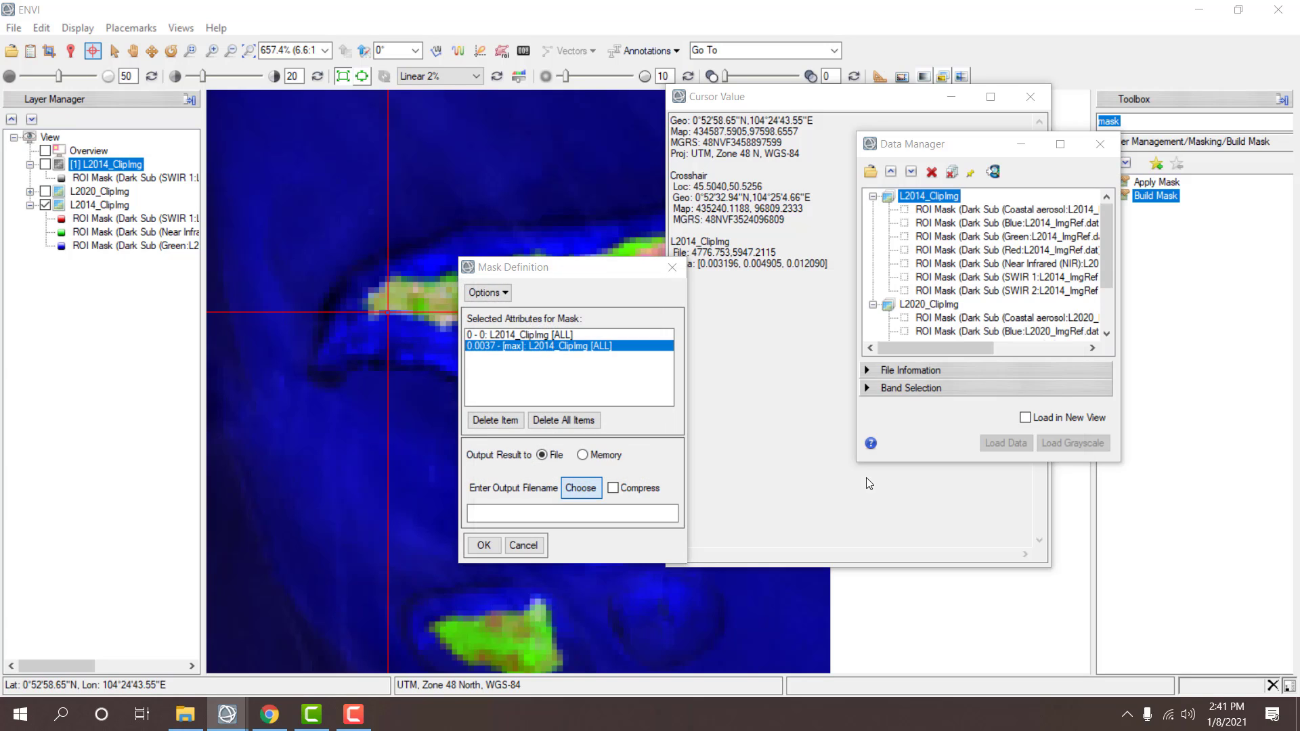
# - Build the mask into the existing output file L2014_SBTImg, accepting the overwrite
pyautogui.scroll(-1, 746, 502)
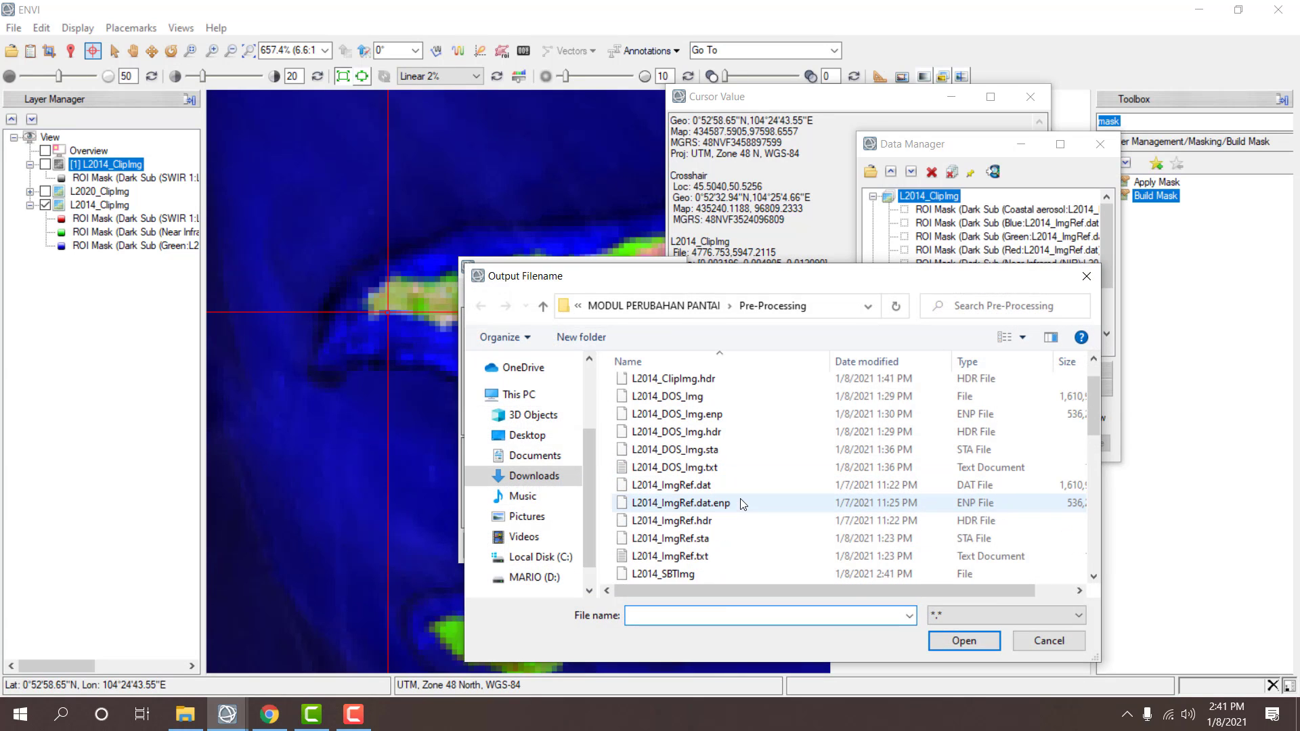
pyautogui.doubleClick(676, 576)
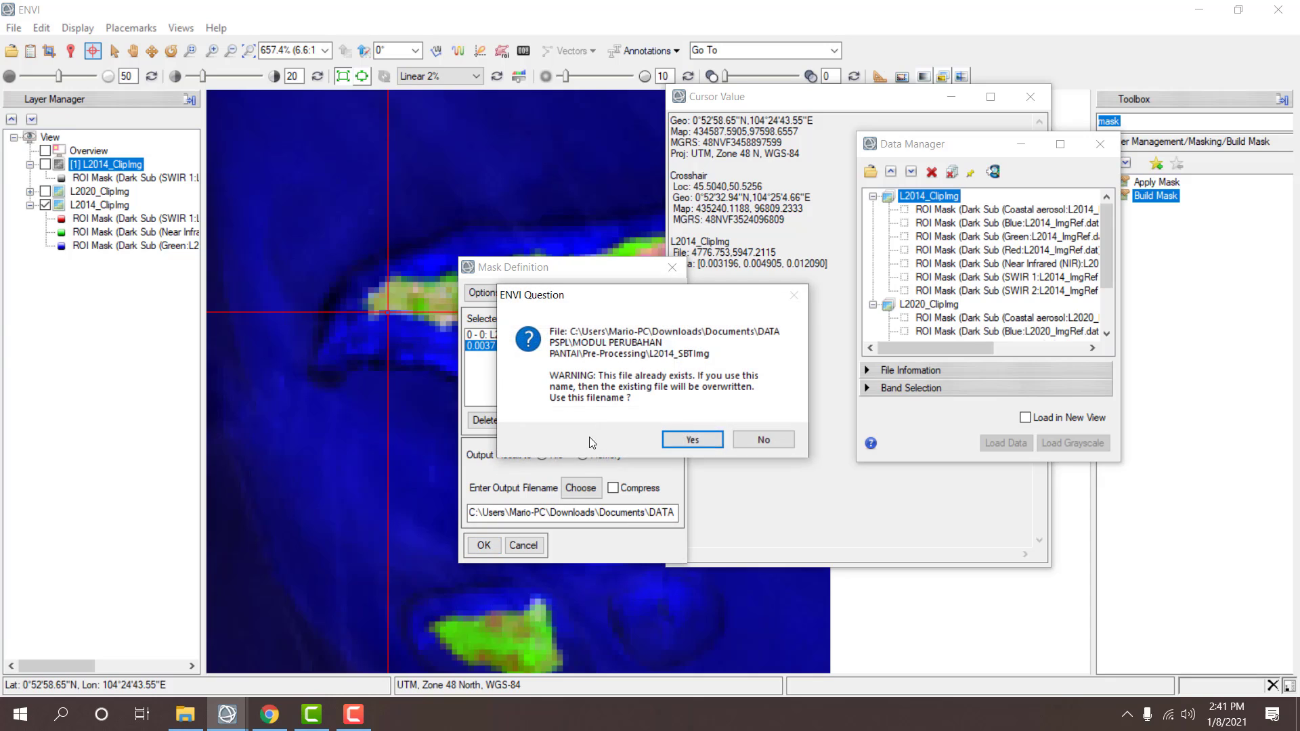
pyautogui.click(693, 438)
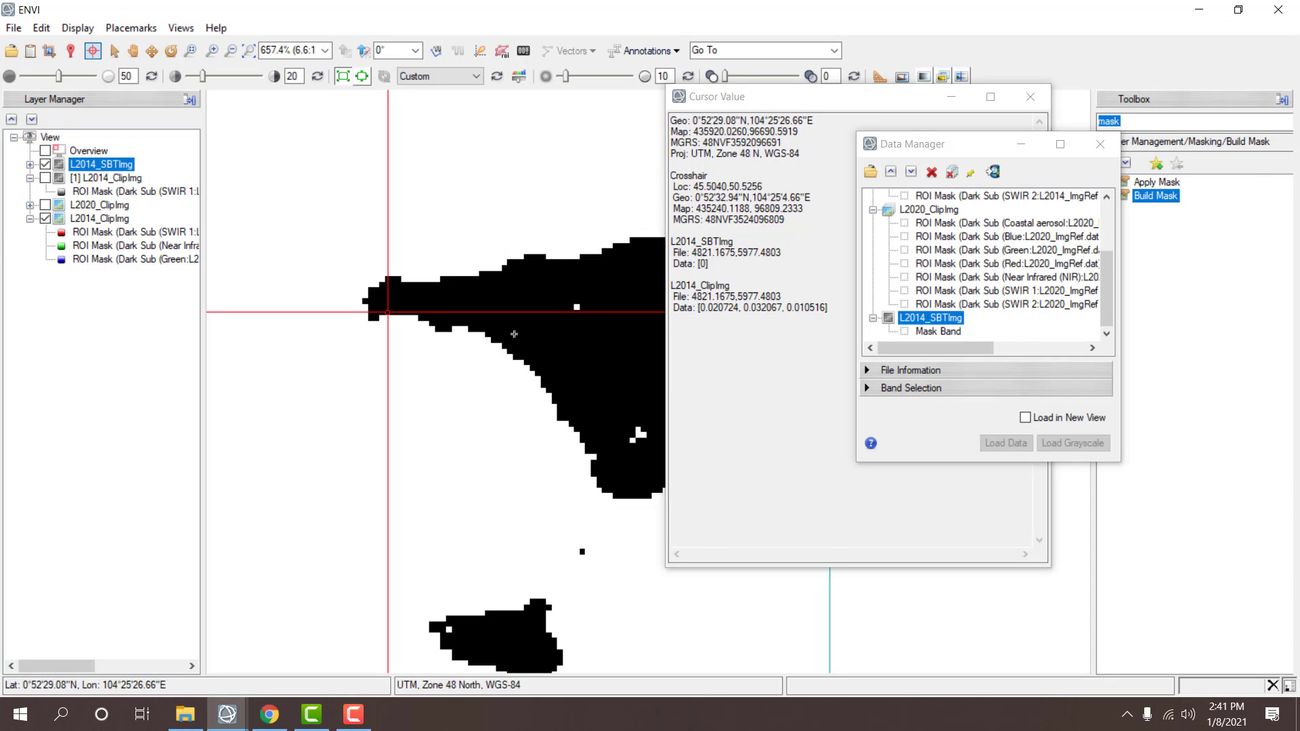
# - Compare the L2014_SBTImg mask with the underlying L2014_ClipImg image along the coastline by toggling the mask's visibility
pyautogui.click(45, 165)
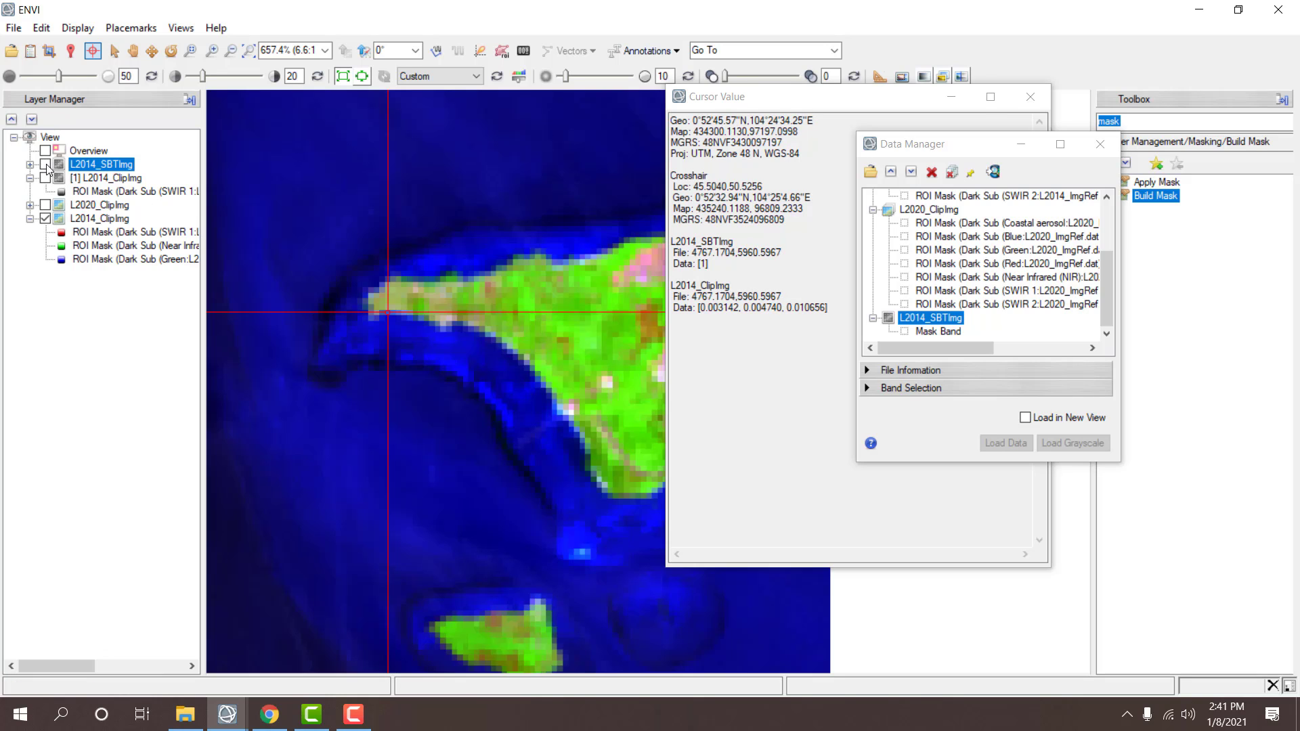
pyautogui.click(46, 164)
pyautogui.click(45, 165)
pyautogui.click(45, 165)
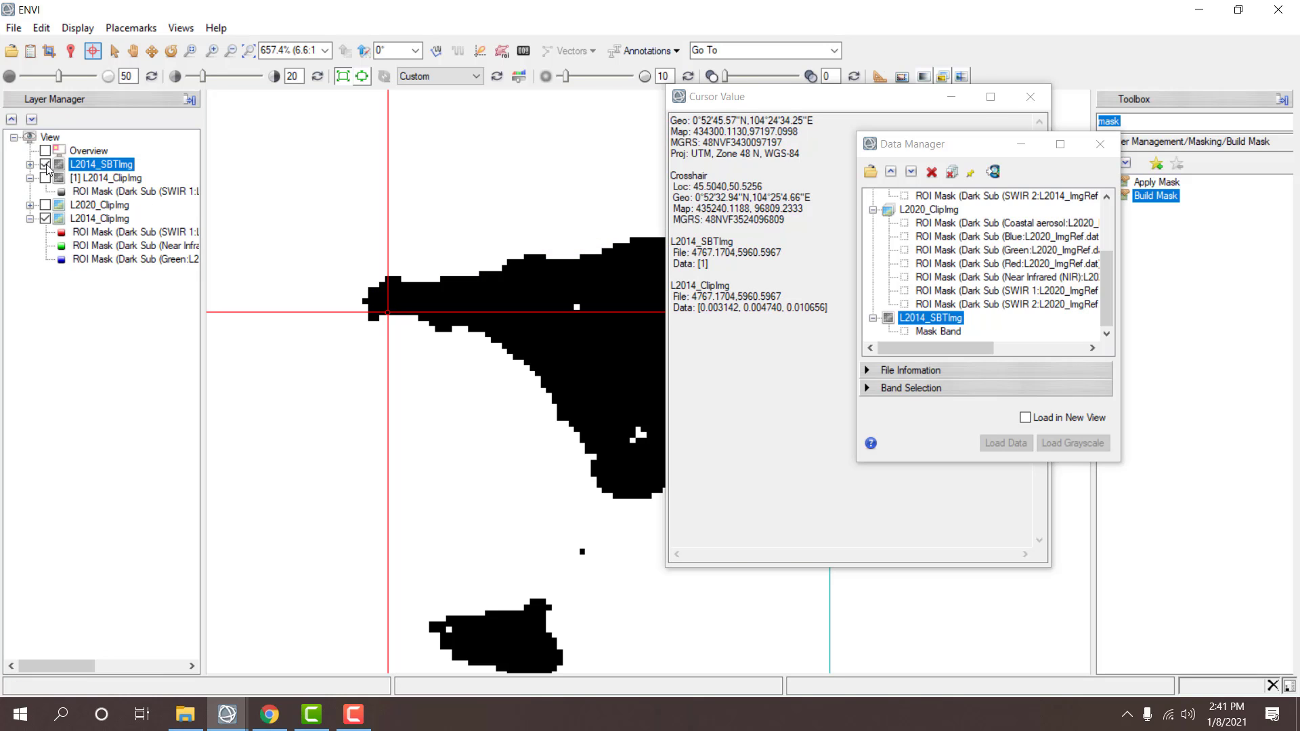
pyautogui.click(46, 164)
pyautogui.click(46, 165)
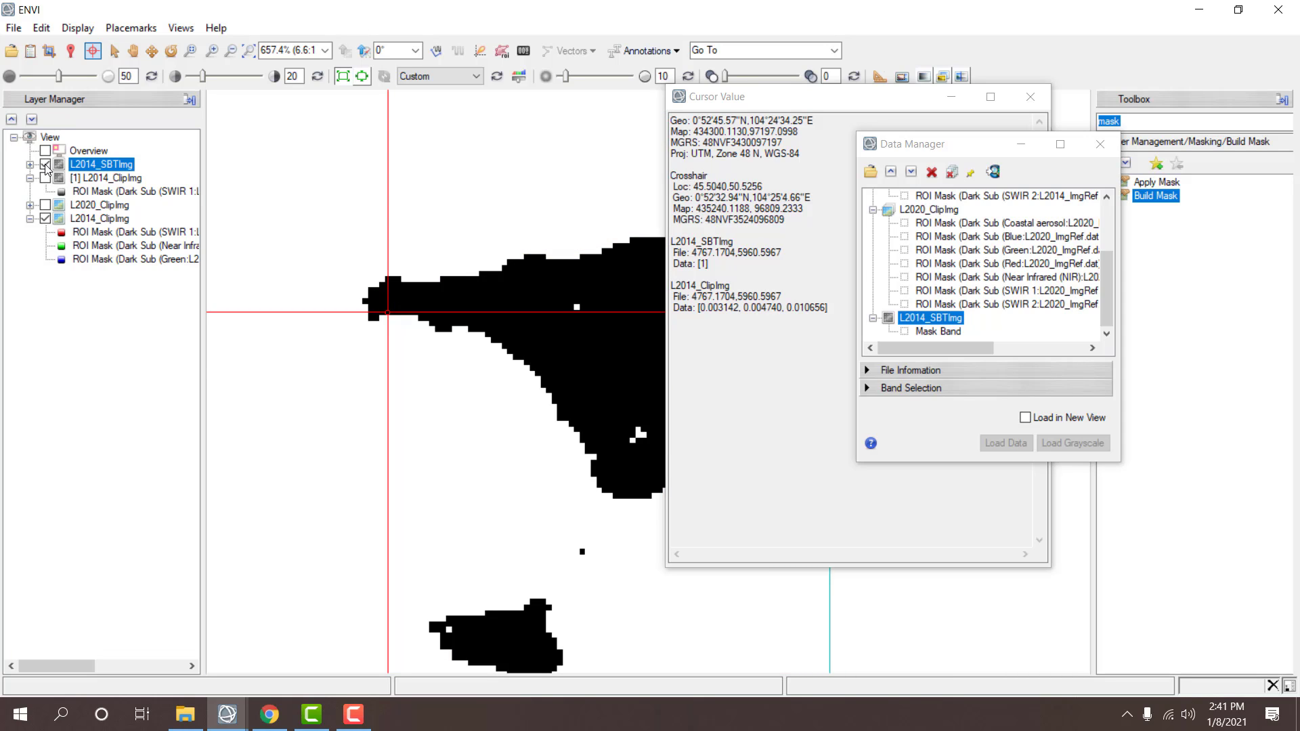
pyautogui.click(45, 164)
pyautogui.click(45, 164)
pyautogui.click(45, 165)
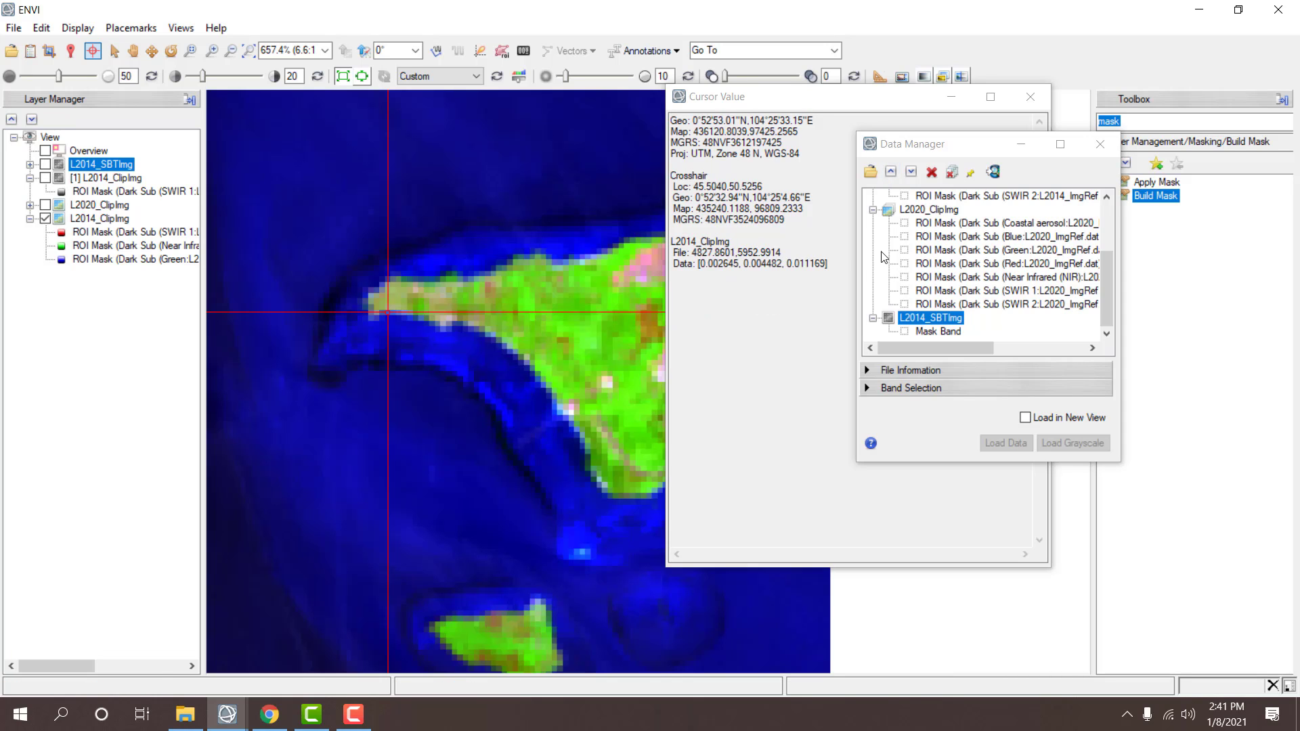
# - Start a new Build Mask definition for L2014_ClipImg with Selected Areas "Off"
pyautogui.doubleClick(1155, 195)
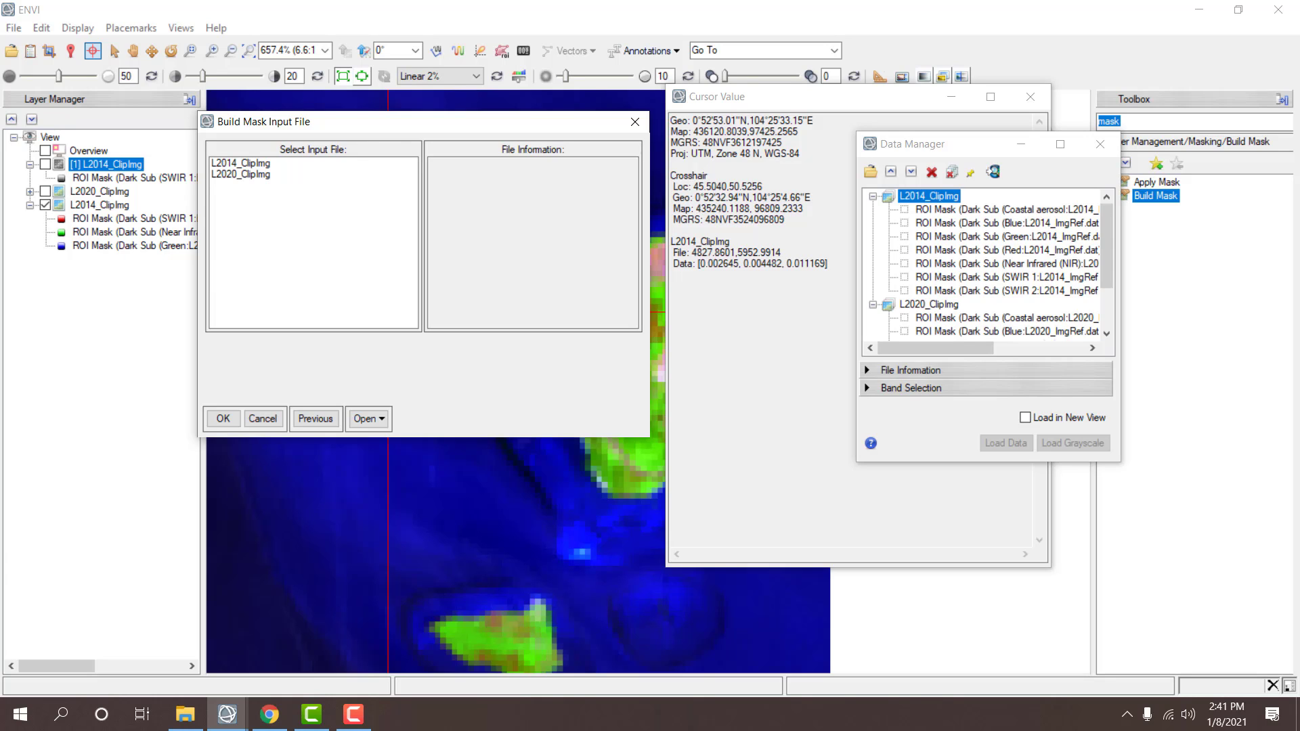
pyautogui.doubleClick(241, 163)
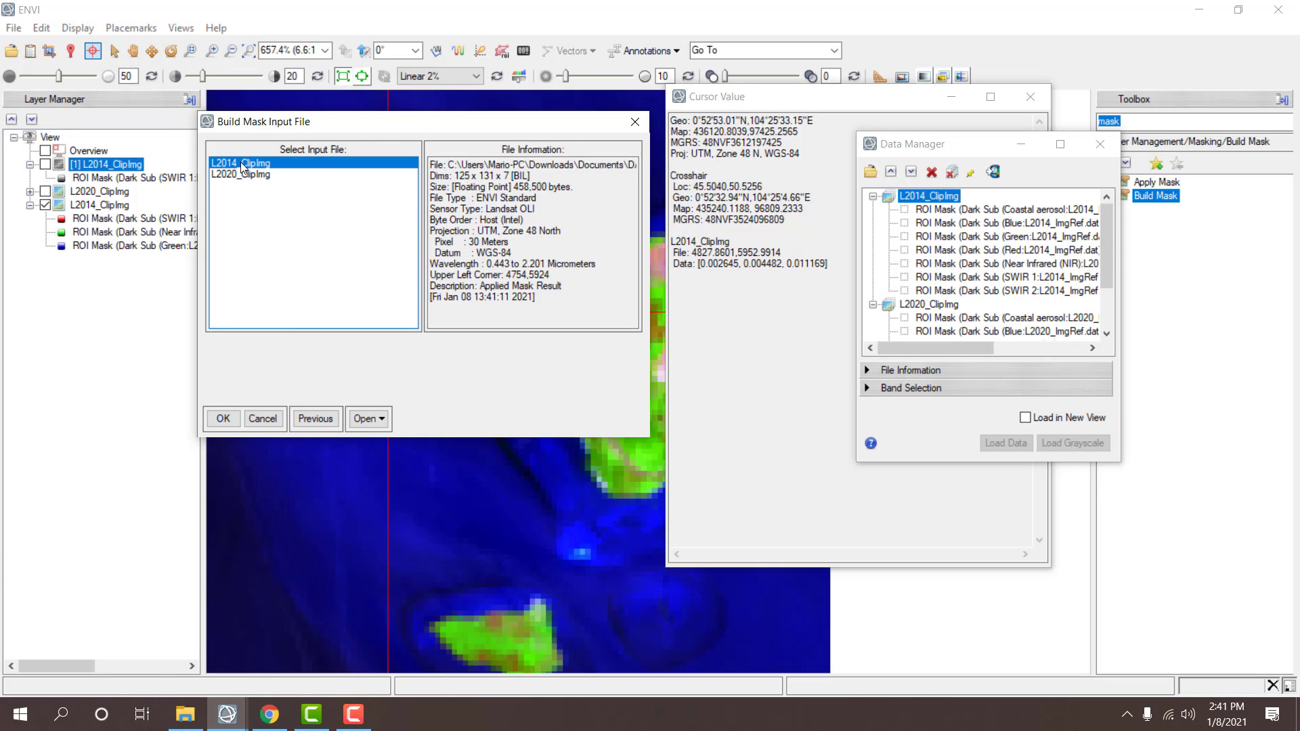
pyautogui.click(487, 293)
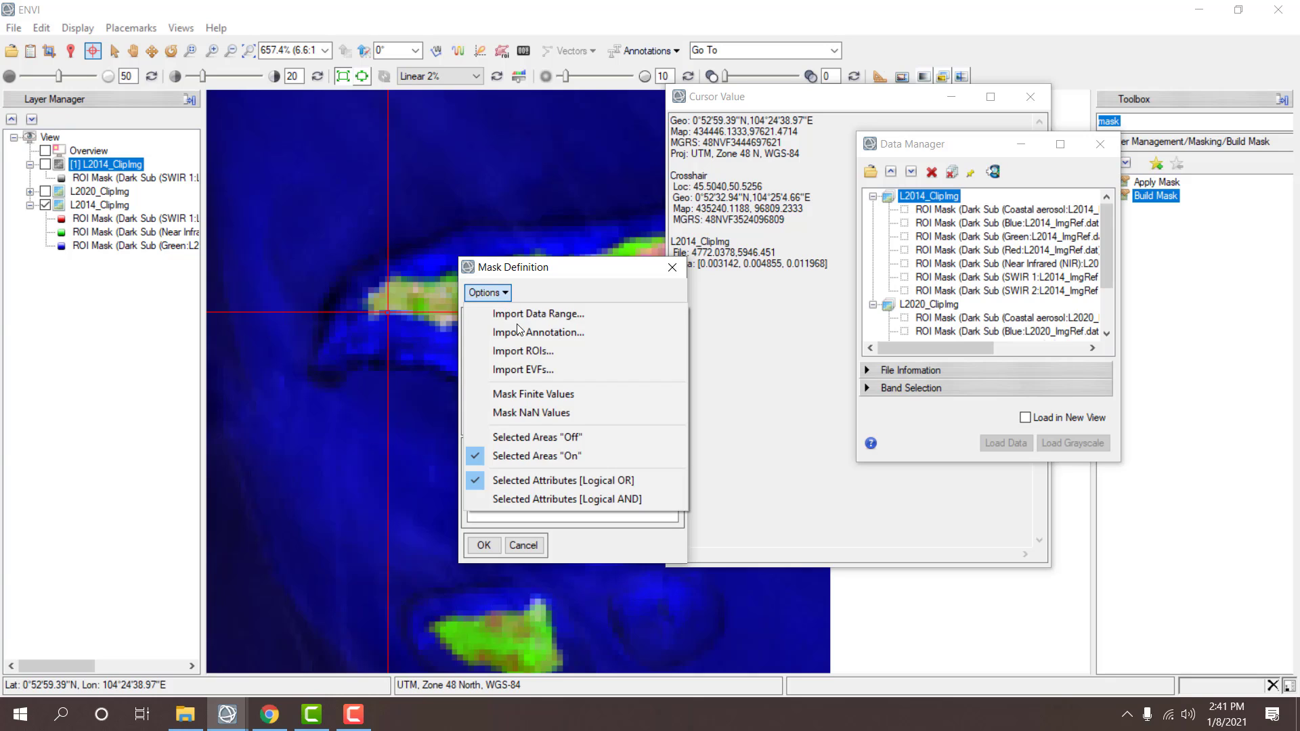
pyautogui.click(514, 437)
# - Import a data range from L2014_ClipImg into the mask definition, with minimum 0.0034 and no maximum value
pyautogui.click(487, 292)
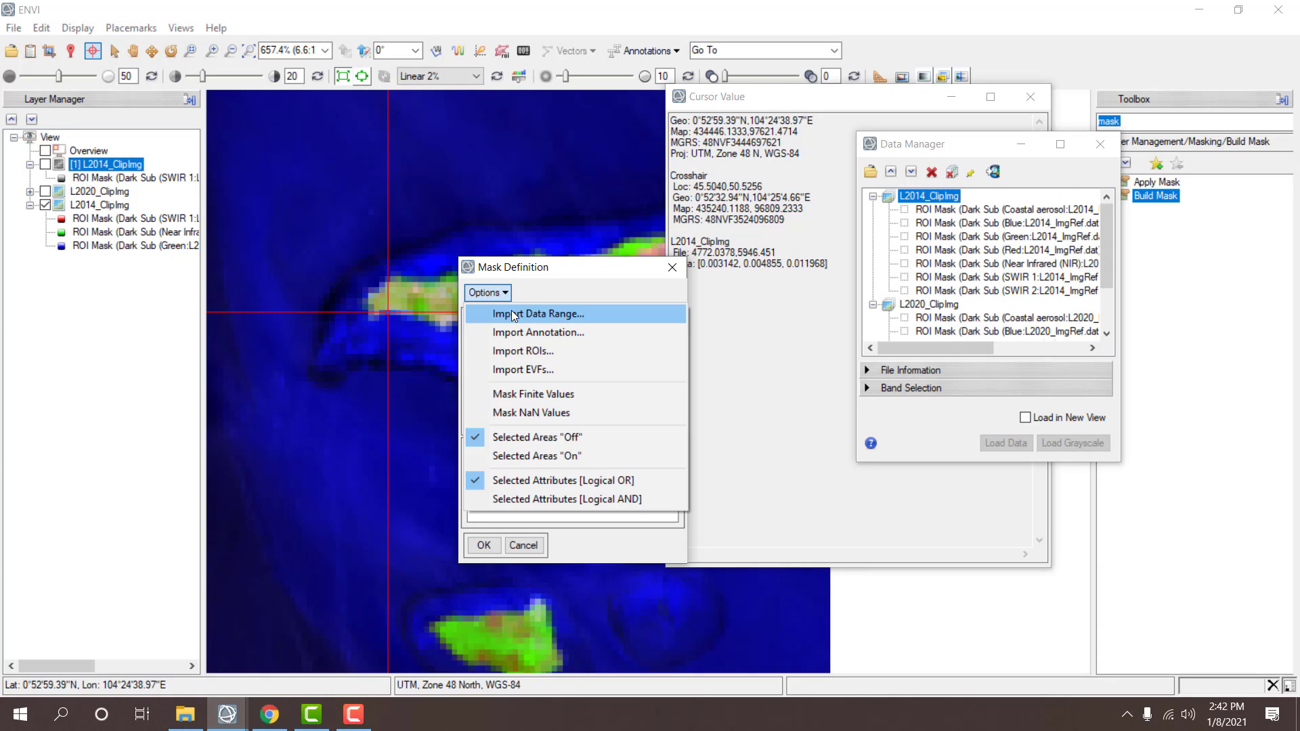
pyautogui.click(513, 315)
pyautogui.doubleClick(245, 164)
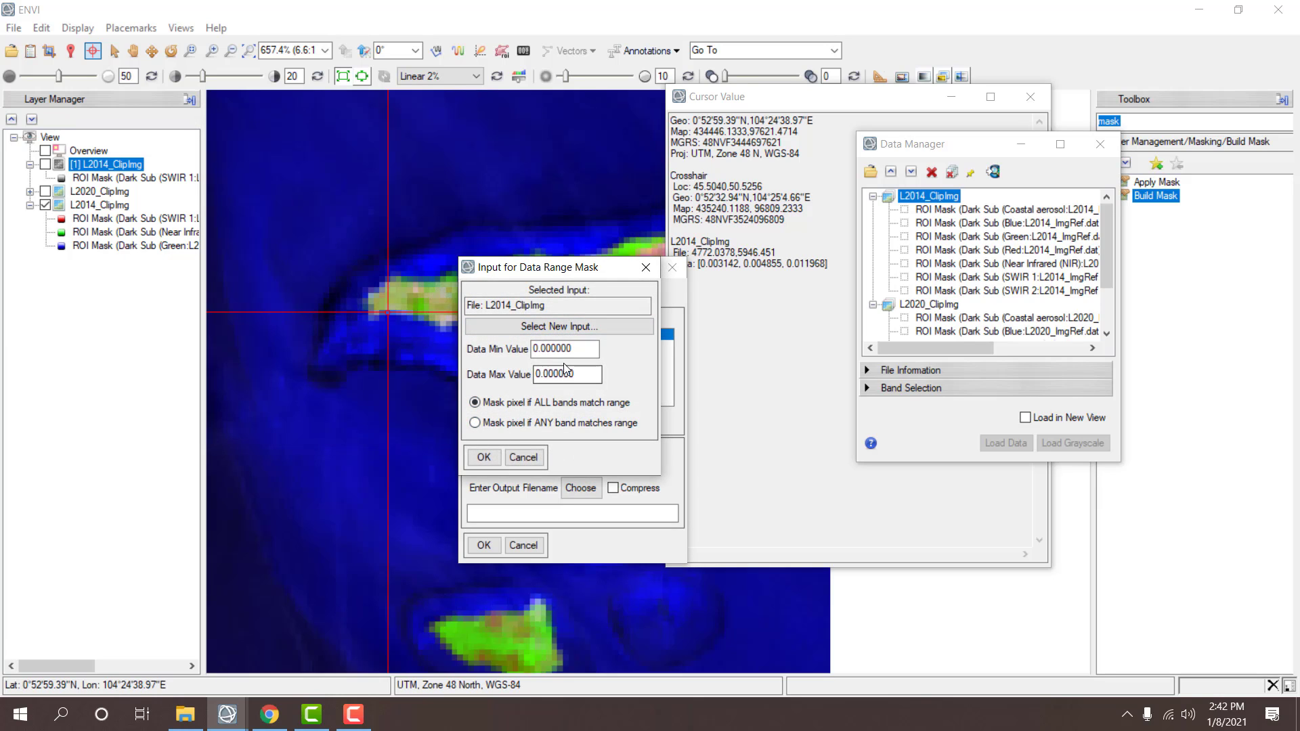
pyautogui.moveTo(572, 349); pyautogui.dragTo(560, 349)
pyautogui.press('Tab')
pyautogui.click(483, 457)
# - Output the mask to the existing file L2014_SBTImg, accept overwriting it, and build the mask
pyautogui.click(570, 488)
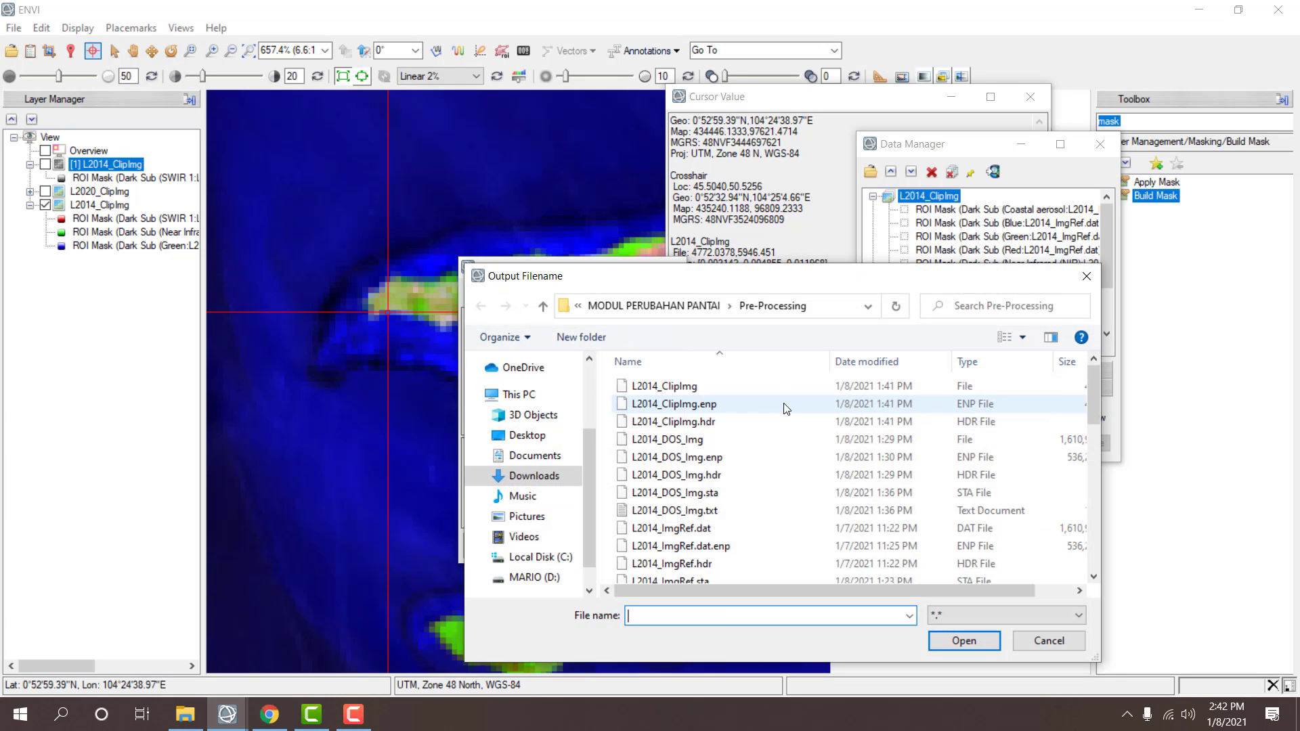
pyautogui.scroll(-1, 786, 408)
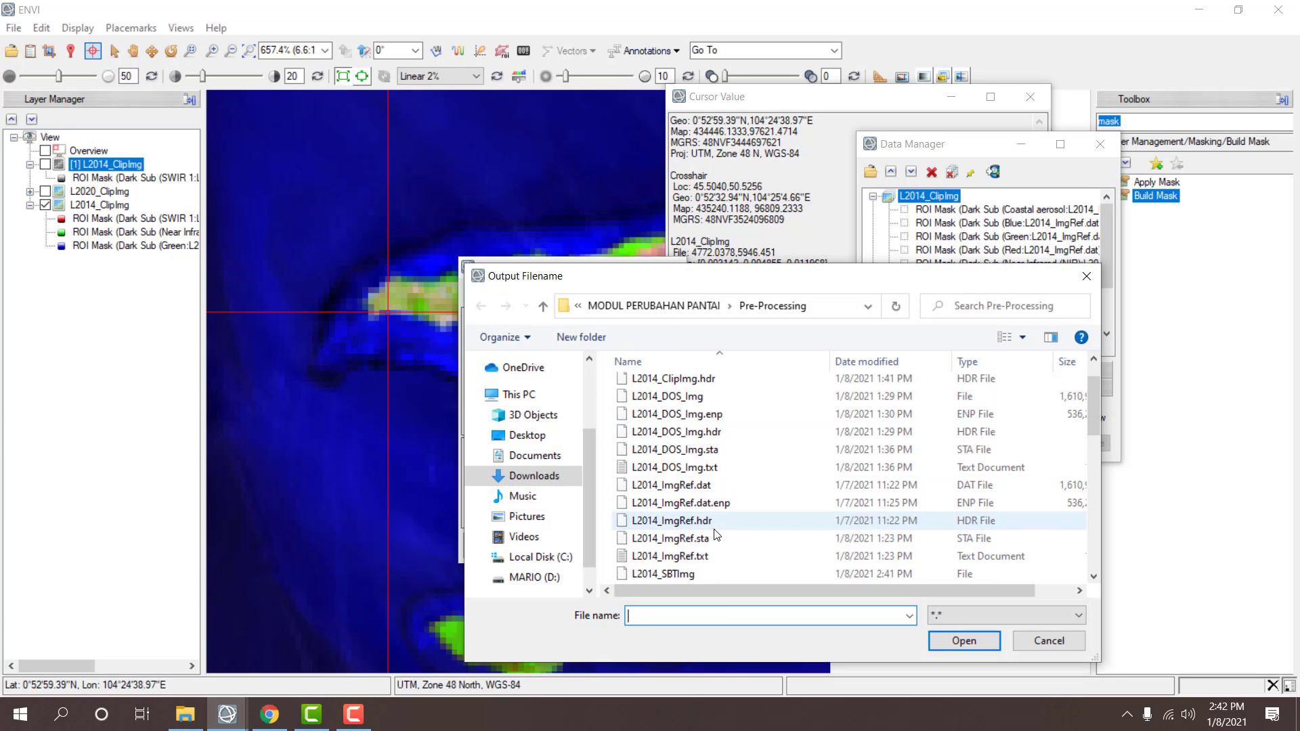
pyautogui.doubleClick(679, 574)
pyautogui.click(498, 544)
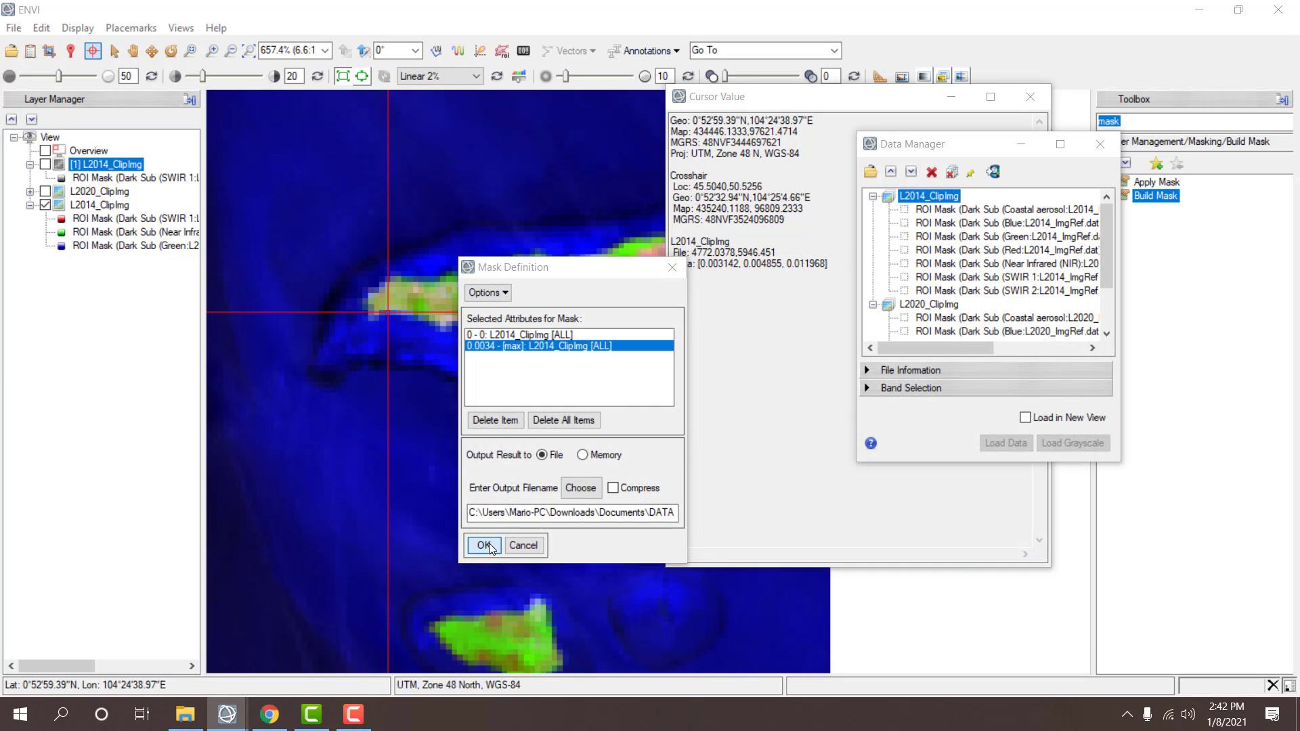
pyautogui.click(674, 445)
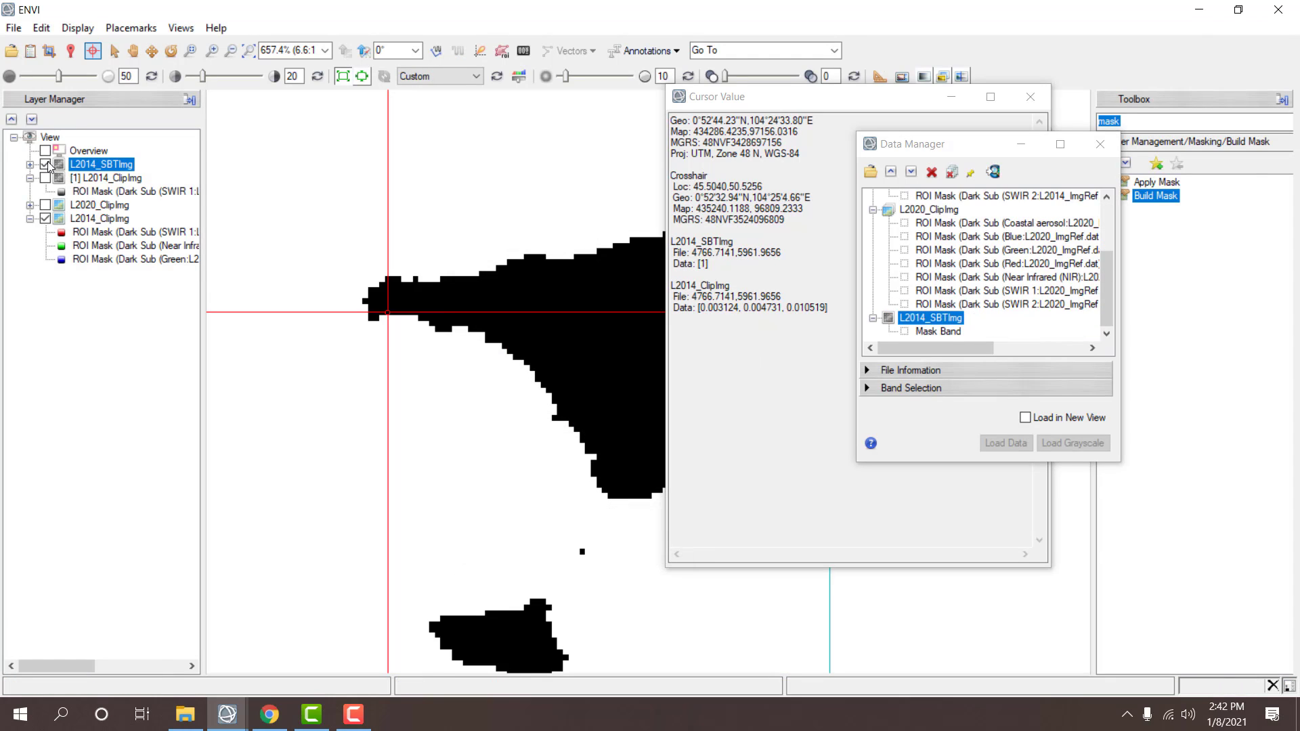
# - Check the rebuilt L2014_SBTImg mask against the L2014_ClipImg coastline by repeatedly toggling the mask's visibility
pyautogui.click(45, 165)
pyautogui.click(46, 165)
pyautogui.click(45, 165)
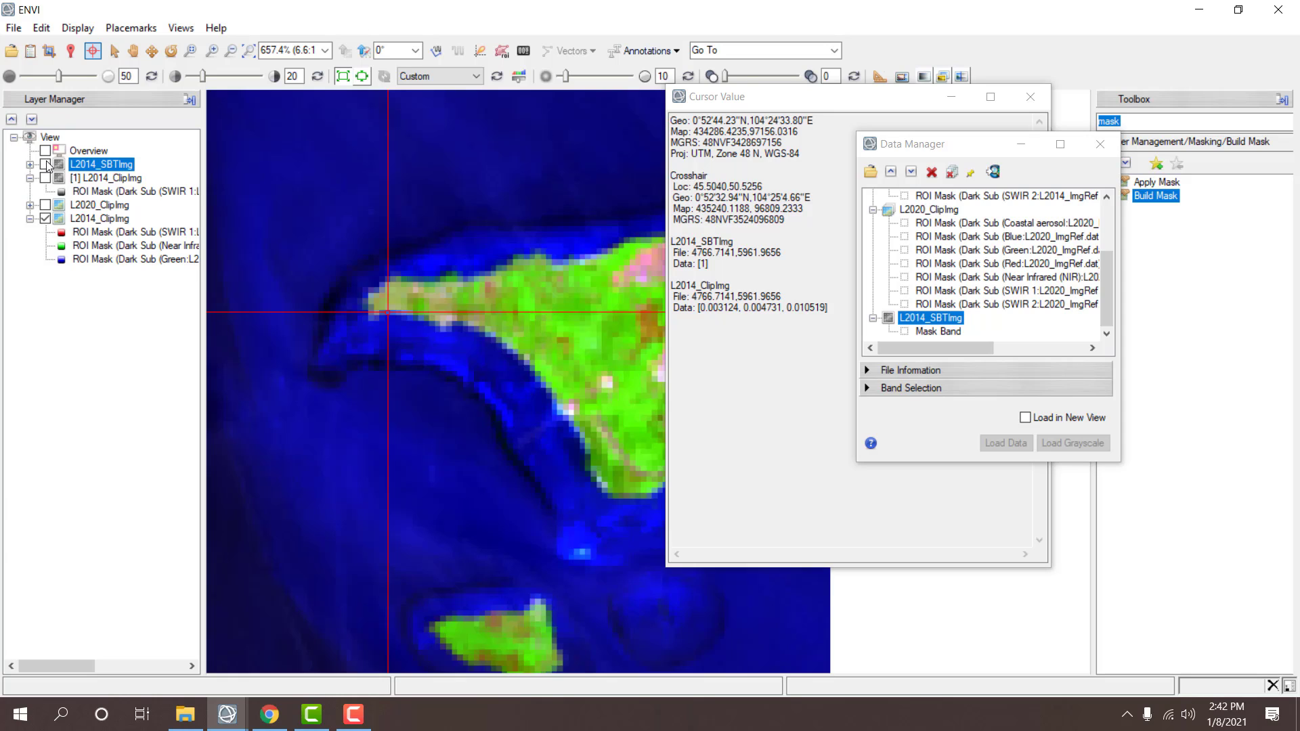
pyautogui.click(46, 164)
pyautogui.click(46, 165)
pyautogui.click(46, 164)
pyautogui.click(45, 165)
pyautogui.click(45, 164)
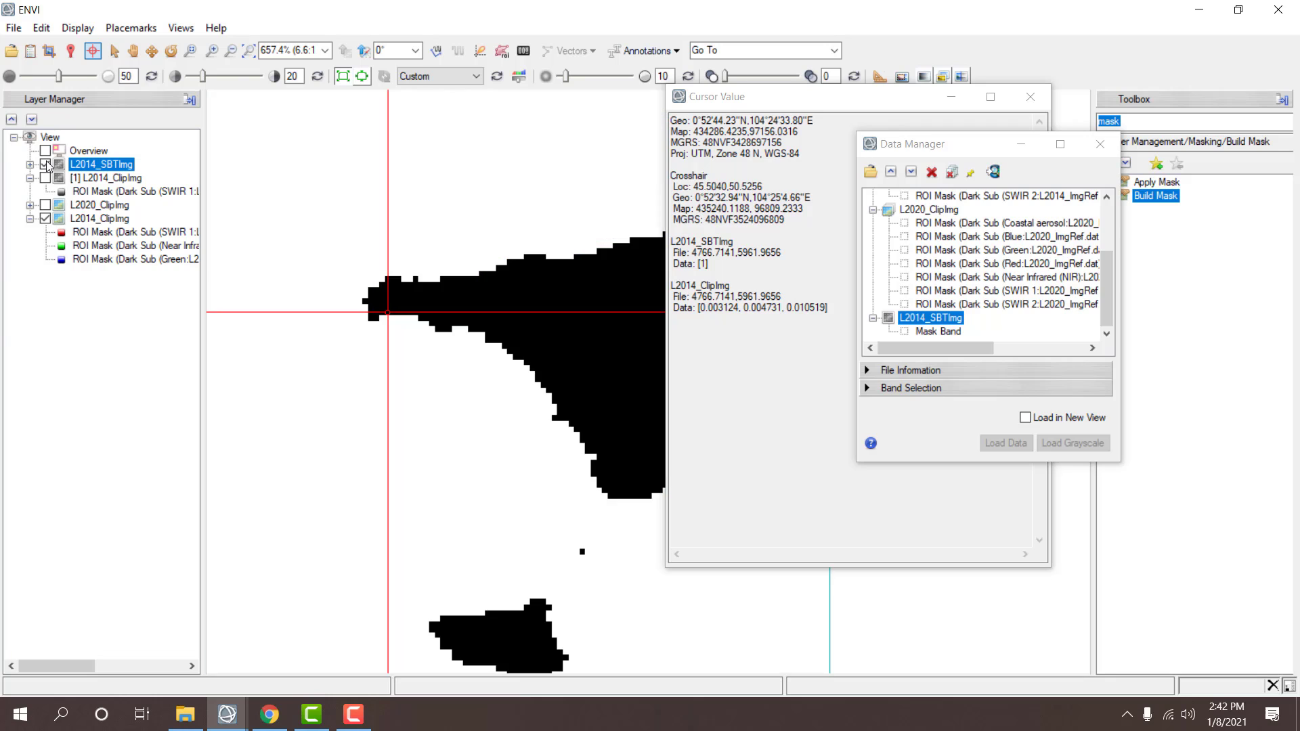
pyautogui.click(45, 165)
pyautogui.click(45, 165)
pyautogui.click(45, 165)
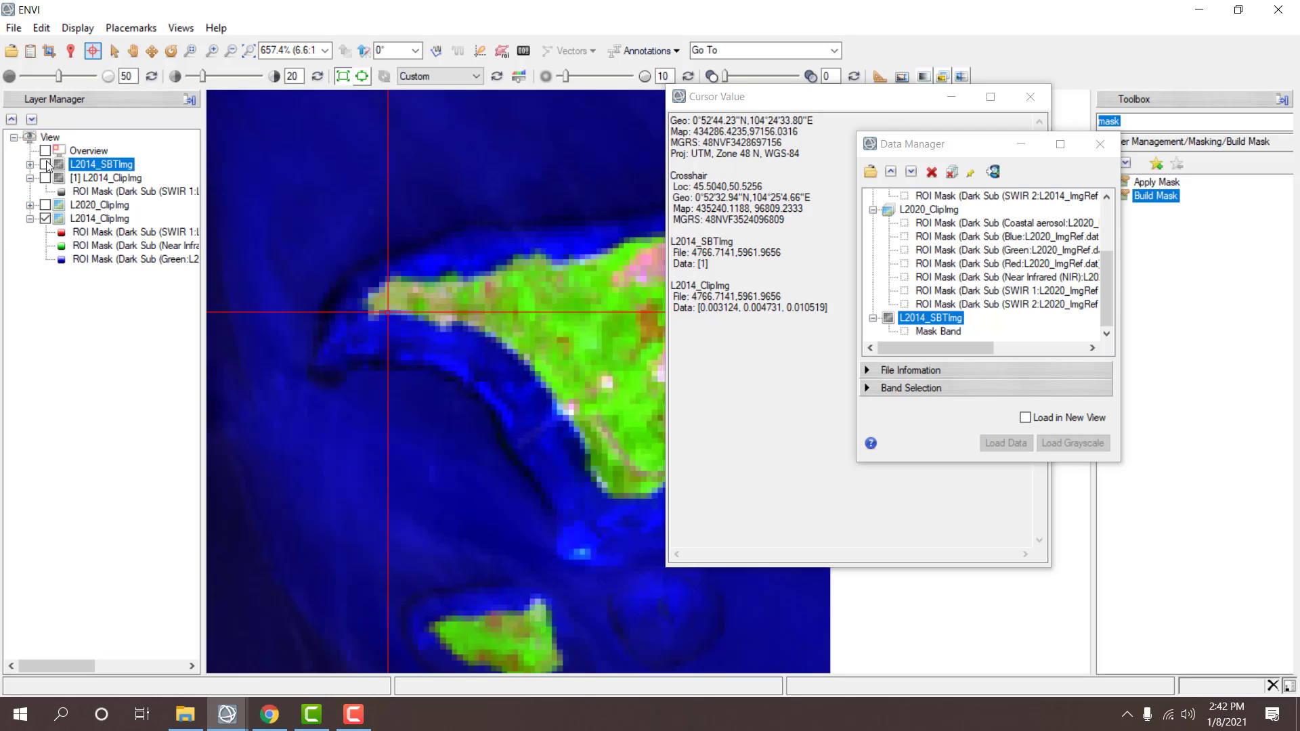
pyautogui.click(45, 164)
pyautogui.click(45, 165)
pyautogui.click(45, 165)
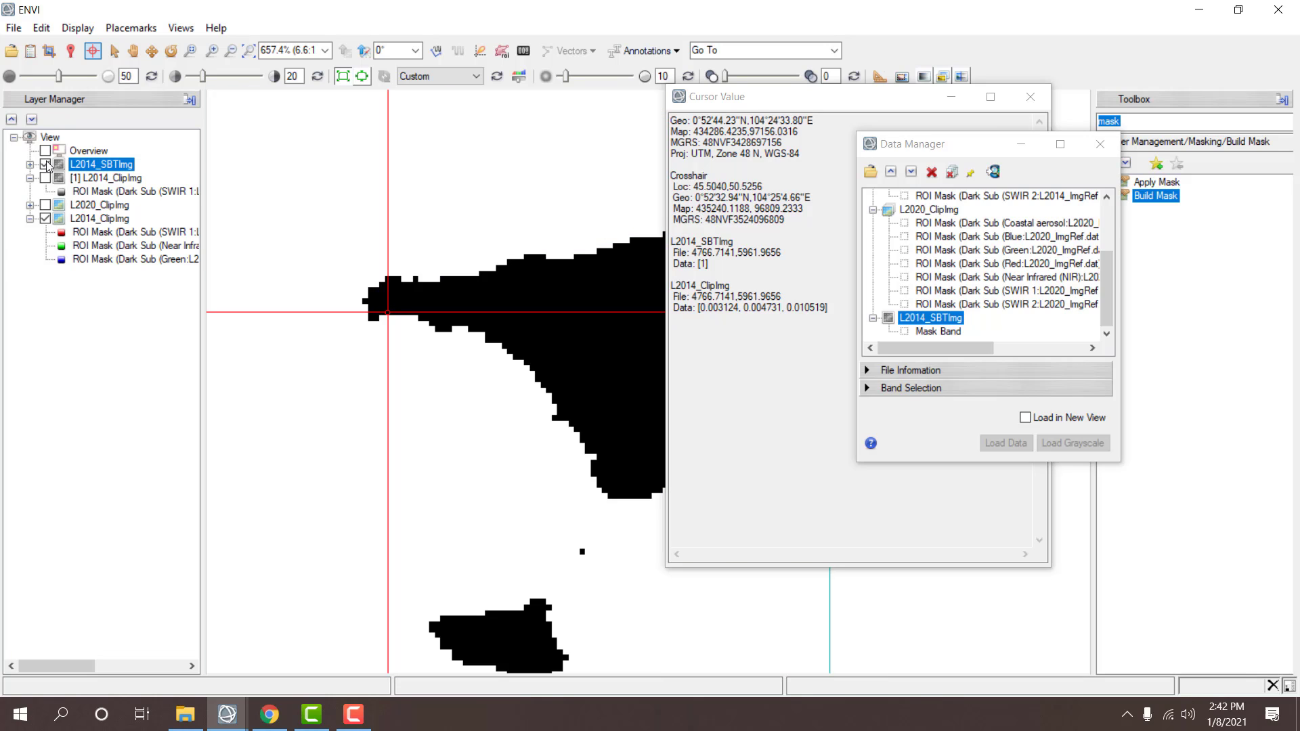
pyautogui.click(45, 165)
pyautogui.click(46, 165)
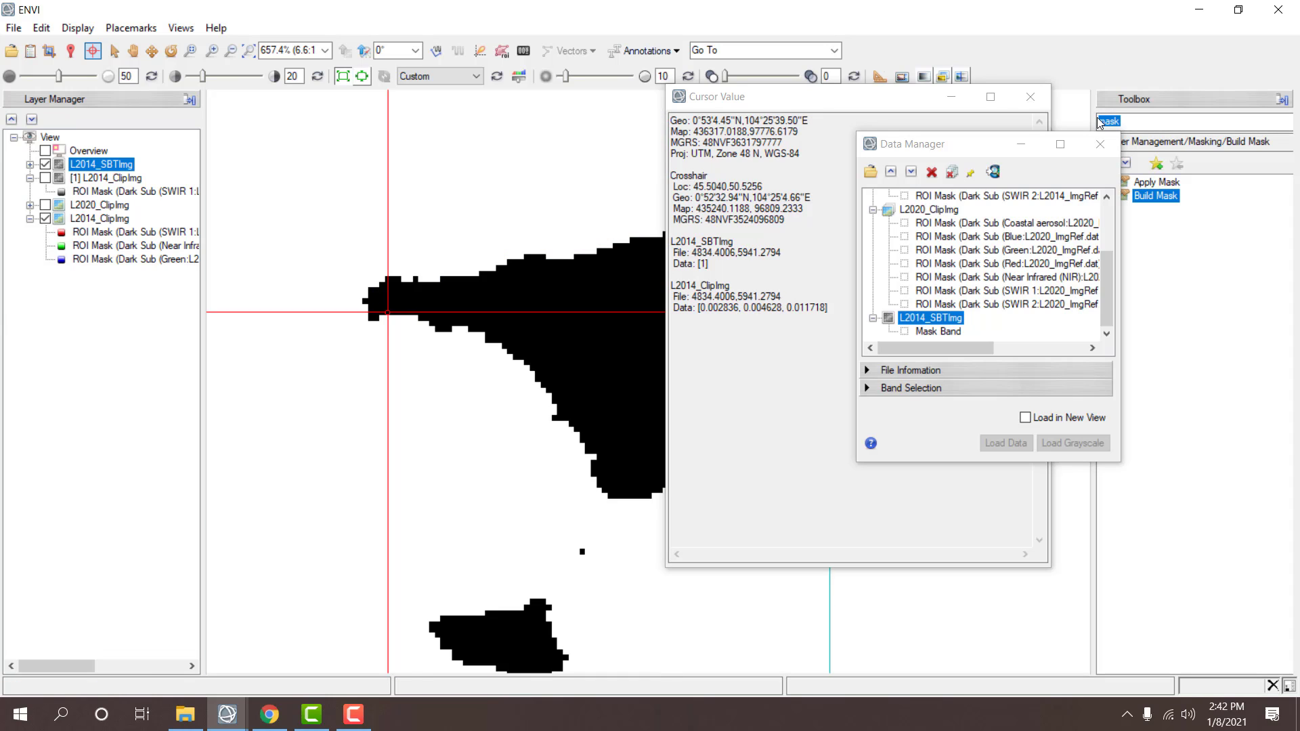
# - Hide the L2014_ClipImg and L2014_SBTImg layers and display the L2020_ClipImg layer instead
pyautogui.moveTo(806, 96); pyautogui.dragTo(943, 35)
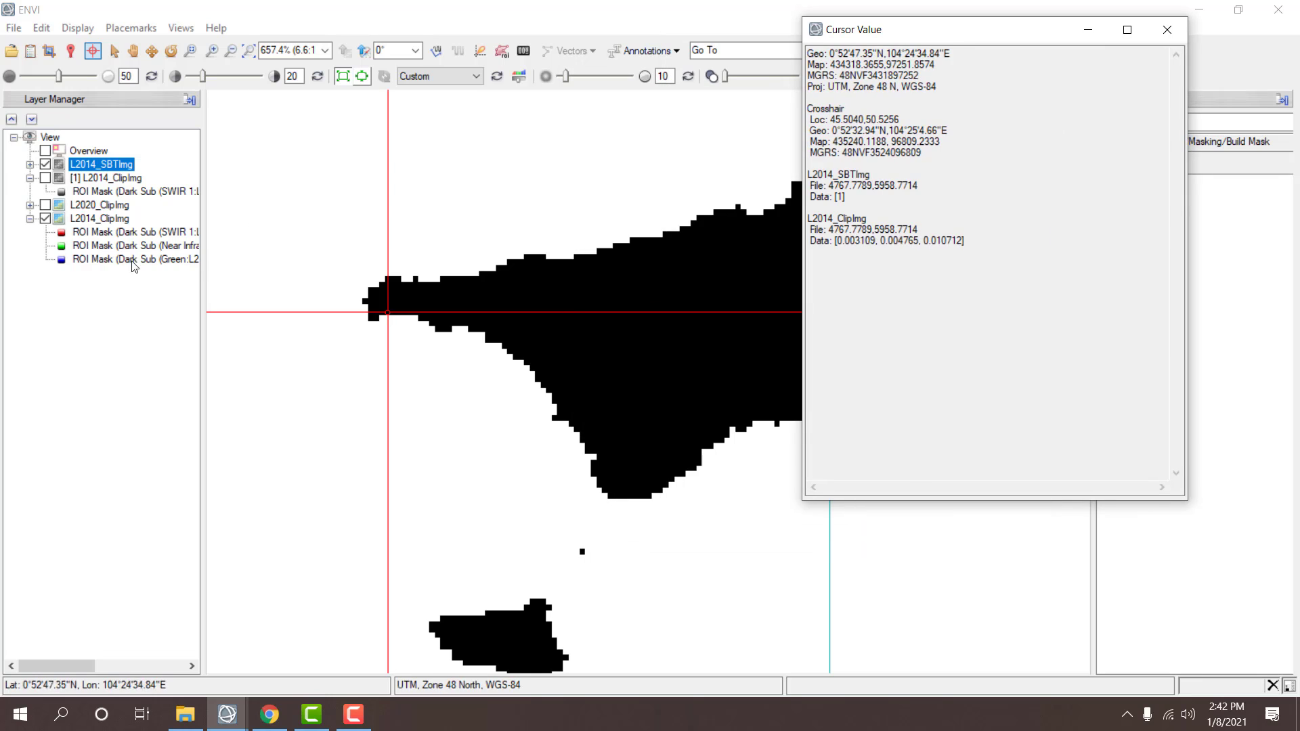
pyautogui.click(45, 218)
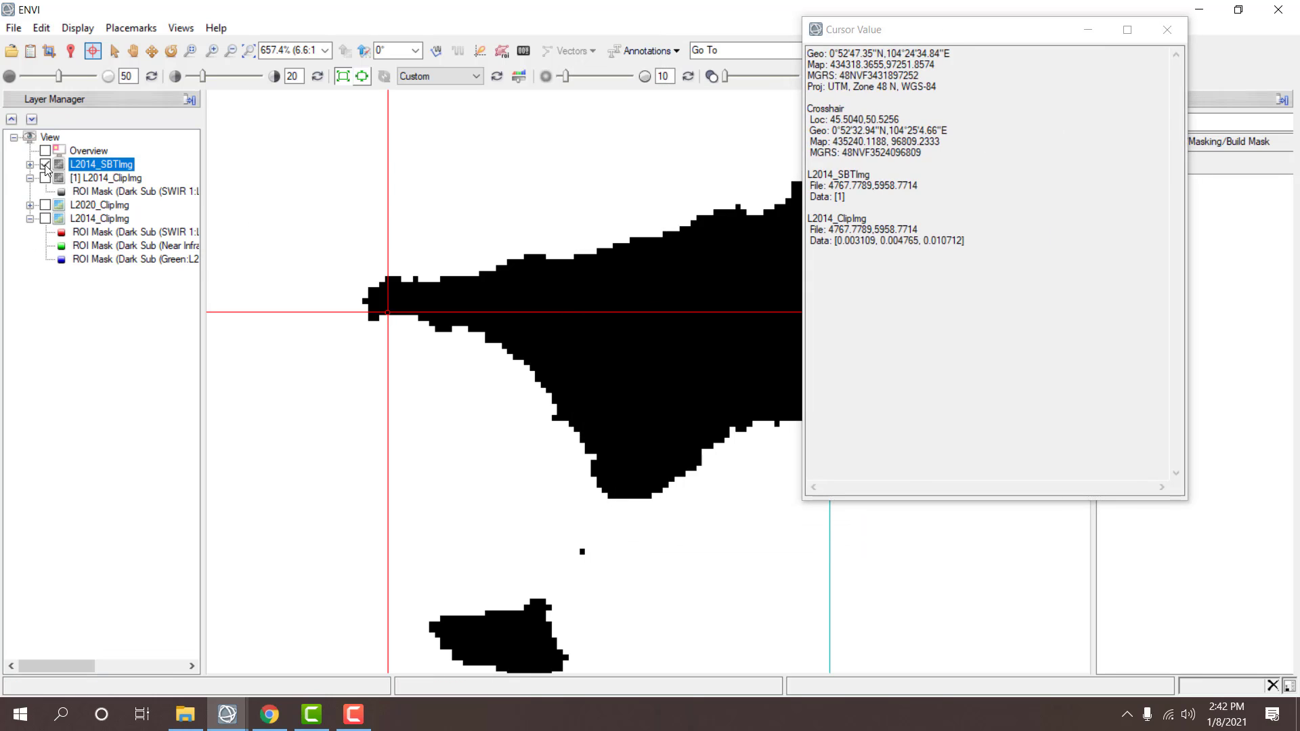
pyautogui.click(45, 164)
pyautogui.click(45, 205)
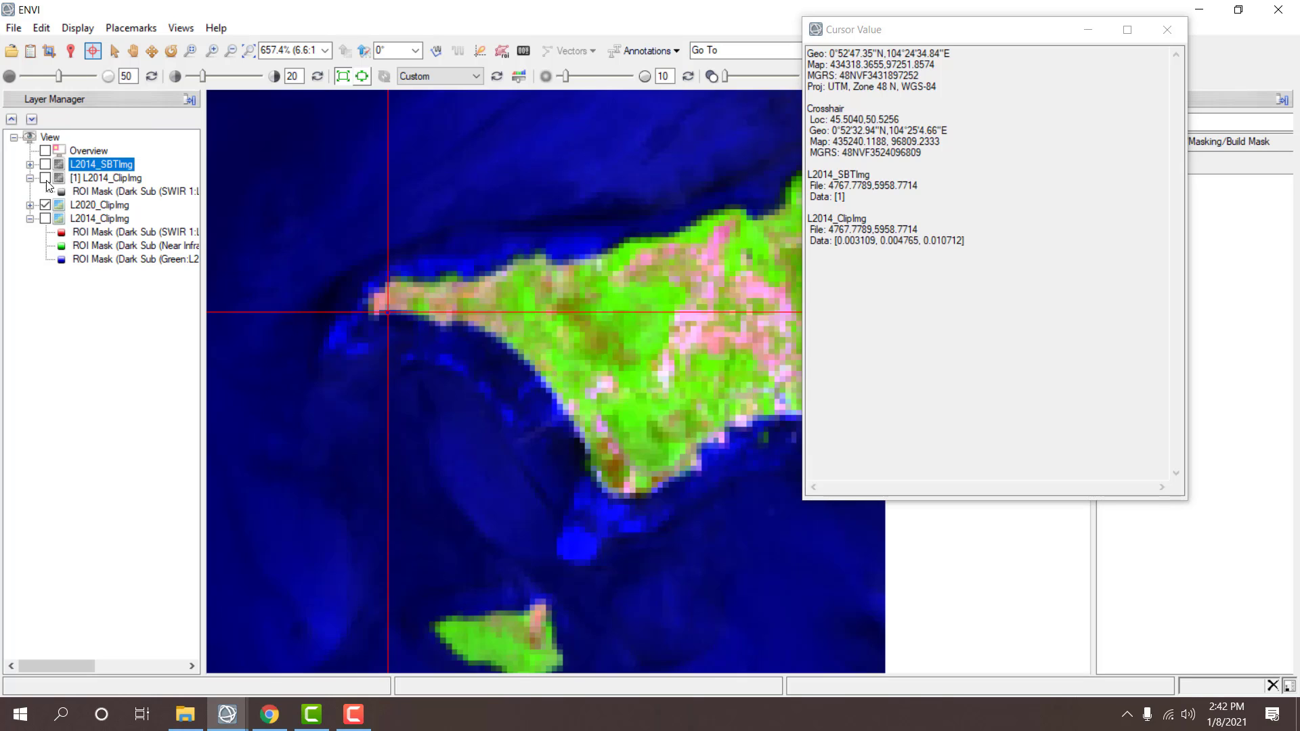
# - Remove the single-band [1] L2014_ClipImg layer from the view
pyautogui.click(46, 180)
pyautogui.click(46, 180)
pyautogui.rightClick(98, 180)
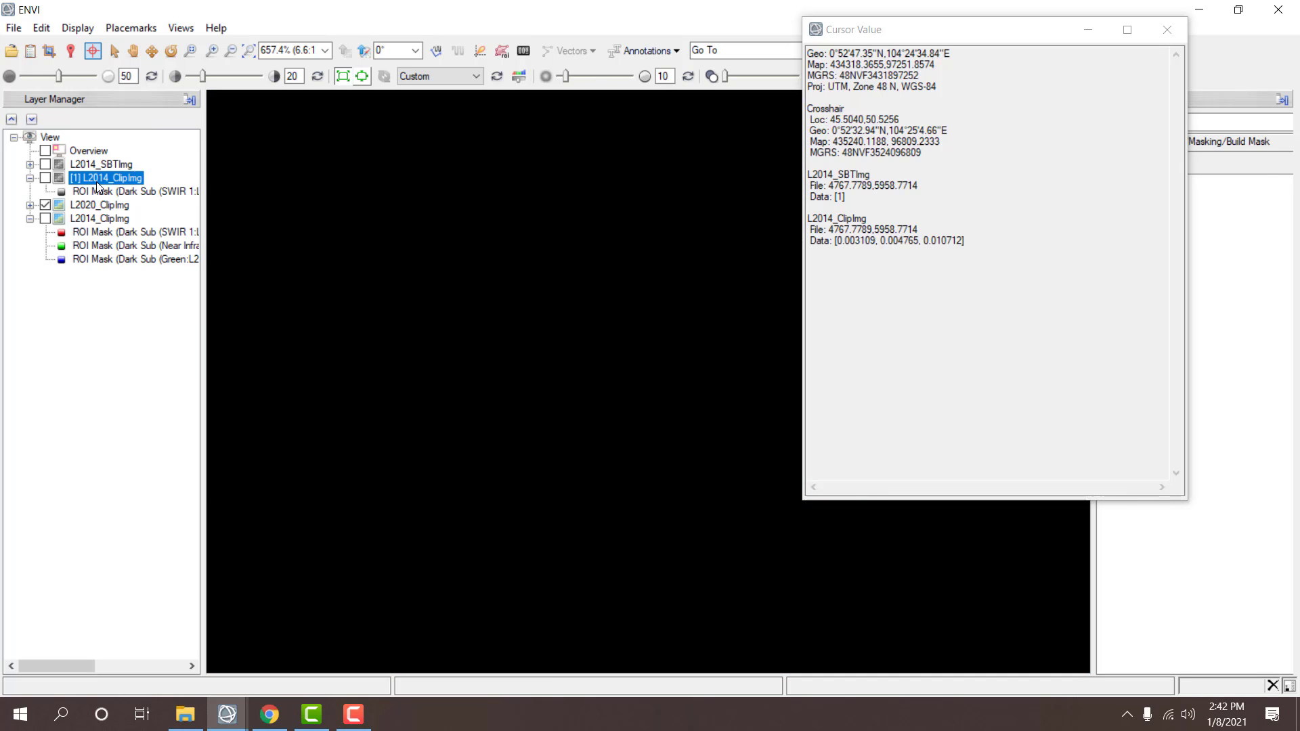
pyautogui.click(137, 276)
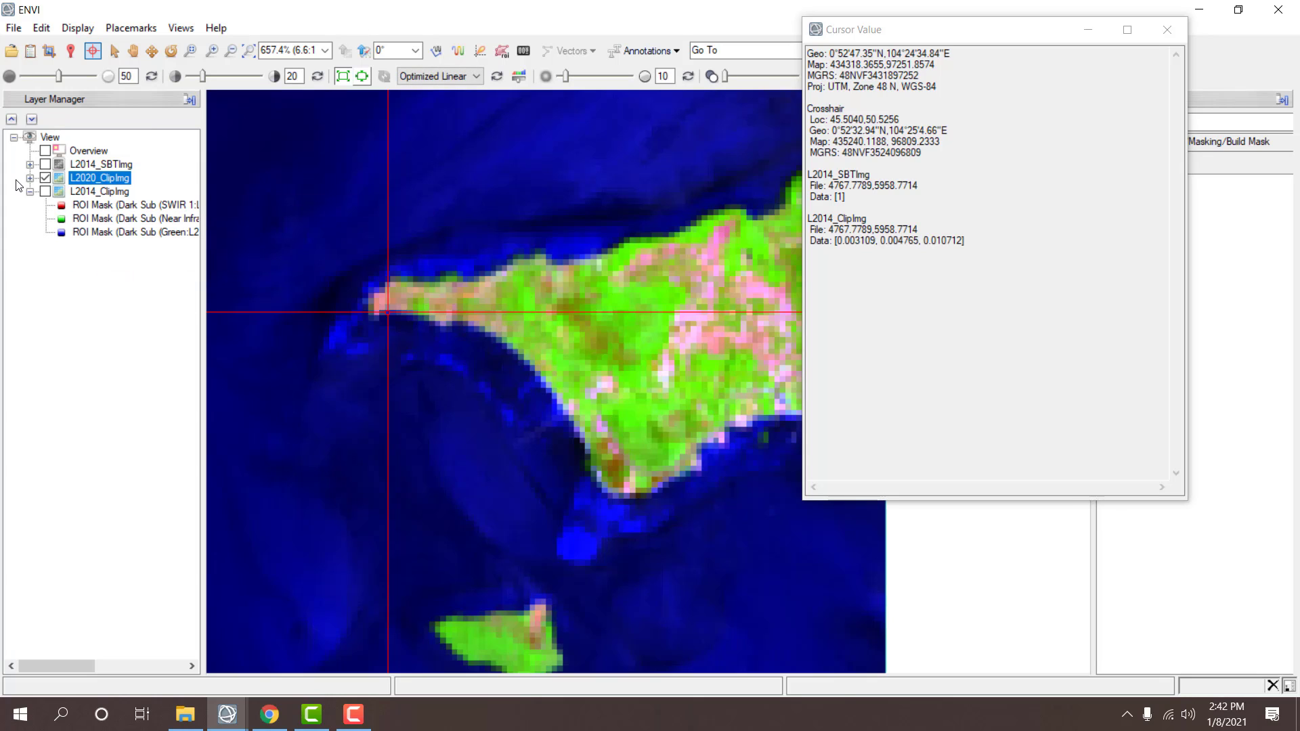
# - Load only the SWIR 1 band of L2020_ClipImg from the Data Manager as a new layer
pyautogui.click(29, 178)
pyautogui.click(29, 54)
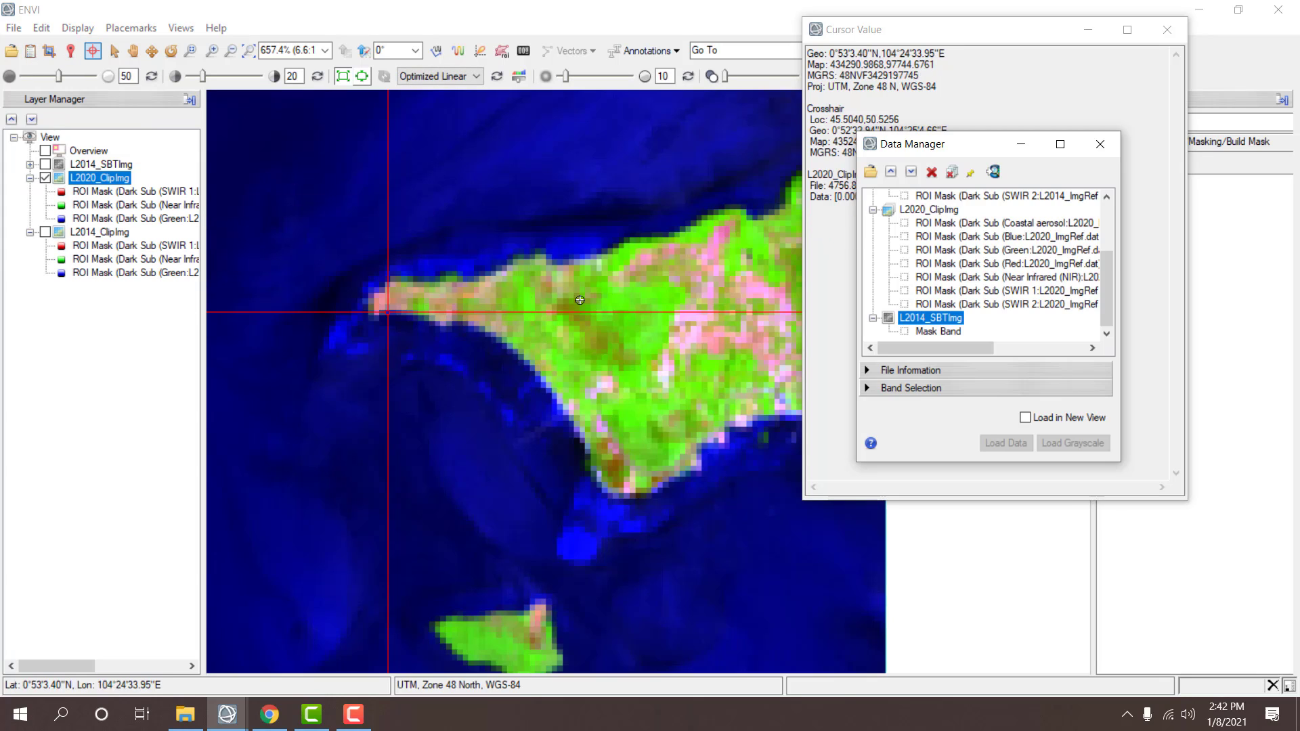
pyautogui.click(1009, 291)
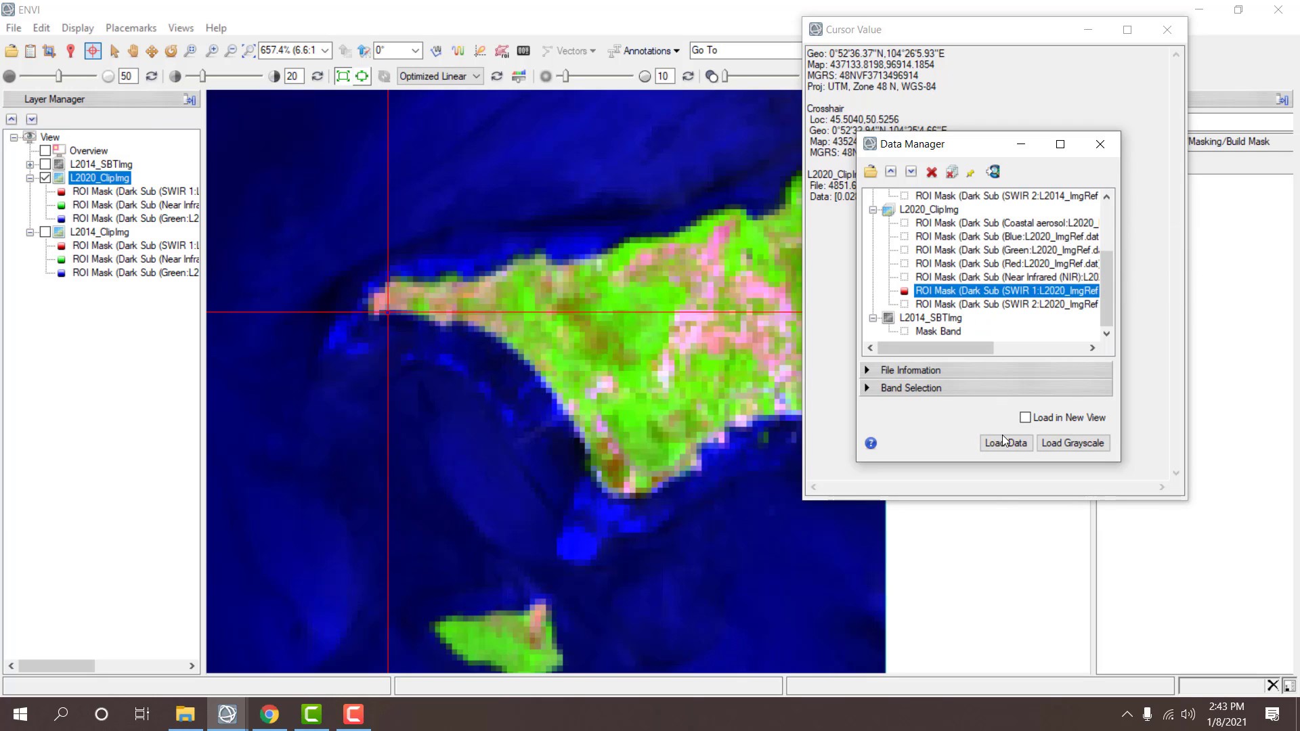
pyautogui.click(1005, 442)
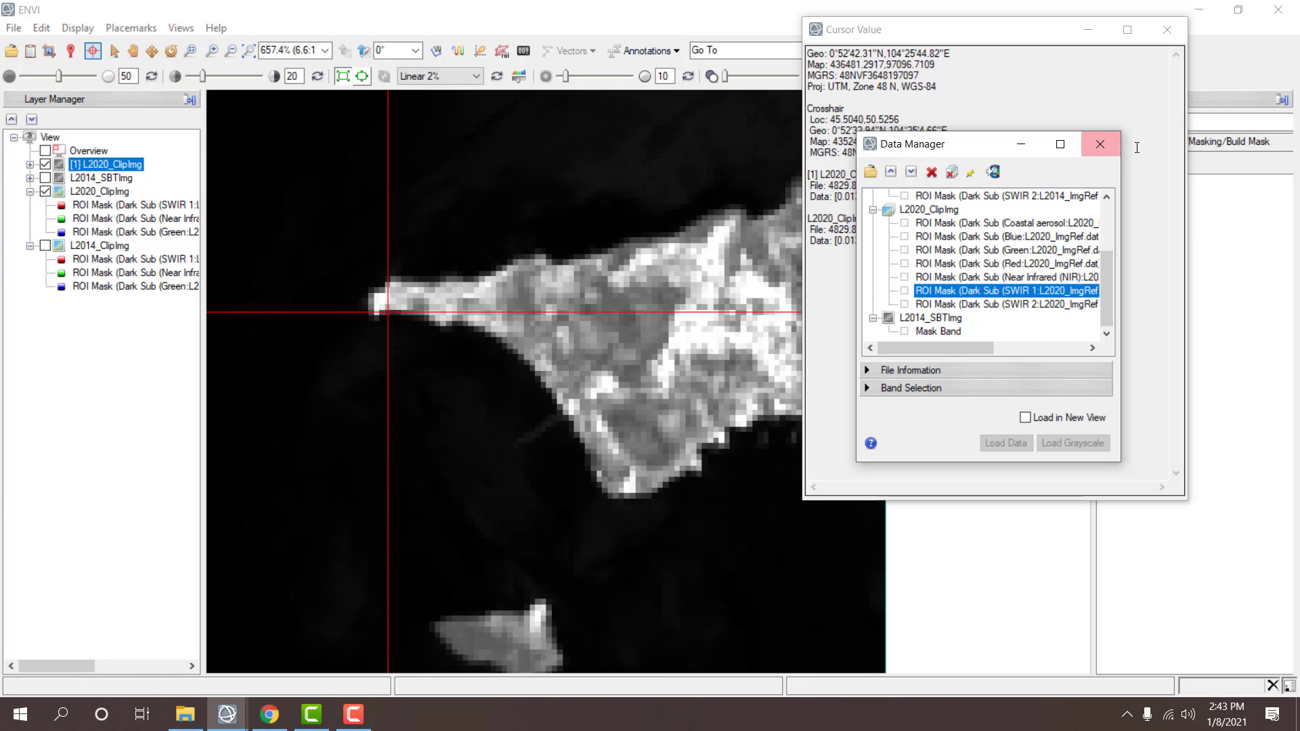
pyautogui.click(1100, 144)
# - Inspect the SWIR 1 pixel values along the southern shoreline of the narrow spit in the L2020_ClipImg band
pyautogui.moveTo(922, 40); pyautogui.dragTo(756, 57)
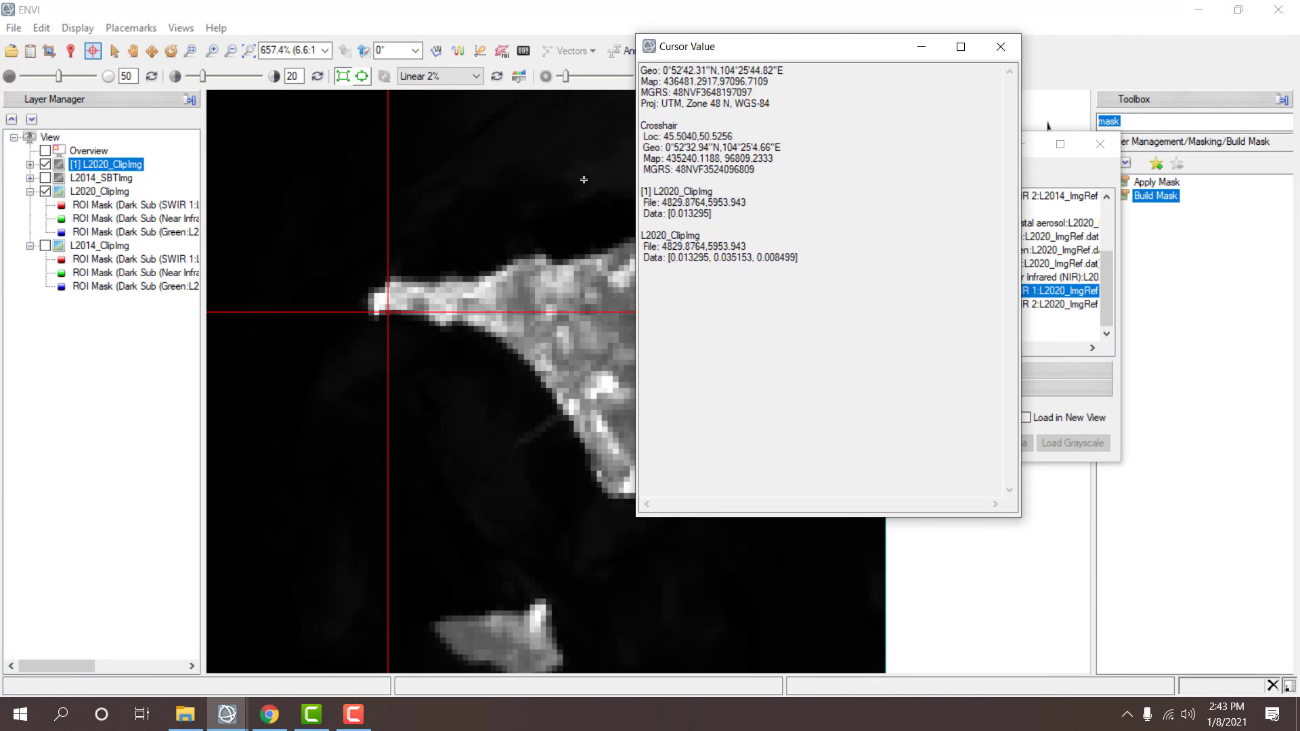
pyautogui.click(406, 325)
pyautogui.scroll(5, 420, 324)
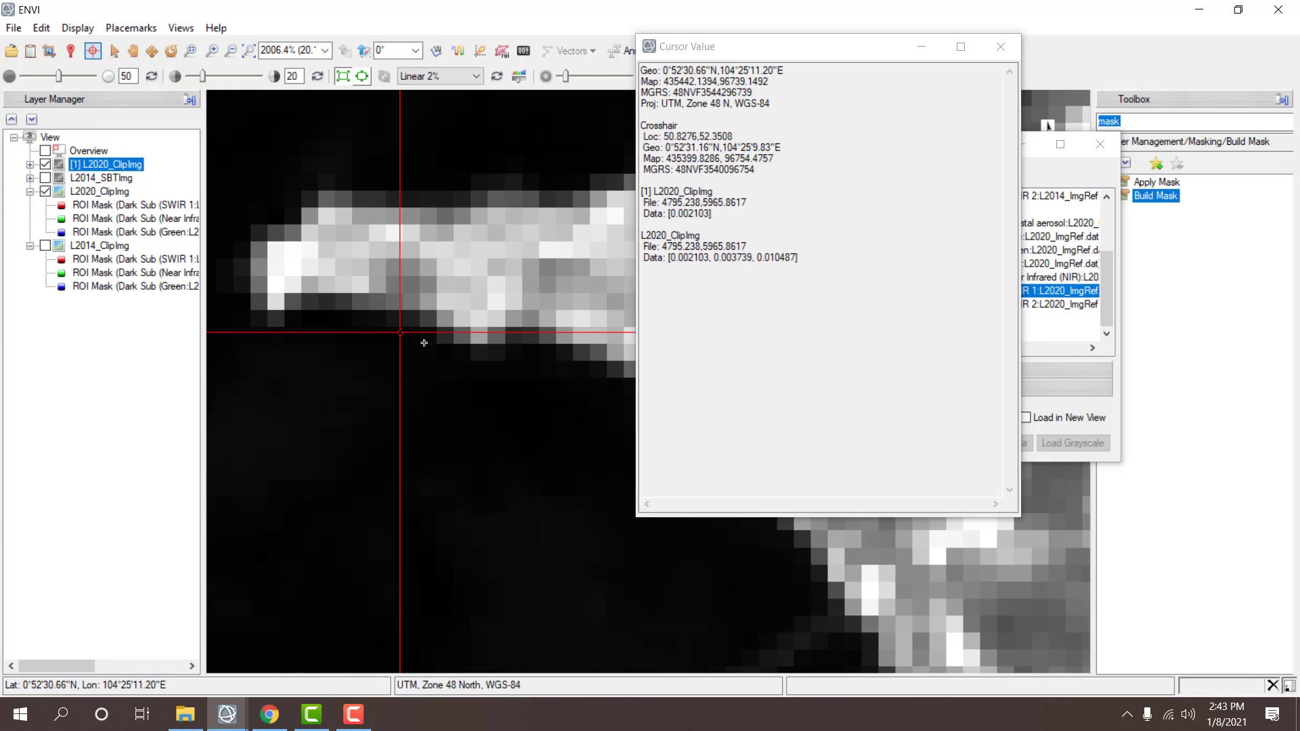
pyautogui.moveTo(423, 335); pyautogui.dragTo(426, 337)
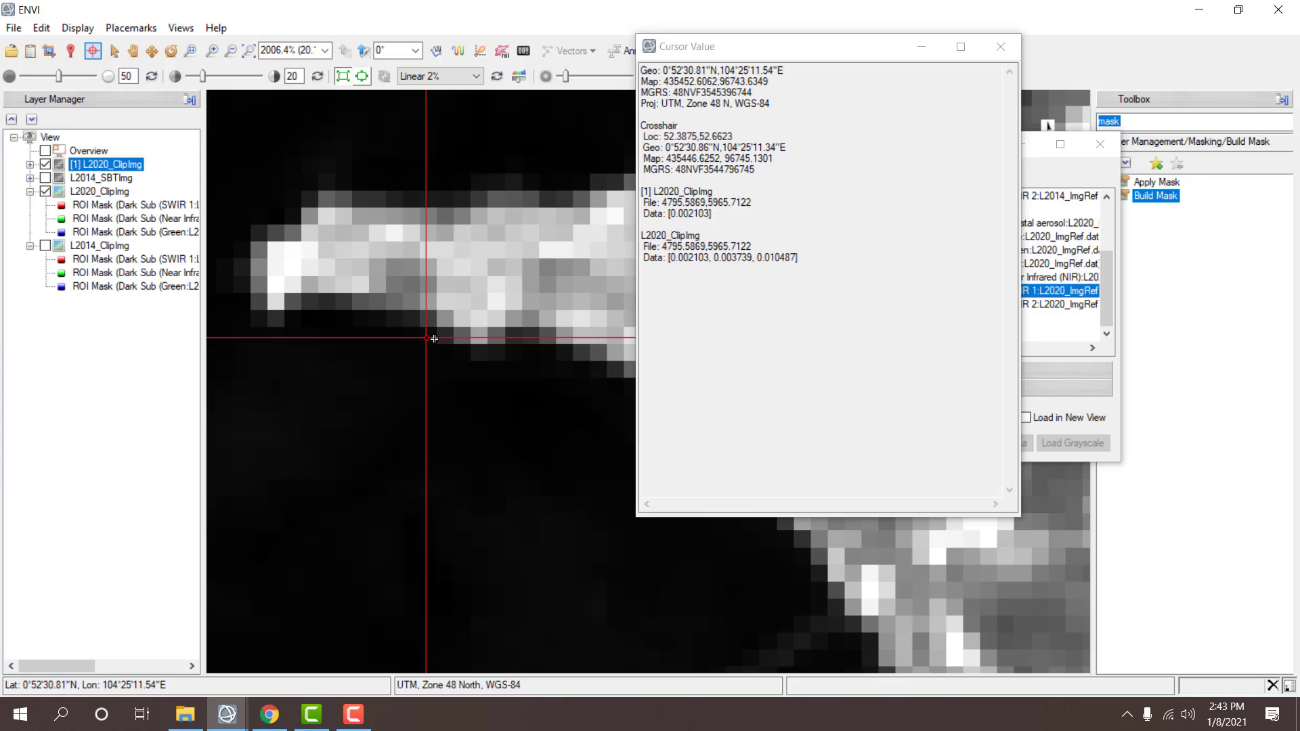
pyautogui.click(435, 338)
pyautogui.click(442, 338)
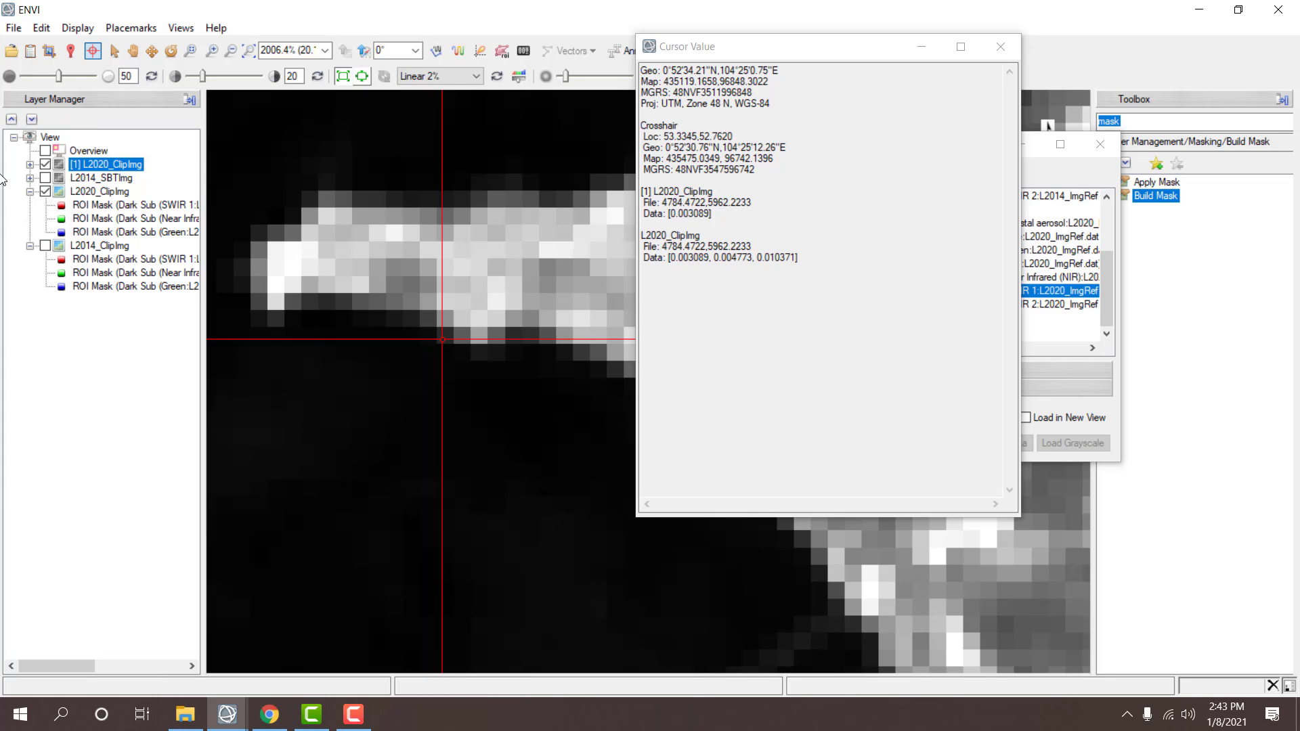
# - Compare the single-band [1] L2020_ClipImg layer with the 2020 colour composite by repeatedly toggling its visibility
pyautogui.click(46, 166)
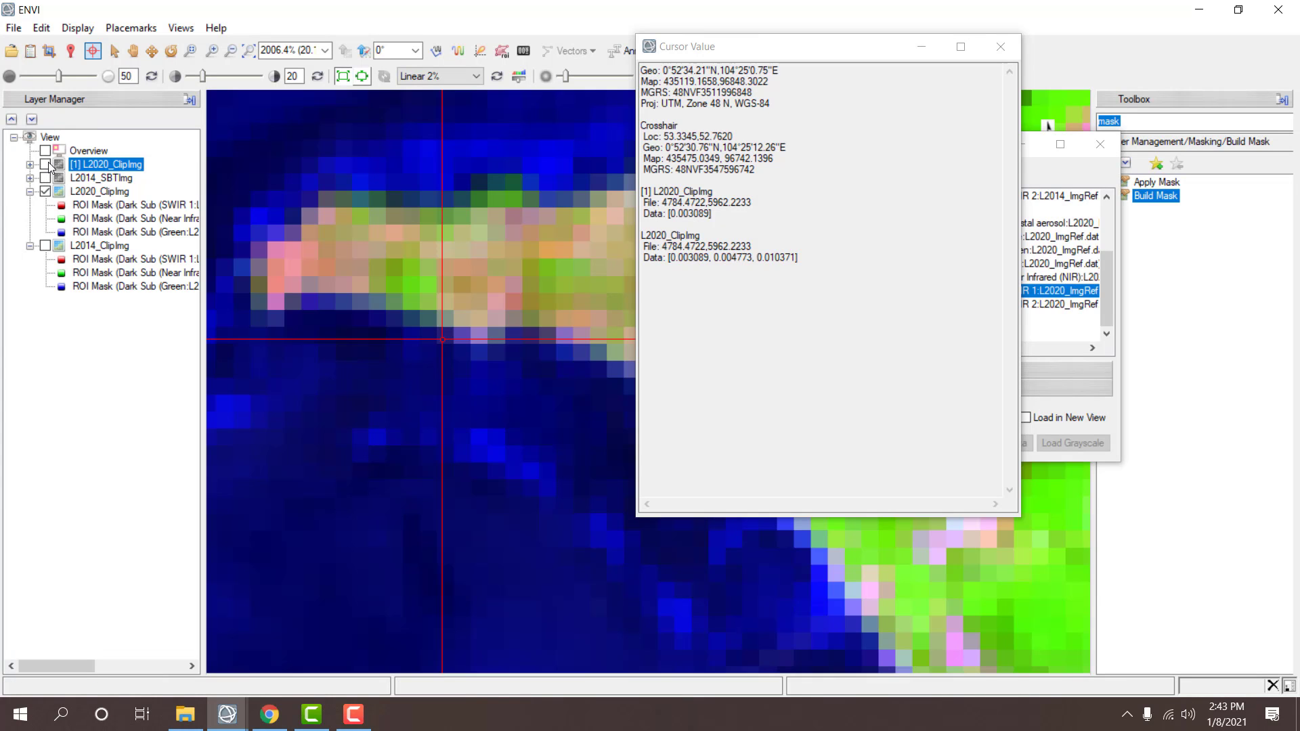
pyautogui.click(45, 165)
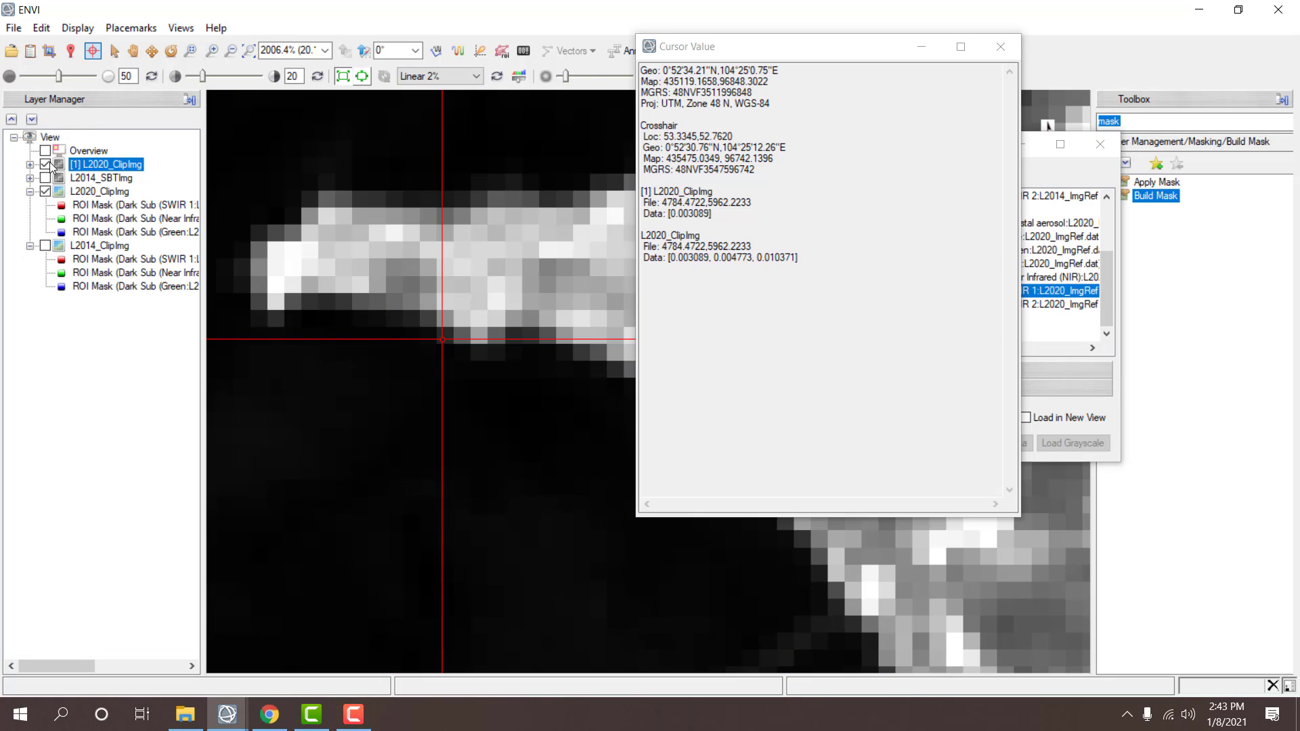
pyautogui.click(45, 164)
pyautogui.click(45, 165)
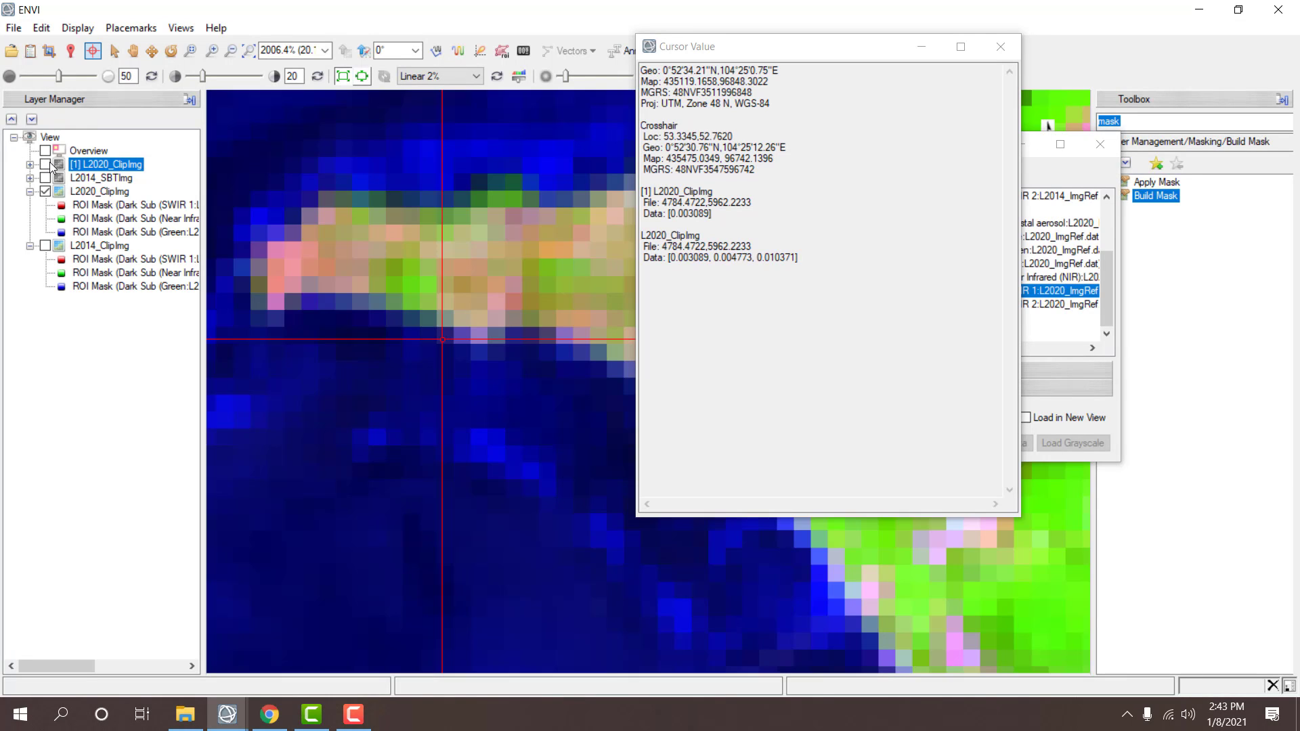
pyautogui.click(45, 165)
pyautogui.click(46, 165)
pyautogui.click(46, 165)
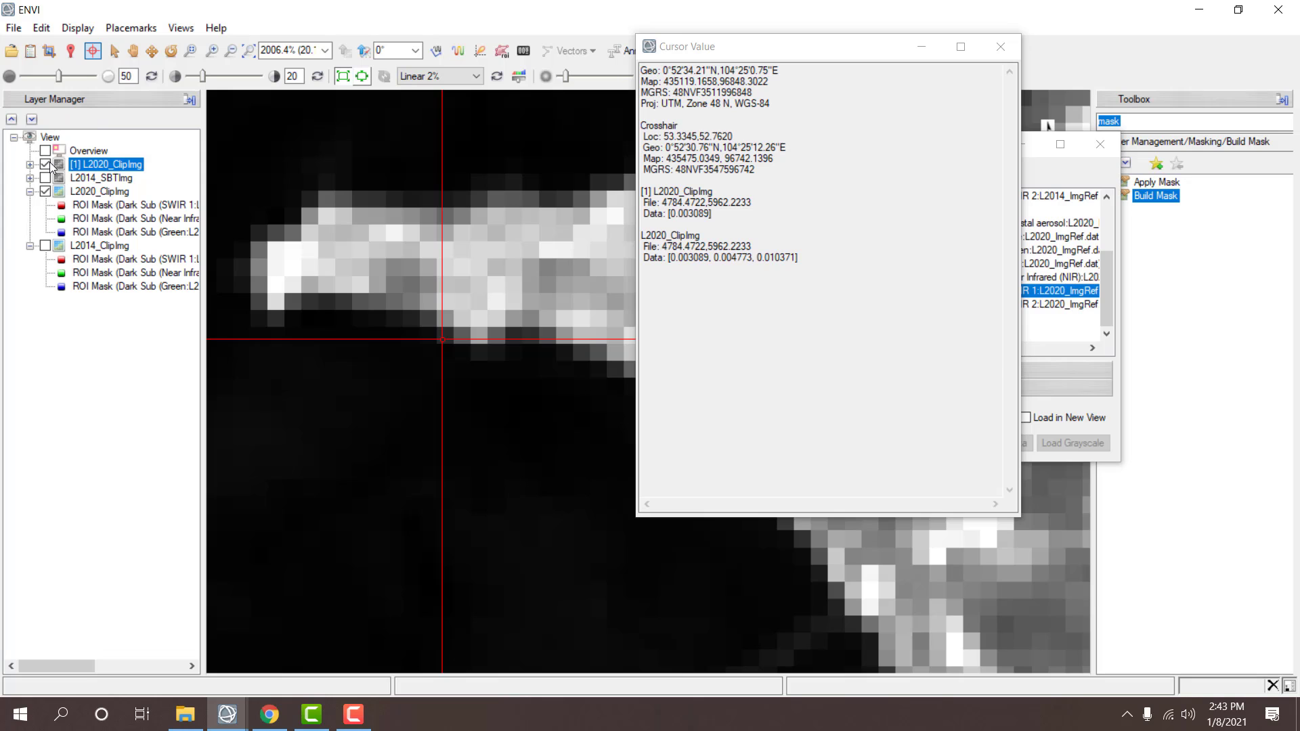
pyautogui.click(45, 164)
pyautogui.click(46, 165)
pyautogui.click(46, 164)
pyautogui.click(46, 164)
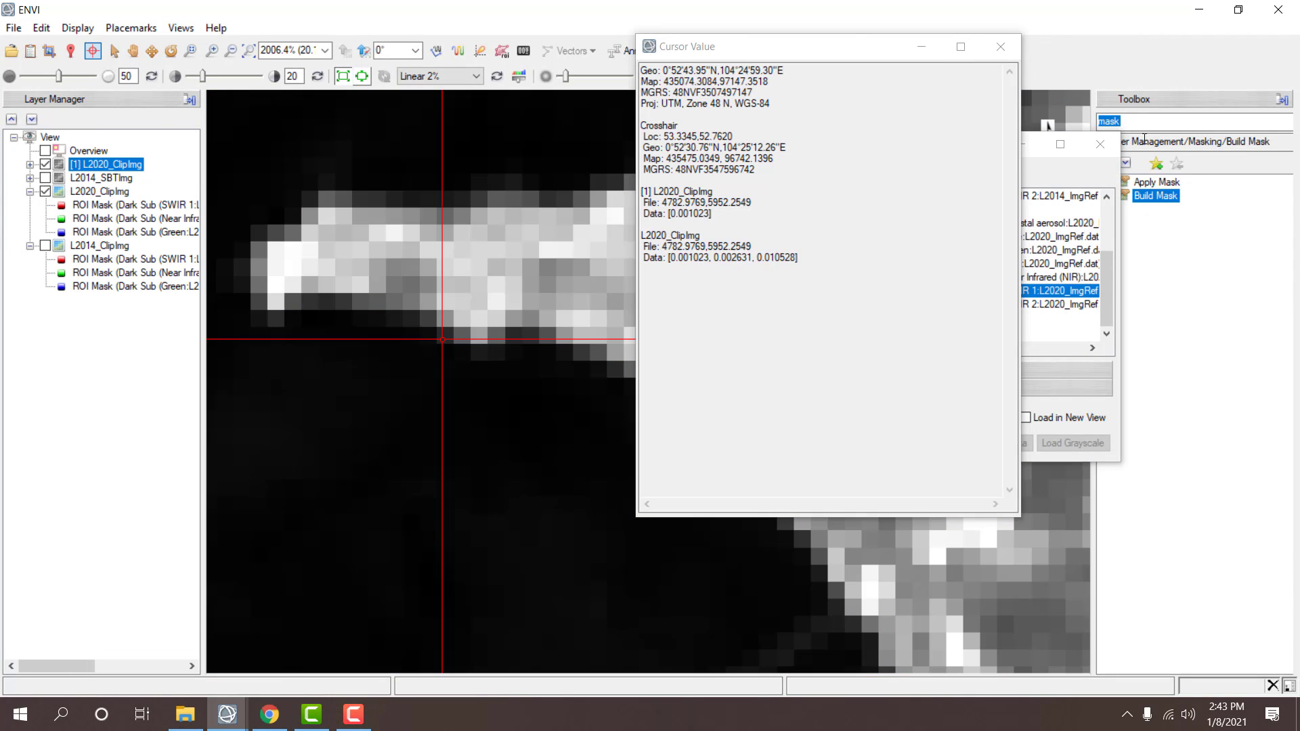
# - Start a mask for L2020_ClipImg with selected areas set to "Off" and choose L2020_ClipImg as the data range input
pyautogui.doubleClick(1152, 191)
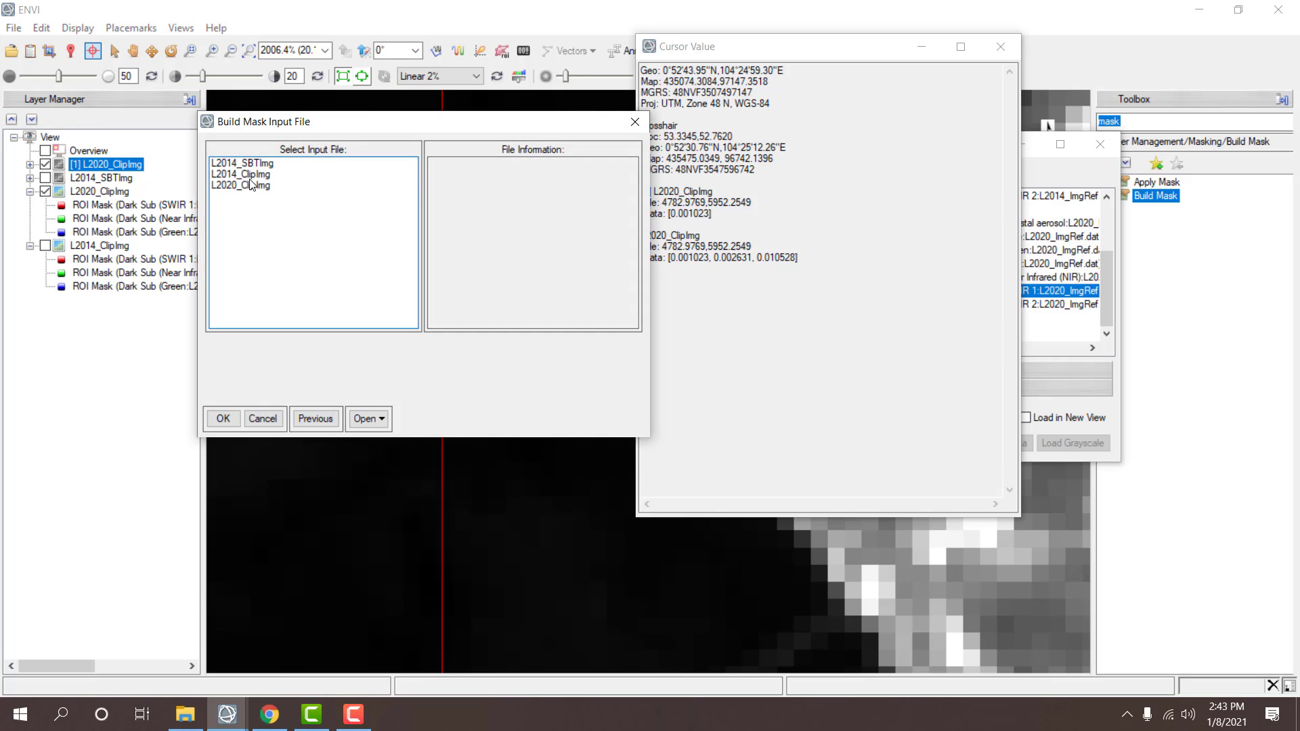
pyautogui.doubleClick(248, 184)
pyautogui.click(486, 292)
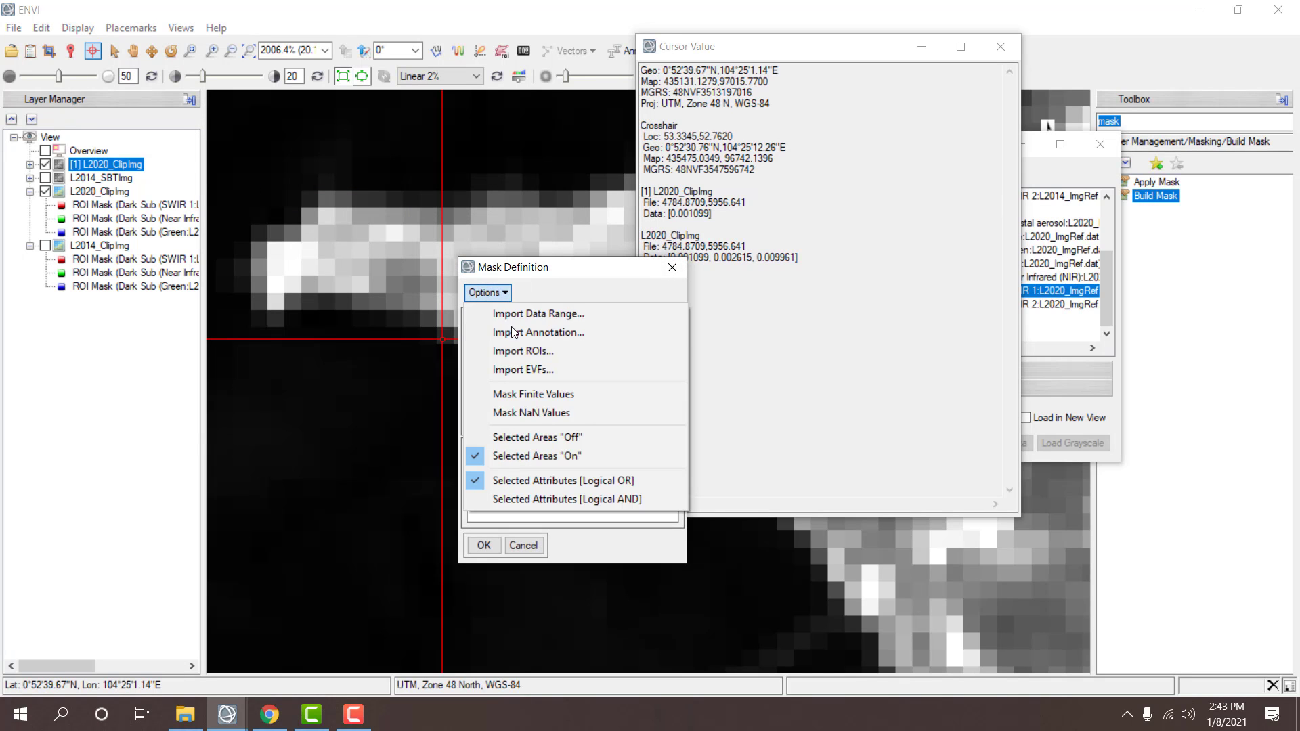
pyautogui.click(506, 434)
pyautogui.click(486, 293)
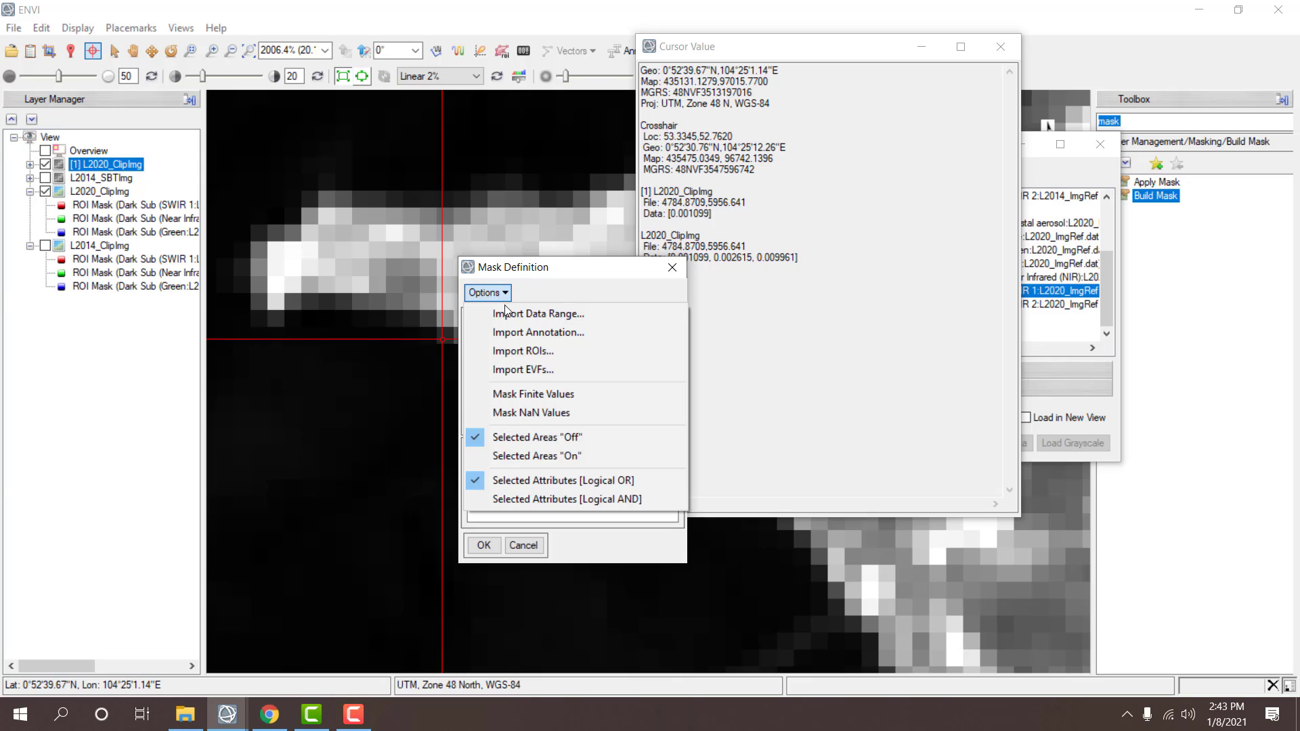
pyautogui.click(565, 313)
pyautogui.doubleClick(252, 188)
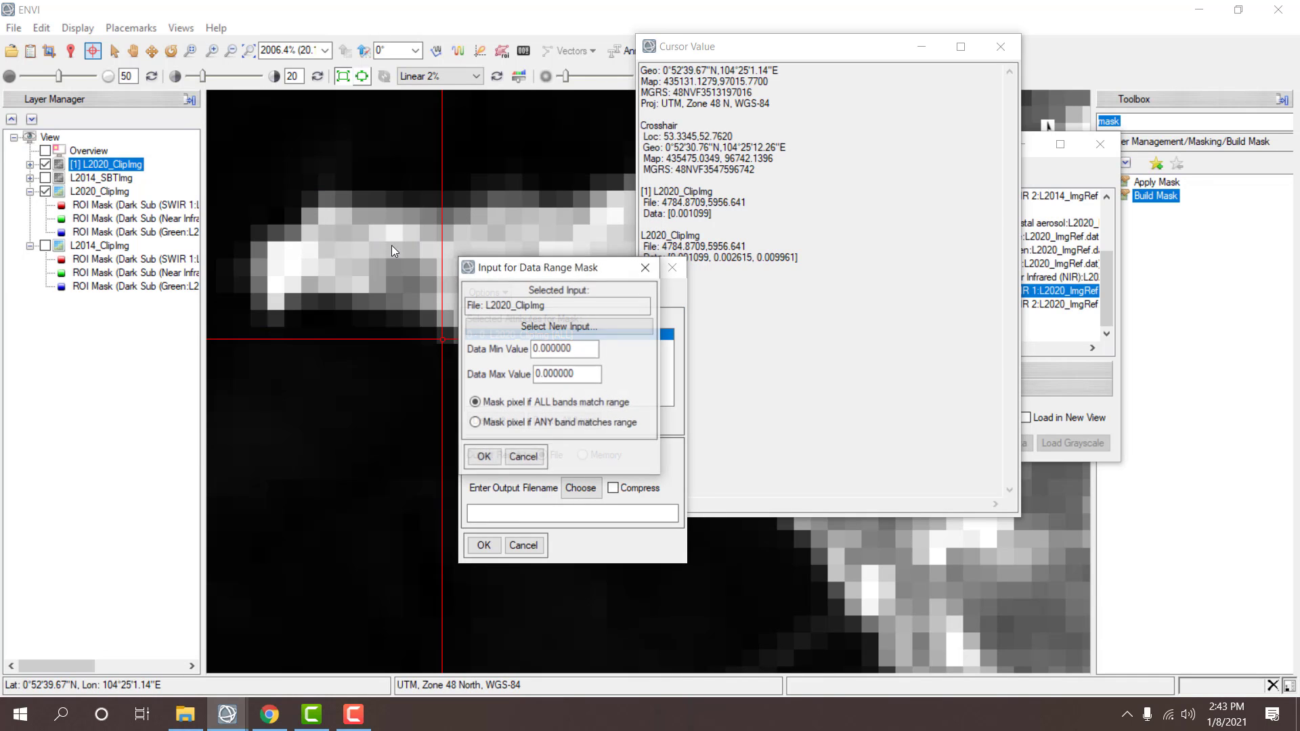
# - Define the mask's data range with a minimum of 0.0035 and a blank maximum
pyautogui.moveTo(574, 349); pyautogui.dragTo(556, 350)
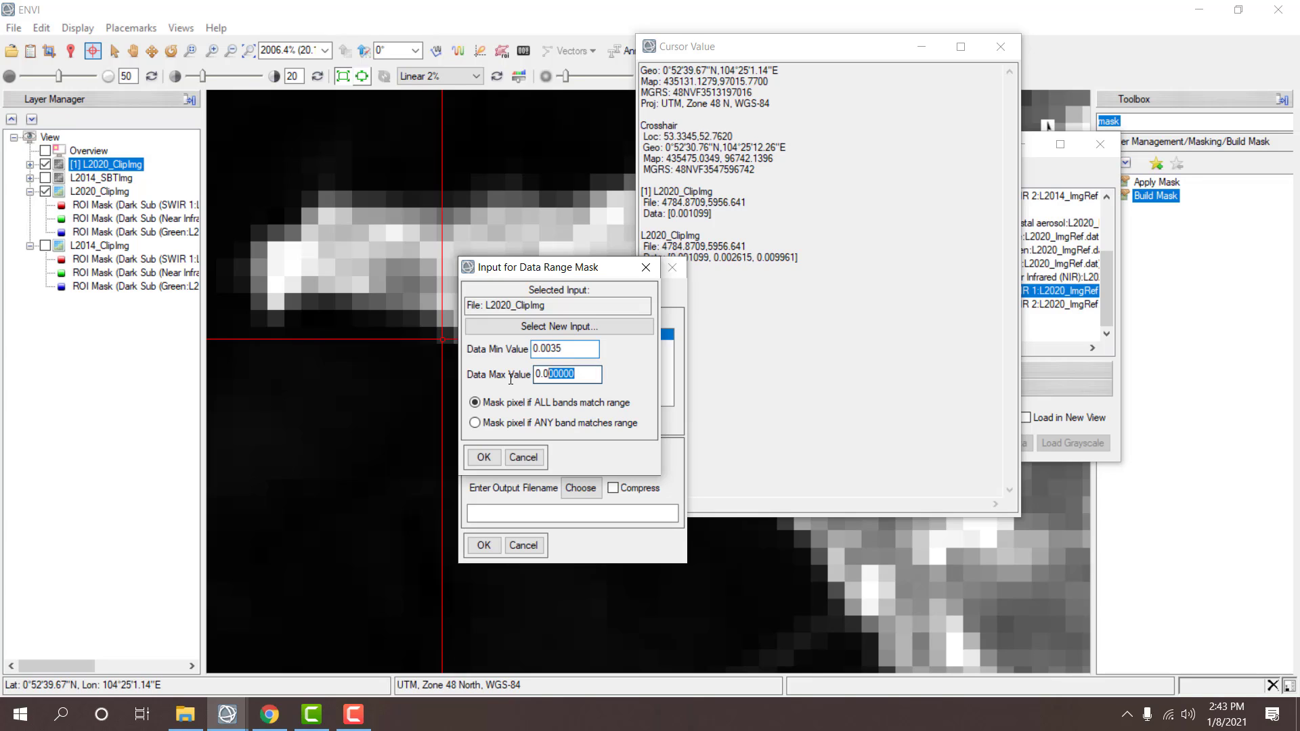
pyautogui.moveTo(511, 379); pyautogui.dragTo(484, 380)
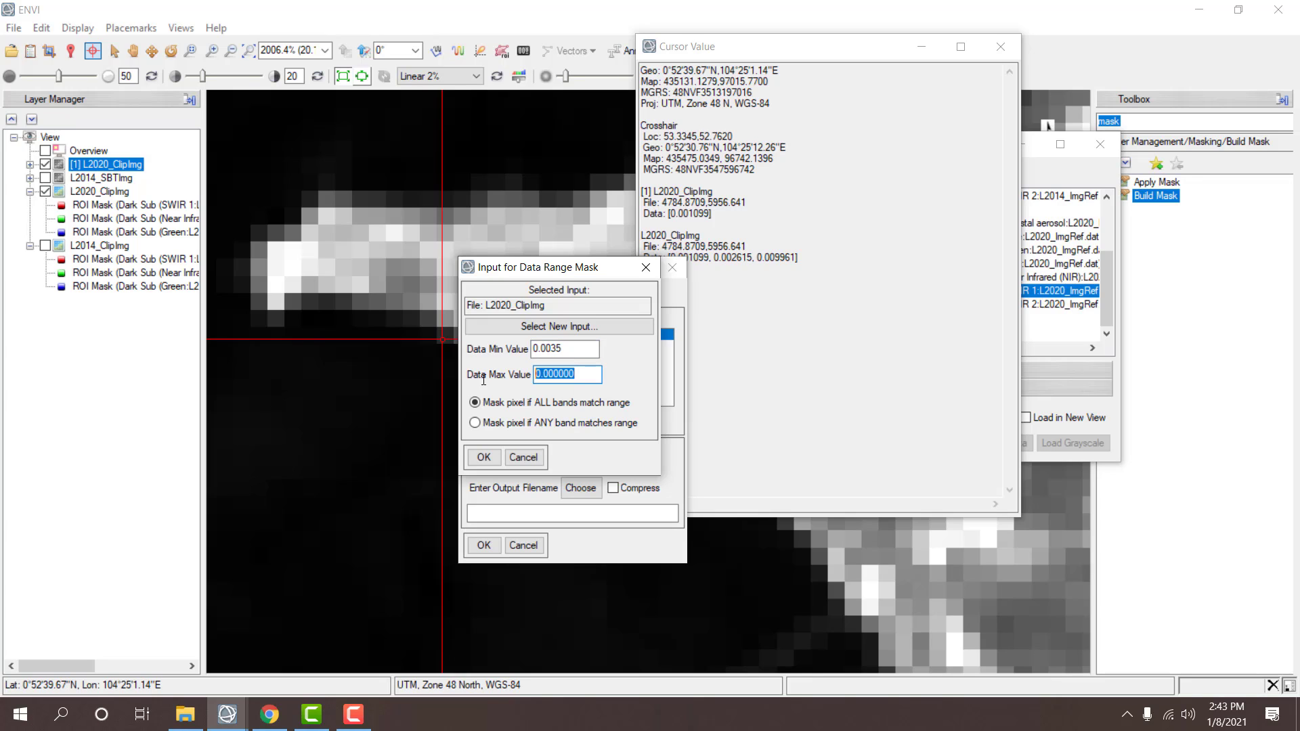
pyautogui.click(483, 458)
# - Name the mask output L2020_SBTImg in the Pre-Processing folder and build the mask
pyautogui.click(579, 488)
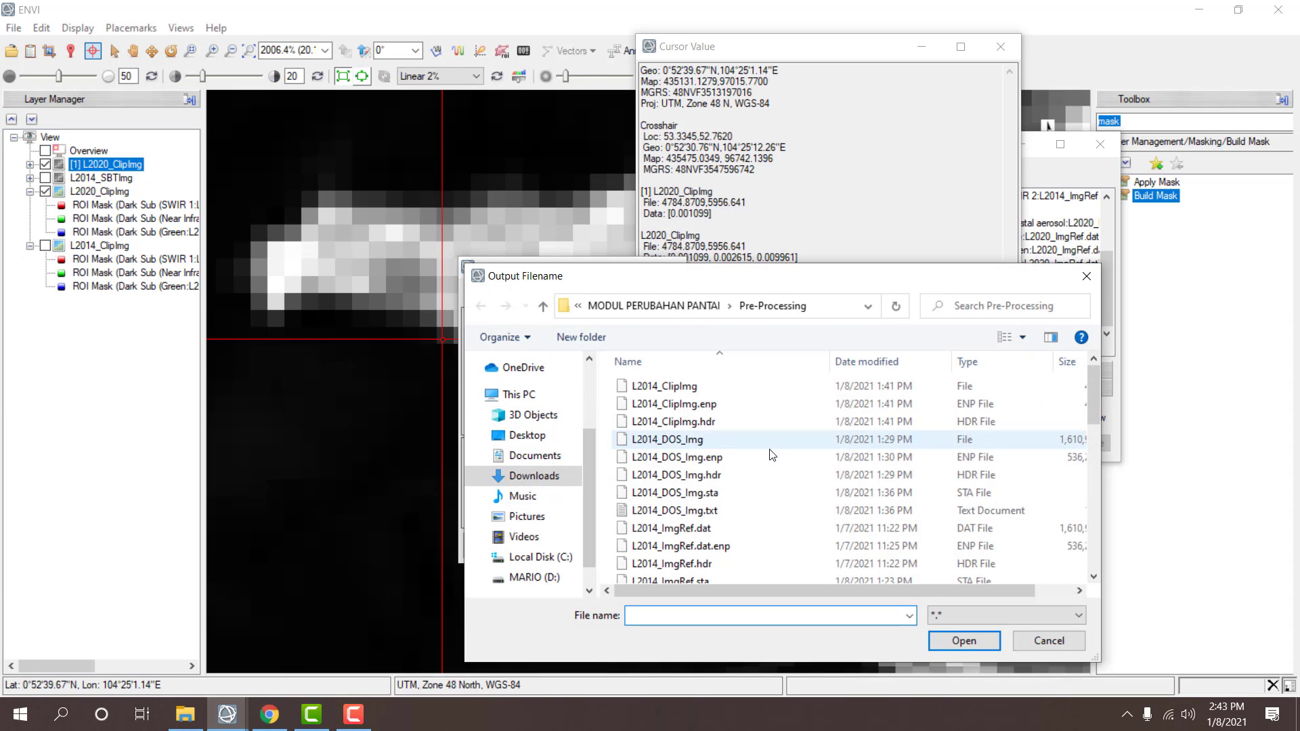
pyautogui.scroll(-1, 752, 474)
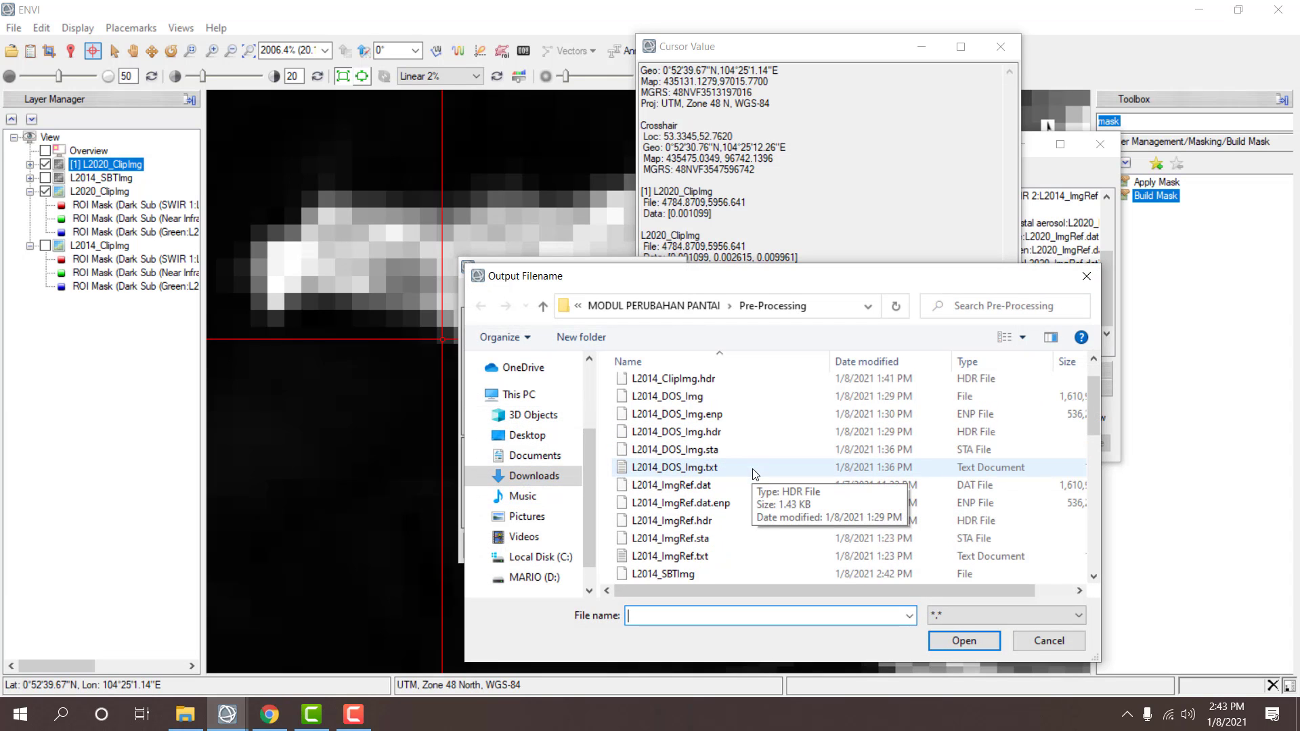
pyautogui.click(668, 574)
pyautogui.click(647, 616)
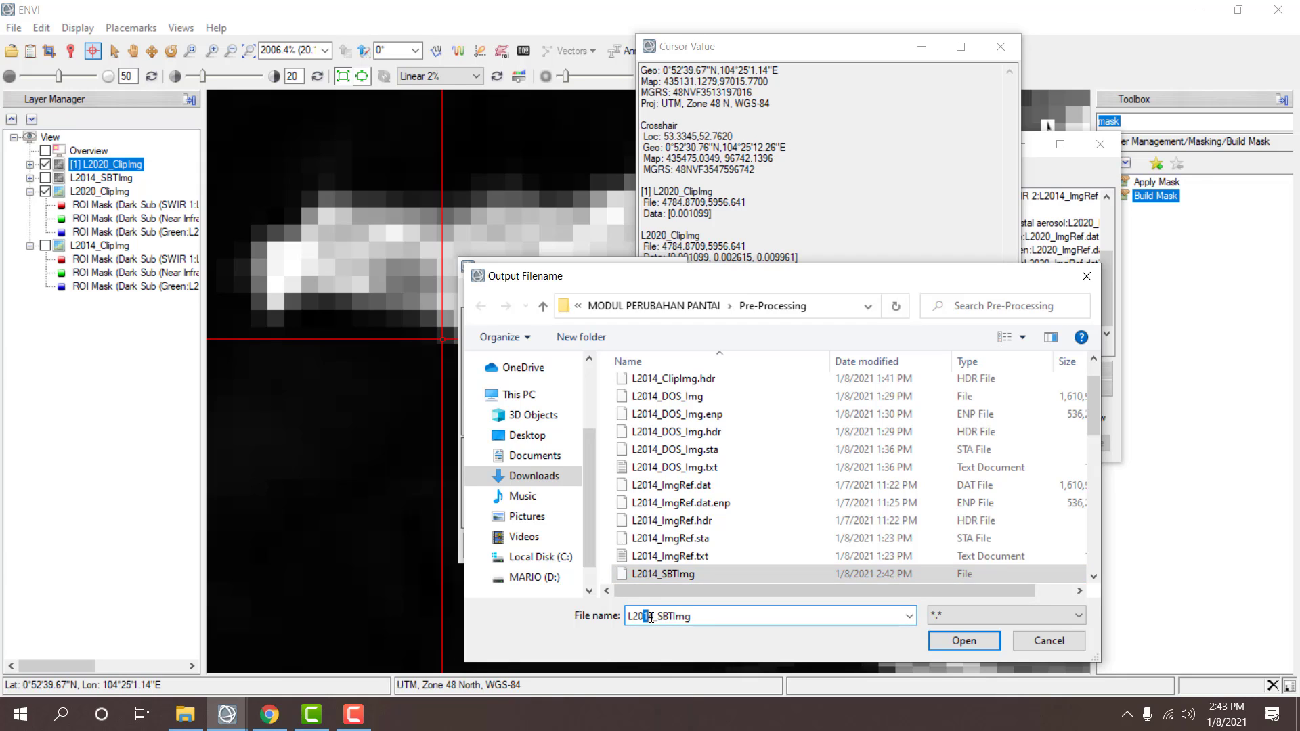
pyautogui.write('2')
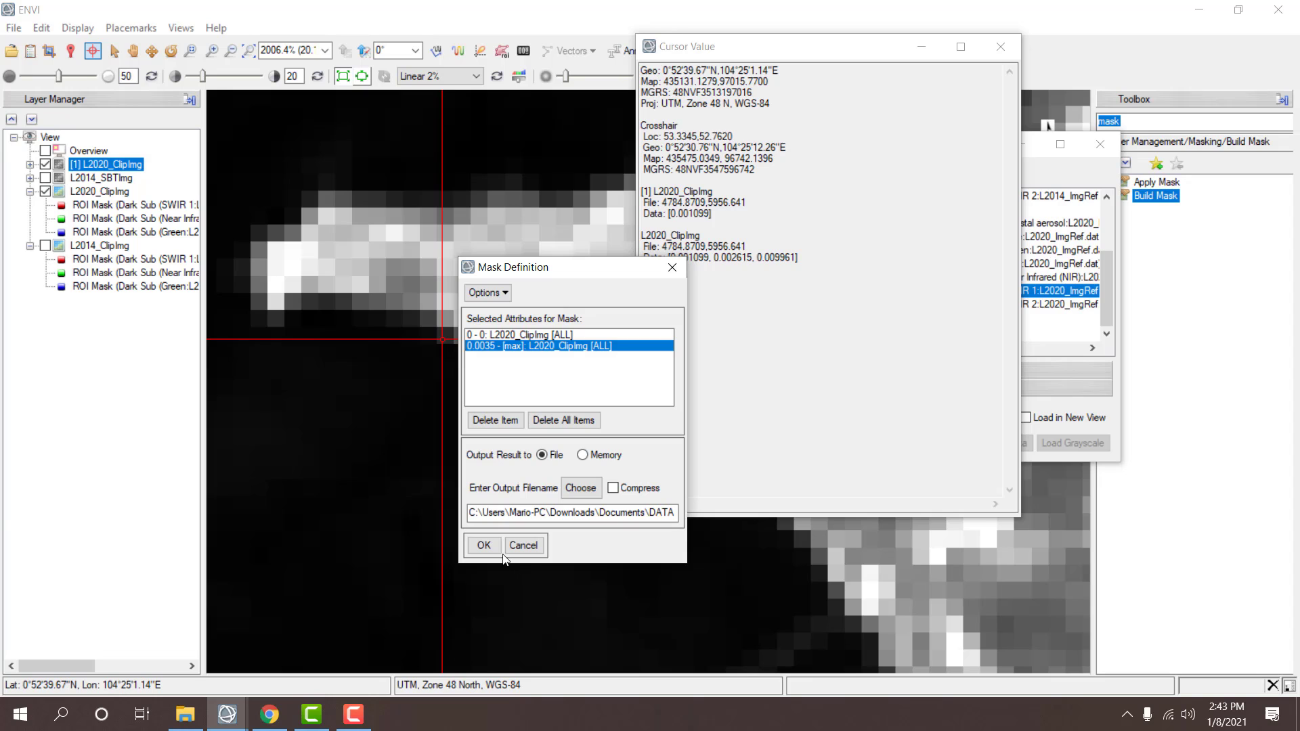
pyautogui.click(498, 547)
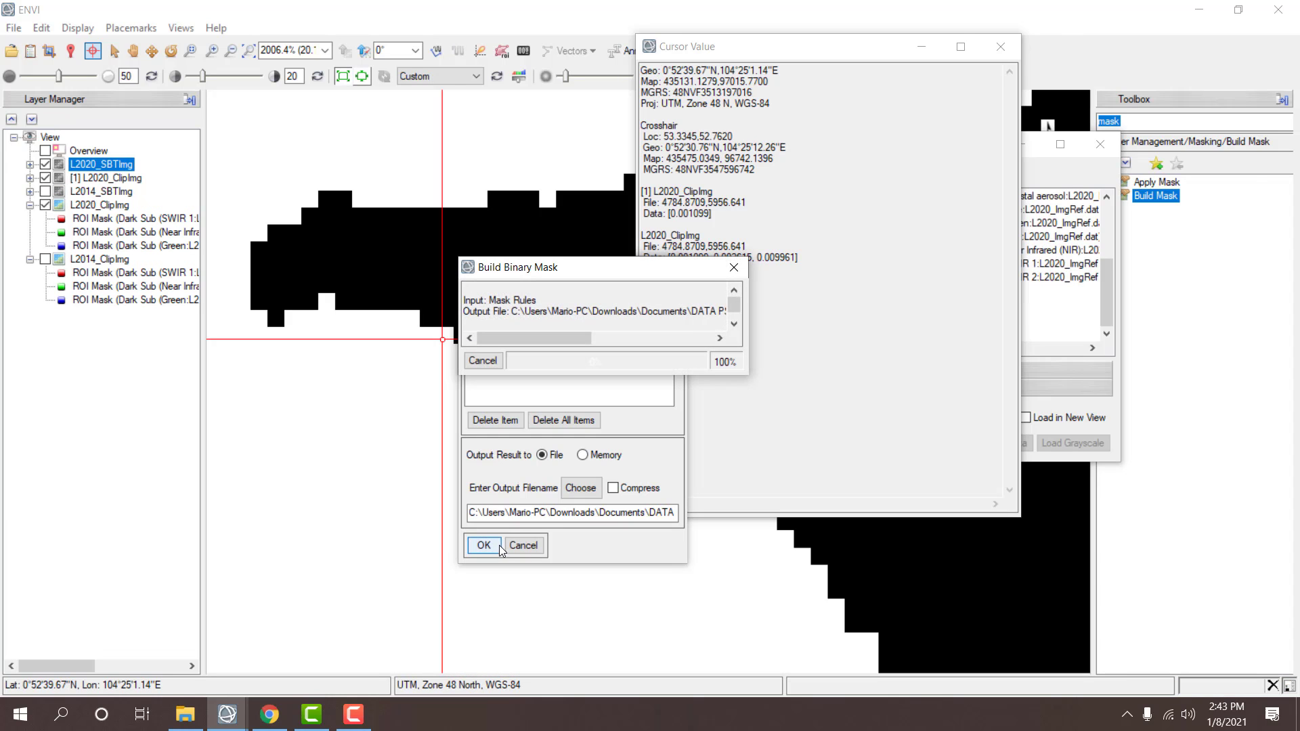
# - Hide the single-band [1] L2020_ClipImg layer and check the L2020_SBTImg mask against the composite's coastline by toggling the mask's visibility
pyautogui.click(46, 165)
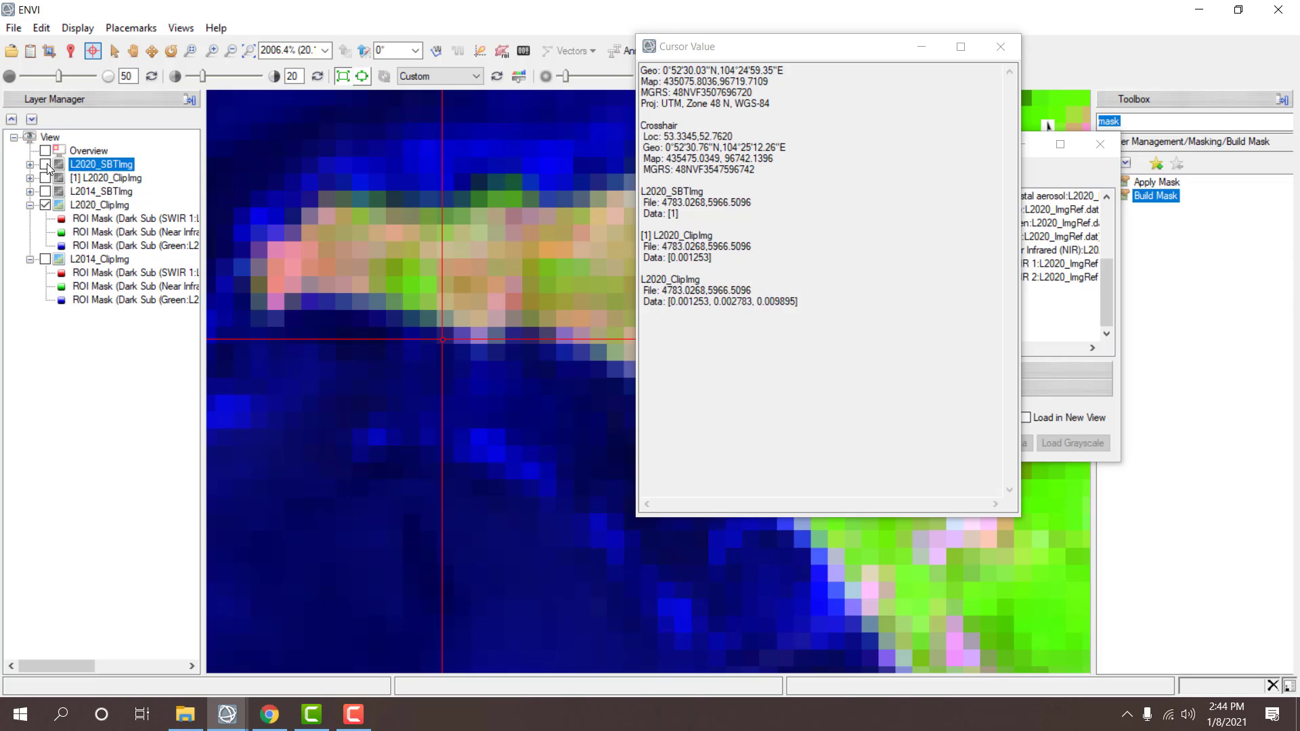
pyautogui.click(45, 164)
pyautogui.click(45, 165)
pyautogui.scroll(-3, 307, 280)
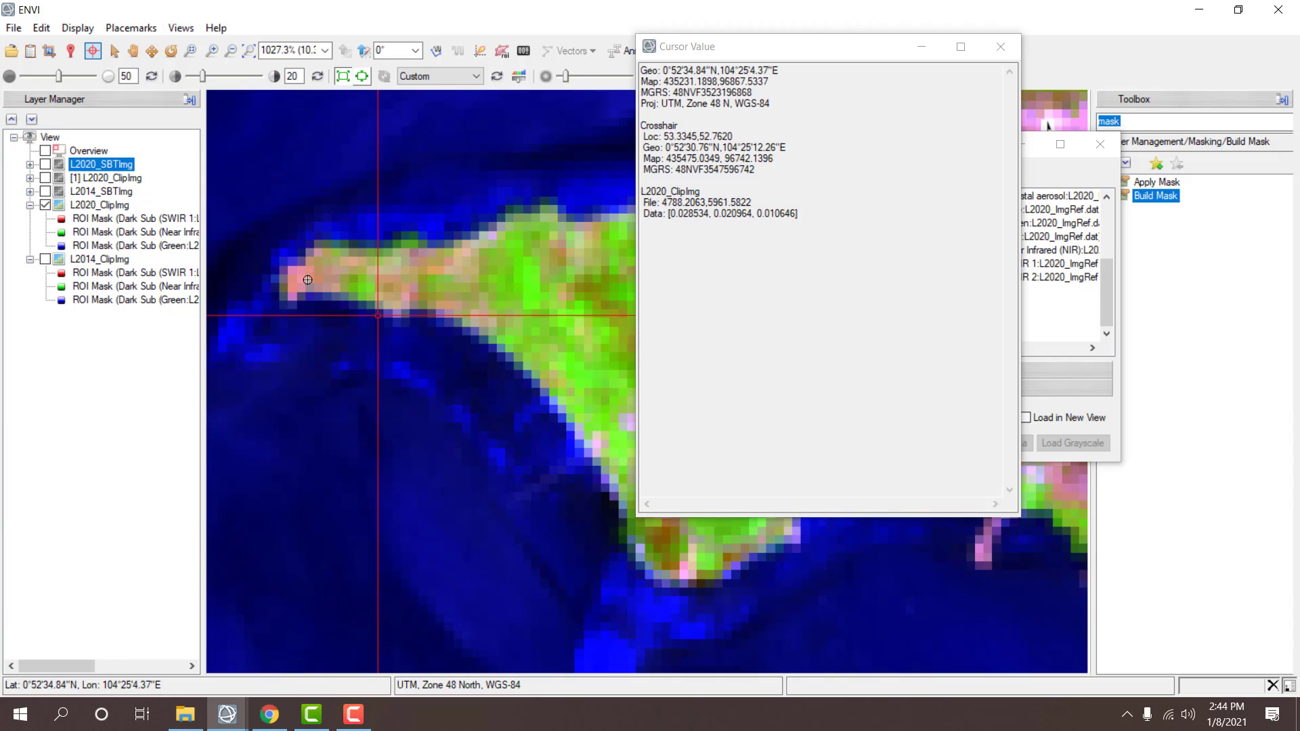
pyautogui.click(46, 164)
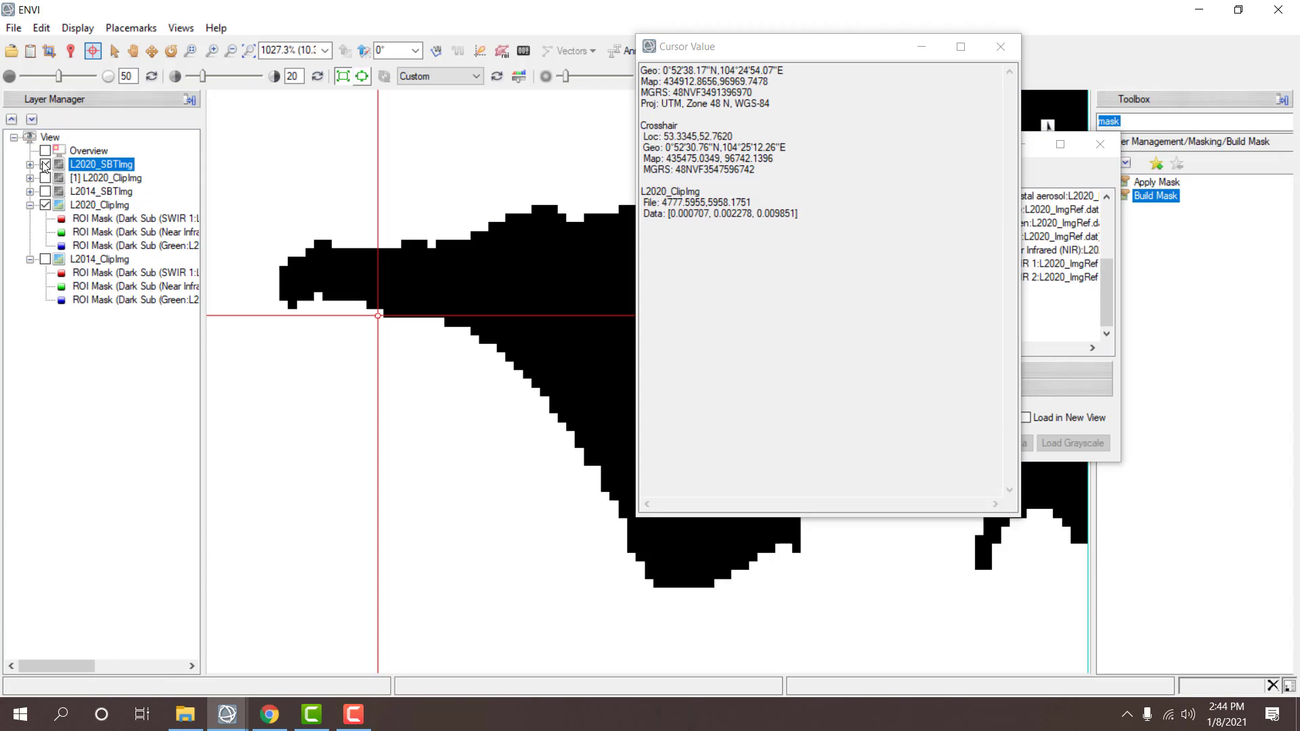
pyautogui.click(46, 165)
pyautogui.click(46, 164)
pyautogui.click(45, 165)
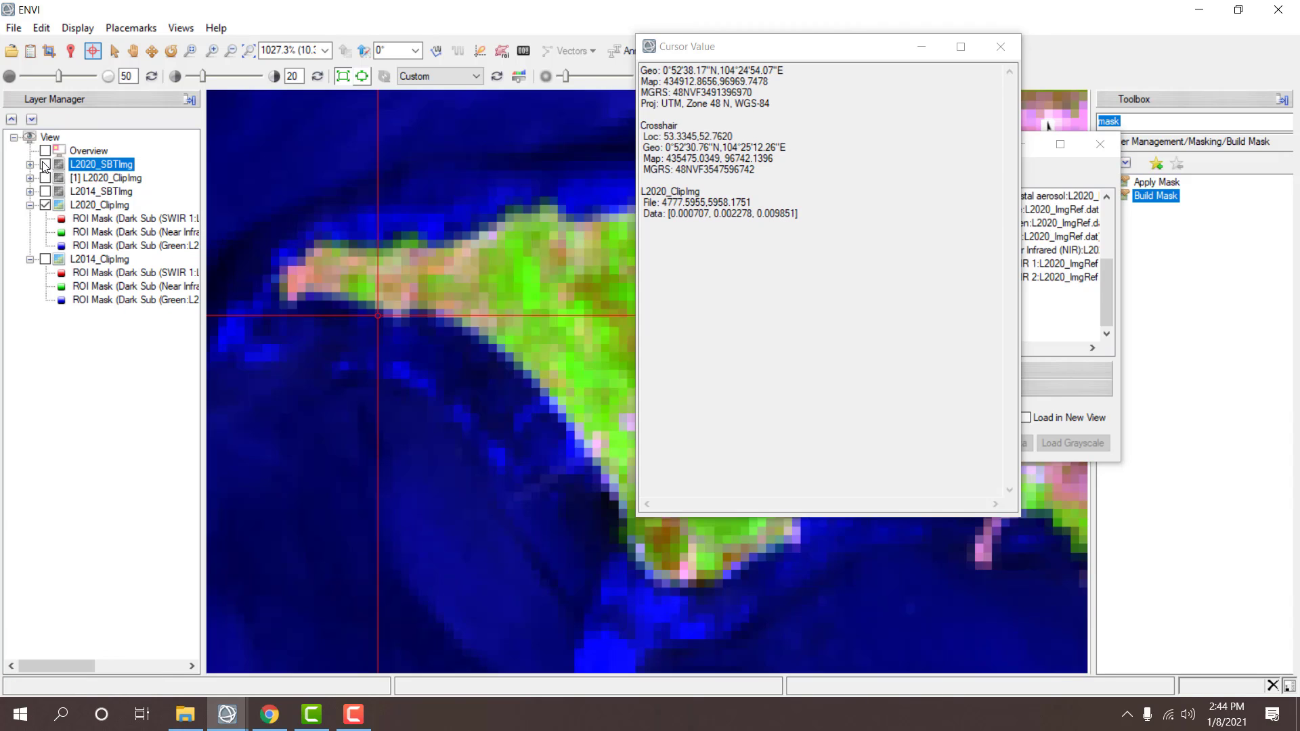
pyautogui.click(45, 165)
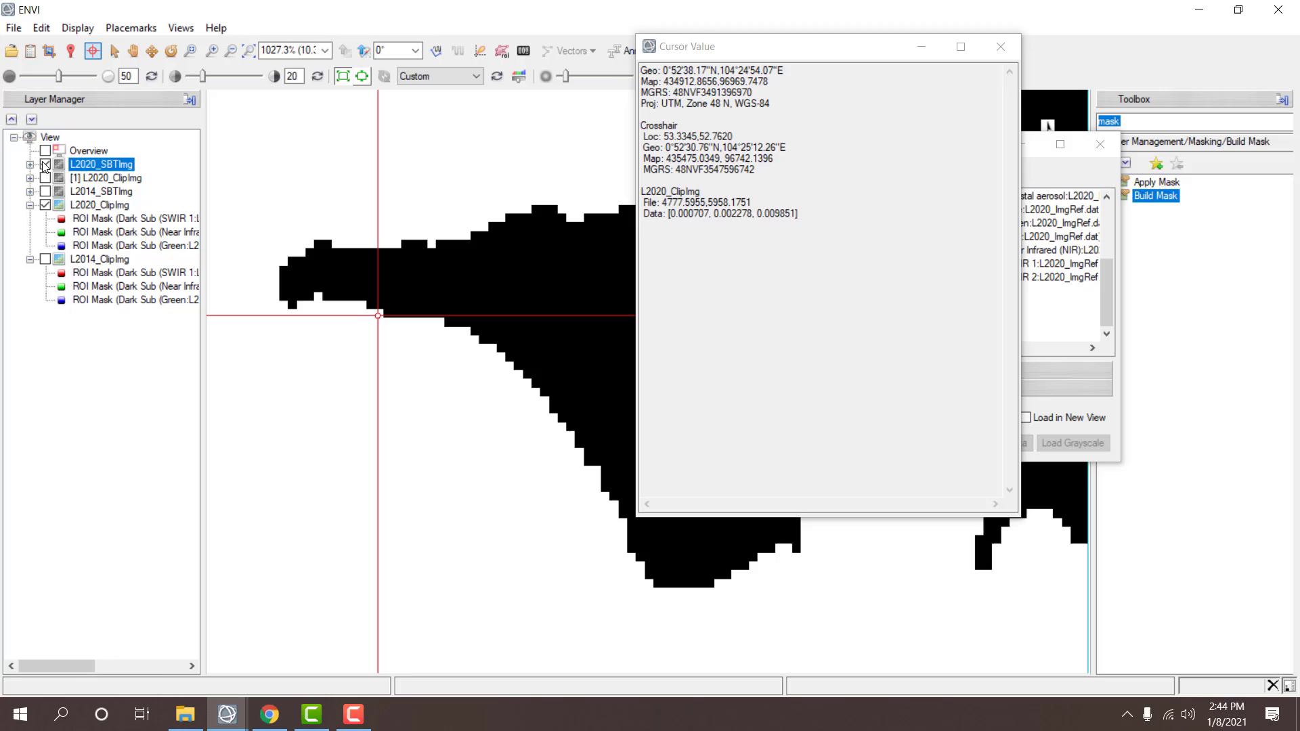
pyautogui.click(586, 465)
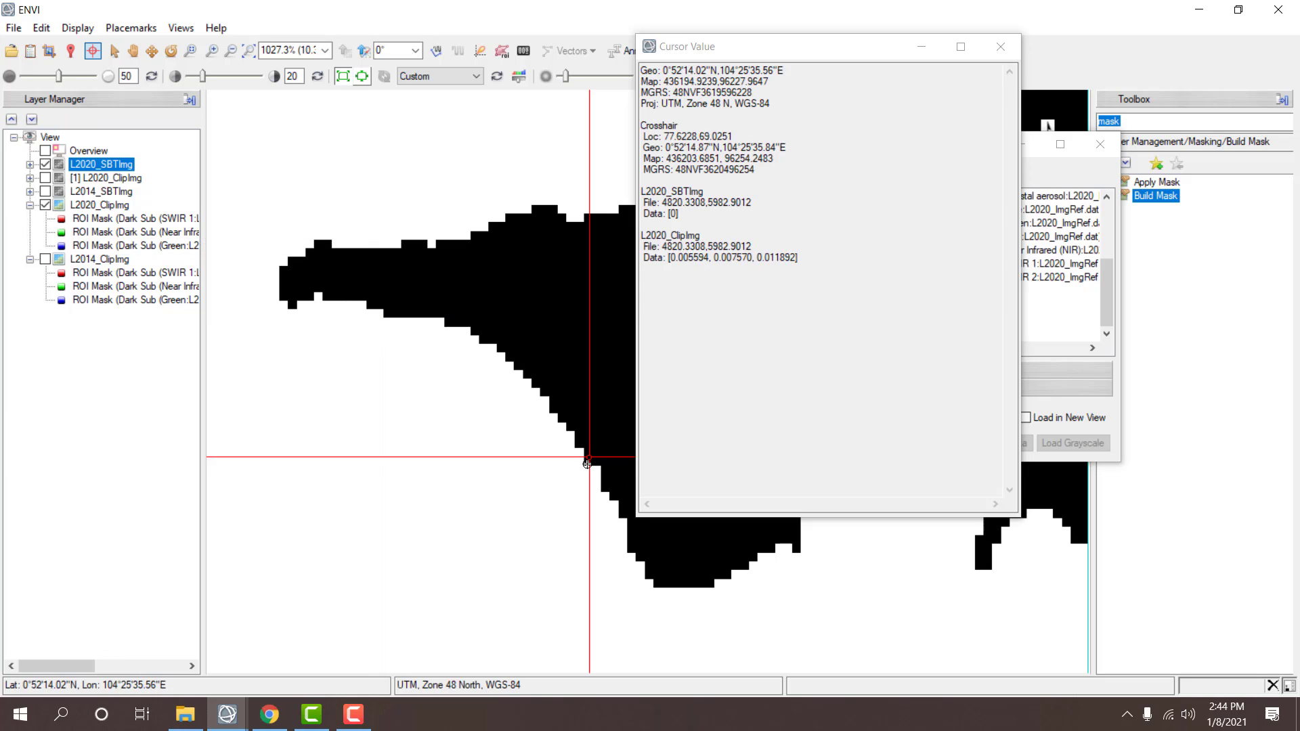
pyautogui.click(45, 164)
pyautogui.click(45, 165)
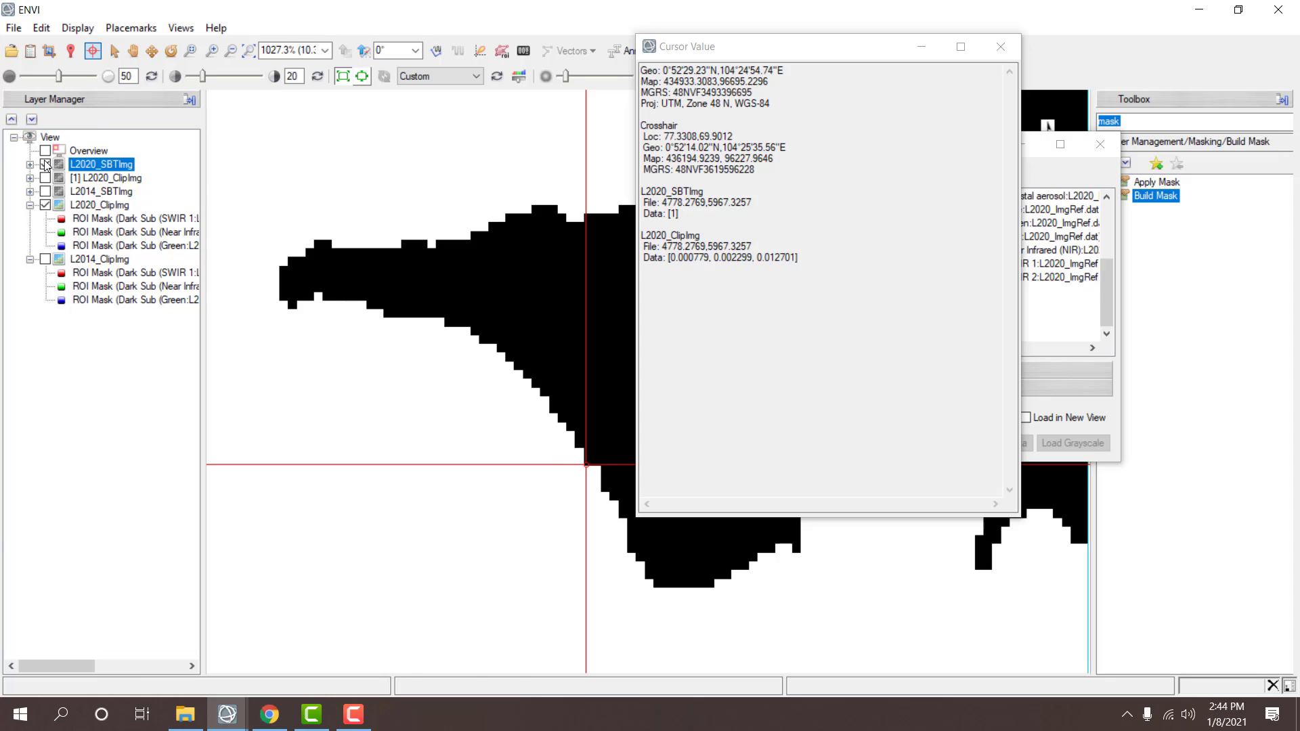
# - Remove the L2020_SBTImg mask file from the Data Manager
pyautogui.click(1067, 167)
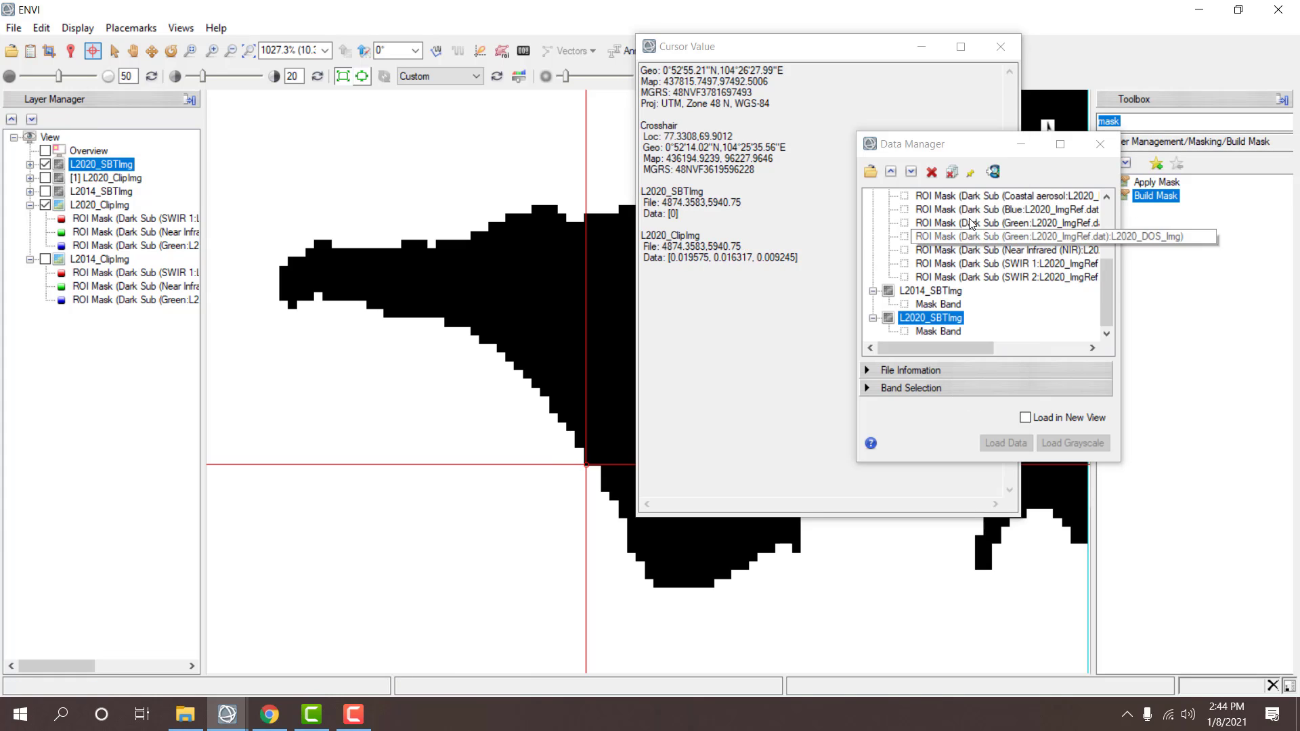
pyautogui.click(937, 173)
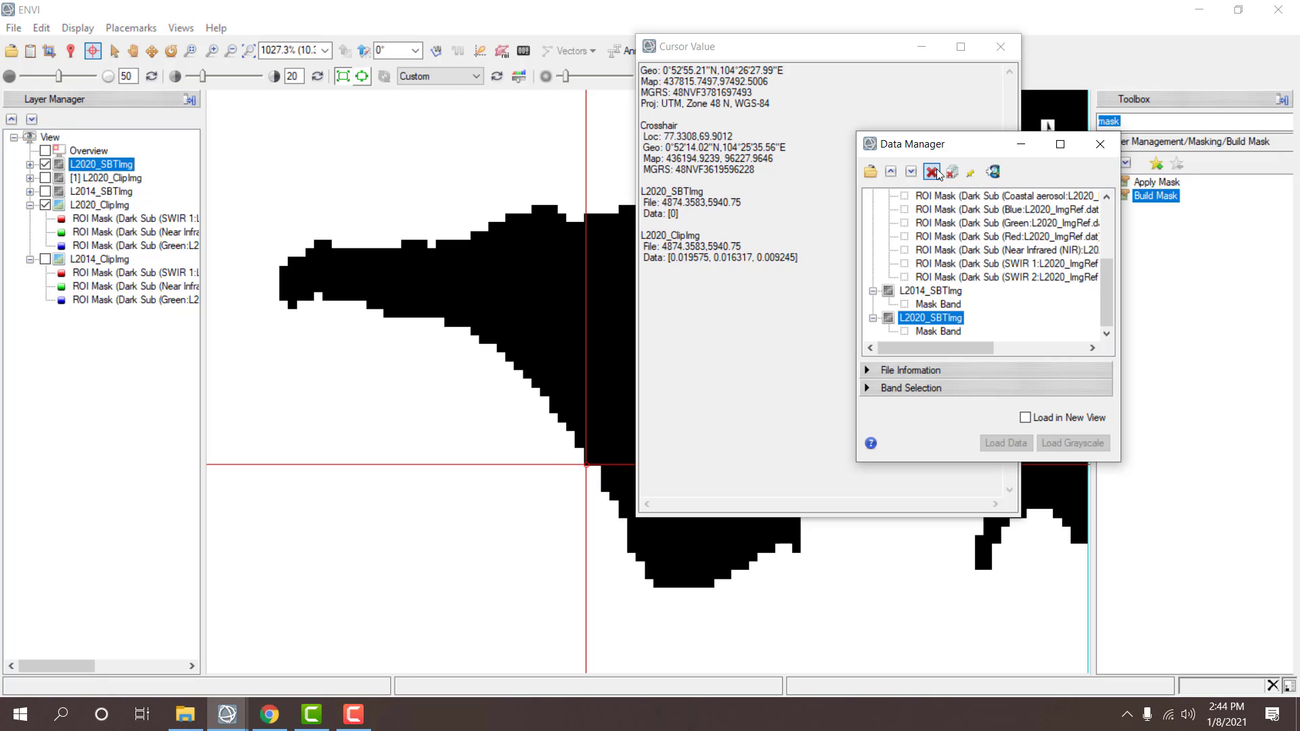
pyautogui.click(937, 172)
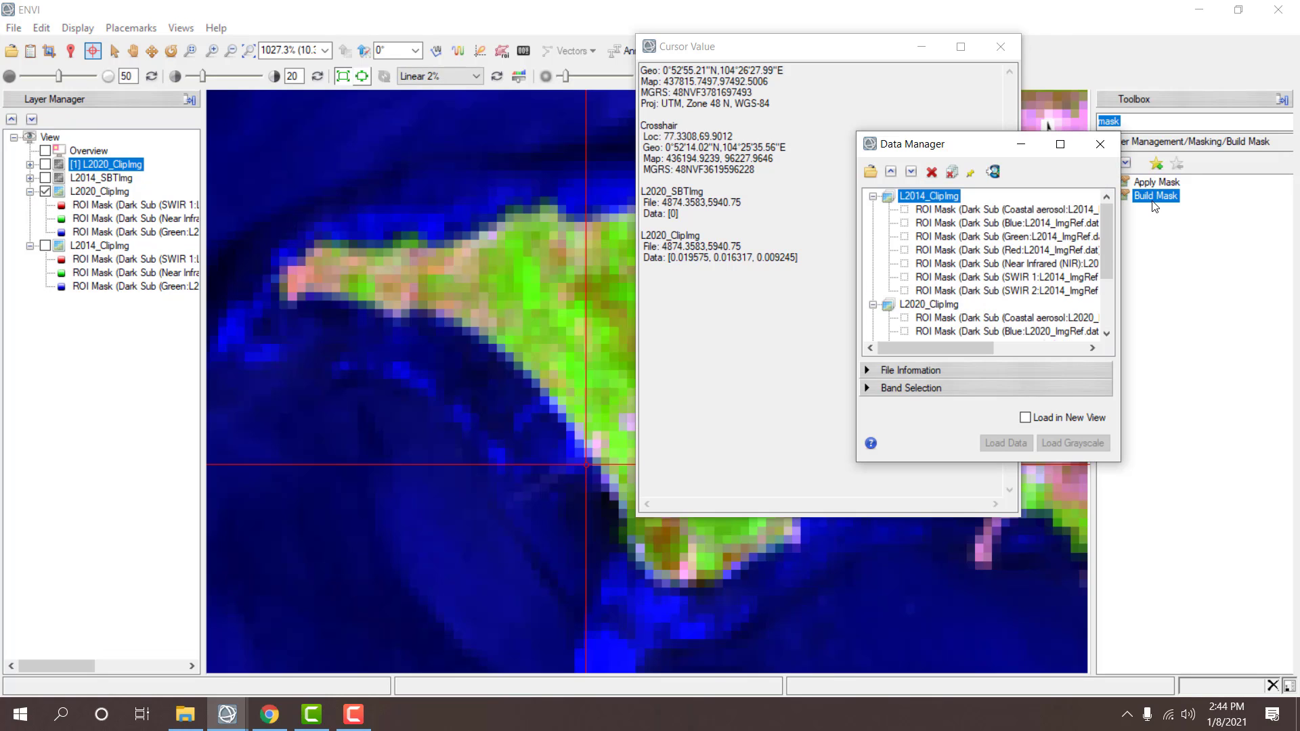
# - Start a new mask for L2020_ClipImg with selected areas "Off" and select the same image as the data range input
pyautogui.doubleClick(1155, 198)
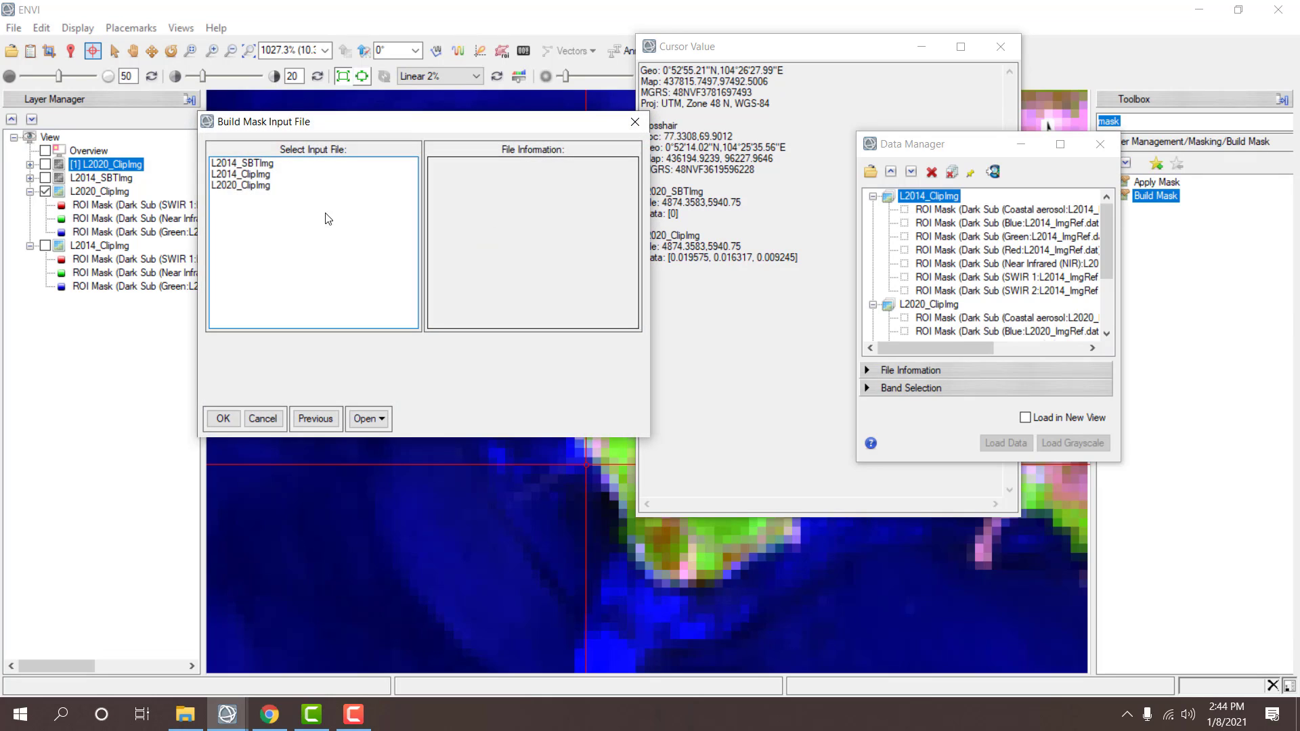
pyautogui.doubleClick(262, 188)
pyautogui.click(503, 292)
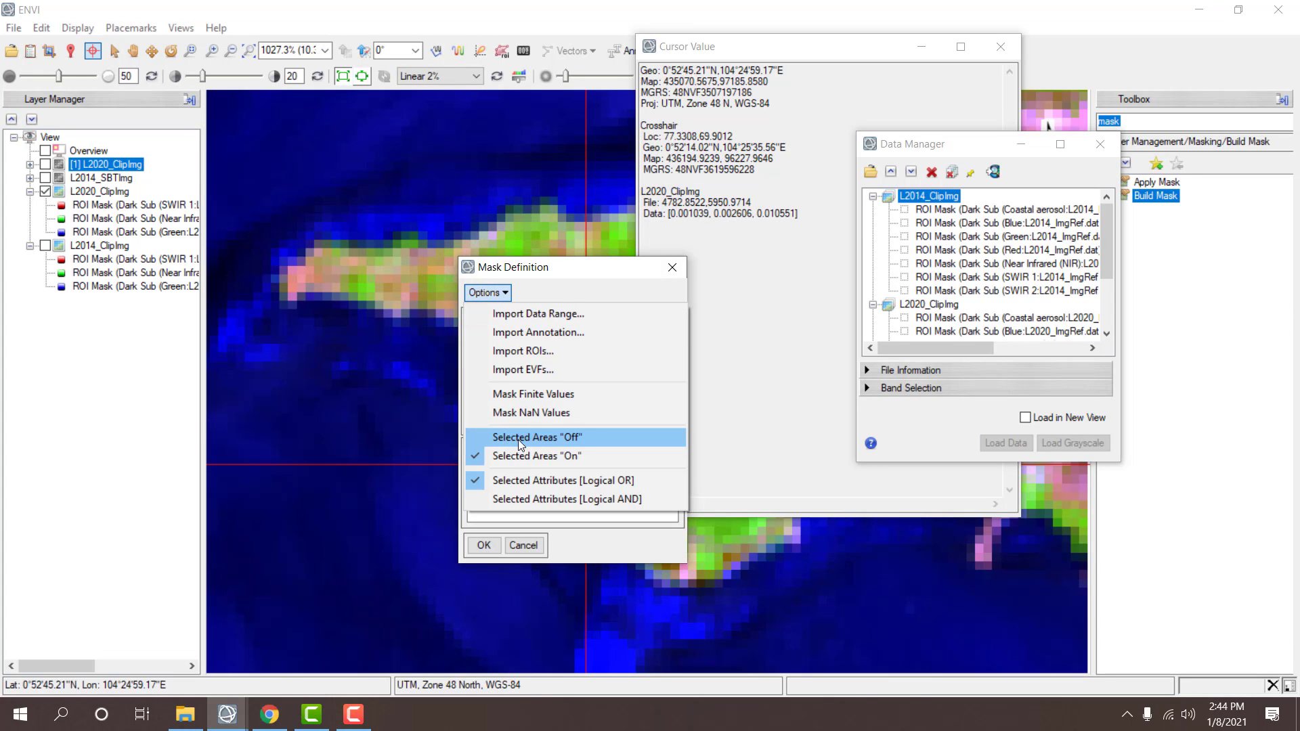
pyautogui.click(518, 438)
pyautogui.click(503, 292)
pyautogui.click(515, 314)
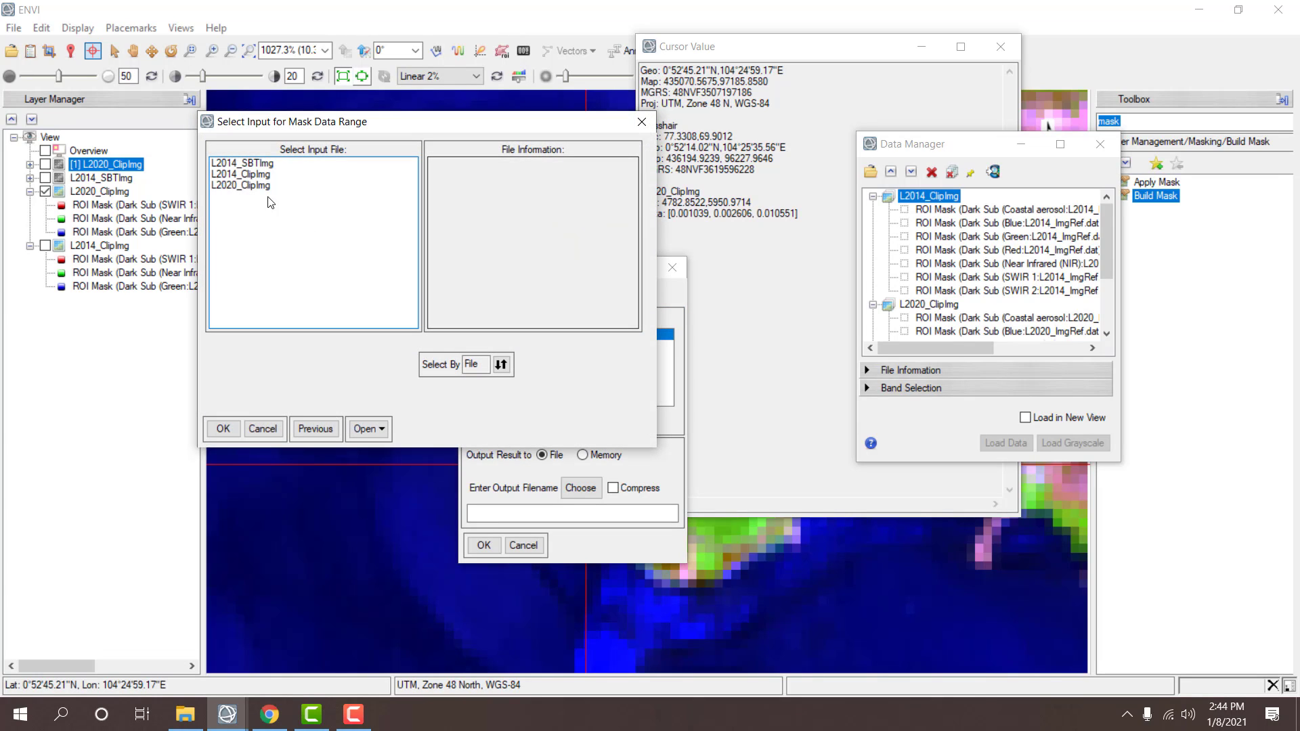
pyautogui.doubleClick(242, 185)
# - Set the mask's data minimum to 0.0037, leave the maximum empty and accept the range
pyautogui.moveTo(561, 352); pyautogui.dragTo(552, 350)
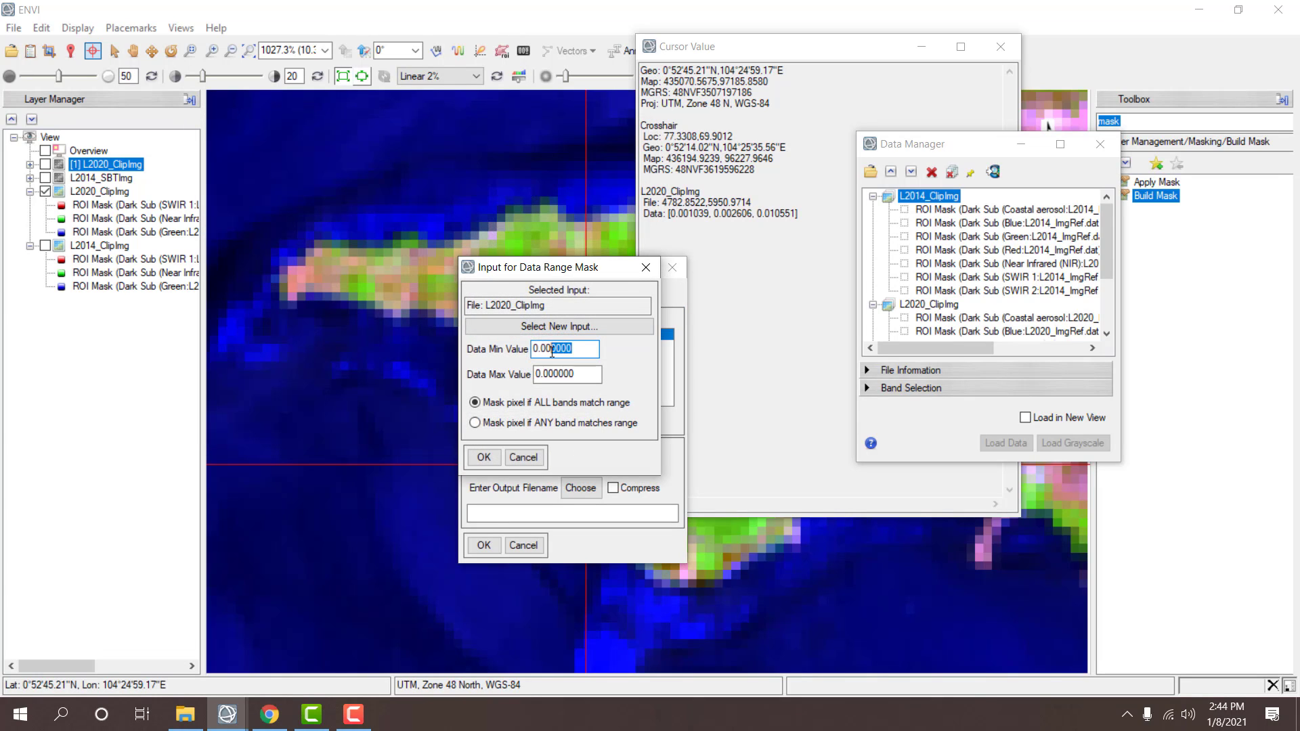
pyautogui.write('37')
pyautogui.moveTo(581, 374); pyautogui.dragTo(488, 377)
pyautogui.press('BackSpace')
pyautogui.click(484, 458)
# - Choose the existing L2020_SBTImg file in the Pre-Processing folder as output and build the mask, overwriting that file
pyautogui.click(579, 531)
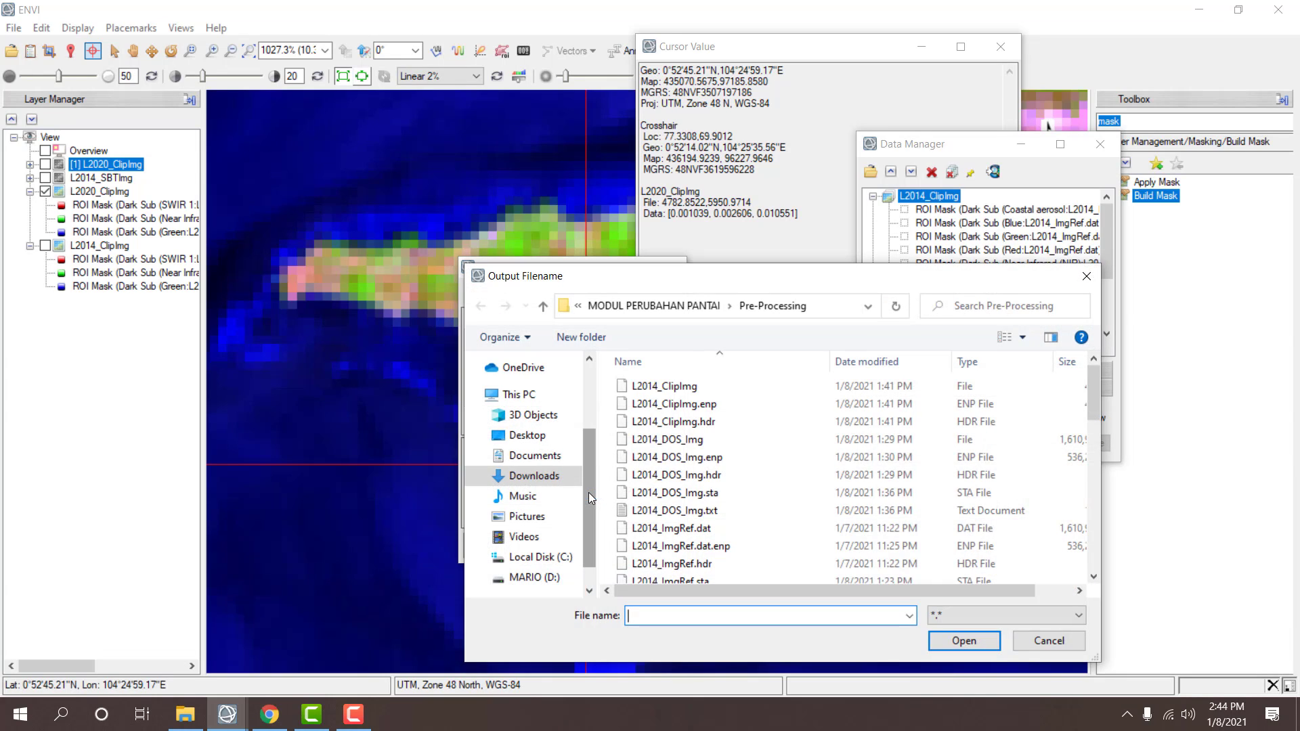
pyautogui.scroll(-7, 684, 427)
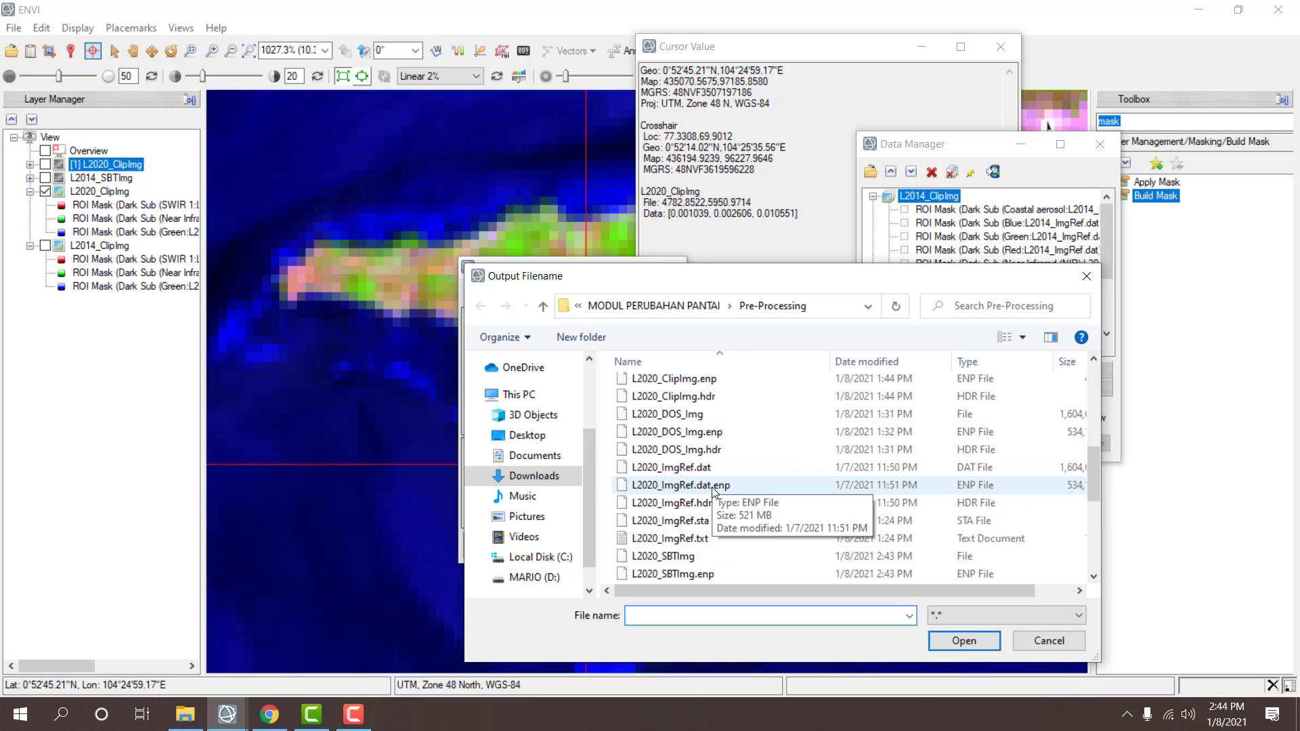
pyautogui.scroll(-1, 708, 505)
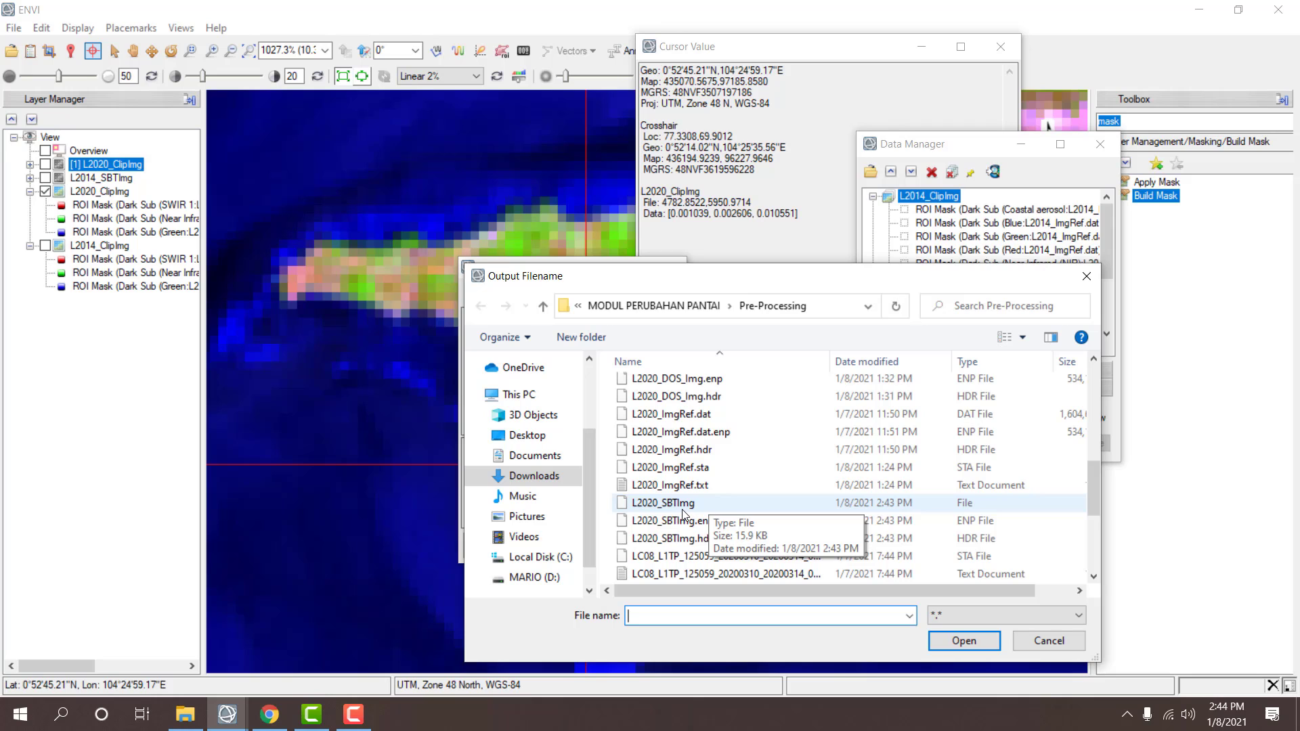
pyautogui.doubleClick(682, 510)
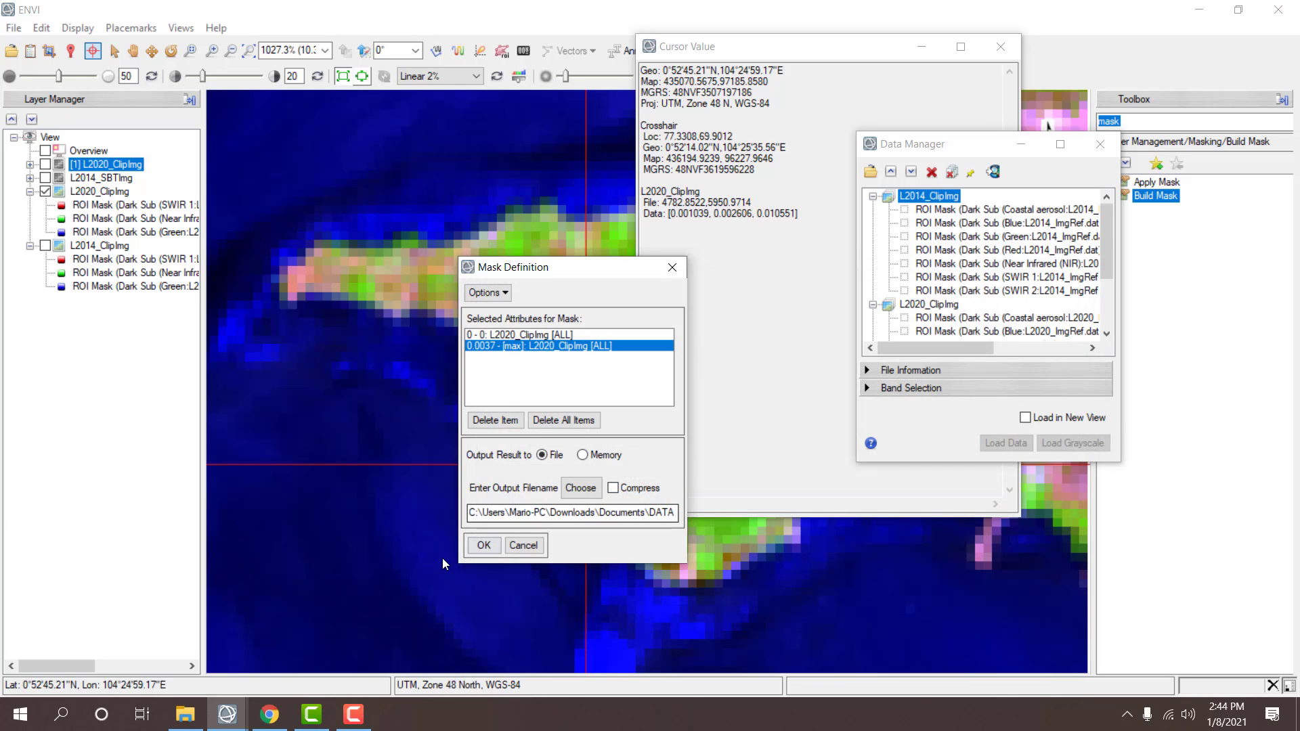
pyautogui.click(485, 546)
pyautogui.click(689, 442)
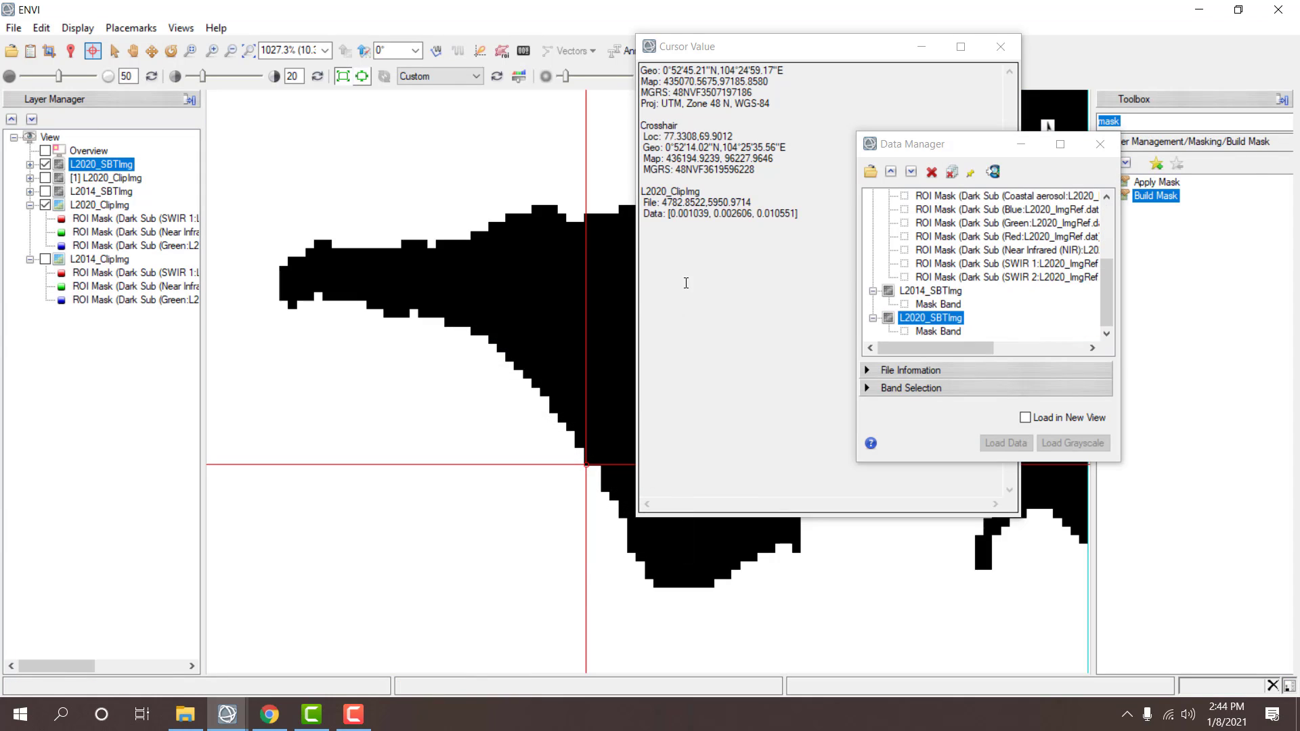
# - Compare the rebuilt L2020_SBTImg mask with the 2020 composite's coastline by toggling the mask layer's visibility, leaving it hidden
pyautogui.click(46, 165)
pyautogui.click(45, 165)
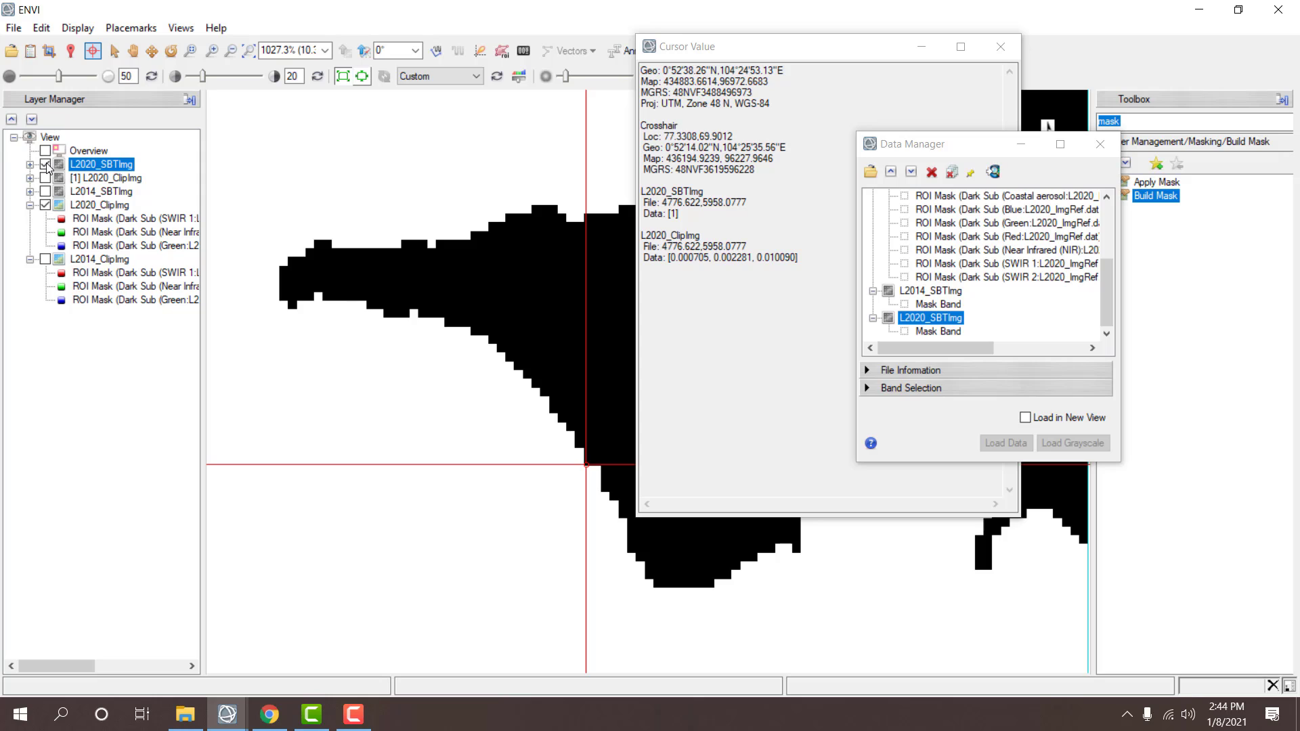
pyautogui.click(46, 164)
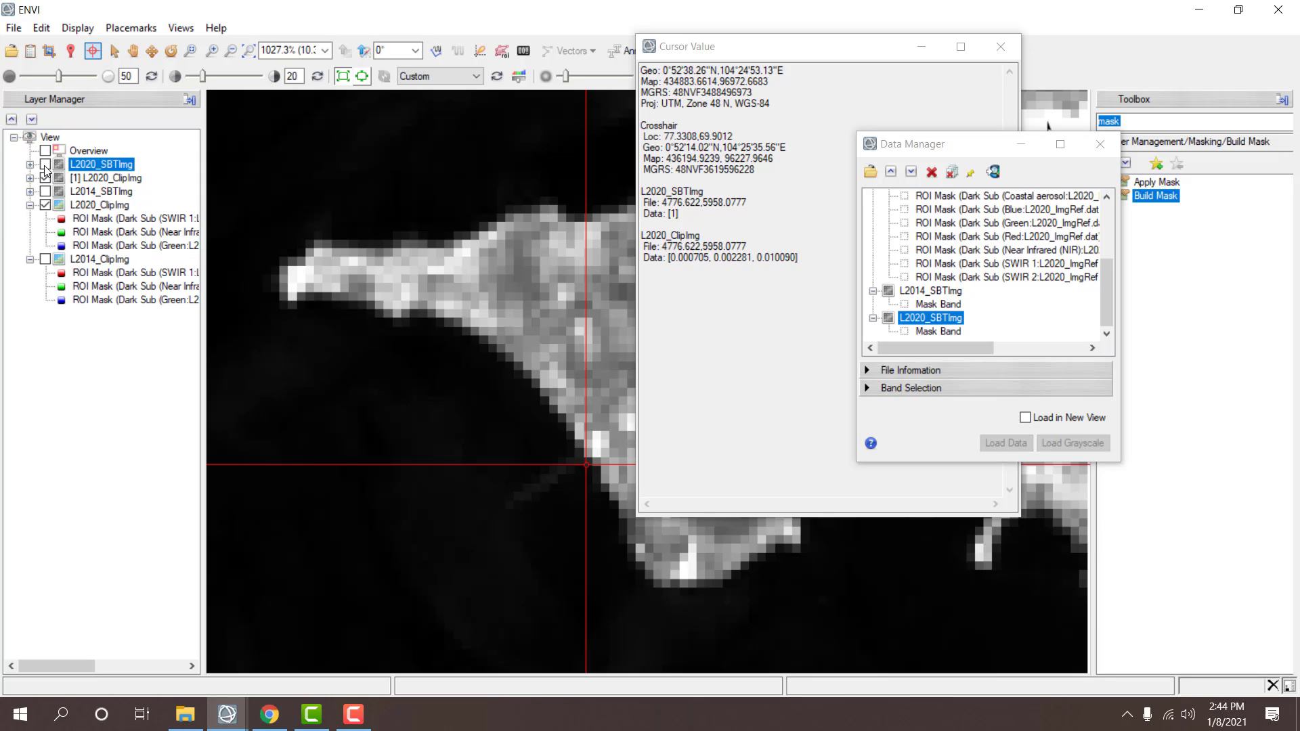
pyautogui.click(45, 164)
pyautogui.click(46, 164)
pyautogui.click(46, 164)
pyautogui.click(46, 165)
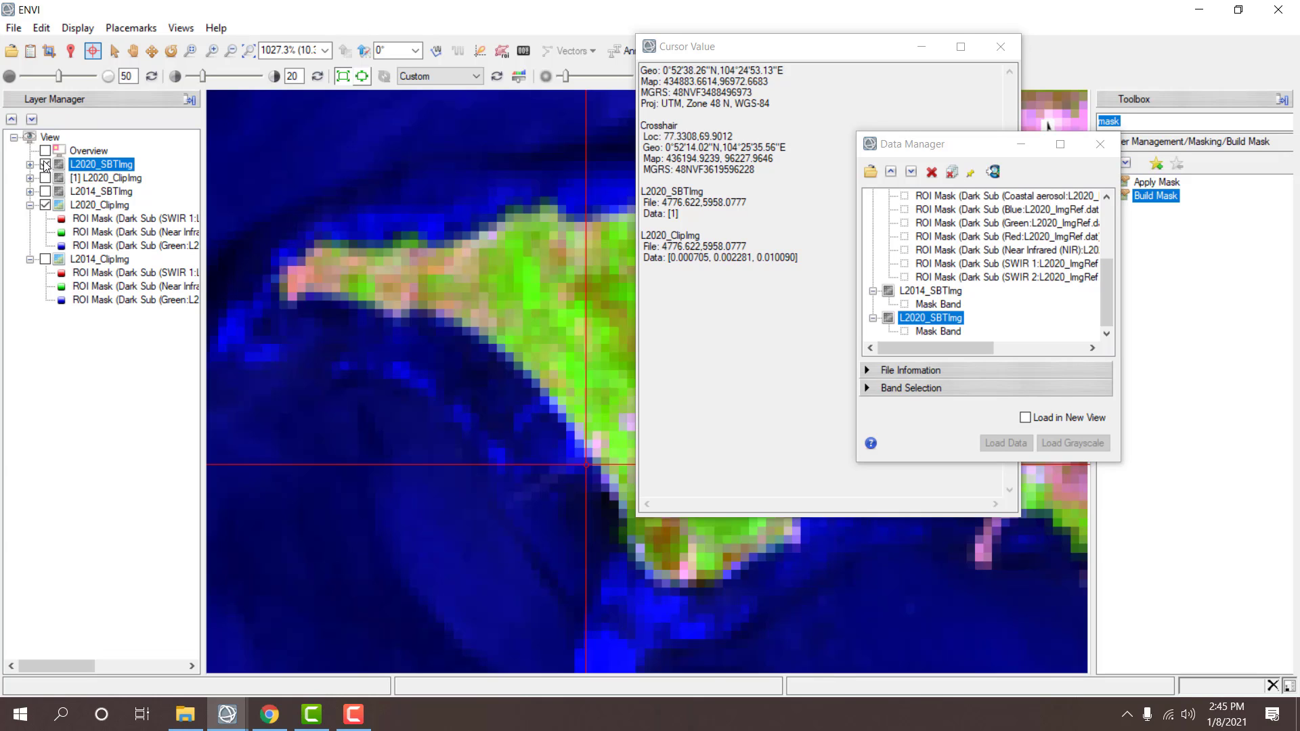
pyautogui.click(45, 165)
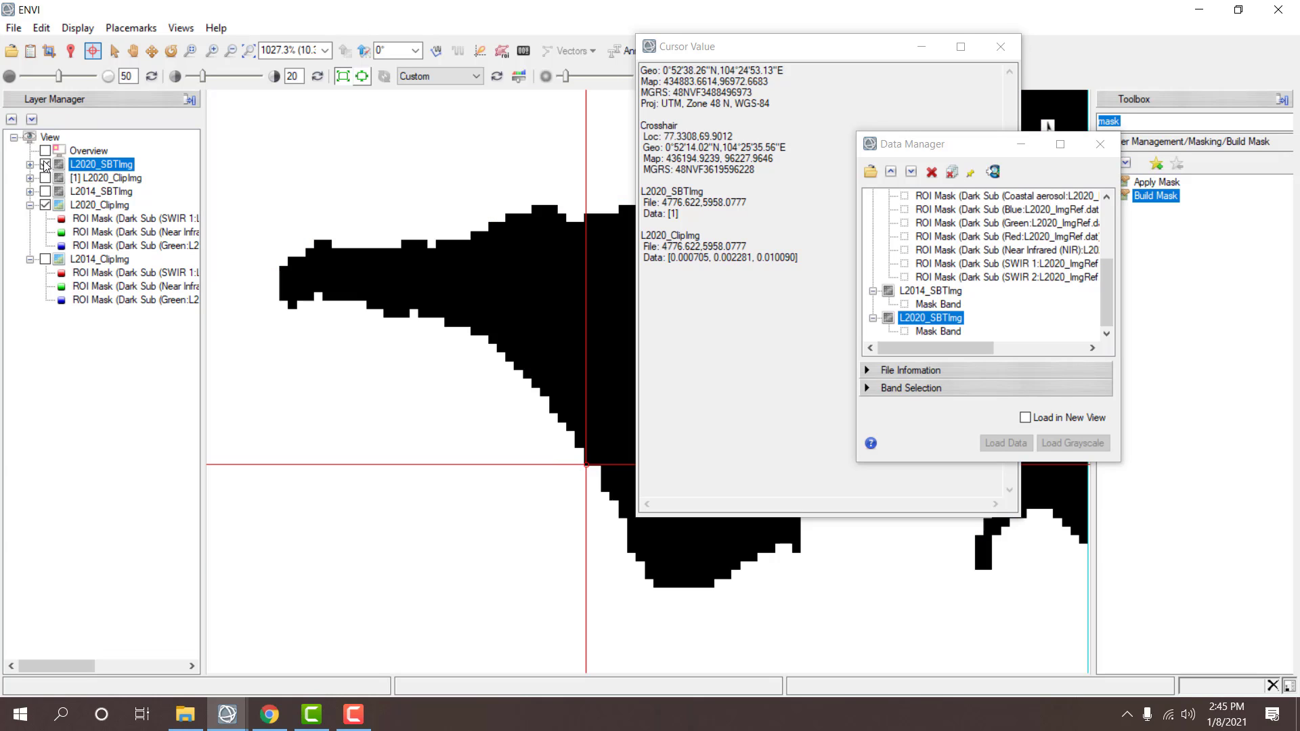
pyautogui.click(45, 165)
pyautogui.click(45, 165)
pyautogui.click(45, 165)
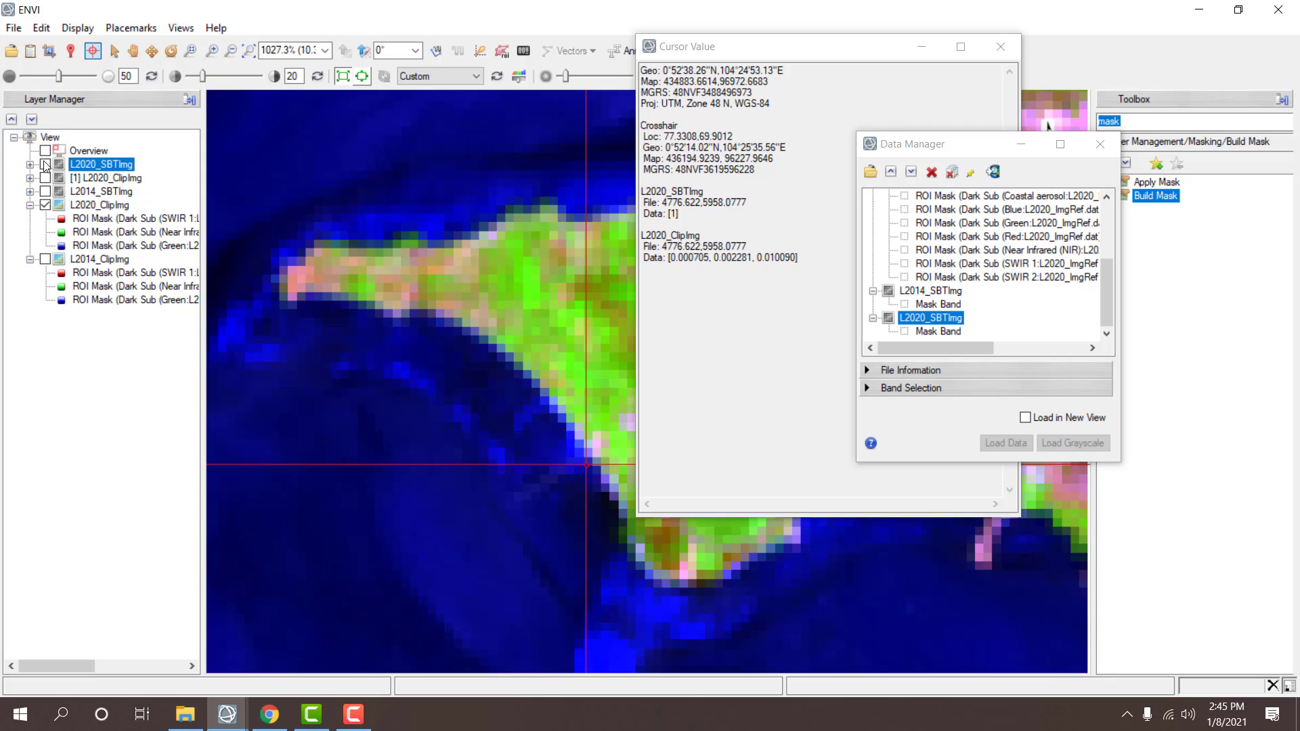
pyautogui.click(46, 164)
pyautogui.click(45, 164)
pyautogui.click(46, 165)
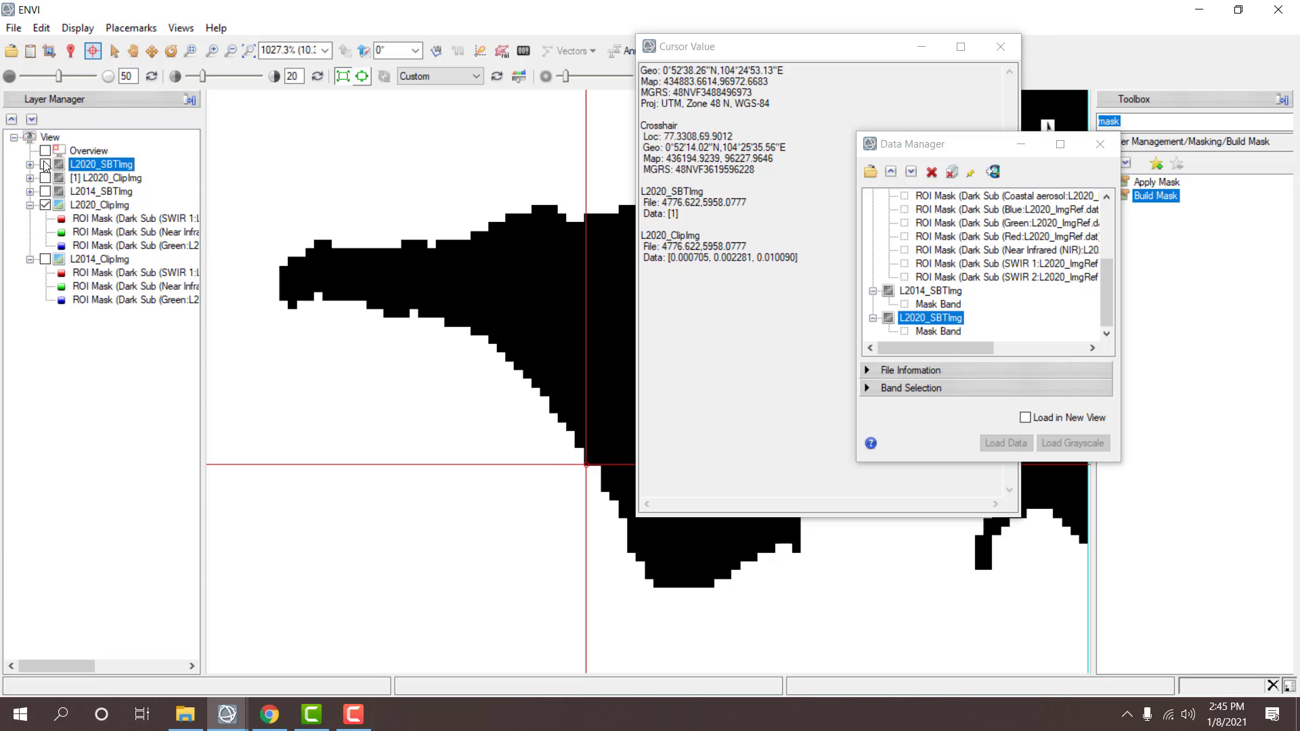
pyautogui.click(45, 165)
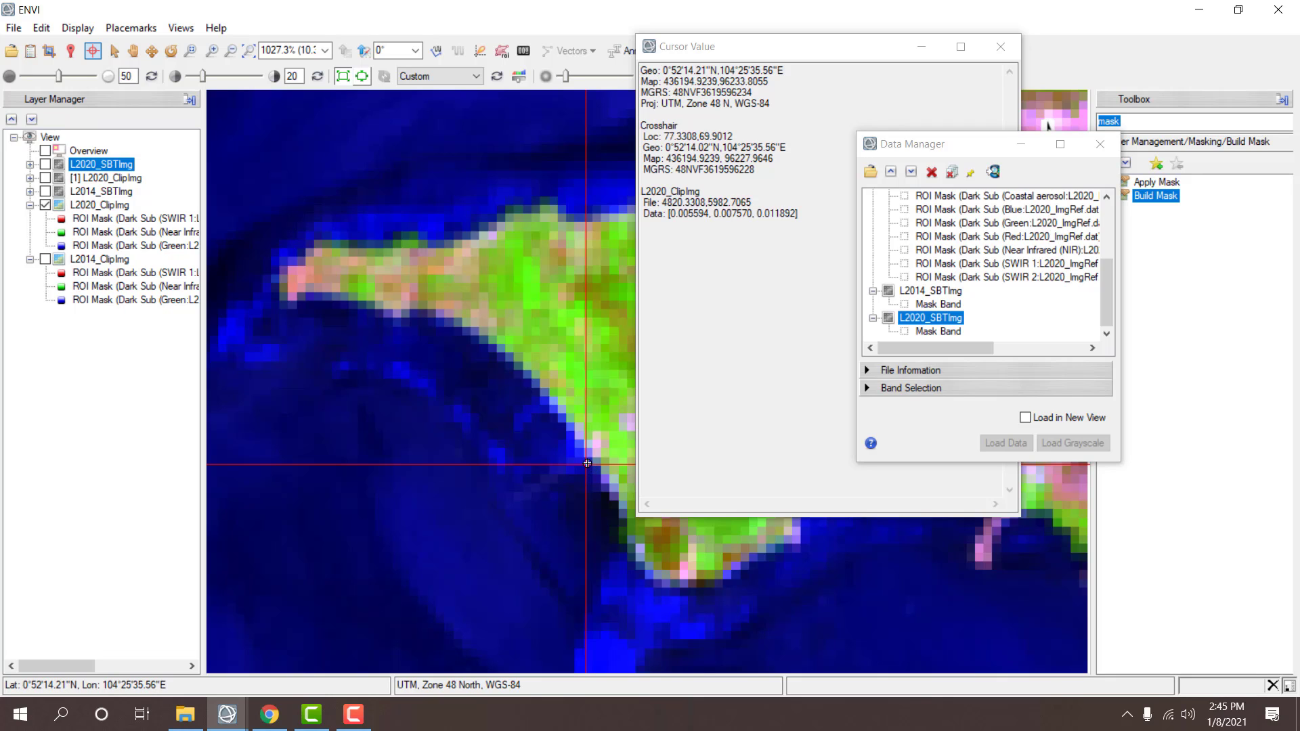
# - Show the single-band [1] L2020_ClipImg layer and place the crosshair on a coastline pixel to read its SWIR 1 value
pyautogui.click(45, 178)
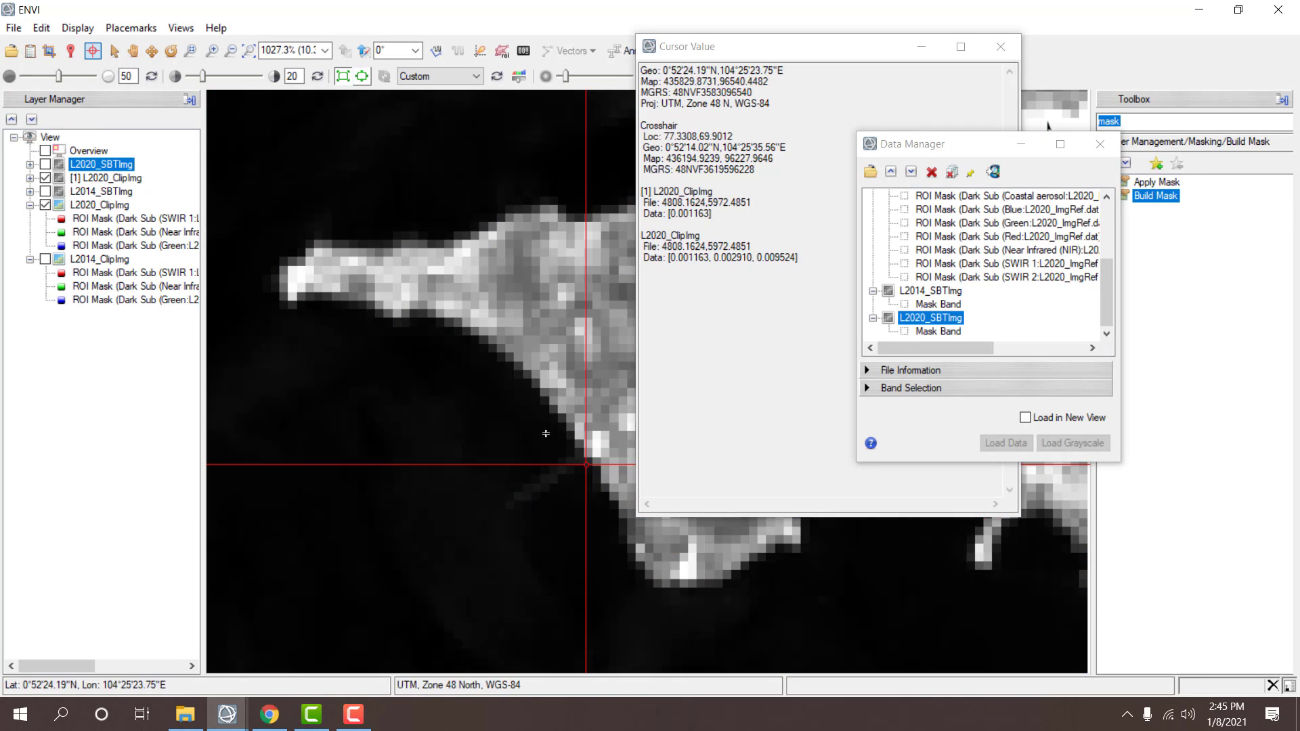
pyautogui.click(587, 462)
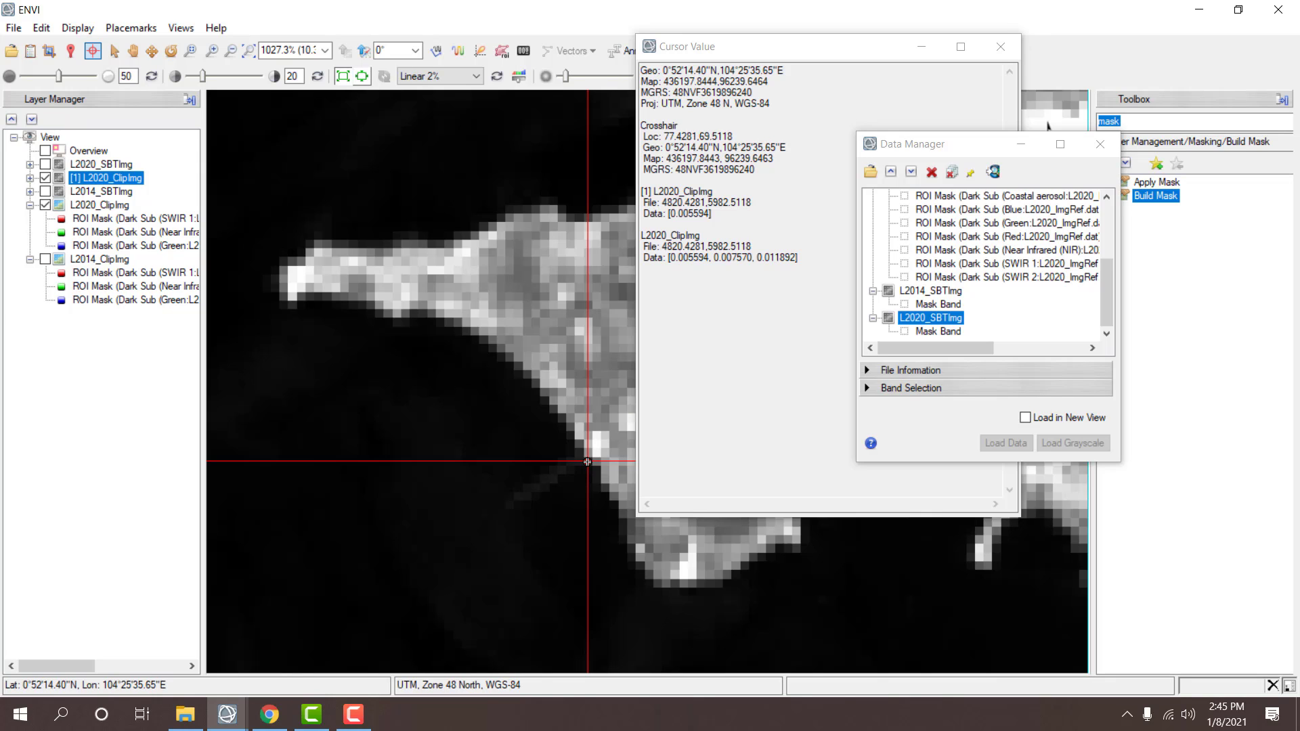
pyautogui.click(46, 178)
pyautogui.click(46, 178)
pyautogui.click(46, 165)
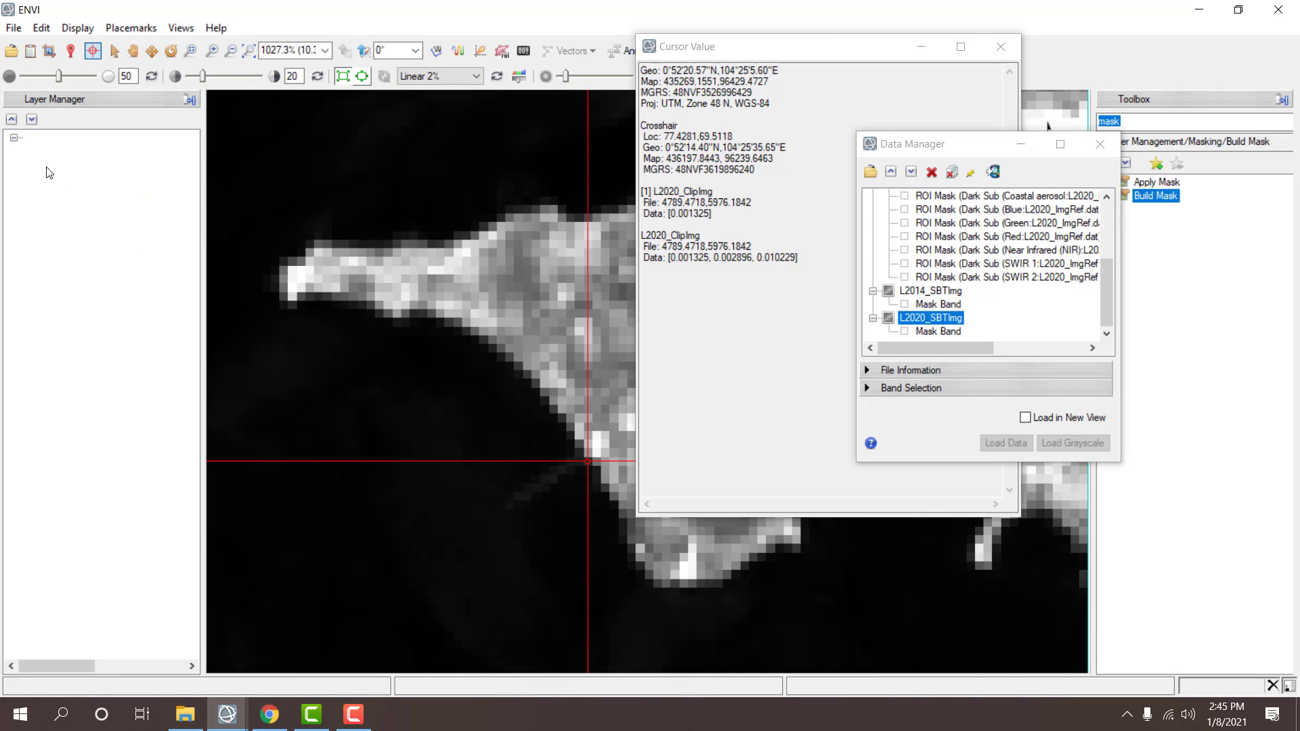
pyautogui.click(45, 164)
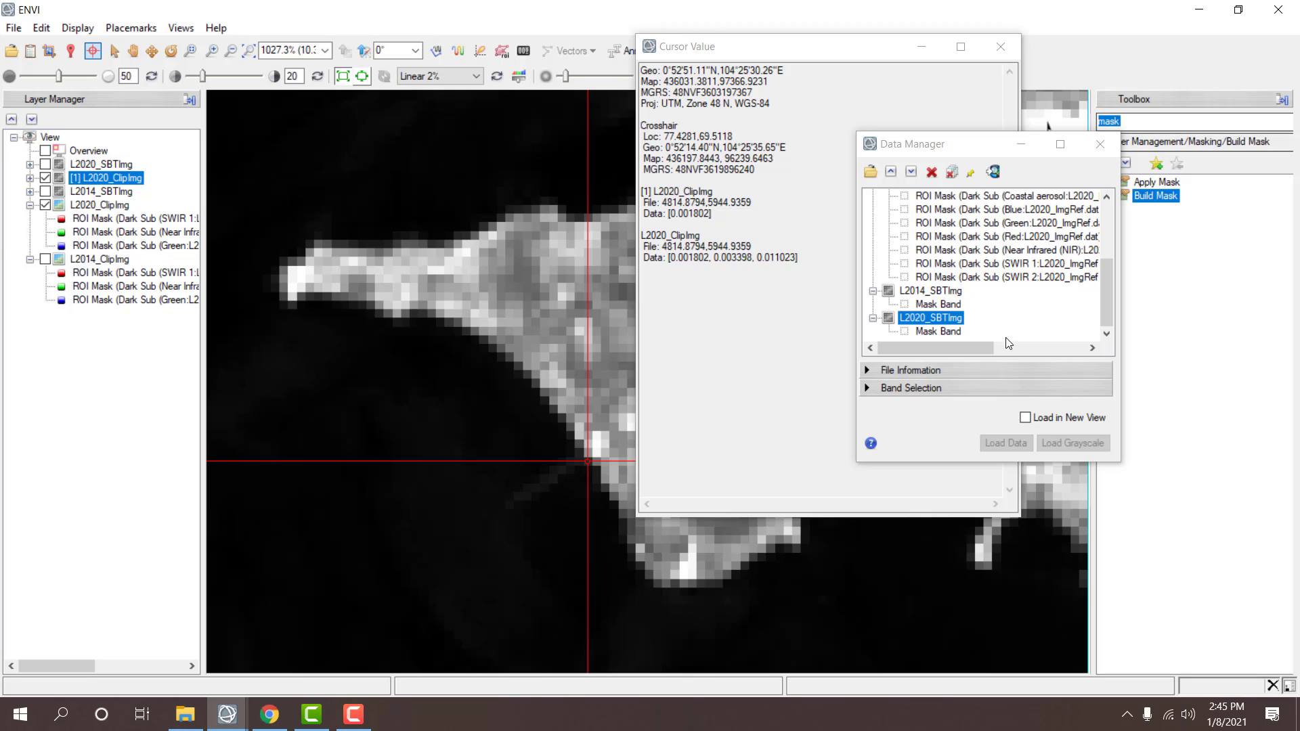
# - Remove L2020_SBTImg from the Data Manager and start a new L2020_ClipImg mask with selected areas "Off"
pyautogui.click(932, 172)
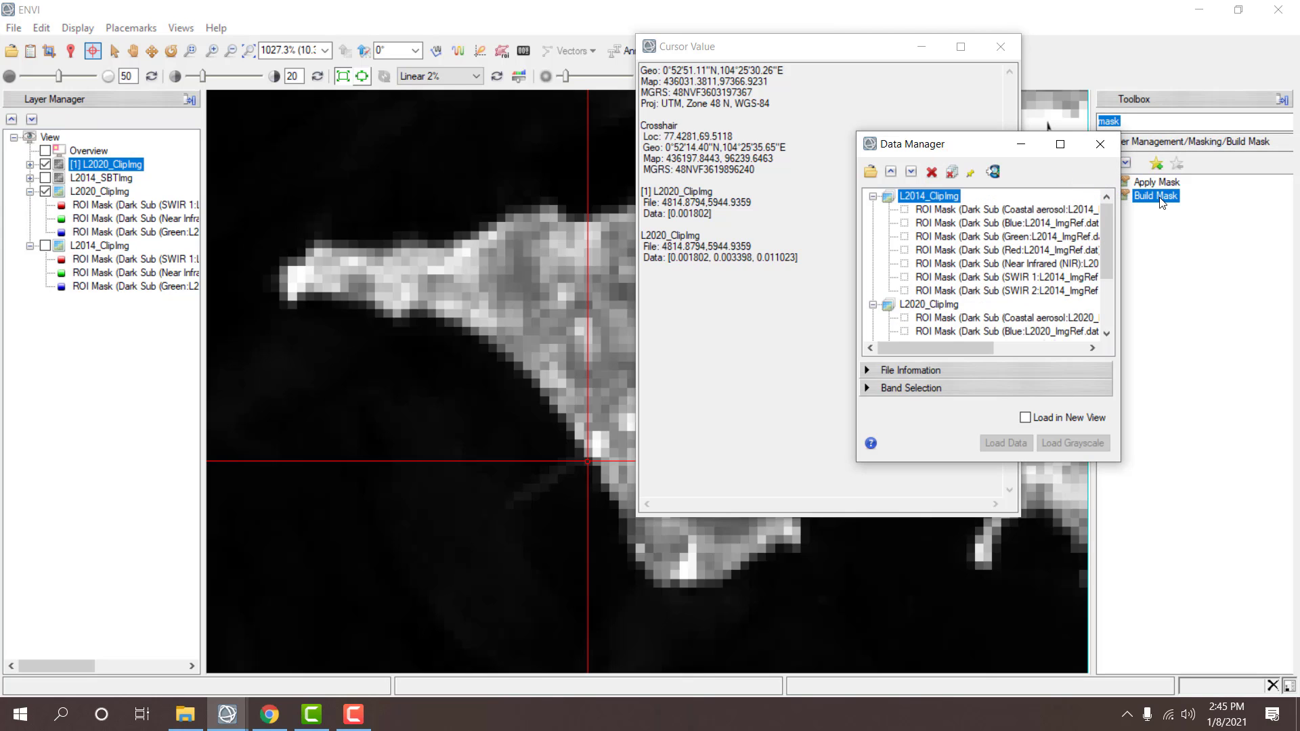
pyautogui.doubleClick(1160, 198)
pyautogui.click(238, 187)
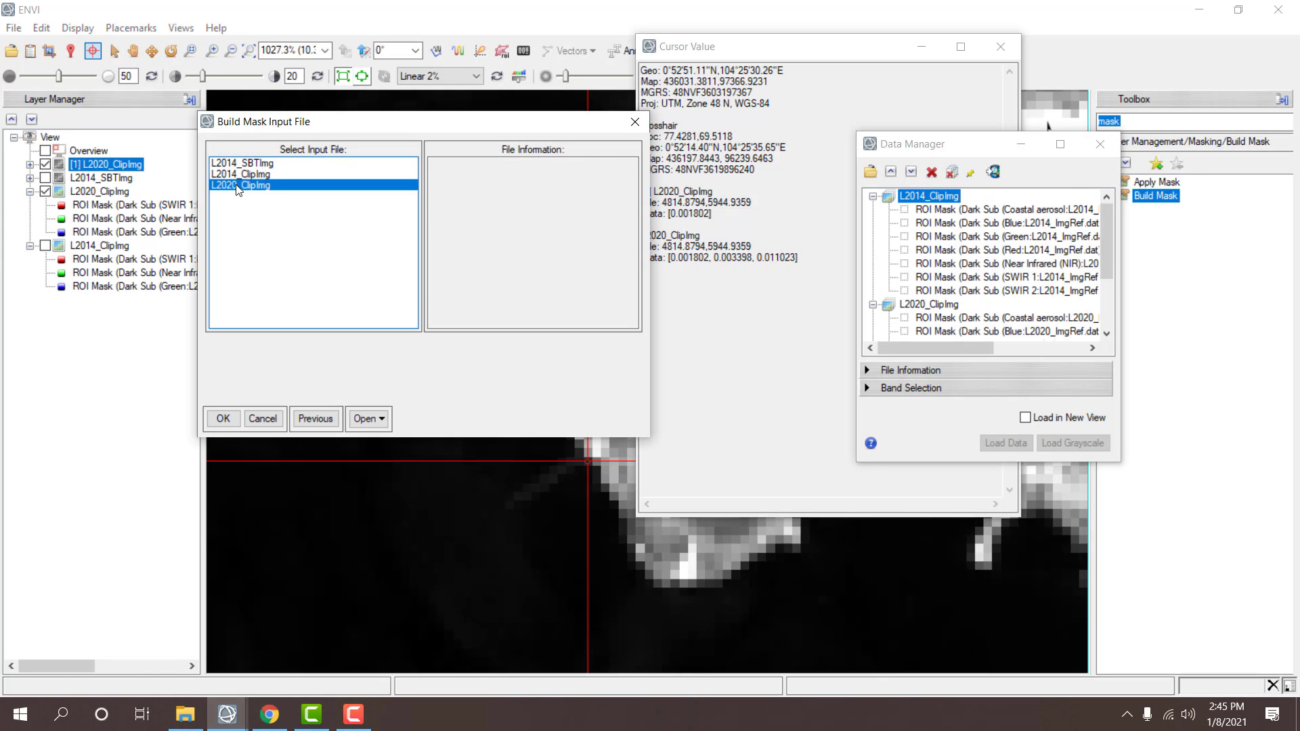
pyautogui.doubleClick(238, 186)
pyautogui.click(487, 292)
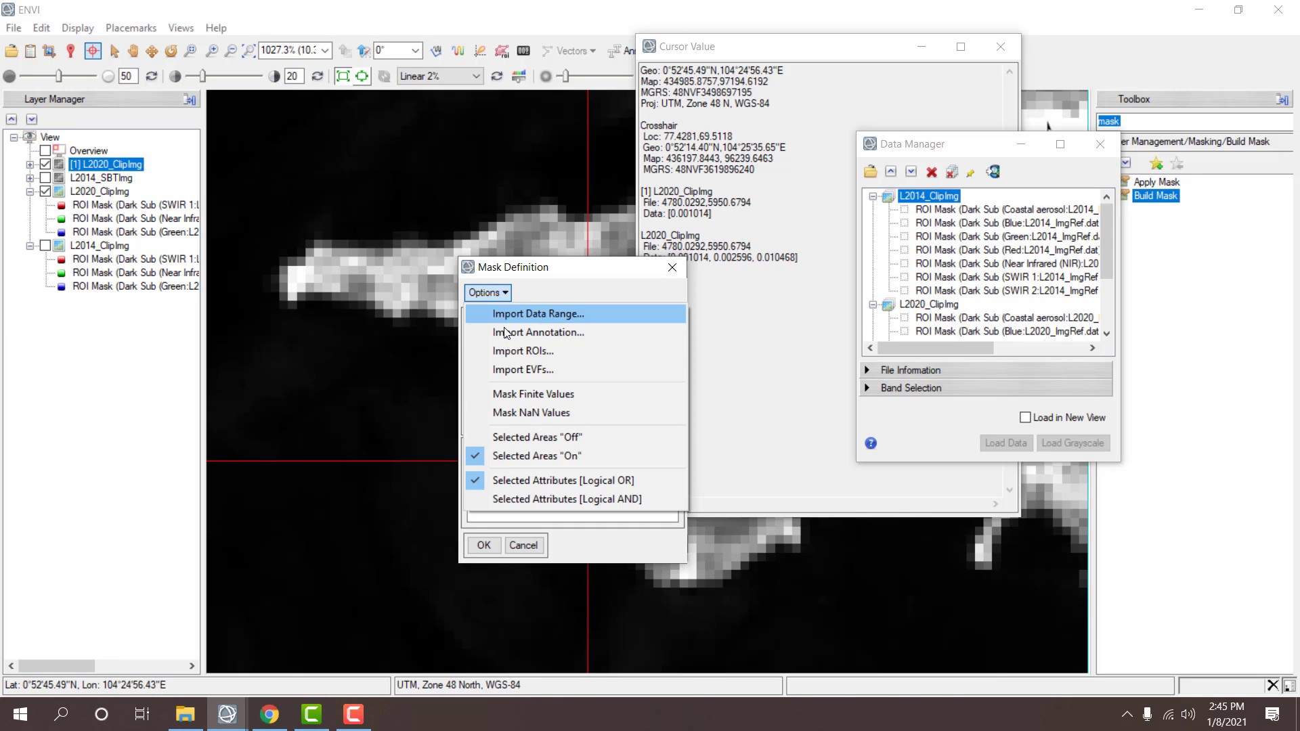
pyautogui.click(513, 435)
# - Import a data range from L2020_ClipImg into the mask definition with a minimum of 0.005 and an empty maximum
pyautogui.click(497, 294)
pyautogui.click(506, 315)
pyautogui.click(277, 190)
pyautogui.doubleClick(276, 190)
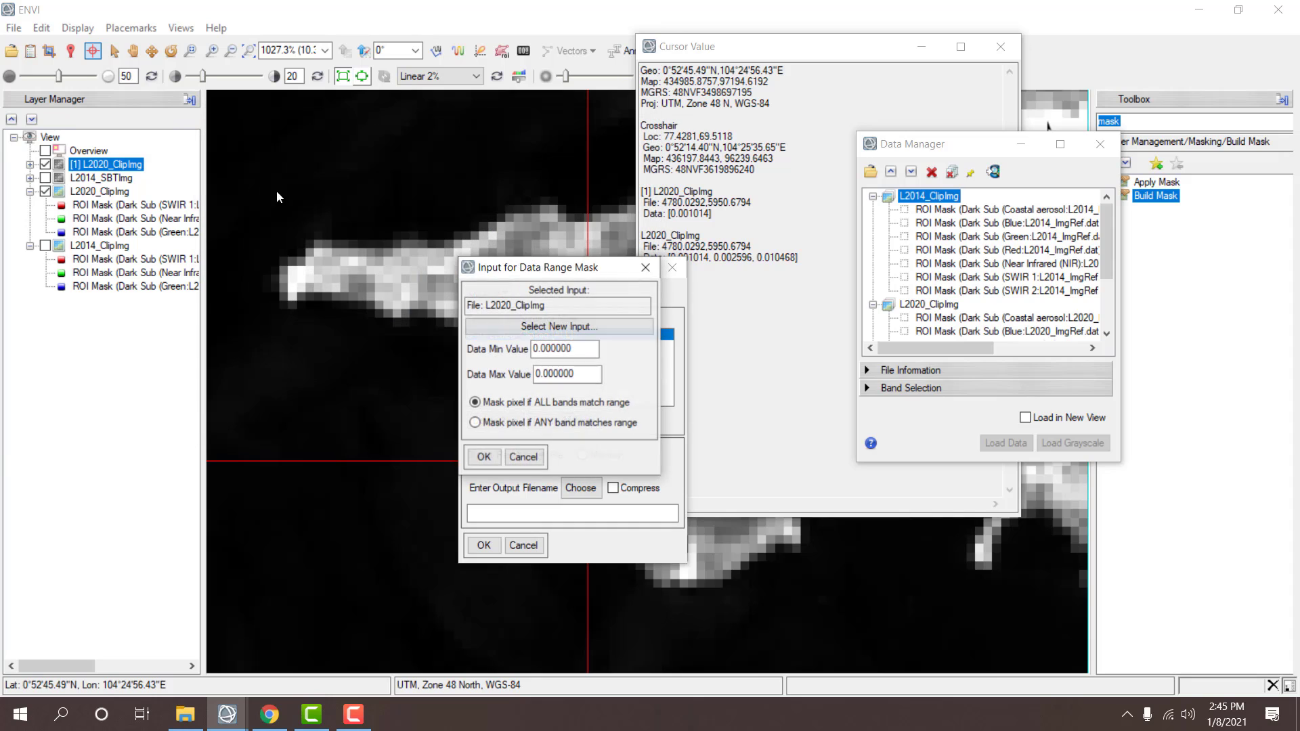
pyautogui.moveTo(552, 348); pyautogui.dragTo(573, 348)
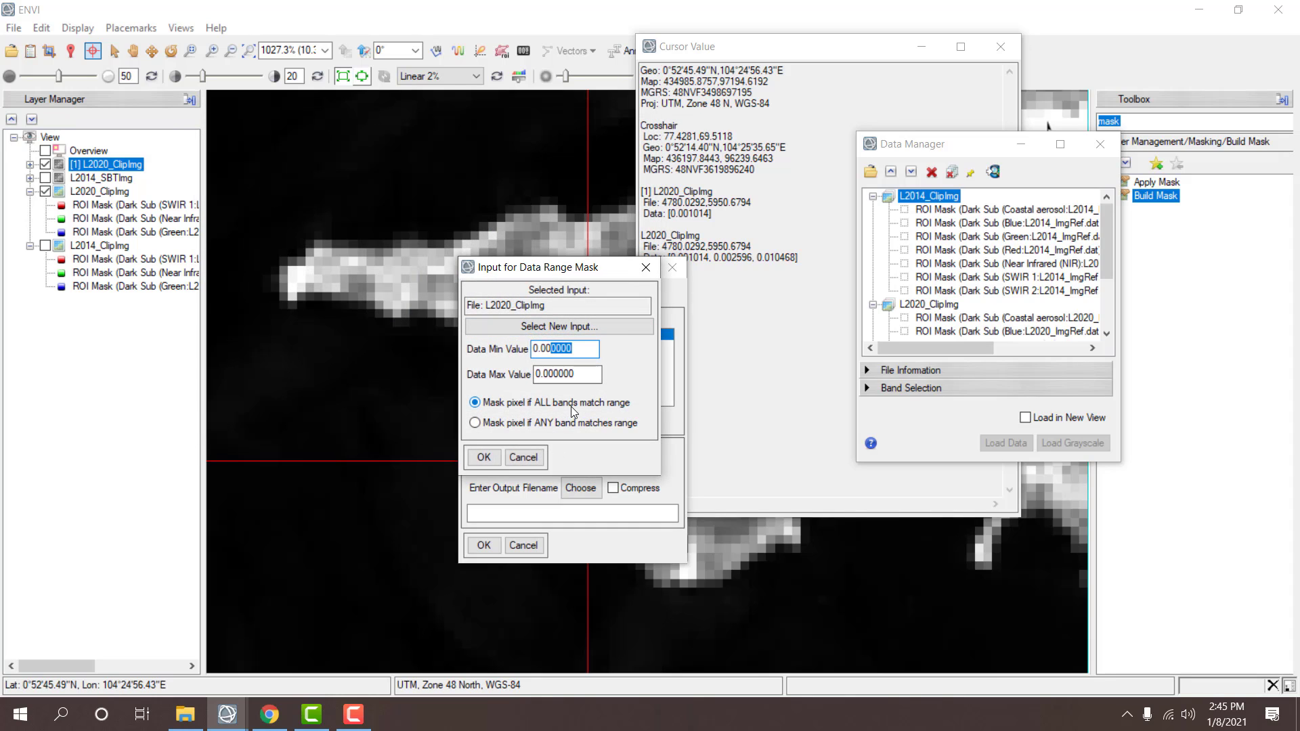
pyautogui.write('5')
pyautogui.press('Tab')
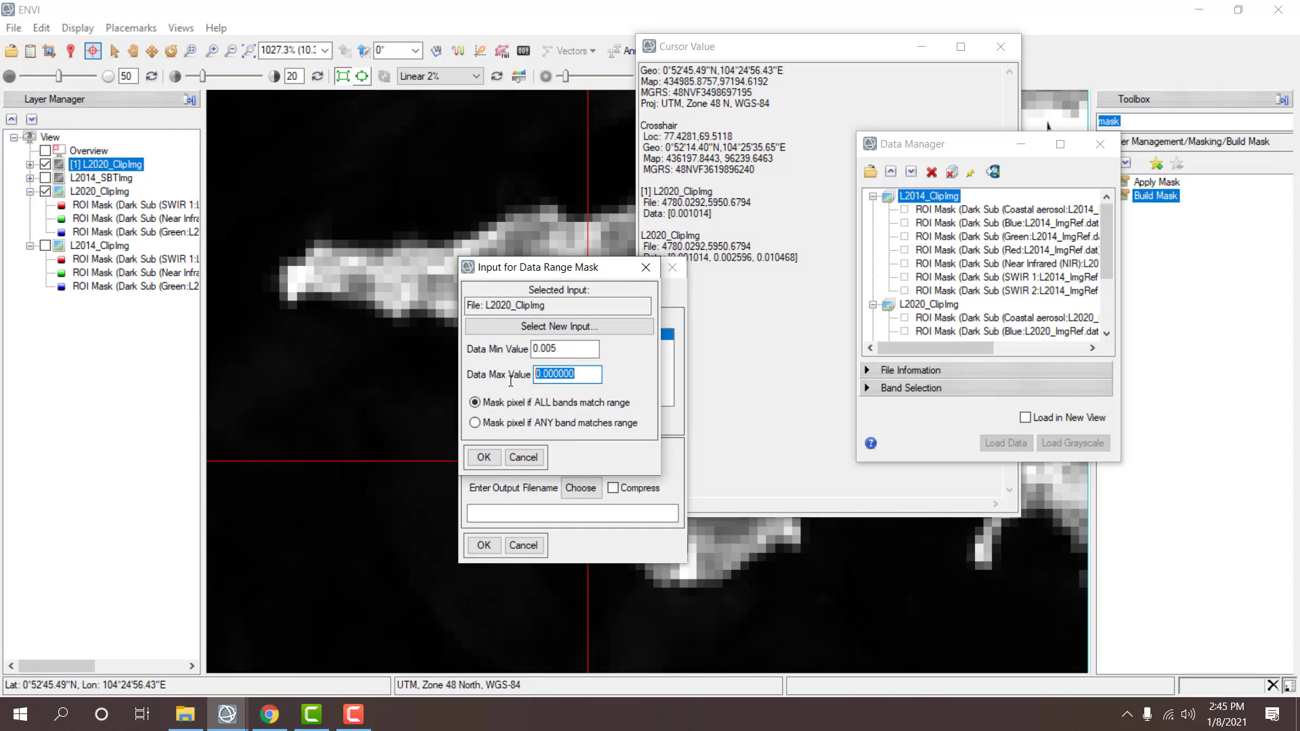
pyautogui.press('BackSpace')
pyautogui.click(485, 458)
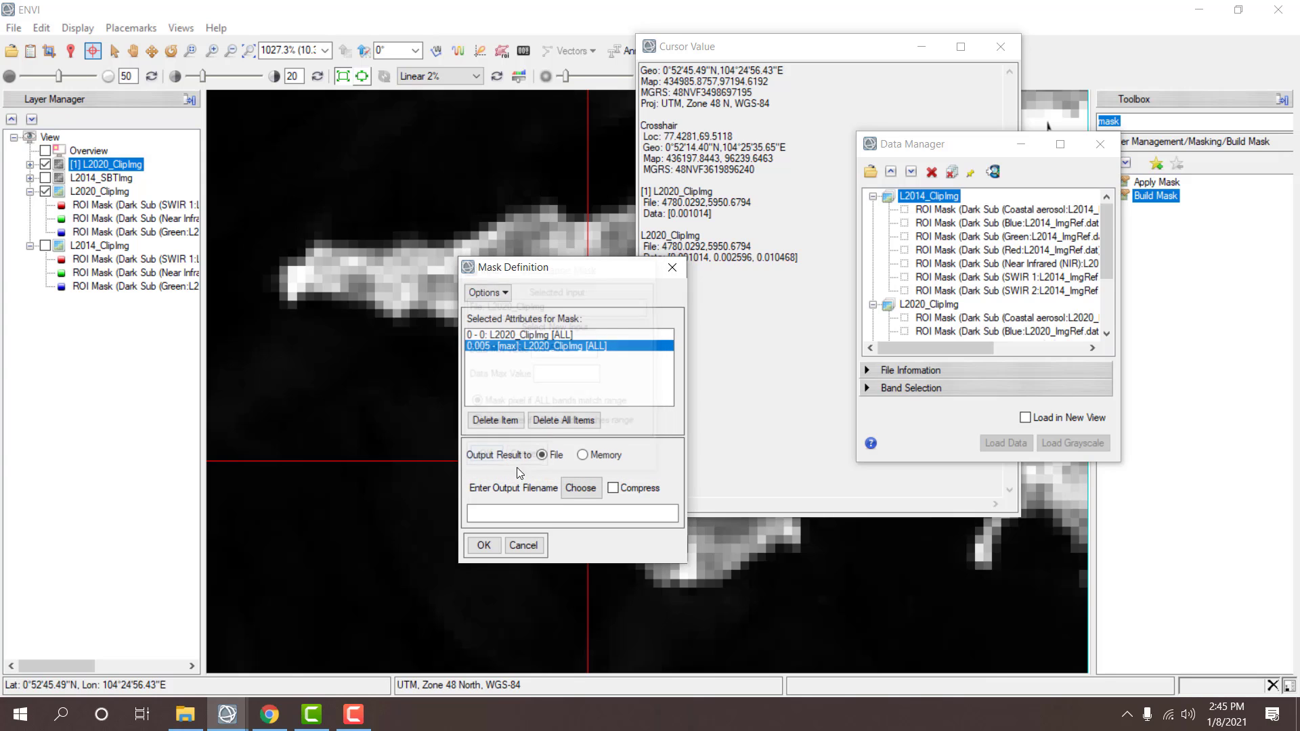
# - Overwrite L2020_SBTImg in the Pre-Processing folder with the mask based on the 0.005 threshold
pyautogui.click(581, 489)
pyautogui.scroll(-7, 675, 400)
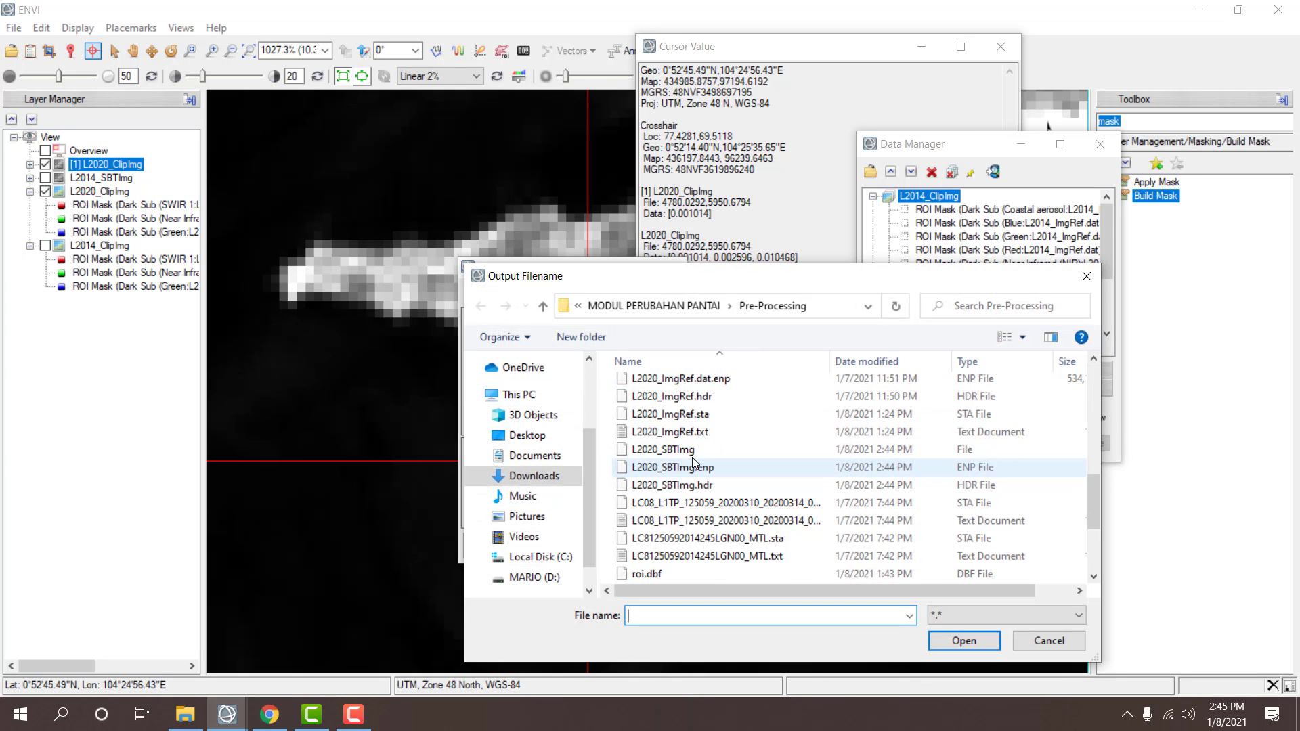
pyautogui.doubleClick(689, 447)
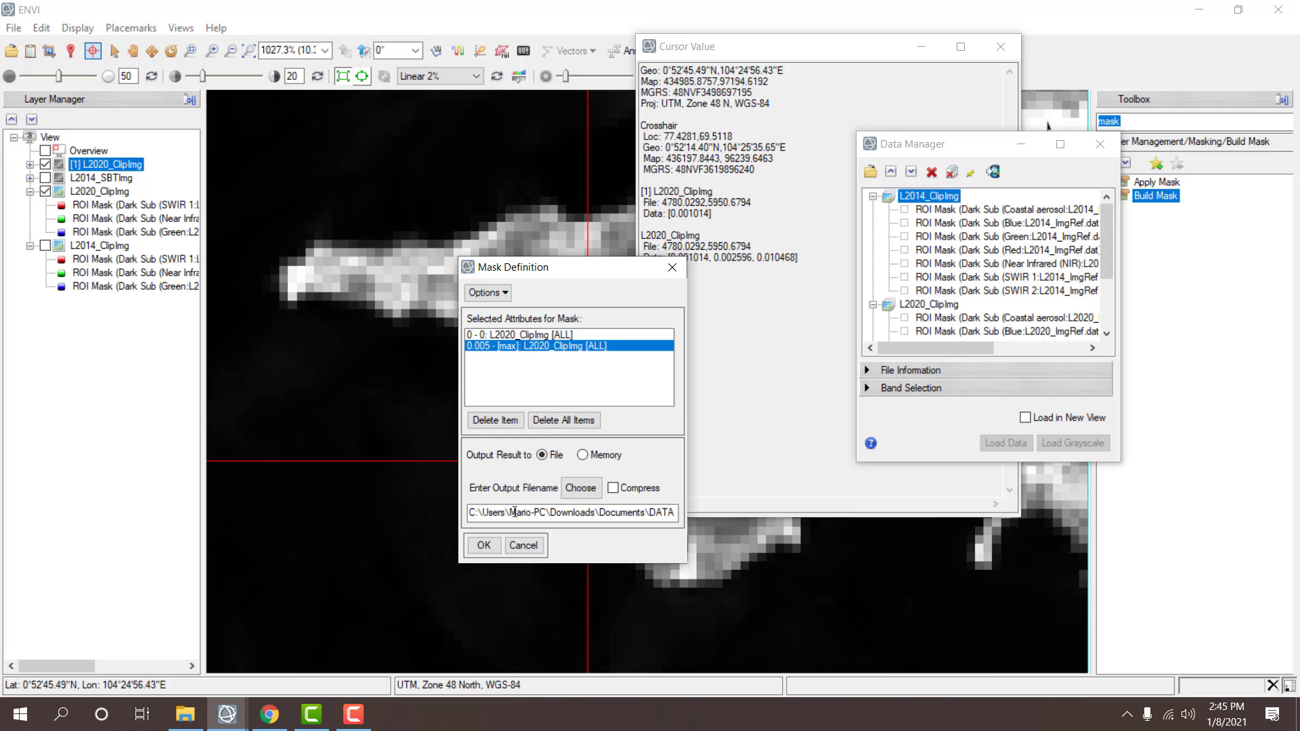
pyautogui.click(484, 545)
pyautogui.click(711, 438)
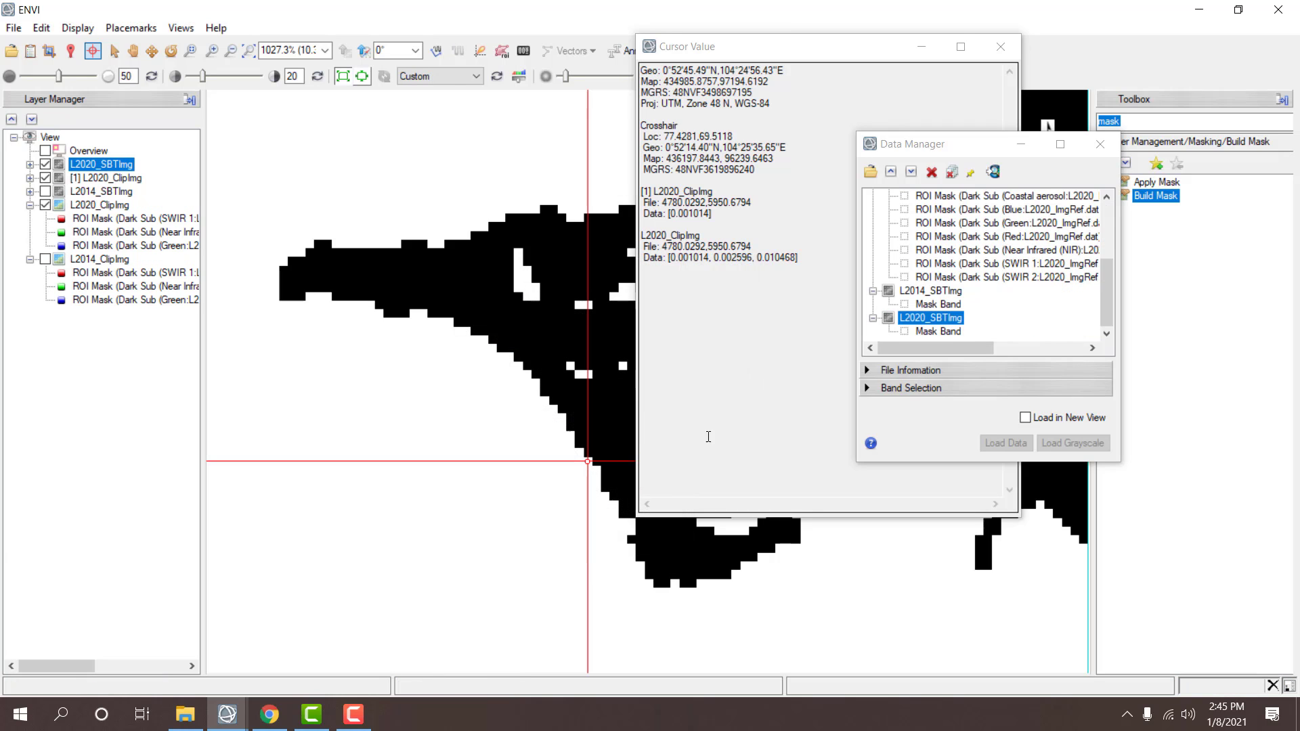
# - Check the 0.005-threshold mask for gaps within the land area by toggling L2020_SBTImg over the 2020 composite
pyautogui.scroll(-2, 310, 349)
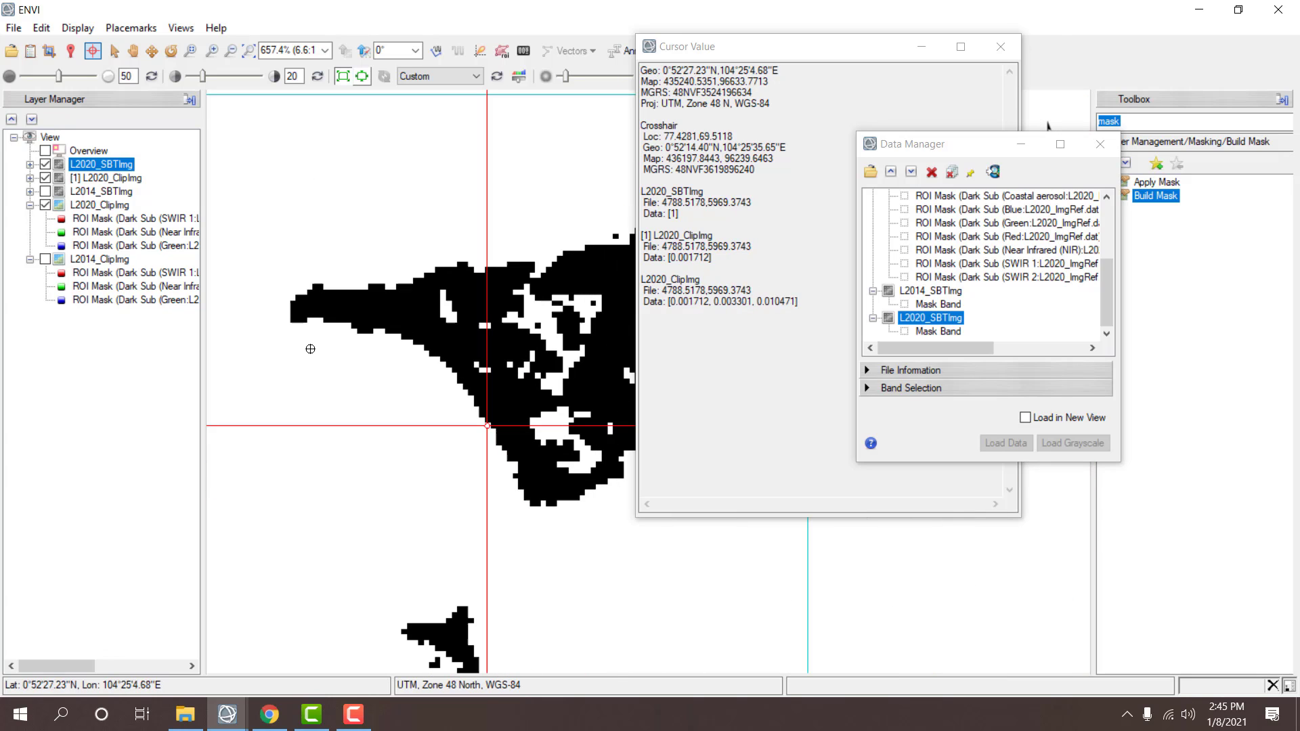
pyautogui.click(46, 165)
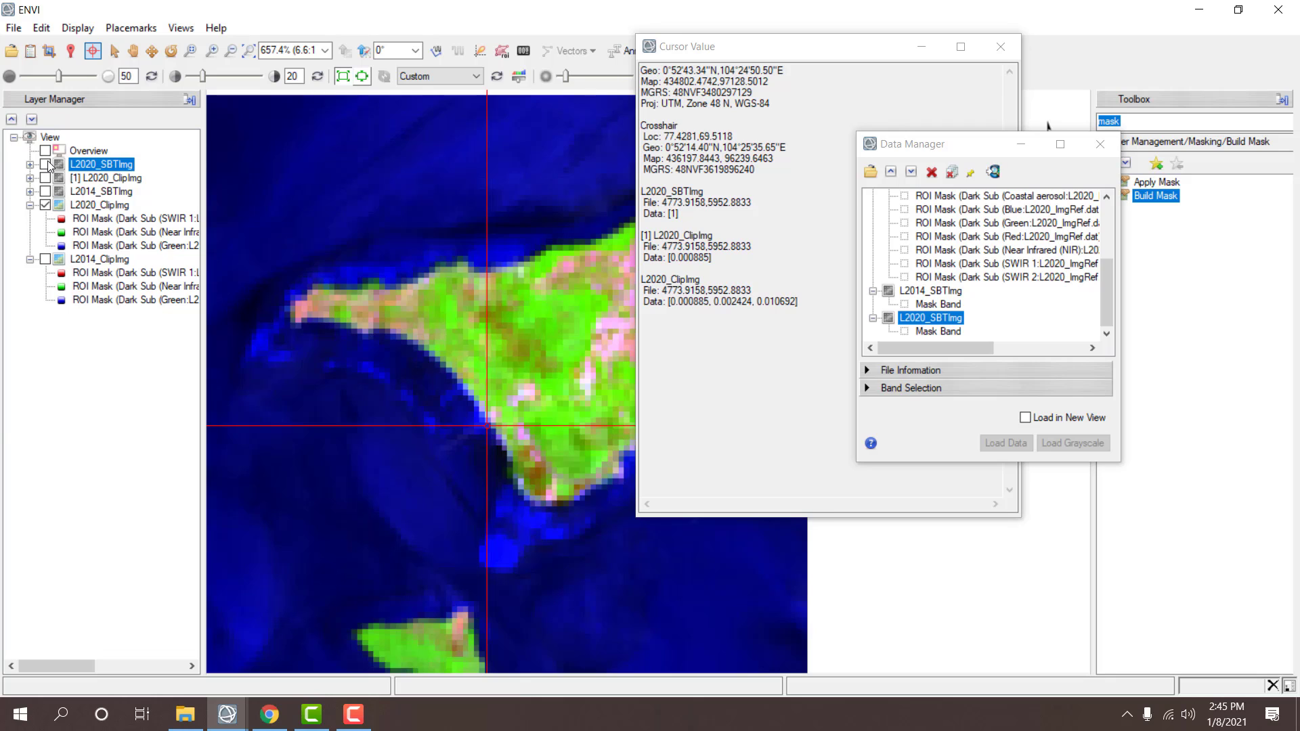
pyautogui.click(46, 164)
pyautogui.click(46, 164)
pyautogui.click(47, 165)
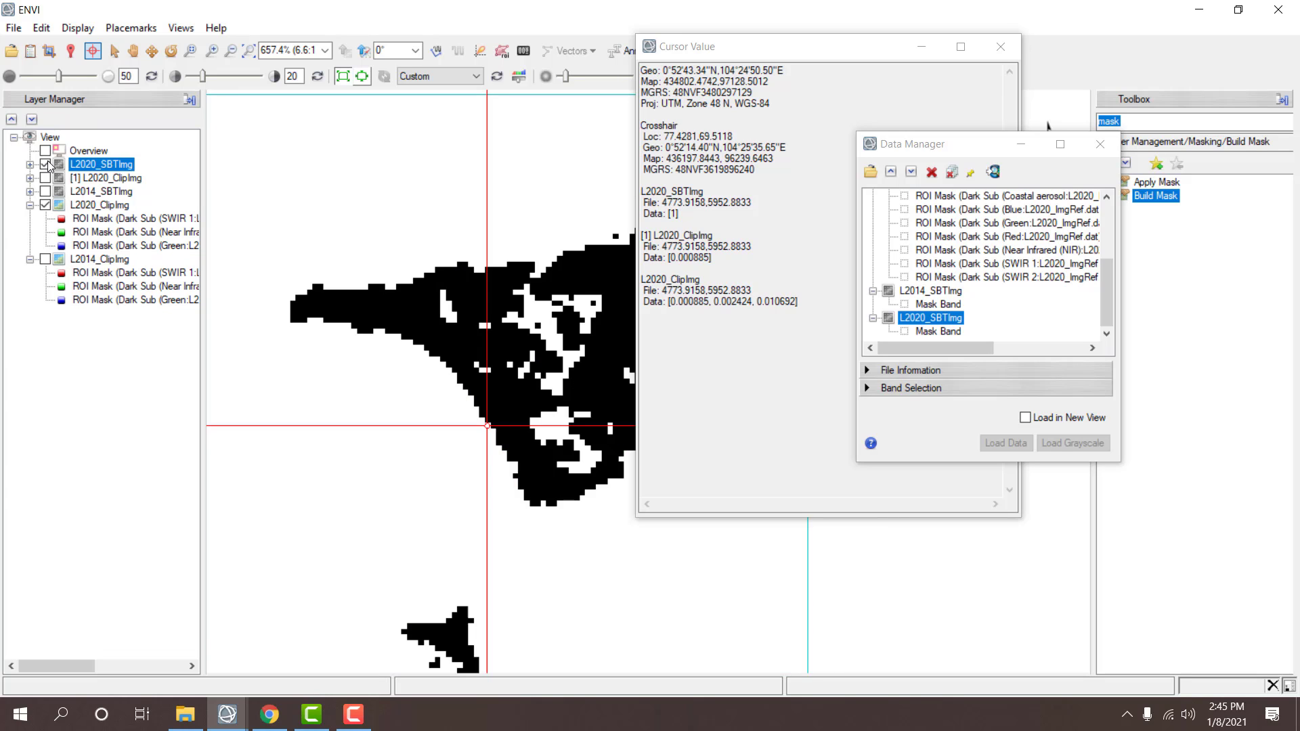
pyautogui.click(46, 164)
pyautogui.click(46, 165)
pyautogui.click(47, 164)
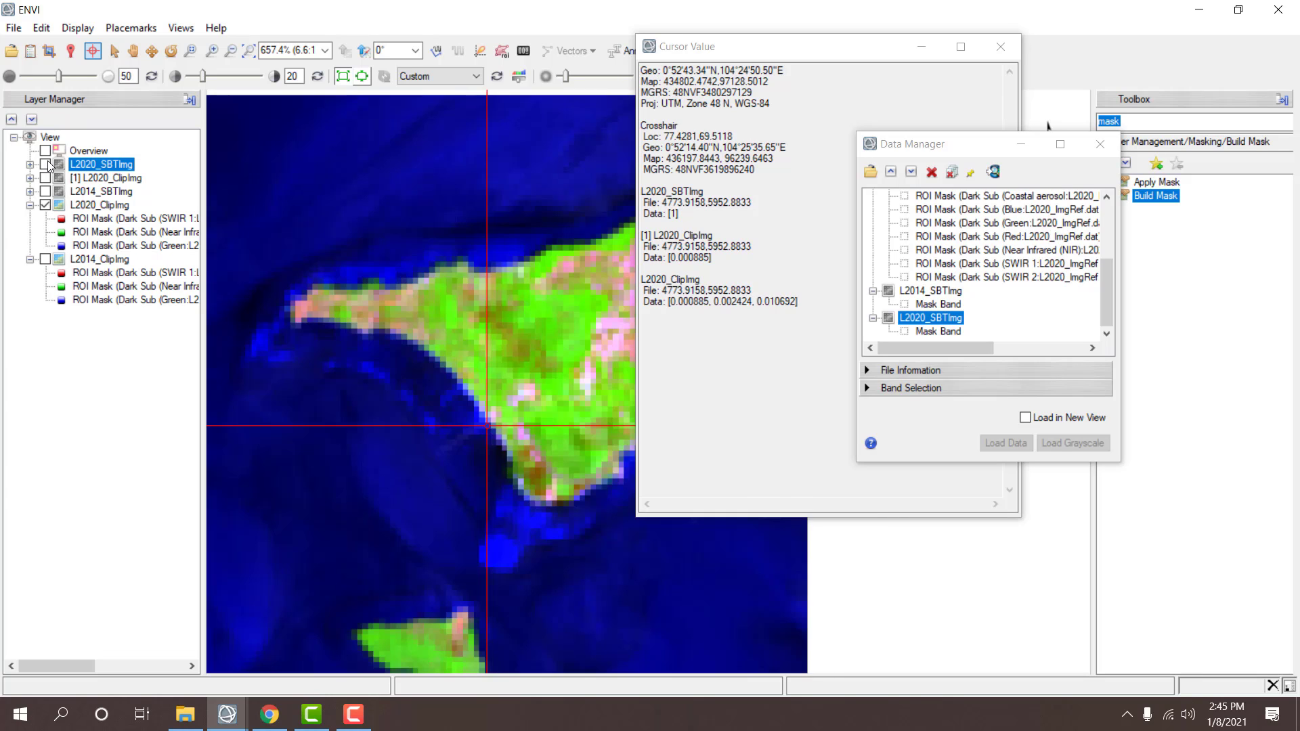
pyautogui.click(46, 165)
pyautogui.click(46, 164)
pyautogui.click(46, 164)
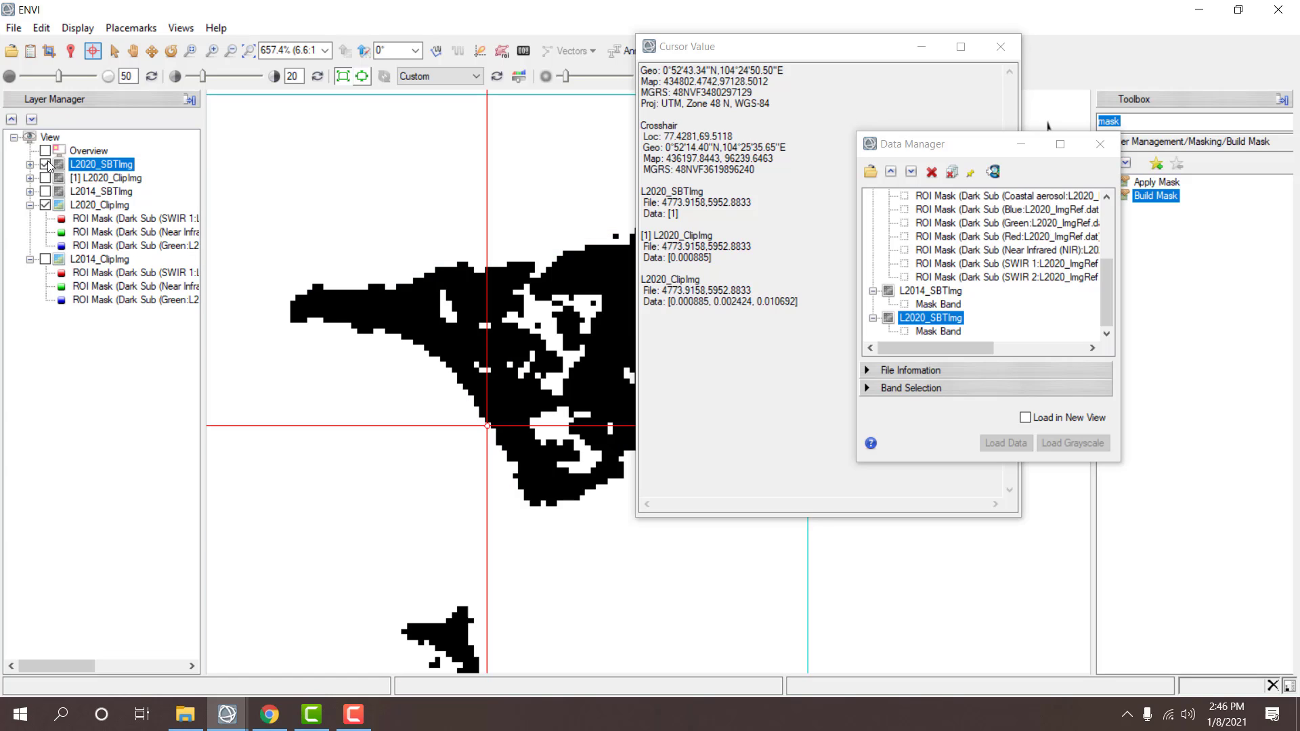
pyautogui.click(46, 164)
pyautogui.click(46, 164)
pyautogui.click(46, 165)
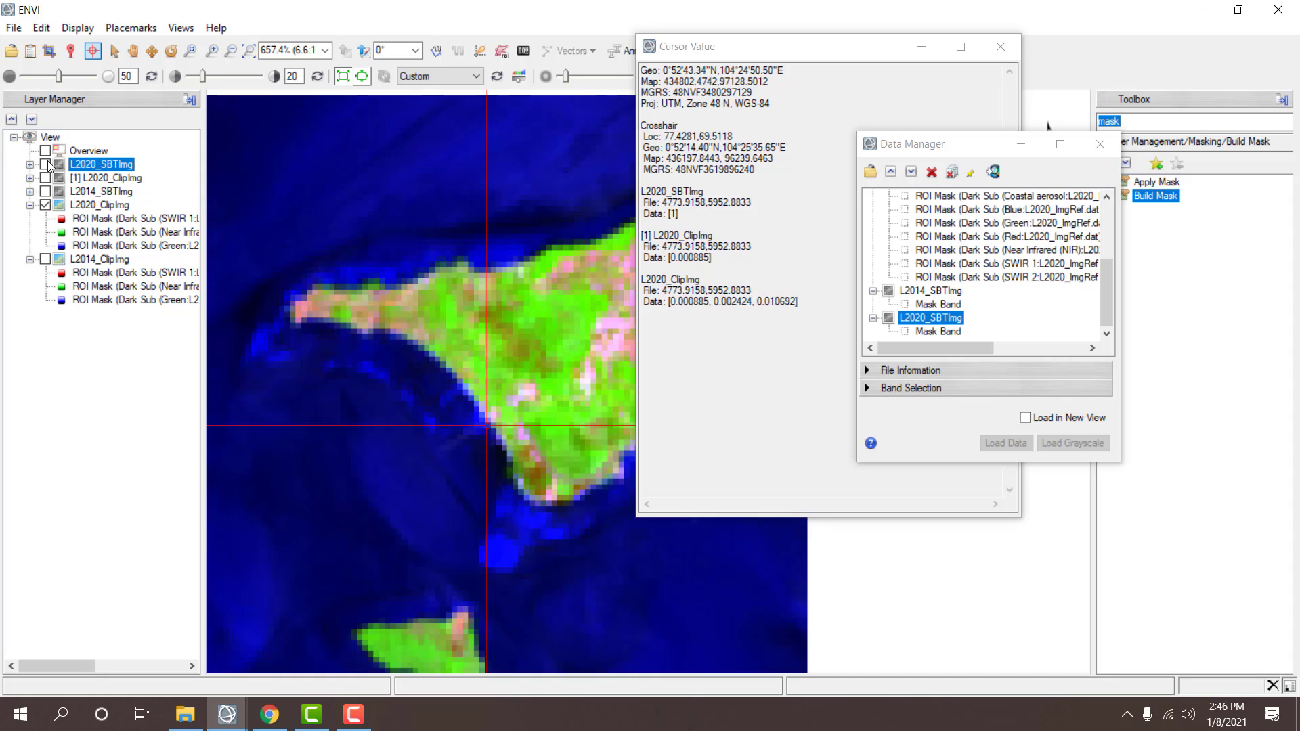
pyautogui.click(46, 165)
pyautogui.click(46, 165)
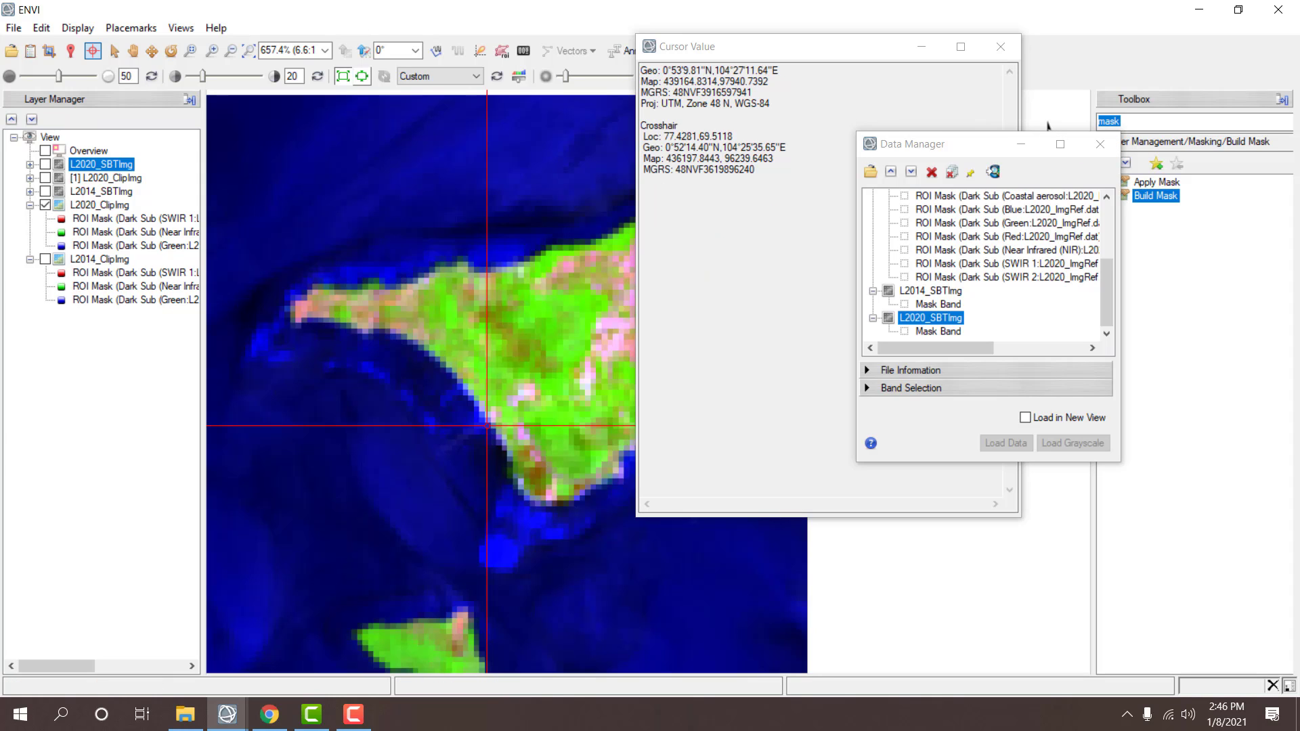
# - Remove the 0.005-threshold L2020_SBTImg mask from the Data Manager
pyautogui.click(932, 172)
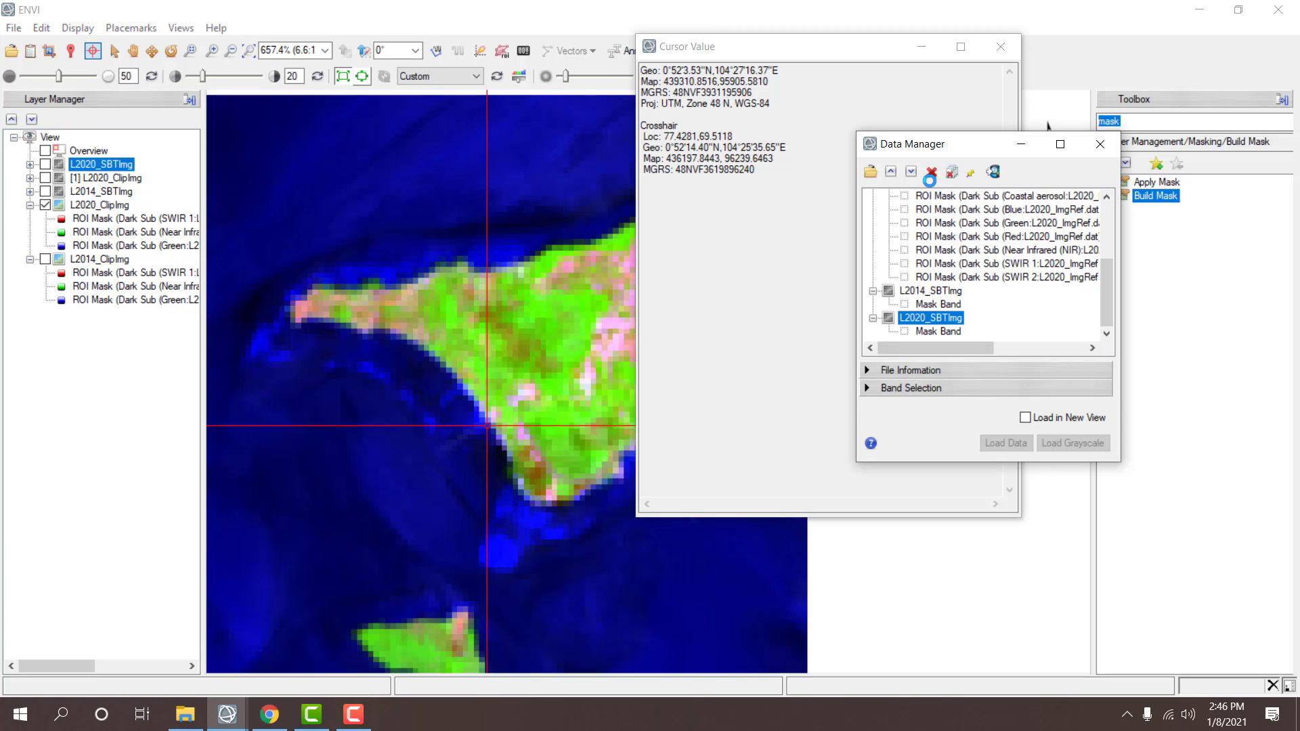
# - Start a new mask definition from L2020_ClipImg with the selected areas set to Off
pyautogui.doubleClick(1151, 197)
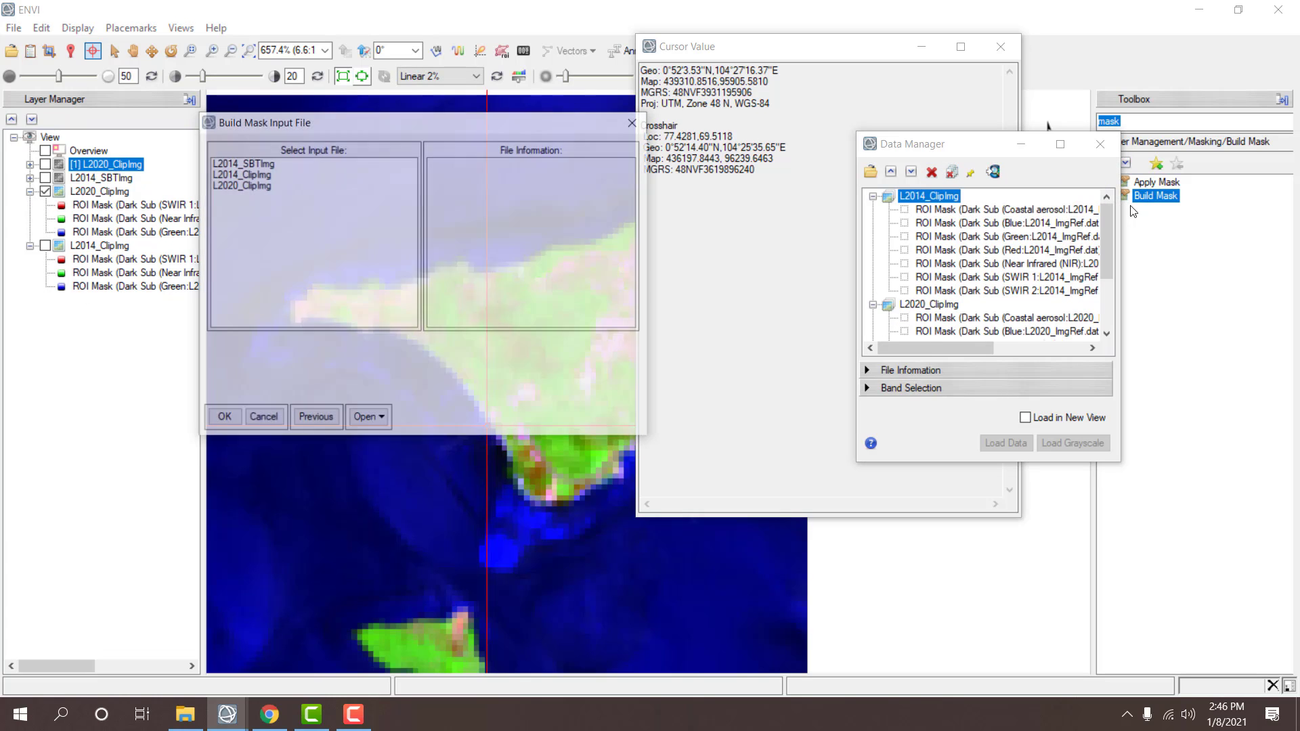
pyautogui.doubleClick(255, 186)
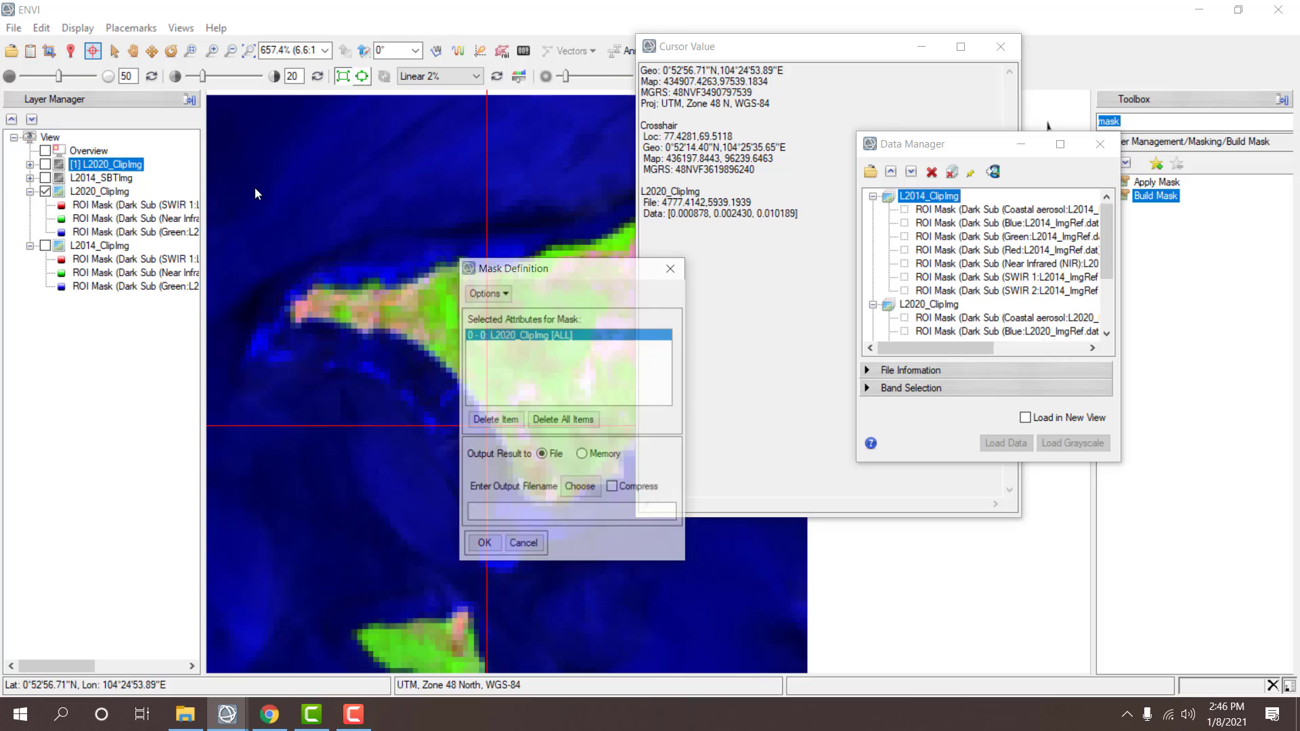
pyautogui.click(493, 292)
pyautogui.click(494, 437)
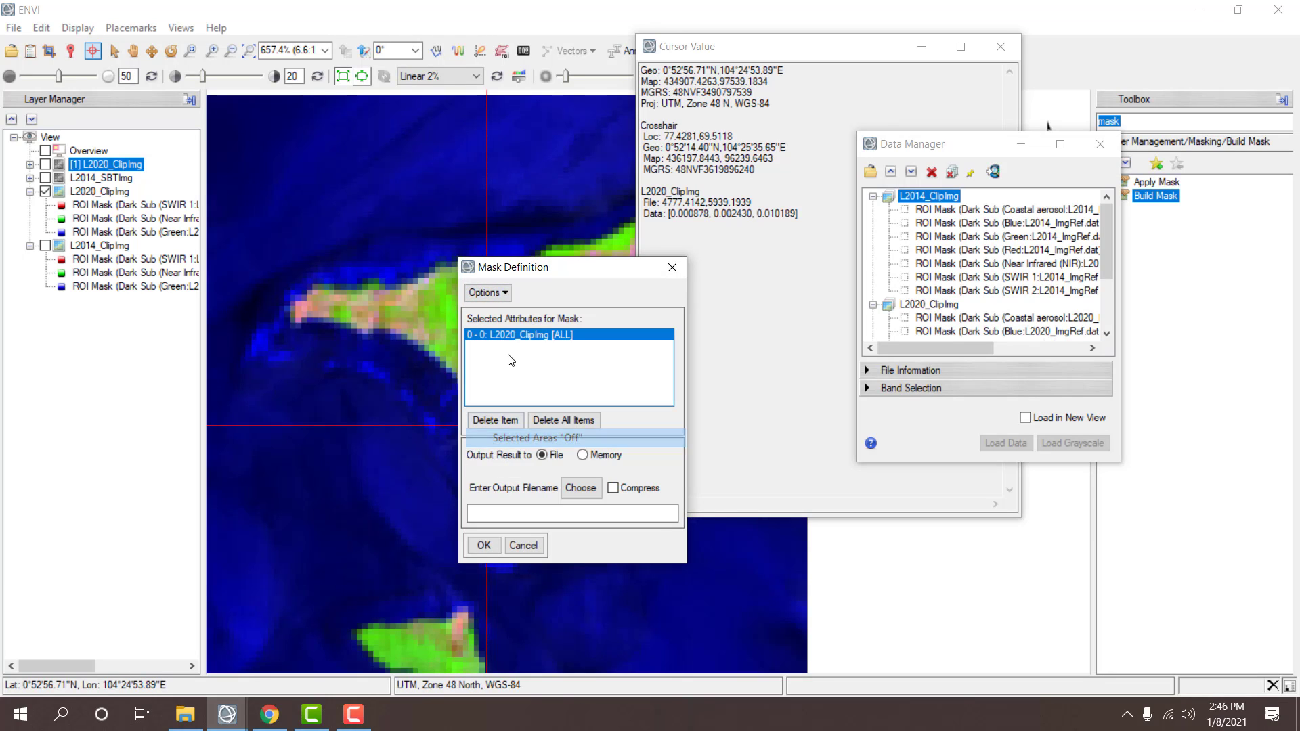
# - Import a data range from L2020_ClipImg into the mask definition with a minimum of 0.0047 and an empty maximum
pyautogui.click(506, 295)
pyautogui.click(538, 314)
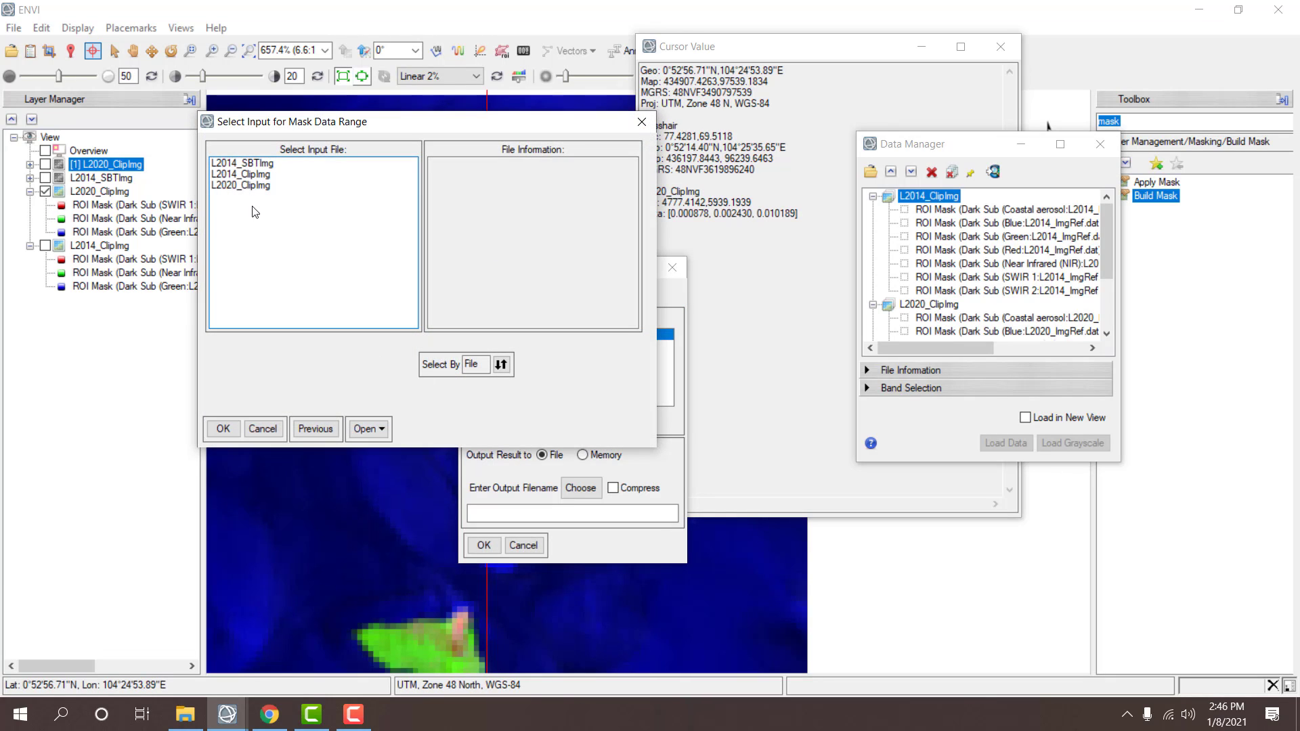
pyautogui.click(240, 186)
pyautogui.doubleClick(240, 186)
pyautogui.moveTo(573, 350); pyautogui.dragTo(557, 349)
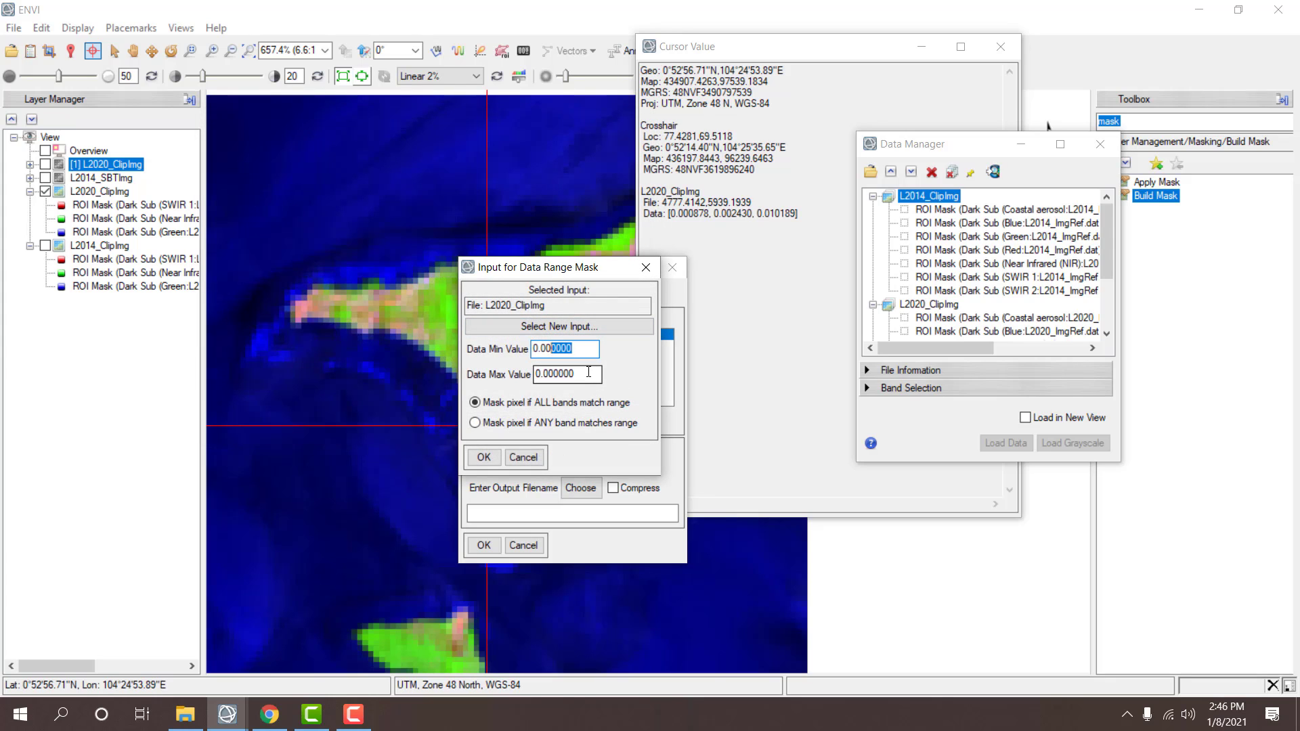
pyautogui.moveTo(593, 381); pyautogui.dragTo(491, 386)
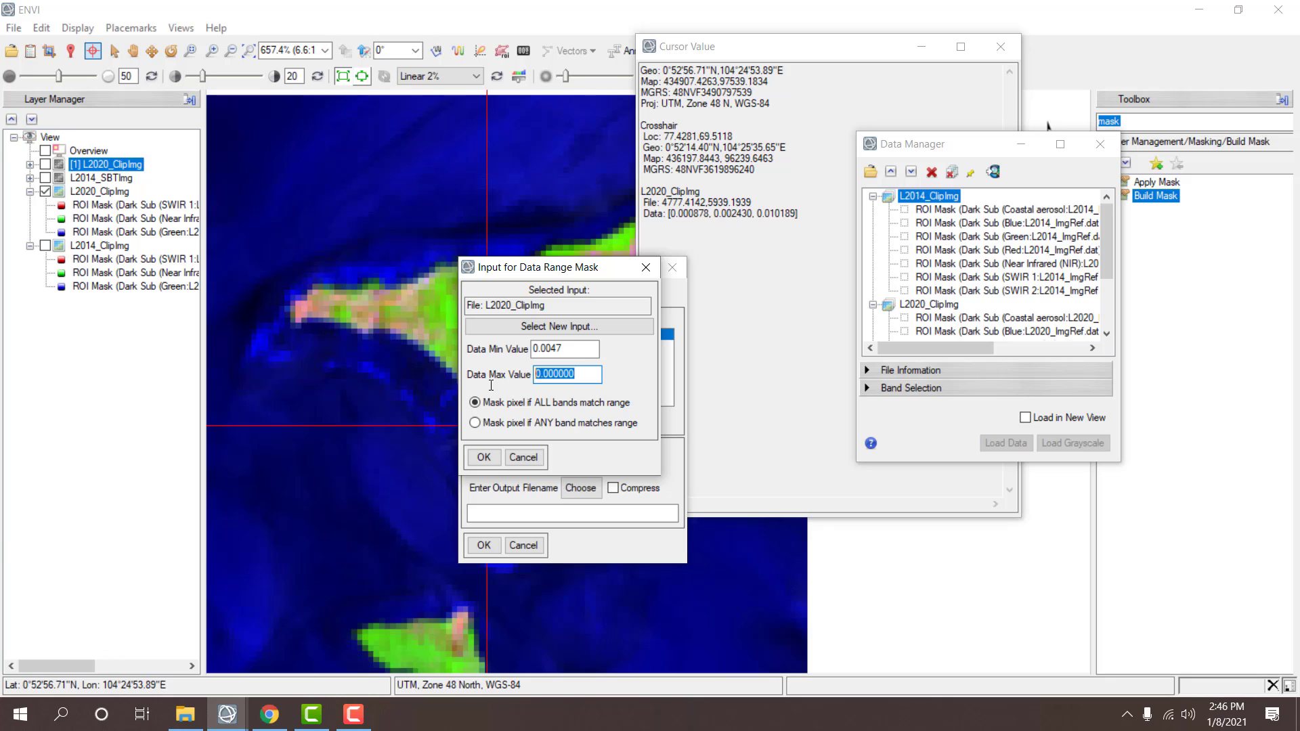
pyautogui.press('BackSpace')
pyautogui.click(482, 457)
# - Overwrite L2020_SBTImg in the Pre-Processing folder with the mask based on the 0.0047 threshold
pyautogui.click(582, 488)
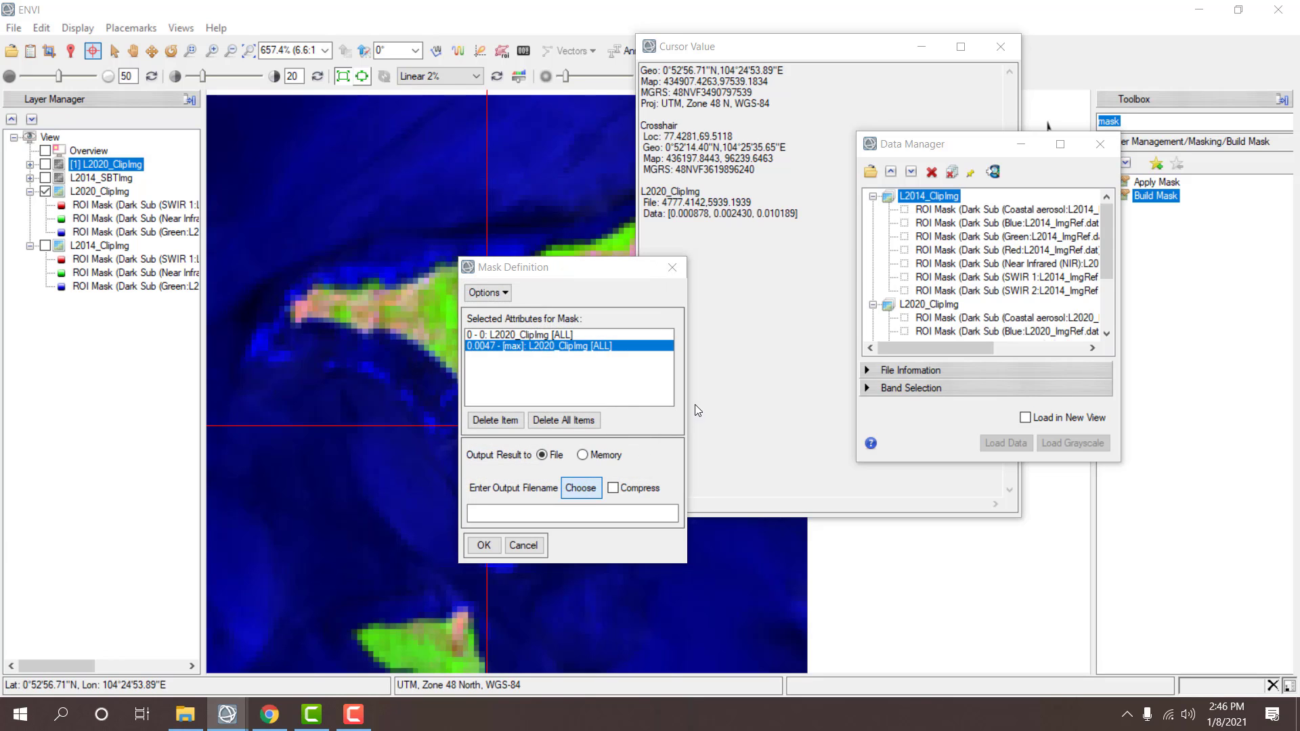
pyautogui.doubleClick(686, 441)
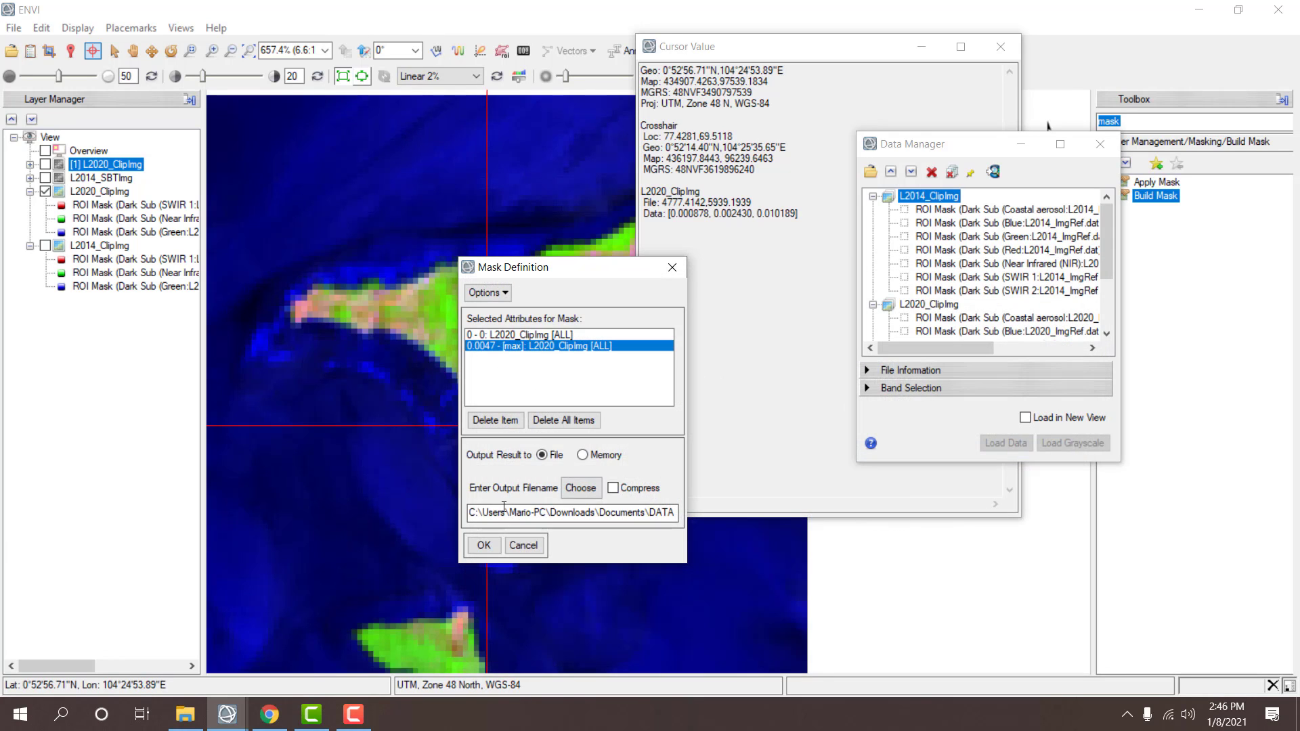
pyautogui.click(498, 537)
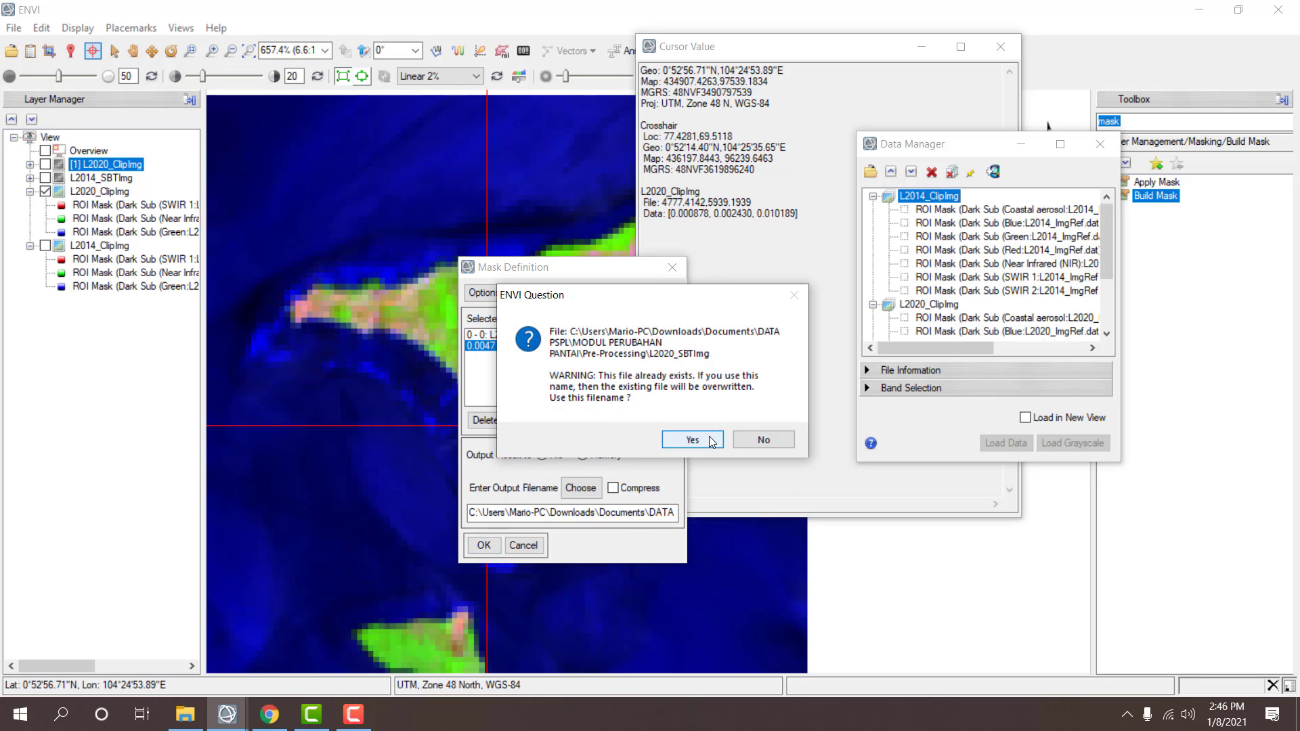
pyautogui.click(709, 436)
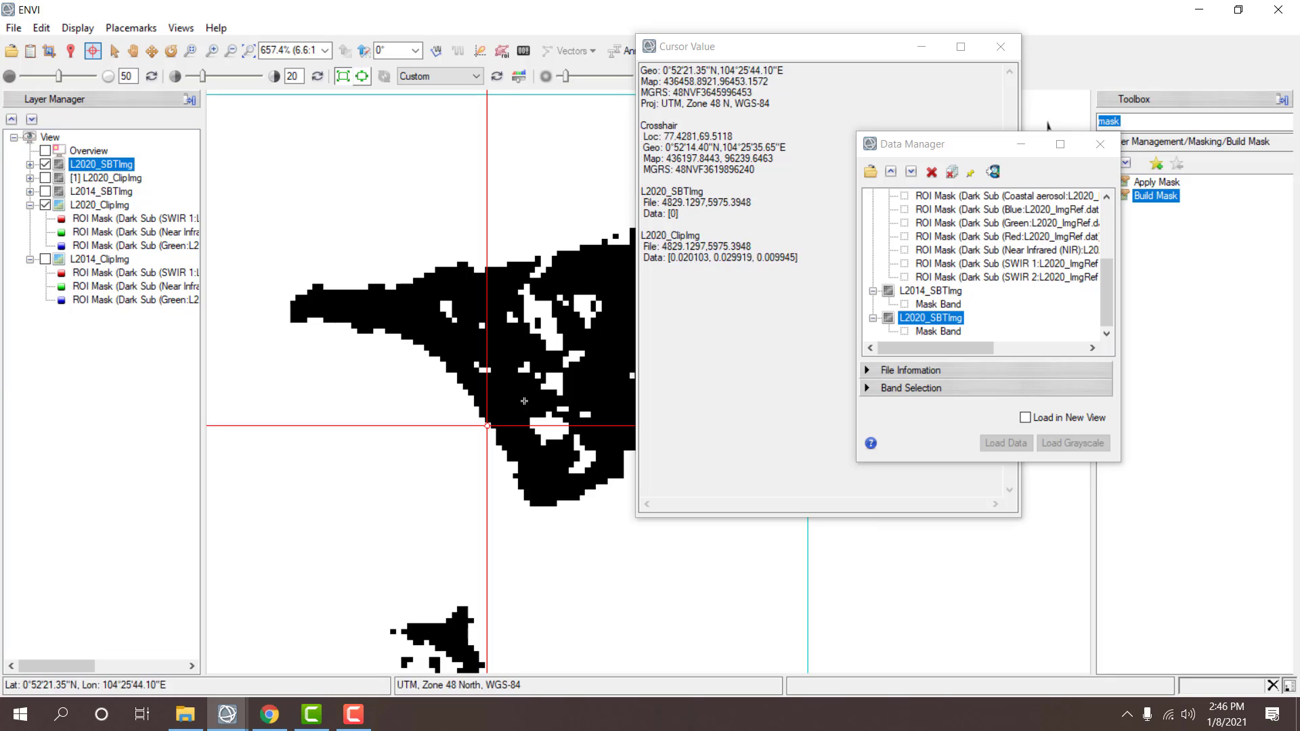
# - Check the 0.0047-threshold mask for gaps in the land area by toggling L2020_SBTImg over the 2020 composite
pyautogui.click(46, 164)
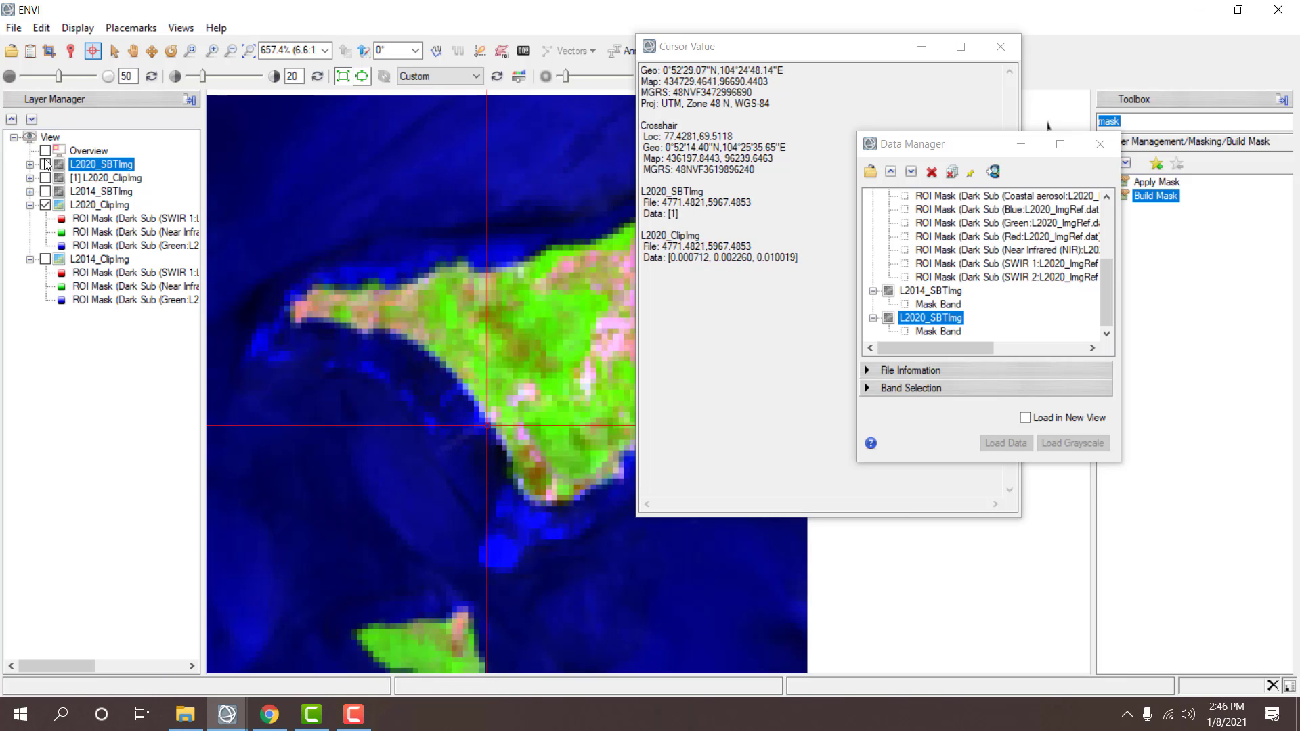
pyautogui.click(46, 165)
pyautogui.click(46, 165)
pyautogui.click(46, 164)
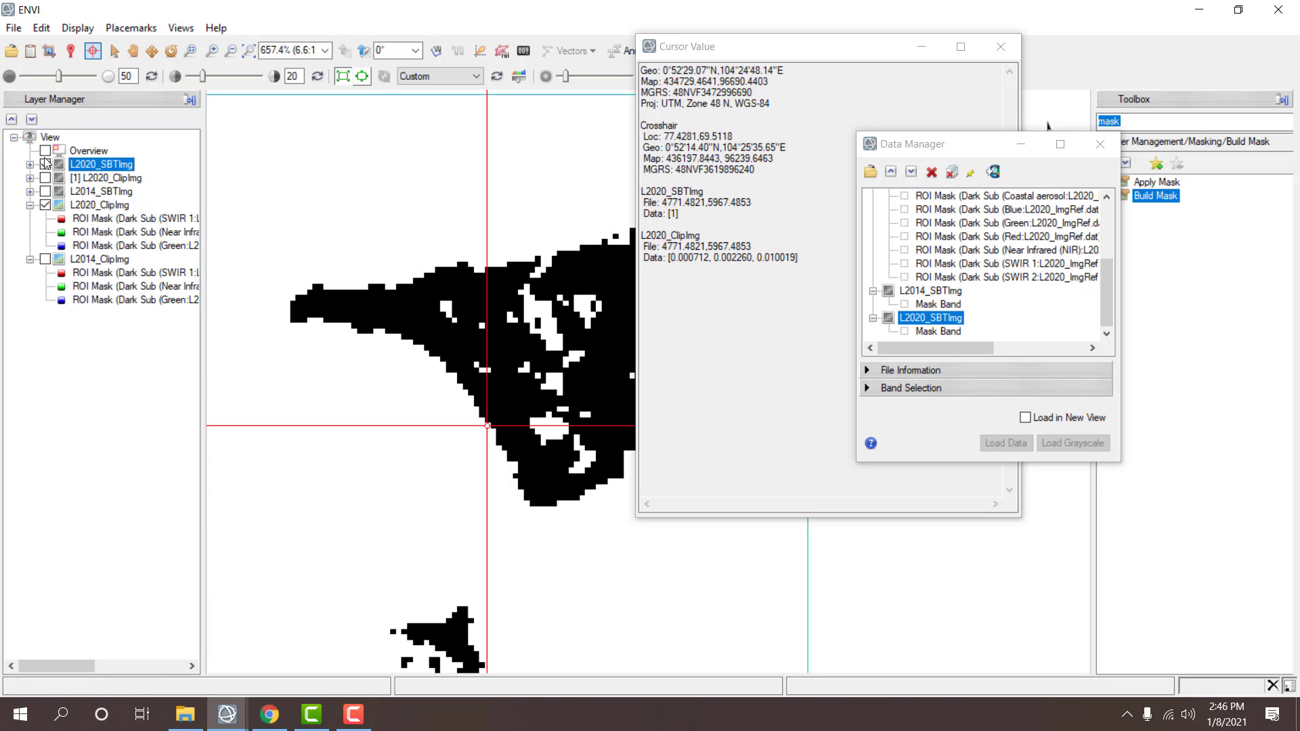
pyautogui.click(46, 161)
pyautogui.click(45, 164)
pyautogui.click(45, 165)
pyautogui.click(45, 164)
pyautogui.click(45, 164)
pyautogui.click(45, 165)
pyautogui.click(45, 164)
pyautogui.click(46, 164)
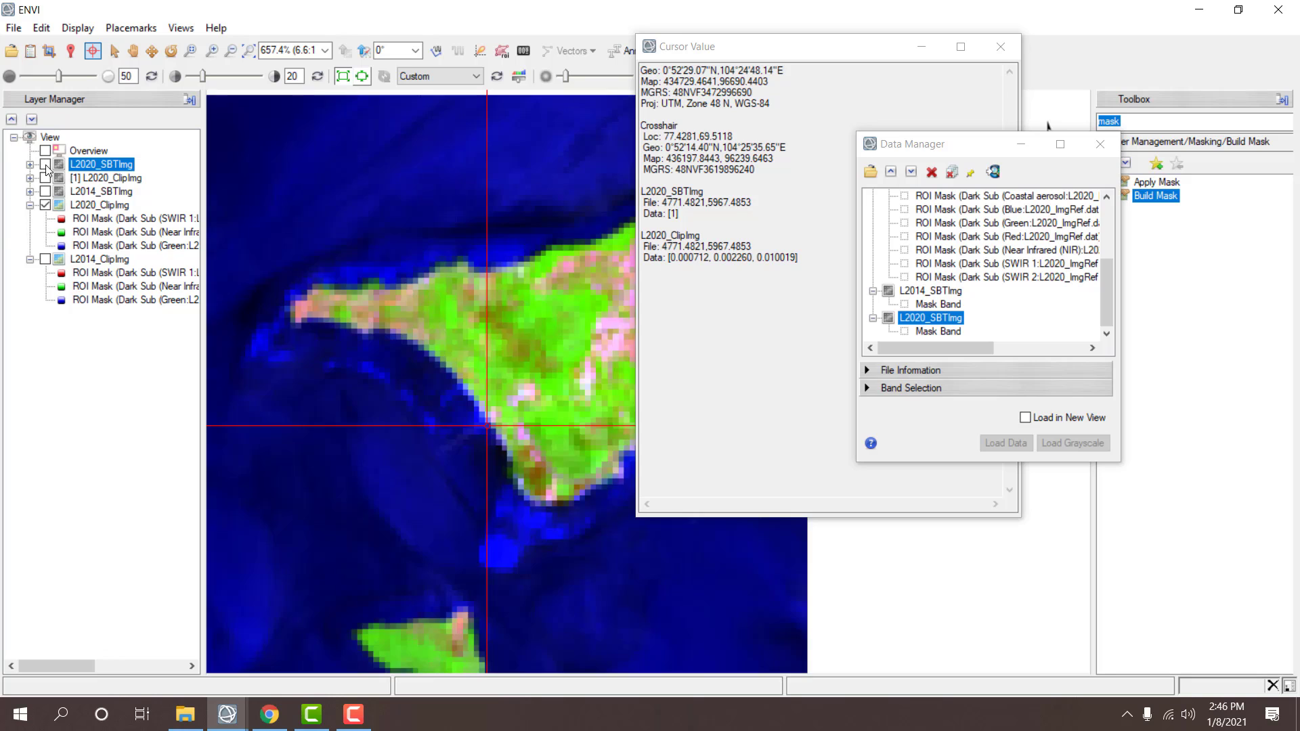
pyautogui.click(46, 165)
pyautogui.click(45, 164)
pyautogui.click(46, 164)
pyautogui.click(46, 164)
# - Remove the 0.0047-threshold L2020_SBTImg mask from the Data Manager
pyautogui.click(932, 172)
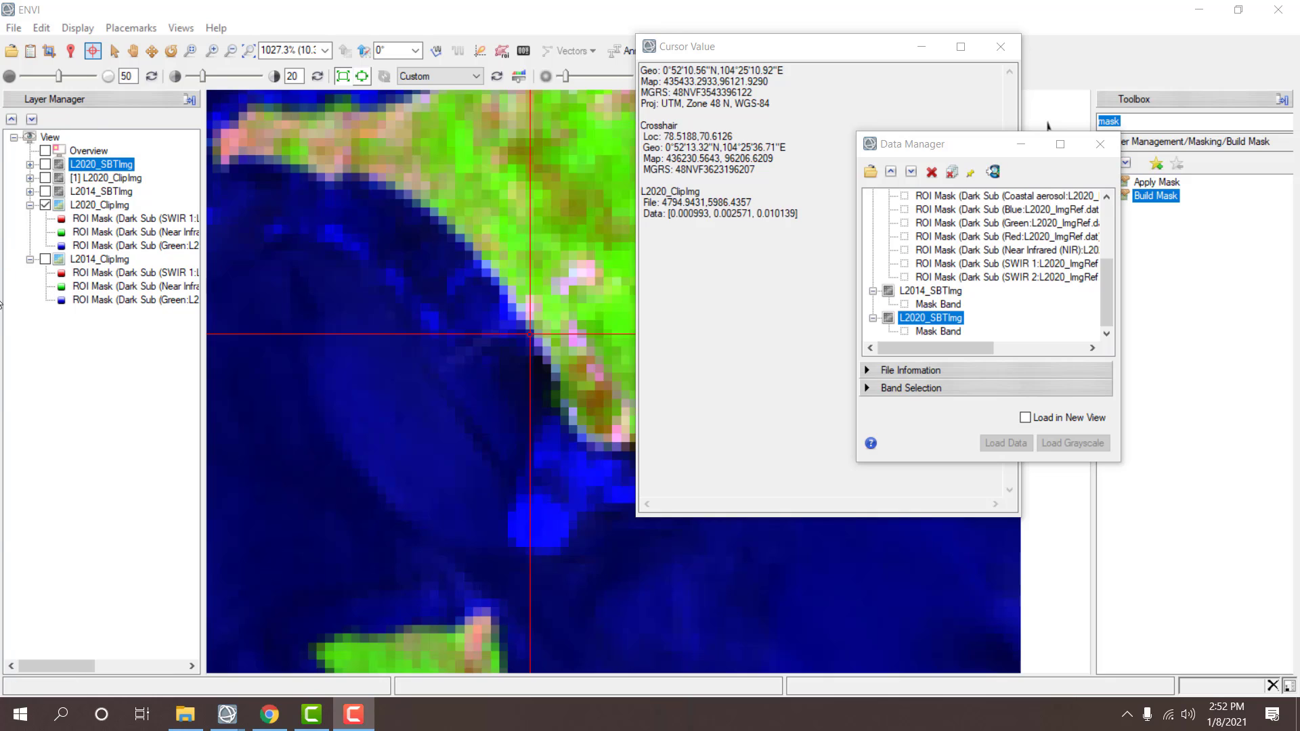
# - Show the refined L2020_SBTImg mask and inspect its outline along the peninsula and the nearby island
pyautogui.click(43, 168)
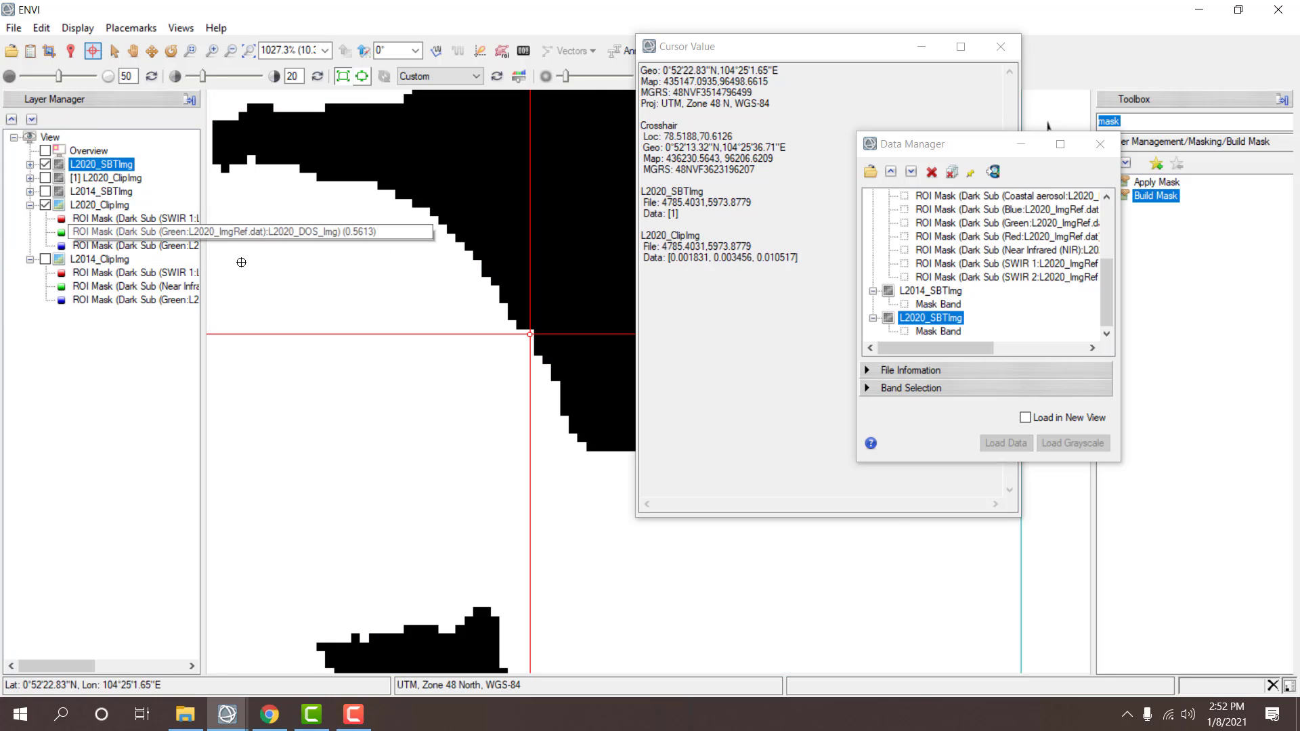
pyautogui.scroll(3, 352, 288)
pyautogui.scroll(-3, 383, 292)
pyautogui.scroll(-2, 383, 293)
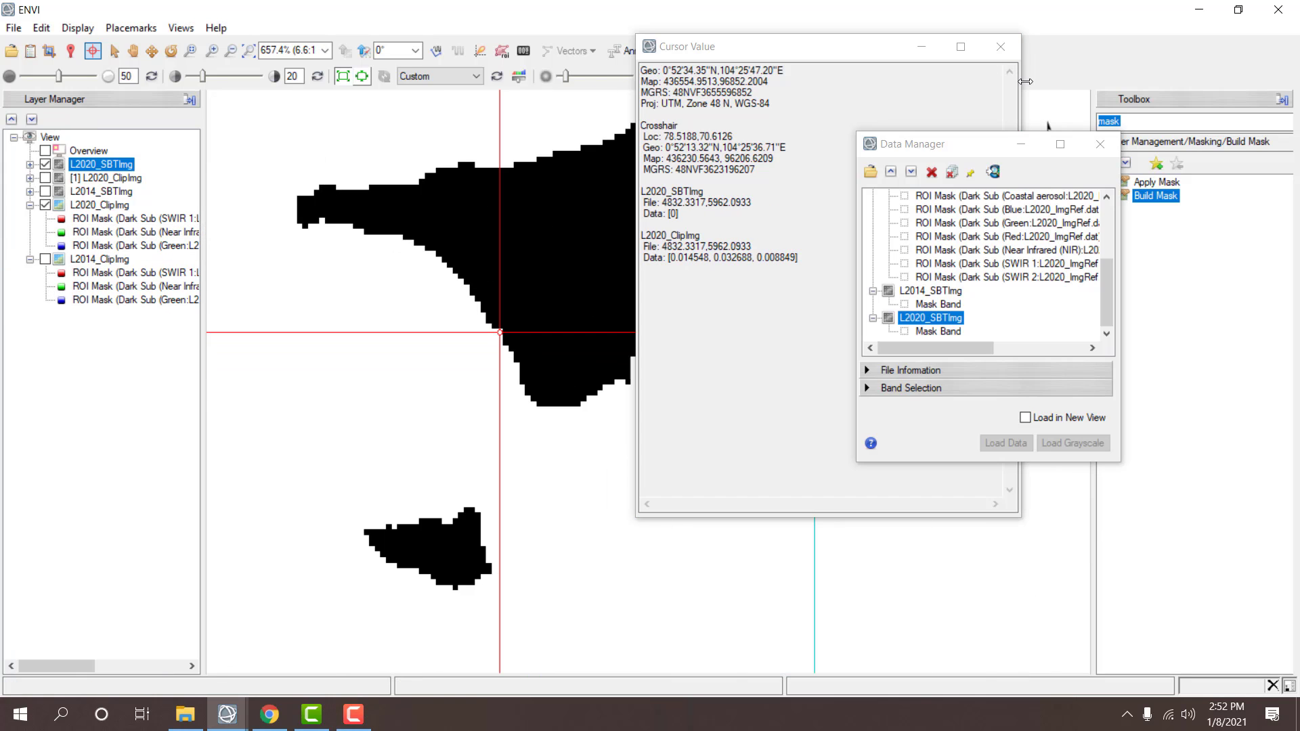
# - Close the Data Manager and remove the duplicate [1] L2020_ClipImg layer from the view
pyautogui.click(1100, 144)
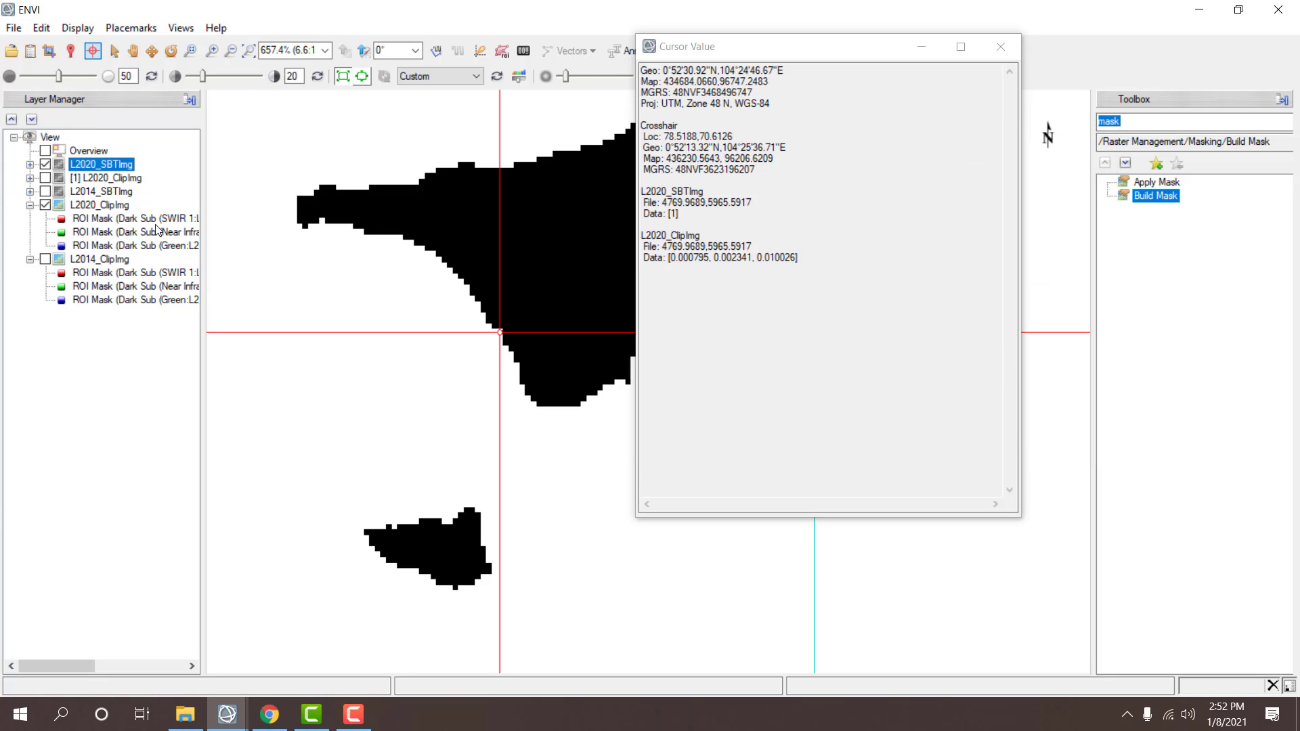
pyautogui.rightClick(75, 179)
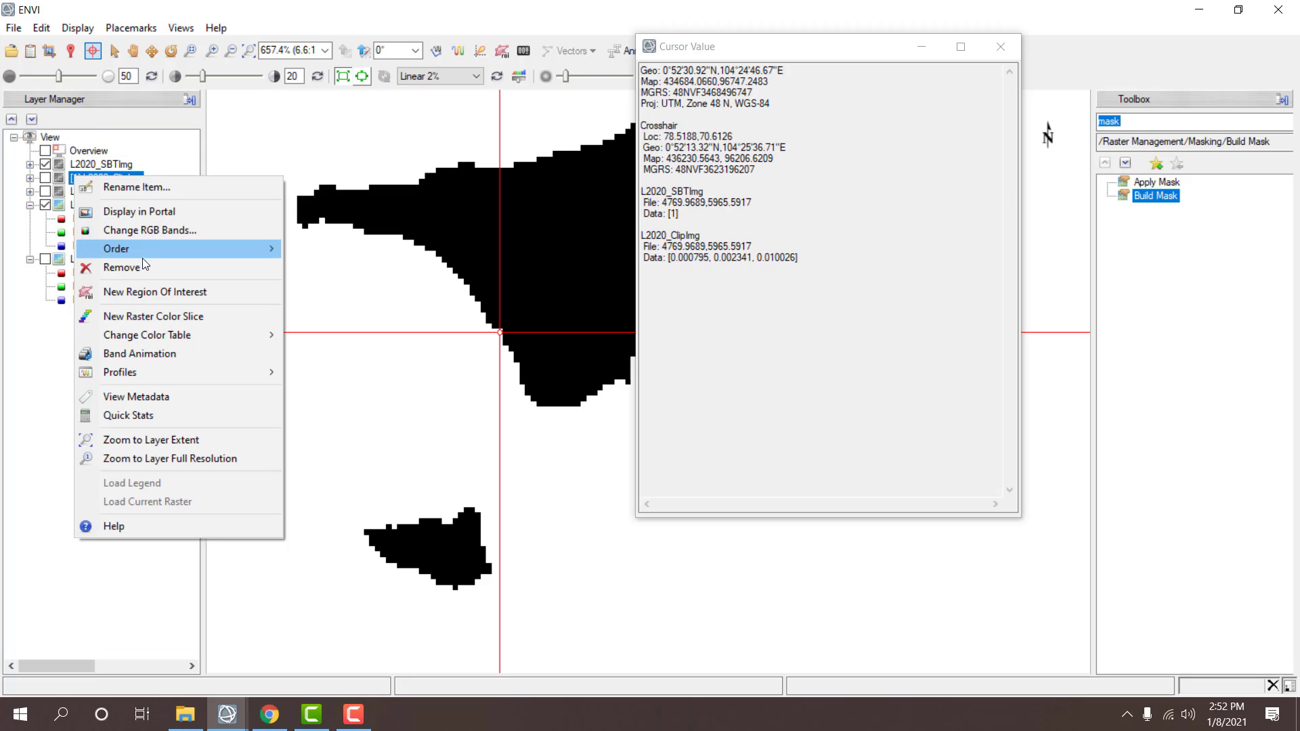
pyautogui.click(144, 267)
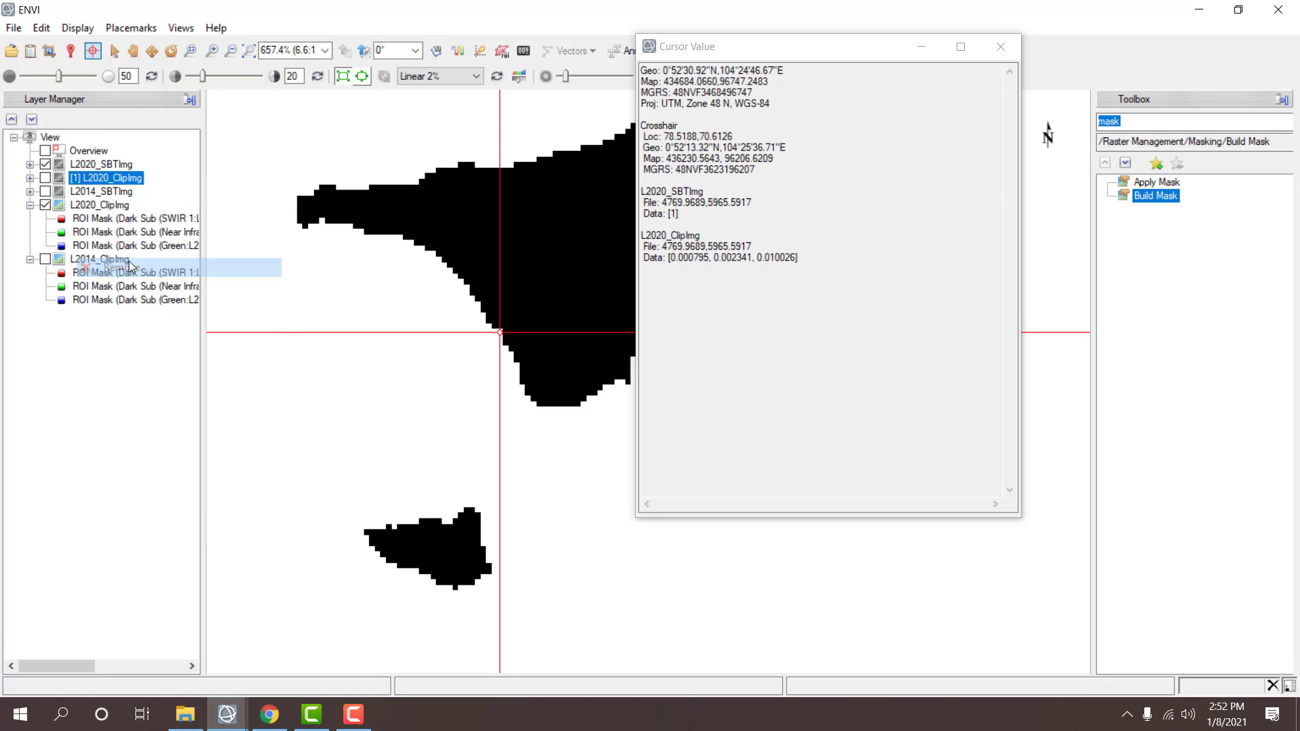
# - Compare the refined 2020 mask with the L2020_ClipImg composite by toggling L2020_SBTImg
pyautogui.click(45, 166)
pyautogui.click(45, 165)
pyautogui.click(46, 165)
pyautogui.click(46, 165)
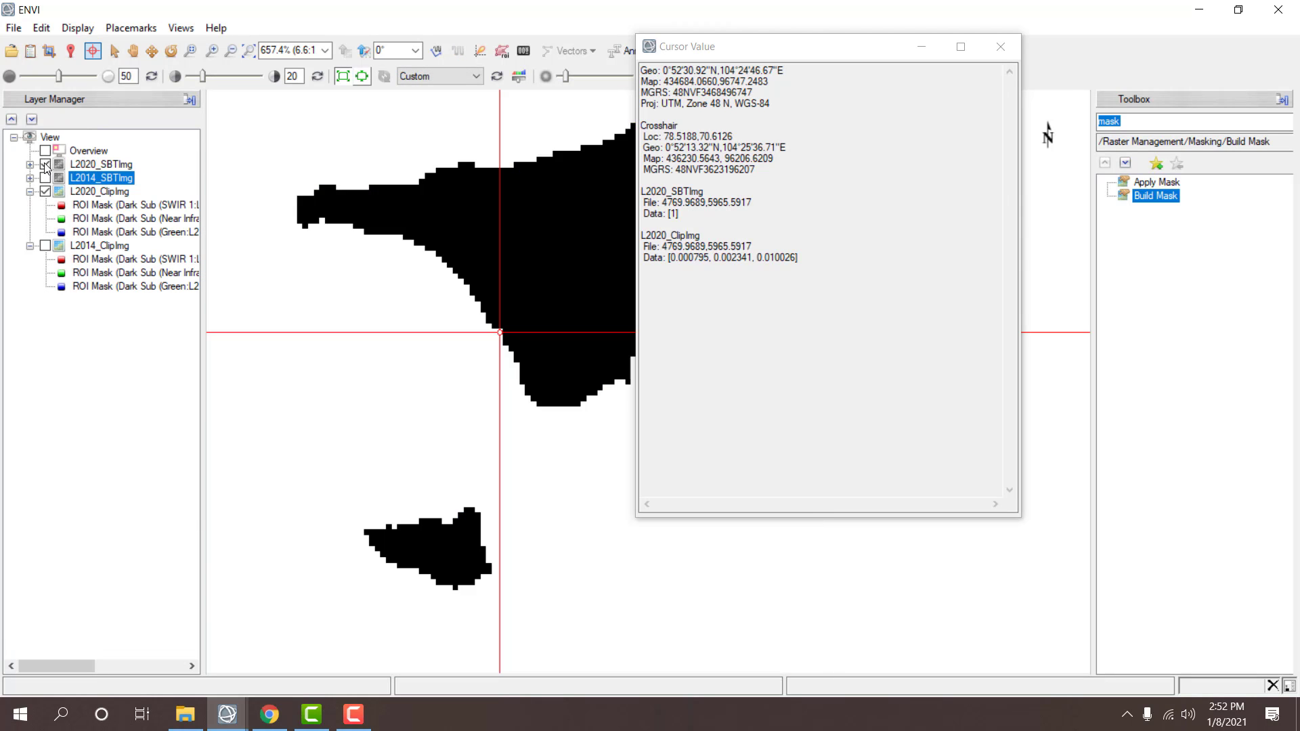
pyautogui.click(45, 166)
pyautogui.click(45, 165)
pyautogui.click(46, 165)
pyautogui.click(46, 164)
# - Leave only the 2020 and 2014 masks visible, collapse both clip layers and close the cursor value readout
pyautogui.click(30, 191)
pyautogui.click(44, 192)
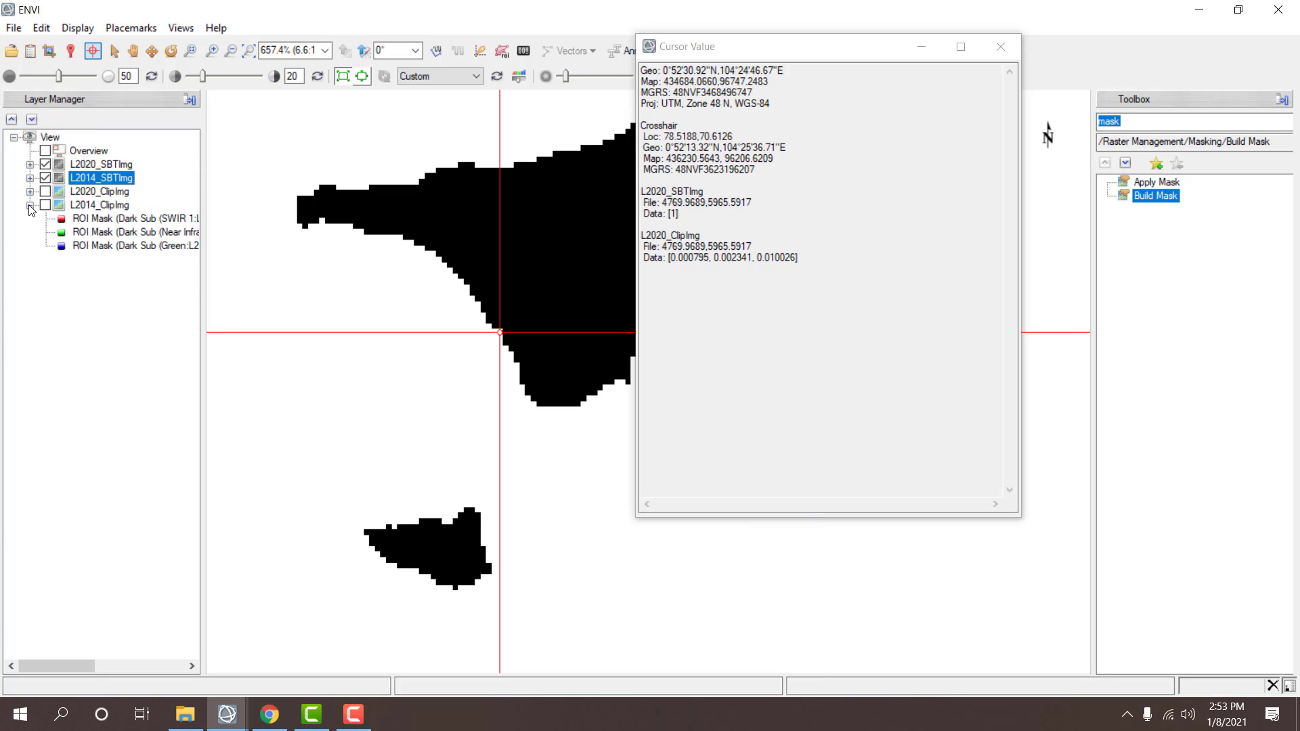
pyautogui.click(30, 206)
pyautogui.click(1013, 50)
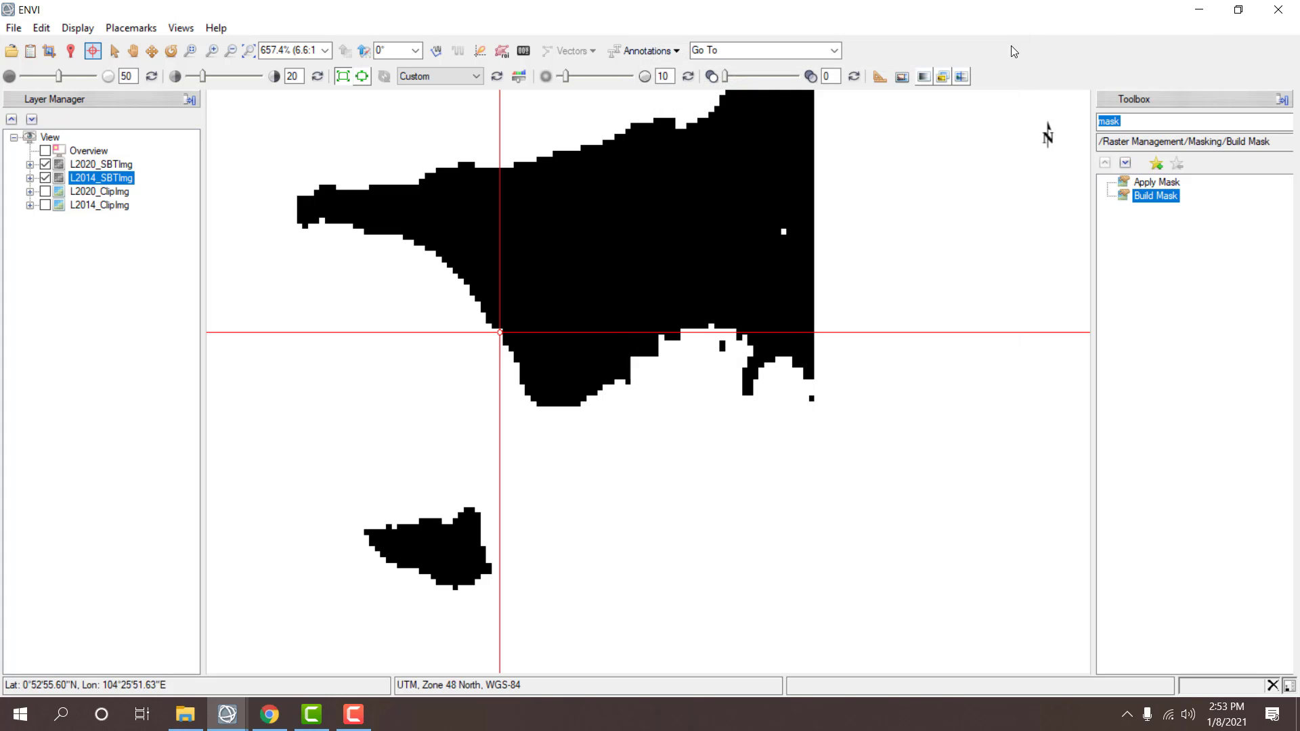
# - Compare the 2020 and 2014 coastlines by toggling L2020_SBTImg over L2014_SBTImg around the peninsula and island
pyautogui.click(133, 51)
pyautogui.moveTo(459, 274); pyautogui.dragTo(648, 397)
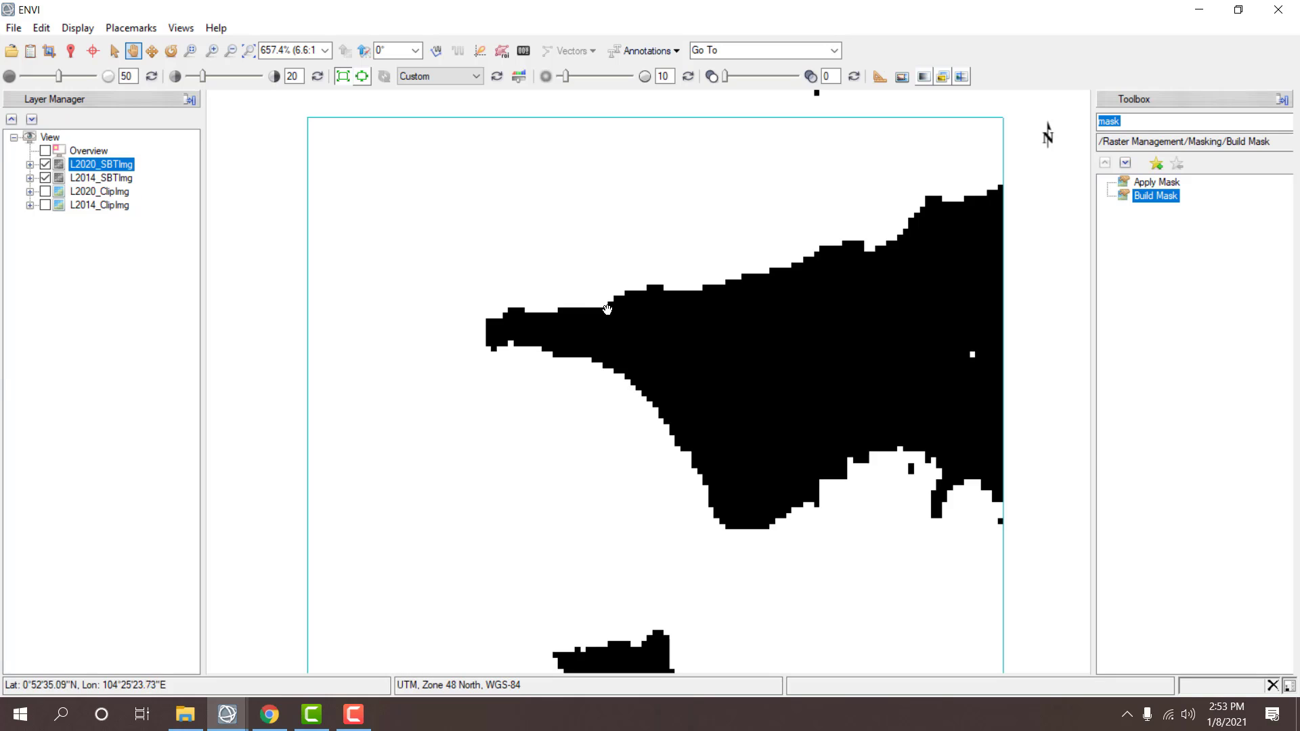
pyautogui.moveTo(638, 325); pyautogui.dragTo(631, 286)
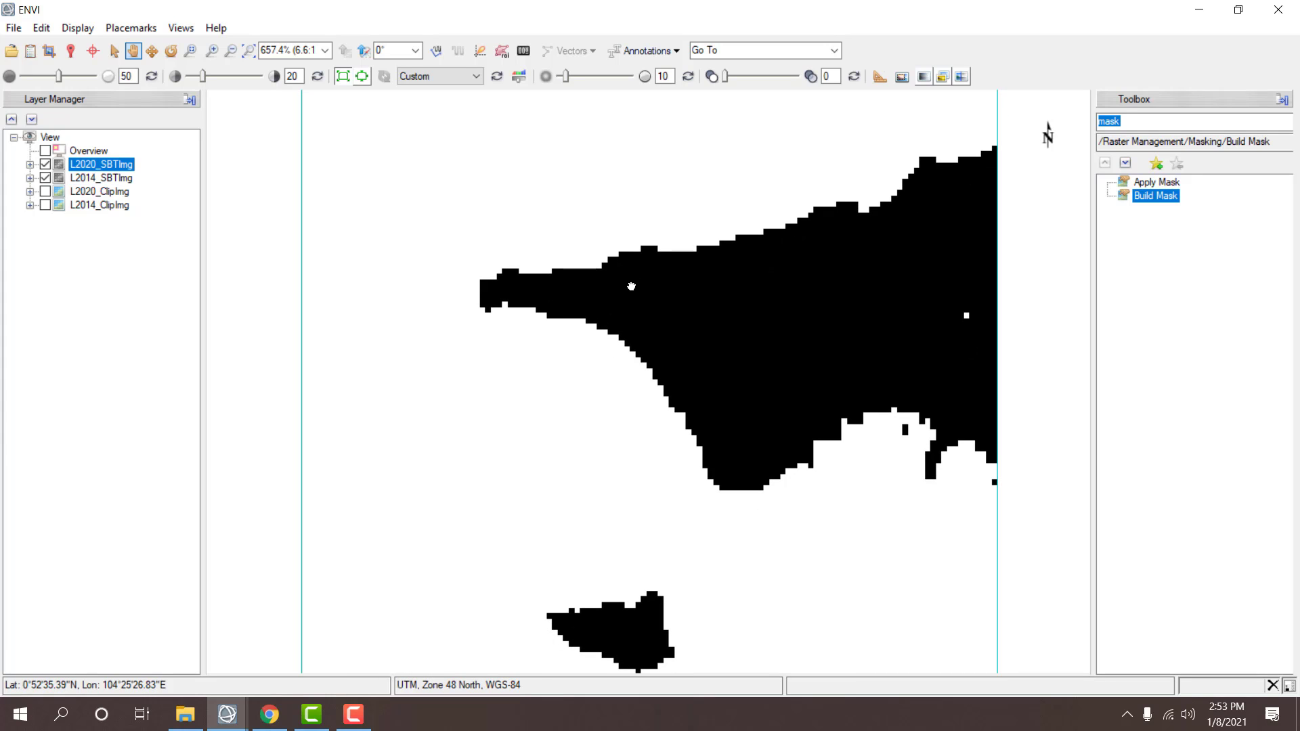
pyautogui.click(46, 165)
pyautogui.click(45, 164)
pyautogui.click(46, 164)
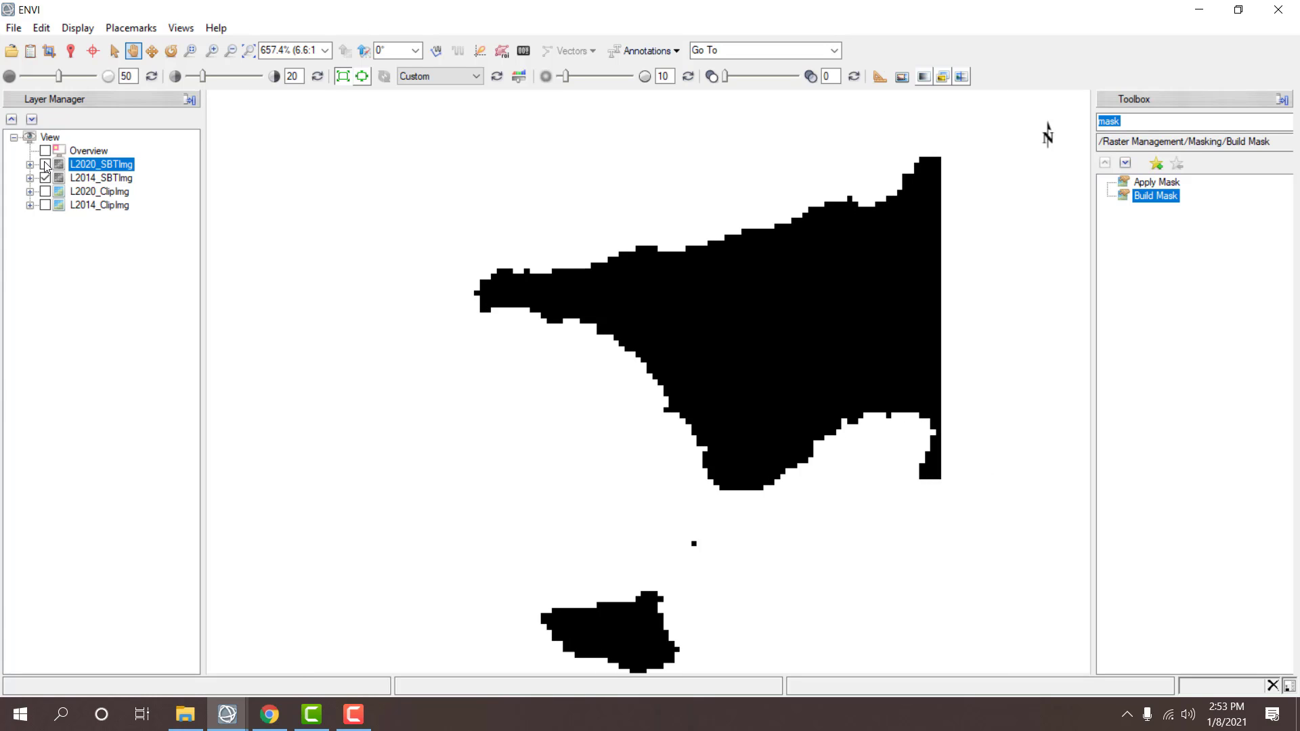
pyautogui.click(46, 164)
pyautogui.click(45, 165)
pyautogui.click(46, 164)
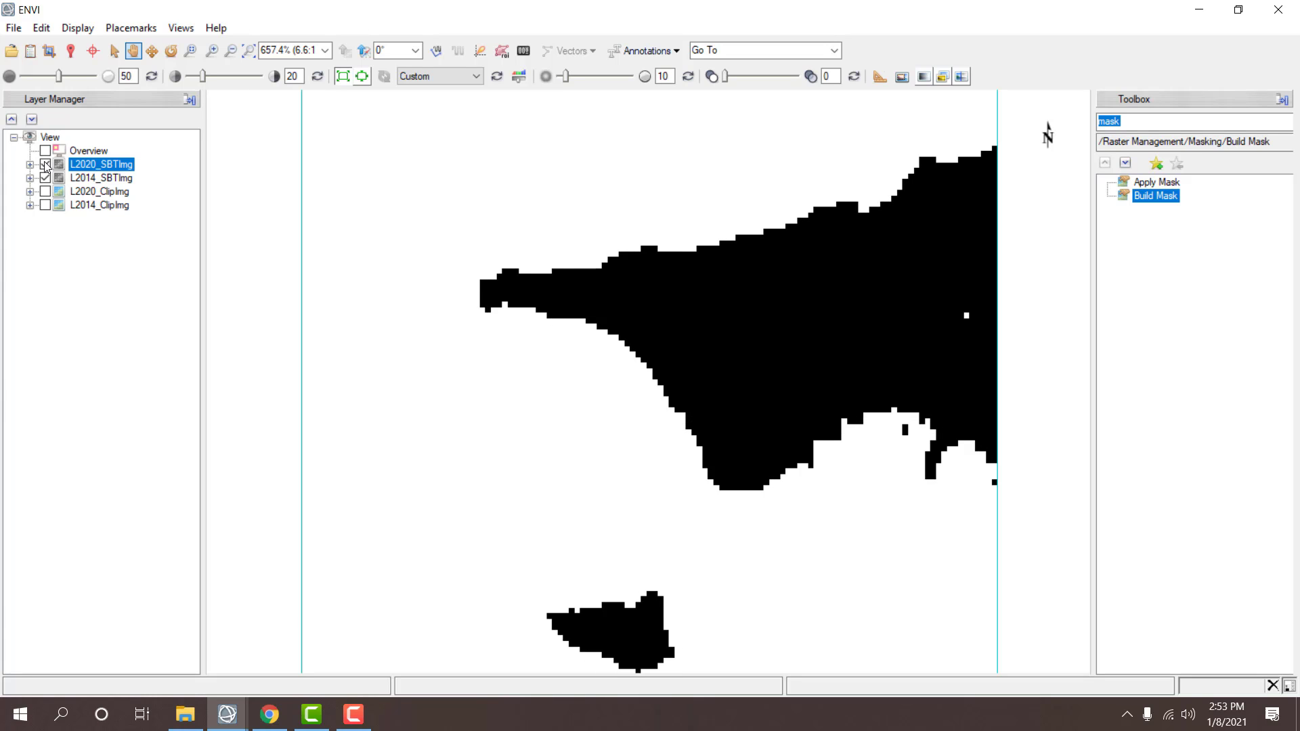
pyautogui.click(45, 164)
pyautogui.click(46, 164)
pyautogui.click(46, 165)
pyautogui.click(46, 165)
pyautogui.scroll(-1, 572, 207)
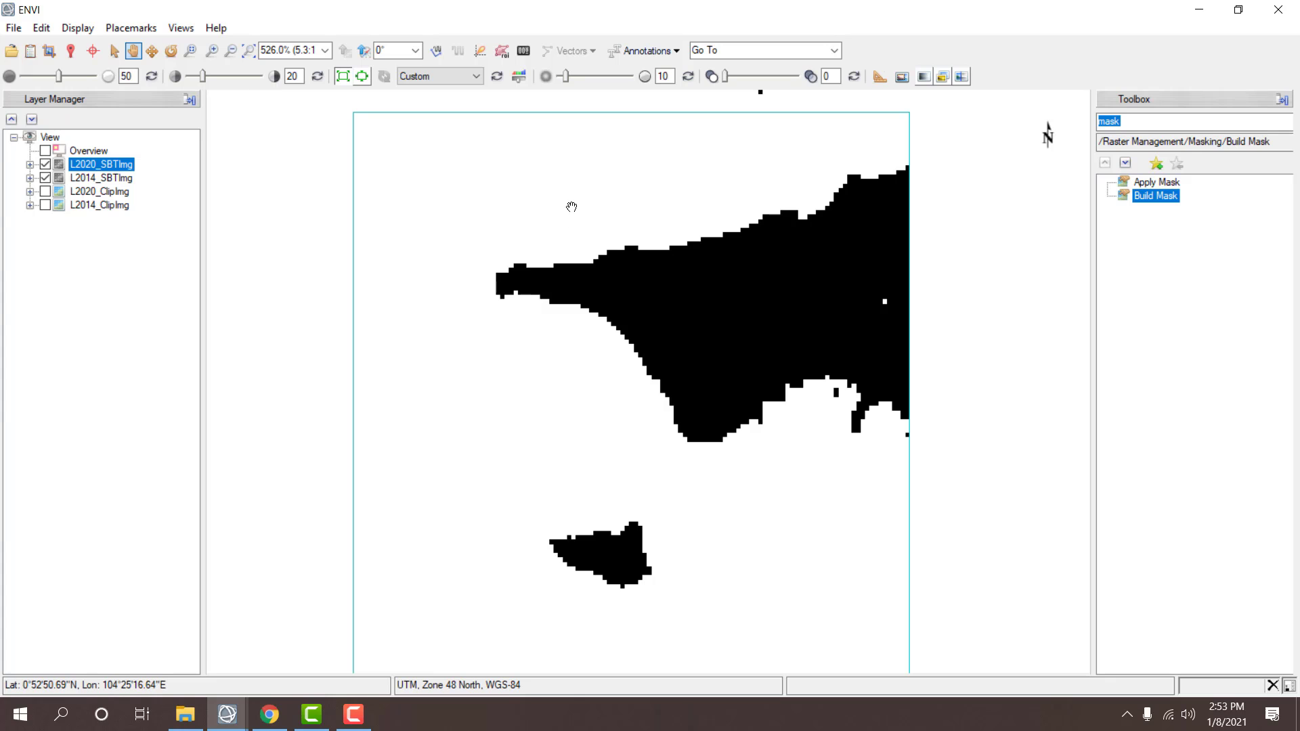
pyautogui.moveTo(572, 207); pyautogui.dragTo(571, 191)
pyautogui.scroll(-2, 571, 191)
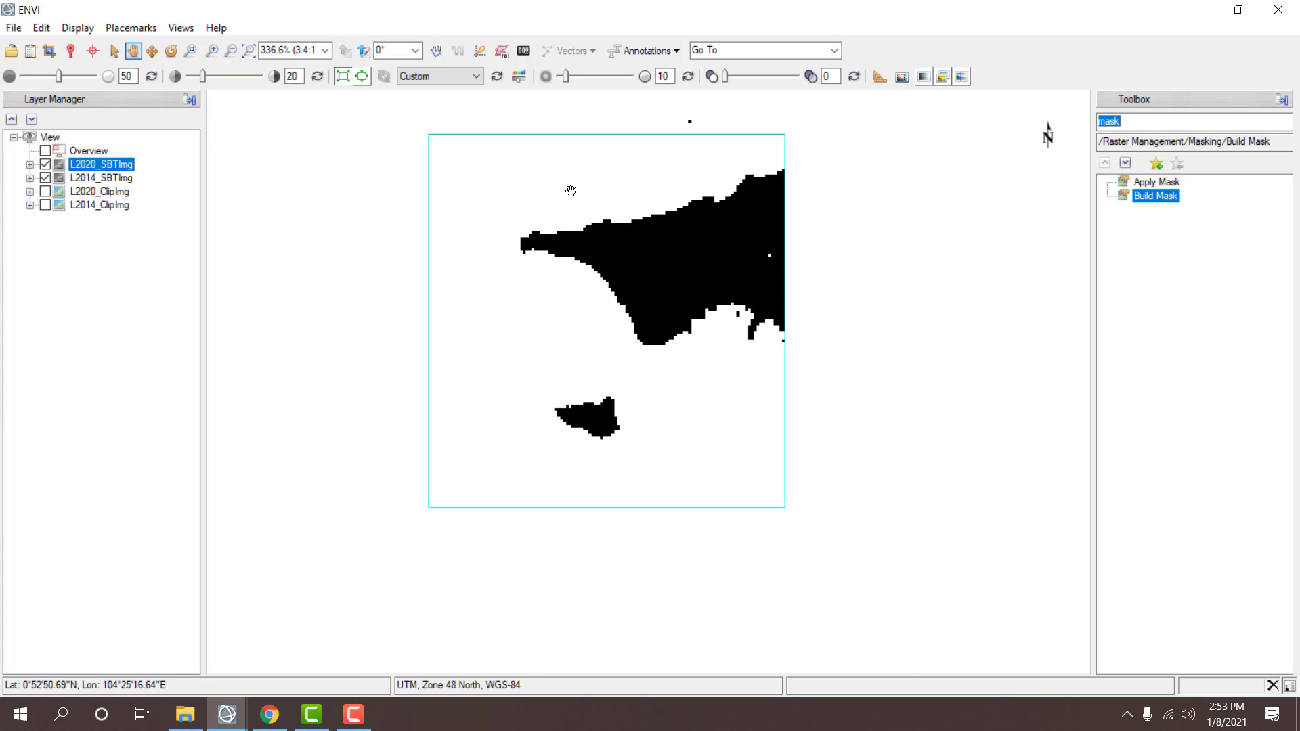
pyautogui.scroll(1, 571, 191)
pyautogui.scroll(1, 570, 191)
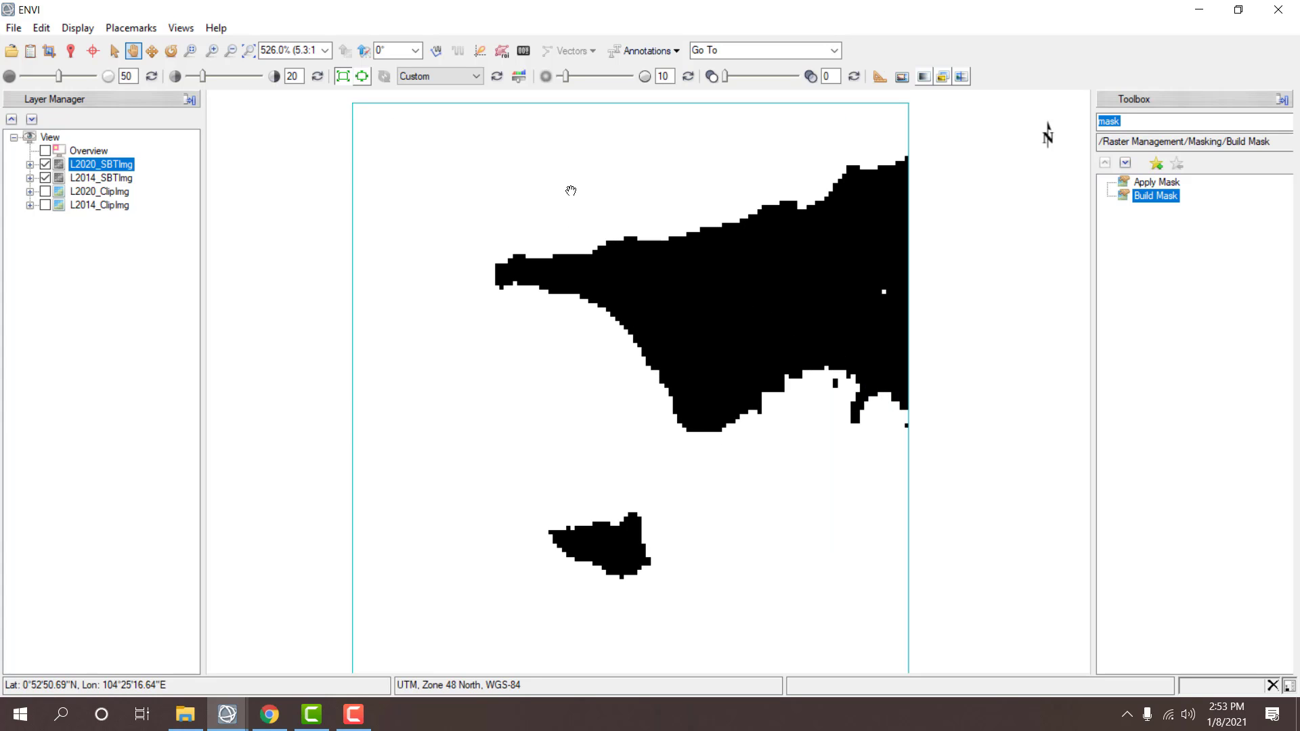
pyautogui.scroll(-1, 571, 191)
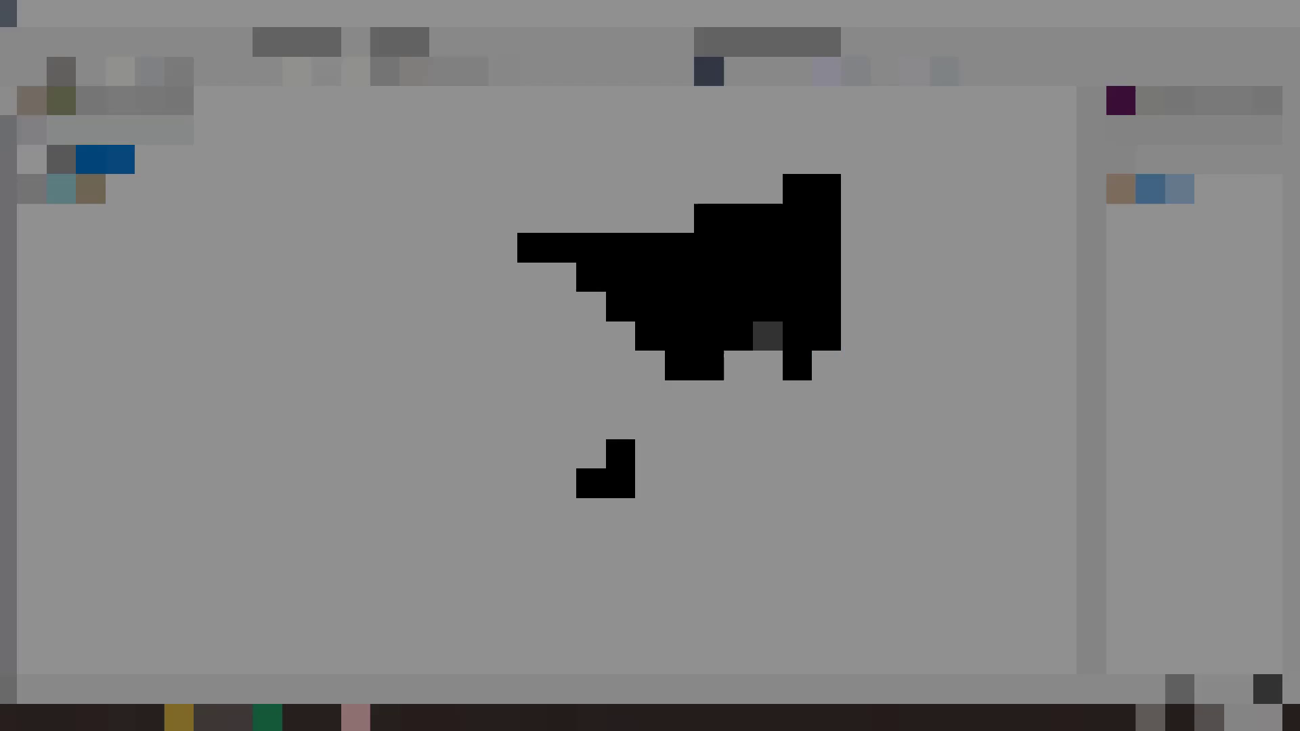
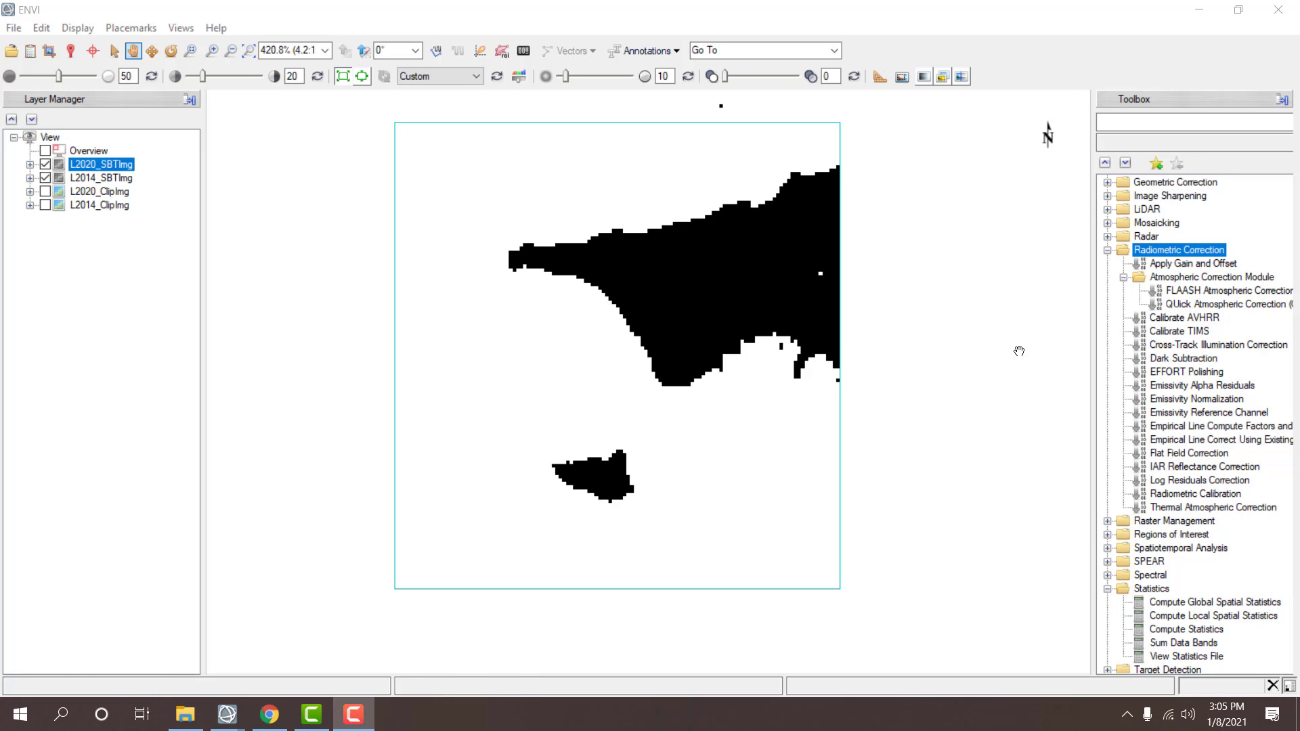
# - Find and open the Band Math tool and clear the list of previous expressions
pyautogui.click(1130, 124)
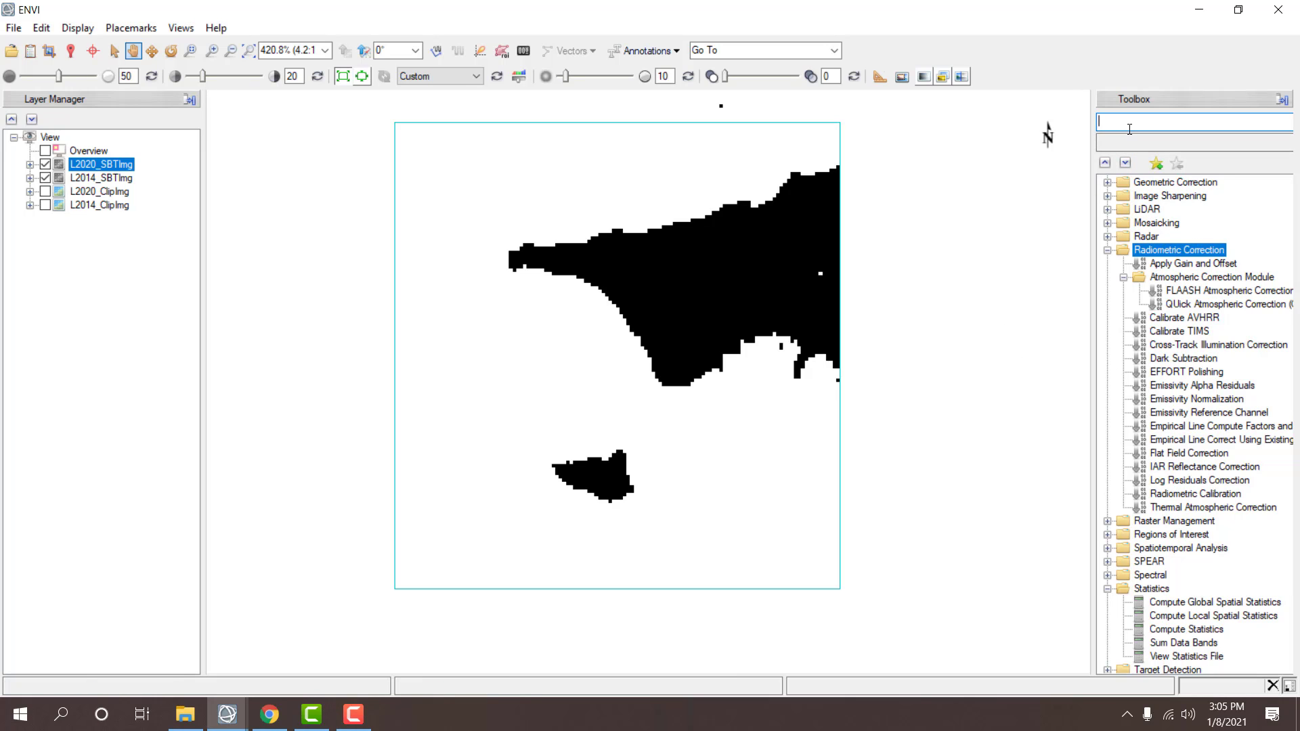
pyautogui.write('math')
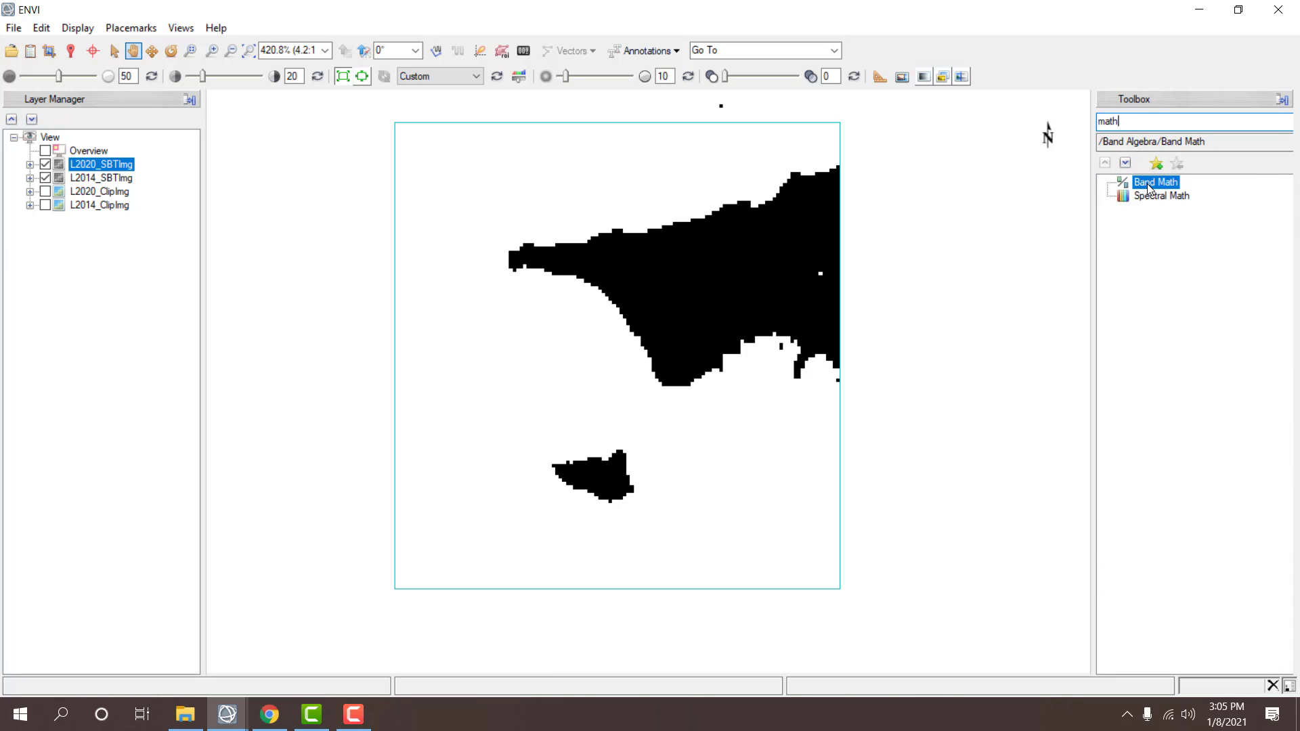
pyautogui.press('Return')
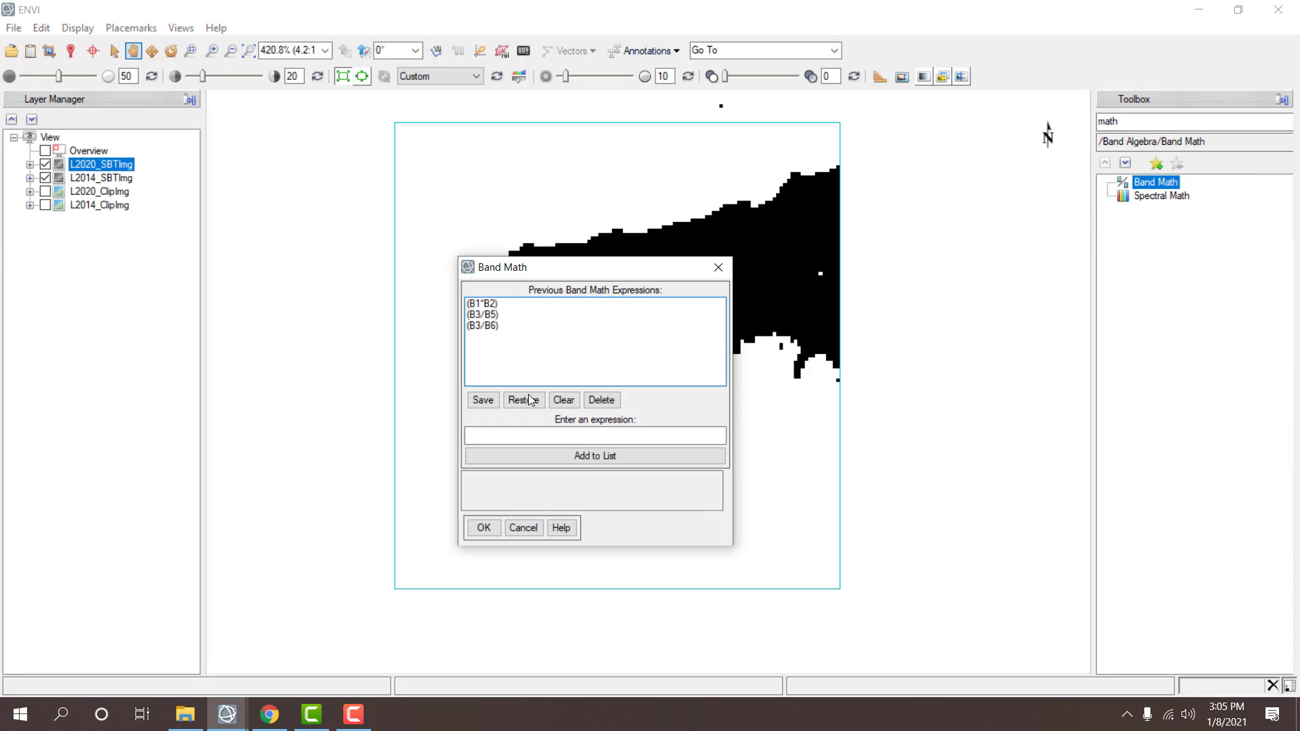
pyautogui.click(564, 400)
# - Add the band ratio expressions (B3/B6) and (B3/B5) to the Band Math expression list
pyautogui.click(500, 434)
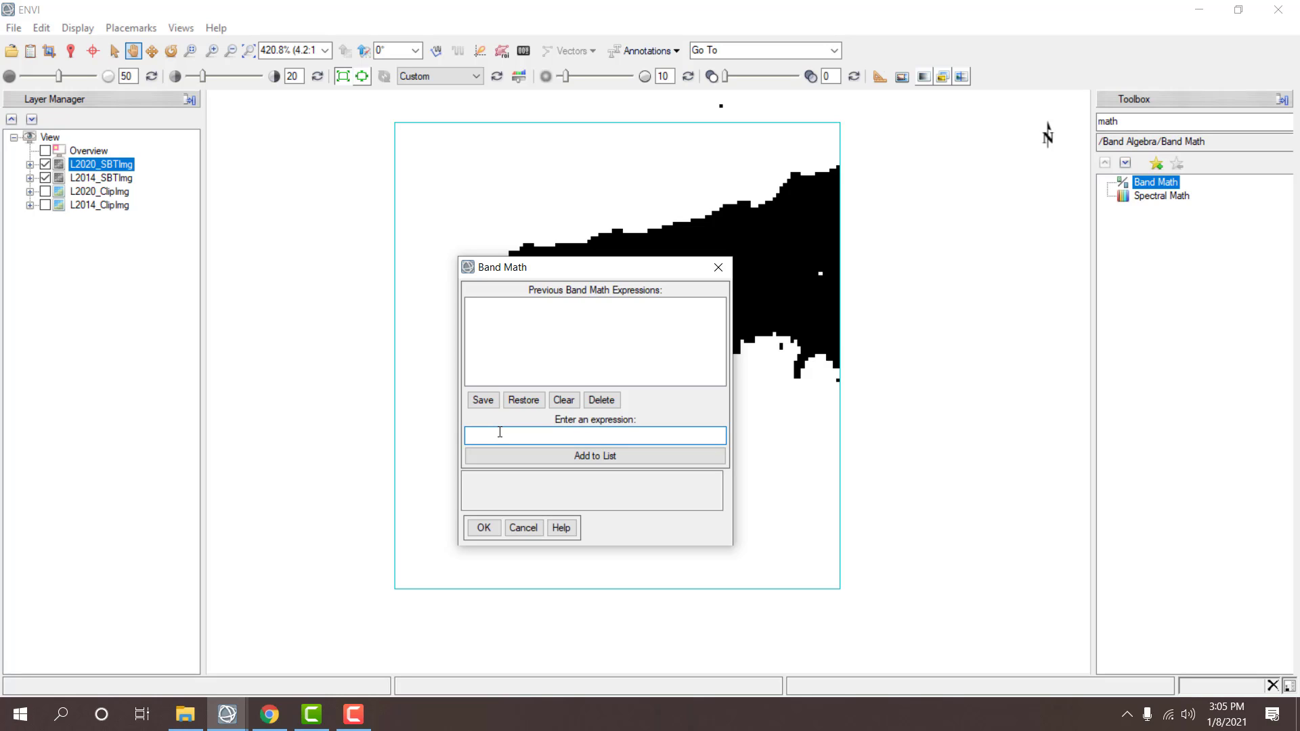
pyautogui.write('(B3/B6')
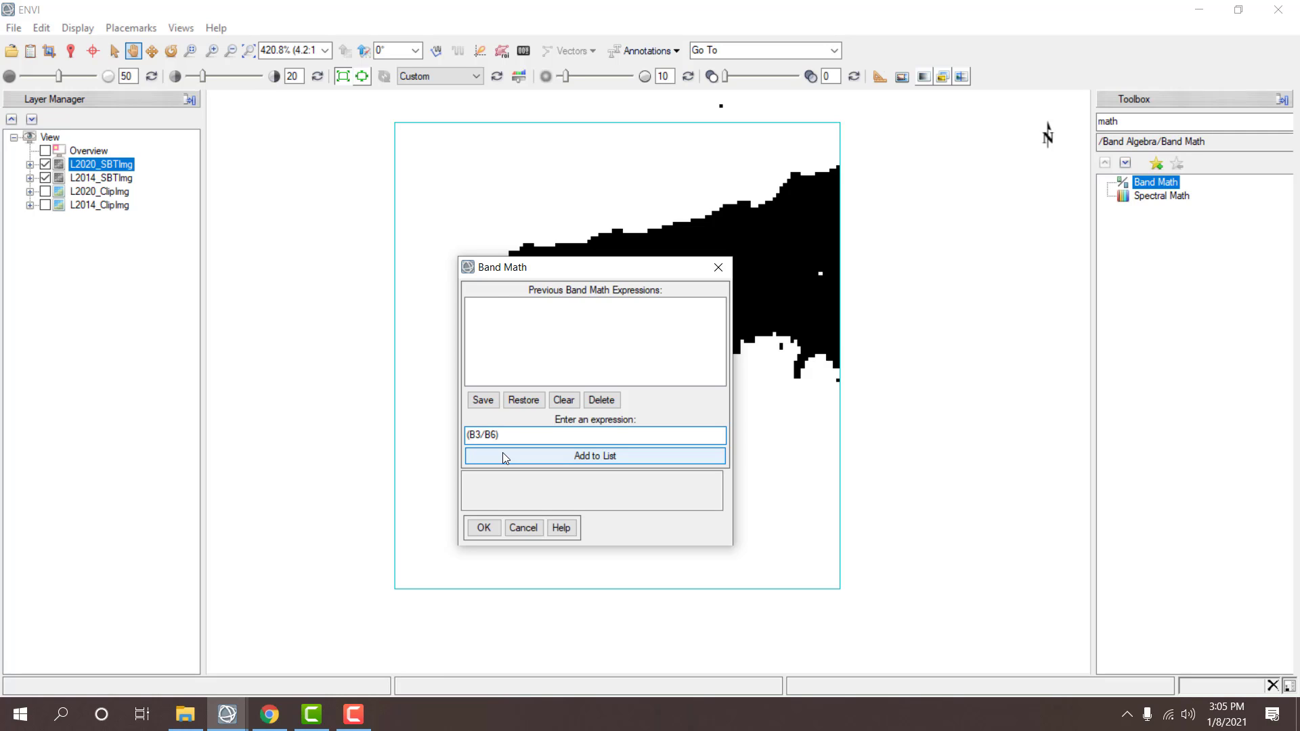
pyautogui.click(503, 456)
pyautogui.moveTo(501, 435); pyautogui.dragTo(465, 436)
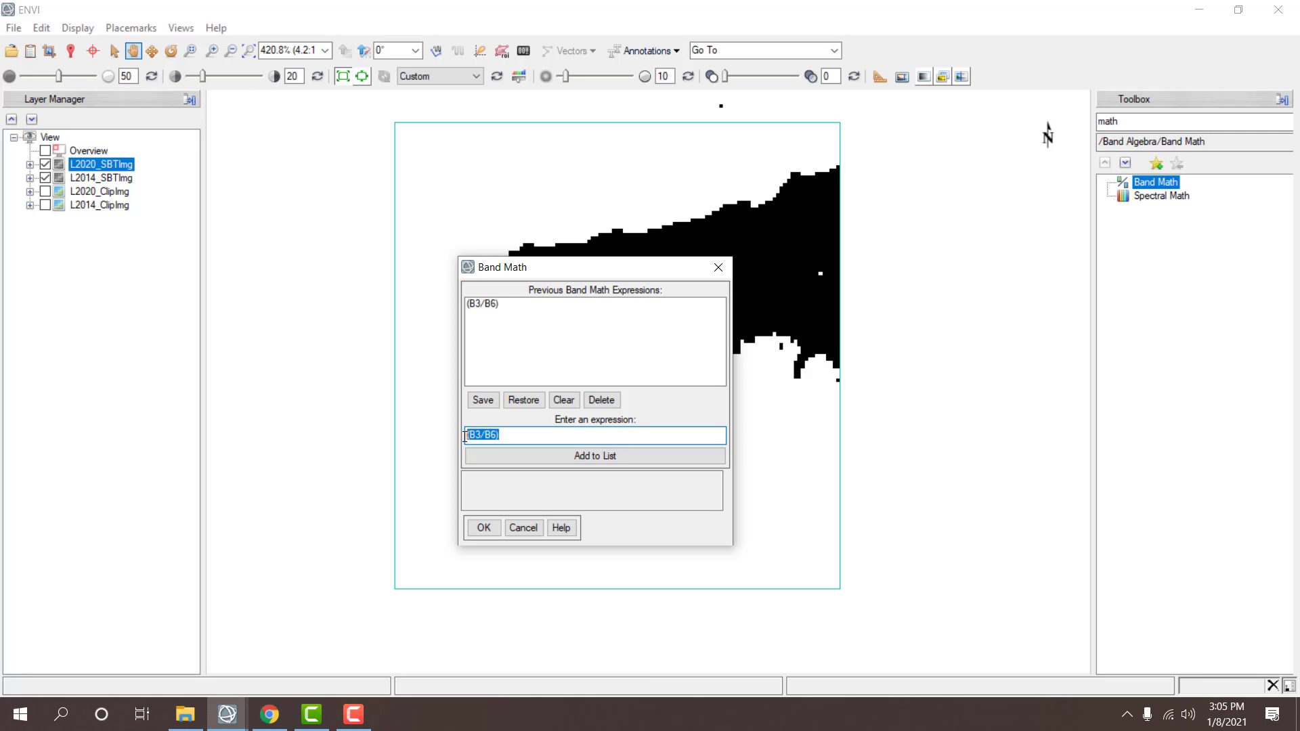
pyautogui.write('(B3/B5)')
pyautogui.click(523, 458)
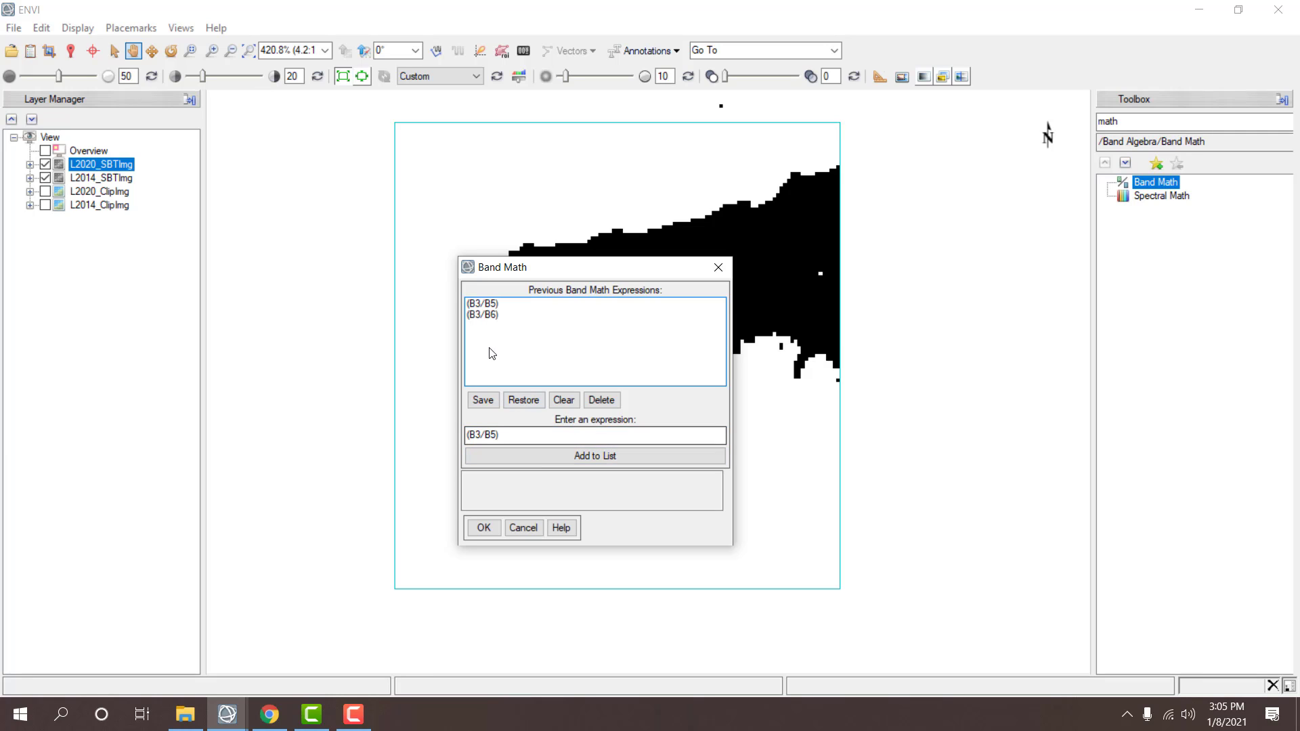
# - Use the (B3/B6) expression, pairing B3 with the Green band and B6 with the SWIR 1 band of L2014_ClipImg
pyautogui.click(494, 316)
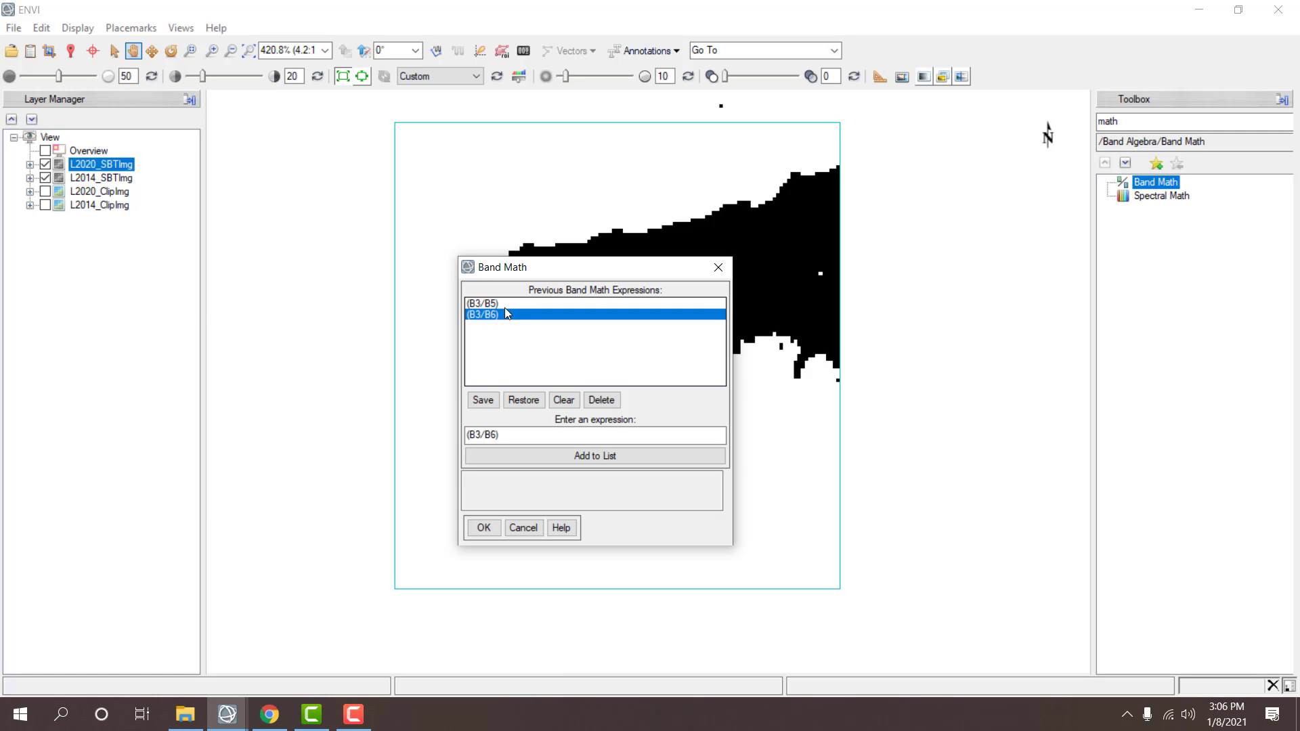
pyautogui.click(487, 304)
pyautogui.click(487, 315)
pyautogui.click(483, 529)
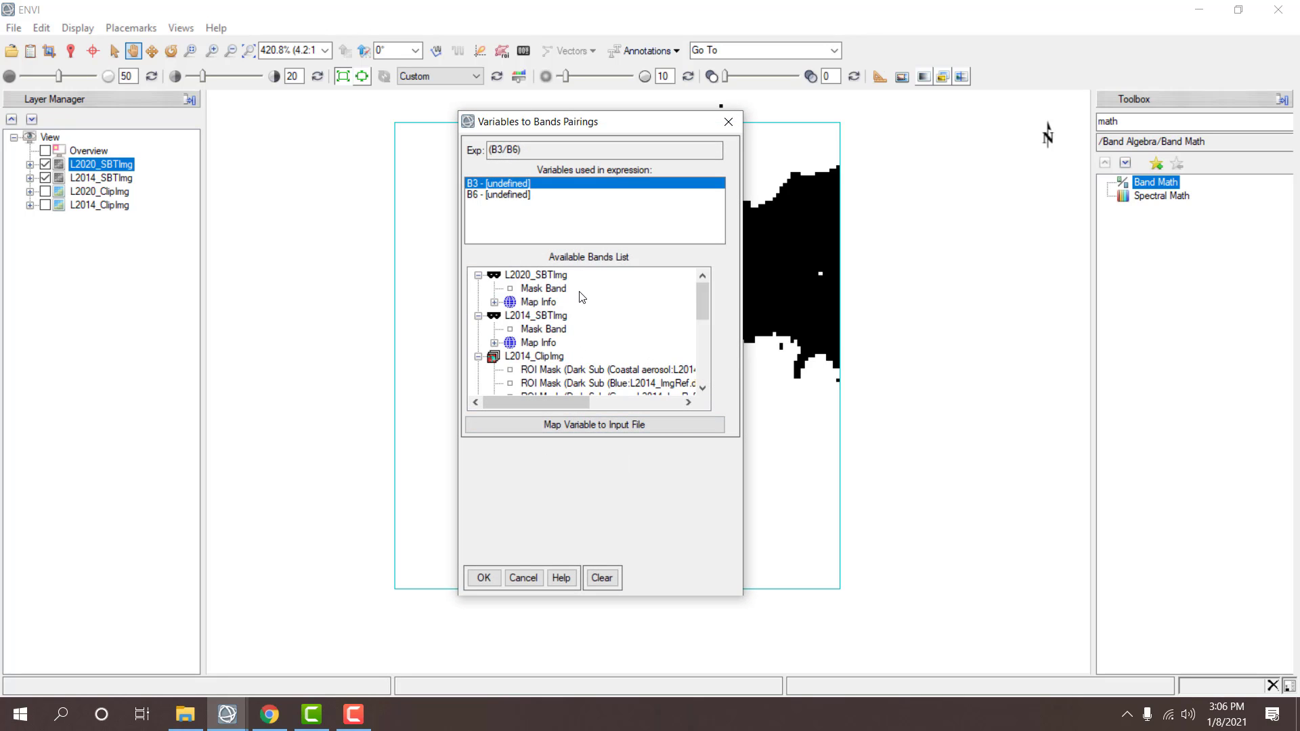
pyautogui.scroll(-1, 582, 298)
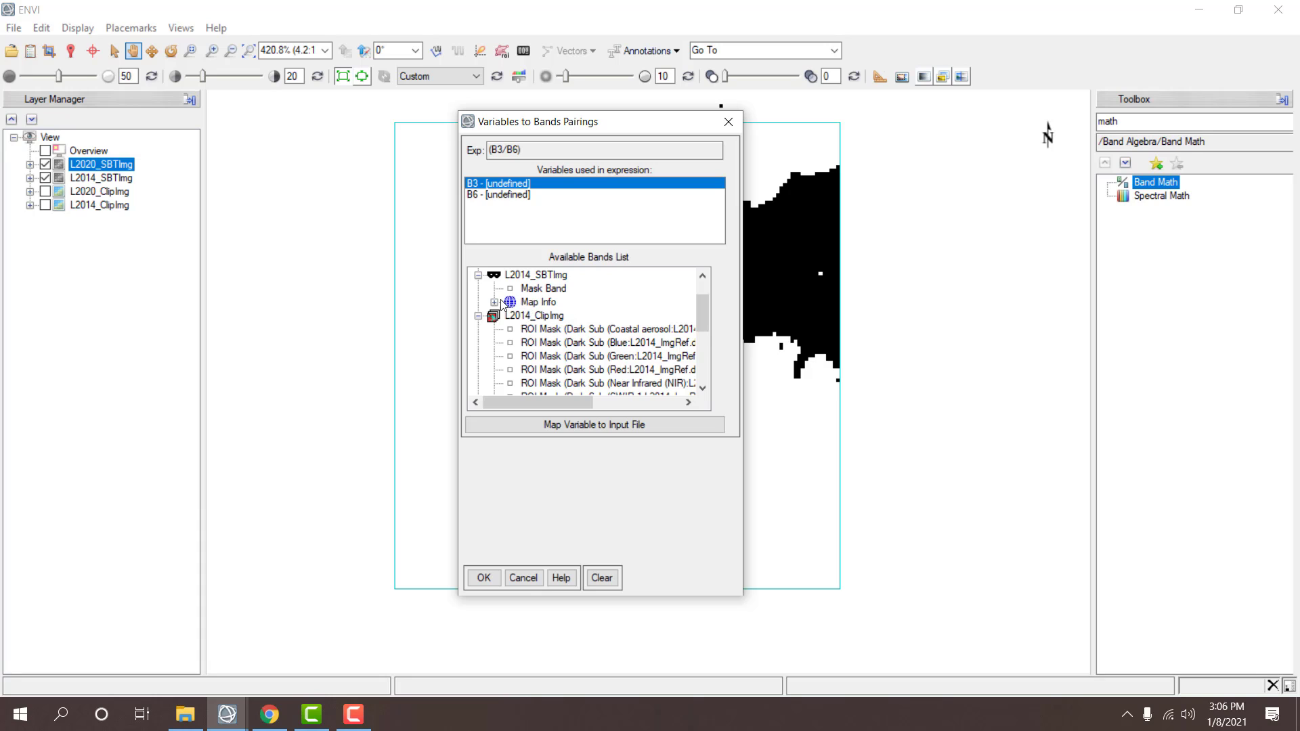
pyautogui.scroll(1, 502, 306)
pyautogui.click(478, 275)
pyautogui.click(478, 289)
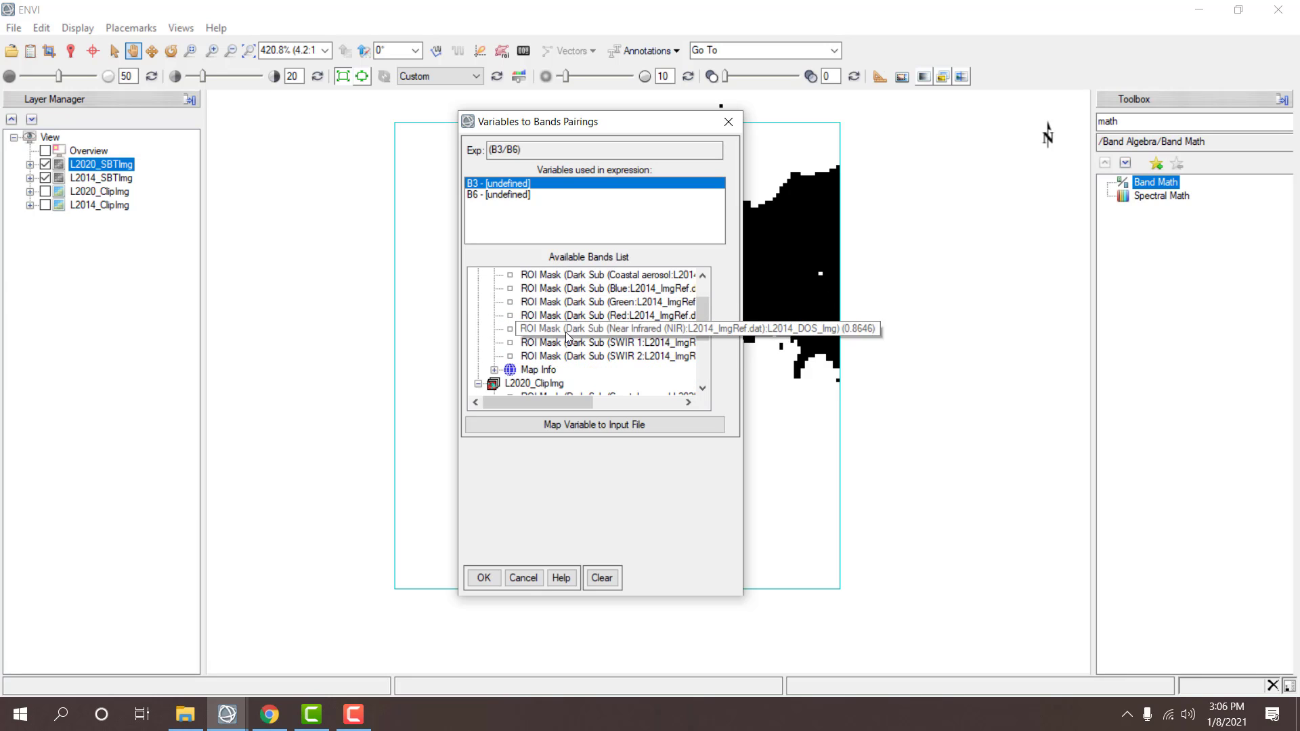
pyautogui.click(468, 186)
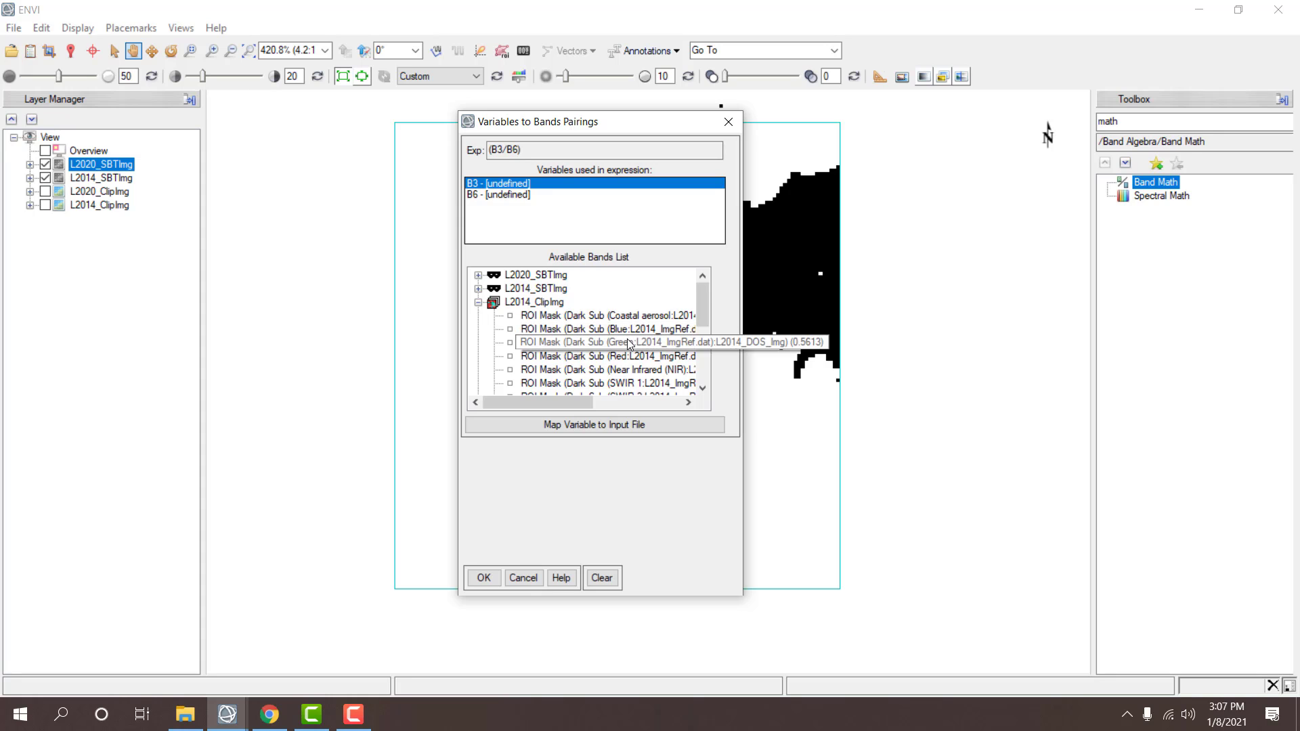
pyautogui.click(630, 343)
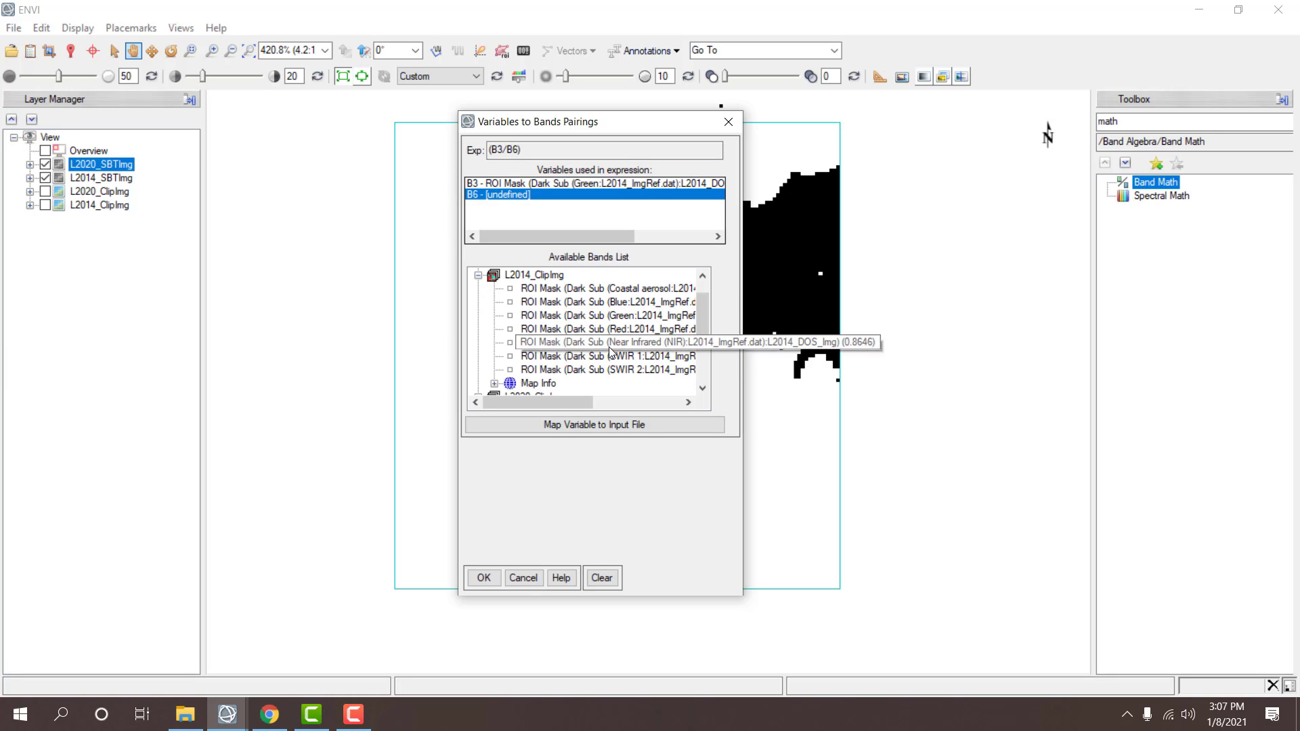
pyautogui.click(612, 353)
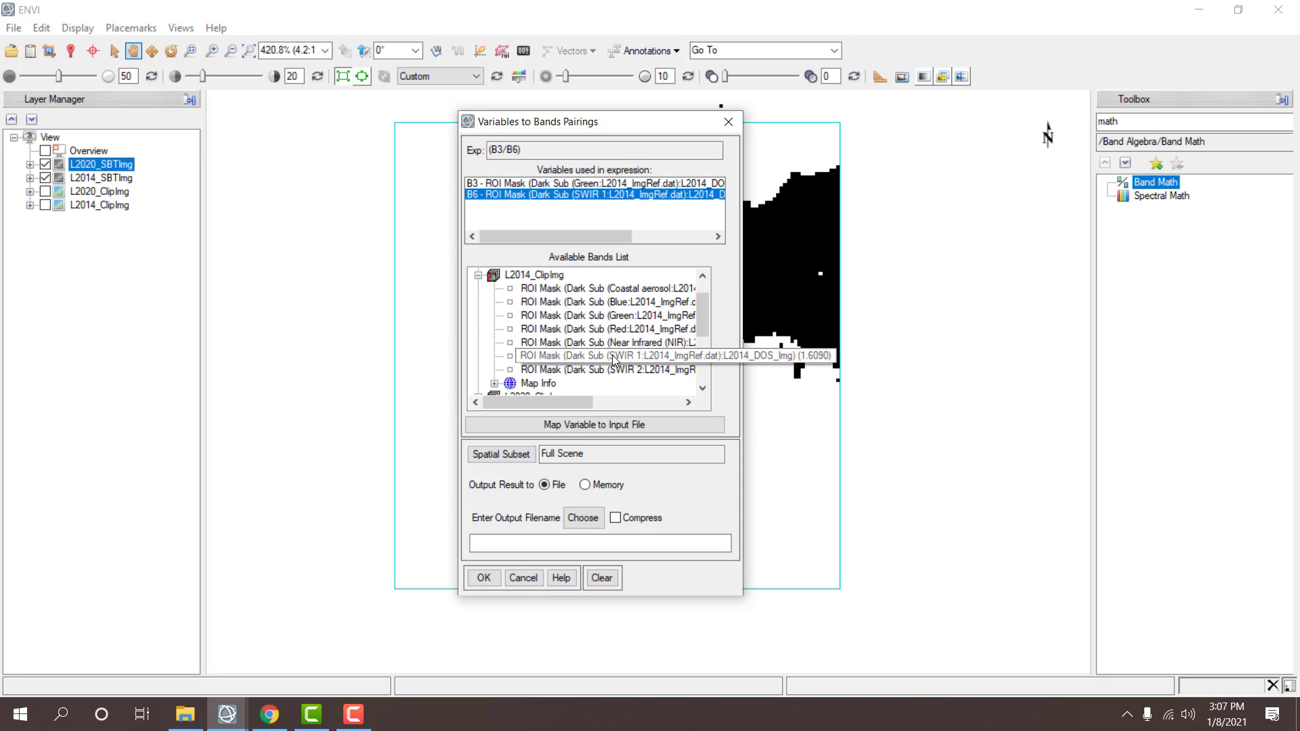
# - Output the B3/B6 ratio to L2014_B3B6_Img in the Pre-Processing folder, overwriting the existing file
pyautogui.click(582, 519)
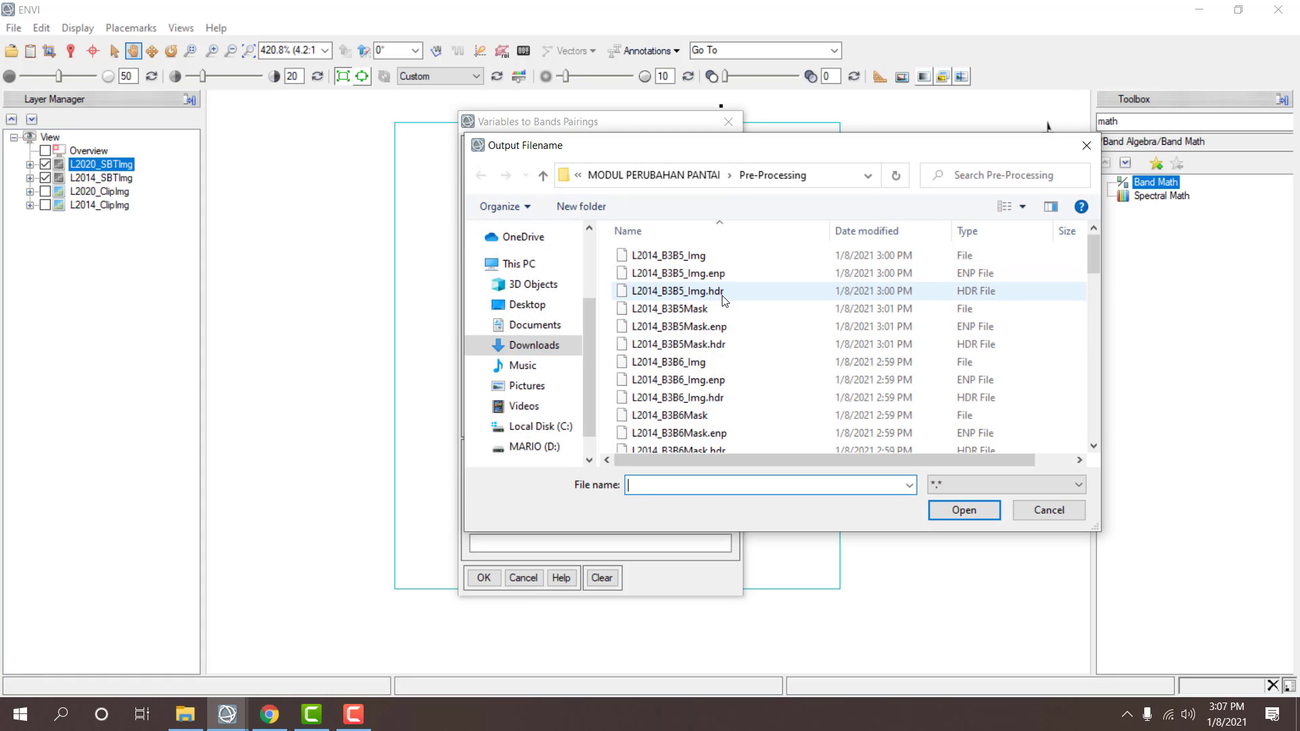
pyautogui.click(712, 363)
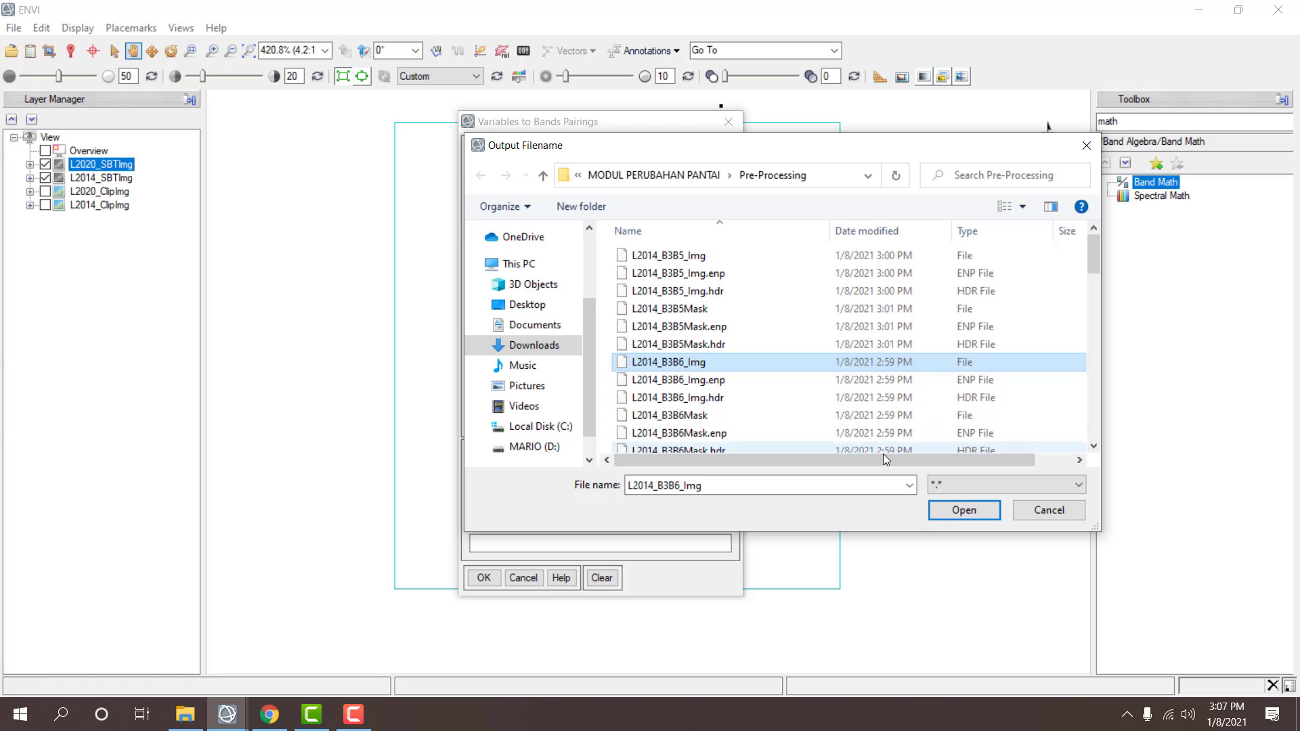
pyautogui.click(969, 511)
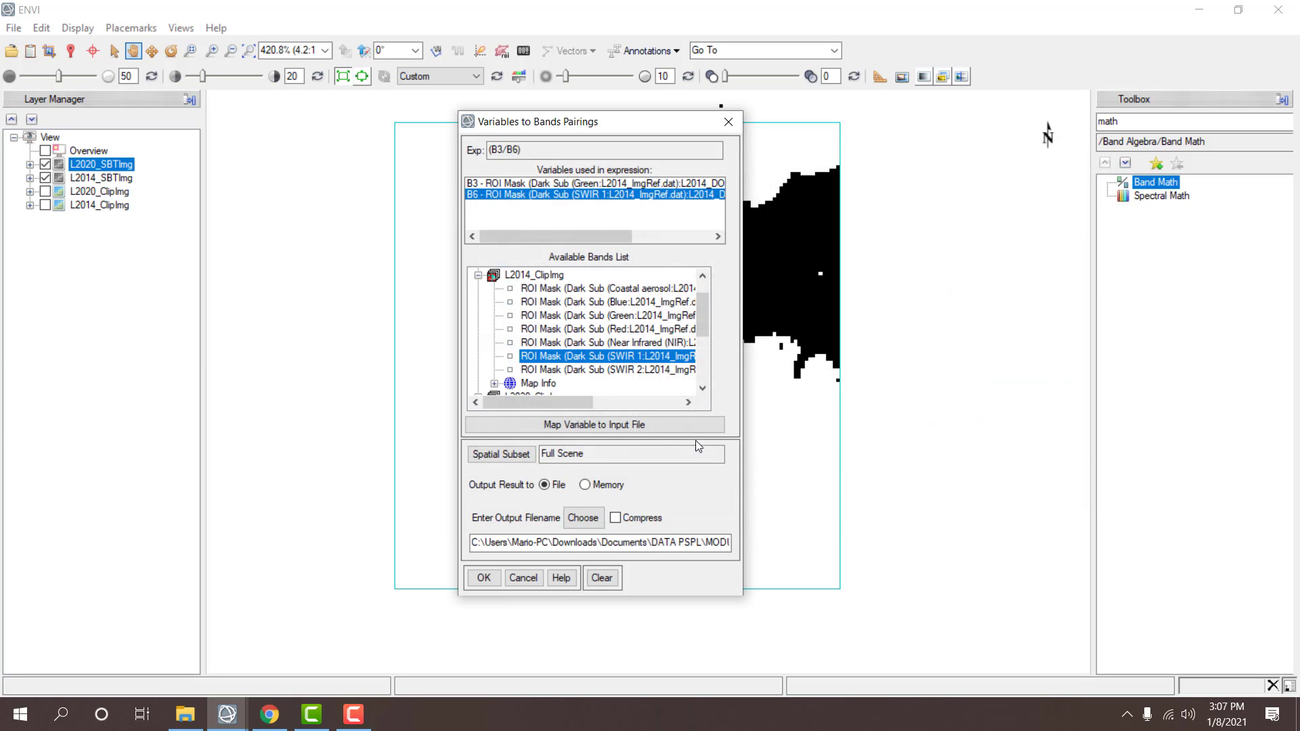
pyautogui.click(493, 579)
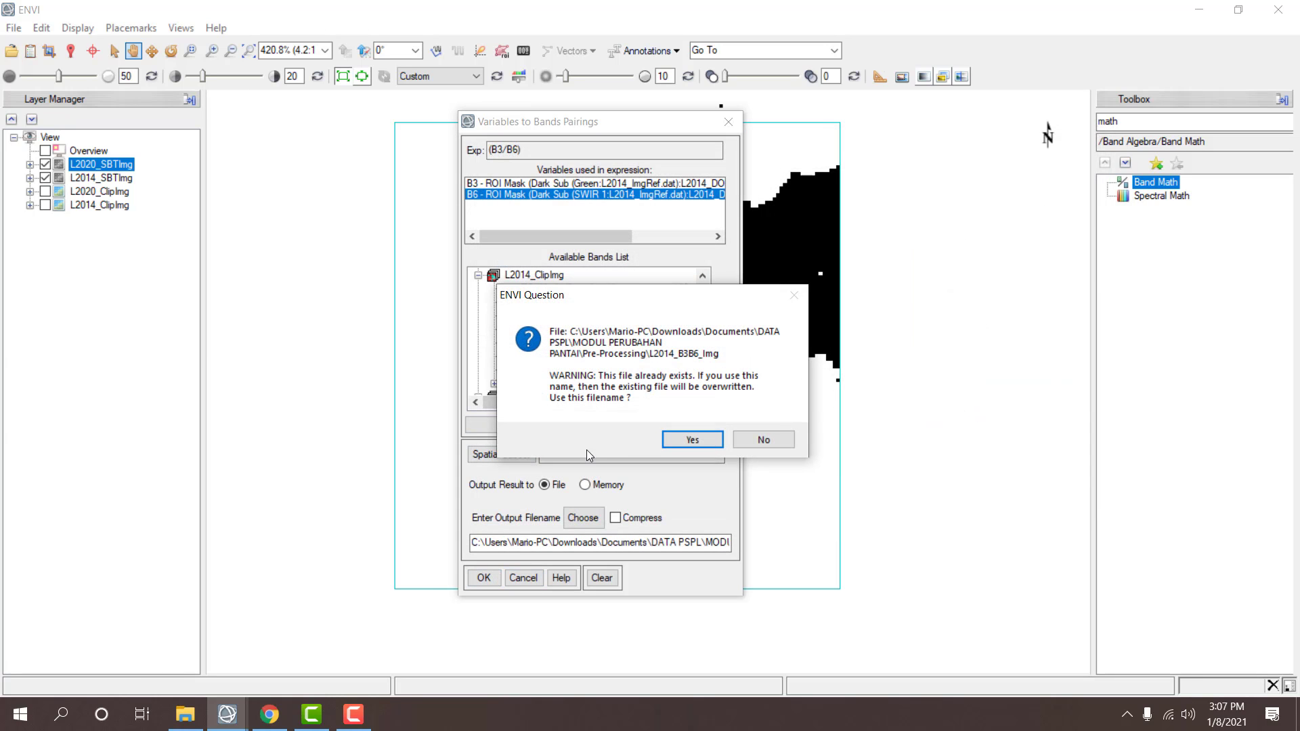
pyautogui.click(664, 437)
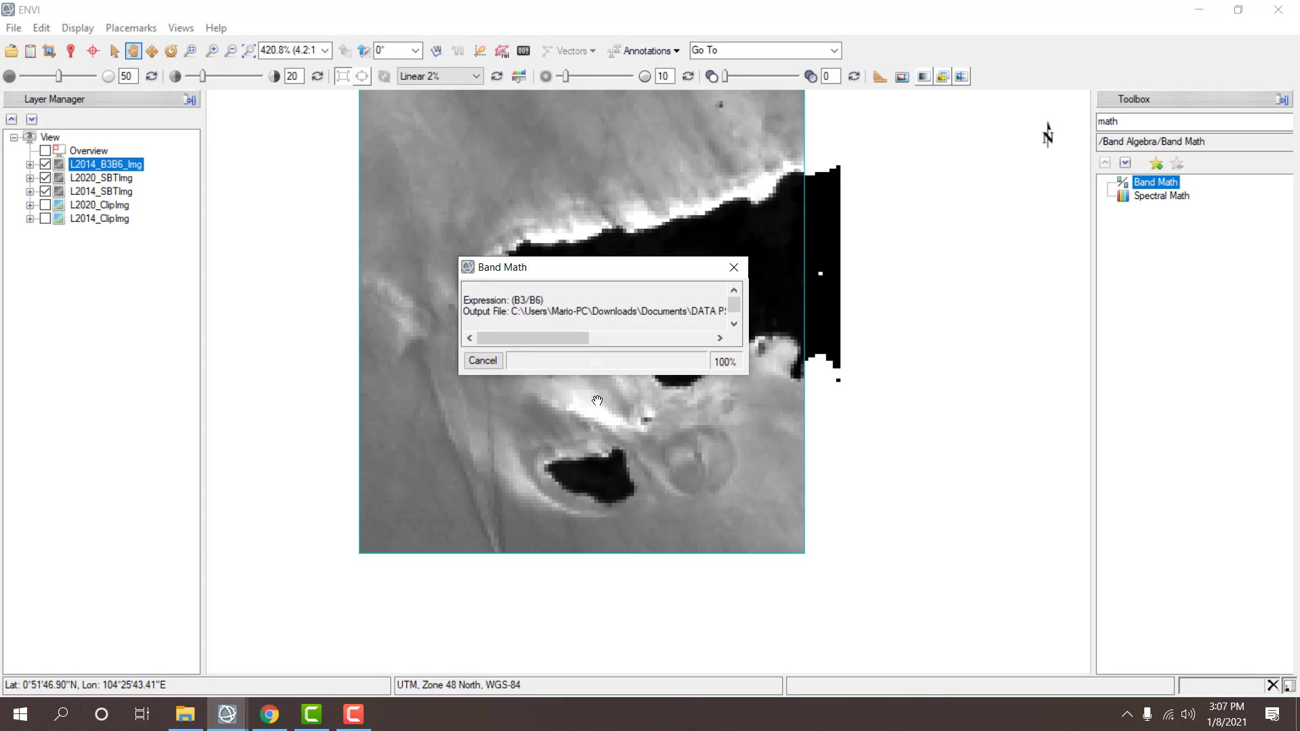
# - Hide L2020_SBTImg and zoom to the full extent of the L2014_B3B6_Img layer
pyautogui.click(46, 178)
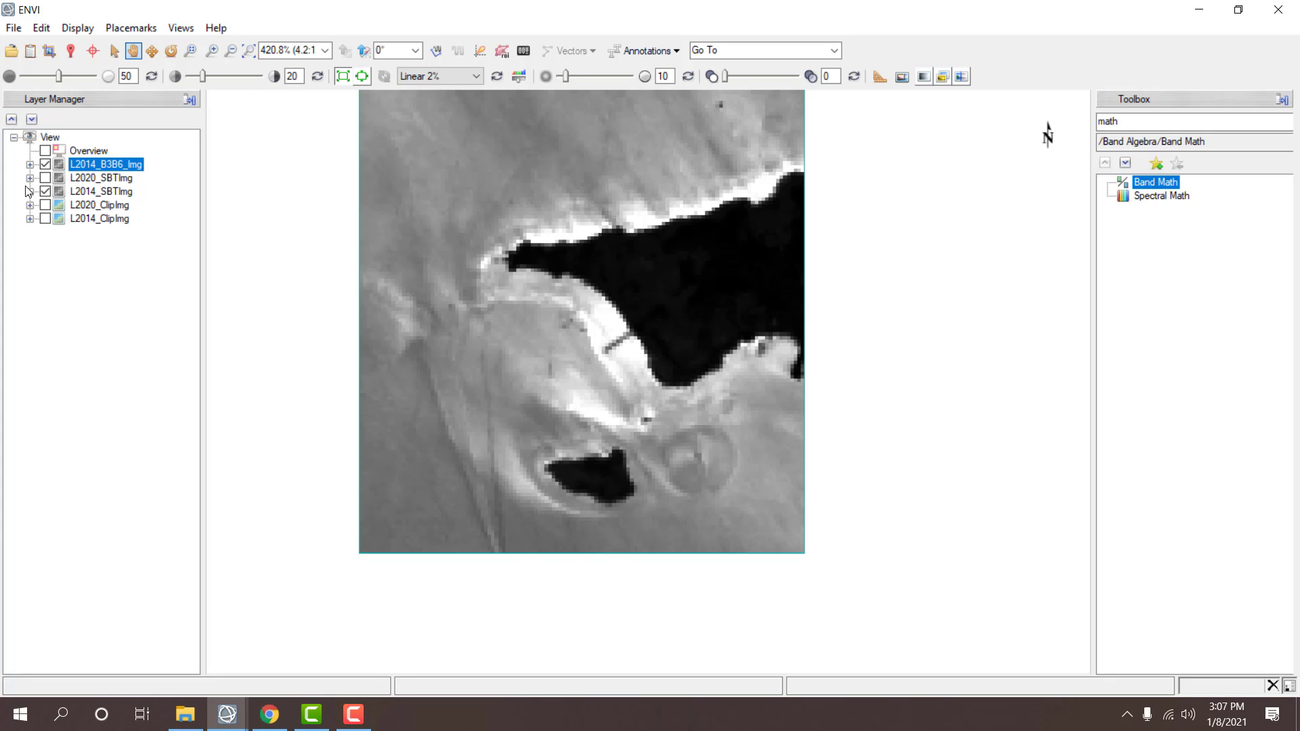
pyautogui.rightClick(131, 175)
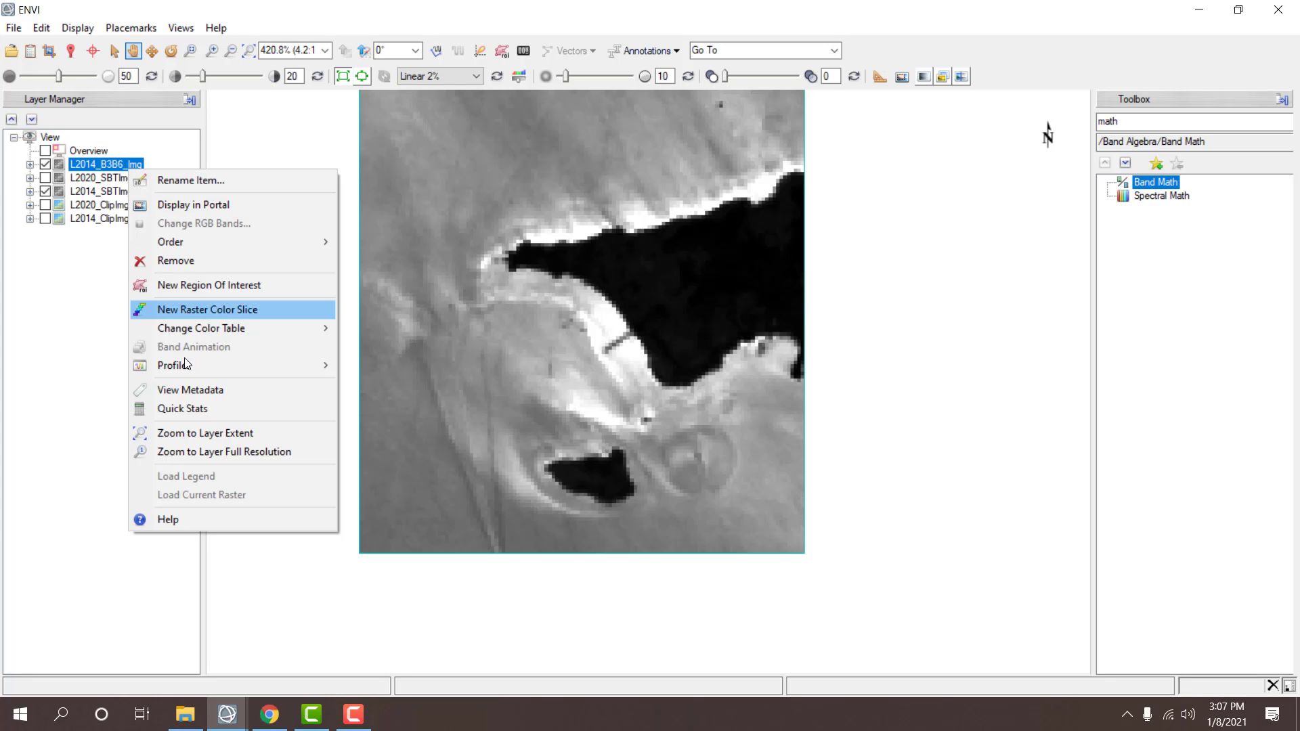
pyautogui.click(201, 433)
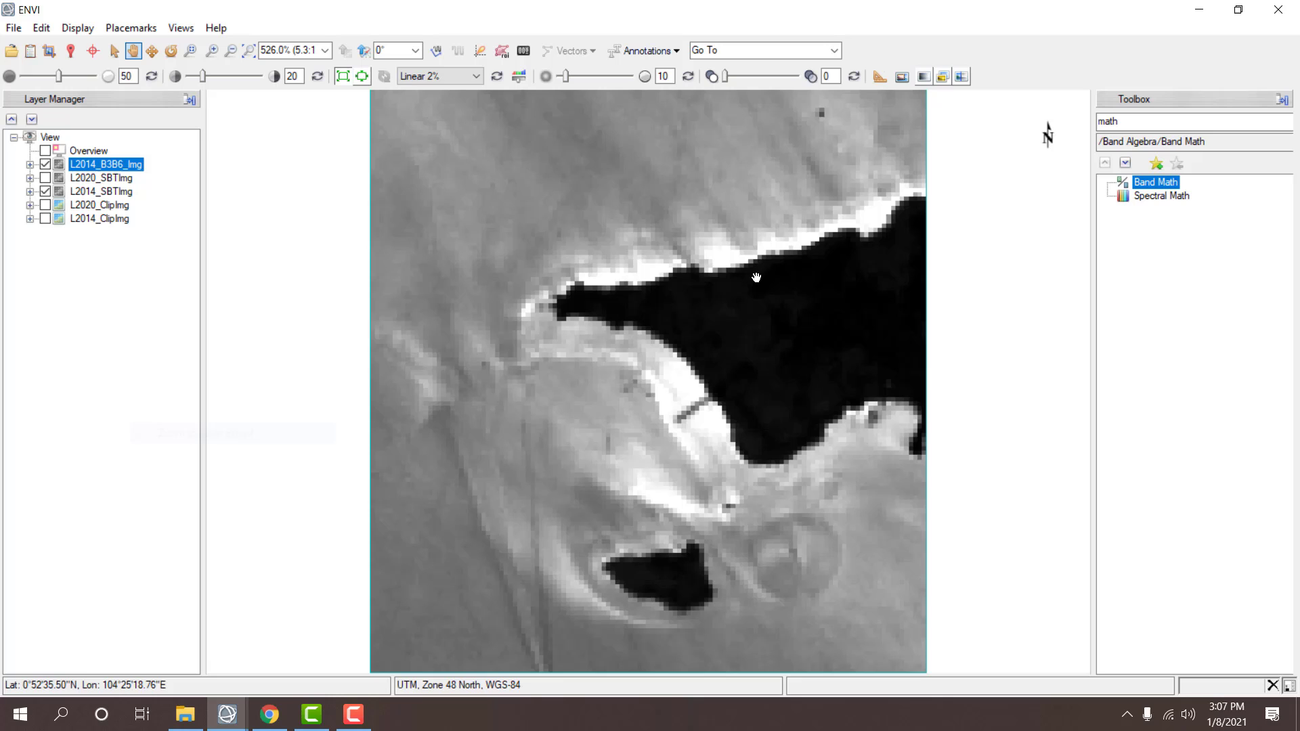
# - Start Band Math with (B3/B5), pairing B3 with the Green band and B5 with the Near Infrared band of L2014_ClipImg
pyautogui.doubleClick(1159, 184)
pyautogui.click(482, 304)
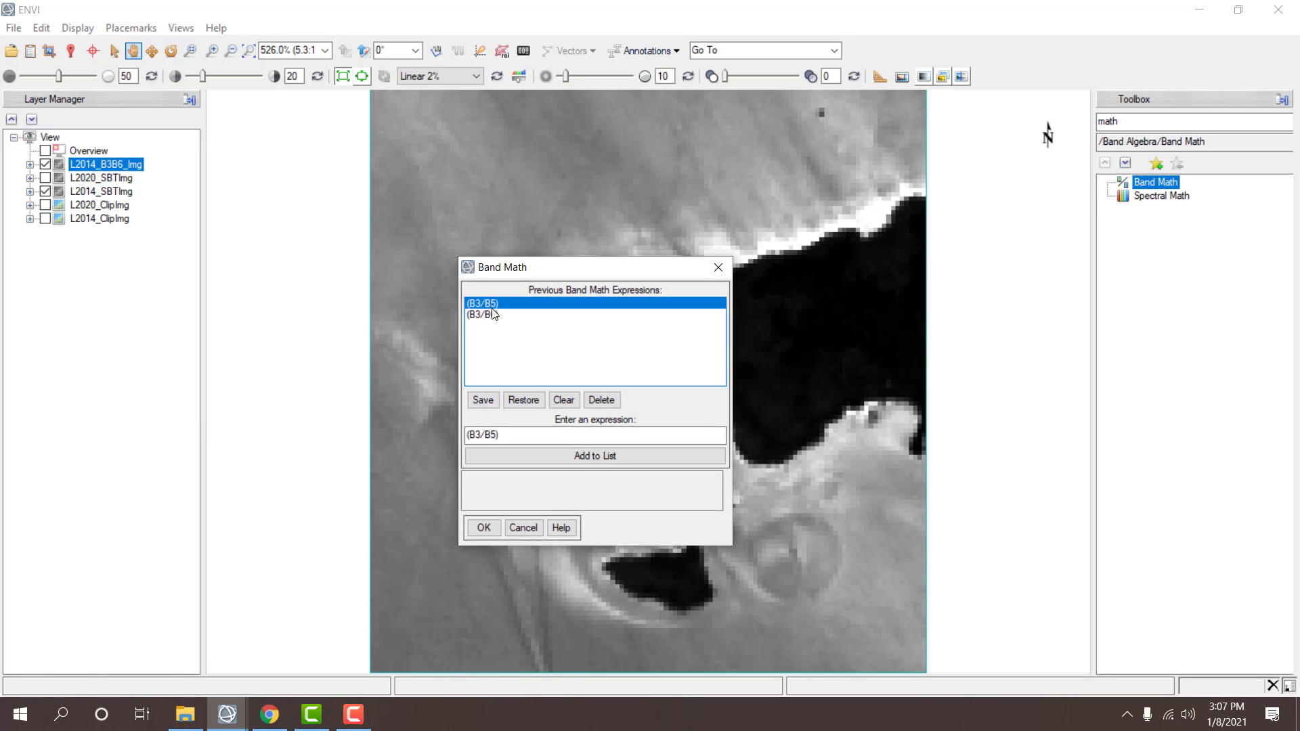
pyautogui.click(484, 529)
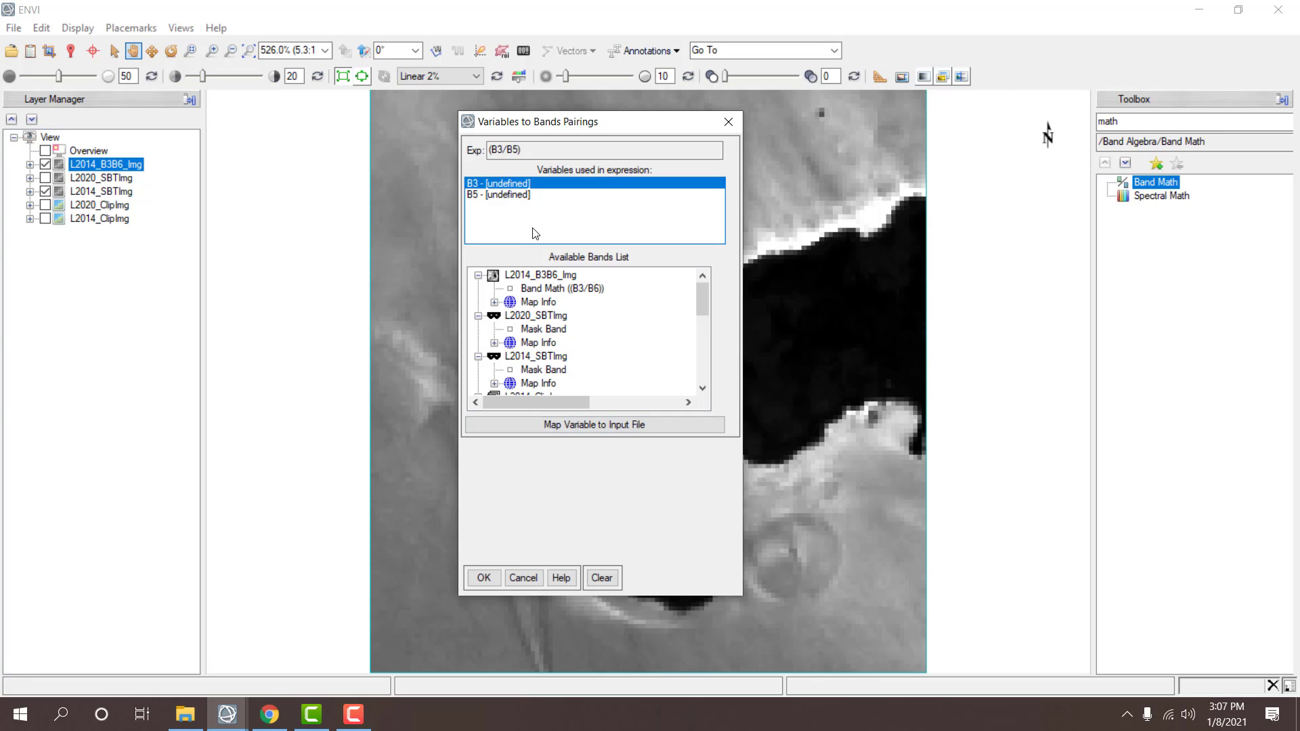
pyautogui.scroll(-1, 547, 320)
pyautogui.scroll(-1, 548, 320)
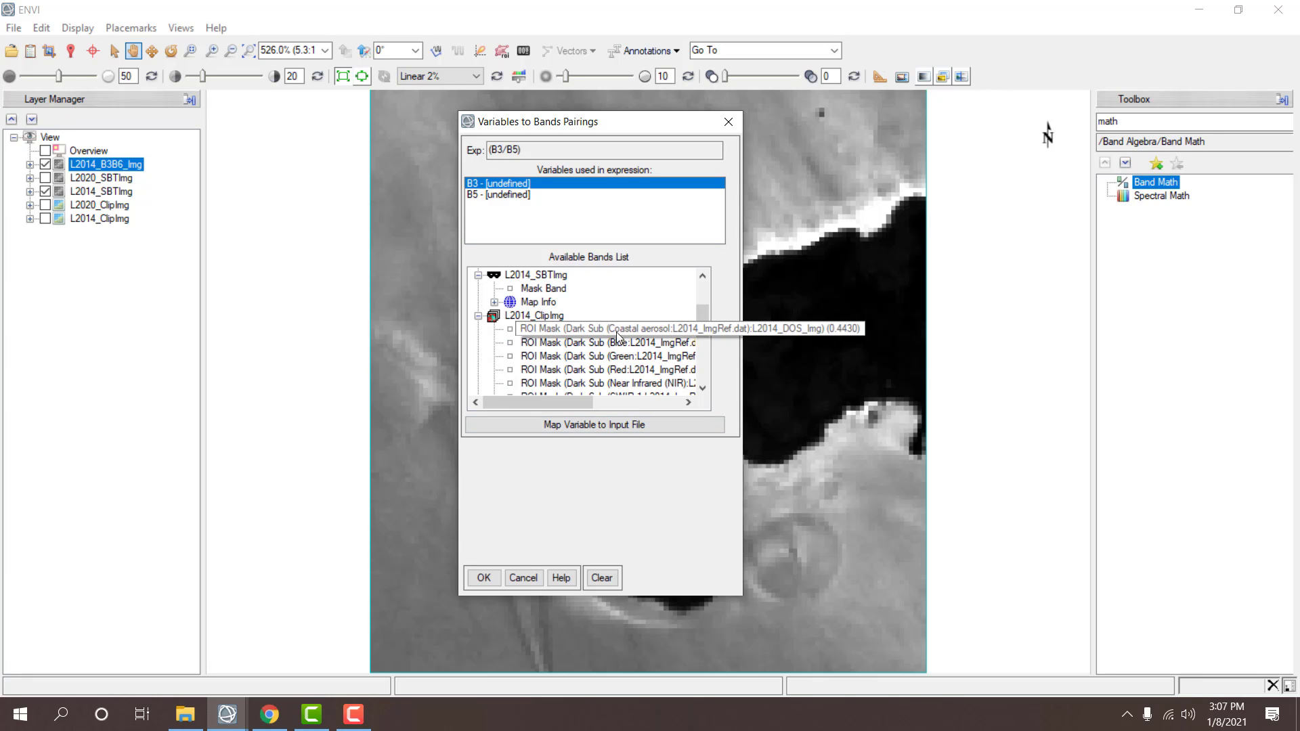
pyautogui.click(682, 357)
pyautogui.scroll(-1, 670, 352)
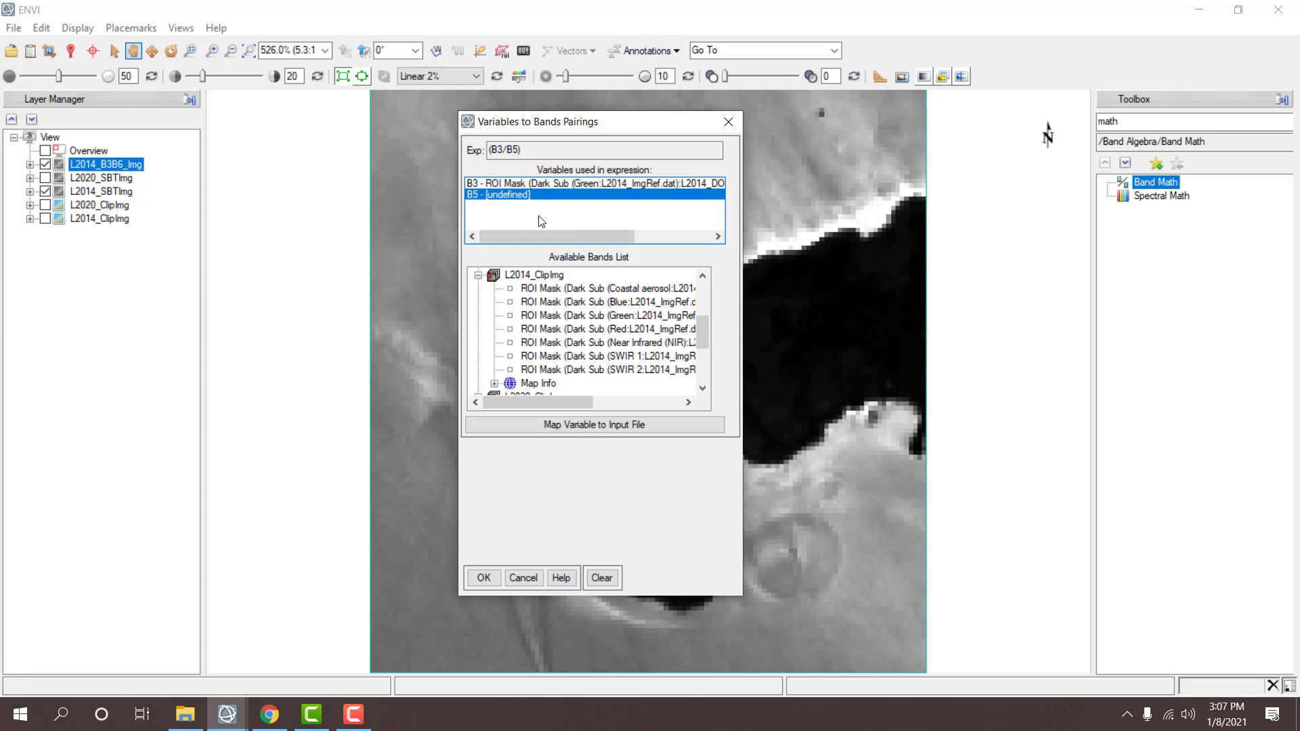
pyautogui.click(618, 349)
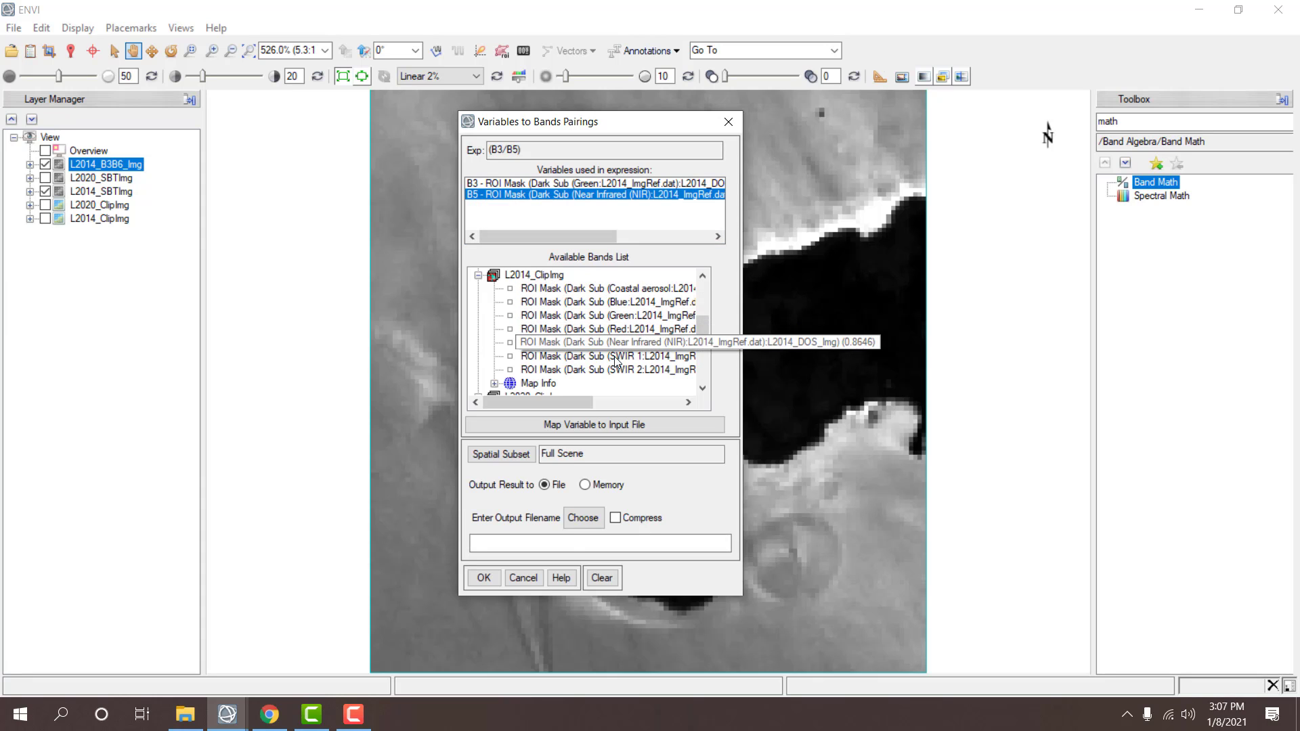
# - Output the B3/B5 ratio to L2014_B3B5_Img in the Pre-Processing folder, overwriting the existing file
pyautogui.click(580, 522)
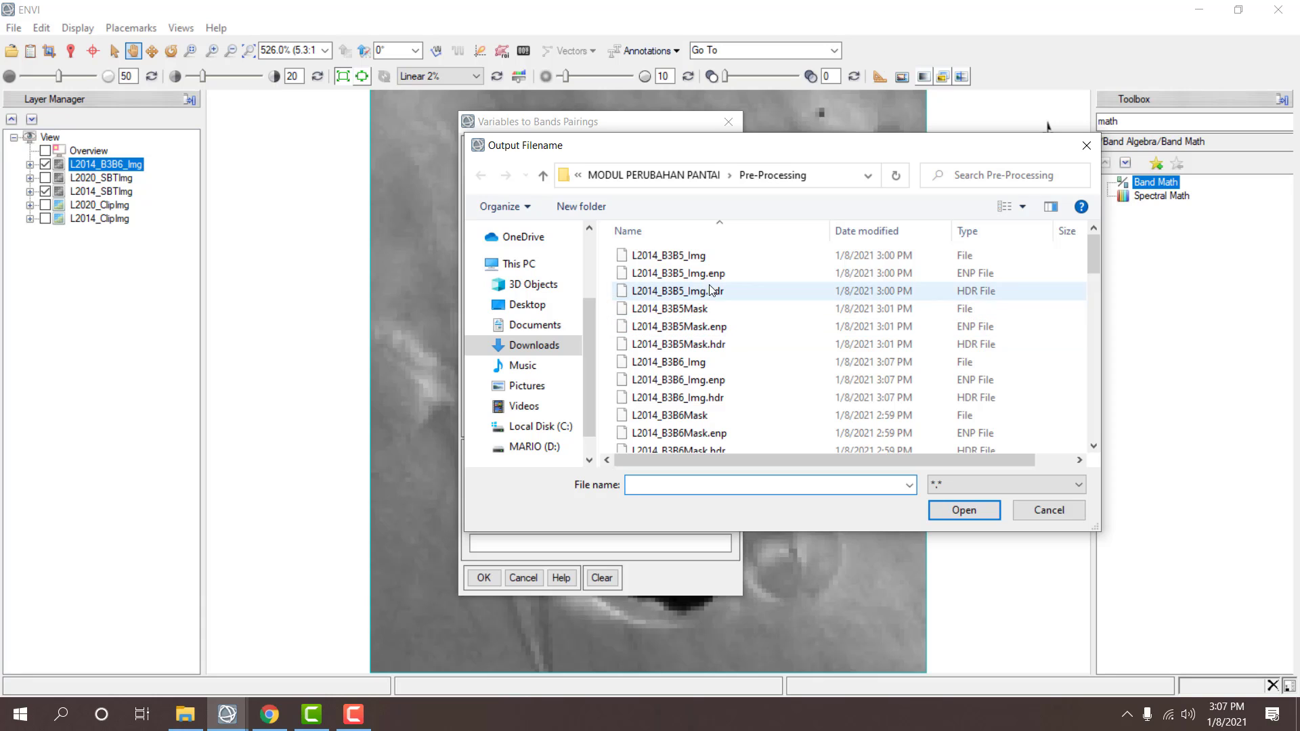
pyautogui.click(759, 256)
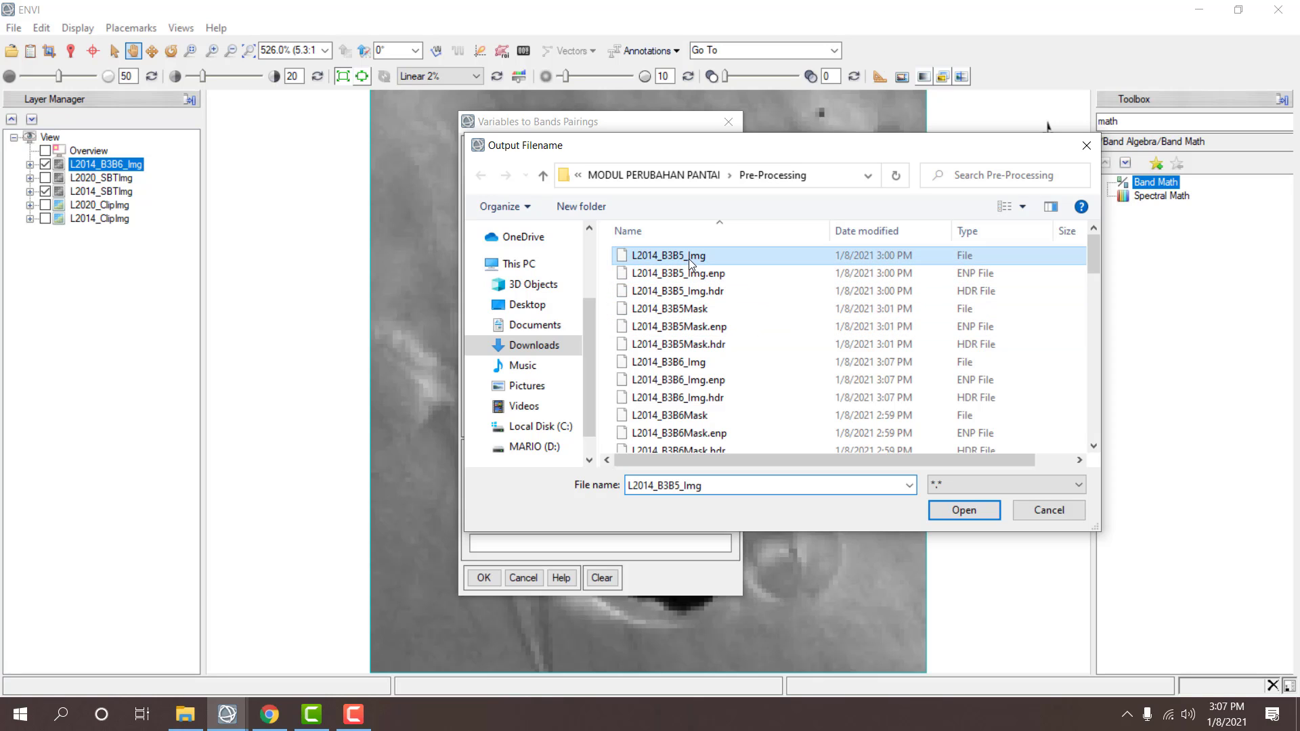
pyautogui.click(963, 511)
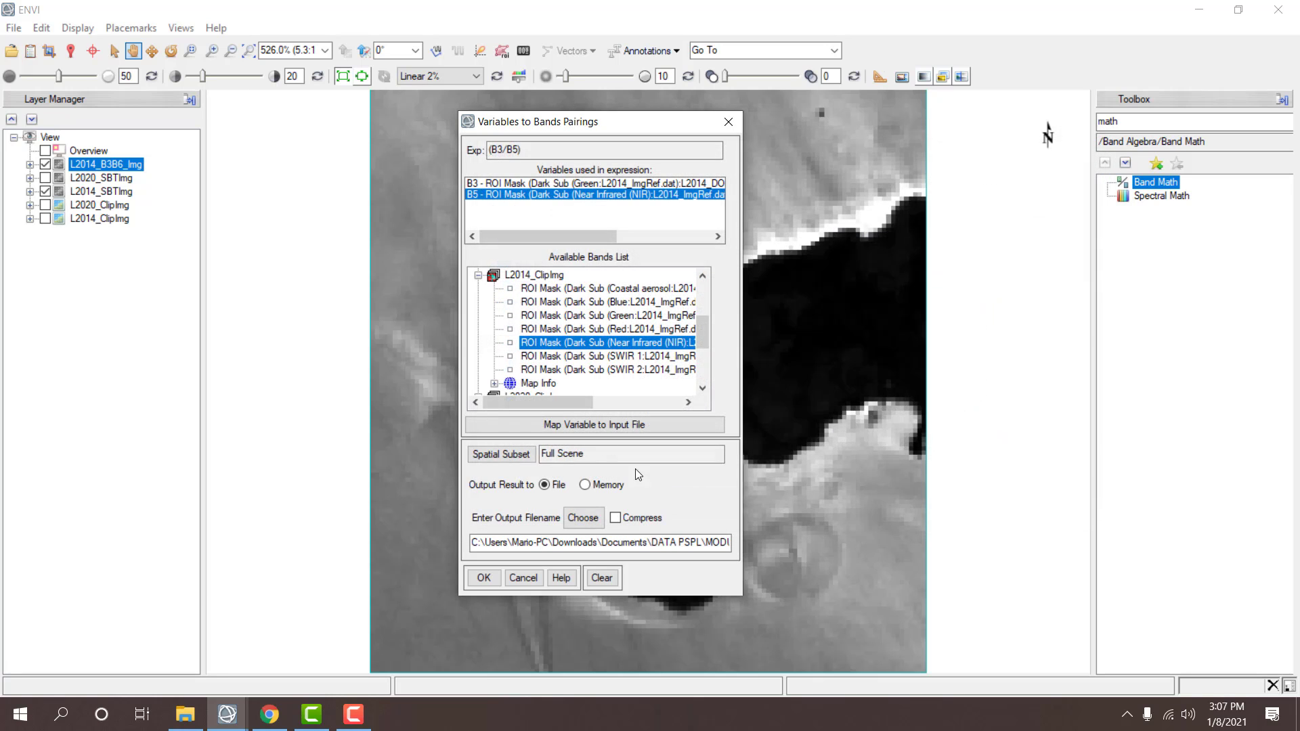
pyautogui.click(483, 578)
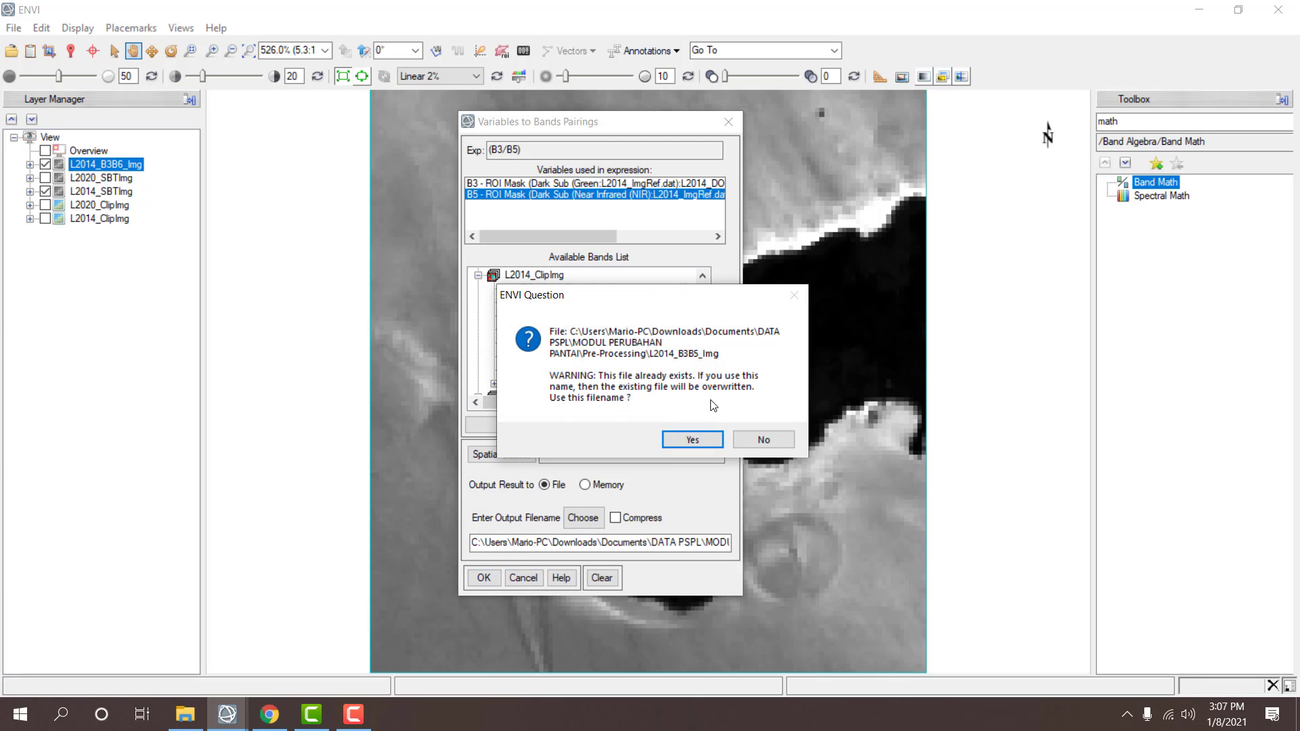
pyautogui.click(684, 437)
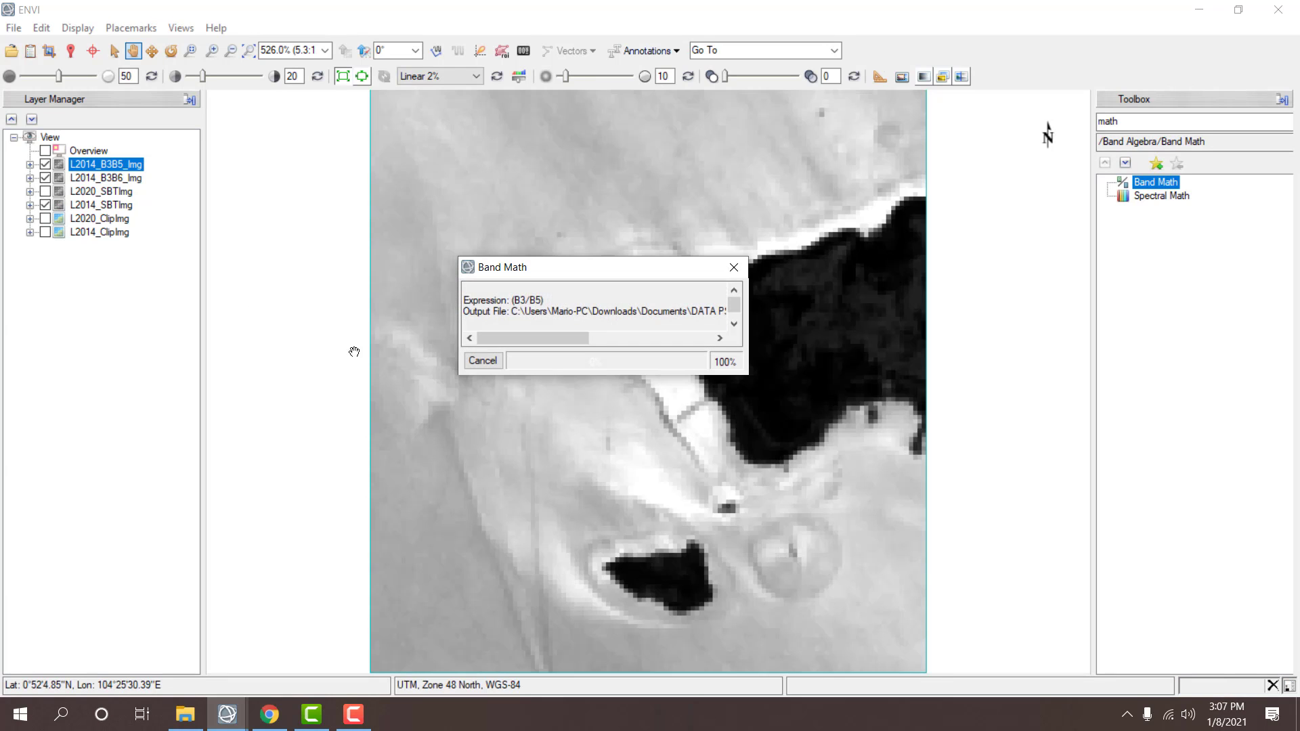
# - Compare the 2014 B3/B5 and B3/B6 ratio images by toggling L2014_B3B5_Img, and hide all layers
pyautogui.click(45, 166)
pyautogui.click(84, 178)
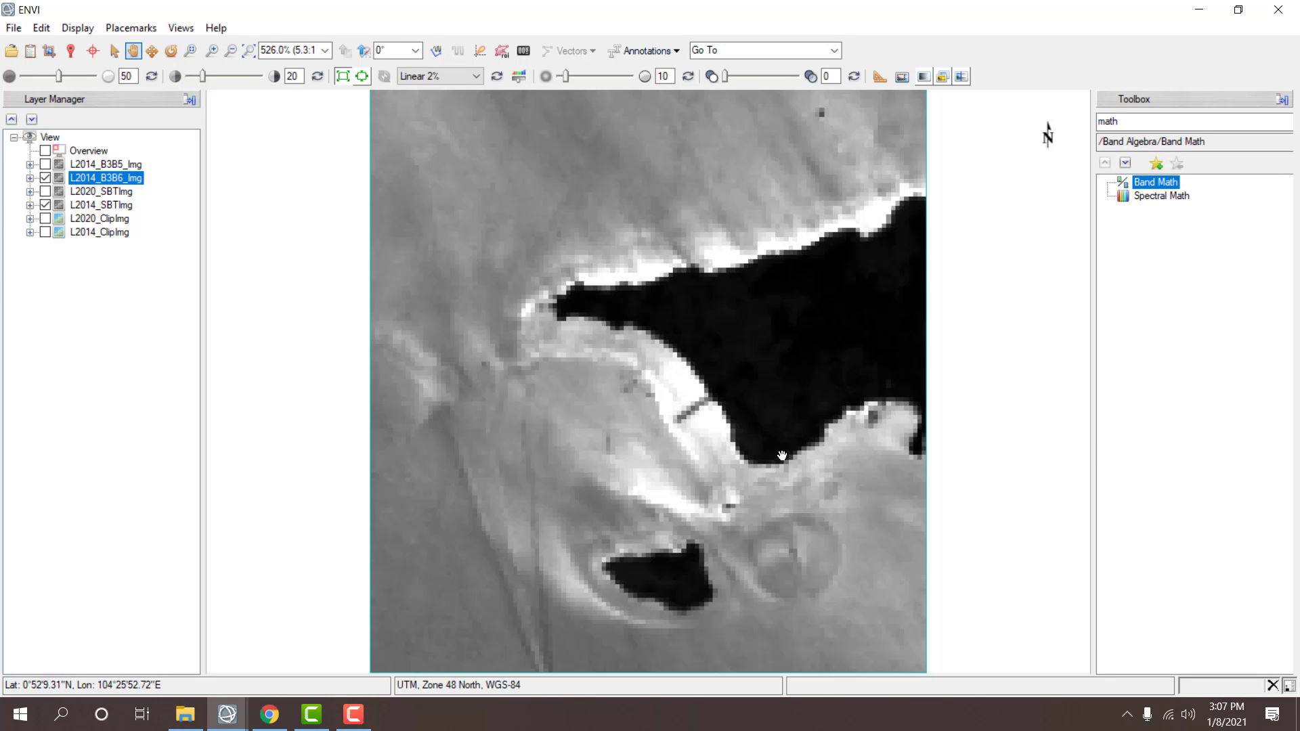
pyautogui.click(45, 164)
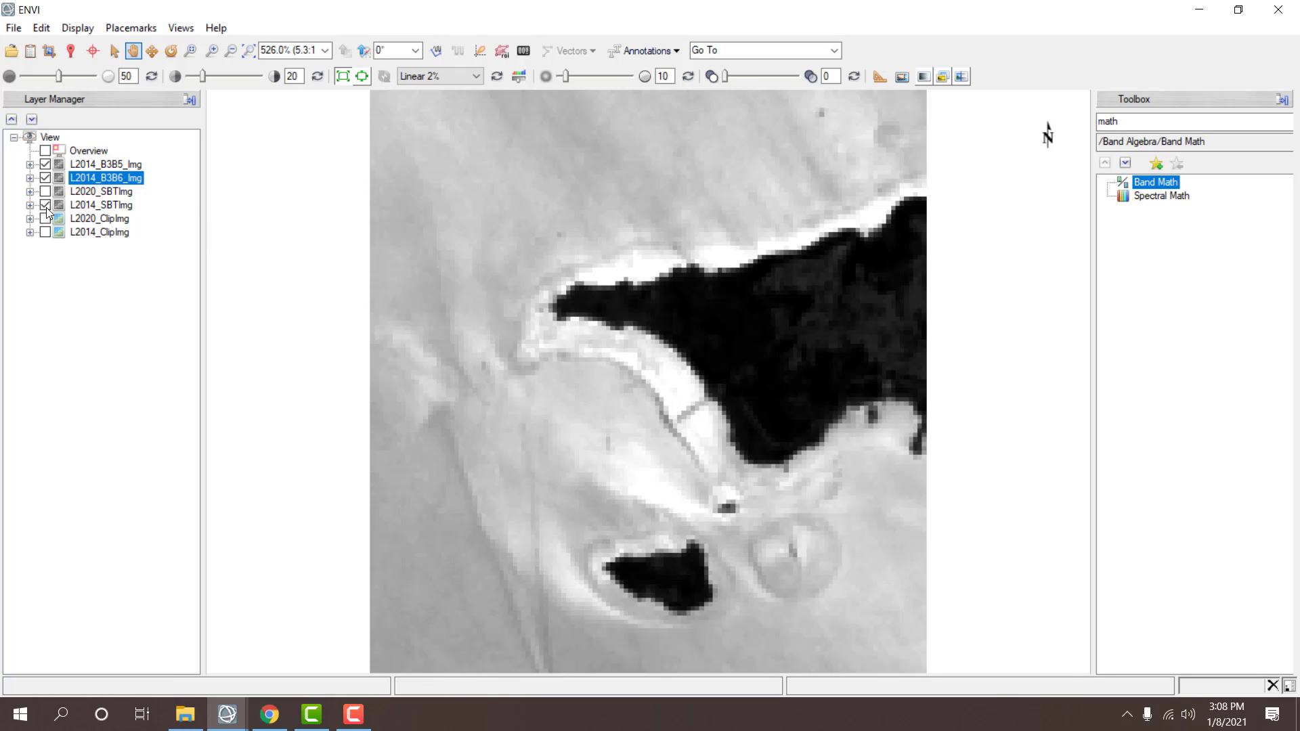
pyautogui.click(46, 165)
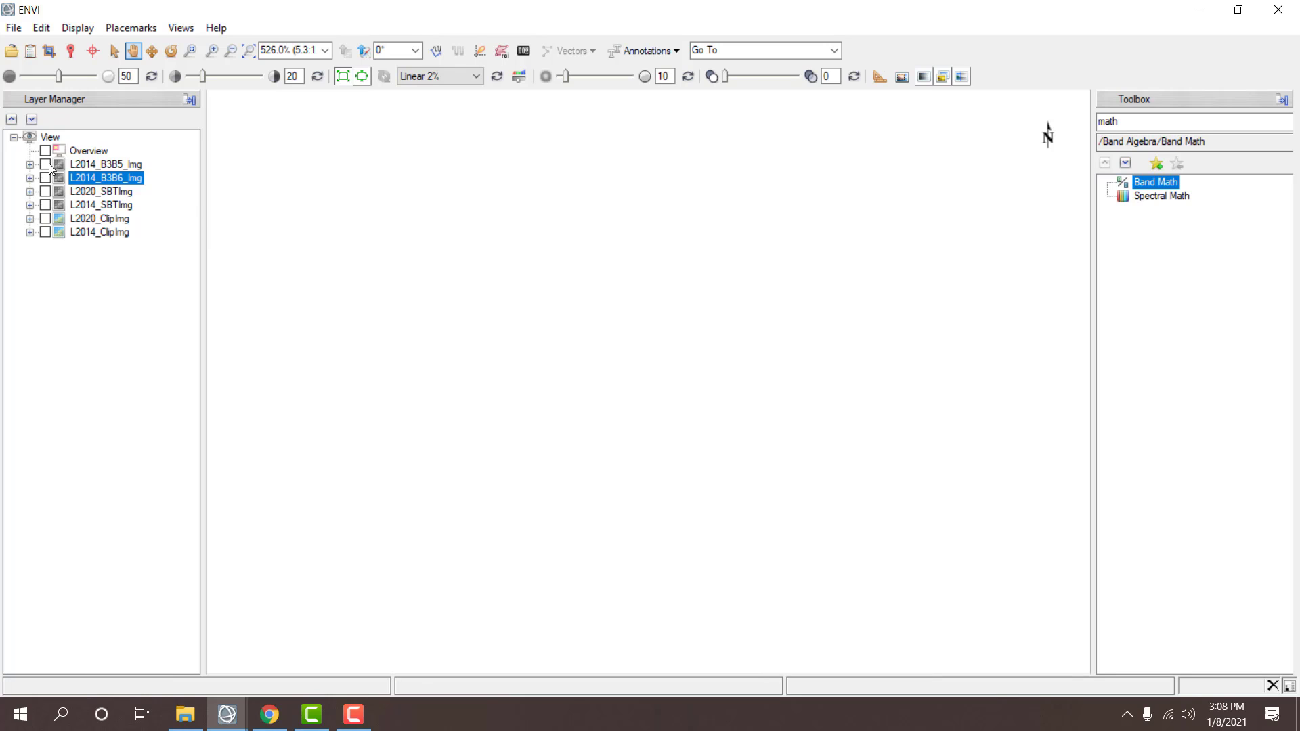
# - Briefly check the L2020_SBTImg and L2014_SBTImg masks, and display L2020_SBTImg zoomed to its layer extent
pyautogui.click(45, 192)
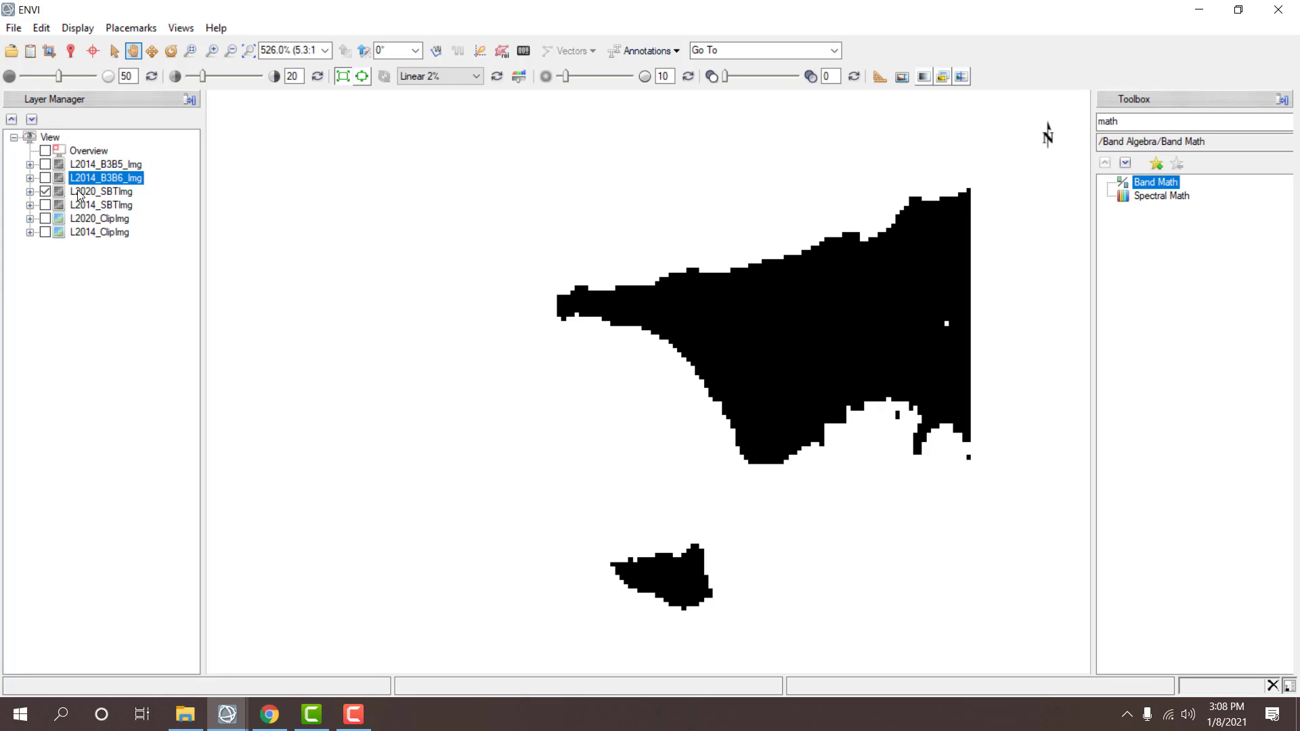
pyautogui.click(45, 191)
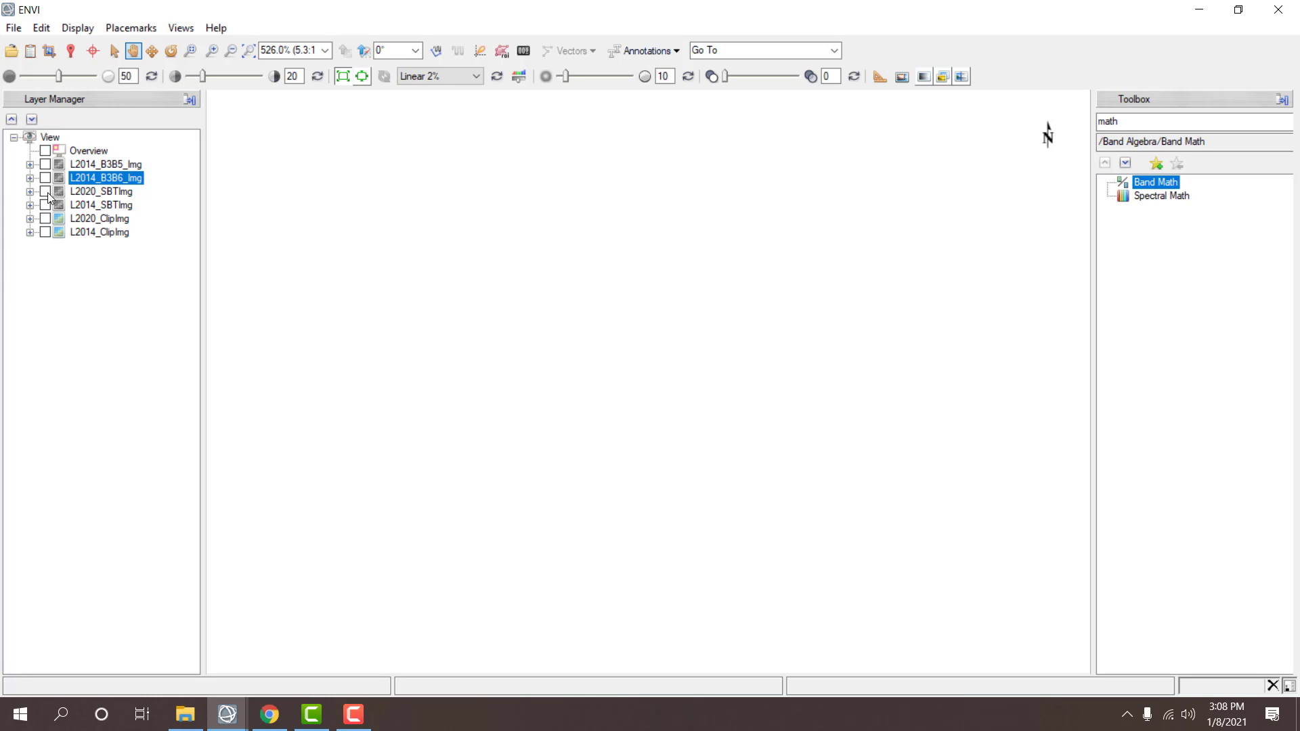
pyautogui.click(44, 204)
pyautogui.click(44, 203)
pyautogui.rightClick(84, 189)
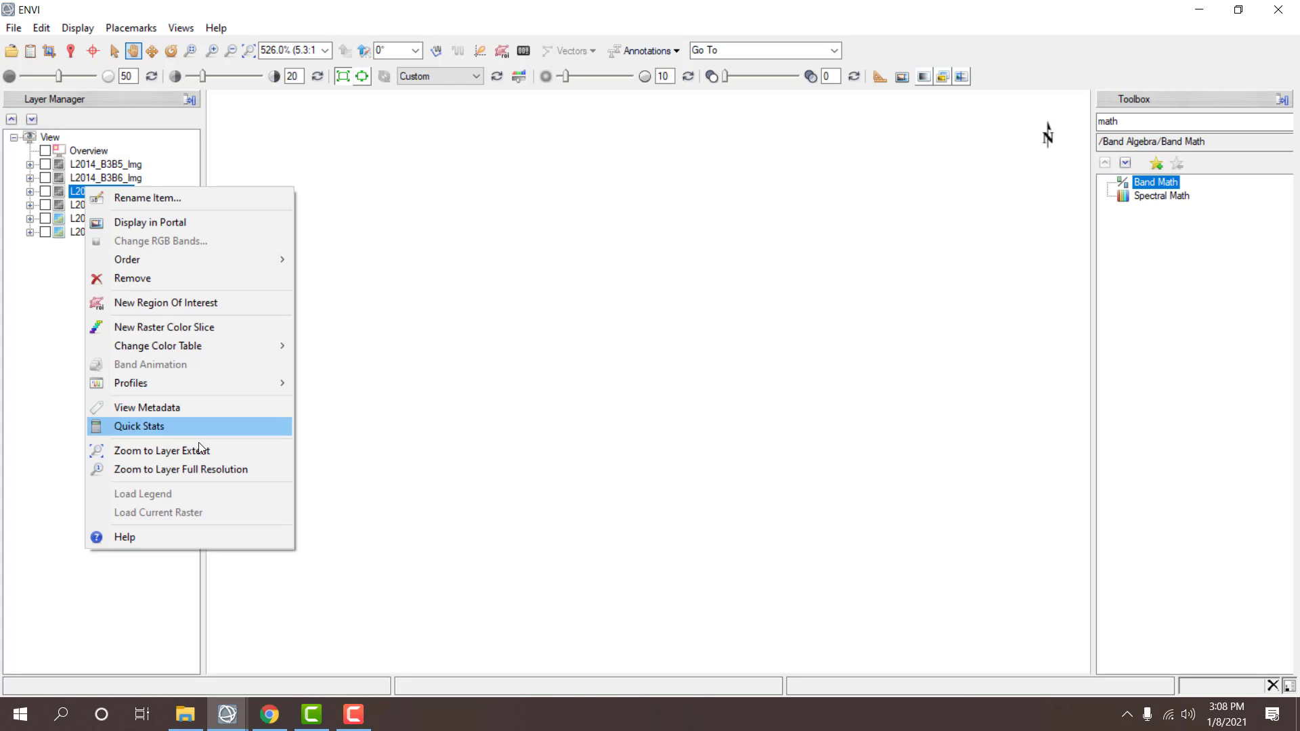
pyautogui.click(204, 451)
pyautogui.click(48, 192)
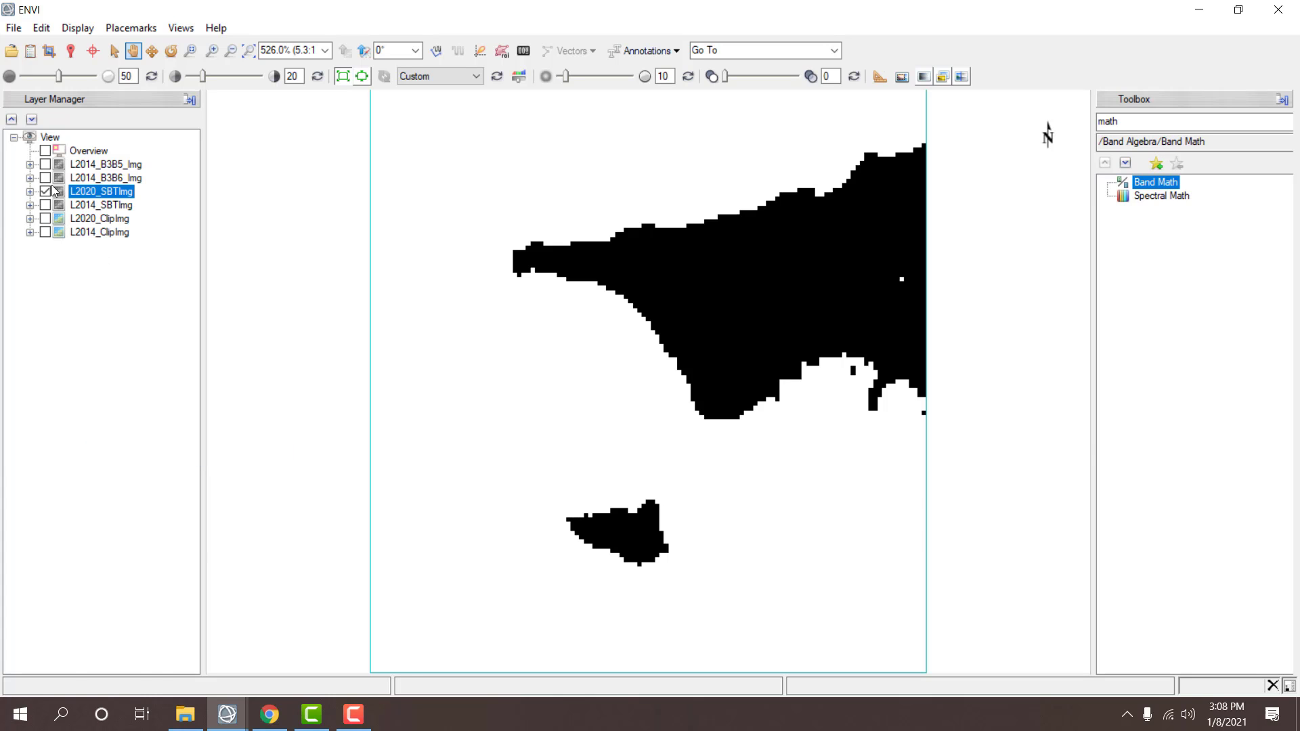
# - Start Band Math with (B3/B6), pairing B3 with the Green band and B6 with the SWIR 1 band of L2020_ClipImg
pyautogui.doubleClick(1172, 182)
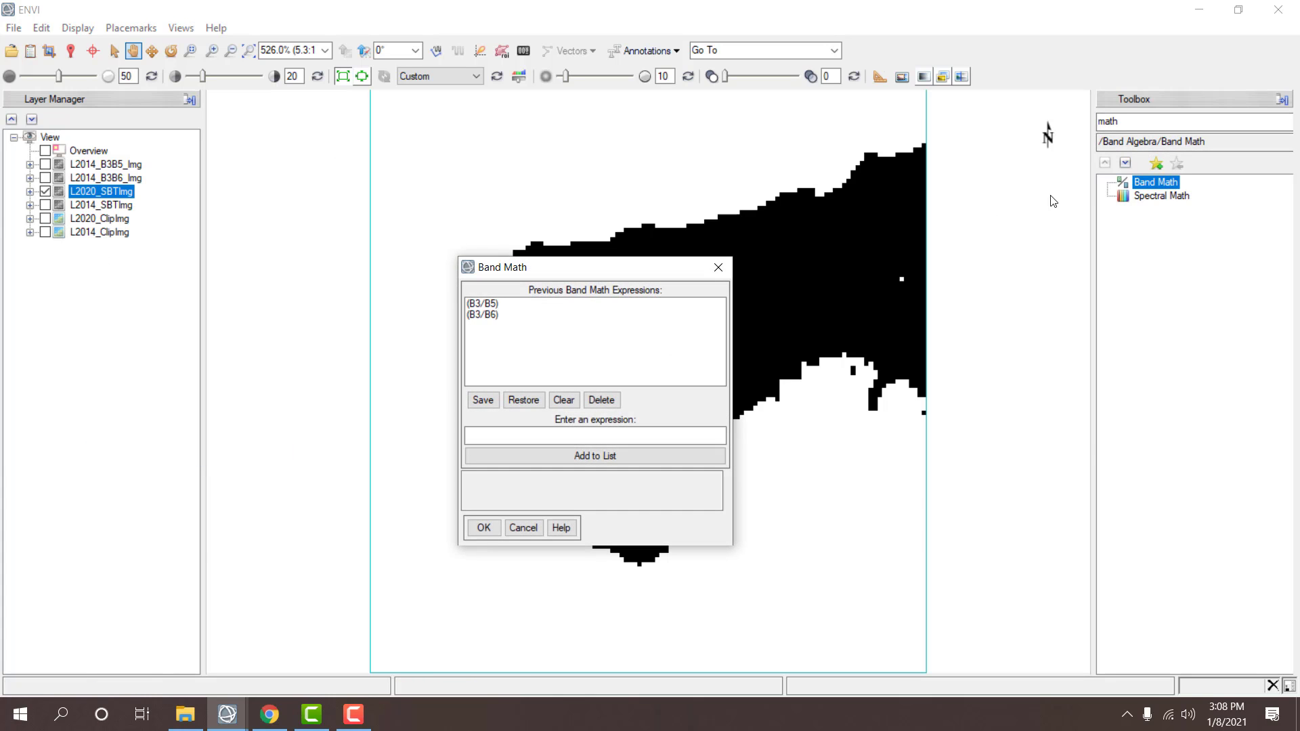
pyautogui.click(486, 316)
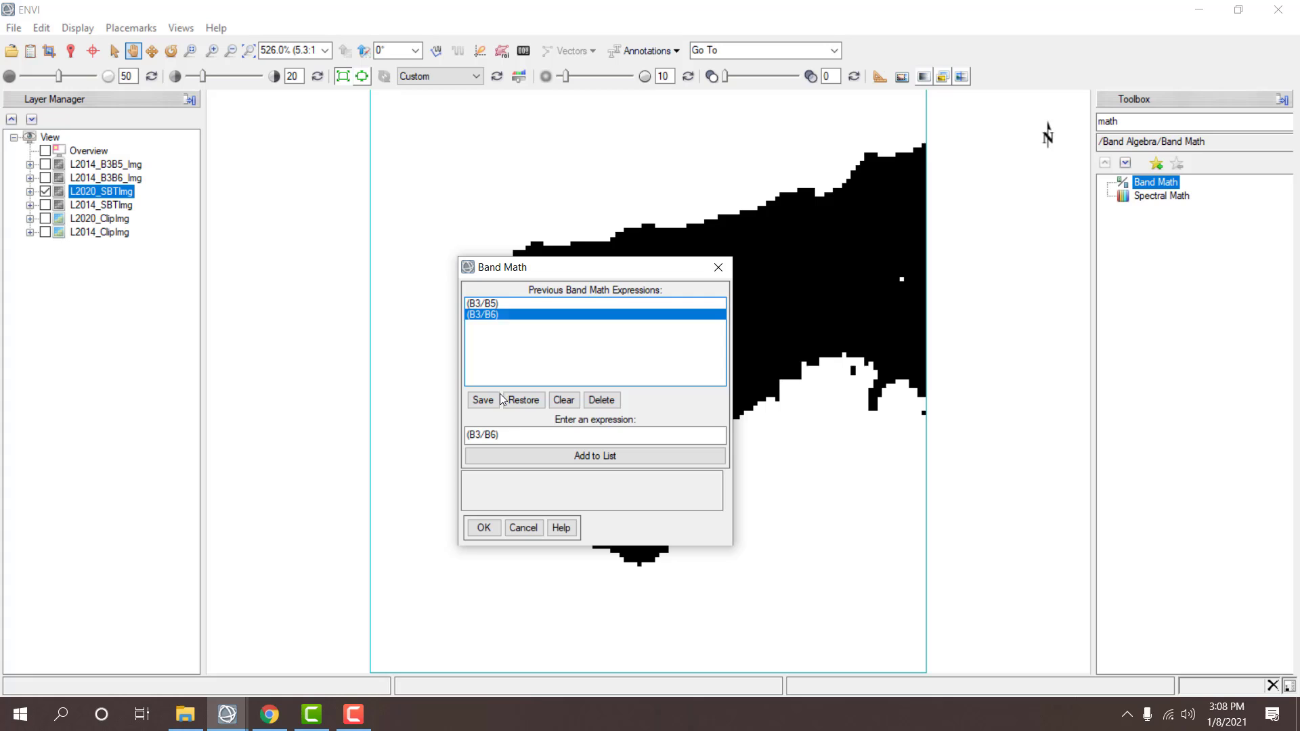
pyautogui.click(515, 454)
pyautogui.click(485, 531)
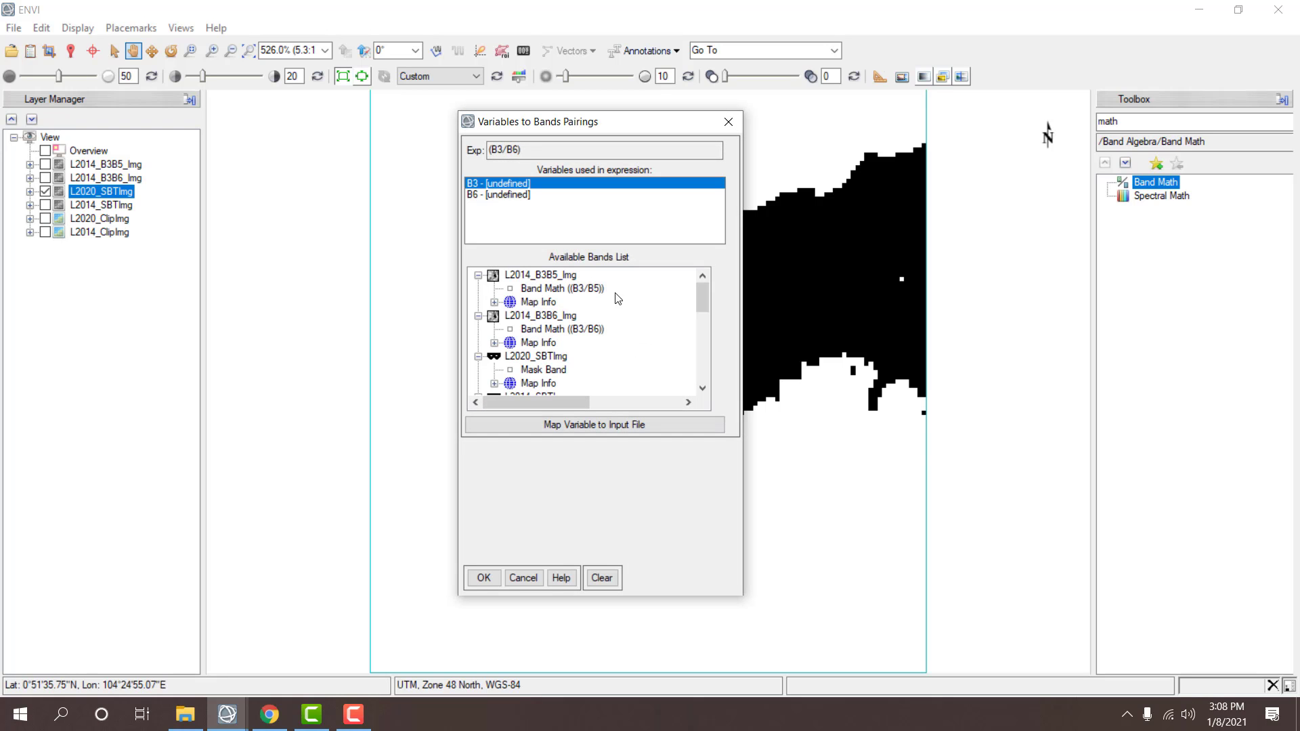
pyautogui.scroll(-3, 595, 309)
pyautogui.scroll(-3, 595, 309)
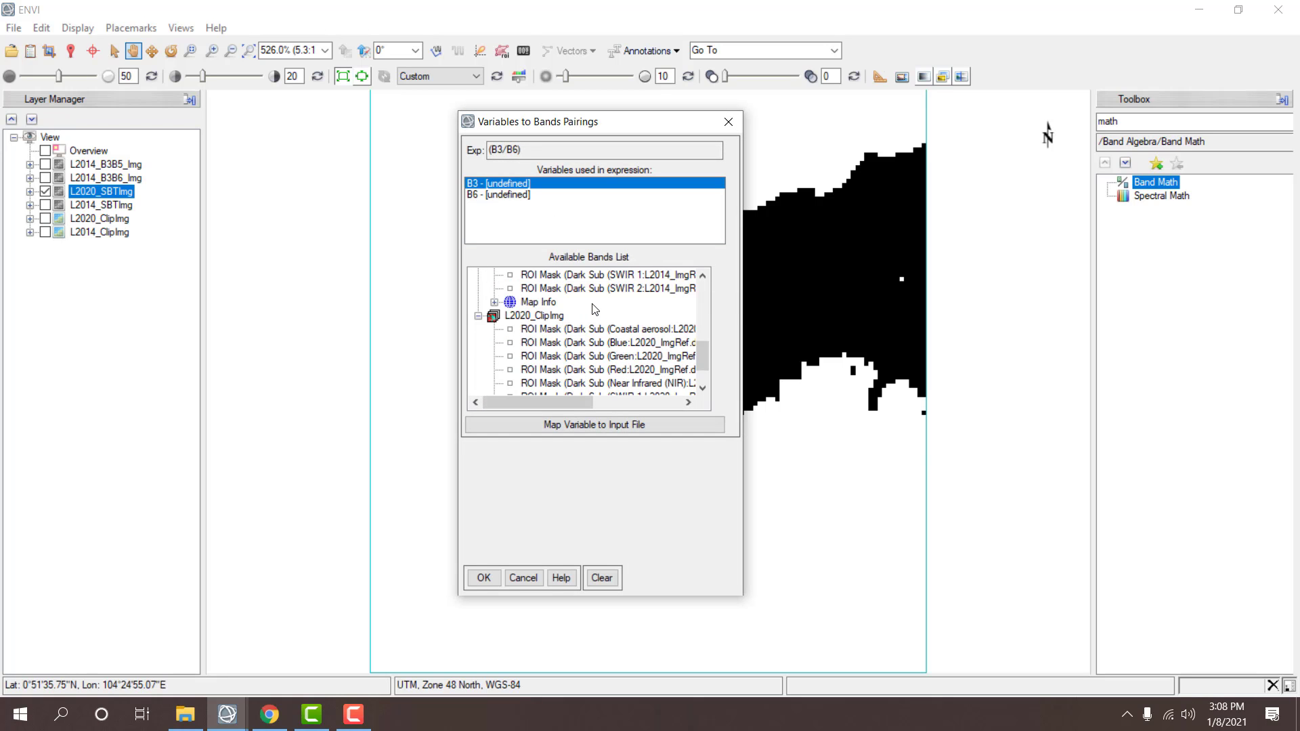
pyautogui.scroll(-1, 596, 311)
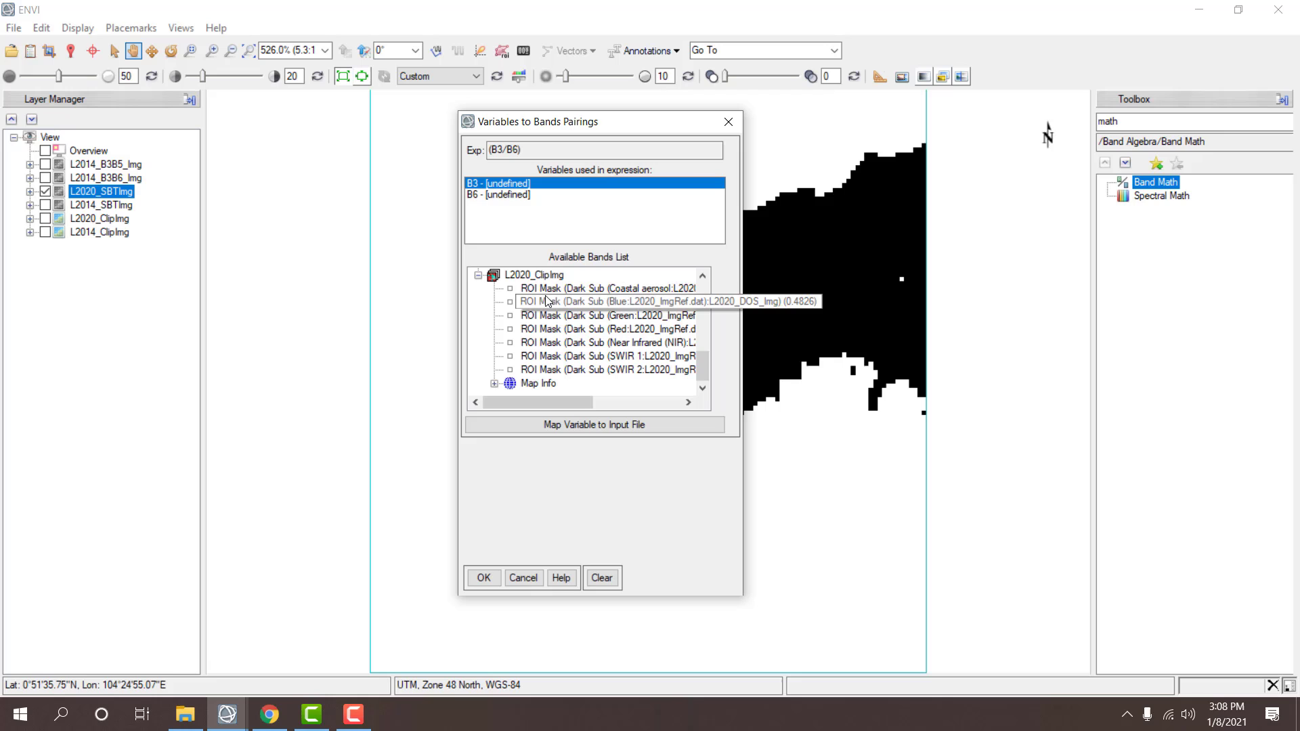
pyautogui.click(600, 316)
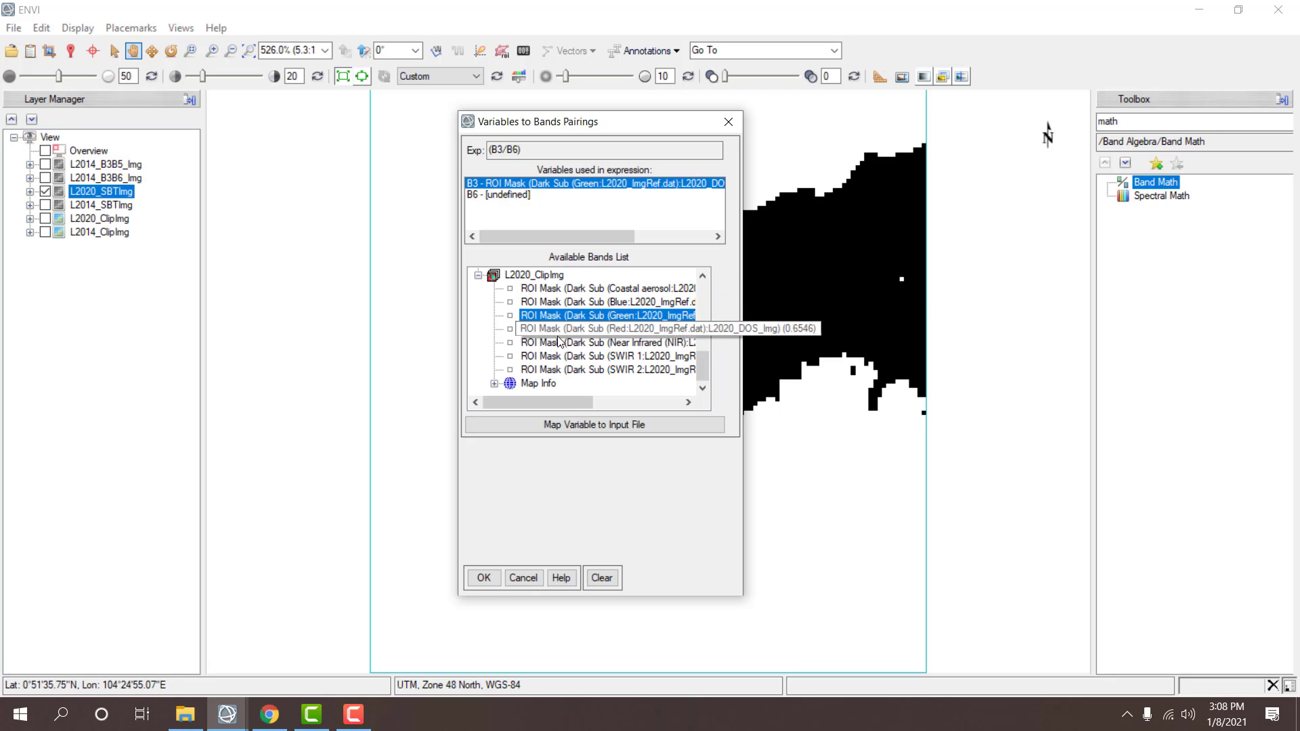
pyautogui.click(512, 196)
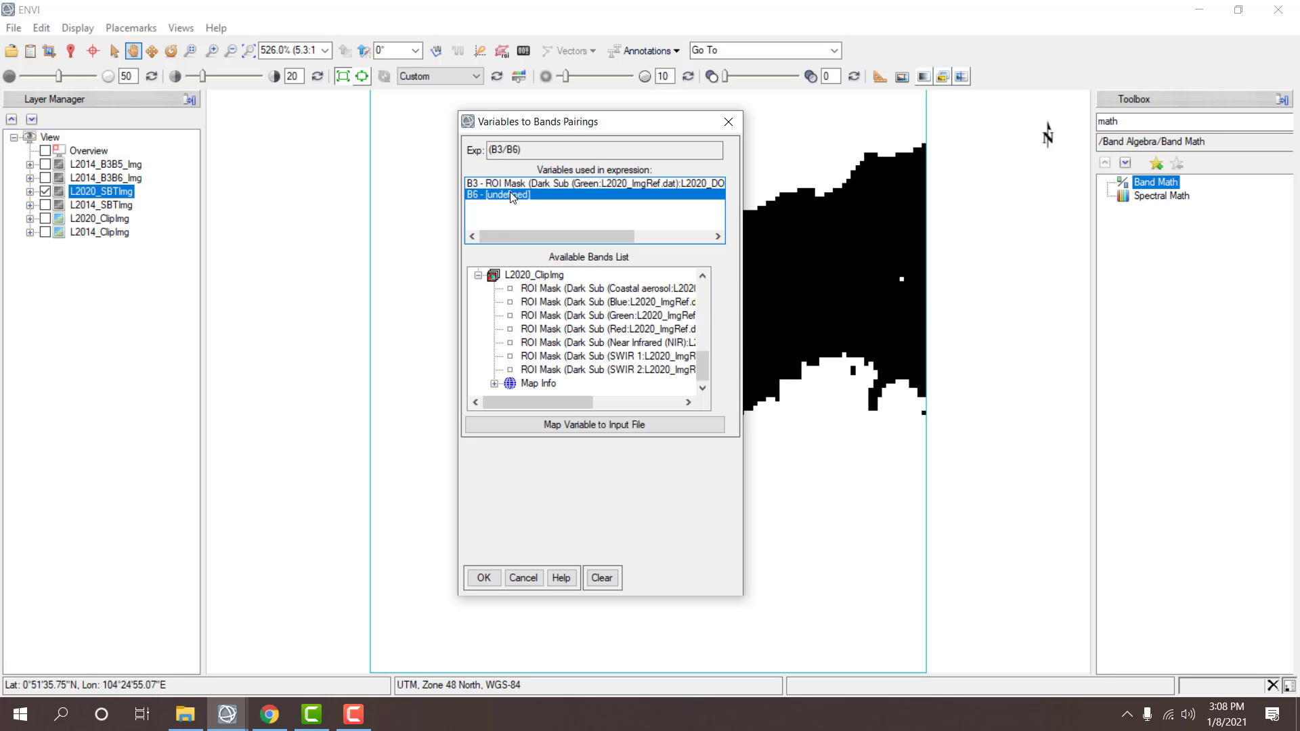
pyautogui.click(592, 357)
# - Output the B3/B6 ratio to a file named L2020_B3B6_Img in the Pre-Processing folder and run the calculation
pyautogui.click(579, 516)
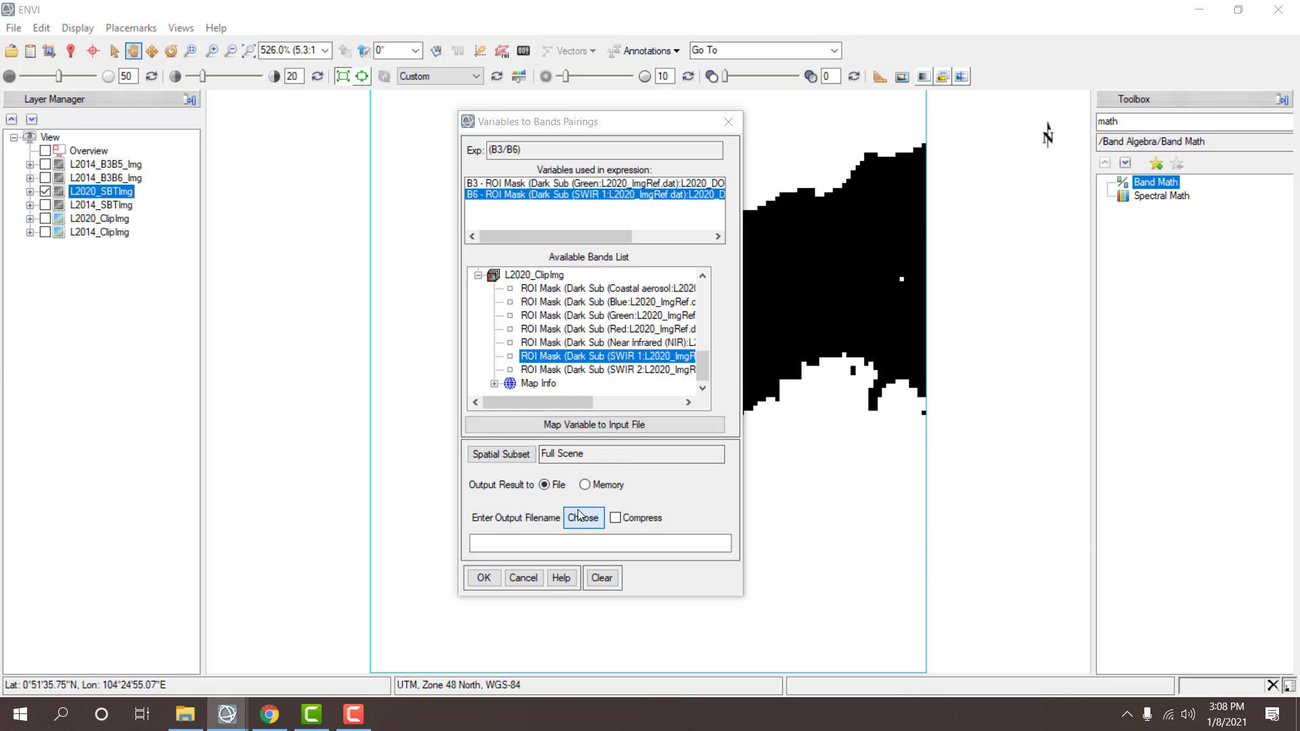
pyautogui.scroll(-3, 736, 330)
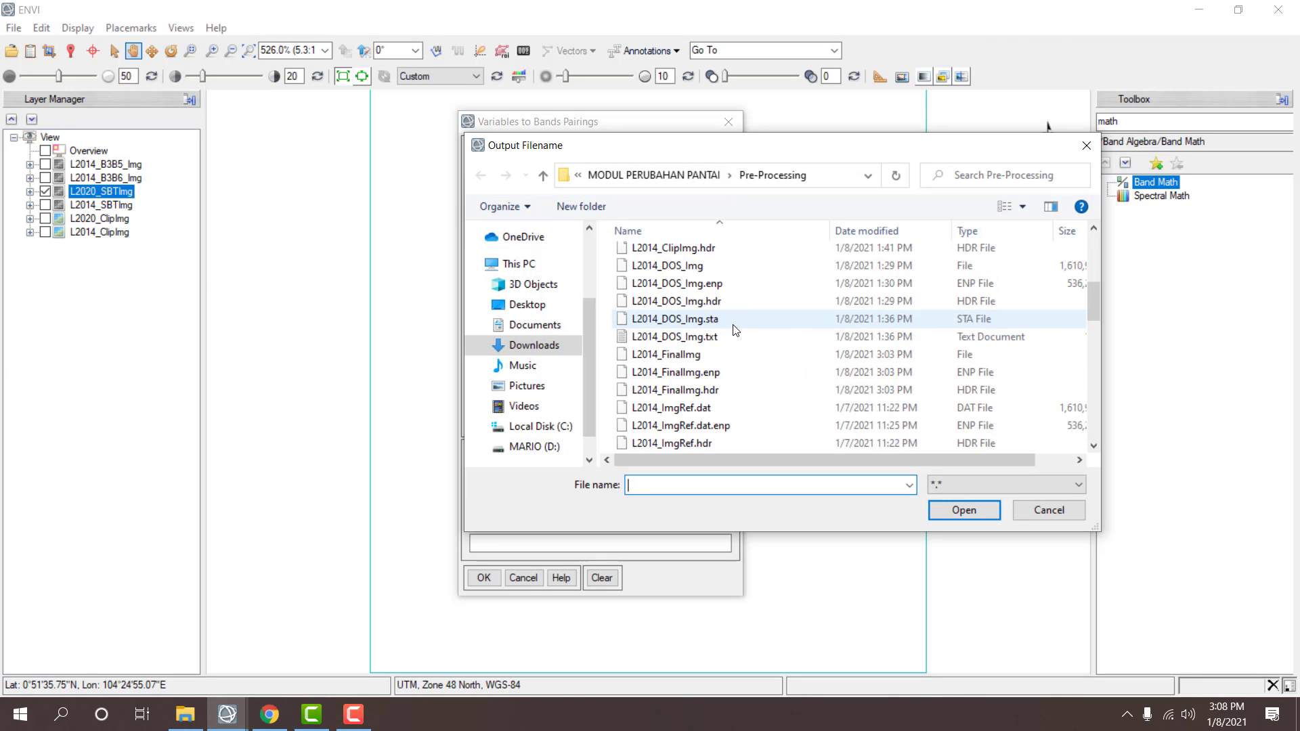
pyautogui.scroll(-4, 736, 330)
pyautogui.scroll(-1, 737, 331)
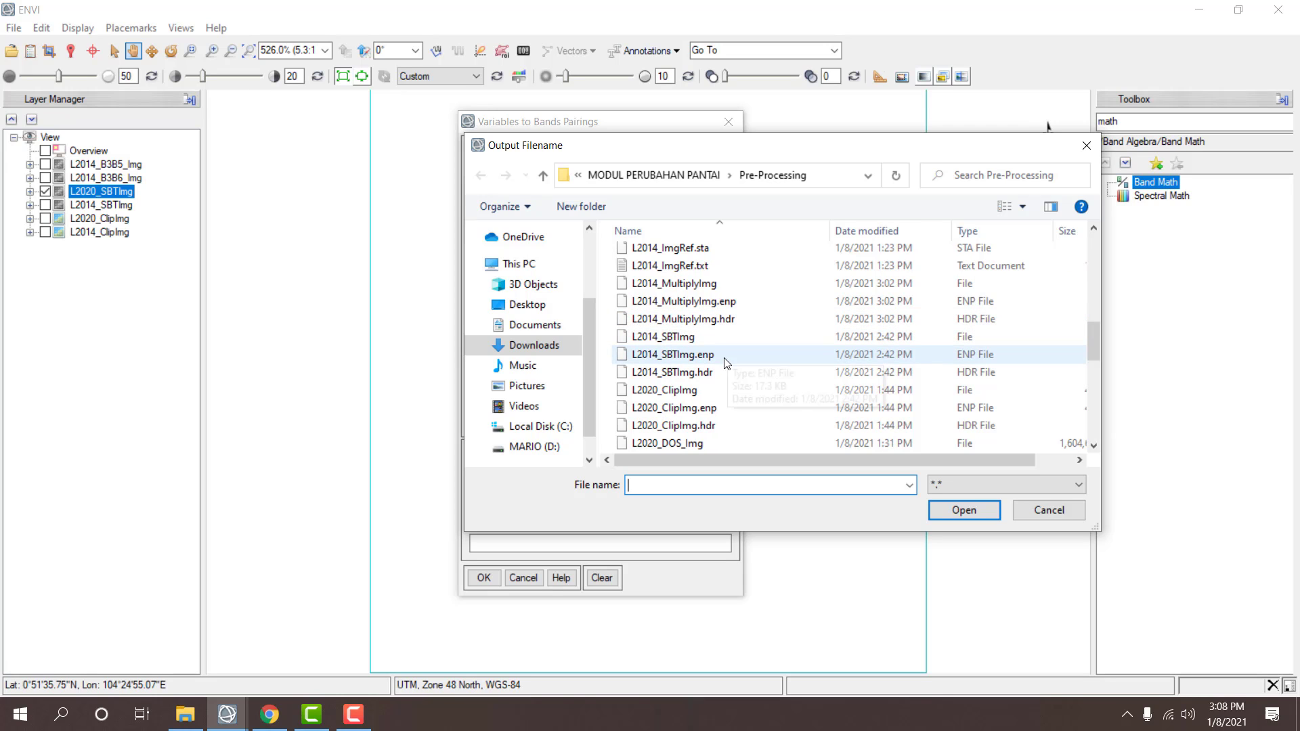
pyautogui.scroll(-1, 724, 352)
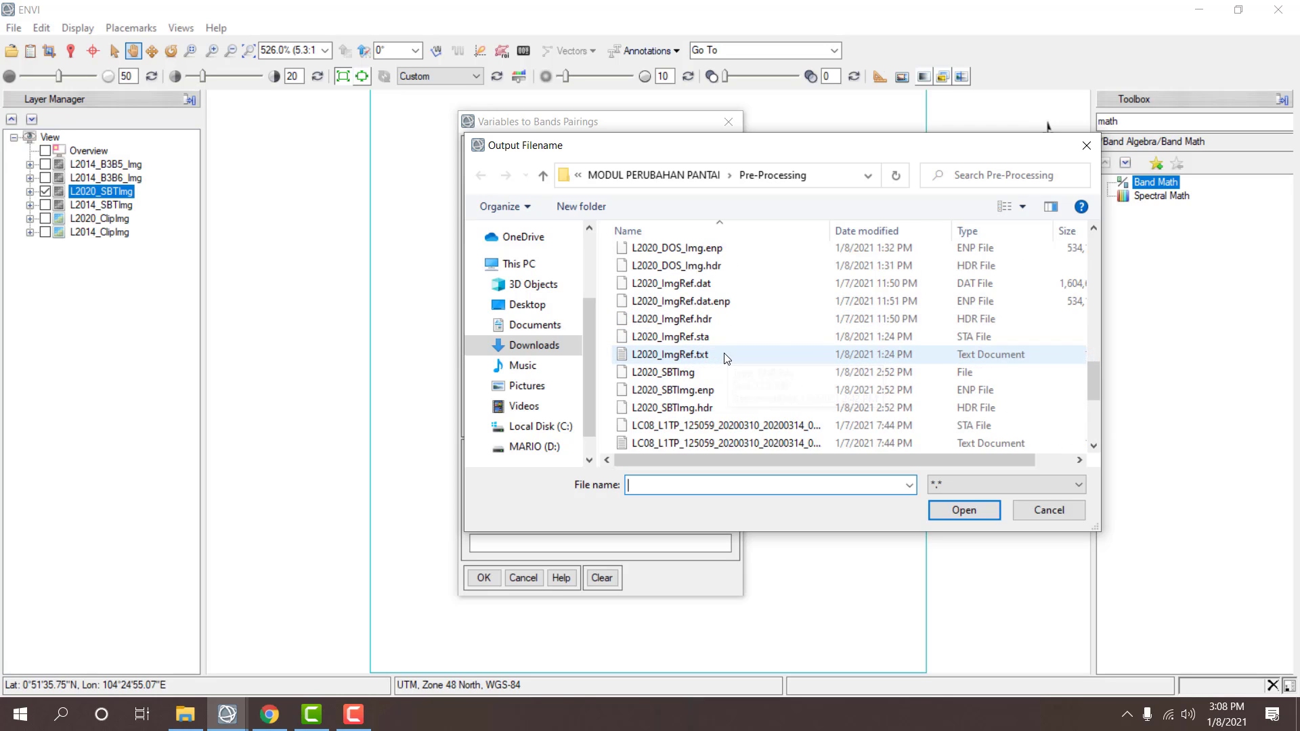
pyautogui.scroll(8, 724, 355)
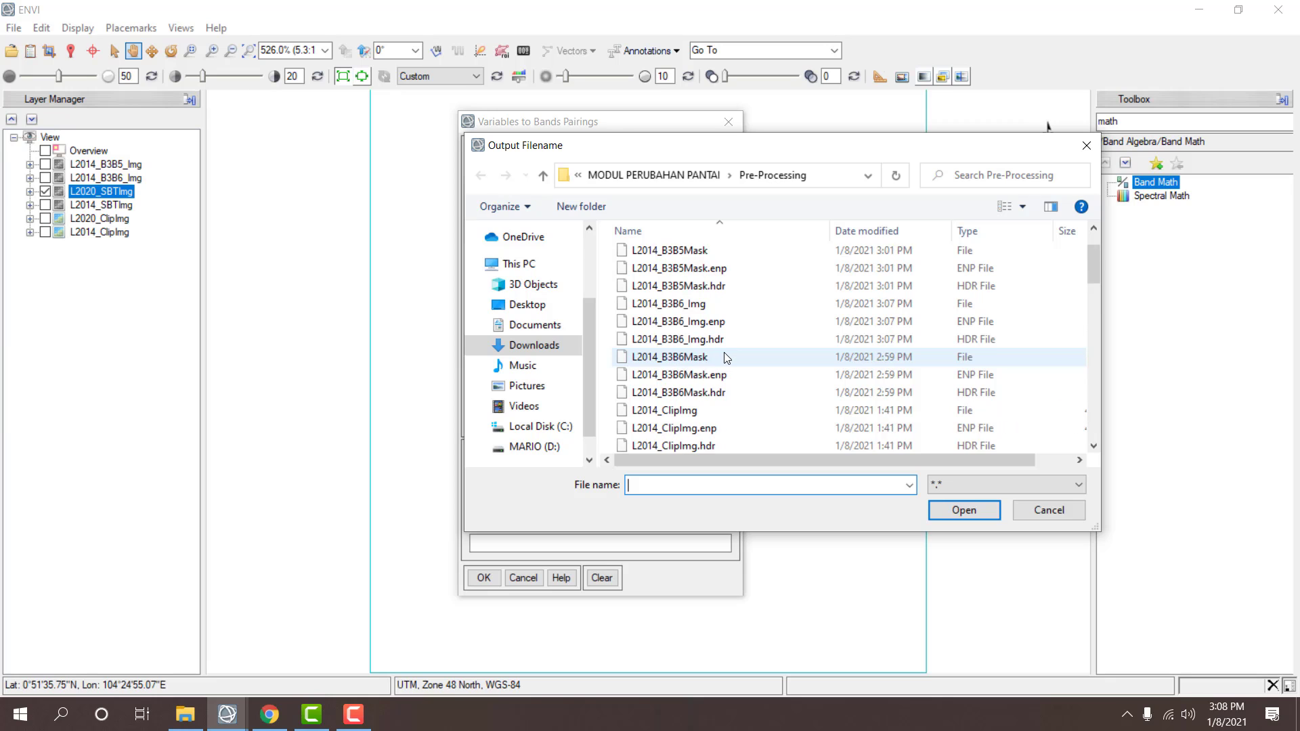
pyautogui.scroll(3, 726, 357)
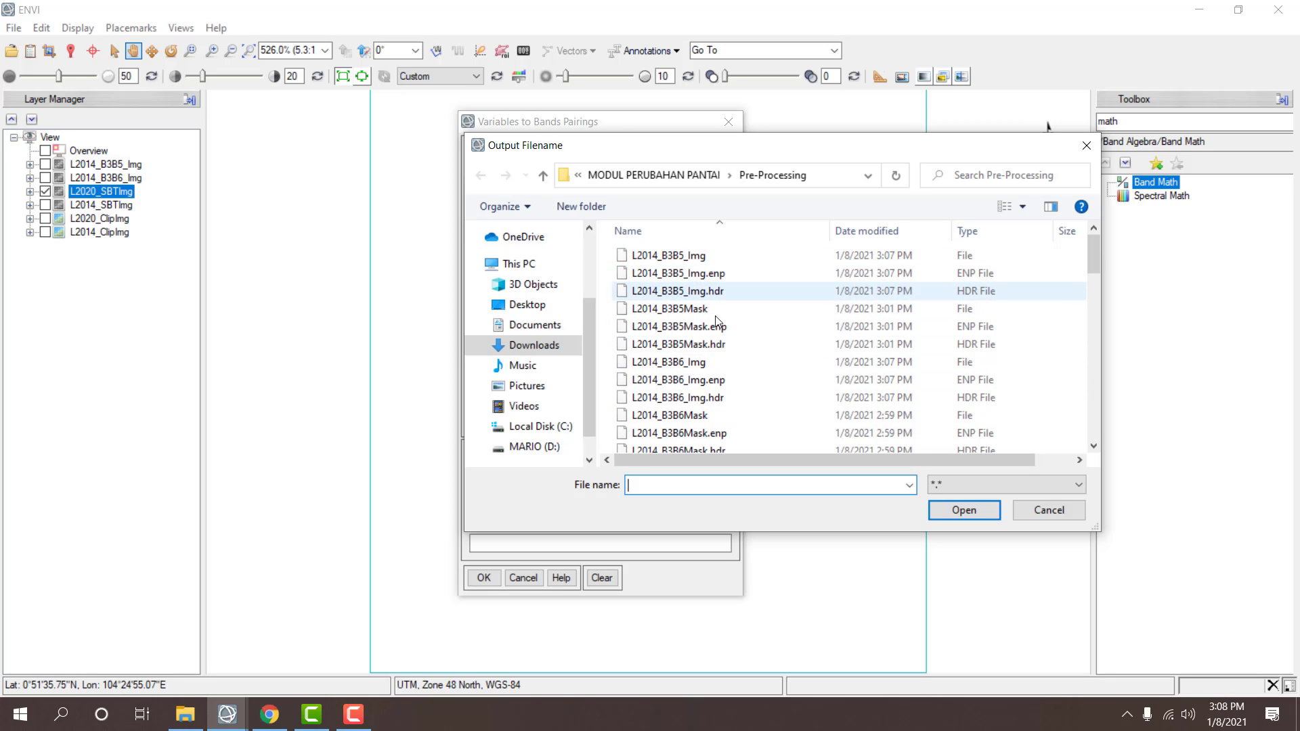
pyautogui.click(709, 366)
pyautogui.doubleClick(647, 486)
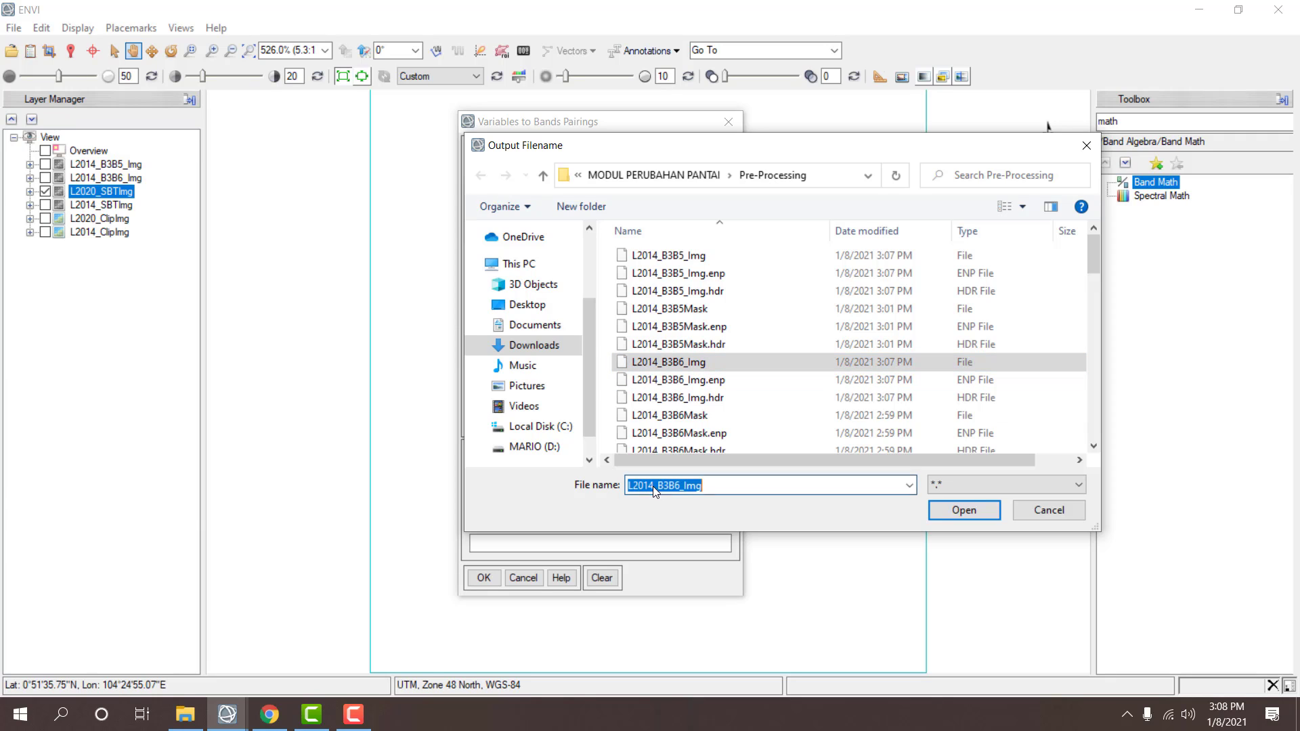
pyautogui.moveTo(644, 481); pyautogui.dragTo(649, 481)
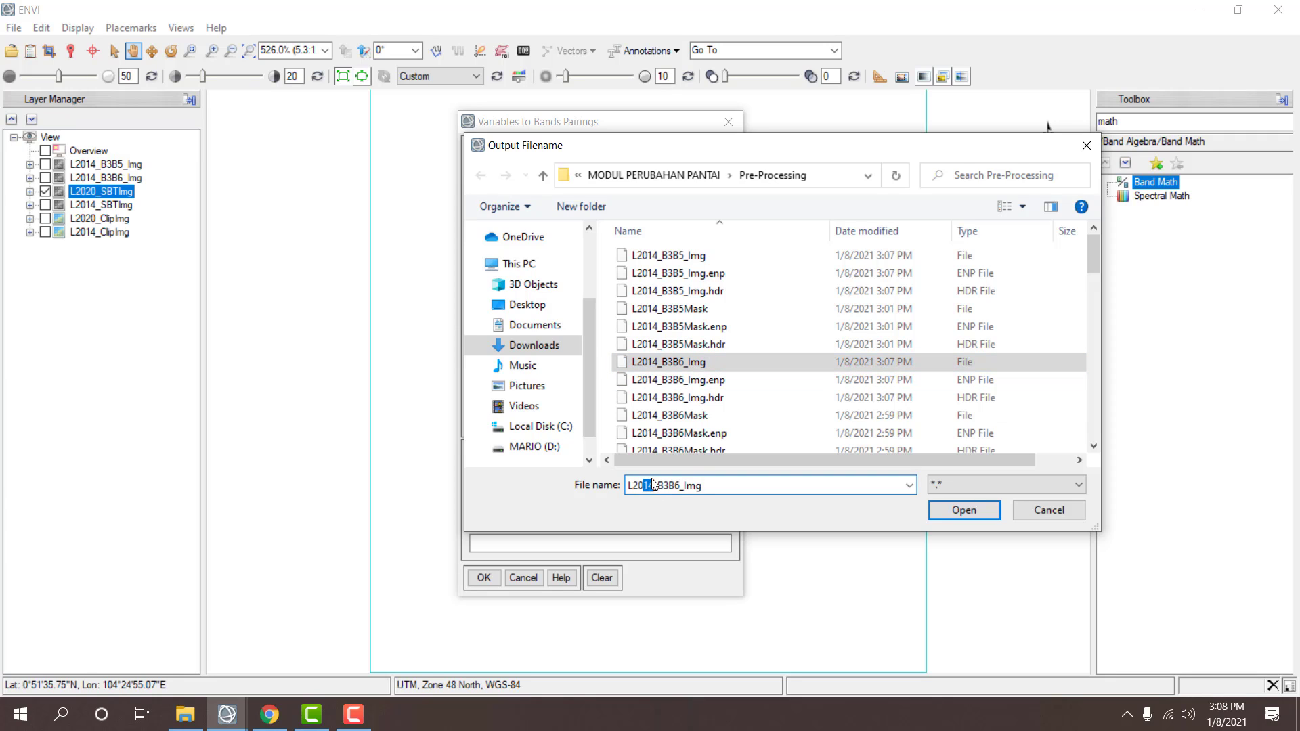
pyautogui.write('20')
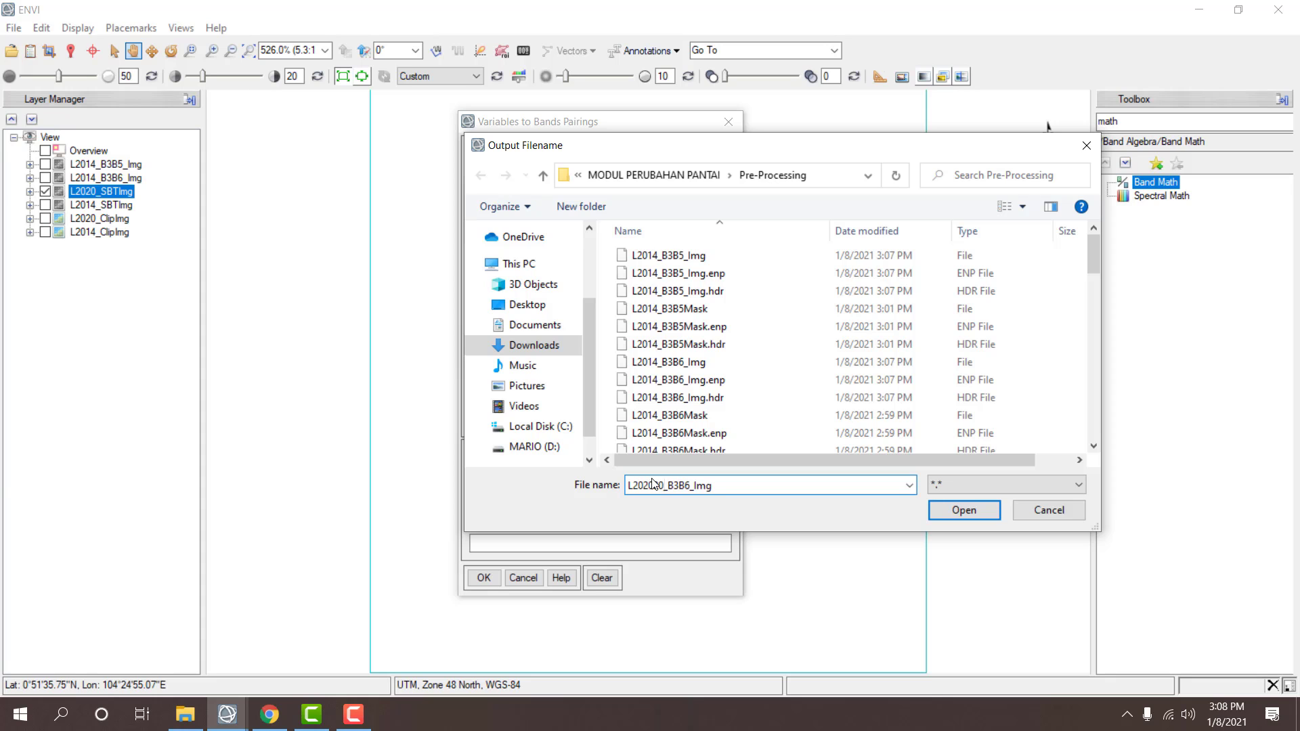
pyautogui.press('BackSpace')
pyautogui.press('Delete')
pyautogui.press('Return')
pyautogui.click(481, 577)
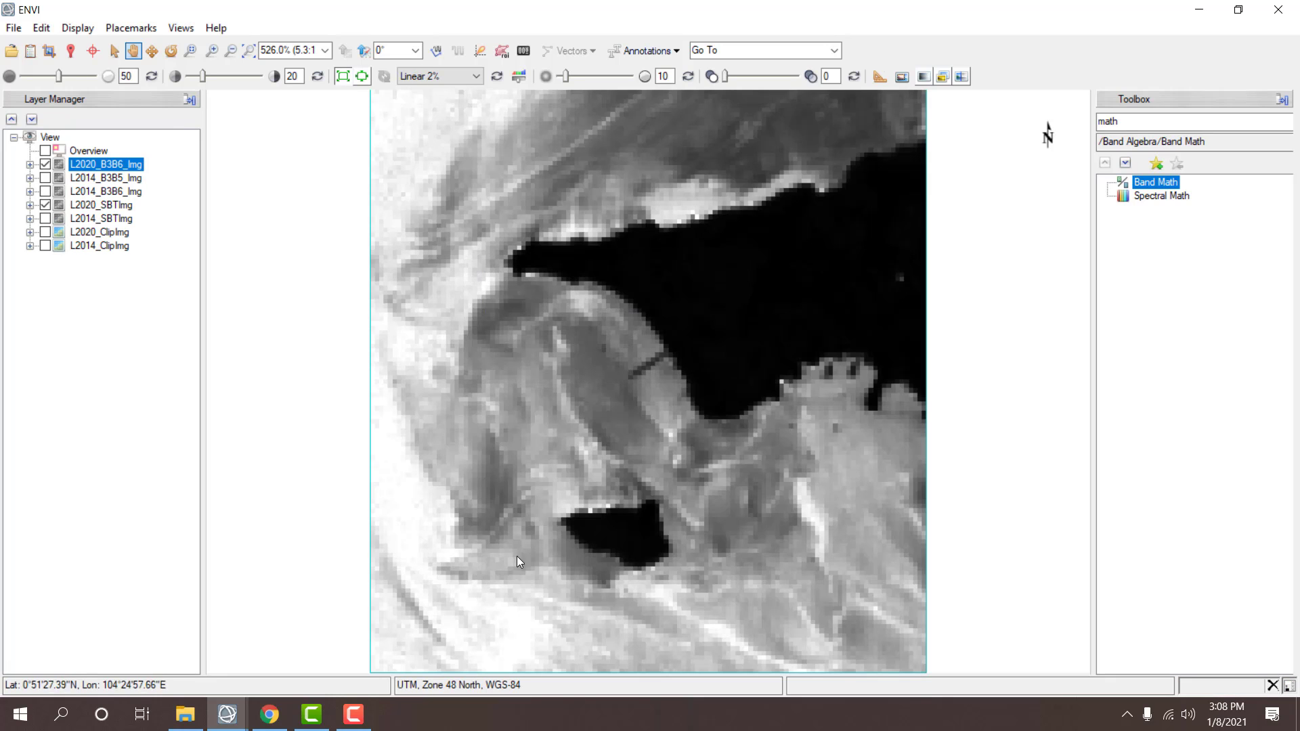
# - Start Band Math with (B3/B5), pairing B3 with the Green band and B5 with the Near Infrared band of L2020_ClipImg
pyautogui.doubleClick(1156, 182)
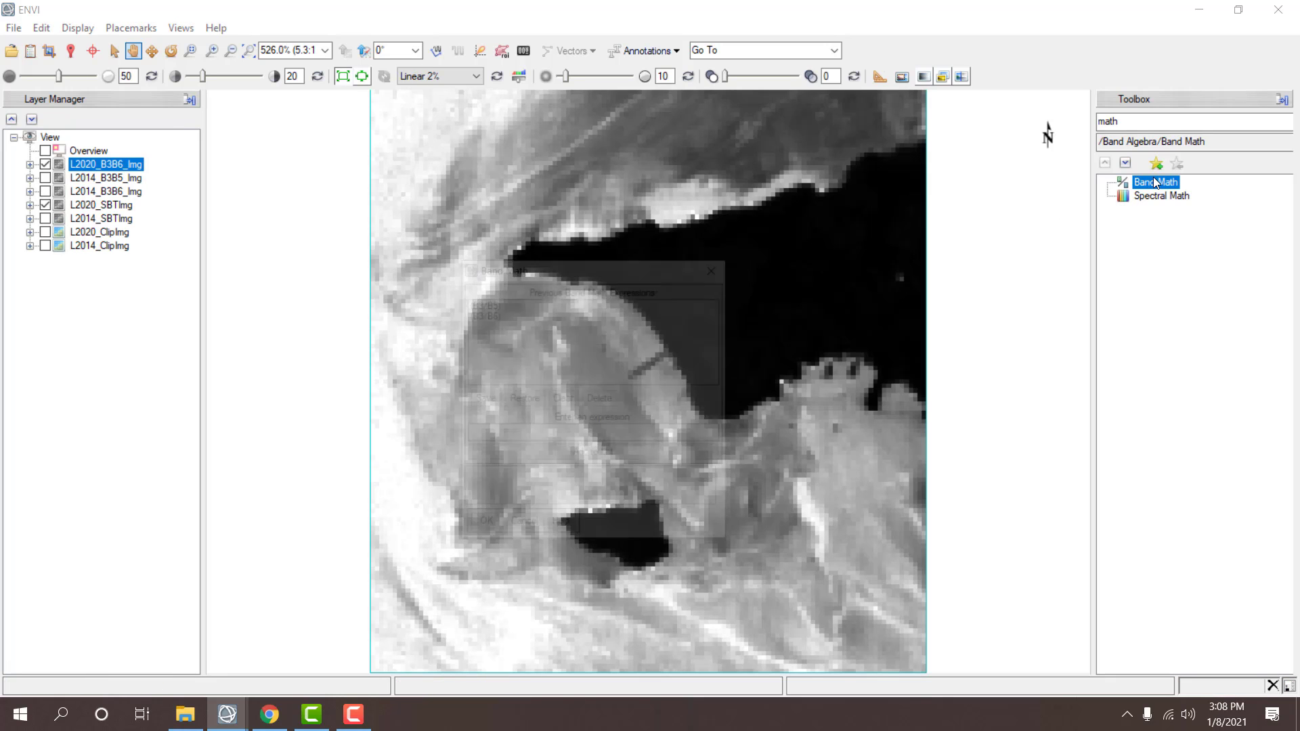
pyautogui.click(482, 303)
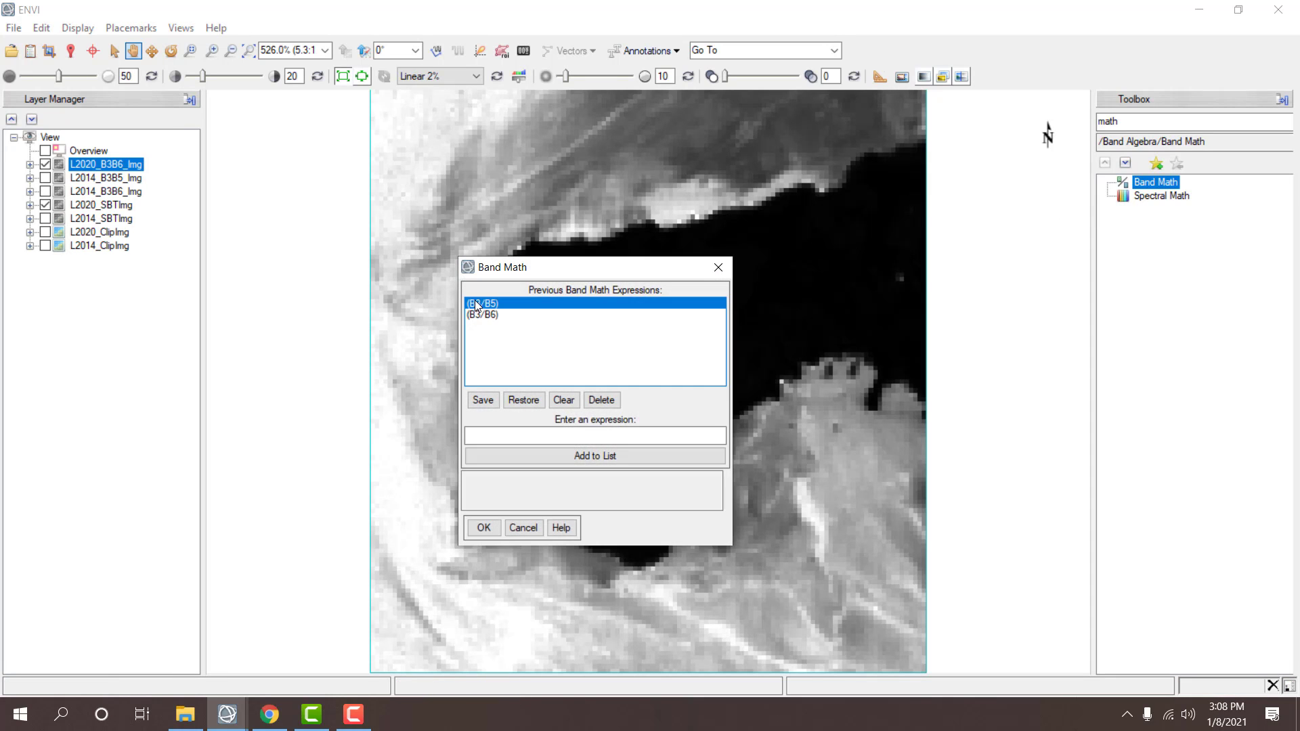
pyautogui.click(473, 532)
pyautogui.scroll(-5, 551, 343)
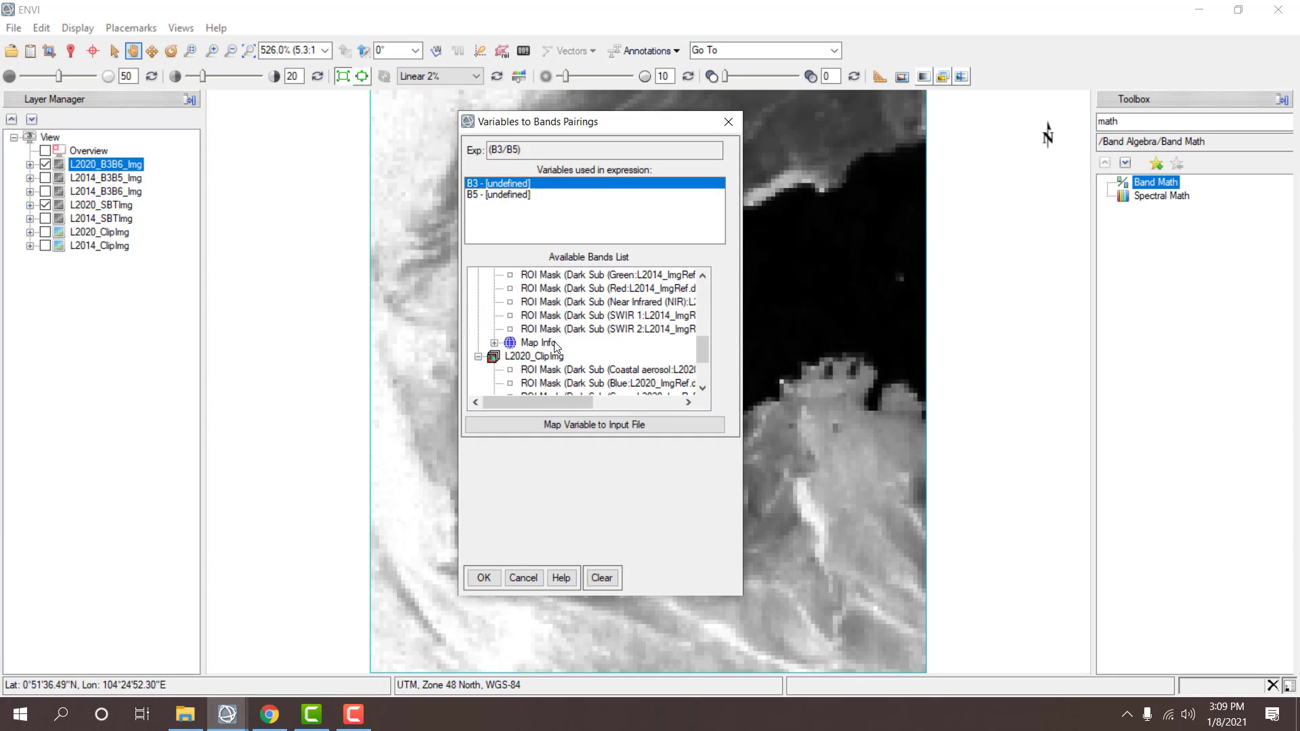
pyautogui.scroll(-3, 554, 344)
pyautogui.click(563, 356)
pyautogui.scroll(-3, 562, 356)
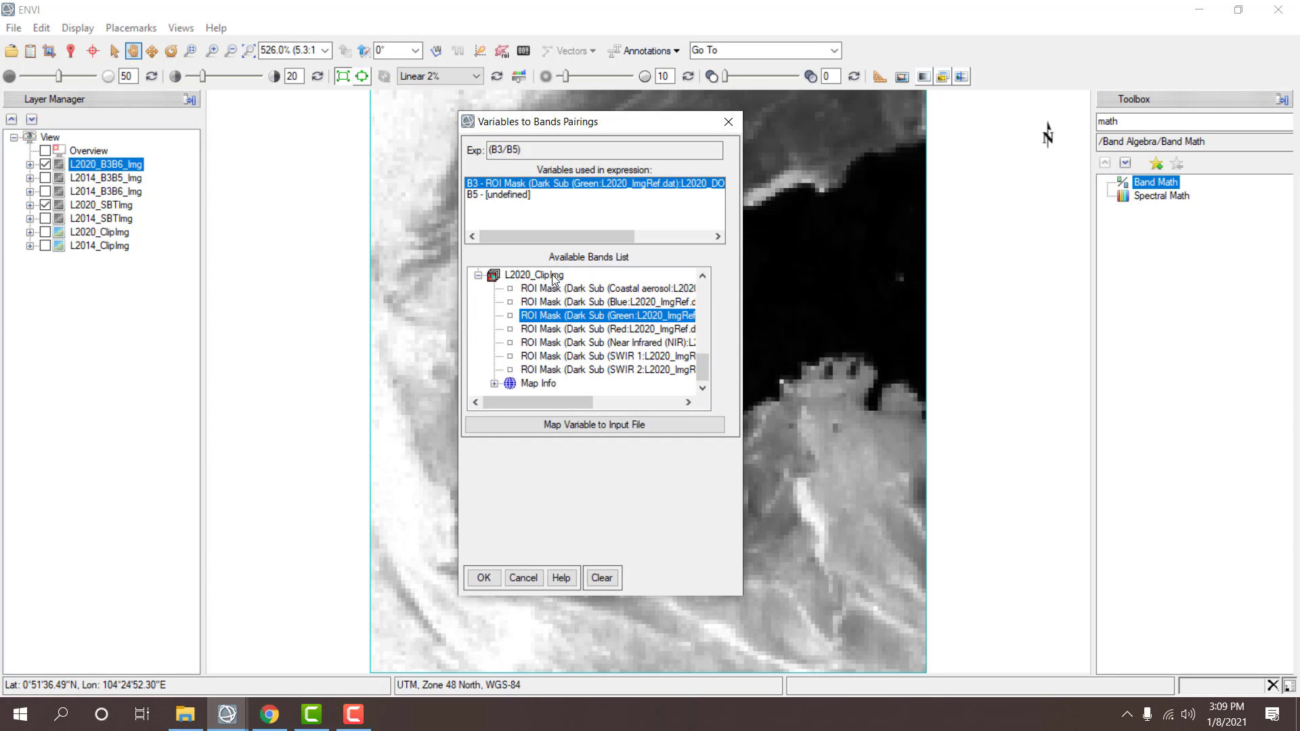
pyautogui.click(518, 195)
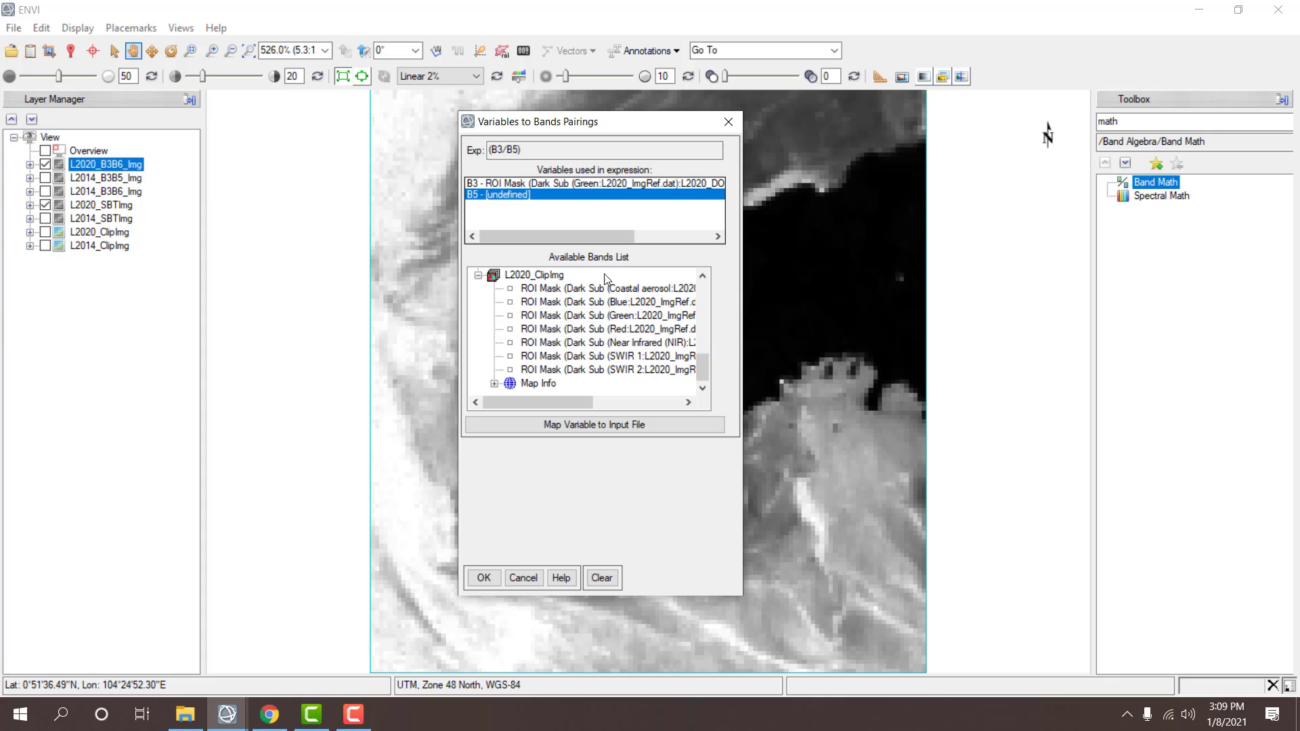
pyautogui.click(621, 344)
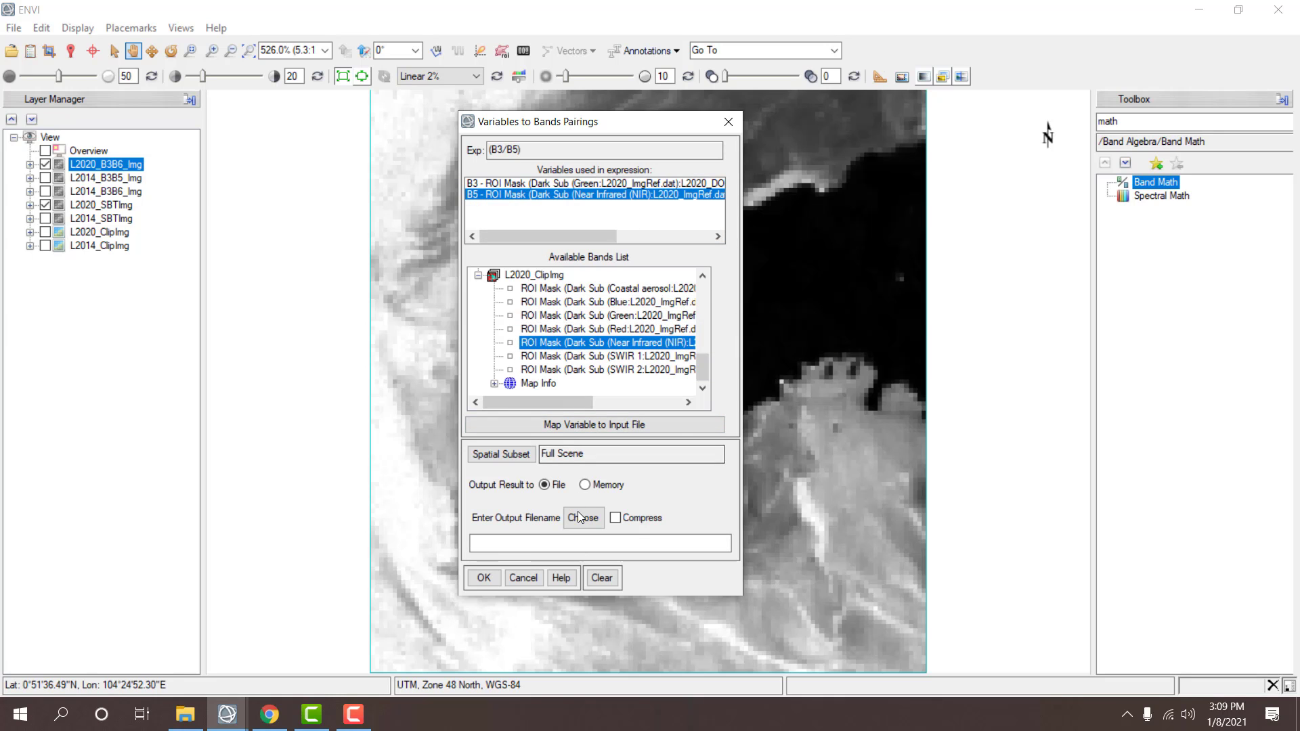
# - Output the B3/B5 ratio to a file named L2020_B3B5_Img in the Pre-Processing folder and run the calculation
pyautogui.click(580, 518)
pyautogui.scroll(-6, 737, 372)
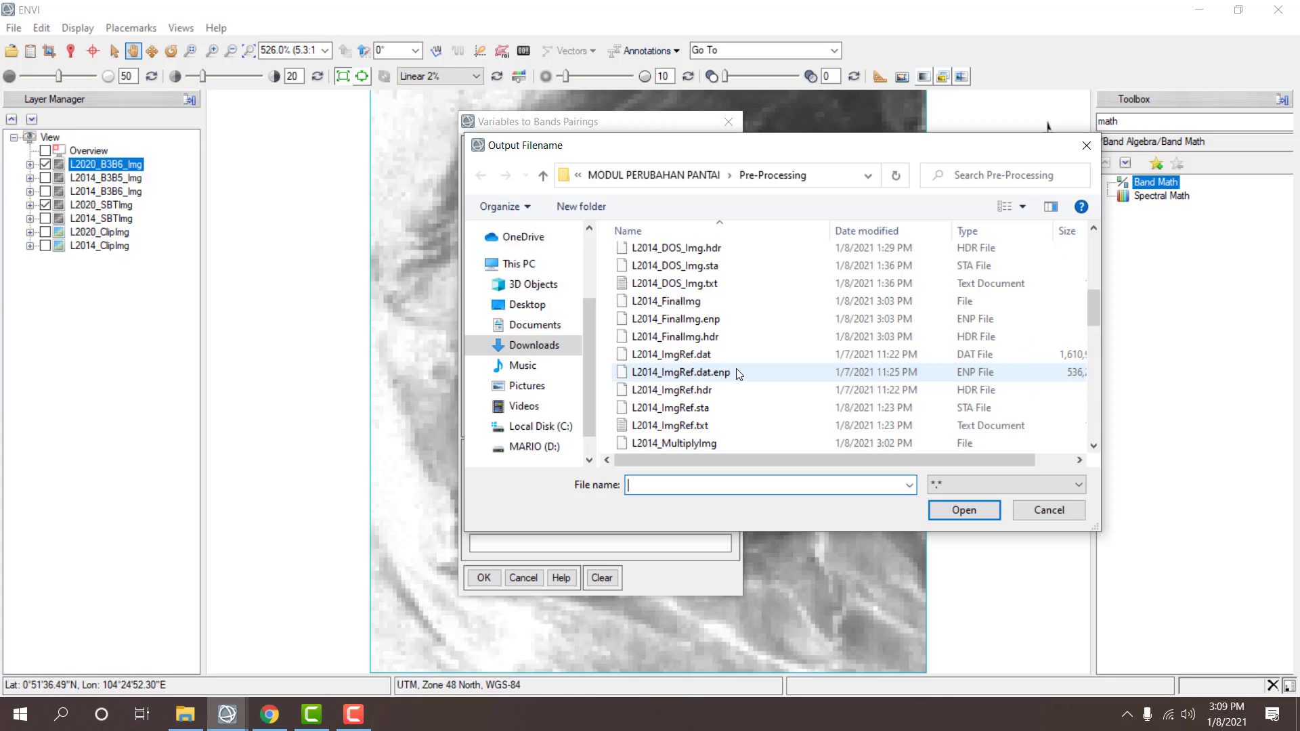
pyautogui.scroll(-3, 737, 372)
pyautogui.click(698, 391)
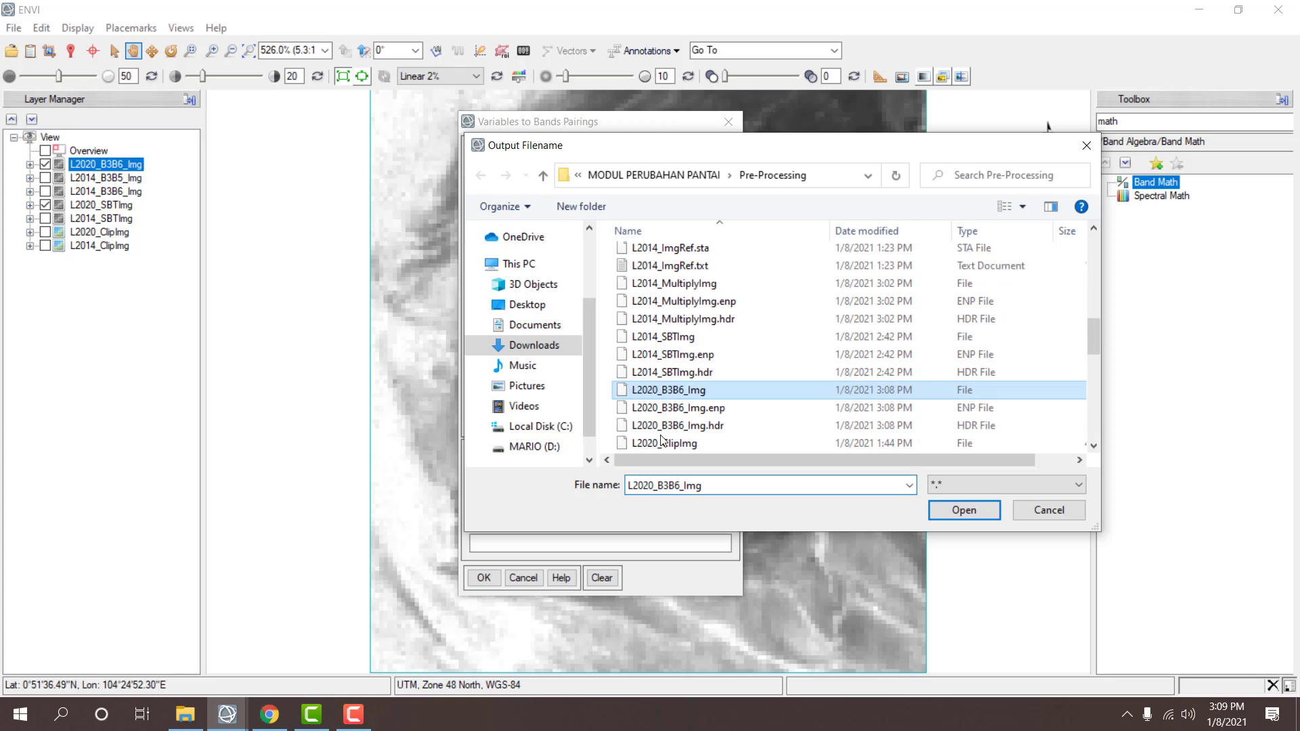
pyautogui.click(676, 488)
pyautogui.click(676, 487)
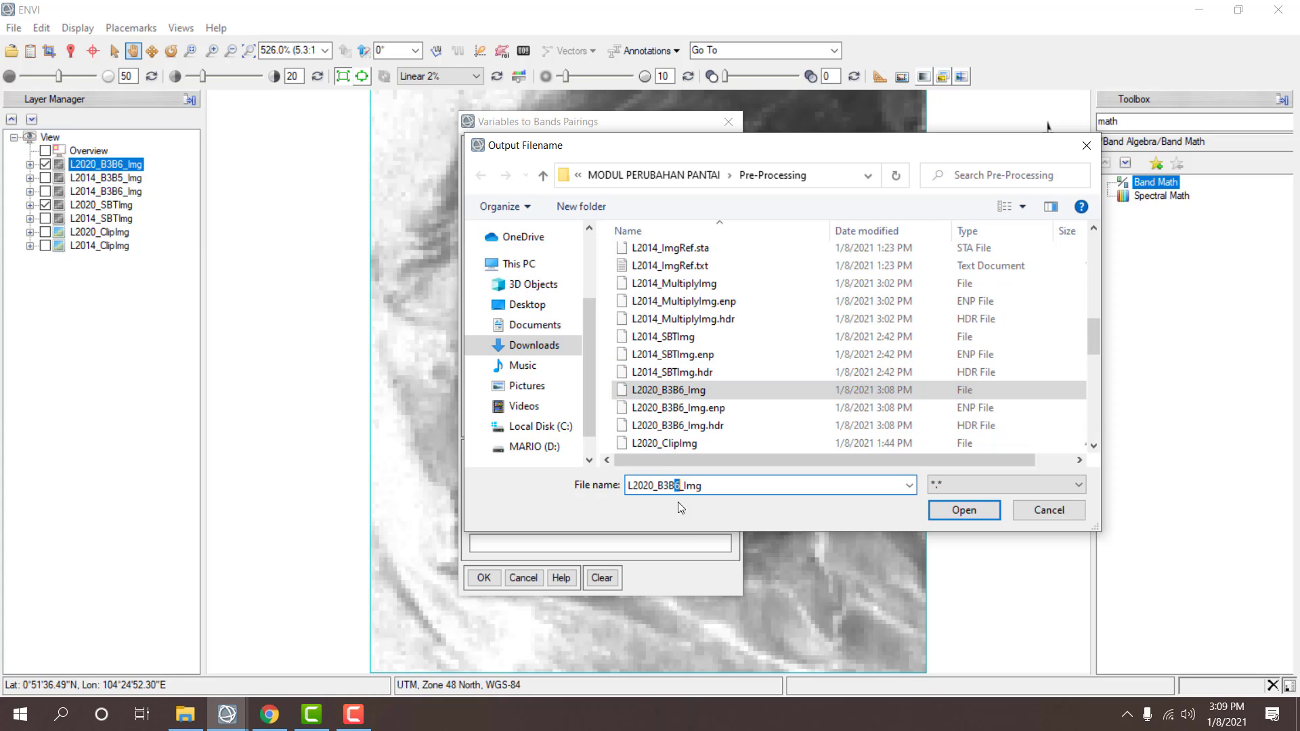
pyautogui.write('5')
pyautogui.click(961, 512)
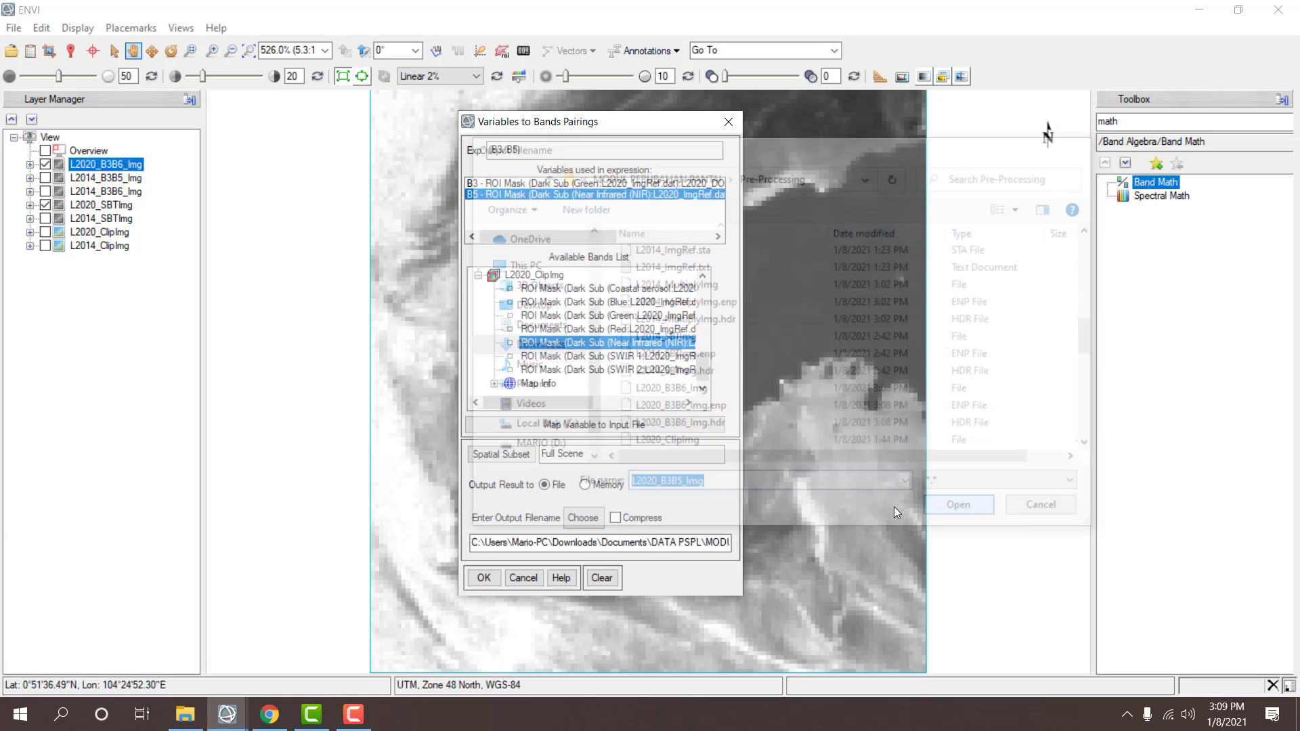
pyautogui.click(484, 579)
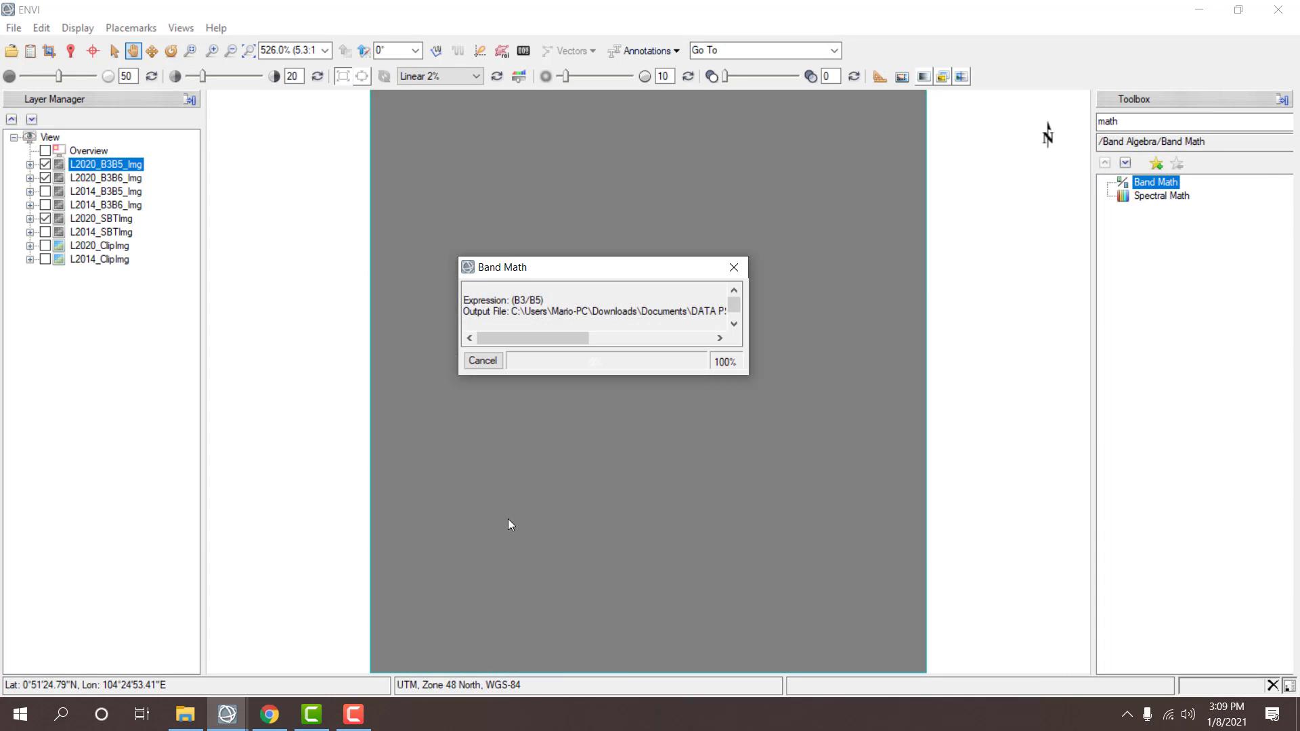
# - Compare the 2020 ratio images by toggling L2020_B3B5_Img, and turn on the L2014_B3B6_Img and L2014_B3B5_Img layers in place of L2020_SBTImg
pyautogui.click(45, 165)
pyautogui.click(45, 165)
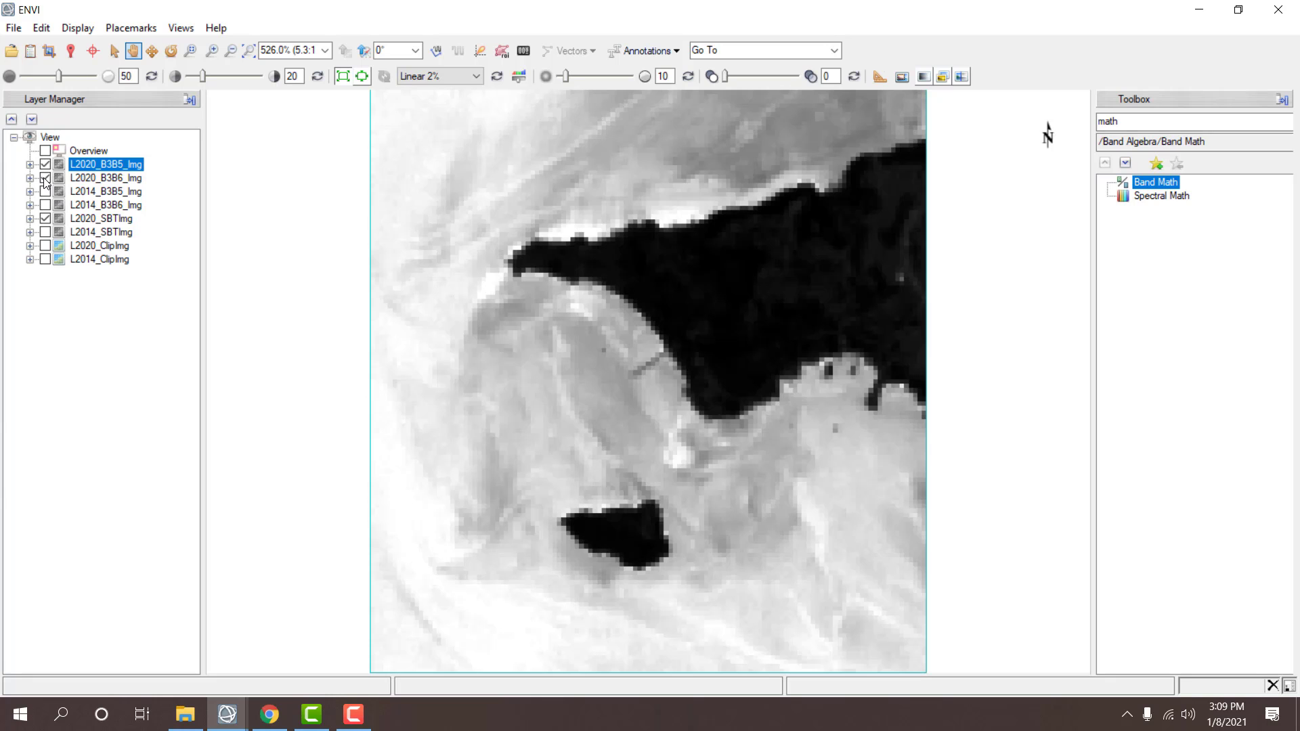
pyautogui.click(46, 205)
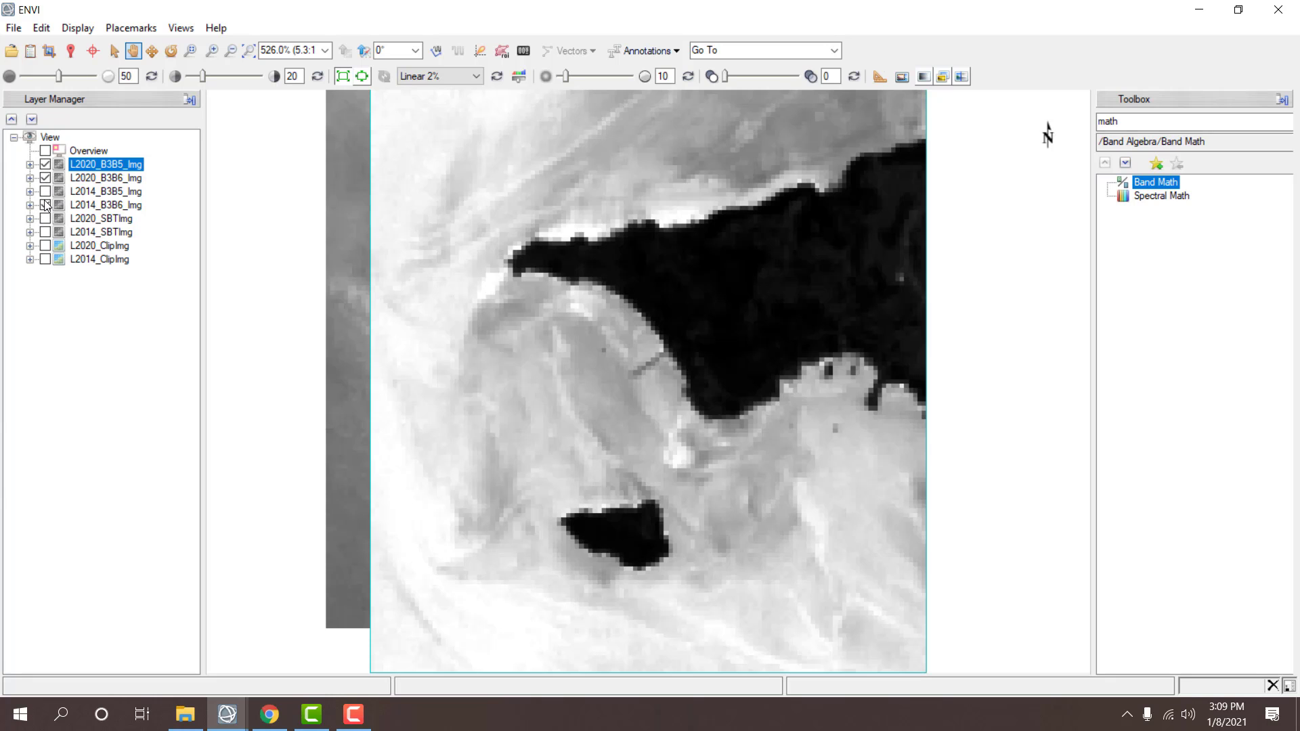
pyautogui.click(46, 191)
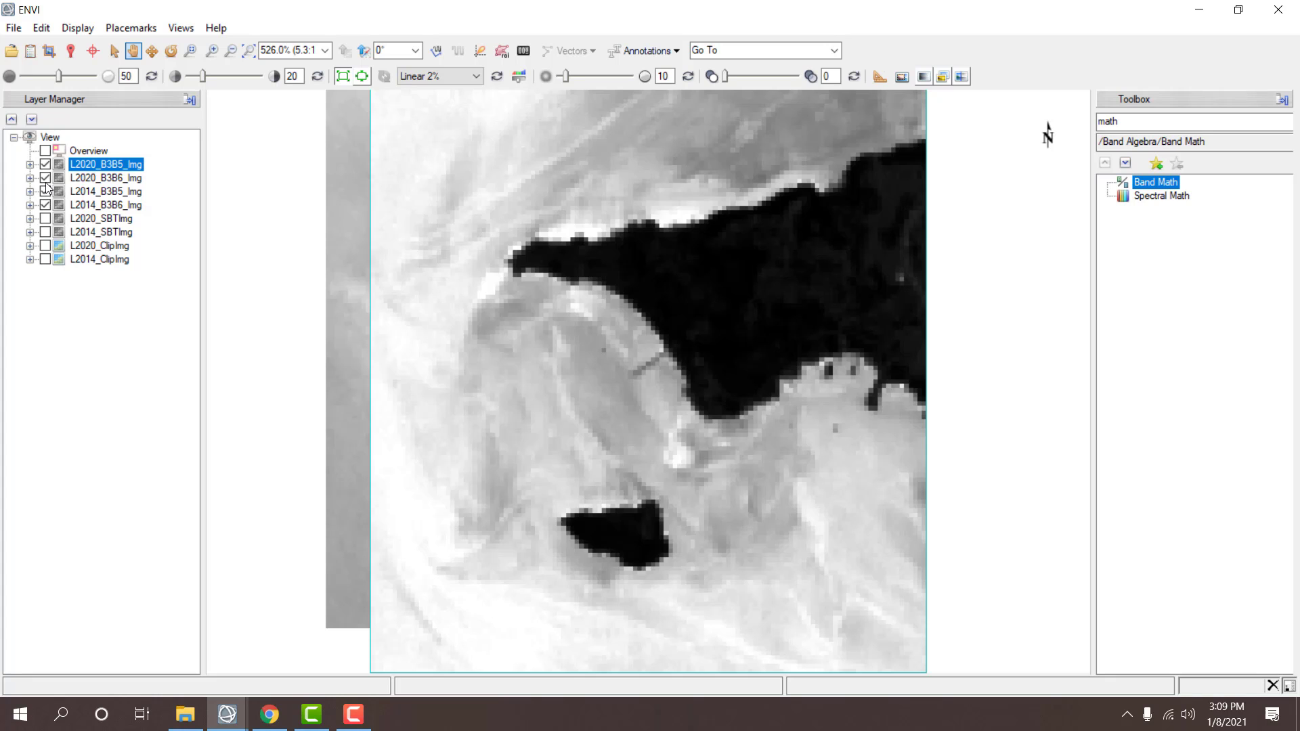
# - Compare the 2020 and 2014 ratio images by toggling the visibility of L2020_B3B6_Img and L2020_B3B5_Img
pyautogui.click(45, 179)
pyautogui.click(45, 165)
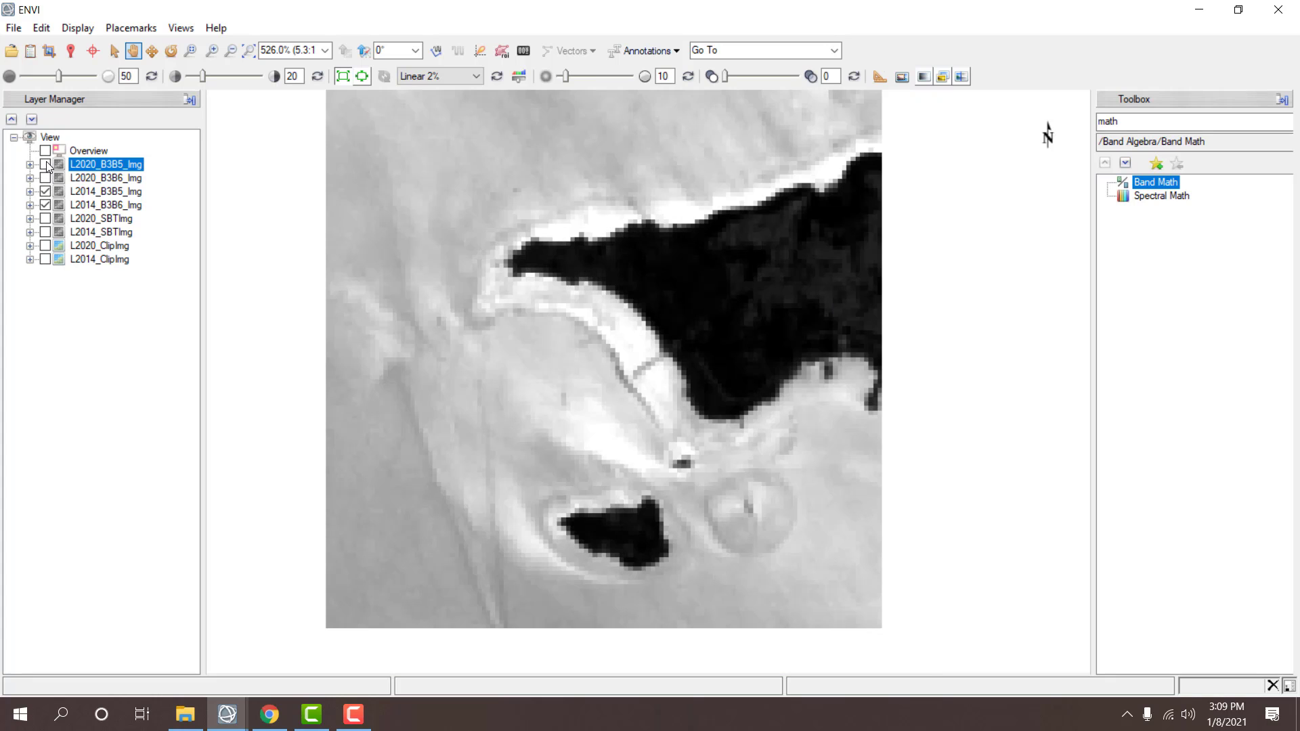
pyautogui.click(45, 165)
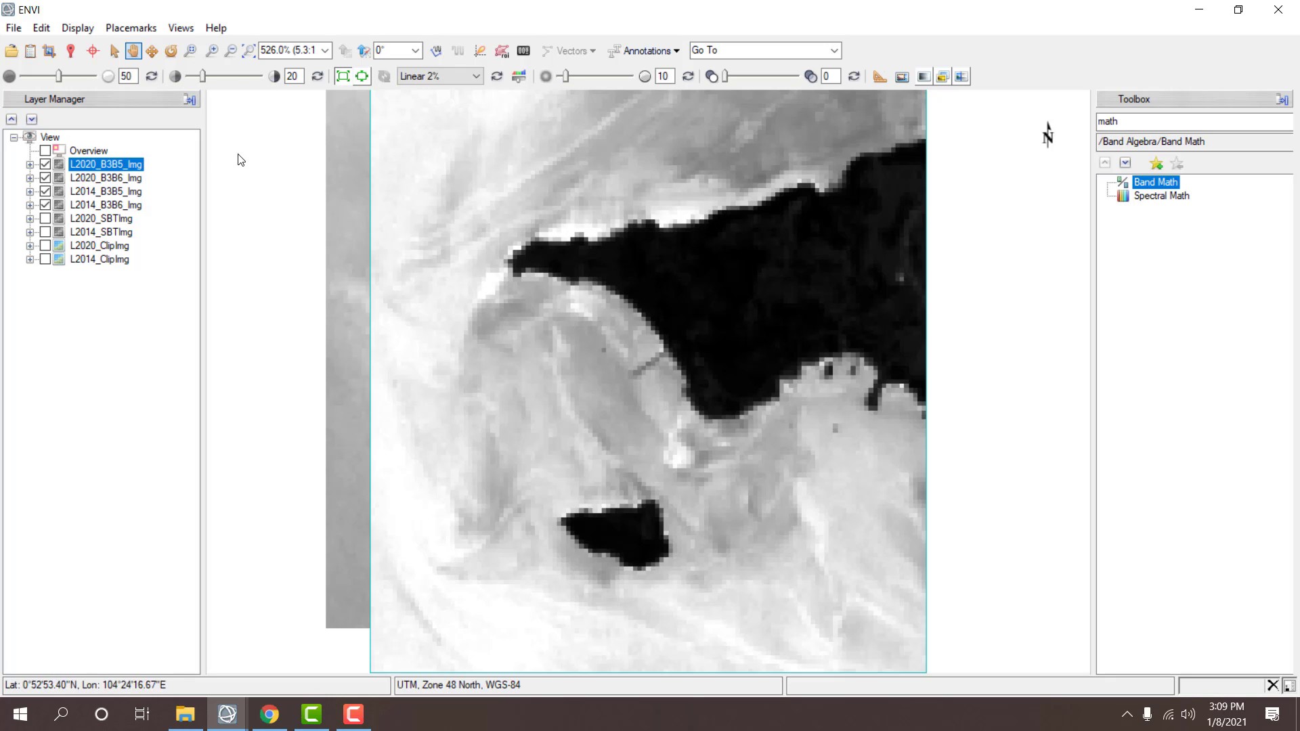
pyautogui.click(47, 165)
pyautogui.click(47, 165)
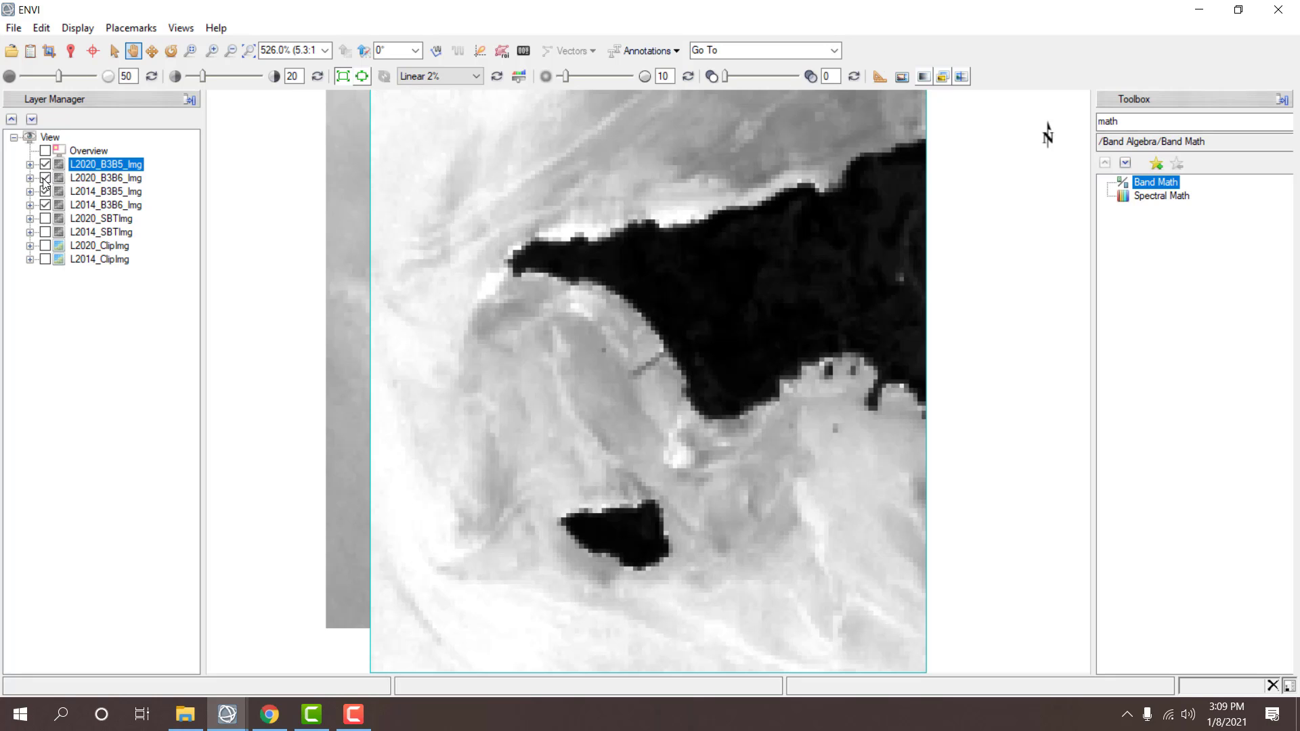
# - Hide the four B3/B5 and B3/B6 ratio layers and show L2020_SBTImg instead
pyautogui.click(46, 178)
pyautogui.click(47, 165)
pyautogui.click(45, 219)
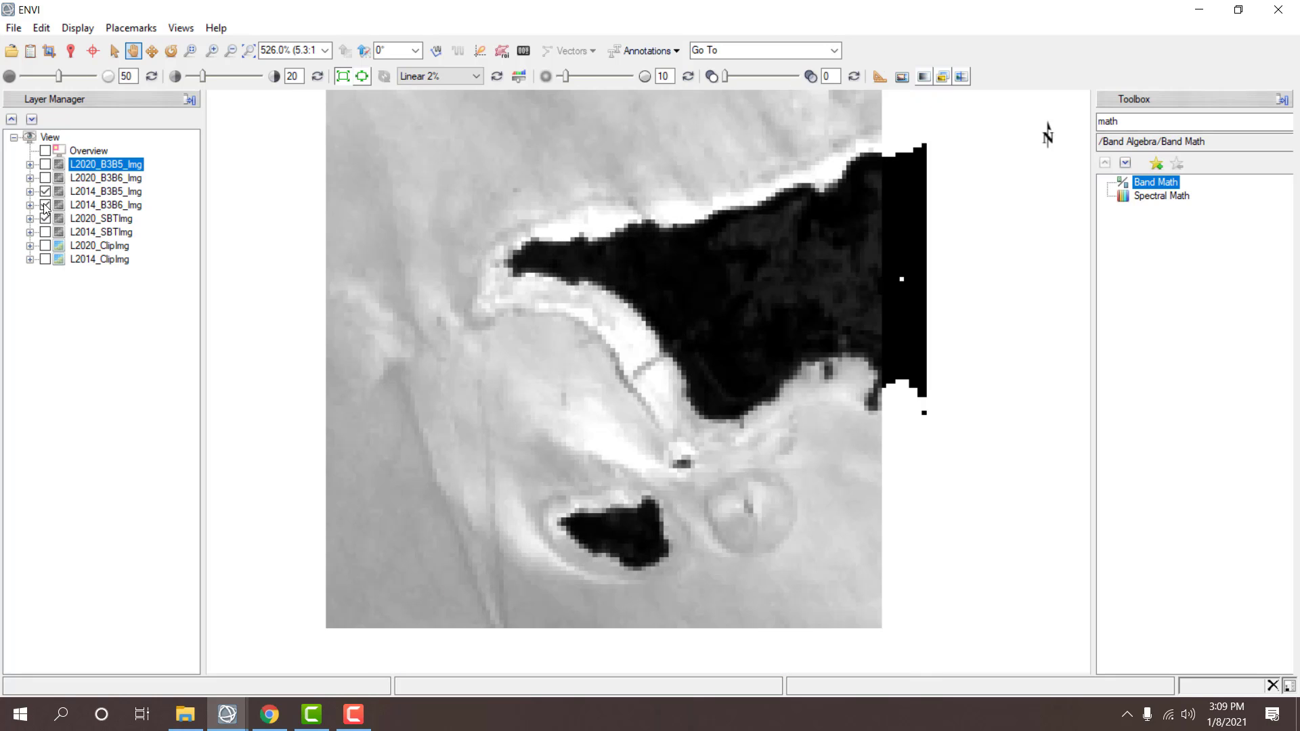
pyautogui.click(46, 205)
pyautogui.click(46, 191)
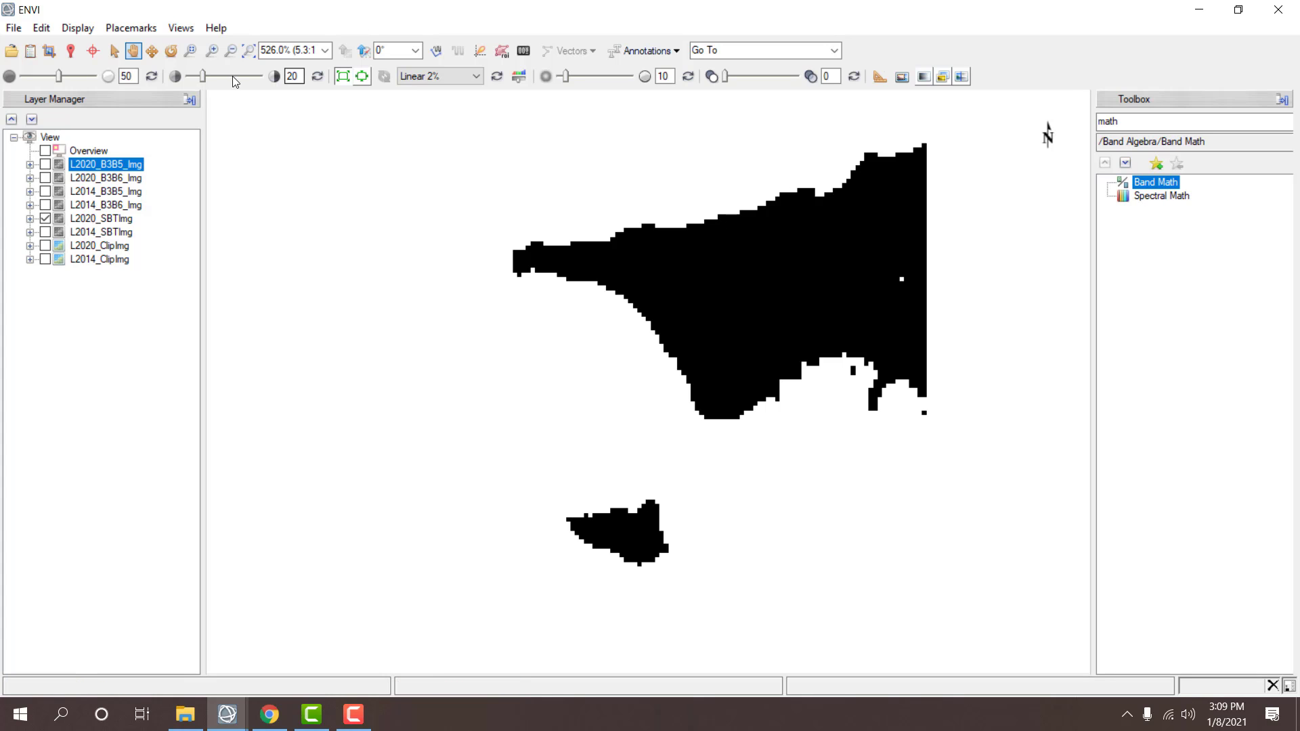
# - Inspect the cursor values of the black and white areas in L2020_SBTImg, and close the Cursor Value window
pyautogui.click(94, 51)
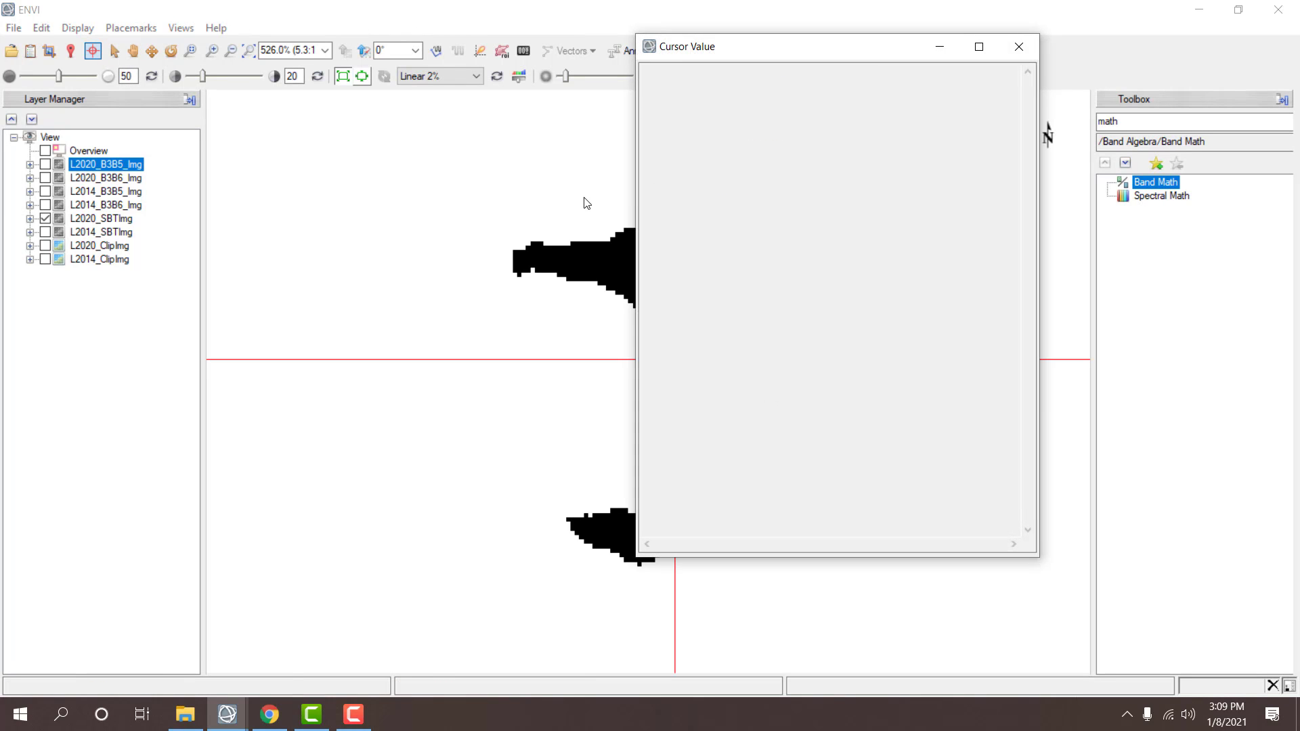
pyautogui.click(589, 267)
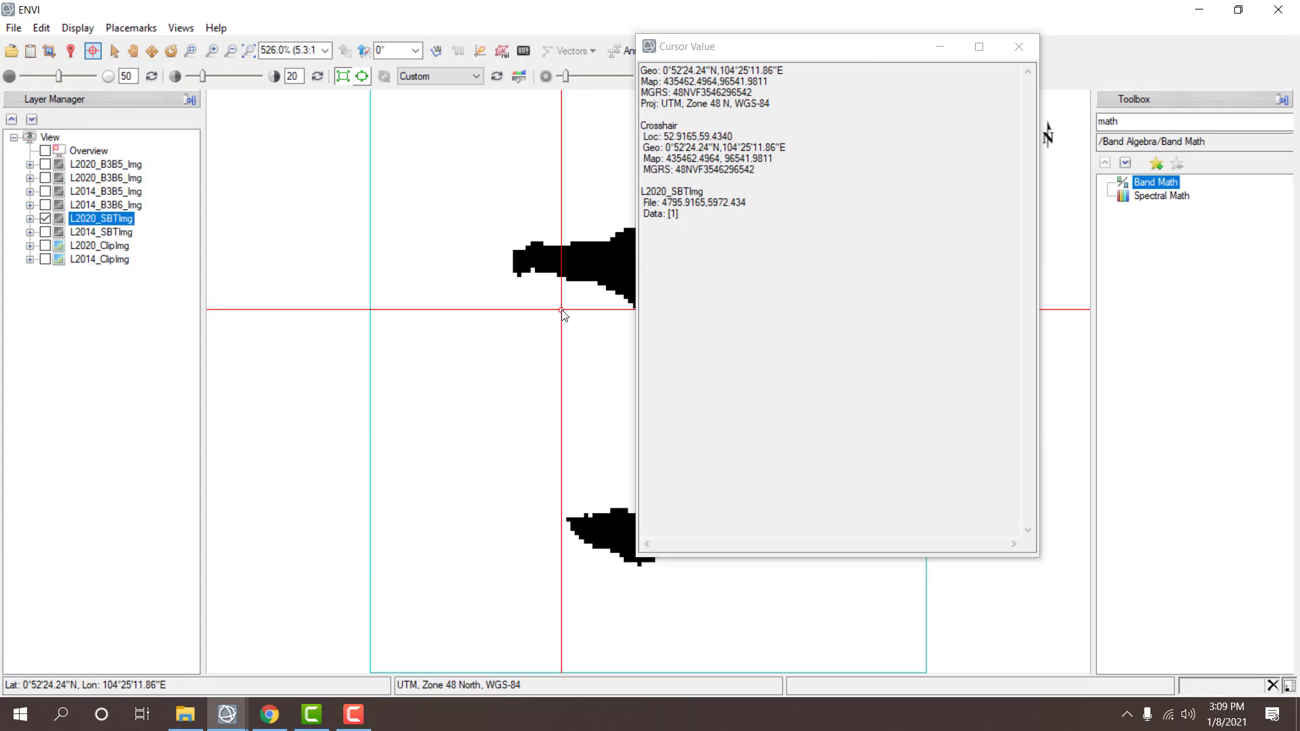
pyautogui.click(598, 252)
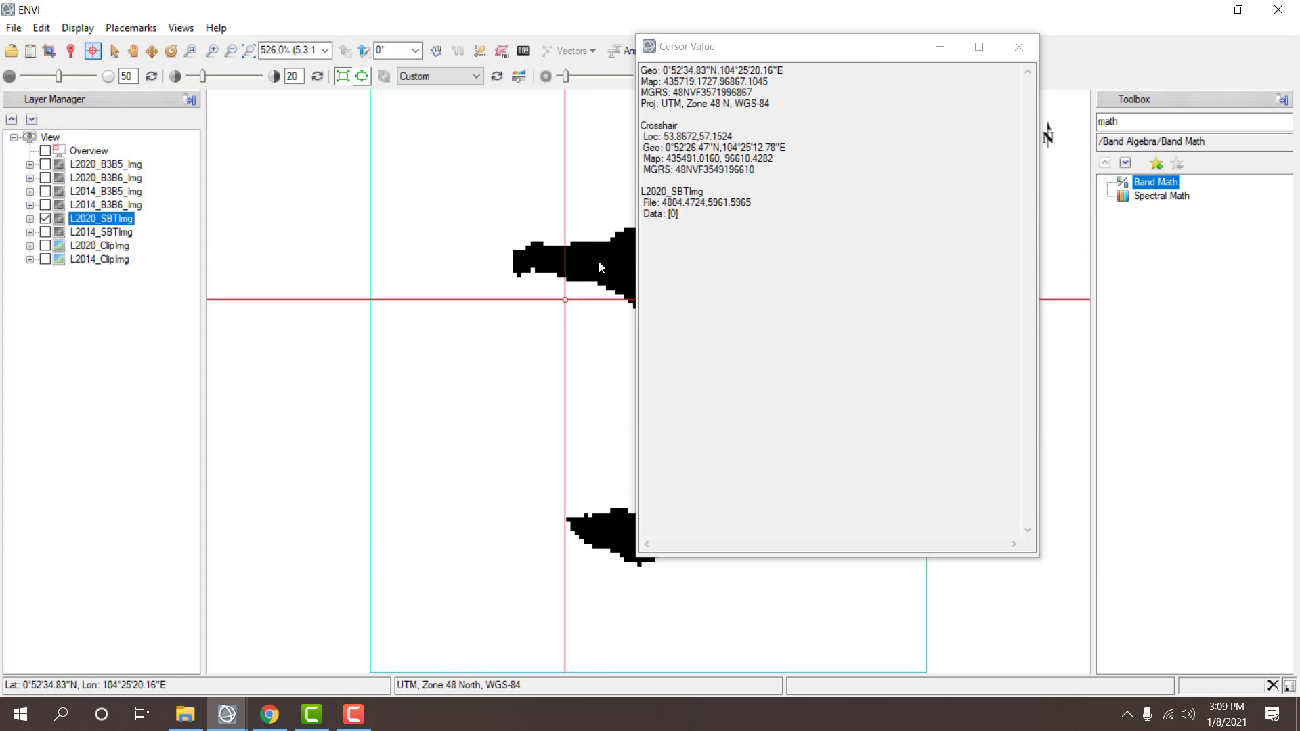
pyautogui.click(565, 310)
pyautogui.click(1018, 47)
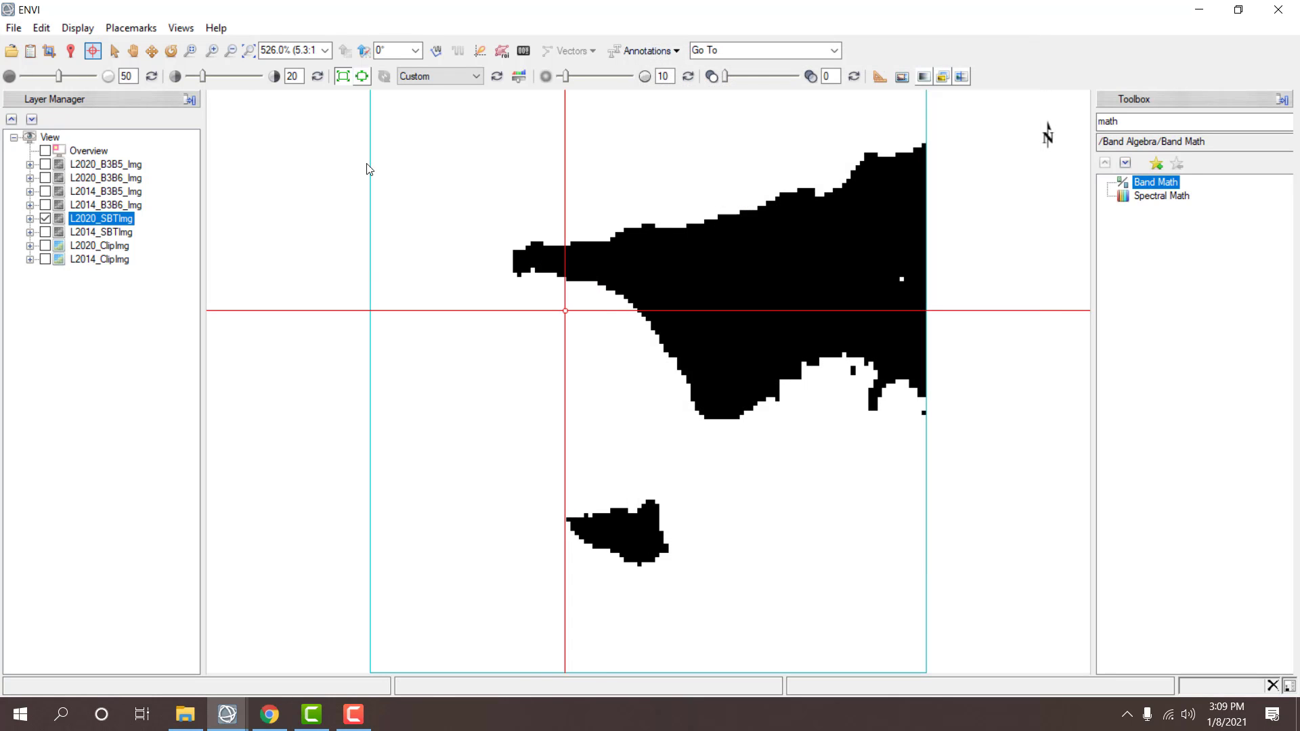
# - Show L2014_SBTImg in place of L2020_SBTImg and zoom to its layer extent
pyautogui.click(46, 219)
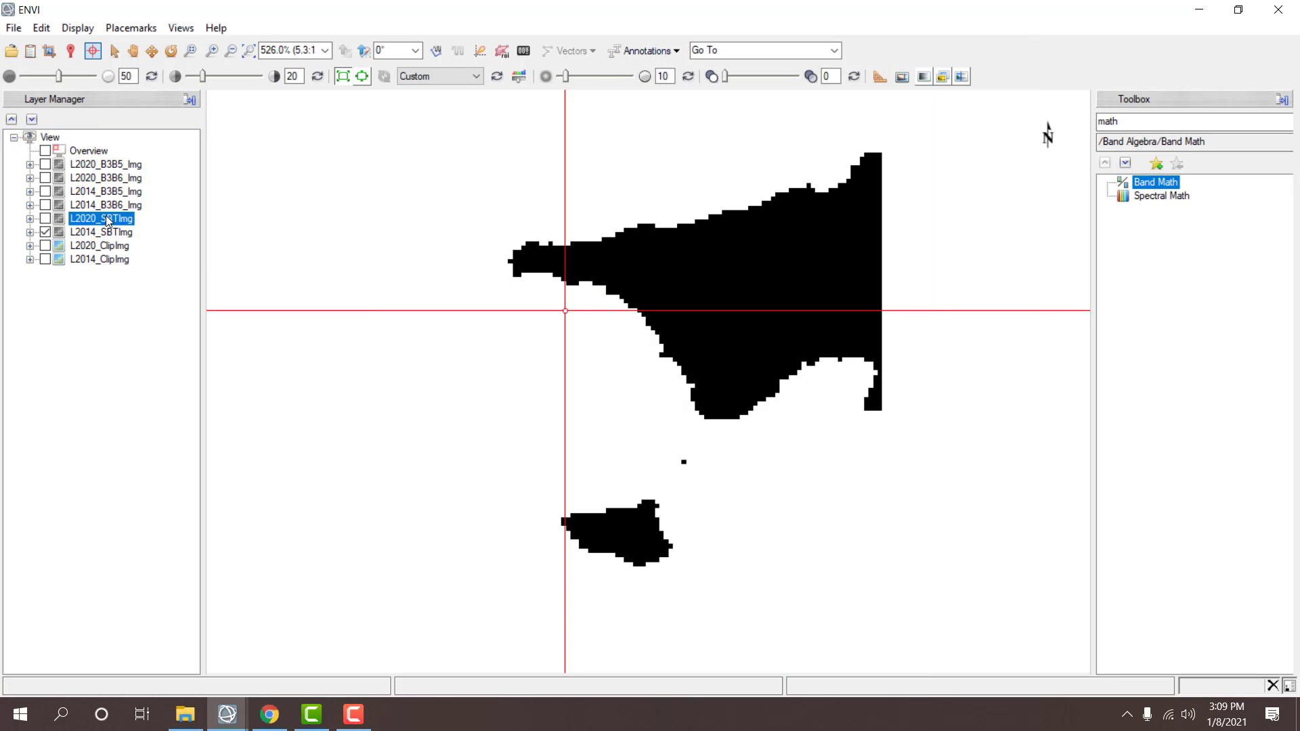
pyautogui.rightClick(103, 234)
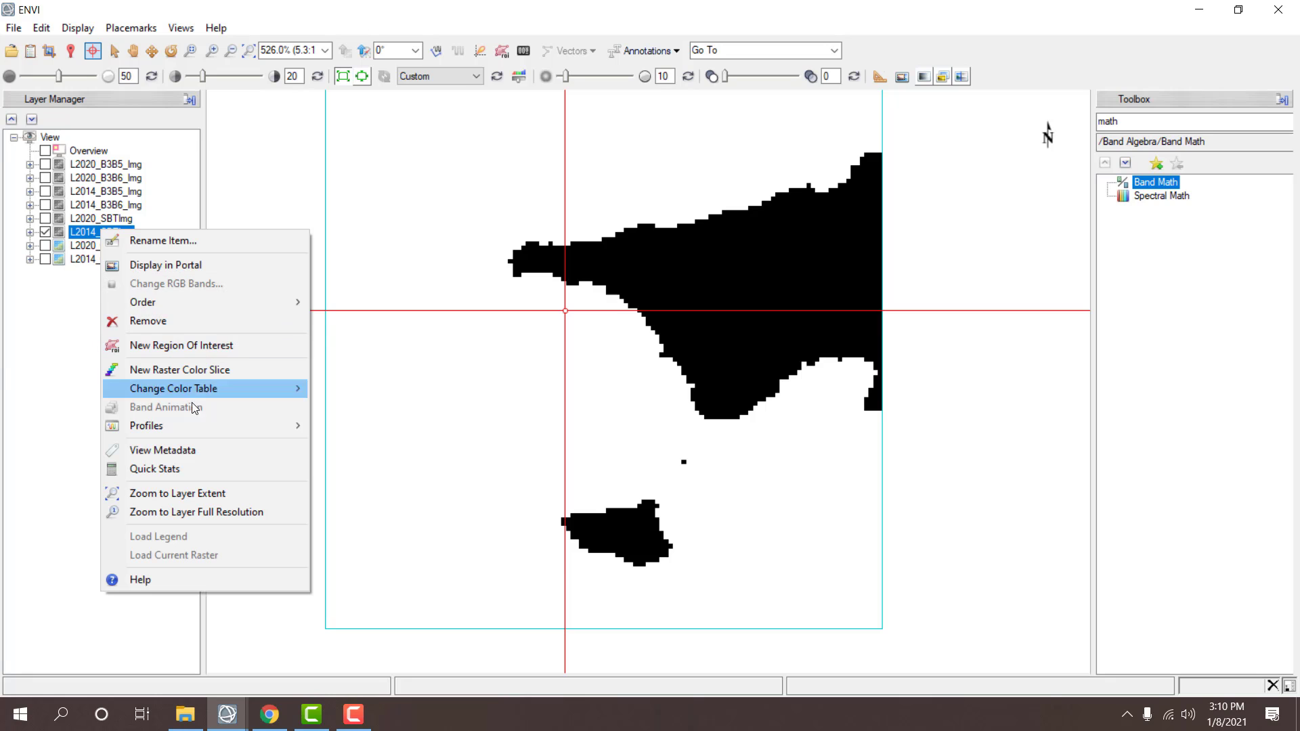
pyautogui.click(175, 493)
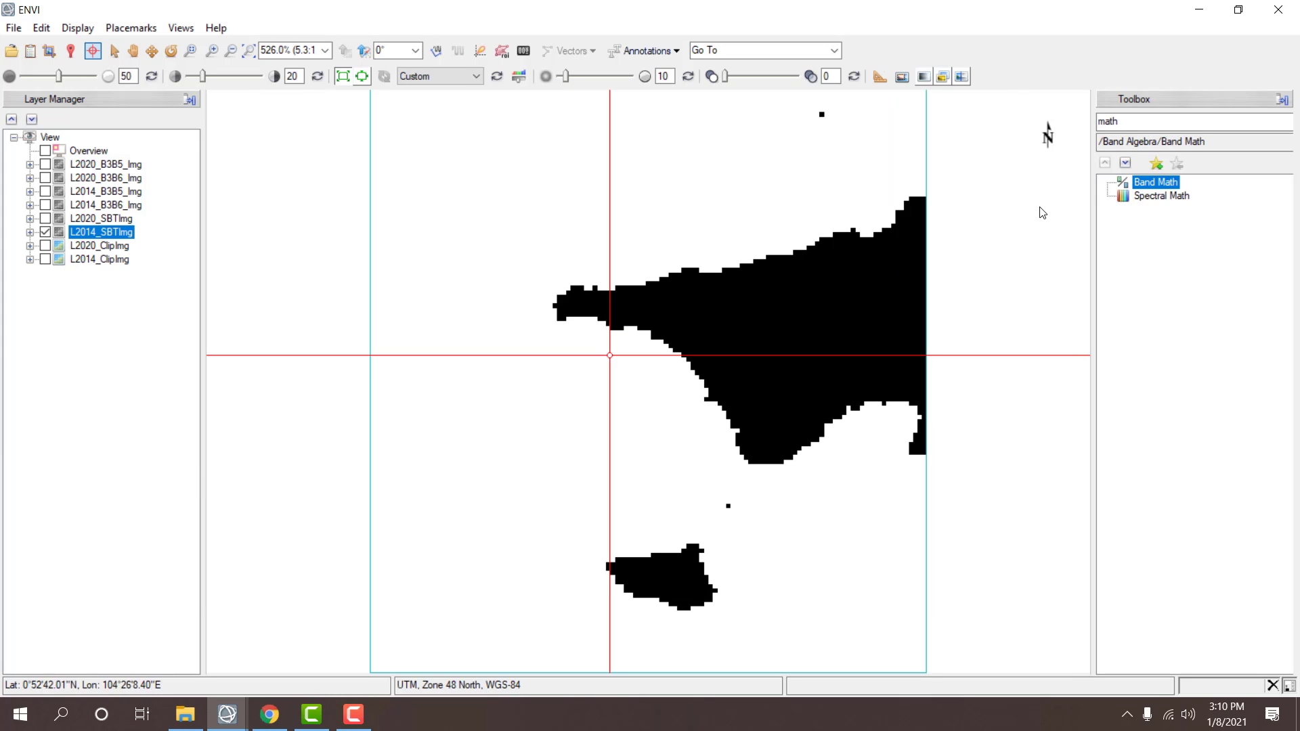
# - Find the Build Mask tool in the toolbox and start it with L2014_B3B6_Img as the input file
pyautogui.moveTo(1150, 124); pyautogui.dragTo(1062, 142)
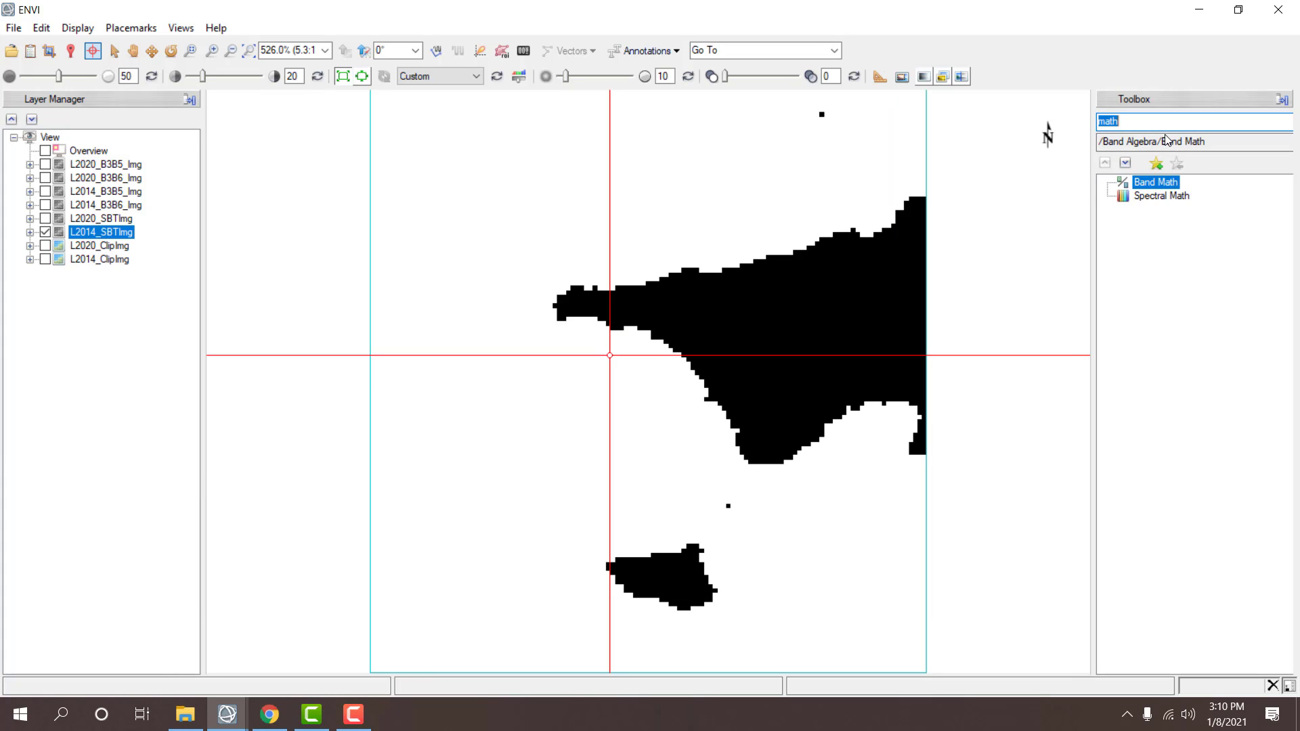
pyautogui.write('mask')
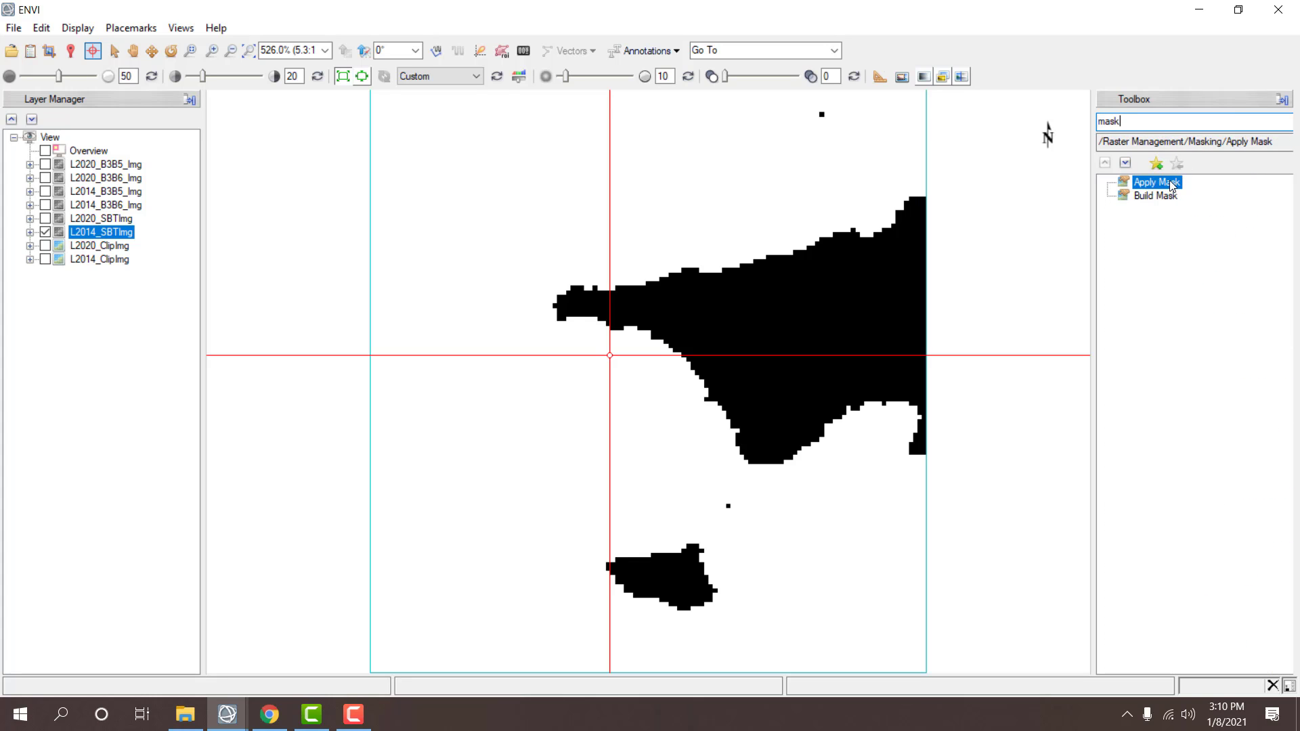
pyautogui.doubleClick(1162, 196)
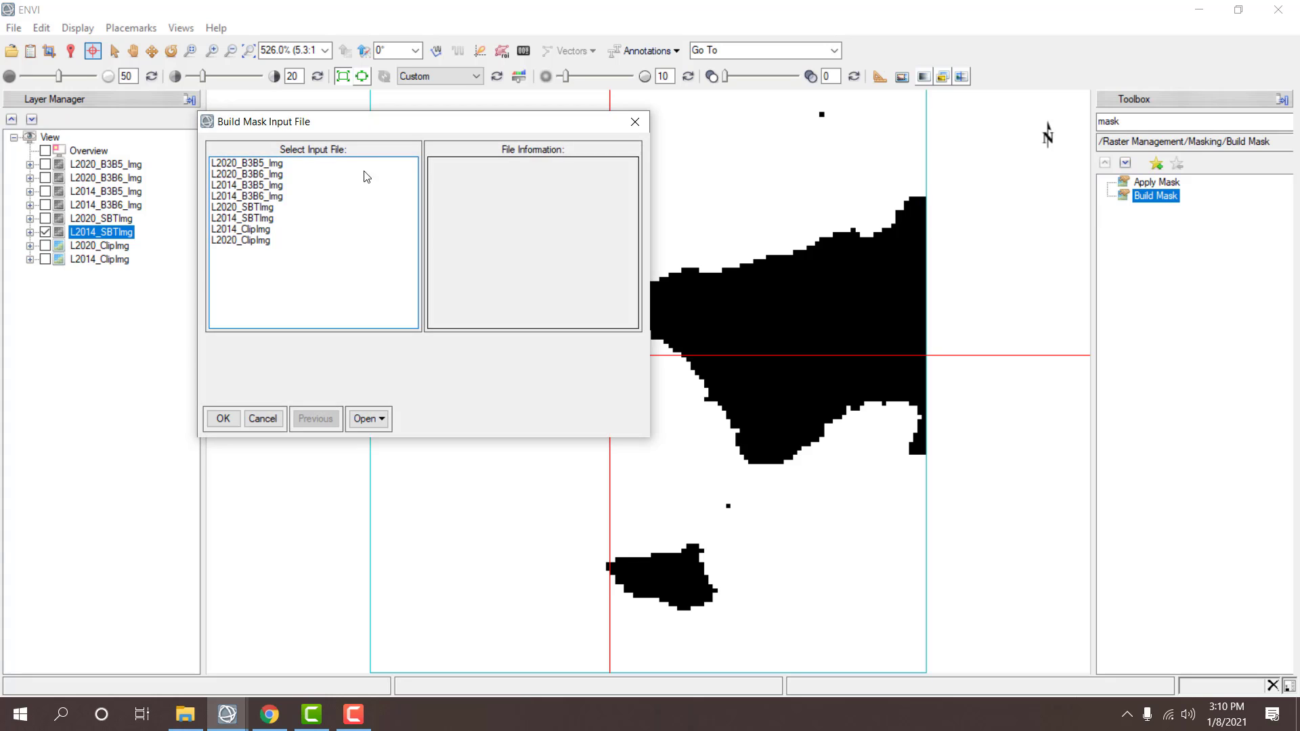
pyautogui.moveTo(380, 129); pyautogui.dragTo(675, 97)
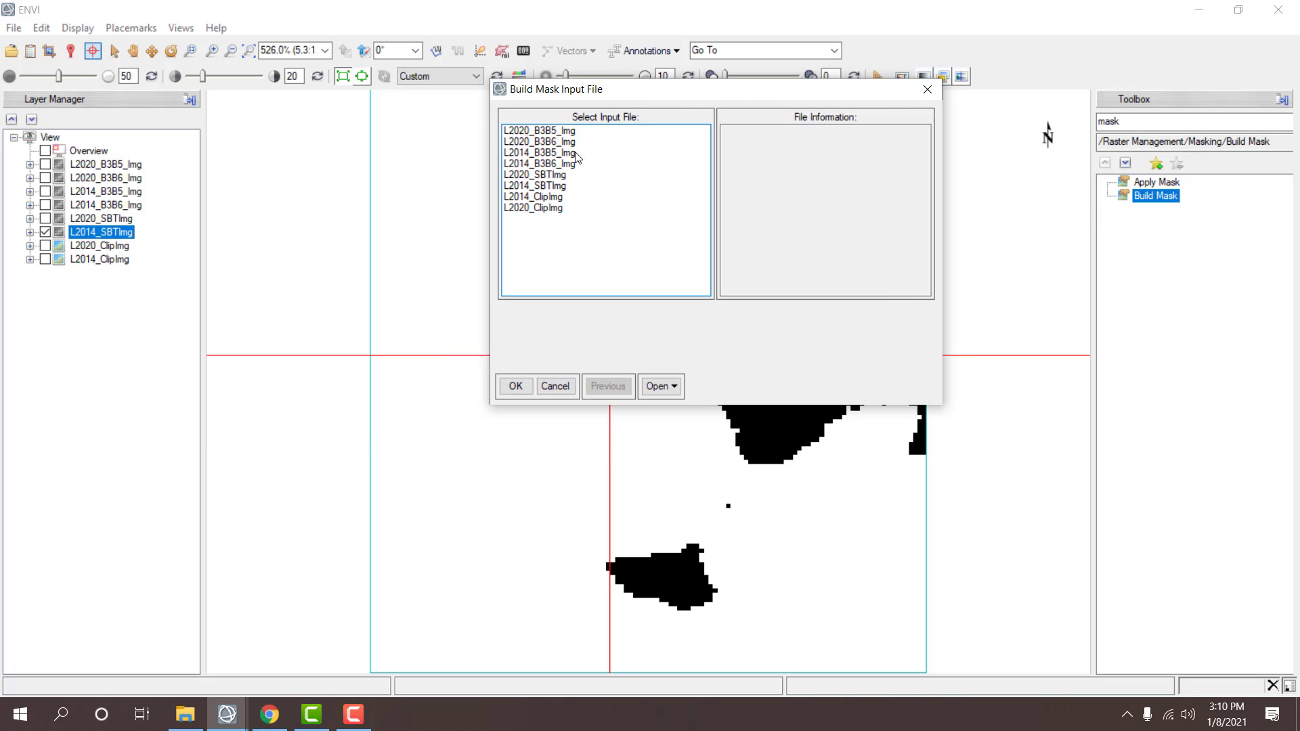
pyautogui.click(567, 164)
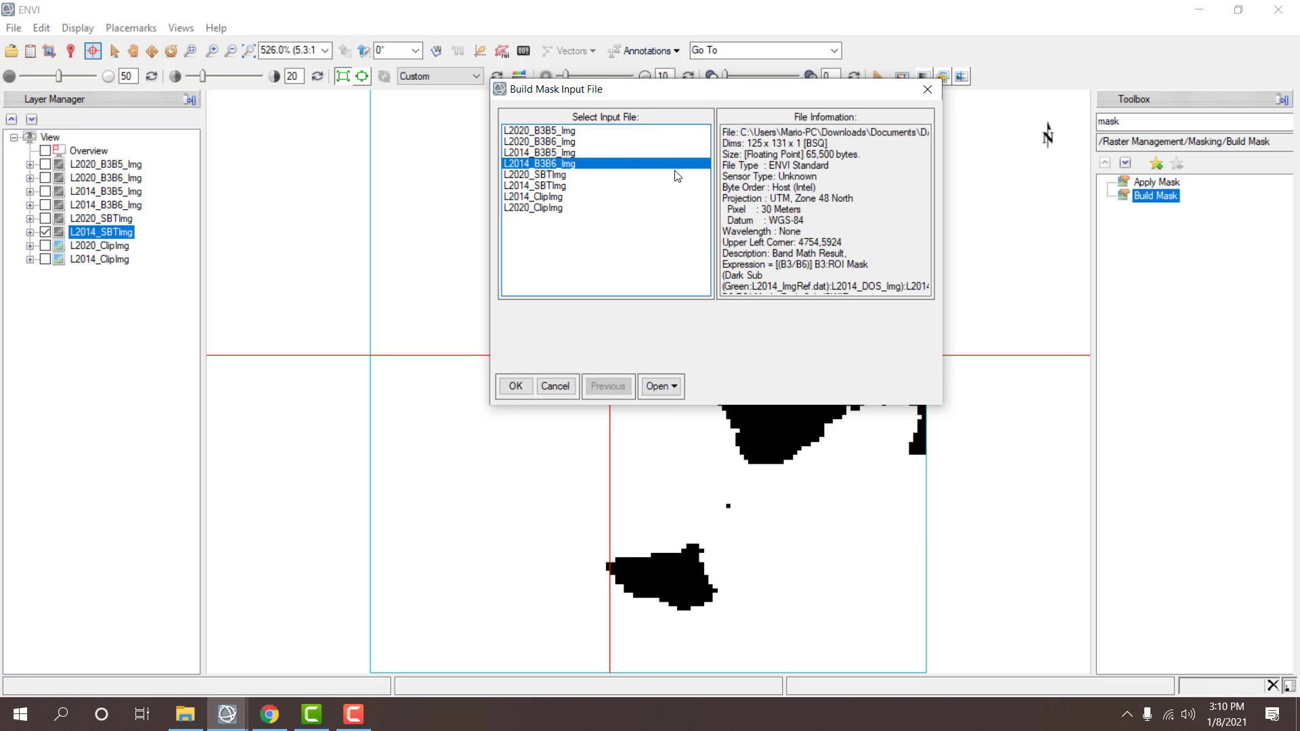
pyautogui.click(516, 386)
# - Set selected areas to "Off" and import a data range from 0 to 1 from L2014_B3B6_Img for the mask
pyautogui.click(502, 295)
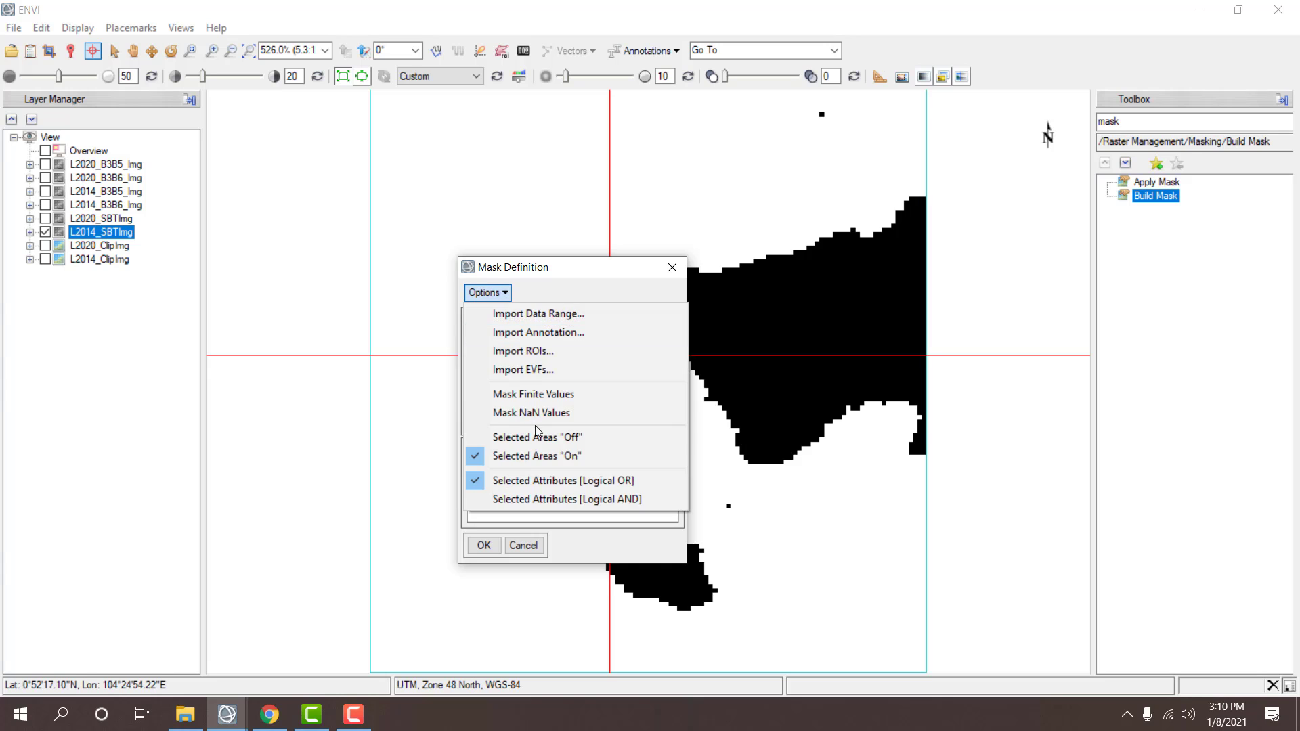
pyautogui.click(542, 433)
pyautogui.click(495, 292)
pyautogui.click(529, 312)
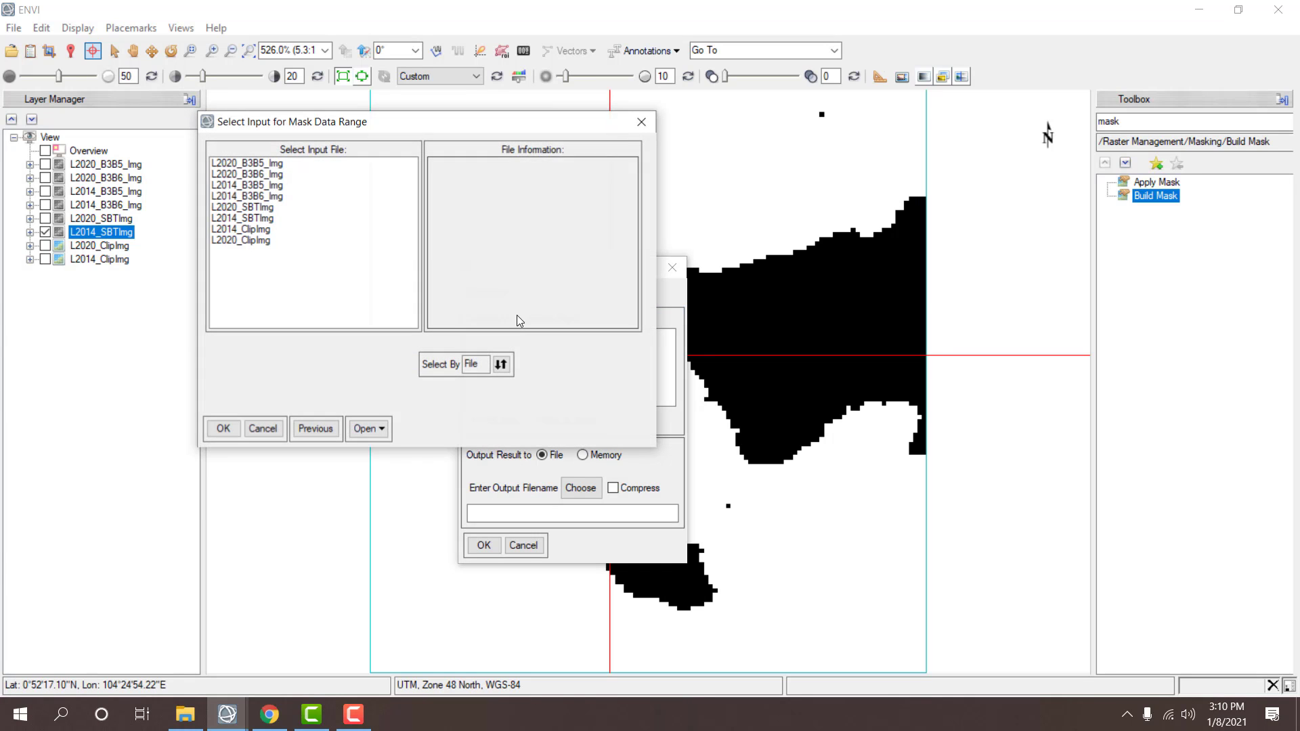
pyautogui.click(271, 196)
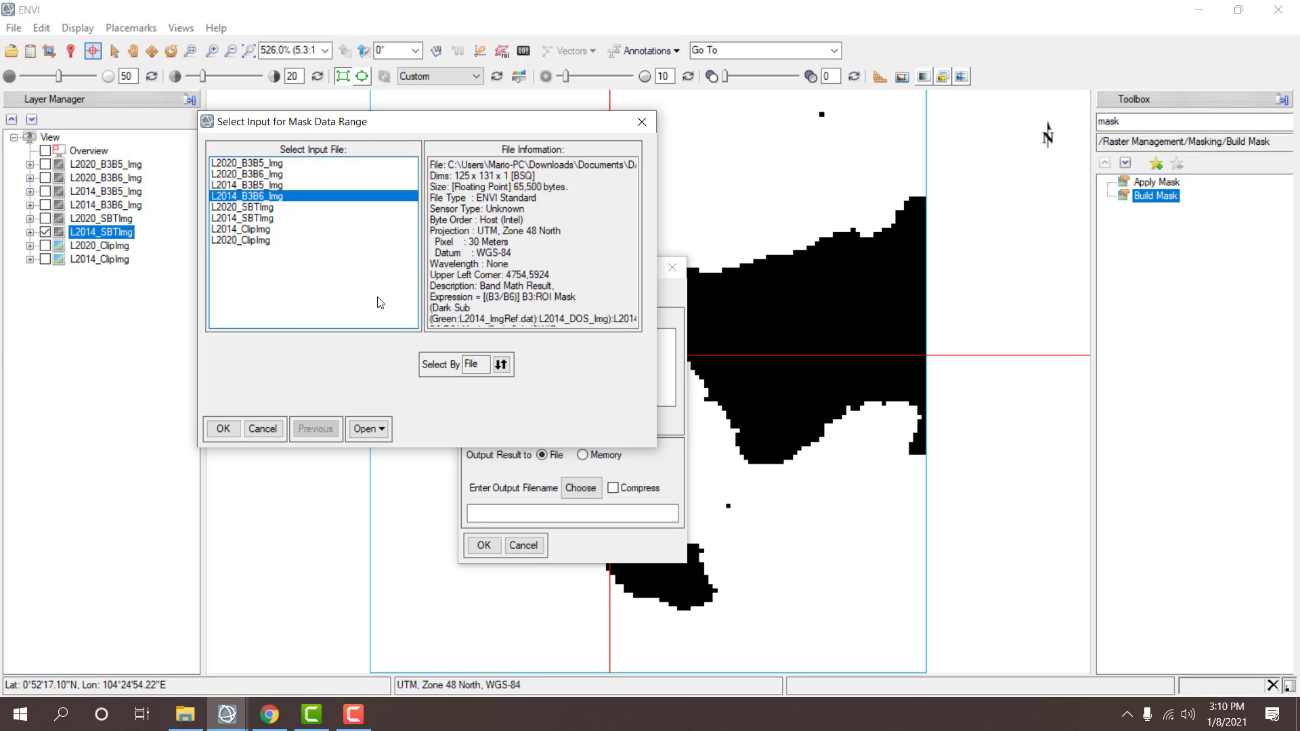
pyautogui.click(226, 429)
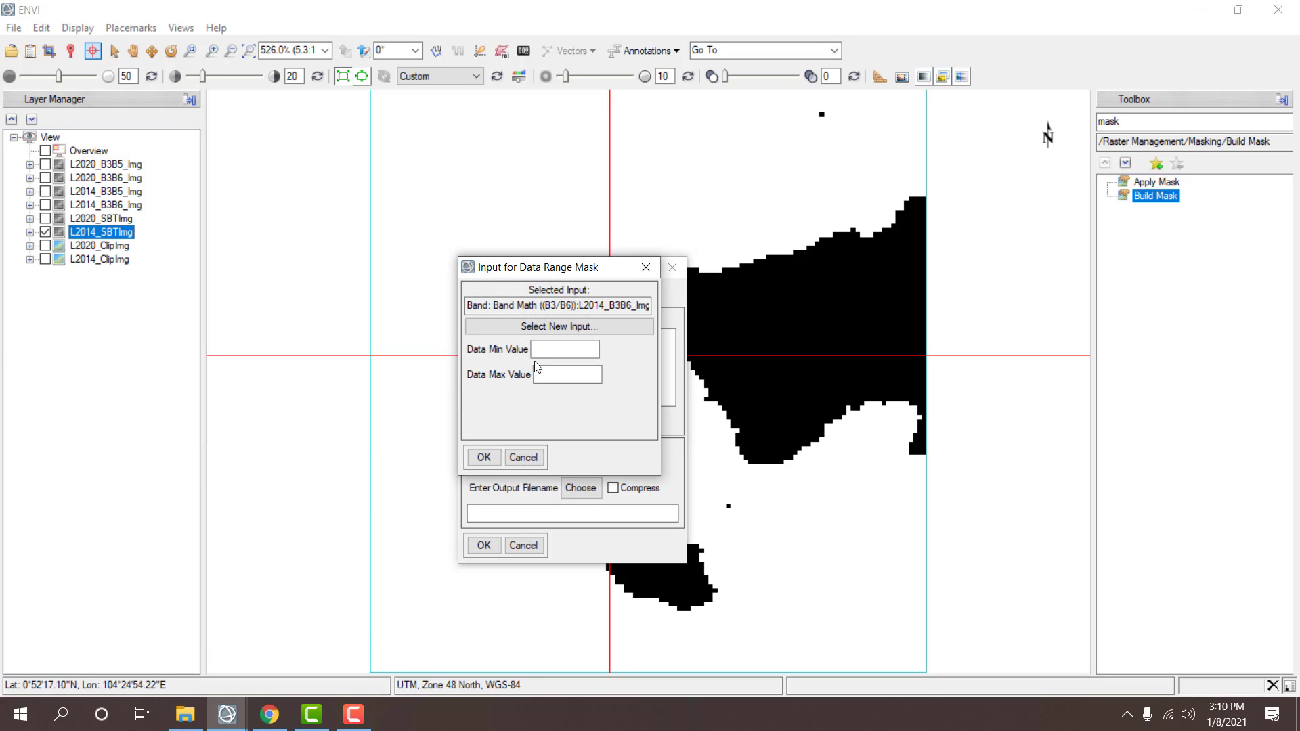
pyautogui.click(553, 355)
pyautogui.write('0')
pyautogui.click(561, 379)
pyautogui.click(490, 461)
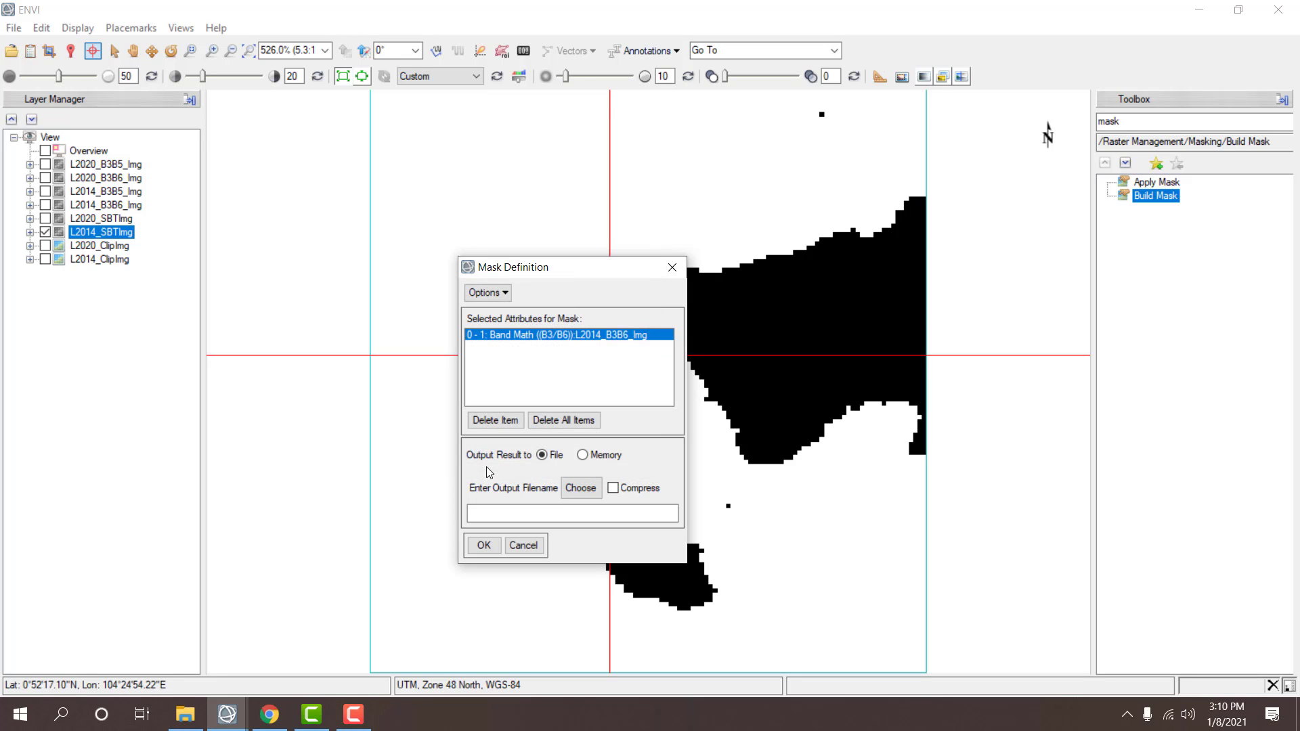
# - Output the mask to the existing L2014_B3B6Mask file in the Pre-Processing folder, overwriting it, and build the mask
pyautogui.click(581, 487)
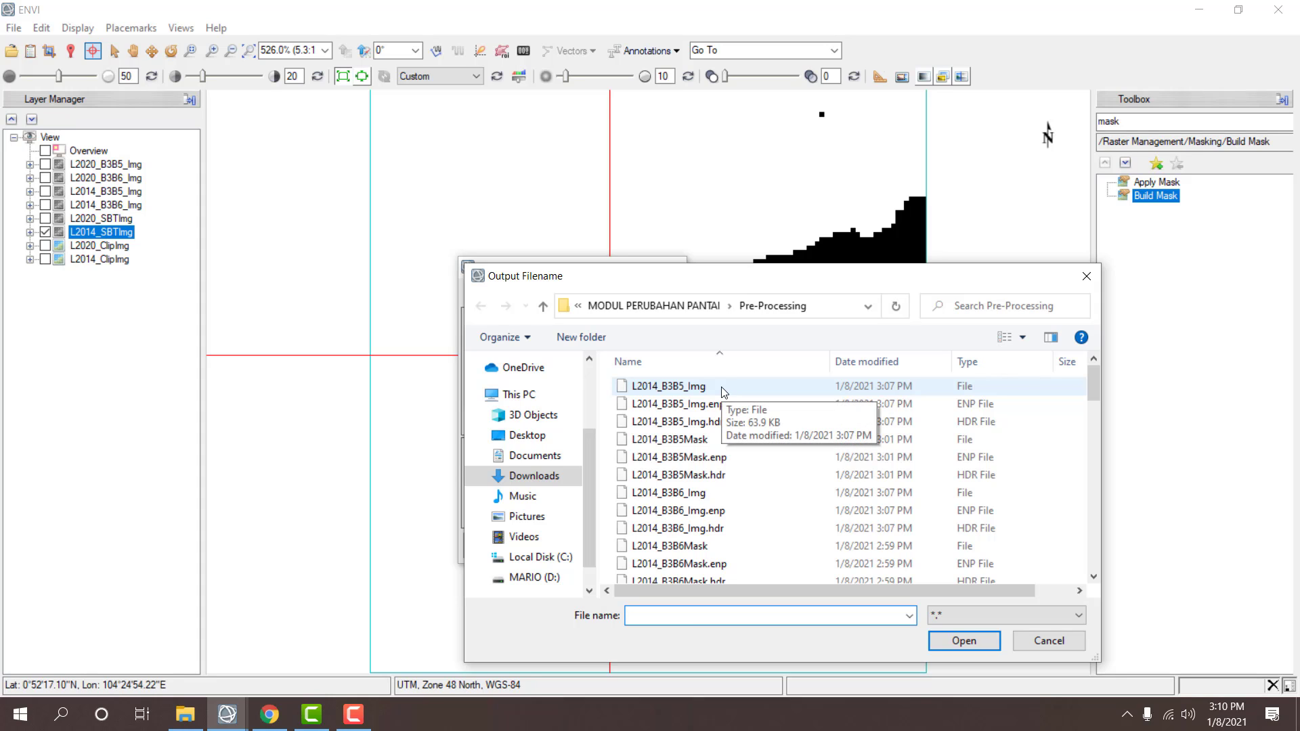
pyautogui.scroll(-1, 724, 392)
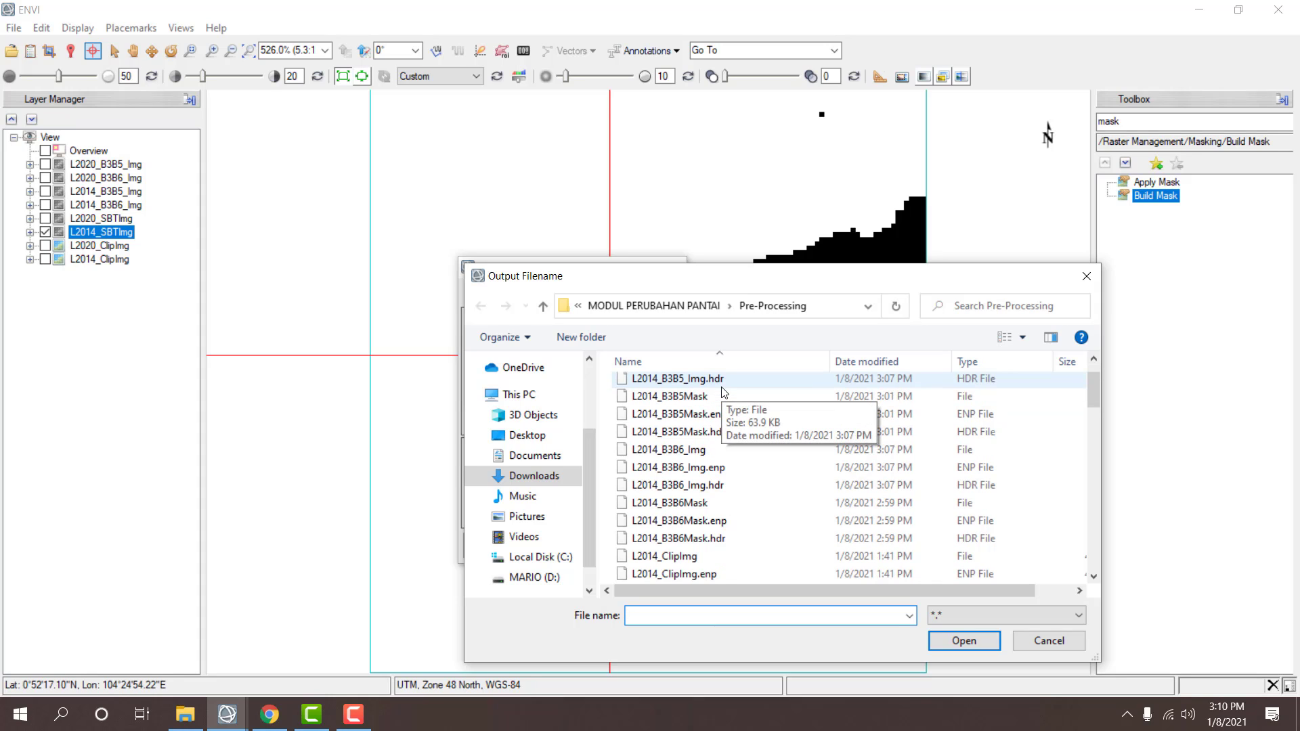
pyautogui.click(697, 505)
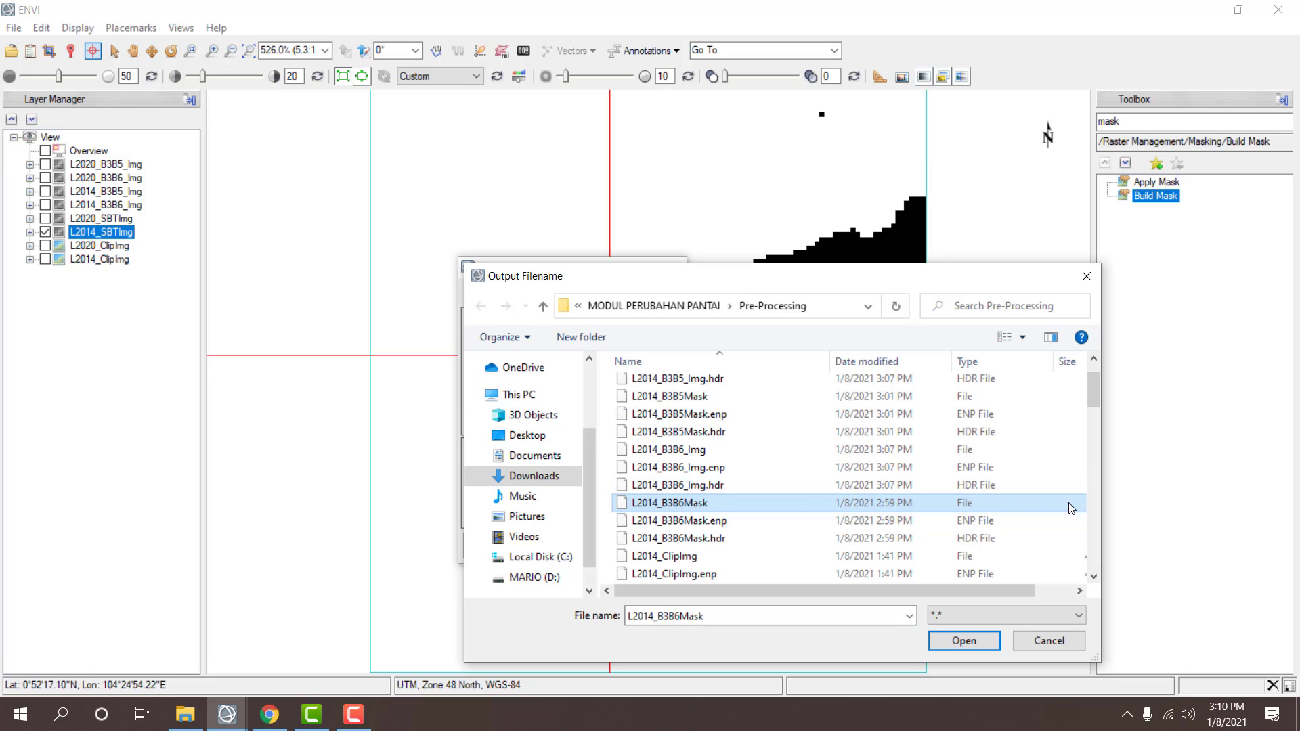
pyautogui.click(975, 641)
pyautogui.click(482, 546)
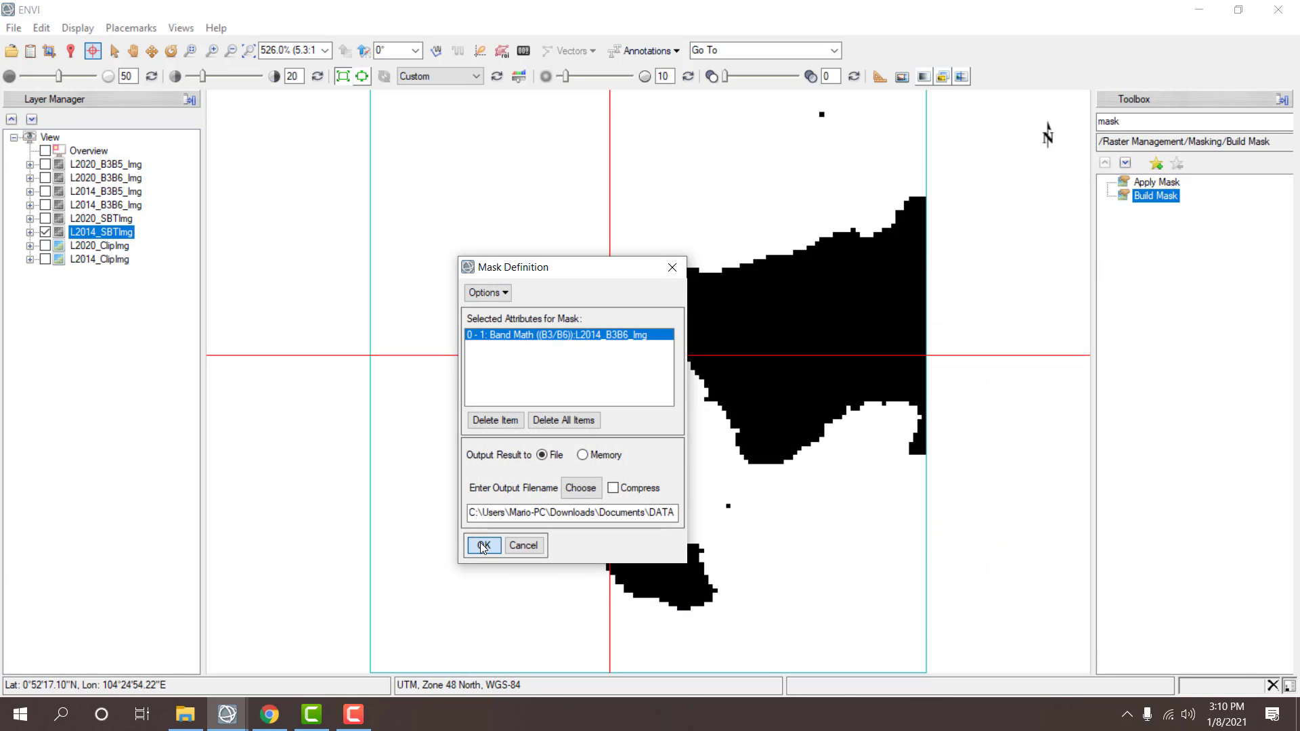
pyautogui.click(678, 440)
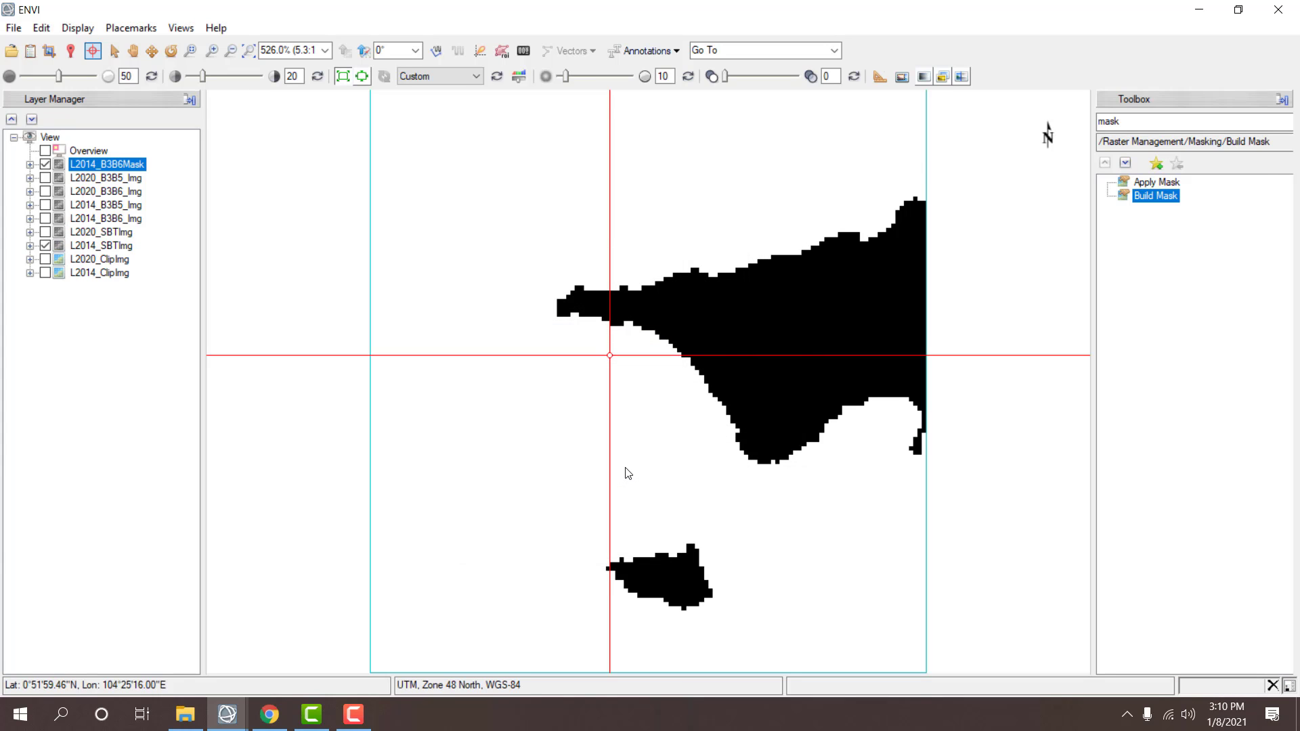
# - Compare the 2014 B3/B6 mask with L2014_SBTImg by repeatedly toggling the visibility of L2014_B3B6Mask
pyautogui.click(45, 168)
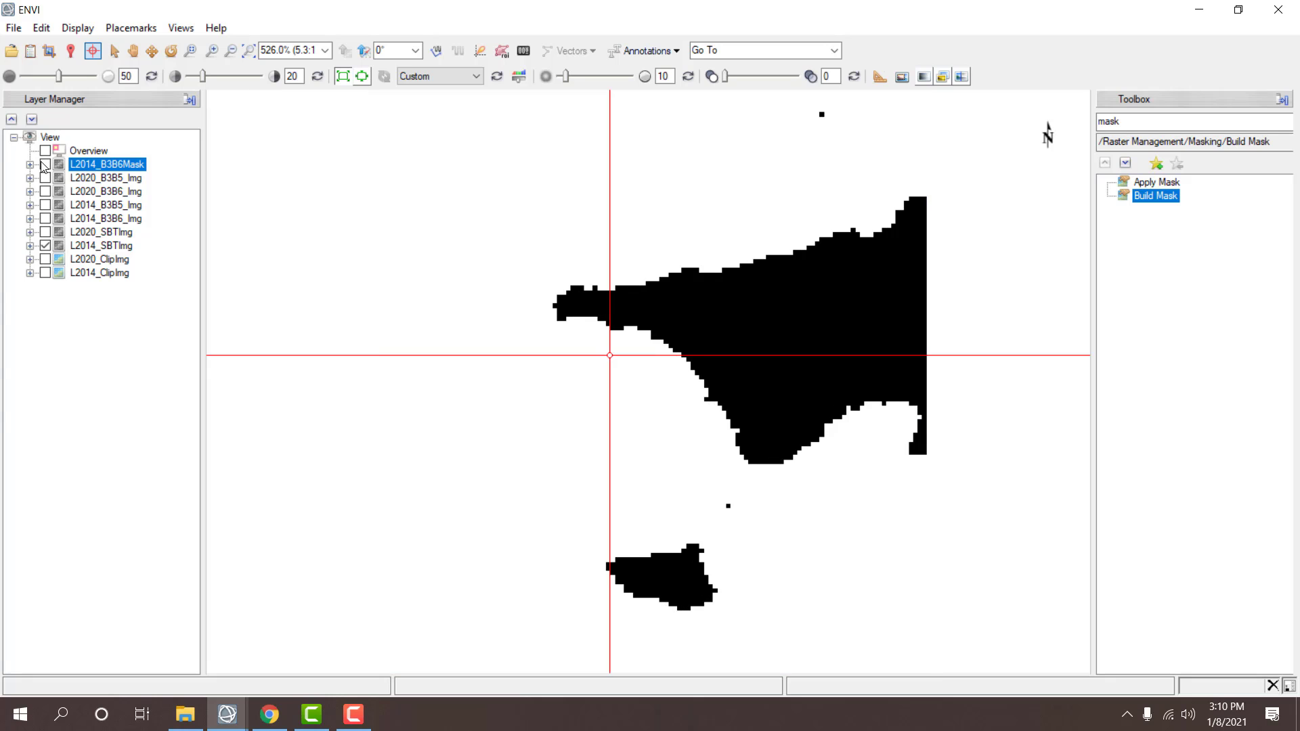
pyautogui.click(45, 167)
pyautogui.click(45, 165)
pyautogui.click(45, 164)
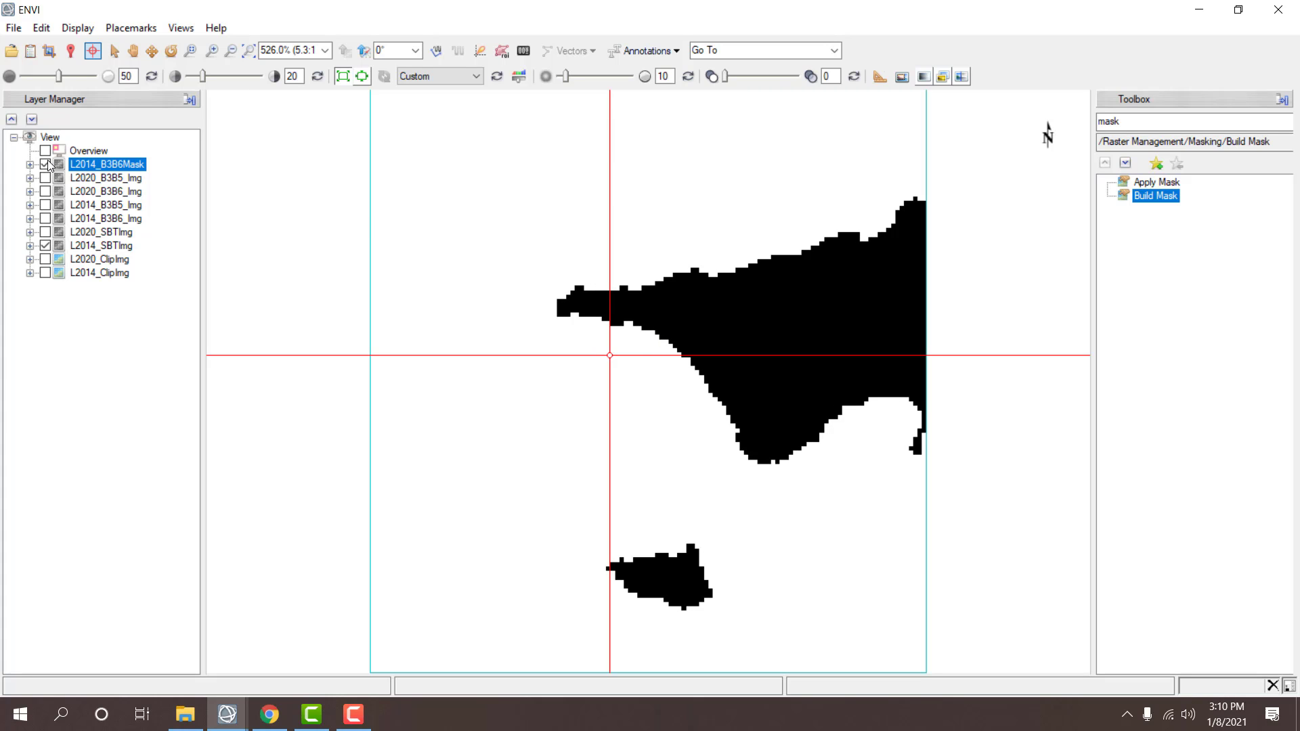
pyautogui.click(46, 164)
pyautogui.click(46, 164)
pyautogui.click(45, 165)
pyautogui.click(45, 165)
pyautogui.click(45, 165)
pyautogui.click(45, 165)
pyautogui.click(45, 165)
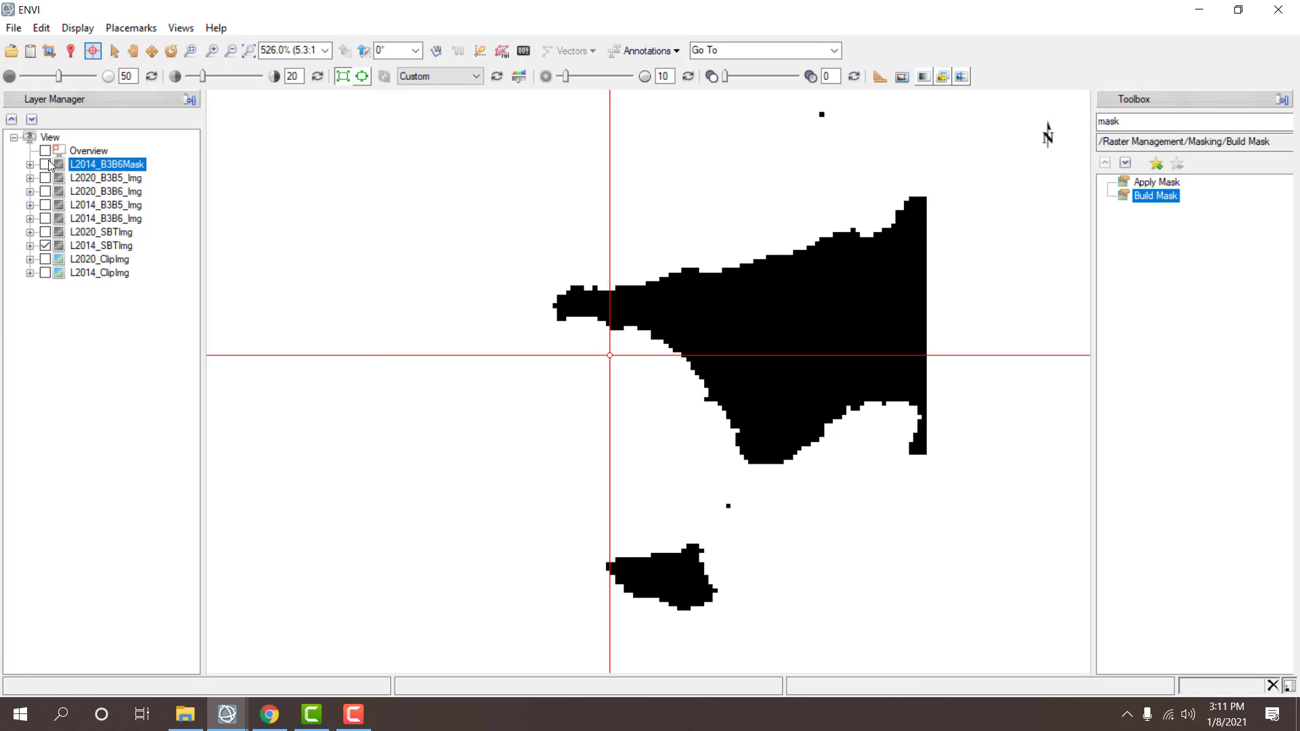
pyautogui.click(45, 165)
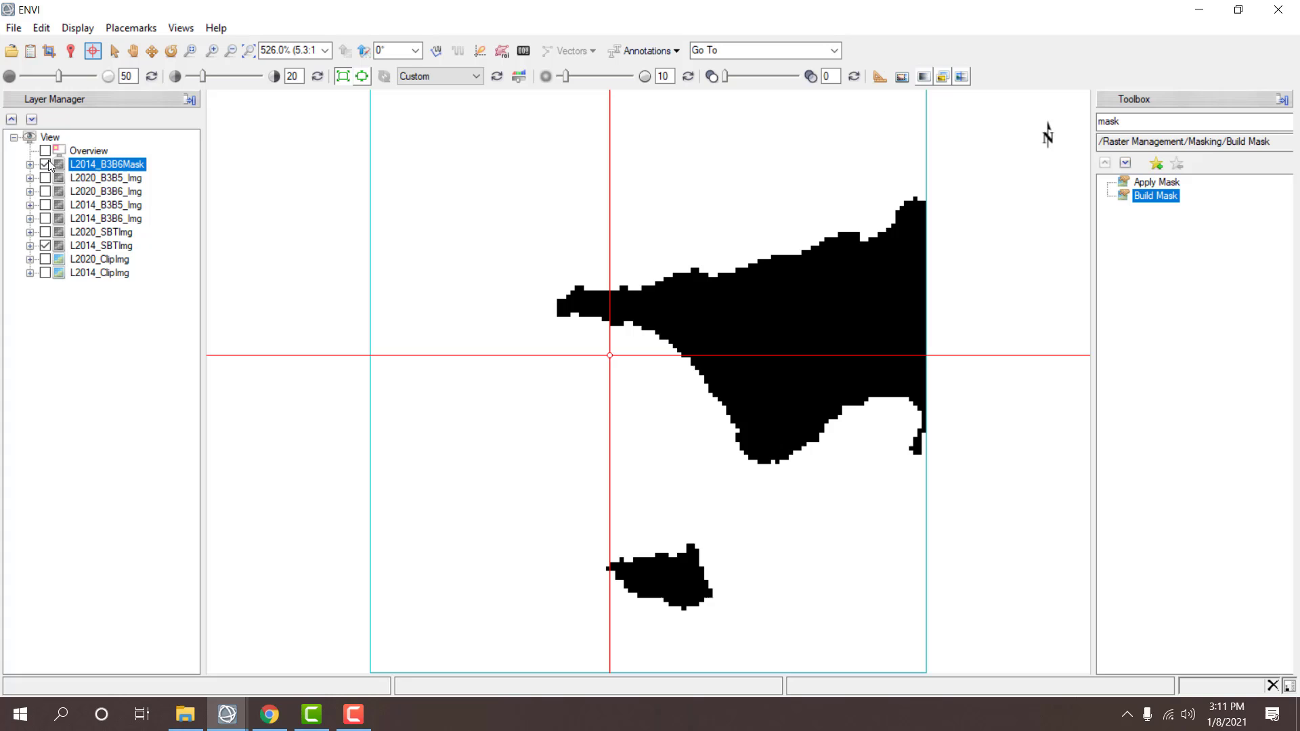
# - Start Build Mask with L2014_B3B5_Img as the input file and set selected areas to "Off"
pyautogui.doubleClick(1174, 202)
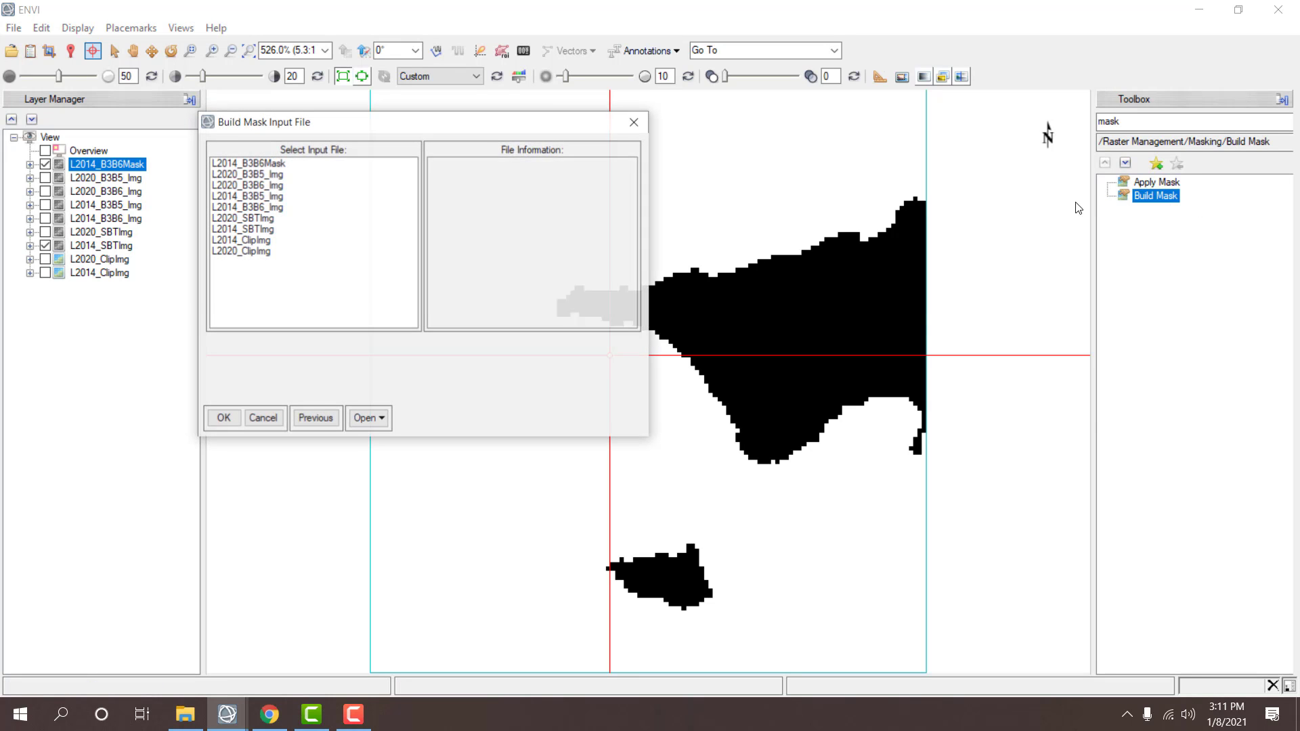
pyautogui.click(240, 196)
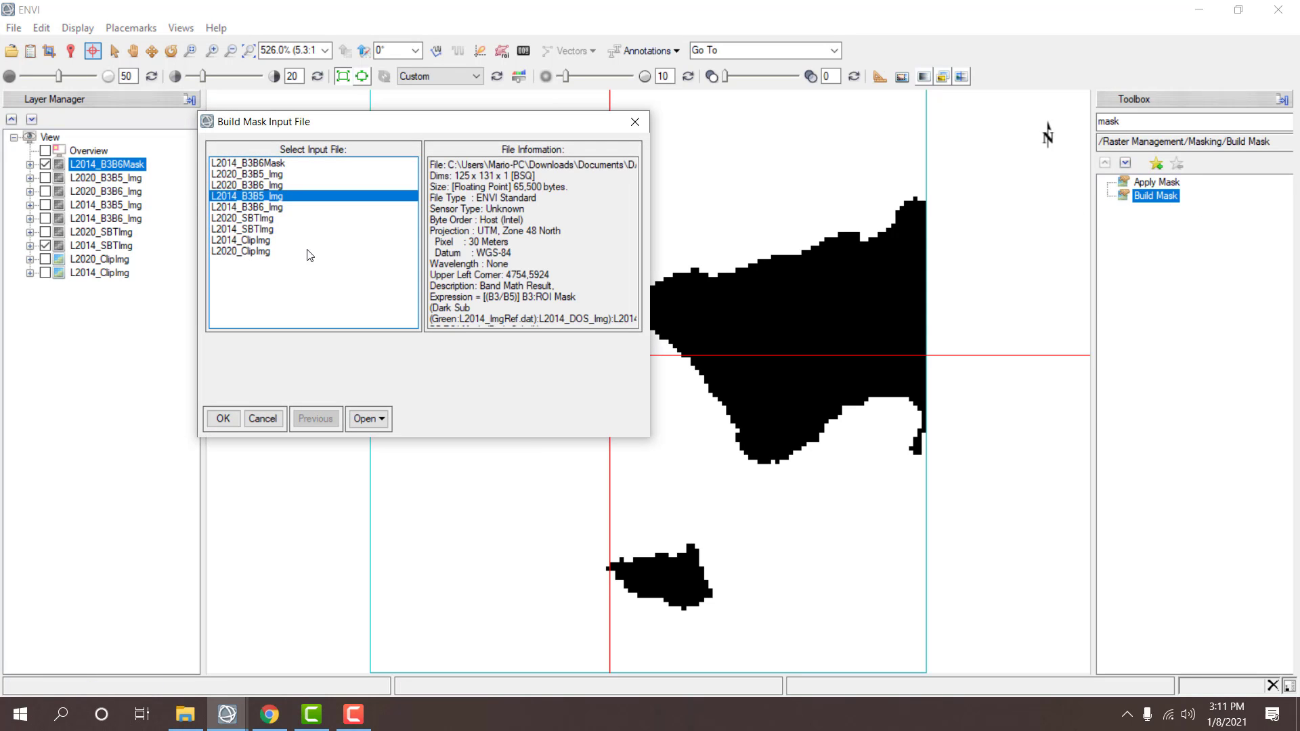
pyautogui.click(232, 416)
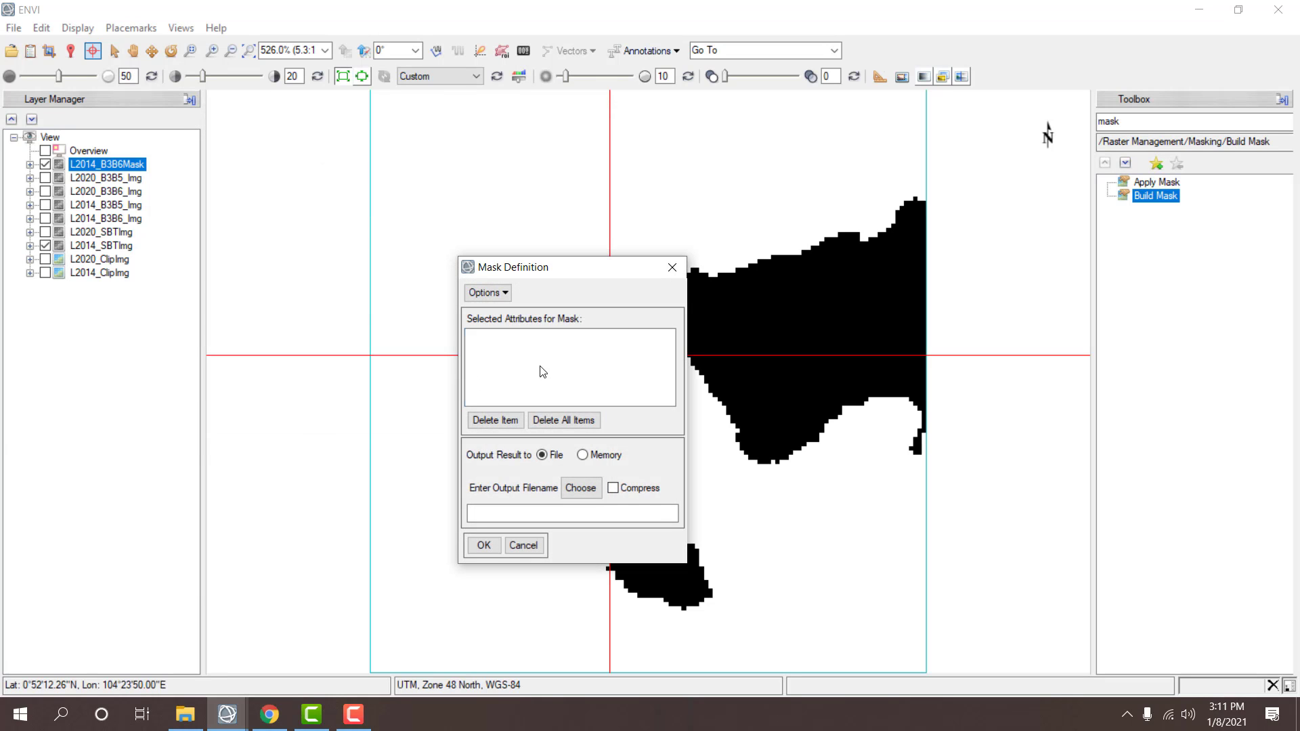
pyautogui.click(487, 293)
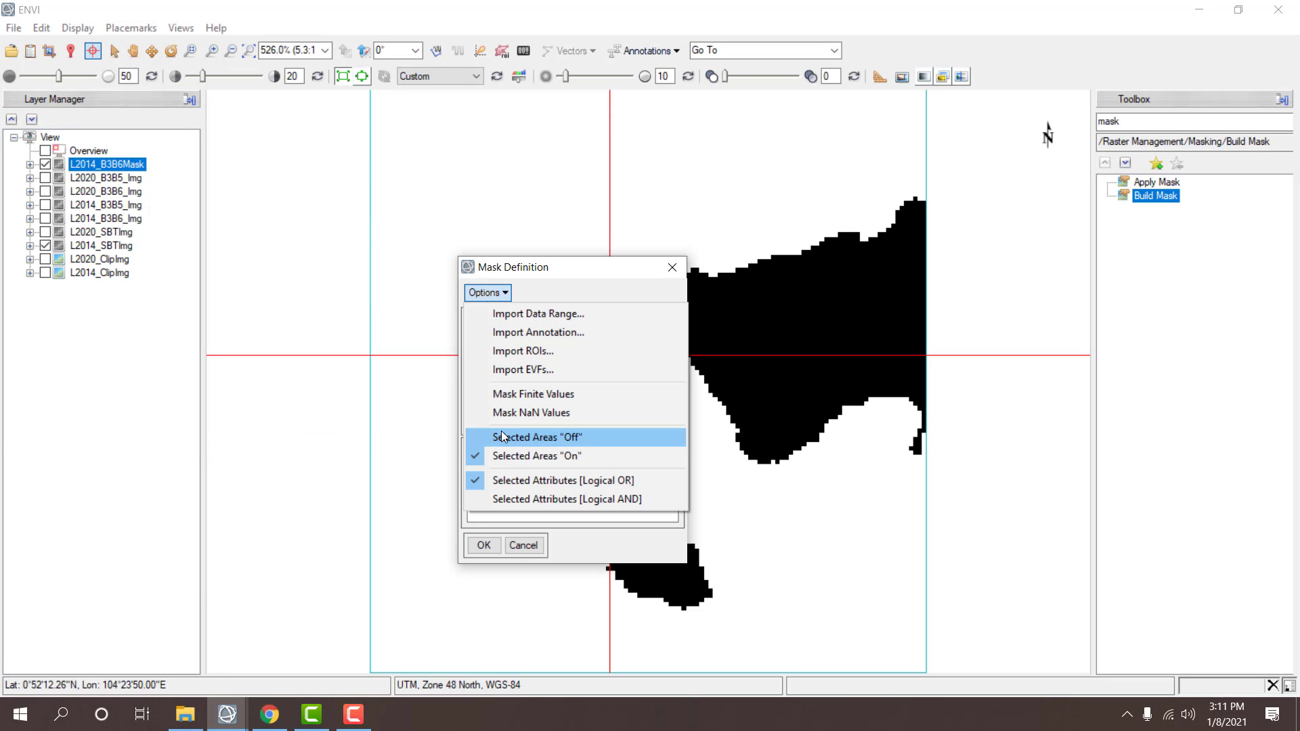
pyautogui.click(508, 437)
# - Import a data range from 0 to 1 from L2014_B3B5_Img as the mask attribute
pyautogui.click(487, 292)
pyautogui.click(499, 316)
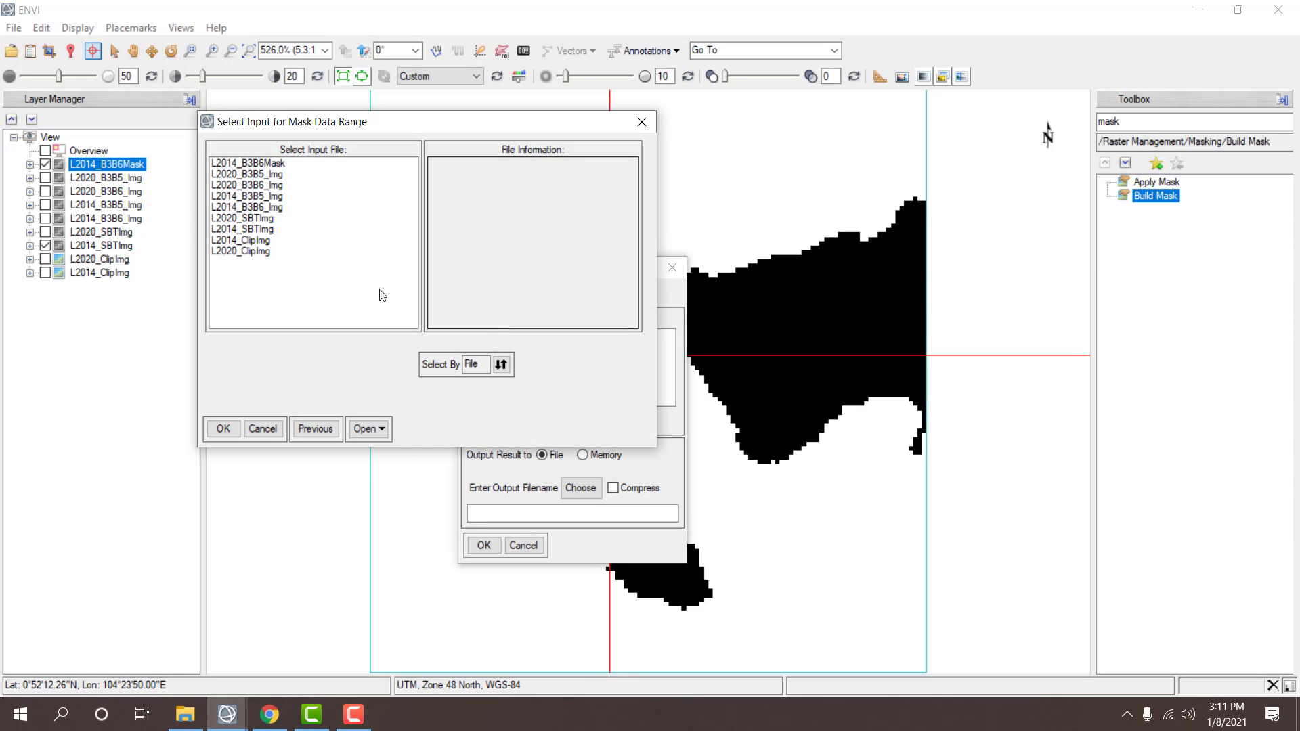
pyautogui.click(272, 196)
pyautogui.doubleClick(271, 196)
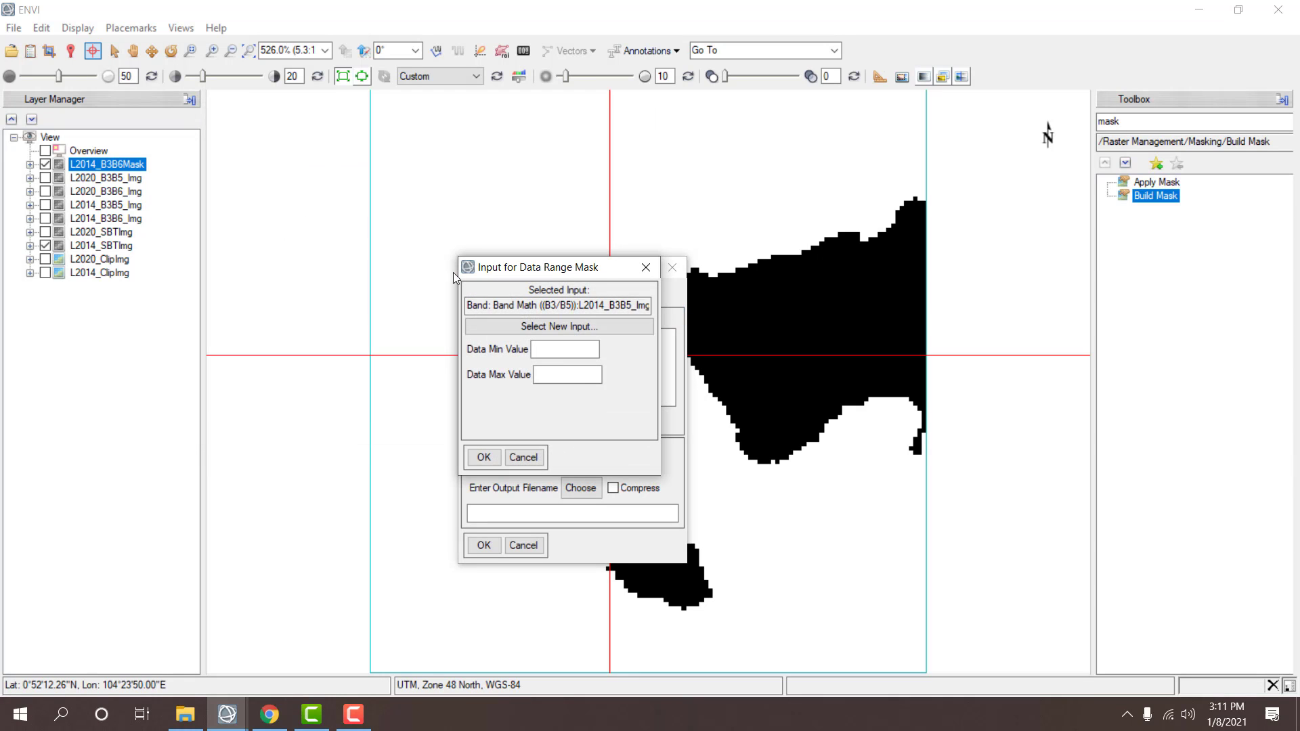
pyautogui.write('0')
pyautogui.click(583, 374)
pyautogui.click(483, 457)
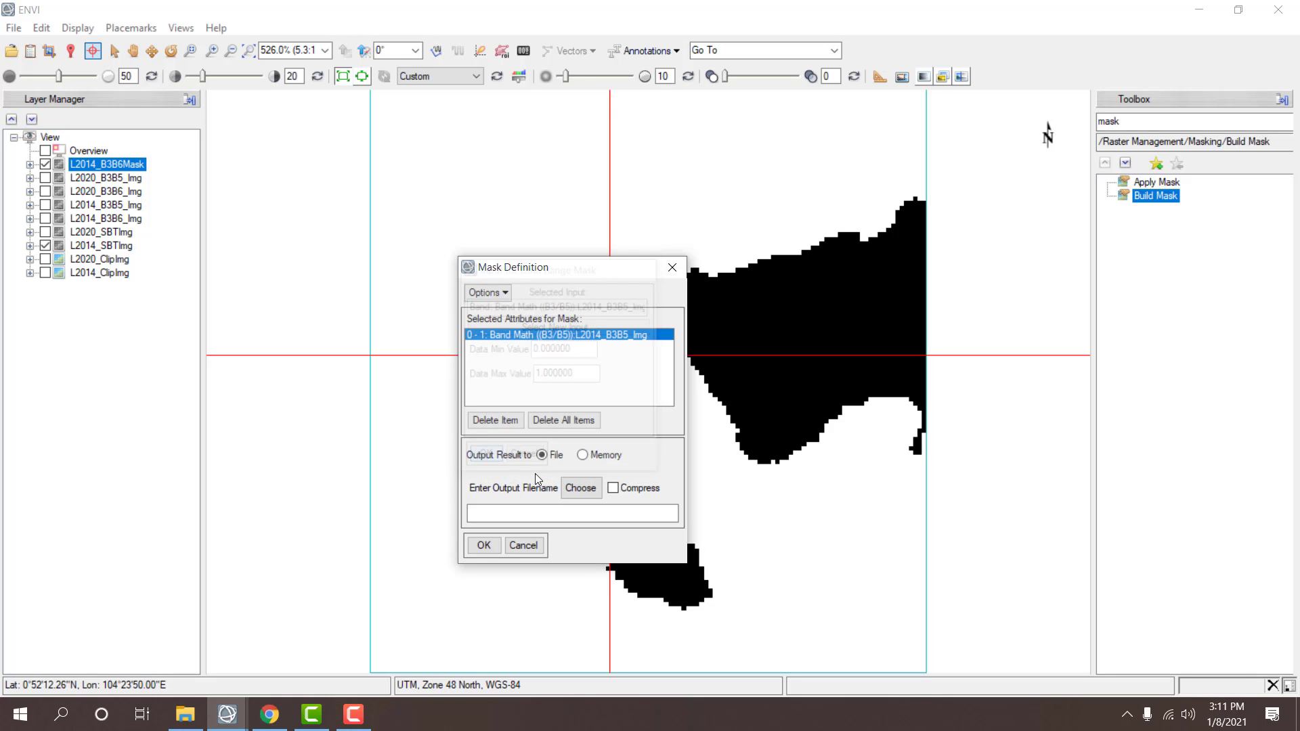
# - Output the mask to the existing L2014_B3B5Mask file in the Pre-Processing folder, overwriting it, and build the mask
pyautogui.click(587, 491)
pyautogui.scroll(-1, 691, 396)
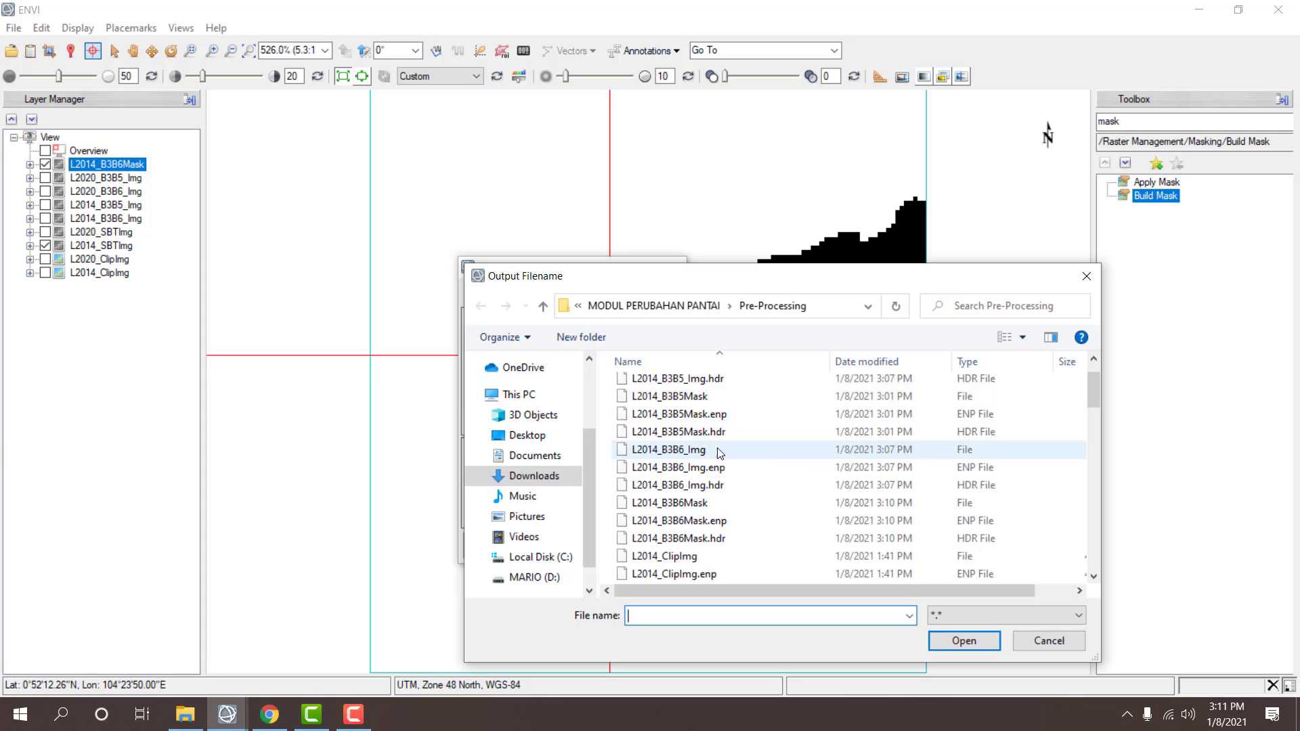
pyautogui.click(701, 398)
pyautogui.click(938, 626)
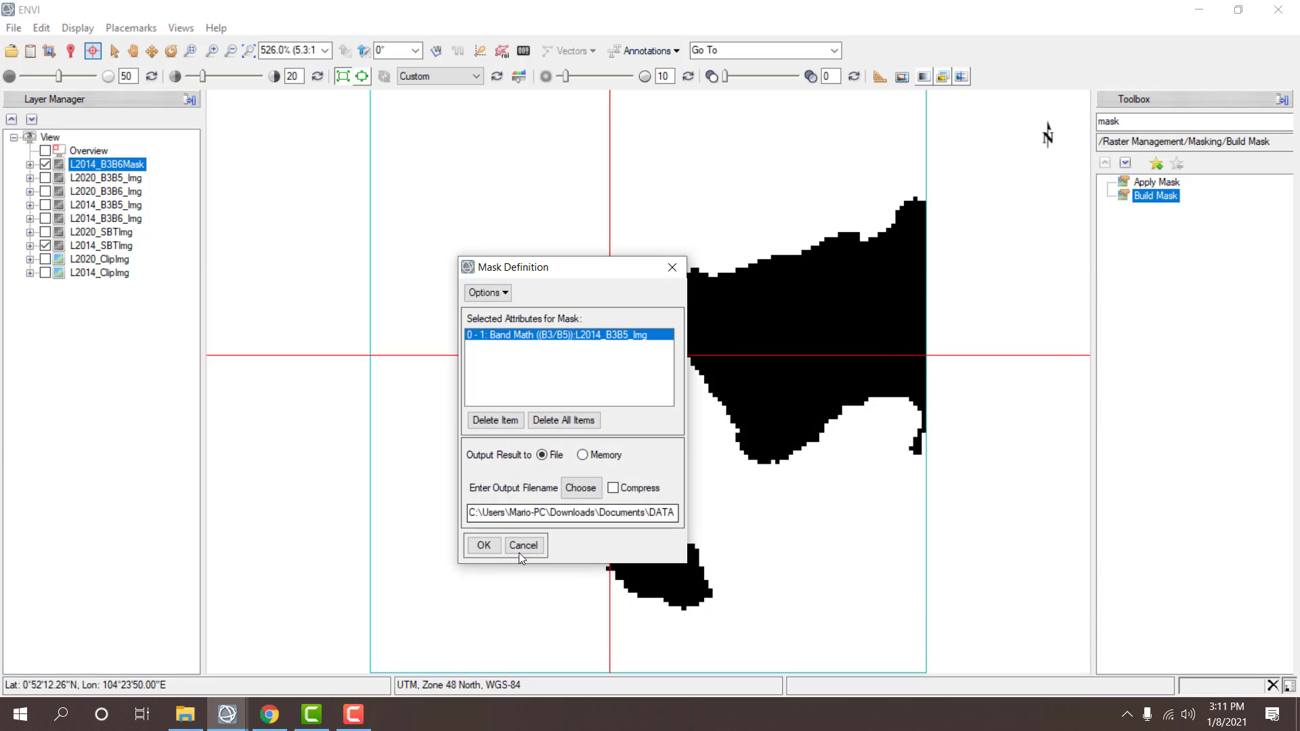
pyautogui.click(484, 545)
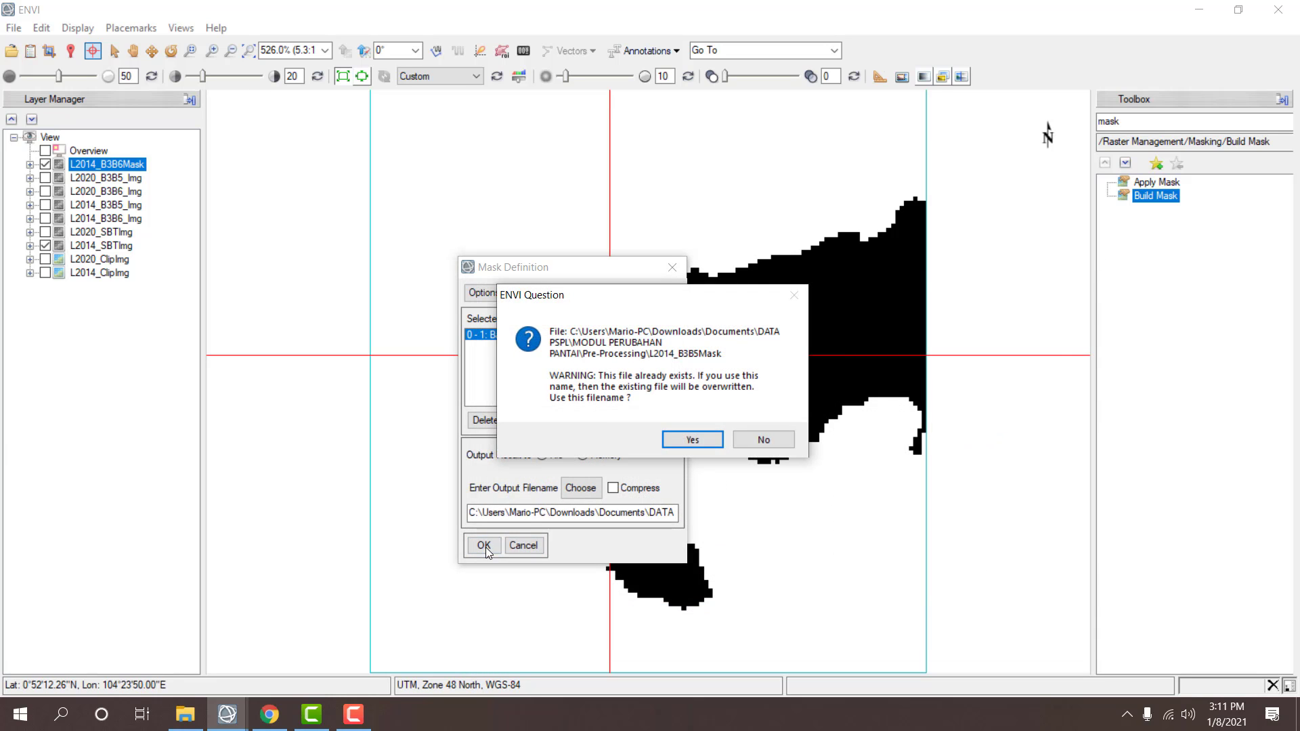
pyautogui.click(665, 446)
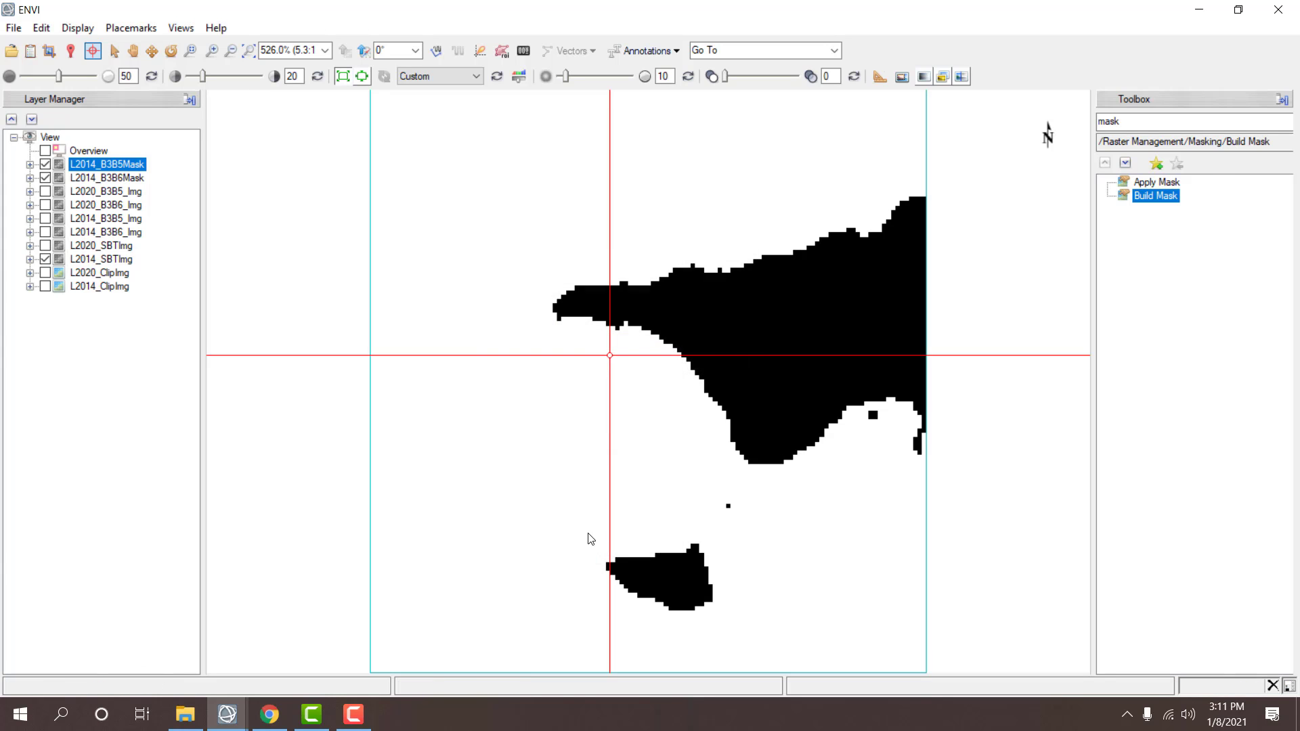
# - Compare the 2014 B3/B5 mask with the layers beneath it by repeatedly toggling the visibility of L2014_B3B5Mask
pyautogui.click(45, 165)
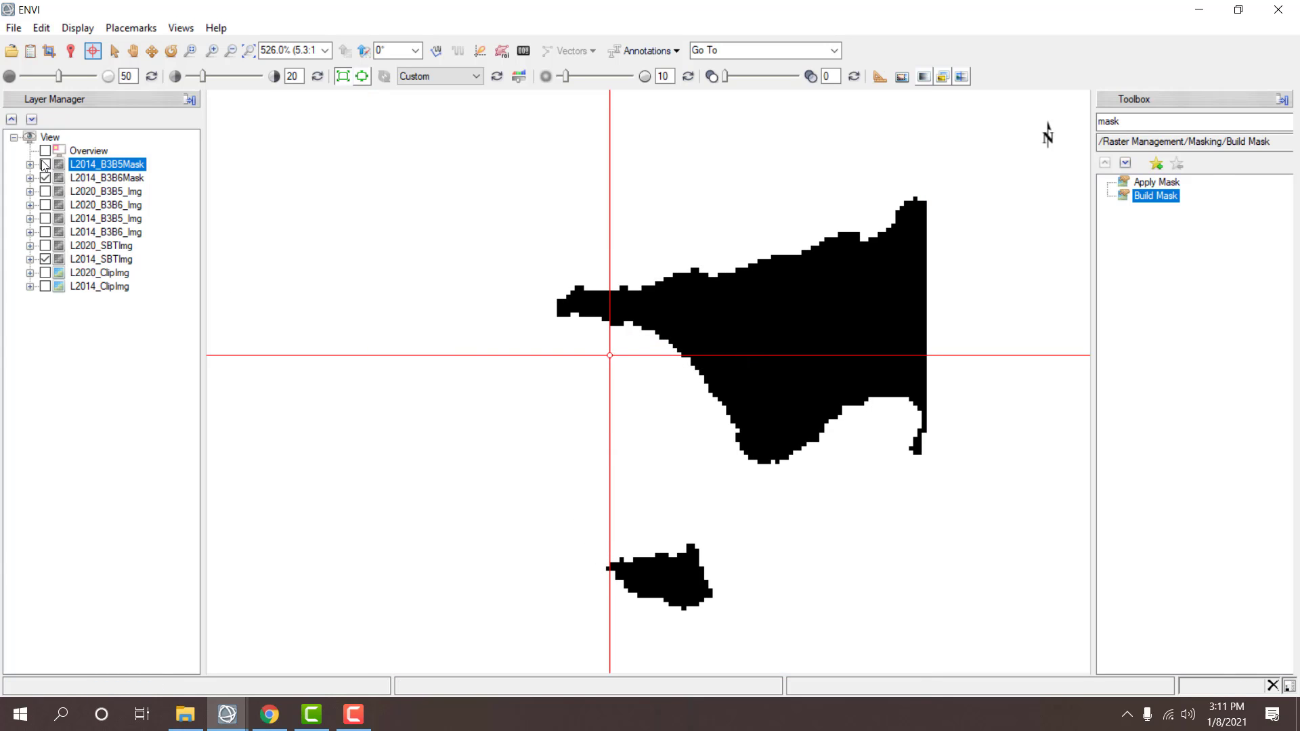
pyautogui.click(45, 165)
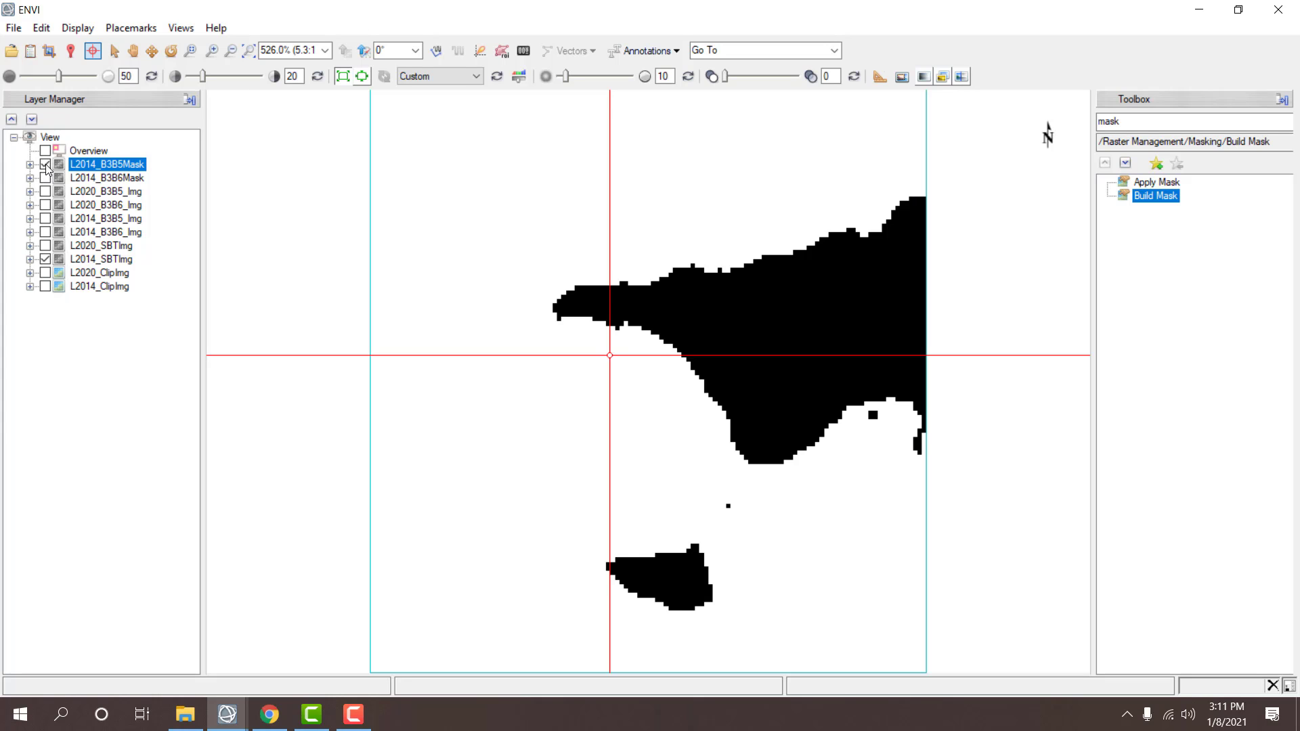
pyautogui.click(45, 164)
pyautogui.click(45, 164)
pyautogui.click(44, 165)
pyautogui.click(45, 165)
pyautogui.click(44, 165)
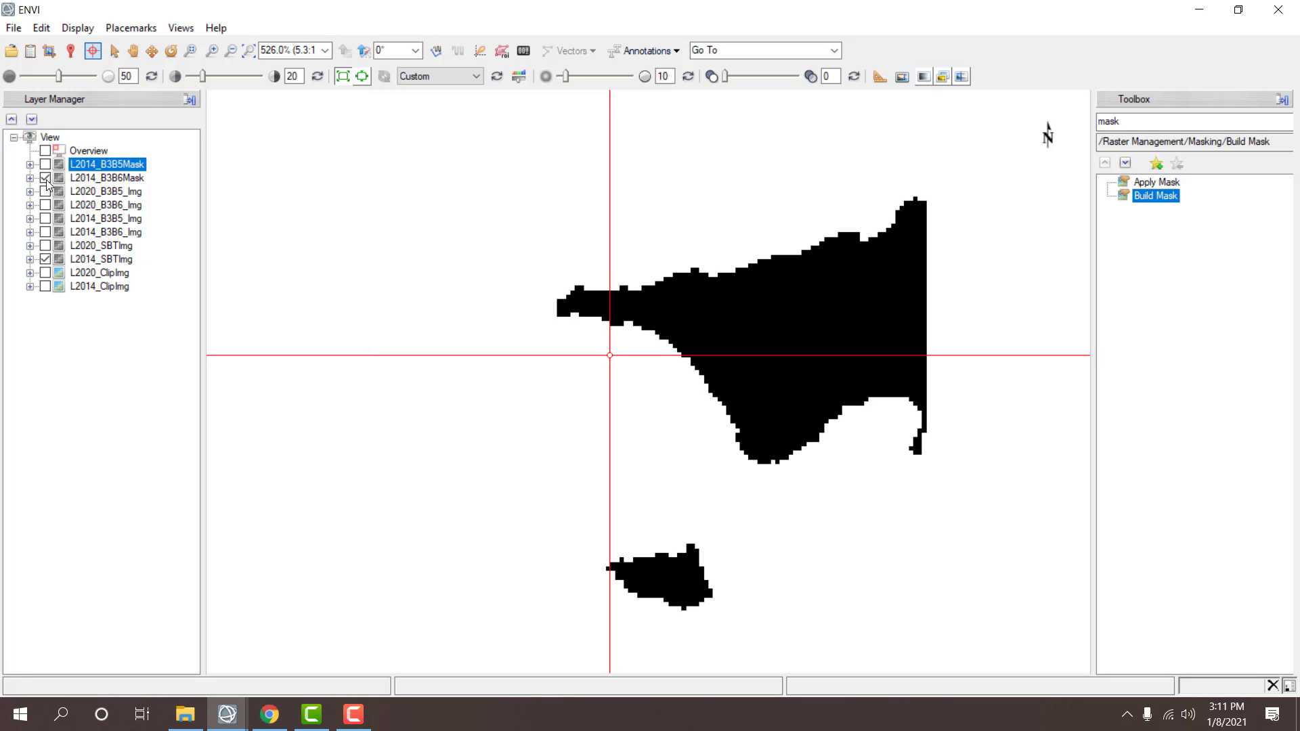
# - Hide L2014_B3B6Mask and L2014_SBTImg, then show L2020_SBTImg zoomed to its layer extent
pyautogui.click(45, 178)
pyautogui.click(45, 260)
pyautogui.click(45, 246)
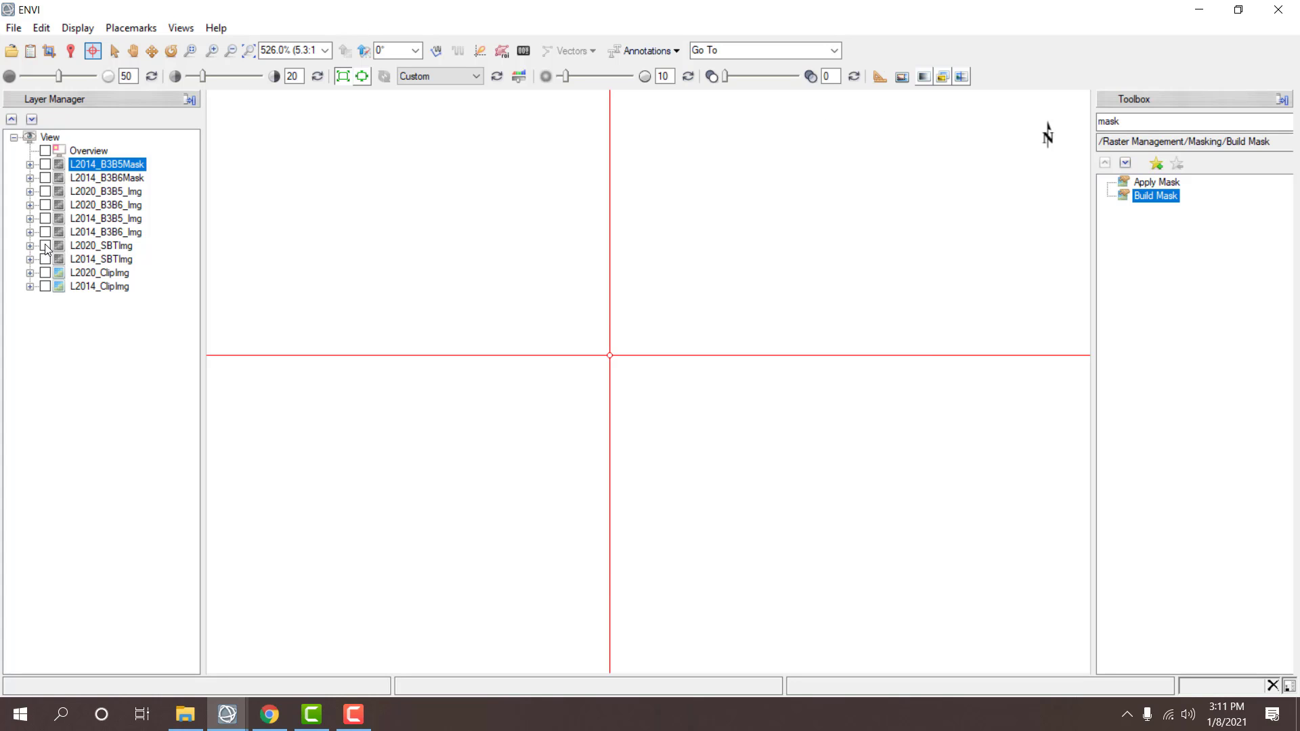
pyautogui.click(102, 248)
pyautogui.rightClick(103, 252)
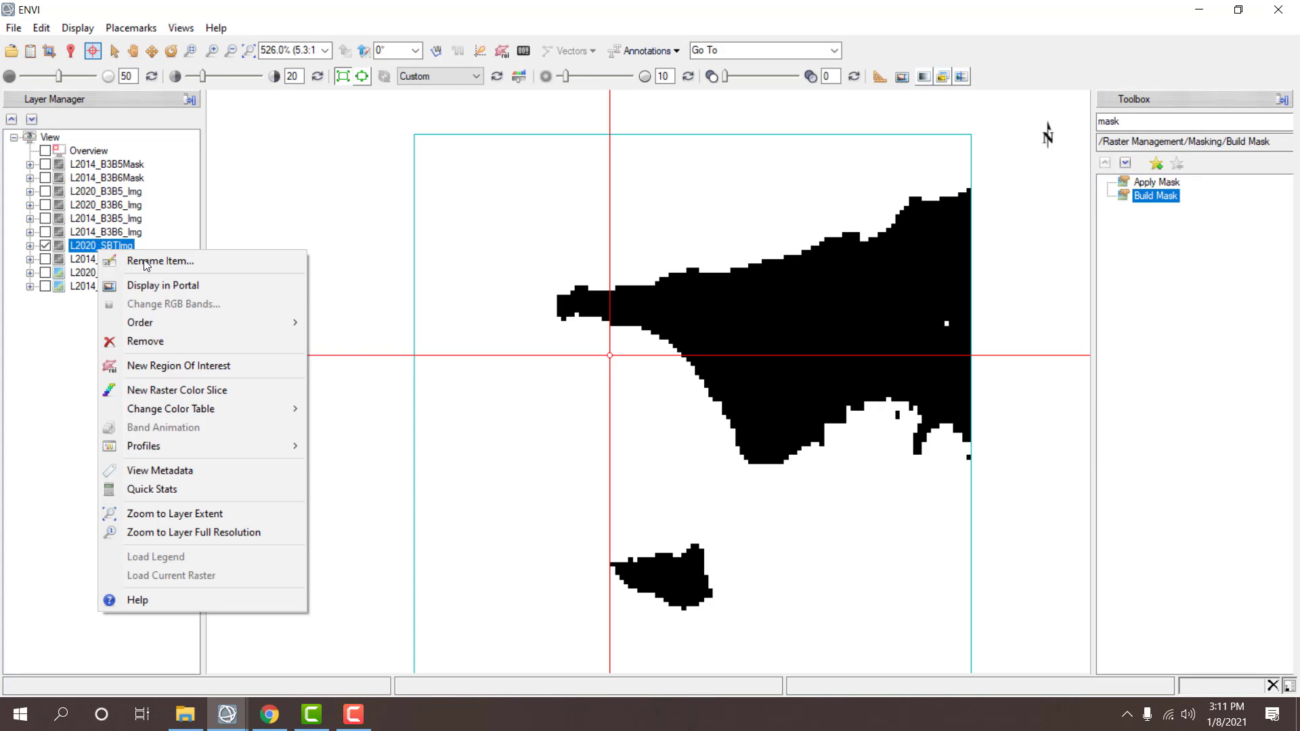
pyautogui.click(223, 514)
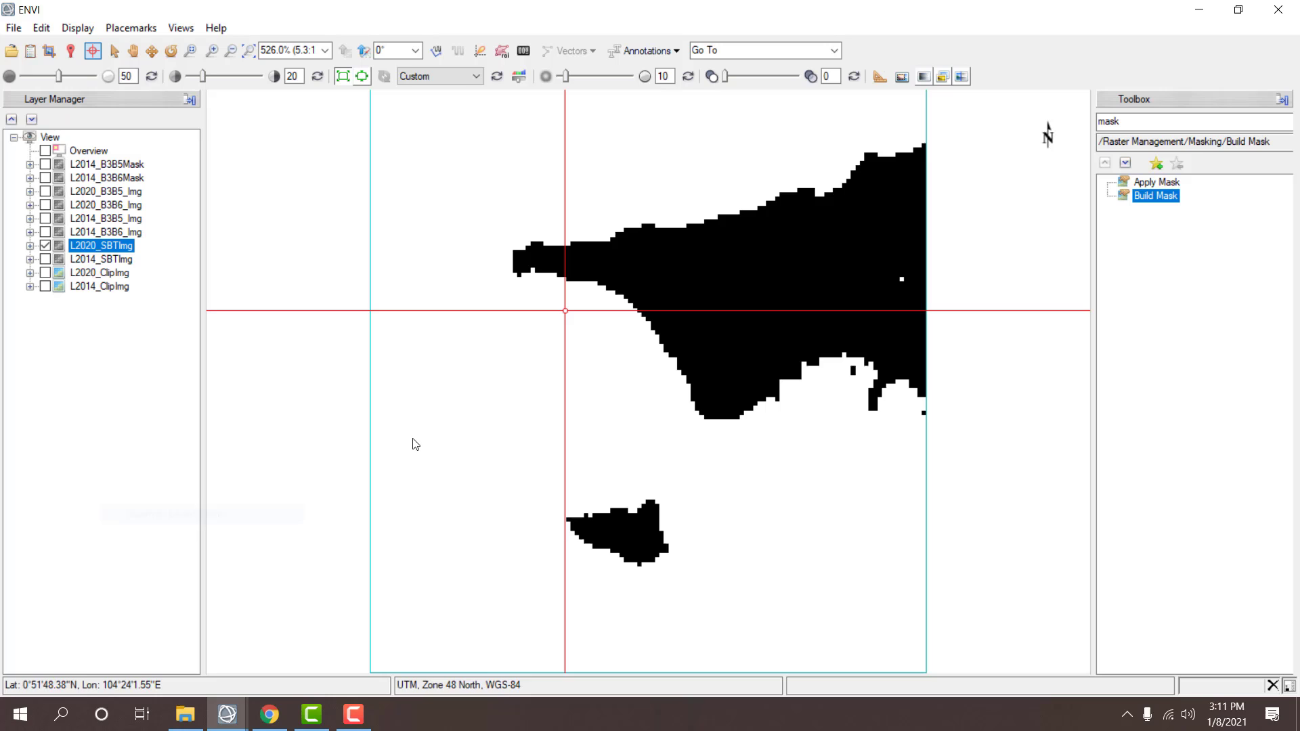
# - Start Build Mask with L2020_B3B6_Img as the input file and set selected areas to "Off"
pyautogui.doubleClick(1156, 198)
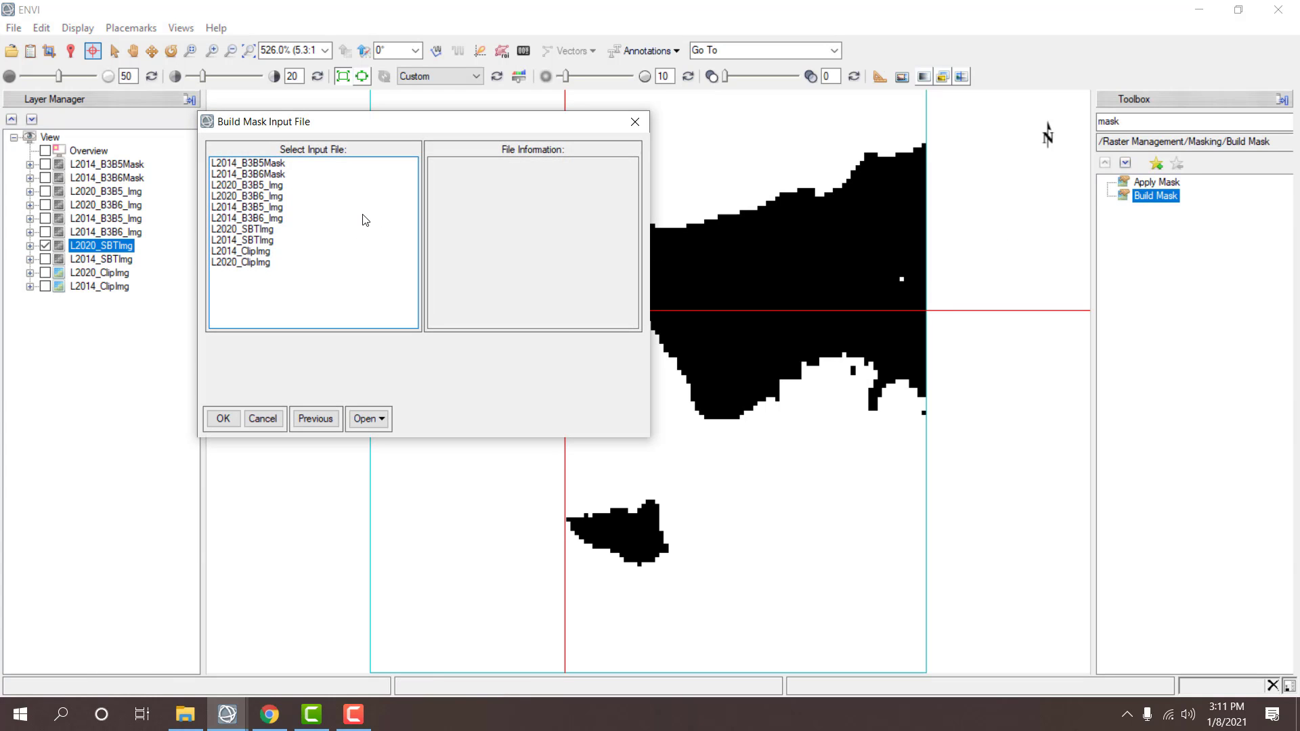
pyautogui.doubleClick(264, 197)
pyautogui.click(477, 295)
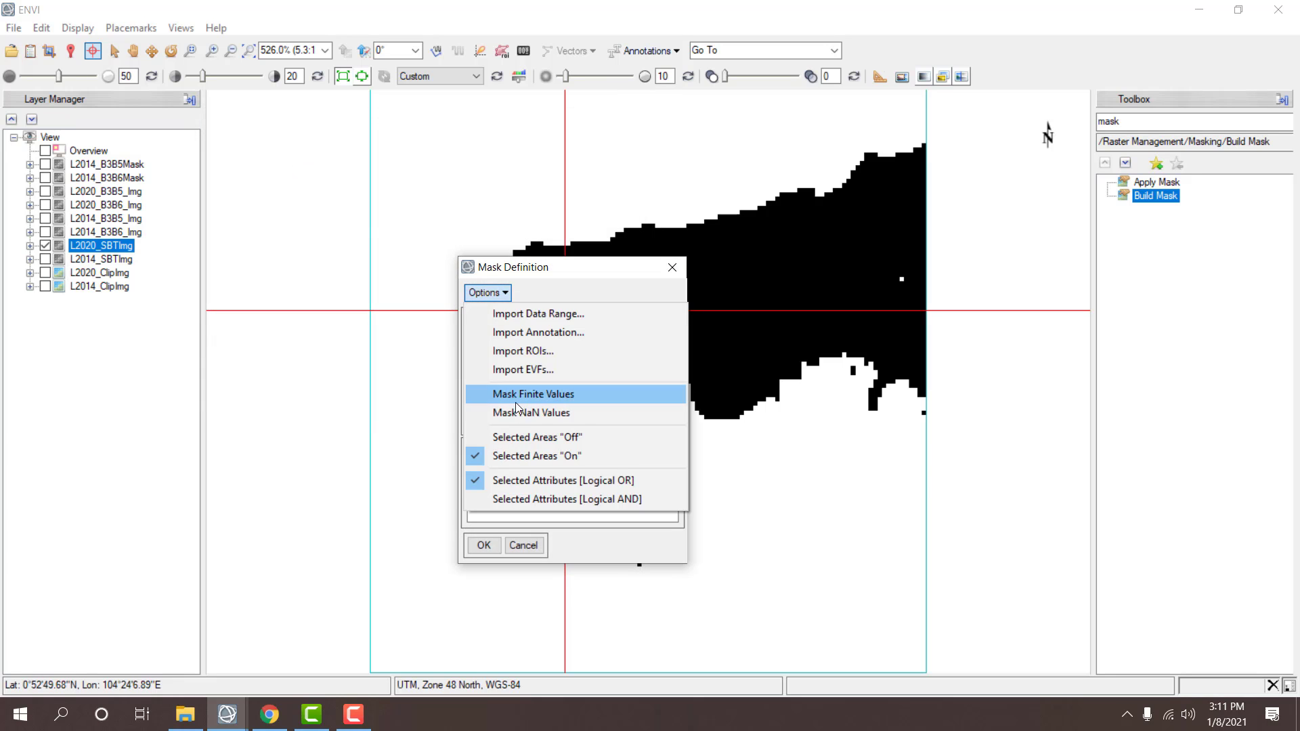
pyautogui.click(518, 437)
# - Import a data range from 0 to 1 from L2020_B3B6_Img as the mask attribute
pyautogui.click(495, 297)
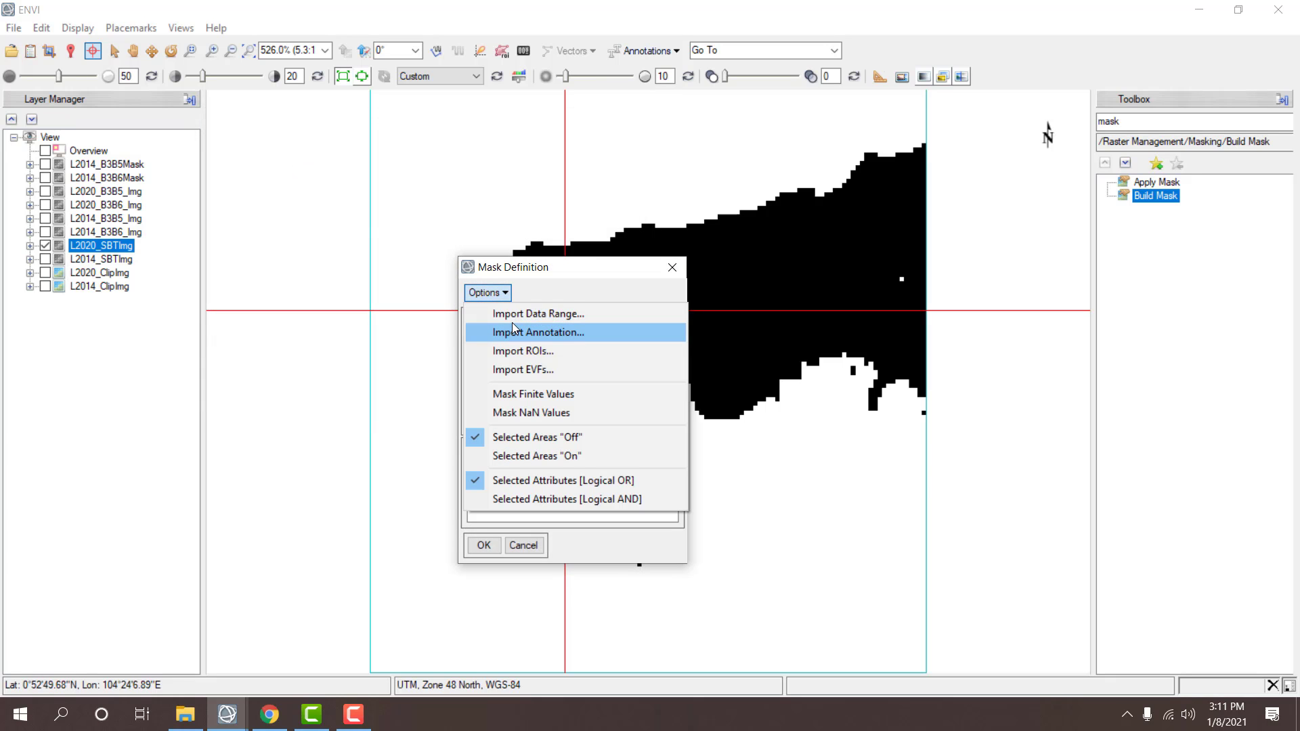
pyautogui.click(512, 315)
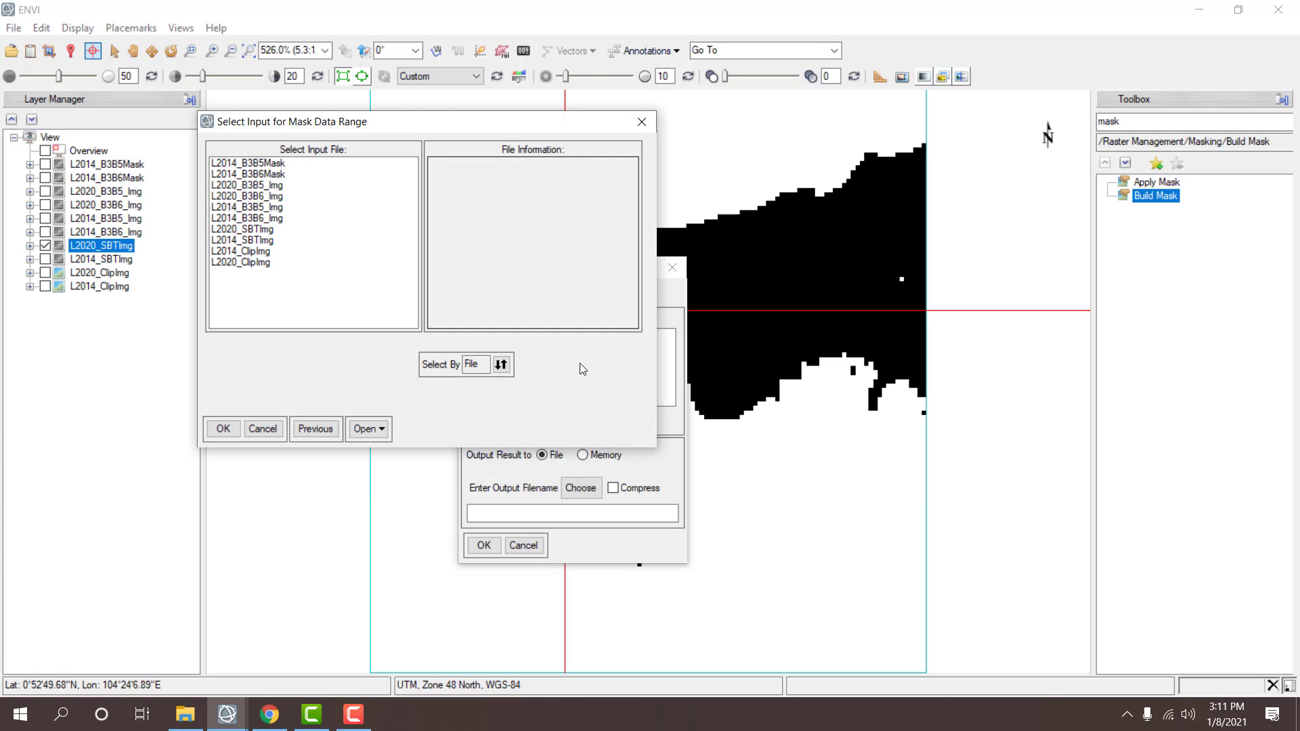
pyautogui.doubleClick(261, 198)
pyautogui.write('0')
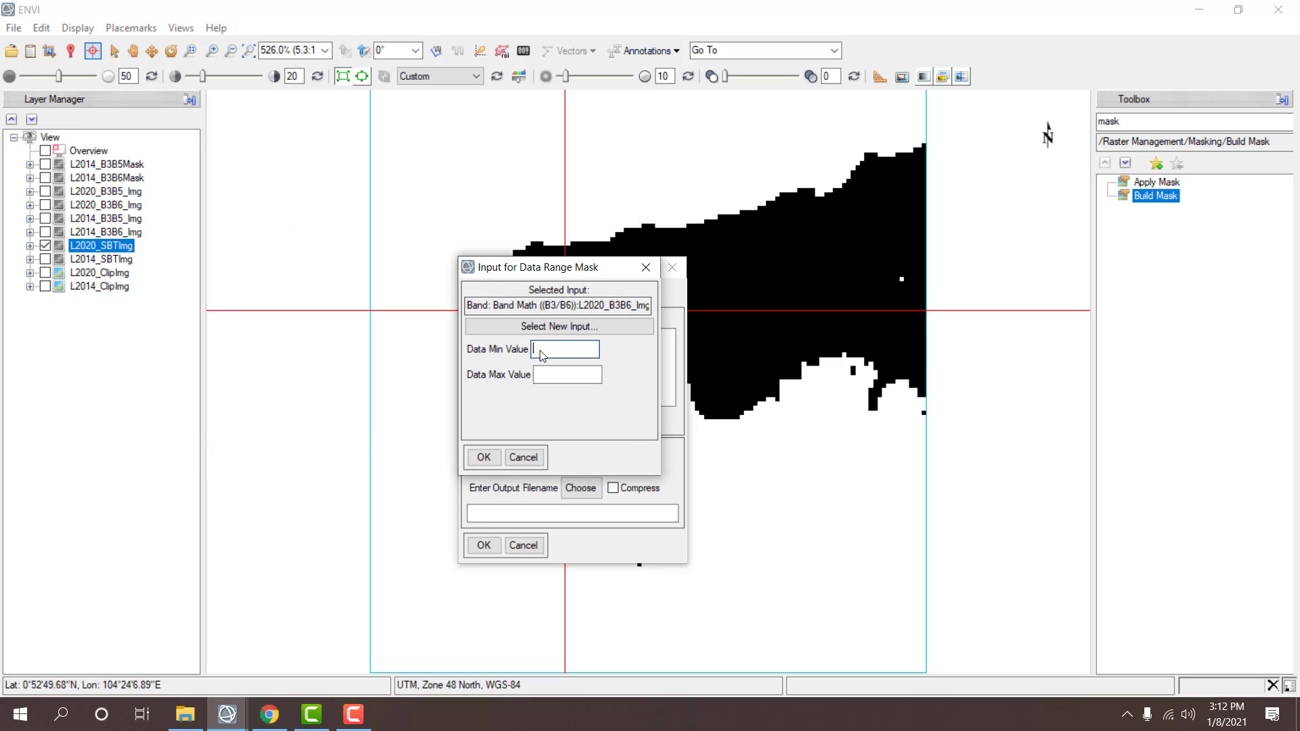
pyautogui.click(551, 373)
pyautogui.write('1')
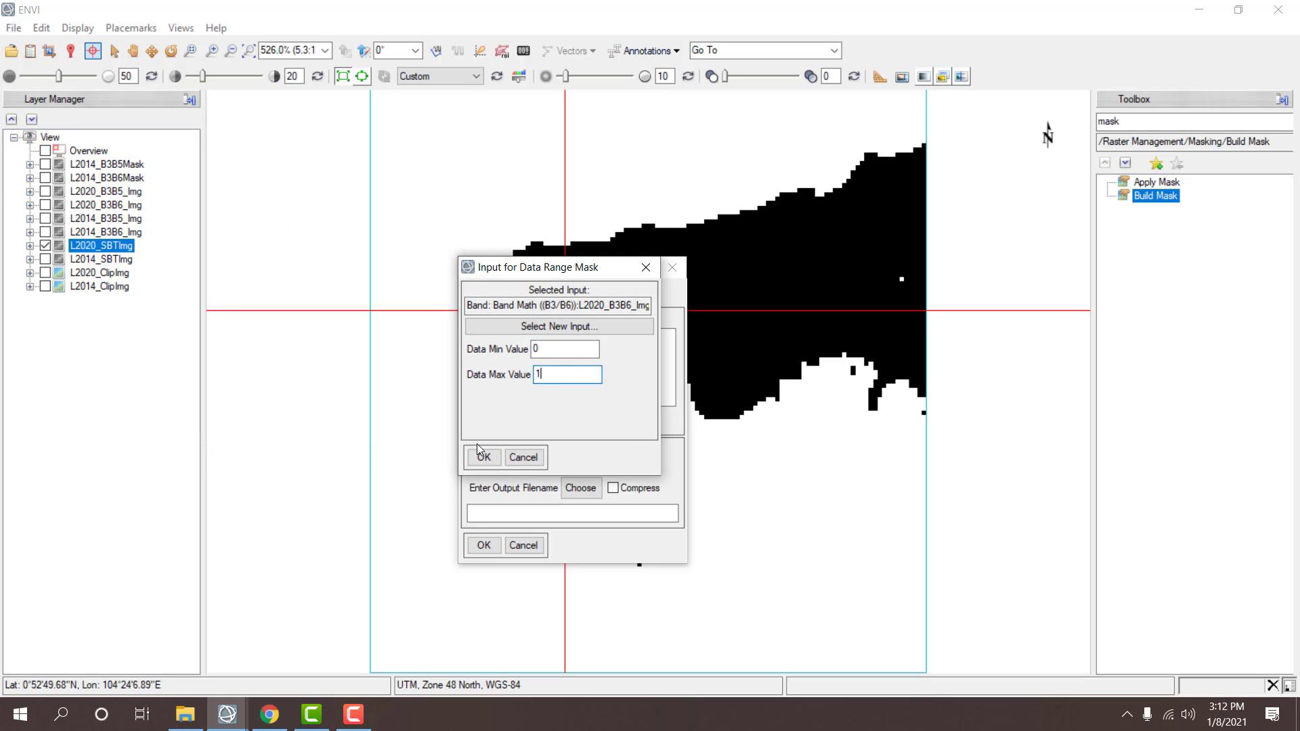
pyautogui.click(483, 458)
# - Name the output file L2020_B3B6Mask in the Pre-Processing folder and build the mask
pyautogui.click(568, 489)
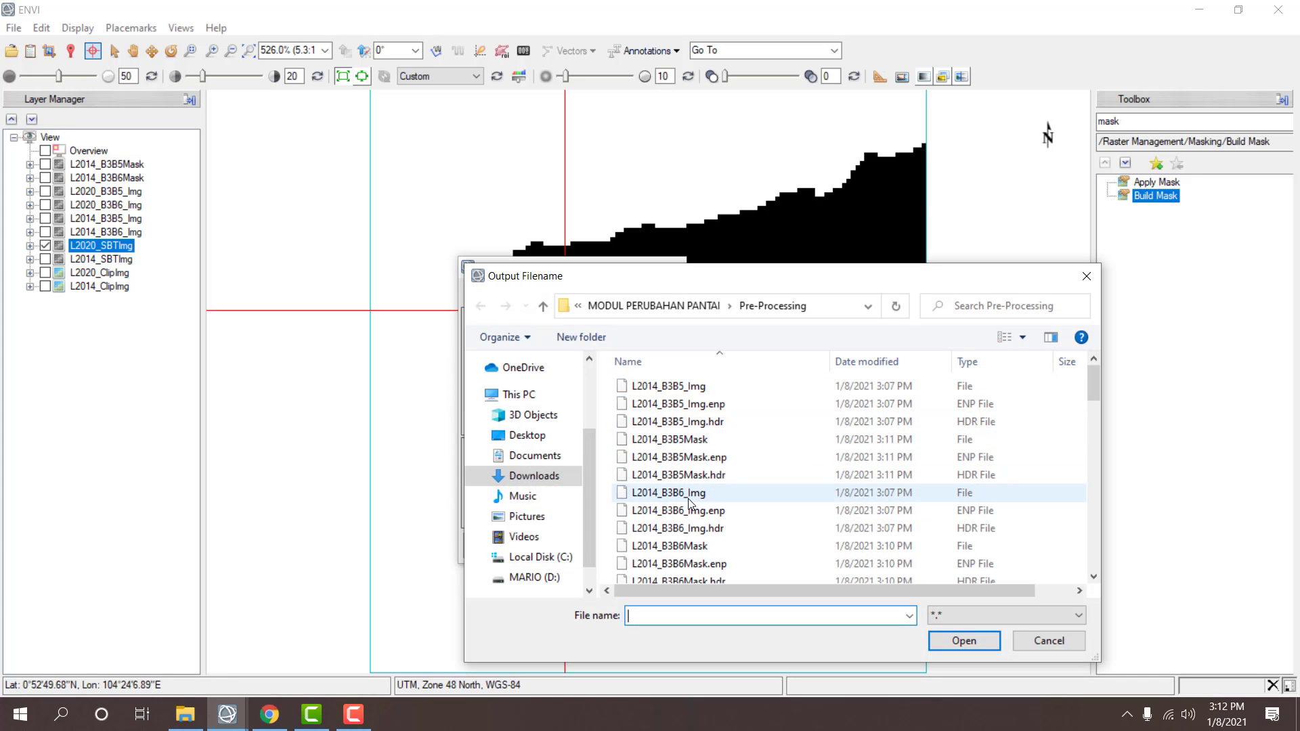
pyautogui.click(728, 546)
pyautogui.doubleClick(646, 618)
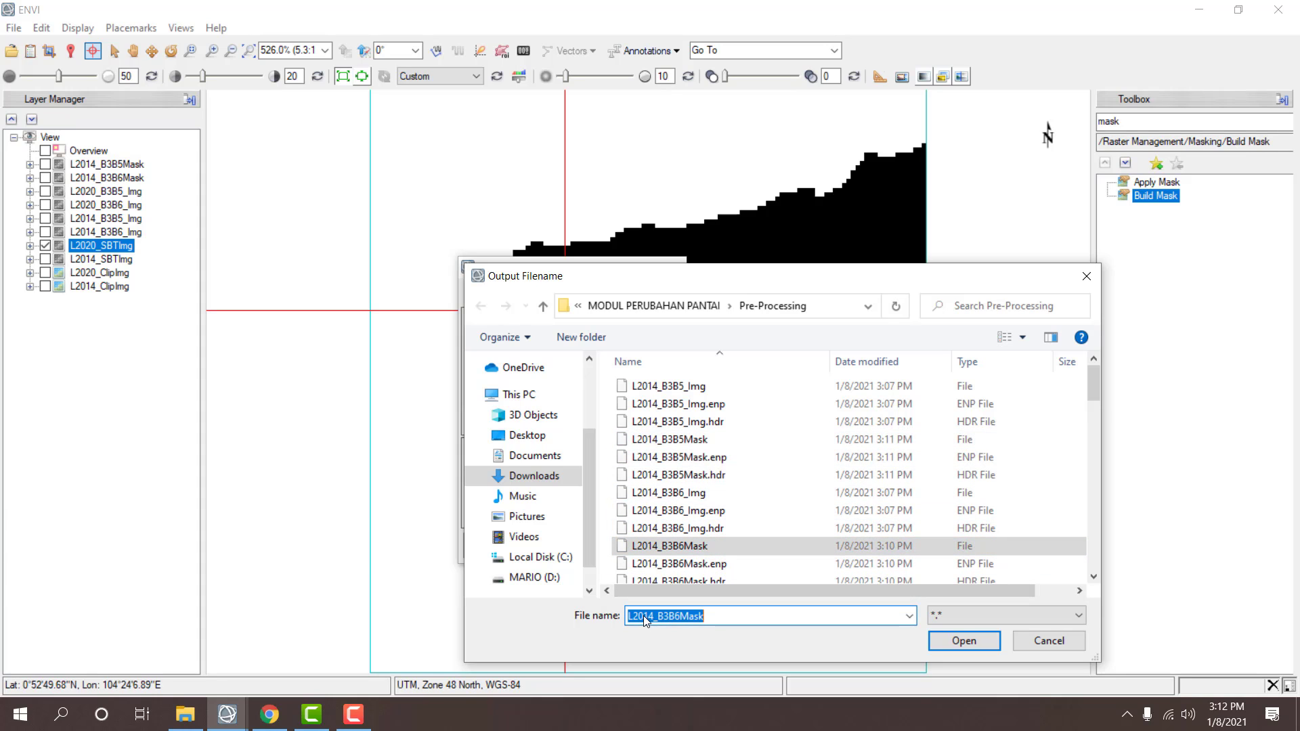
pyautogui.moveTo(644, 618); pyautogui.dragTo(651, 618)
pyautogui.write('20')
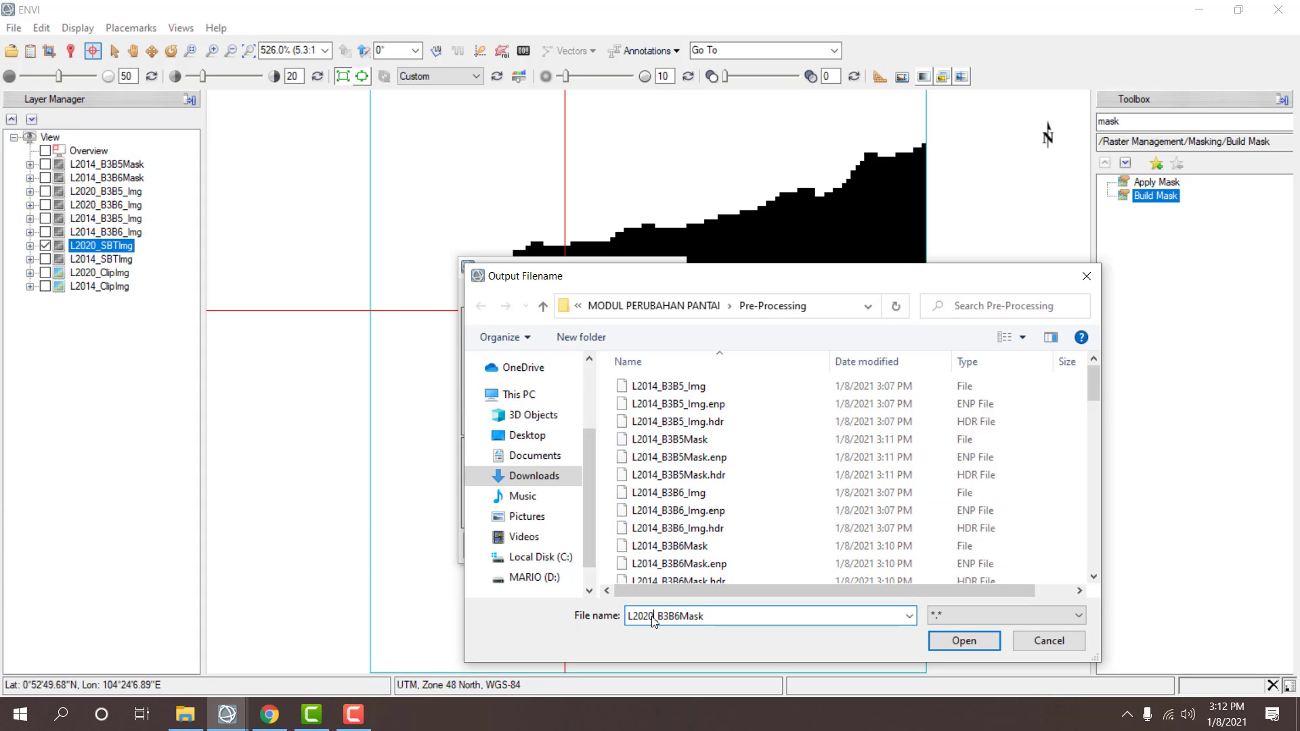
pyautogui.click(965, 640)
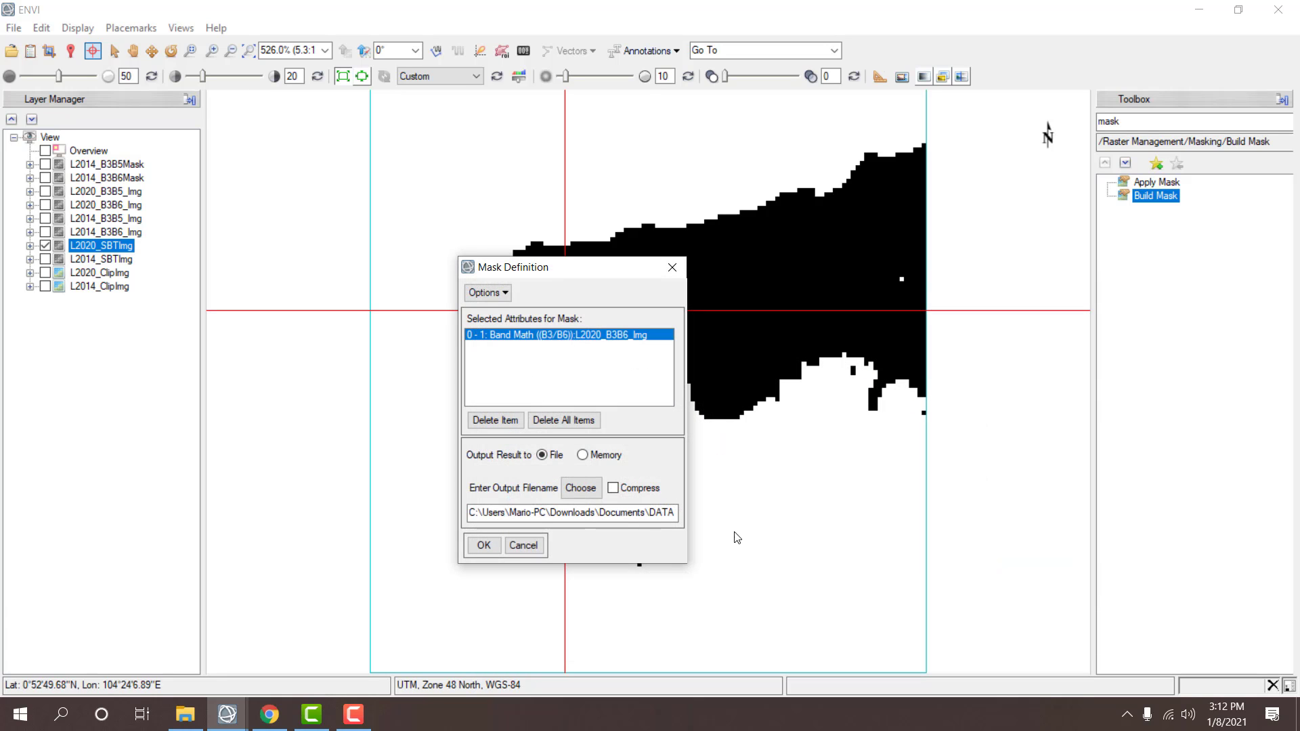
pyautogui.click(494, 547)
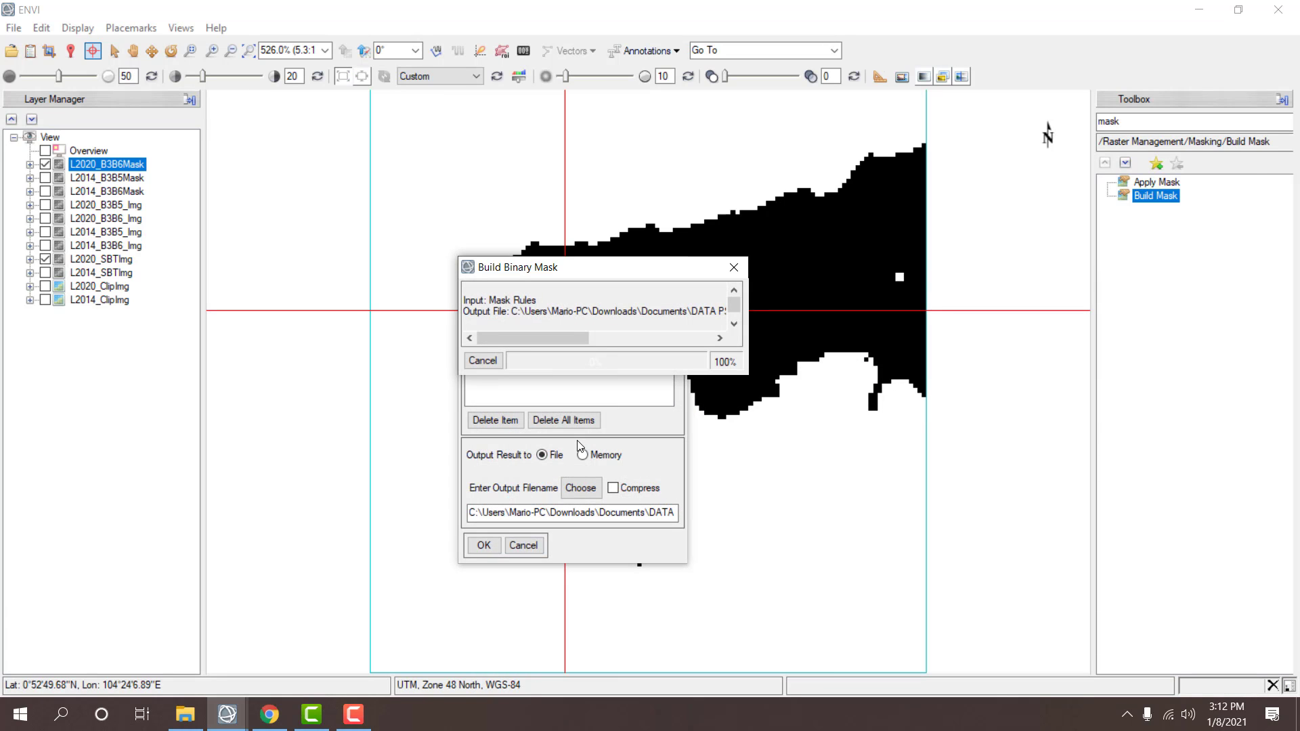
# - Compare the 2020 B3/B6 mask with L2020_SBTImg by repeatedly toggling the visibility of L2020_B3B6Mask
pyautogui.click(44, 165)
pyautogui.click(44, 165)
pyautogui.click(44, 165)
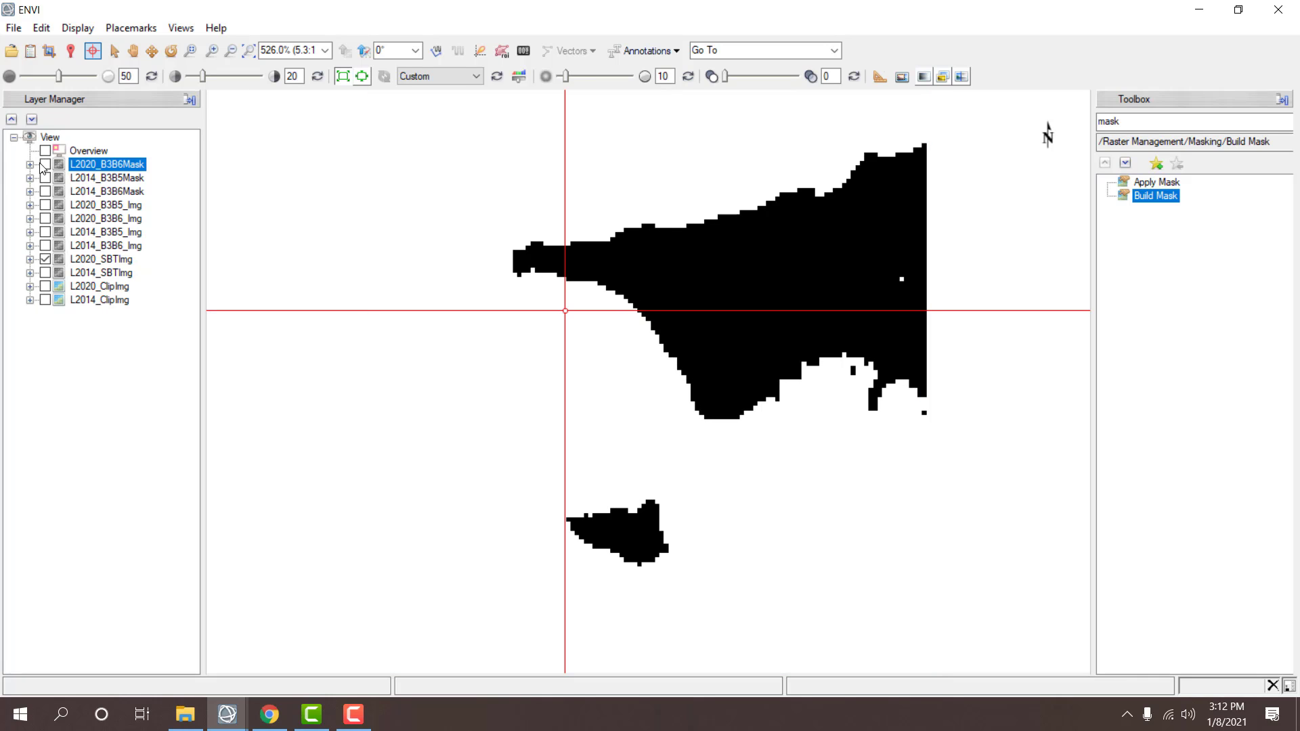
pyautogui.click(44, 165)
pyautogui.click(44, 165)
pyautogui.click(44, 166)
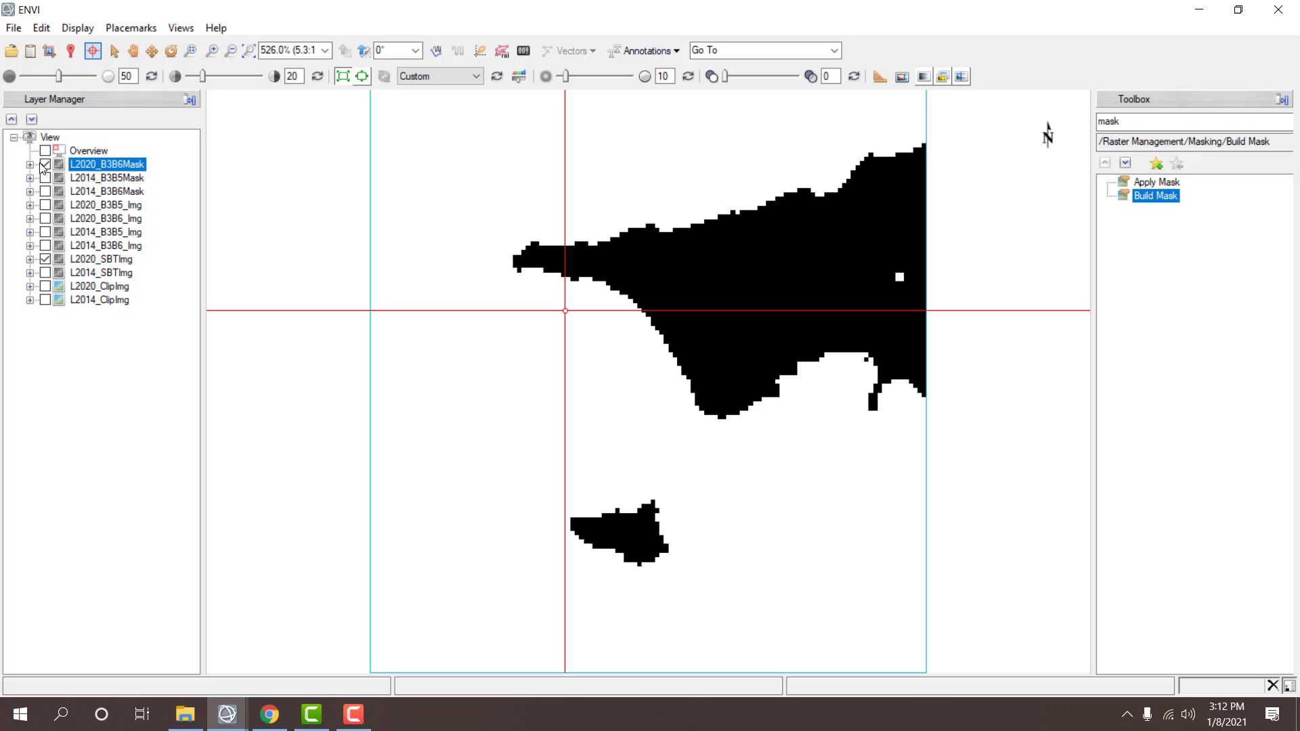
# - Start Build Mask with L2020_B3B5_Img as the input file and set selected areas to "Off"
pyautogui.doubleClick(1153, 203)
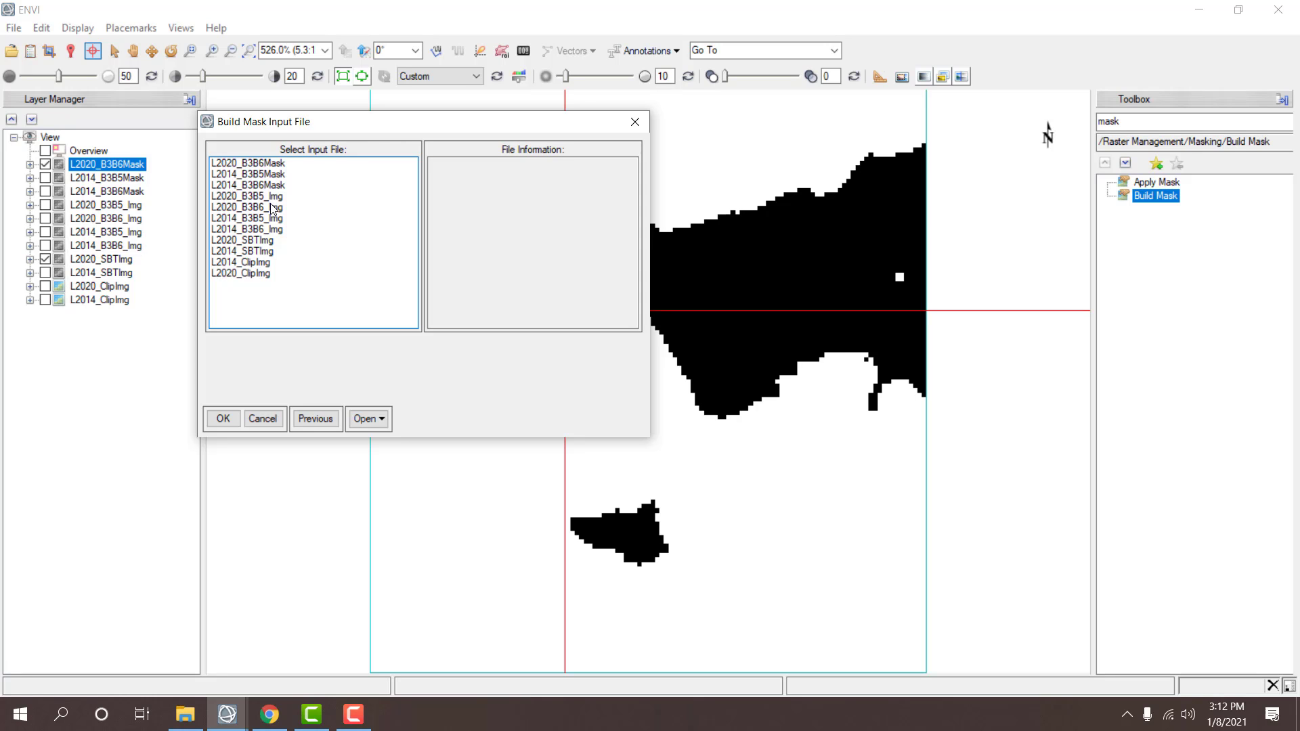
pyautogui.click(270, 197)
pyautogui.doubleClick(267, 193)
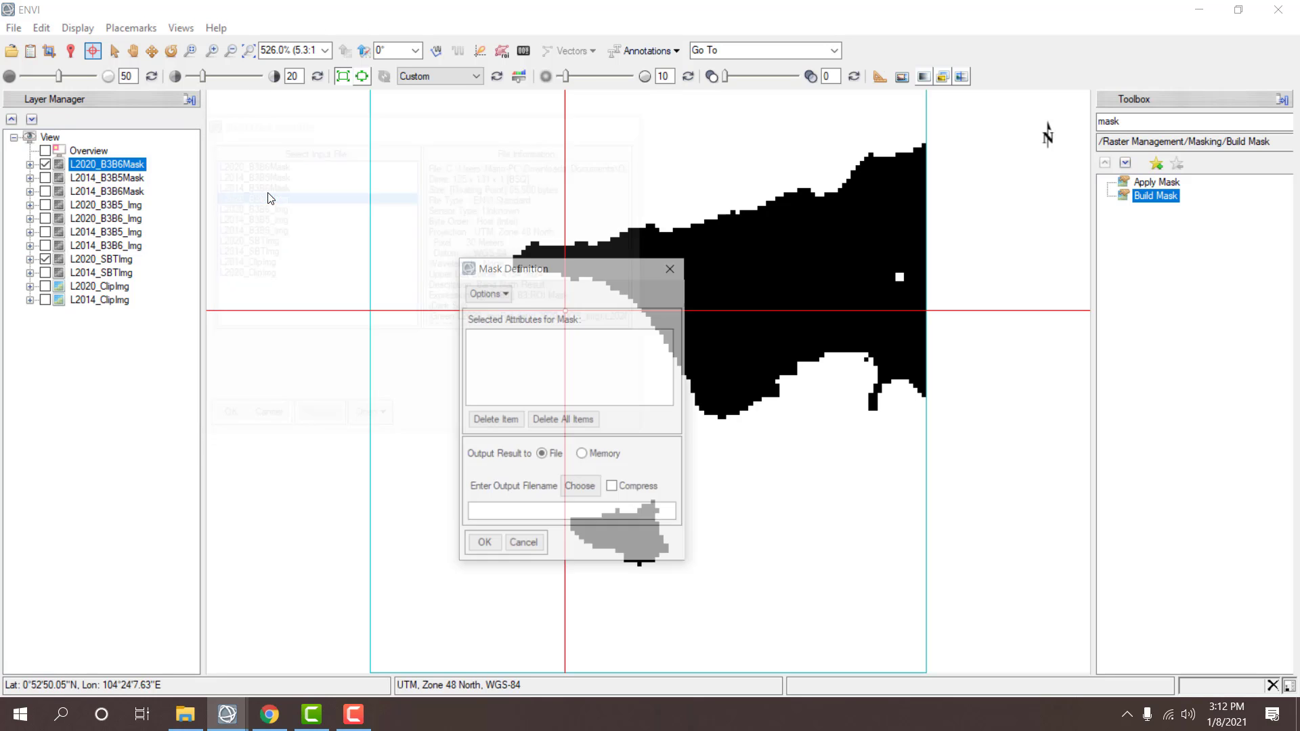
pyautogui.click(486, 292)
pyautogui.click(530, 438)
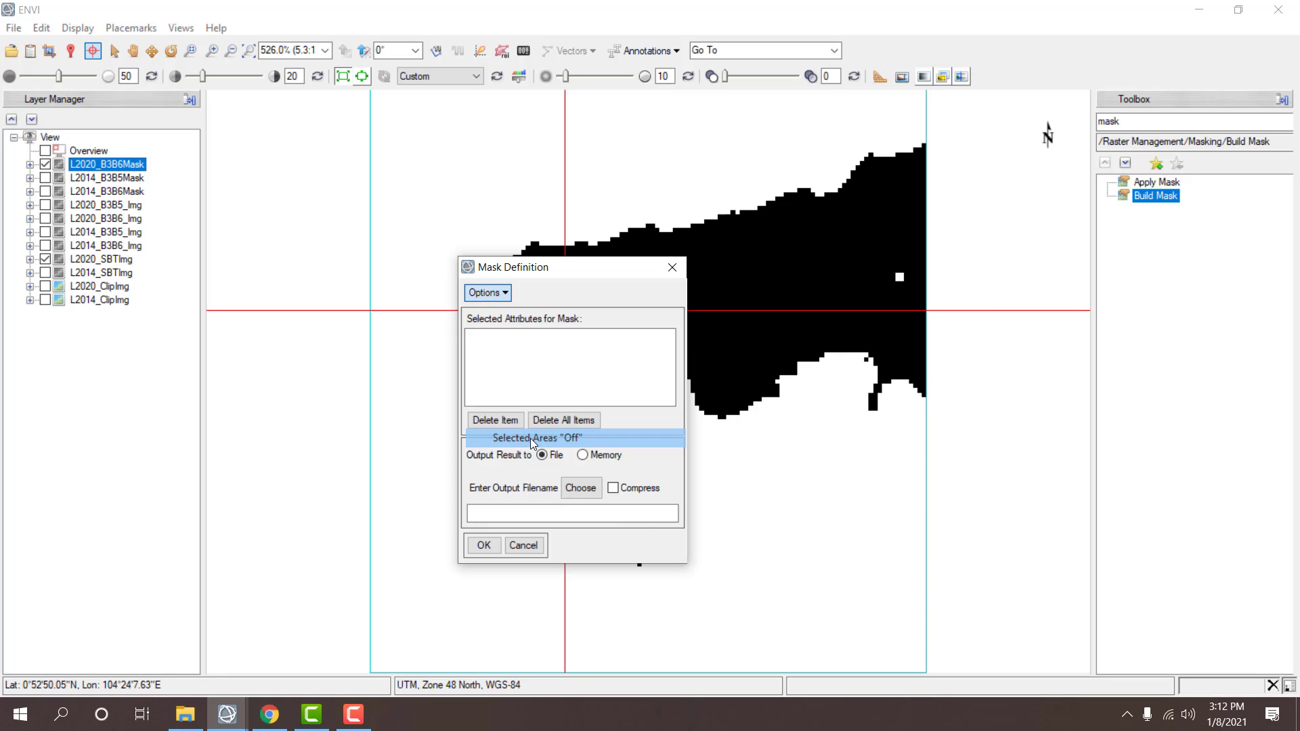
# - Import a data range from 0 to 1 from L2020_B3B5_Img as the mask attribute
pyautogui.click(493, 293)
pyautogui.click(522, 313)
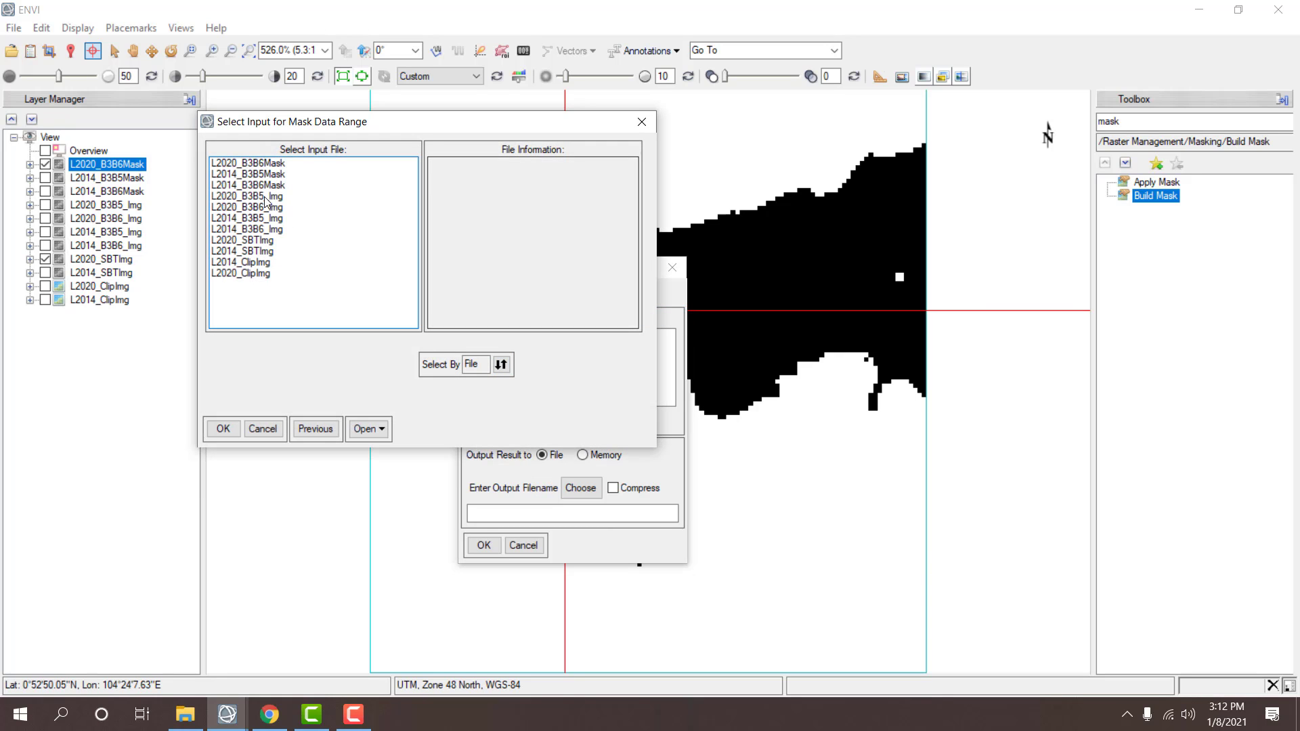
pyautogui.doubleClick(249, 196)
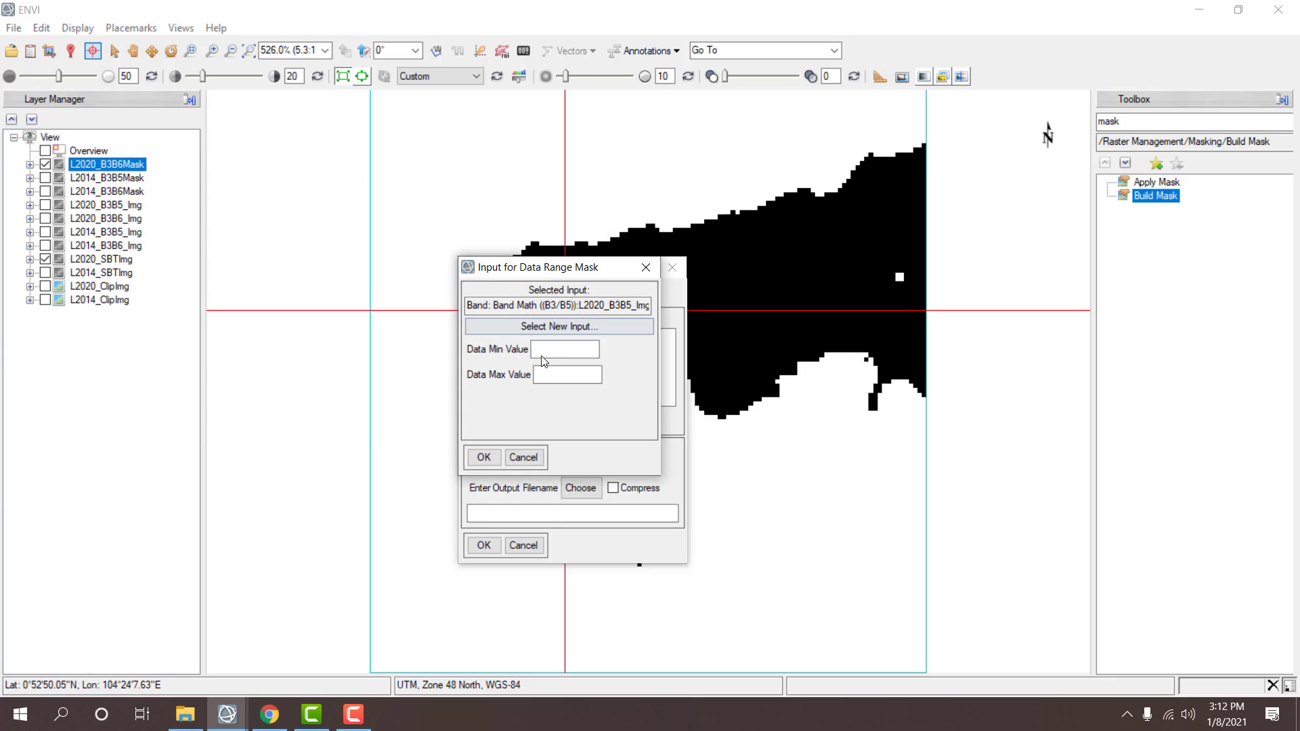
pyautogui.click(547, 355)
pyautogui.write('0')
pyautogui.click(538, 378)
pyautogui.write('1')
pyautogui.click(483, 459)
# - Name the output file L2020_B3B5Mask in the Pre-Processing folder and build the mask
pyautogui.click(581, 487)
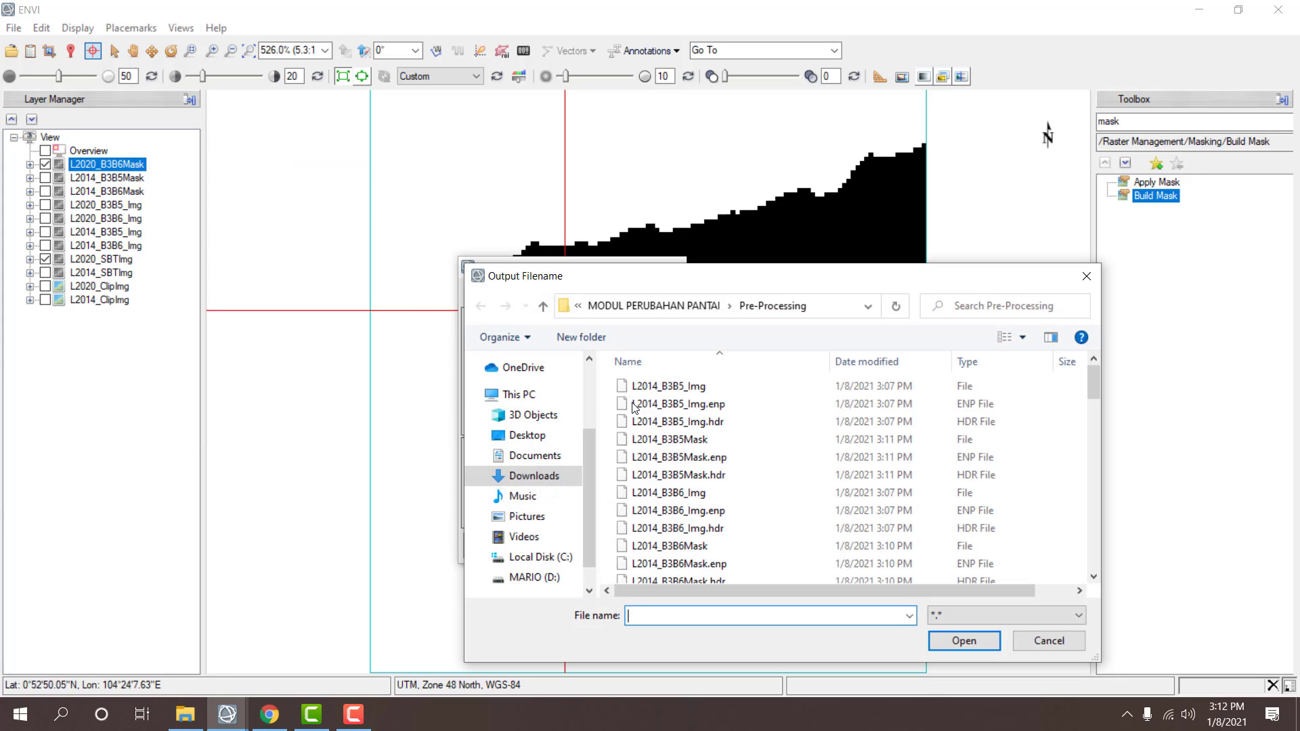
pyautogui.scroll(-3, 701, 468)
pyautogui.scroll(-2, 708, 480)
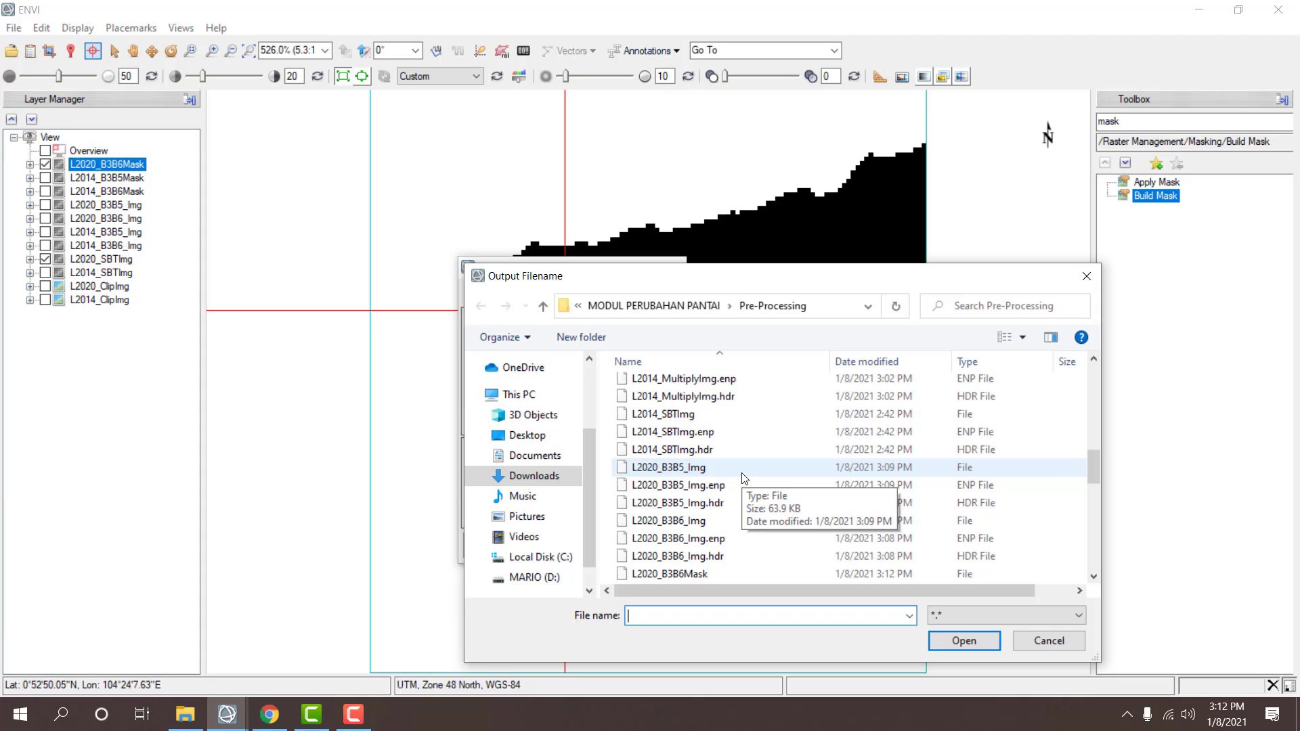
pyautogui.click(707, 573)
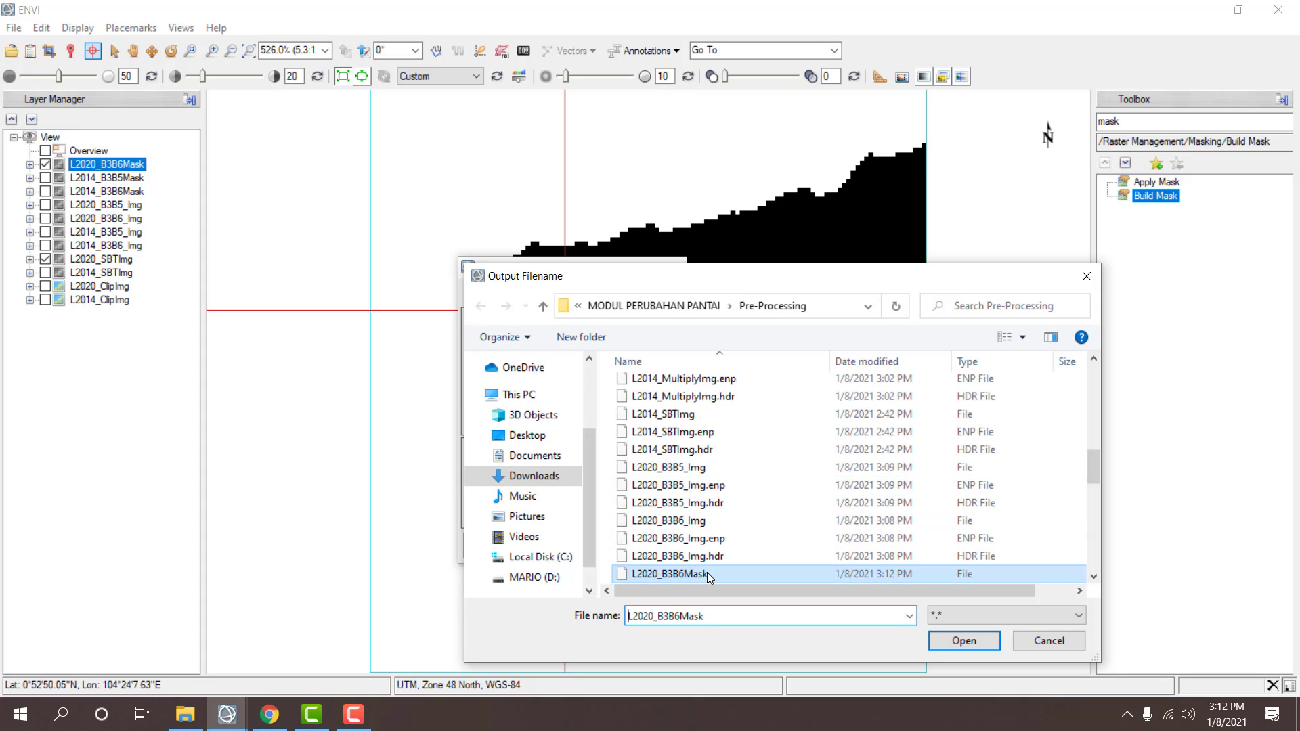
pyautogui.doubleClick(684, 618)
pyautogui.moveTo(675, 617); pyautogui.dragTo(680, 617)
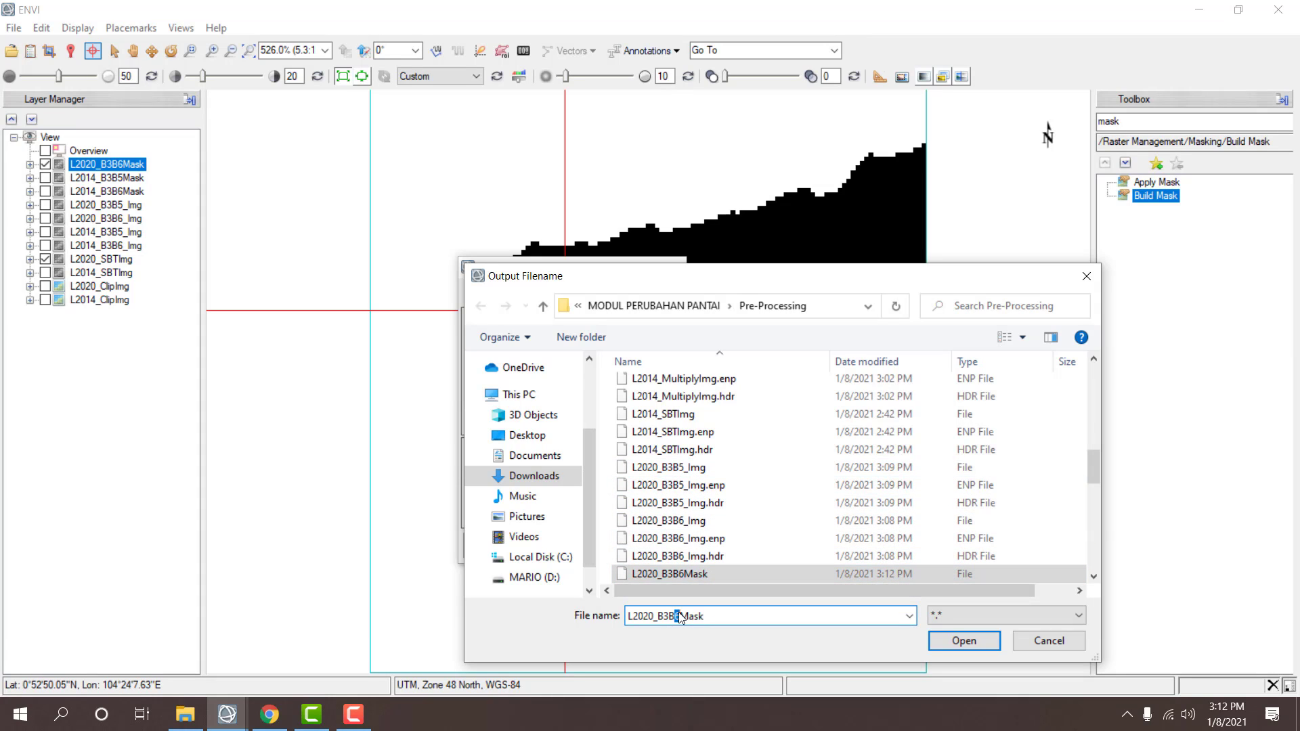
pyautogui.write('5')
pyautogui.click(932, 644)
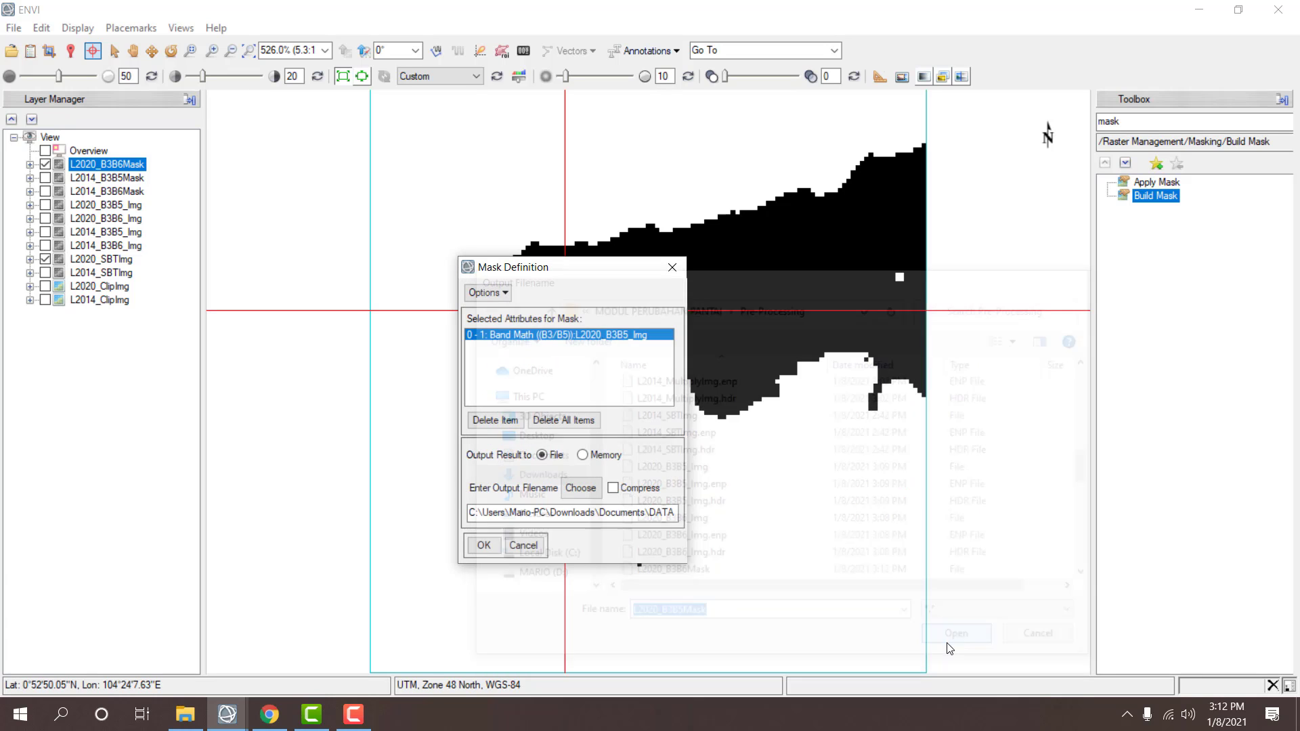
pyautogui.click(481, 547)
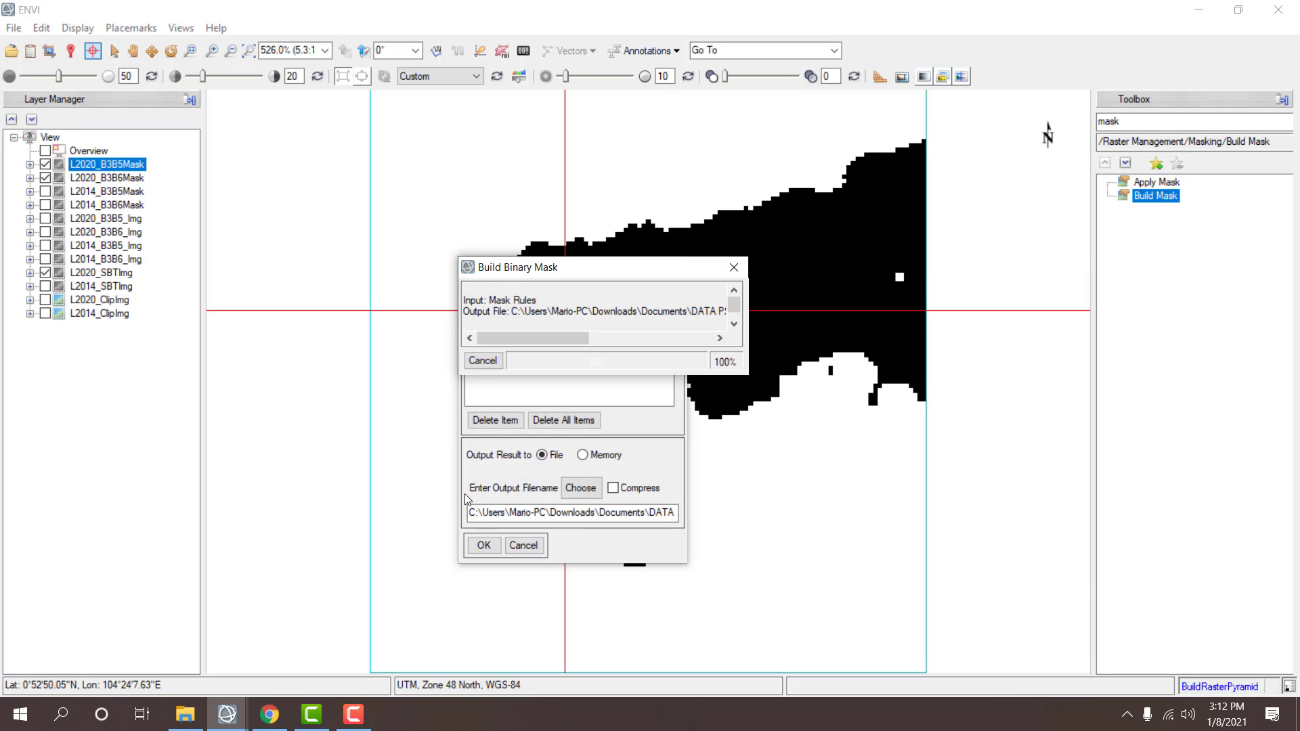
# - Compare L2020_B3B5Mask, L2020_B3B6Mask and L2020_SBTImg by toggling the visibility of the two 2020 masks
pyautogui.click(45, 165)
pyautogui.click(44, 178)
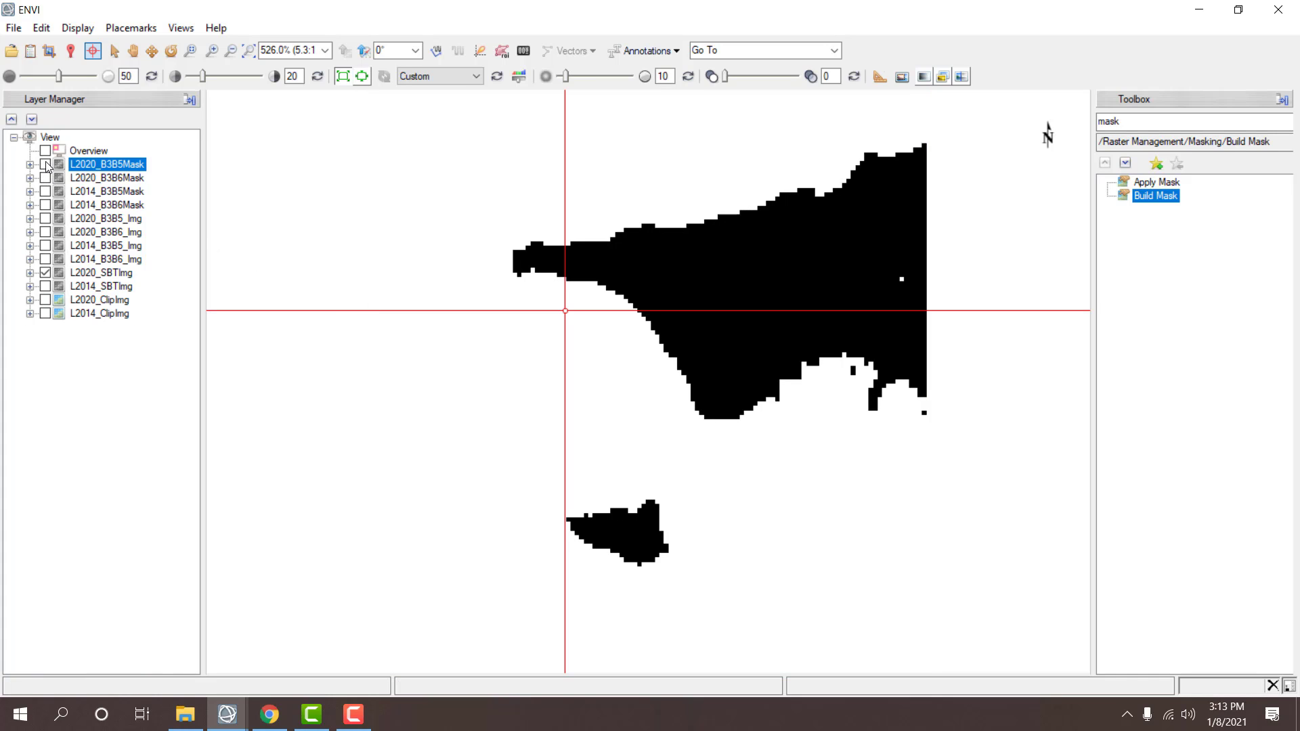
pyautogui.click(46, 178)
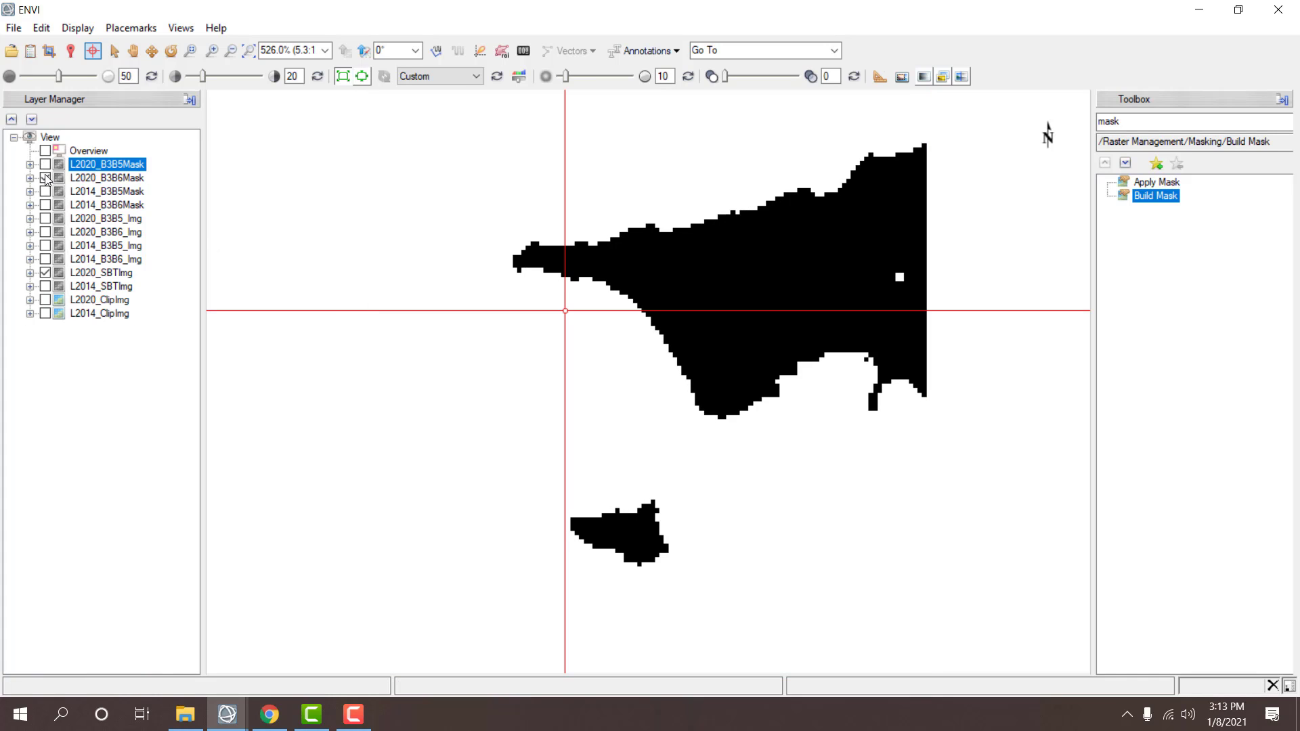
pyautogui.click(45, 165)
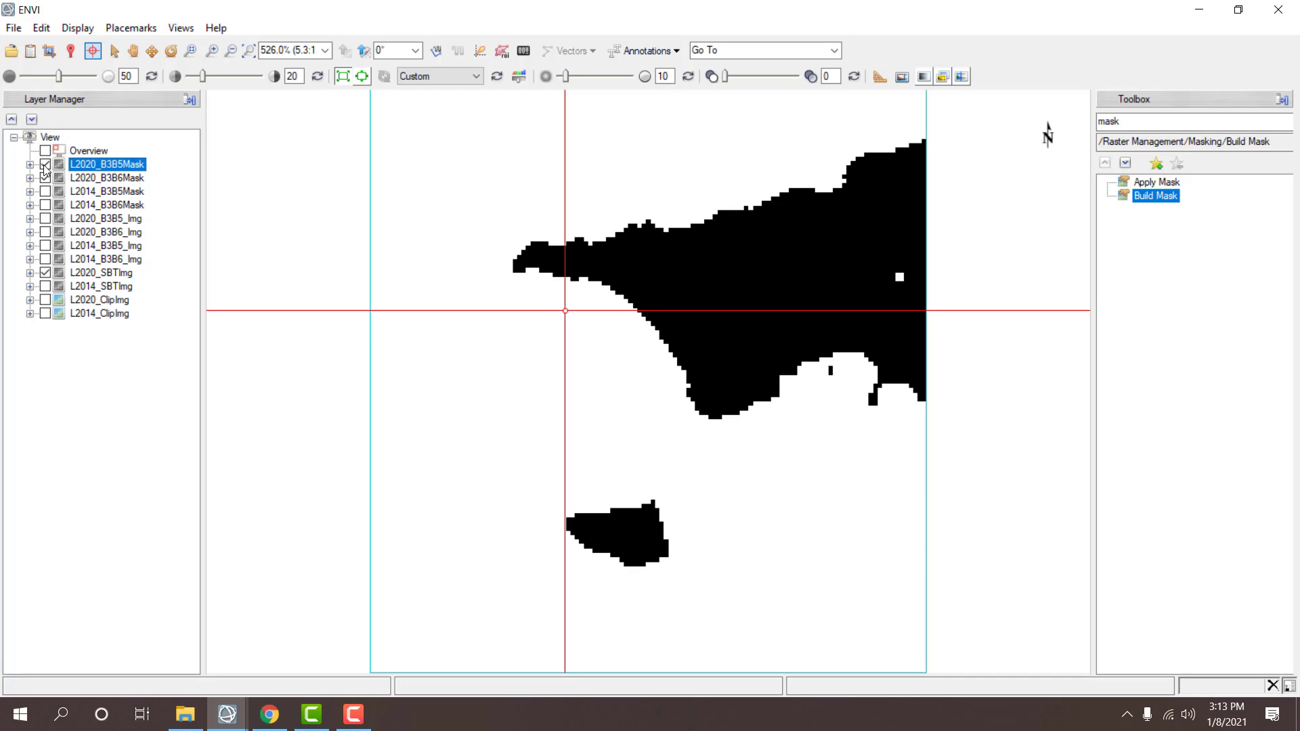
# - Turn on the display of the L2014_B3B5Mask, L2014_B3B6Mask and L2014_SBTImg layers, keeping L2020_SBTImg shown
pyautogui.click(46, 192)
pyautogui.click(45, 205)
pyautogui.click(46, 273)
pyautogui.click(45, 285)
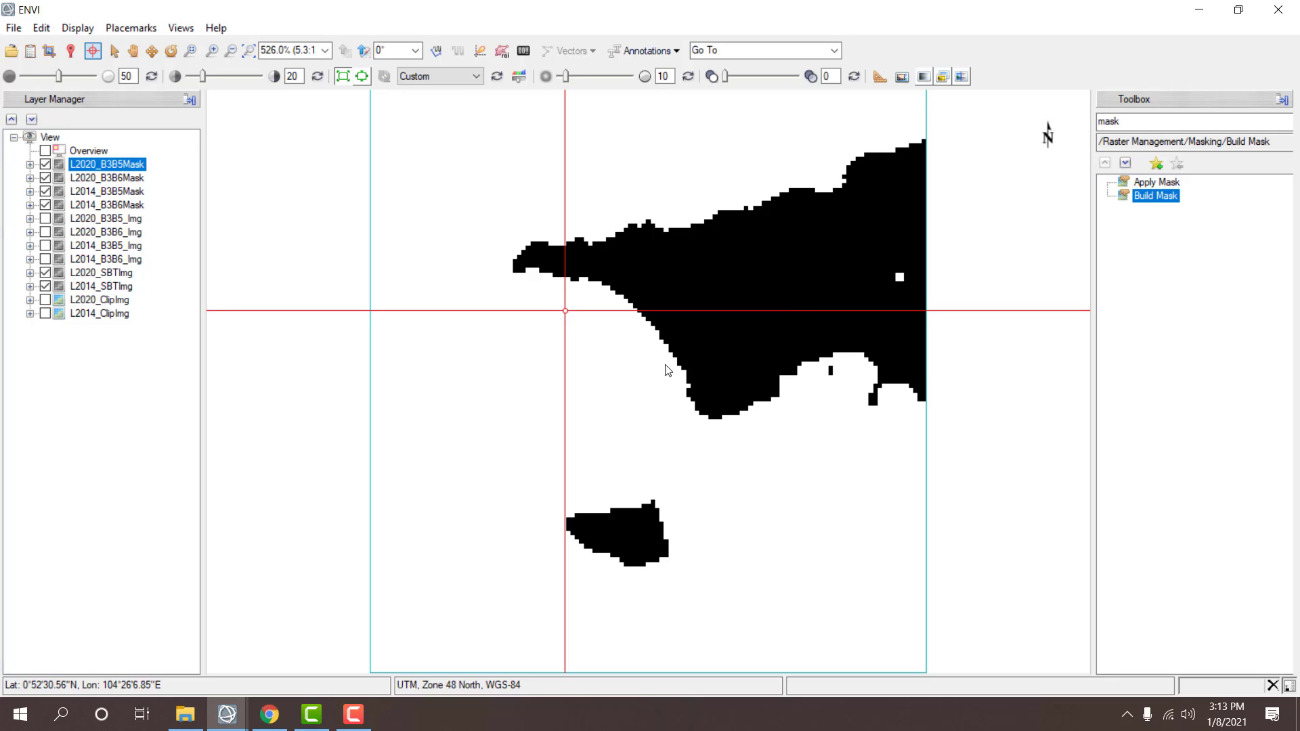
pyautogui.click(122, 206)
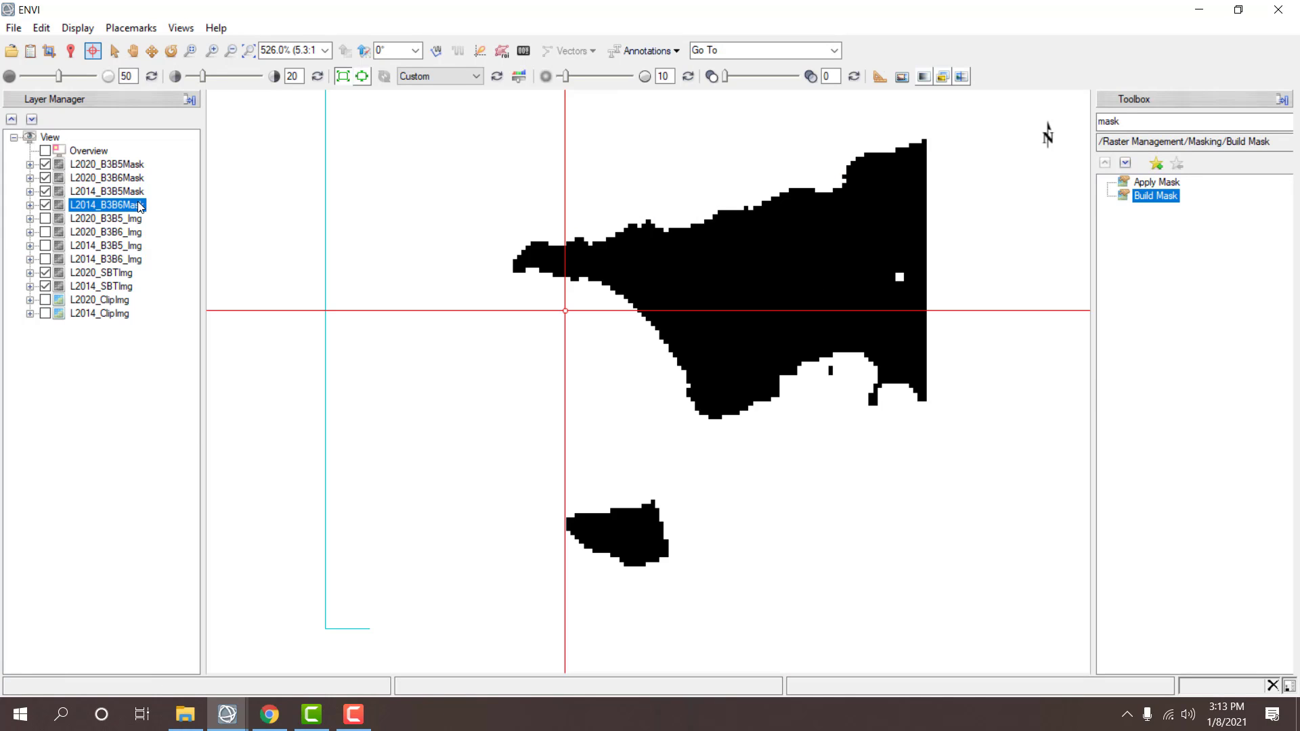
pyautogui.click(122, 192)
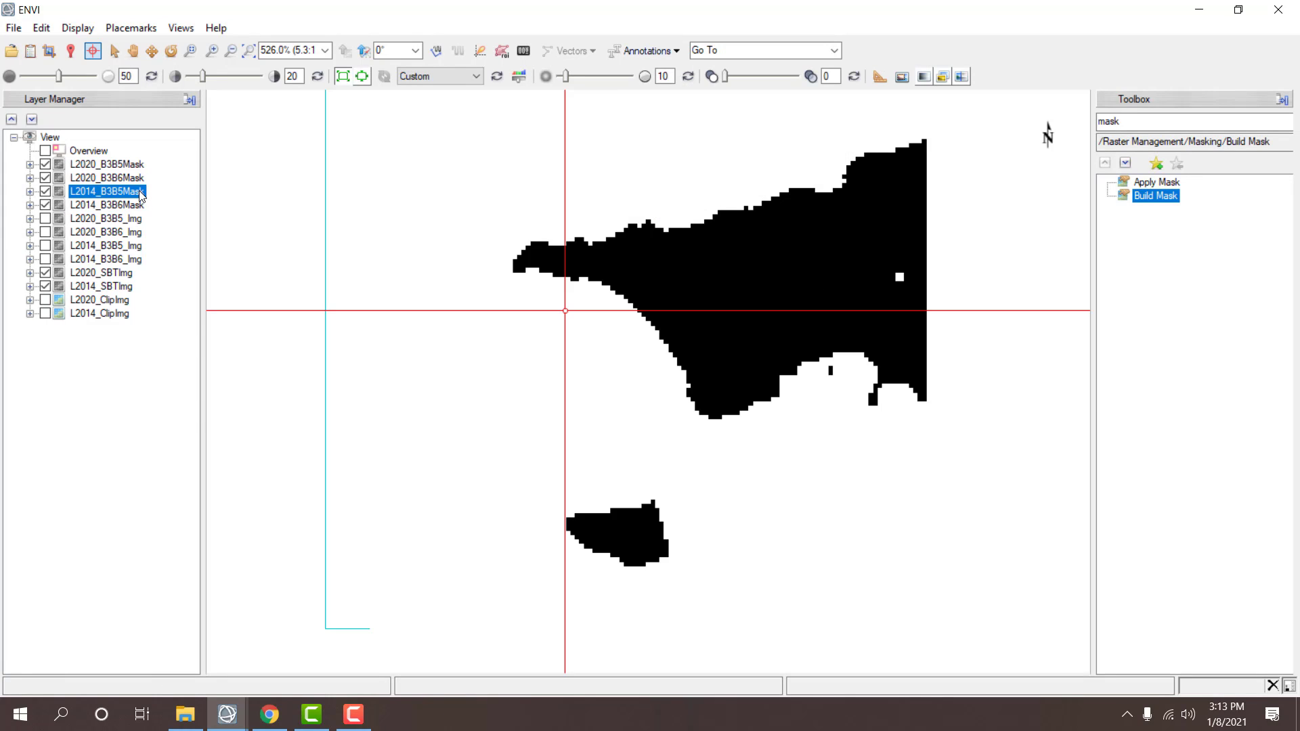
pyautogui.click(126, 206)
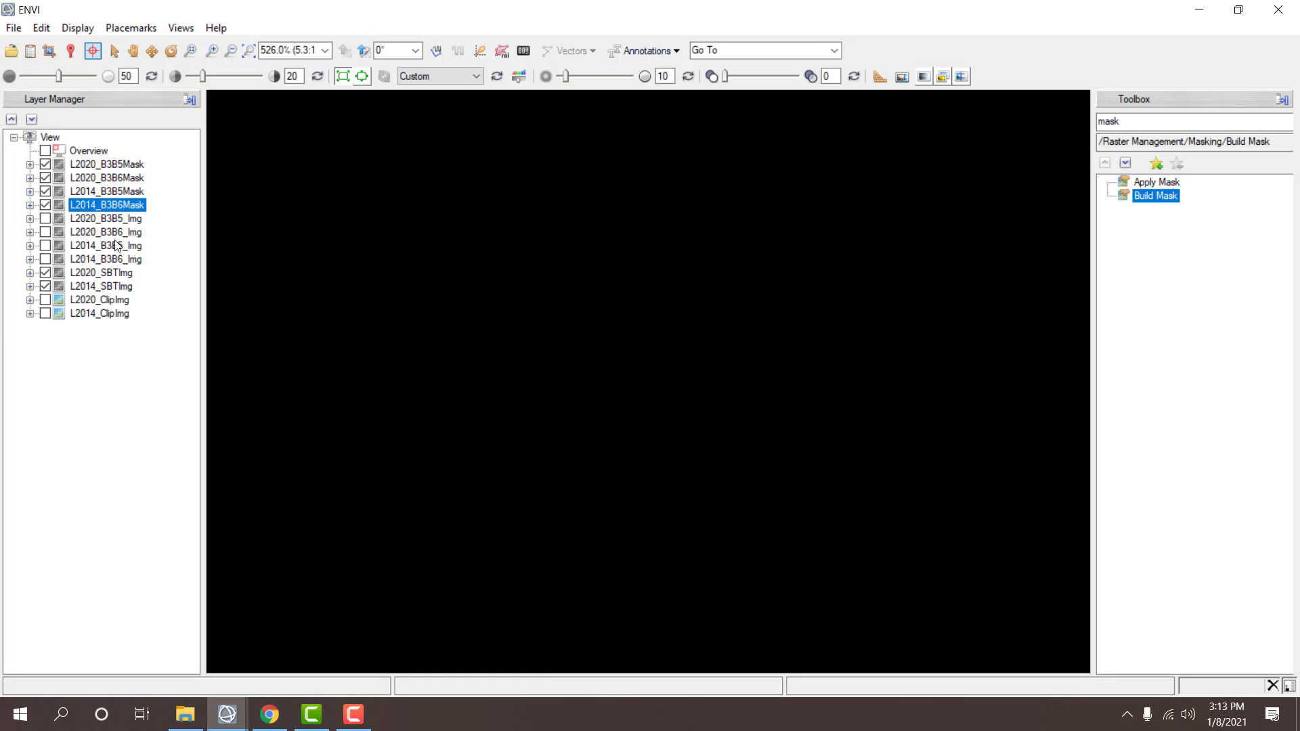
pyautogui.click(95, 288)
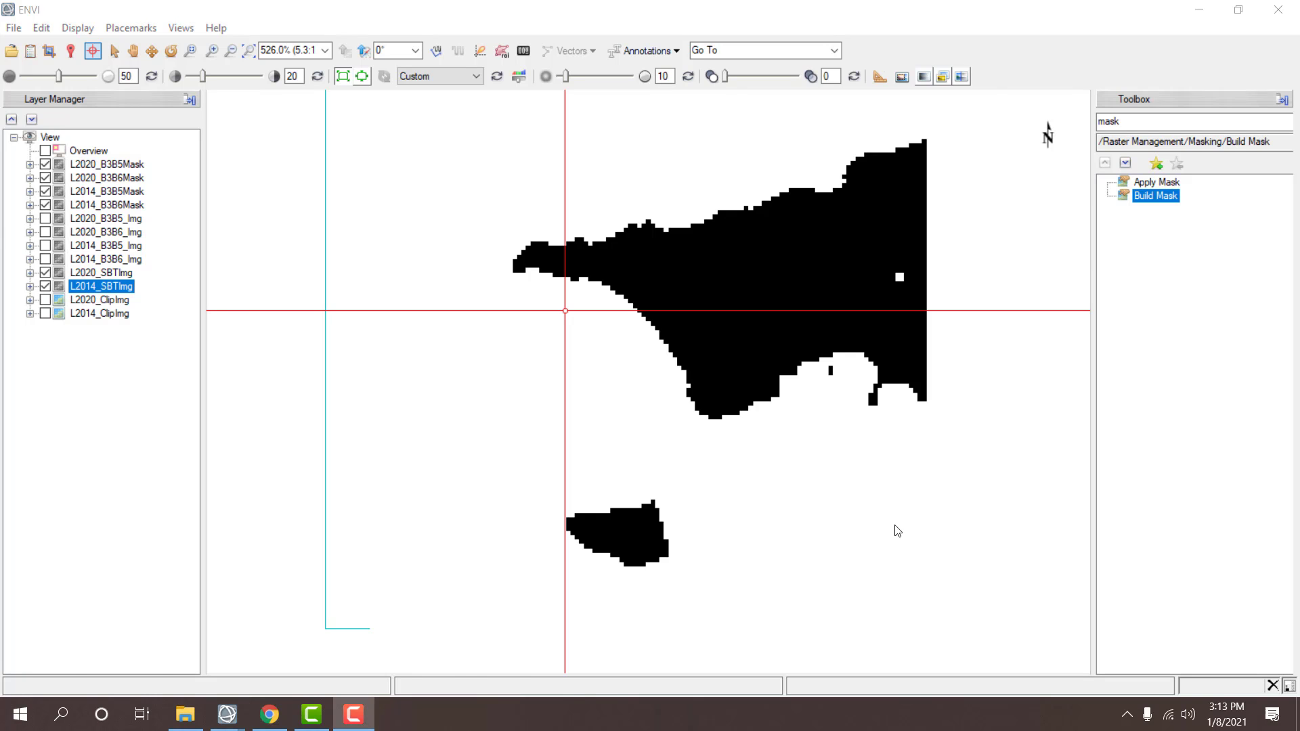
# - Find and open Band Math, add the expression (B1*B2) to the list and accept it
pyautogui.doubleClick(1154, 124)
pyautogui.write('math')
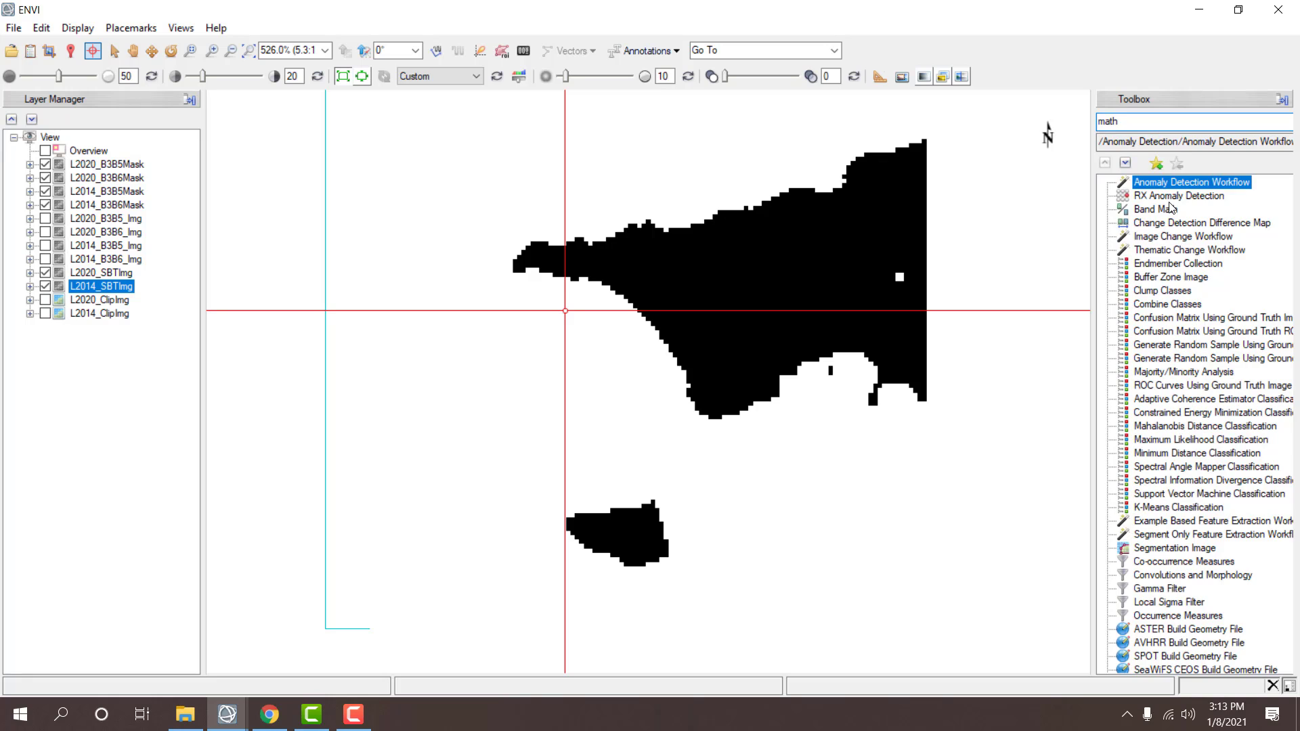
pyautogui.doubleClick(1157, 185)
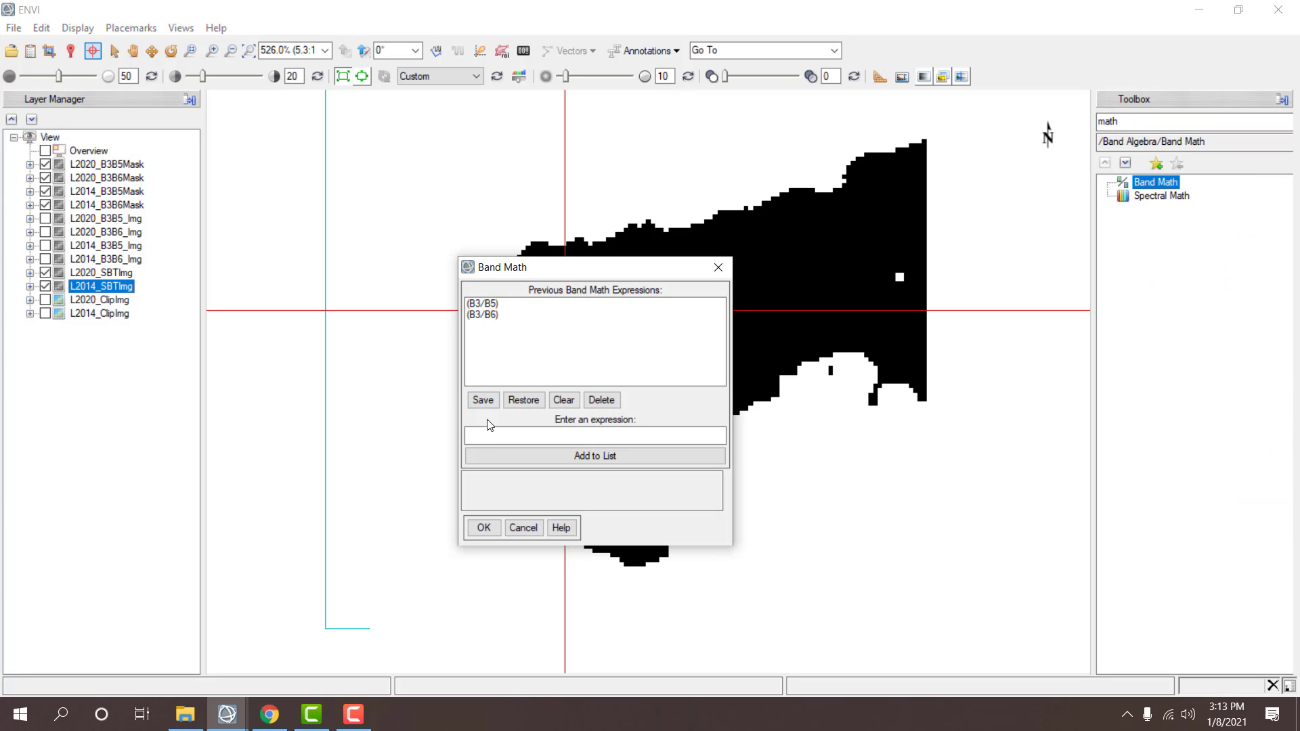
pyautogui.click(516, 437)
pyautogui.click(499, 461)
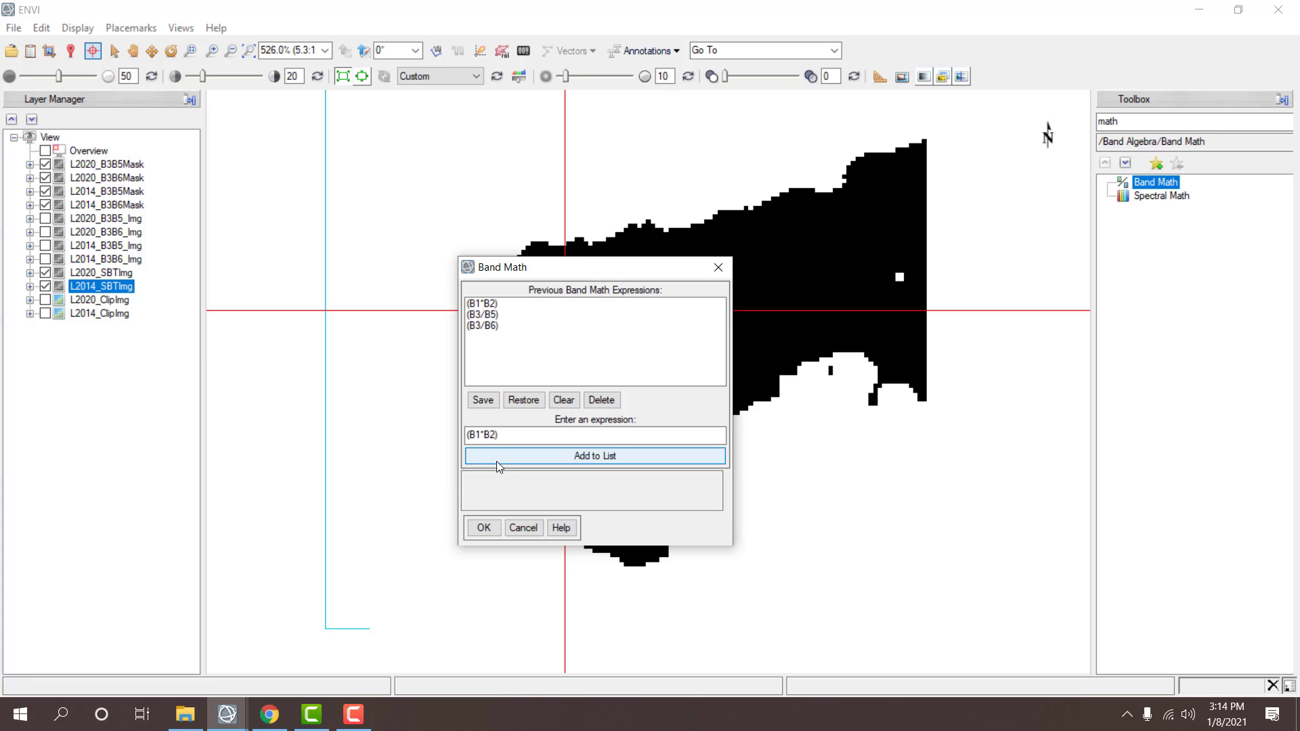
pyautogui.click(484, 527)
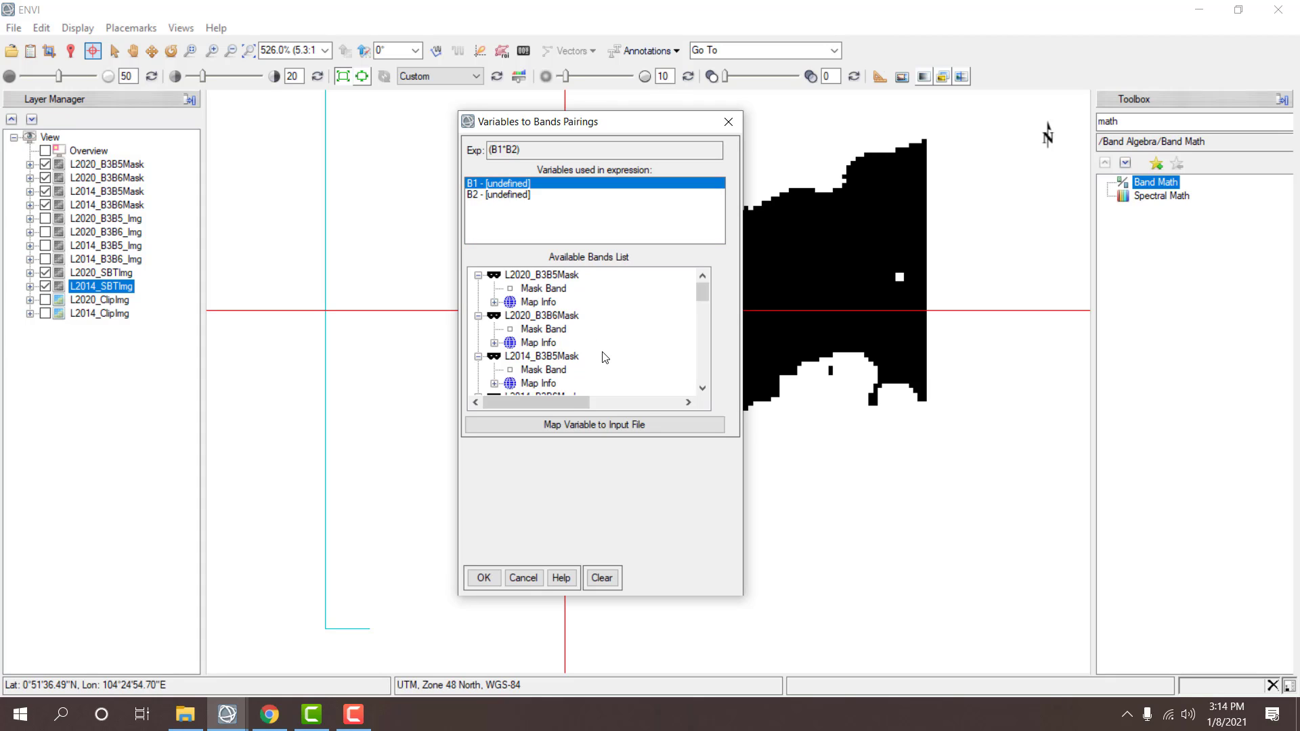
# - Assign the mask band of L2014_B3B6Mask to B1 and that of L2014_B3B5Mask to B2
pyautogui.scroll(-1, 603, 358)
pyautogui.click(547, 372)
pyautogui.click(486, 193)
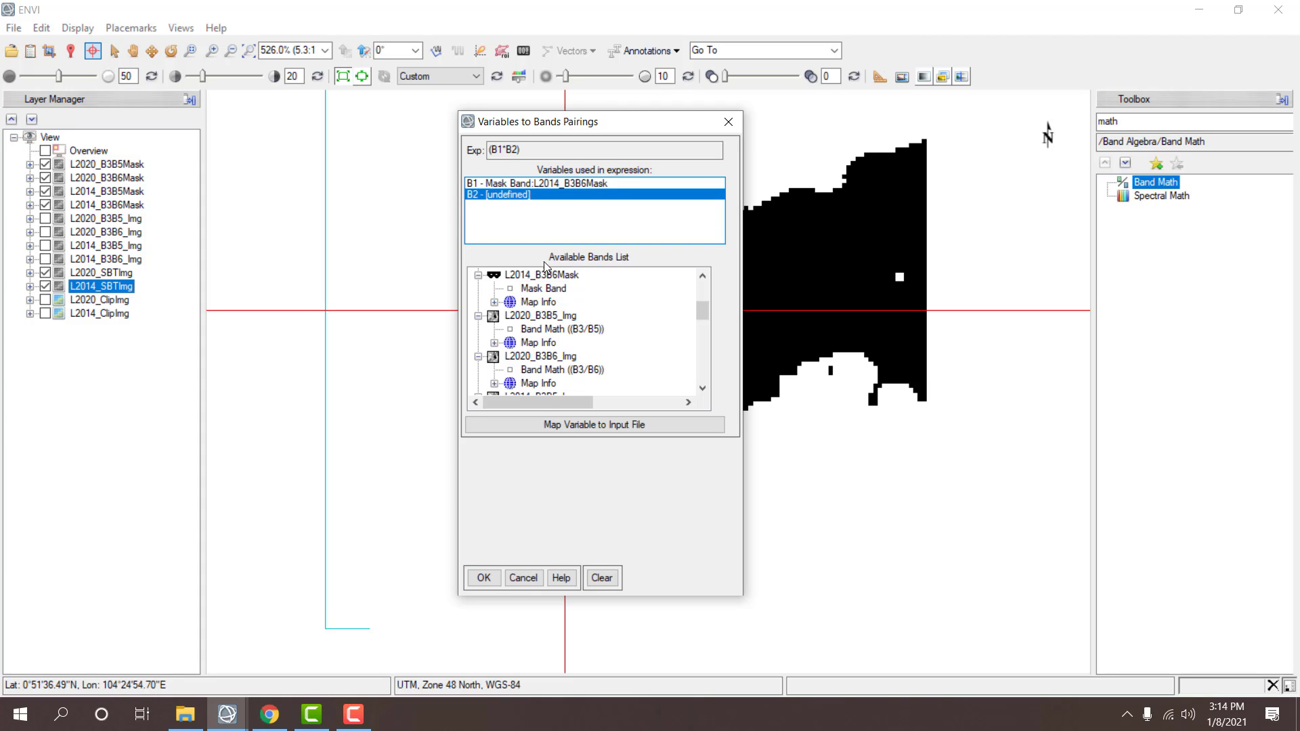
pyautogui.scroll(1, 589, 324)
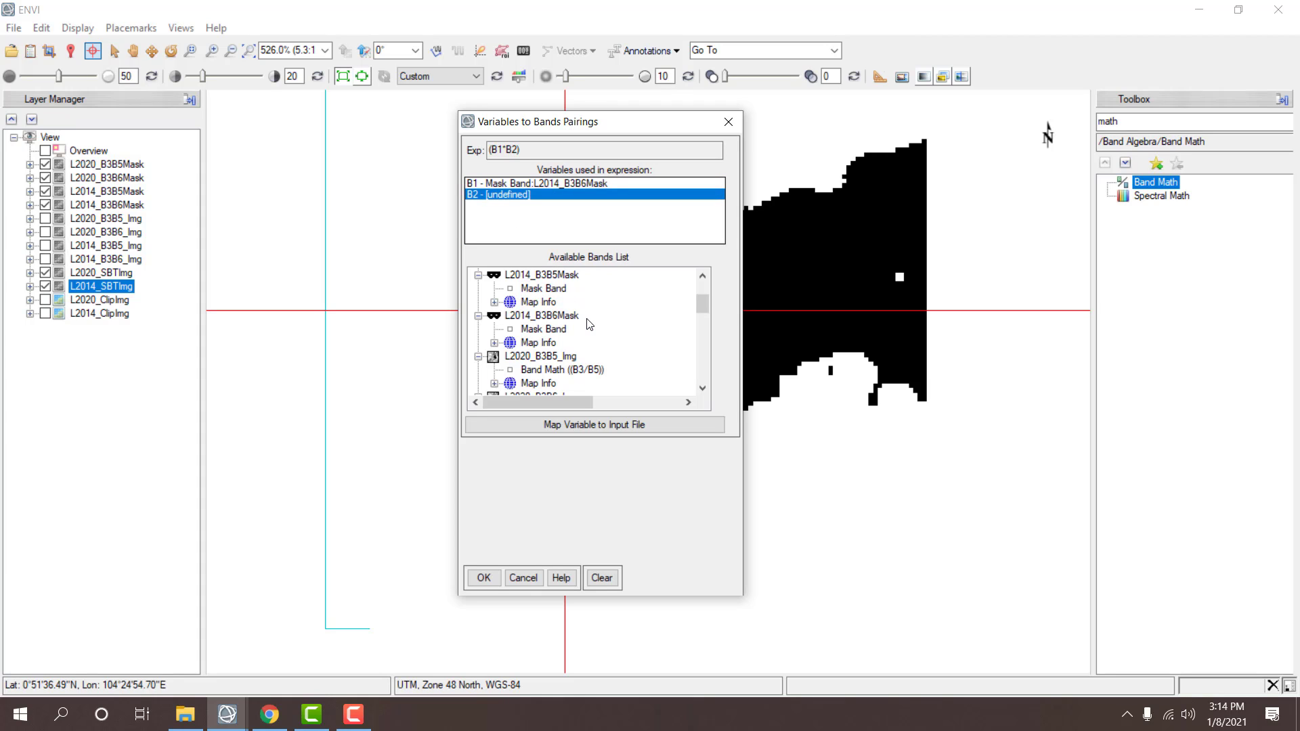
pyautogui.click(552, 290)
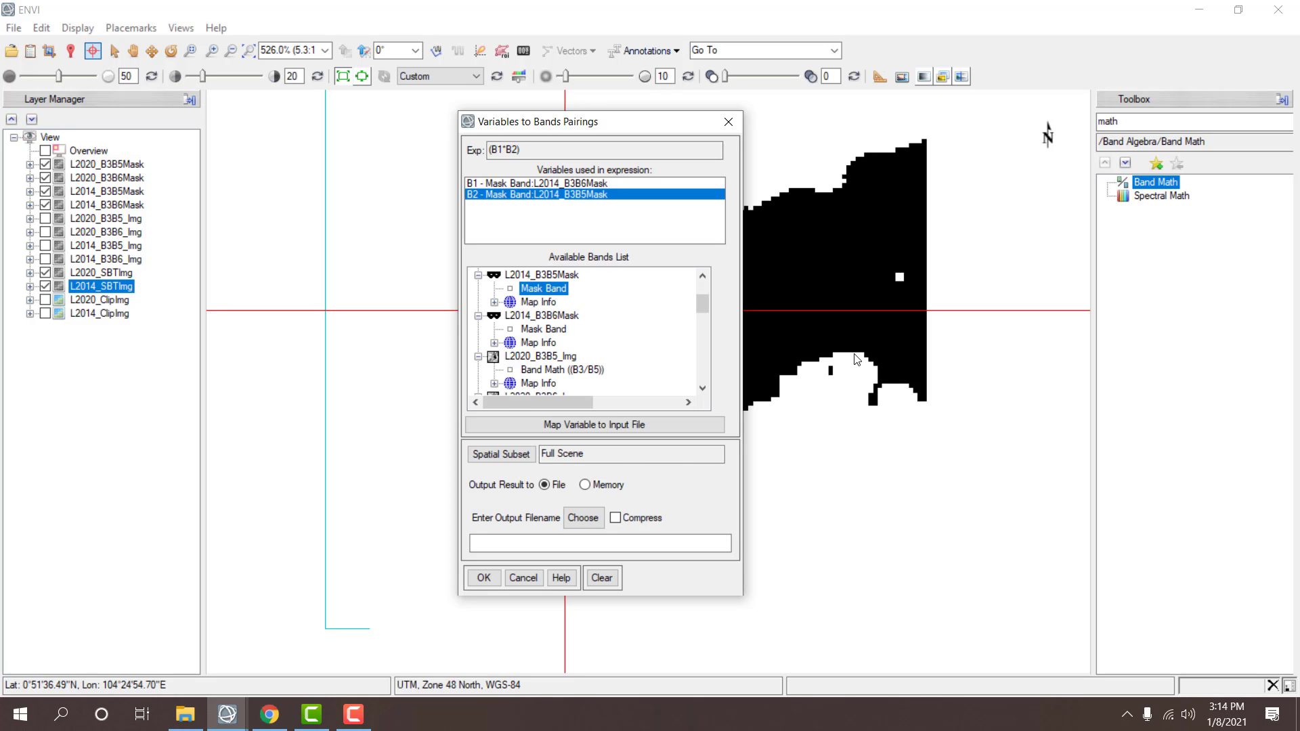
# - Set the band math output to the existing L2014_MultiplyImg file in the Pre-Processing folder
pyautogui.click(583, 518)
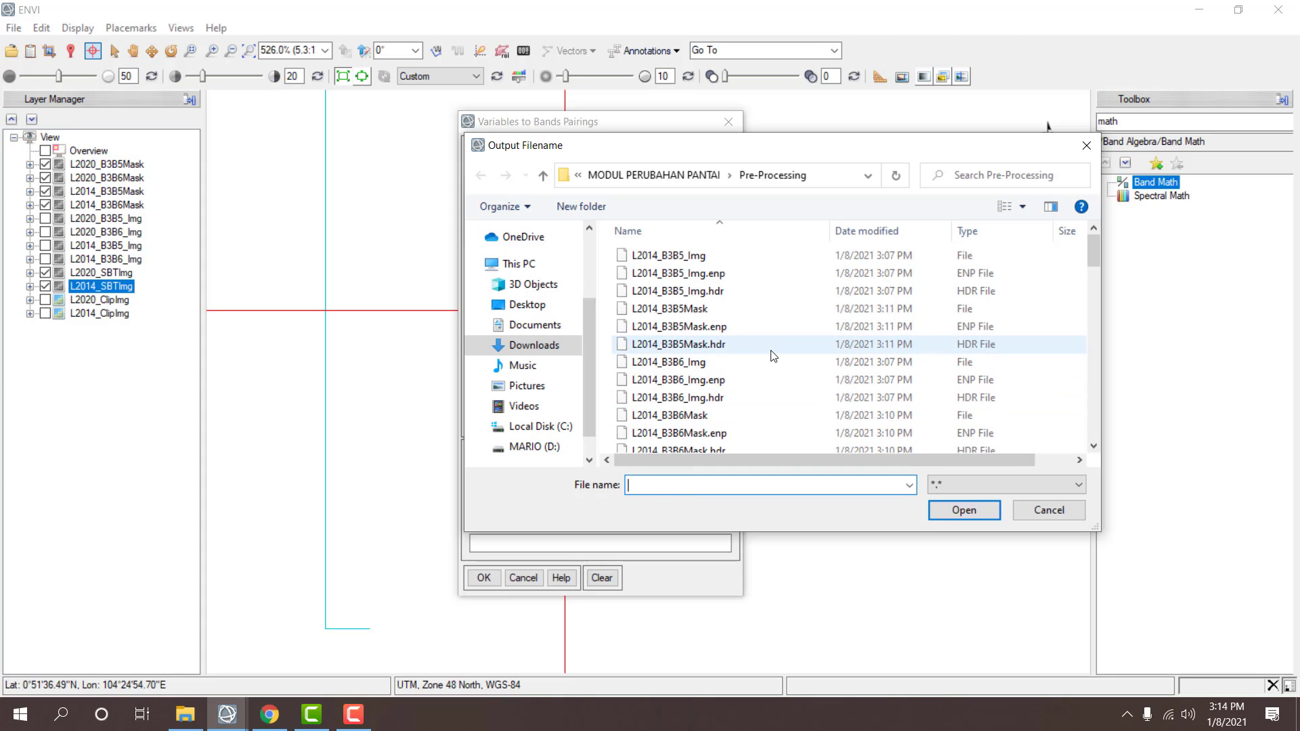
pyautogui.scroll(-2, 775, 353)
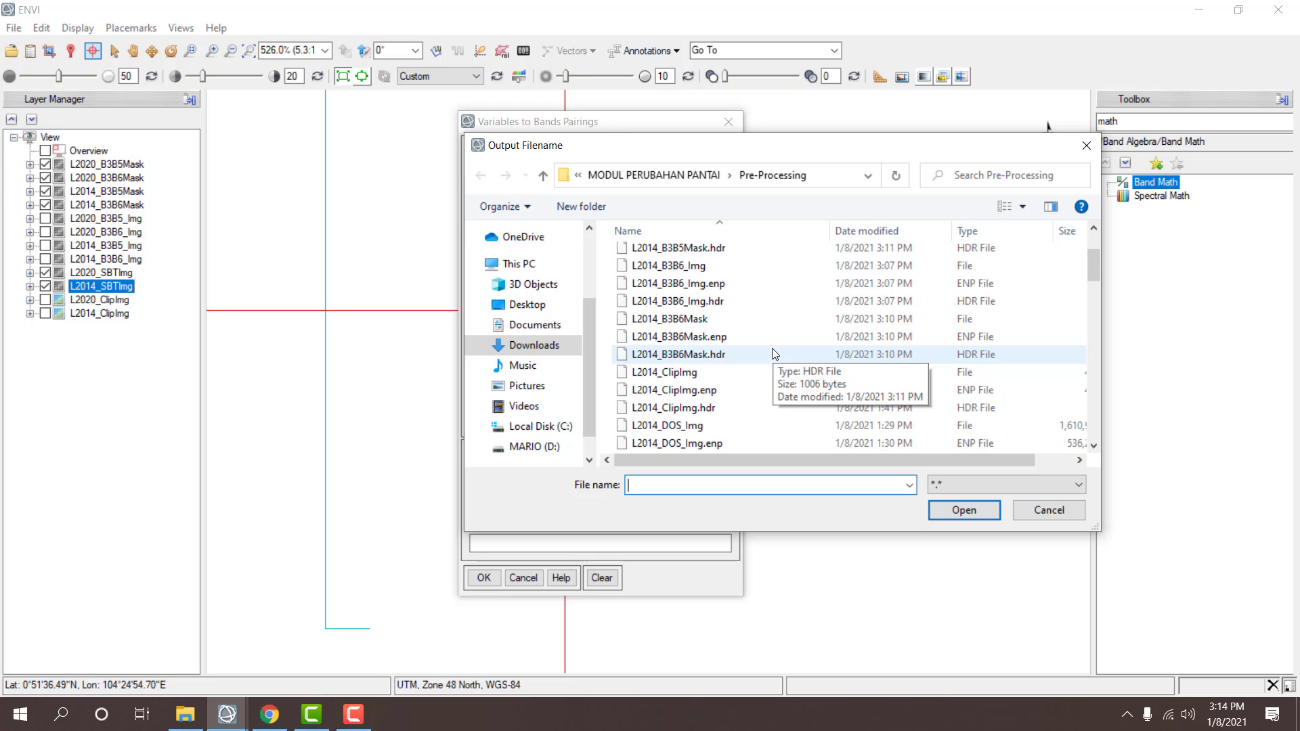
pyautogui.scroll(-3, 773, 349)
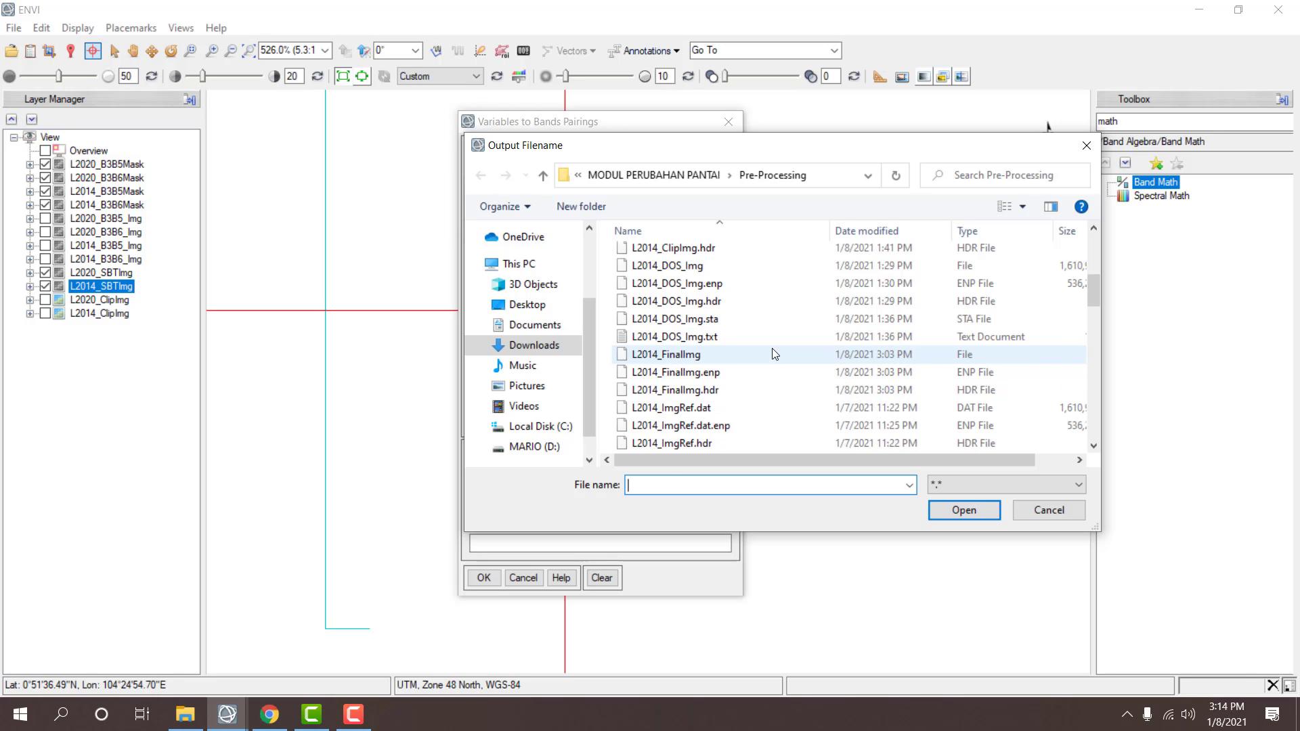
pyautogui.scroll(4, 775, 353)
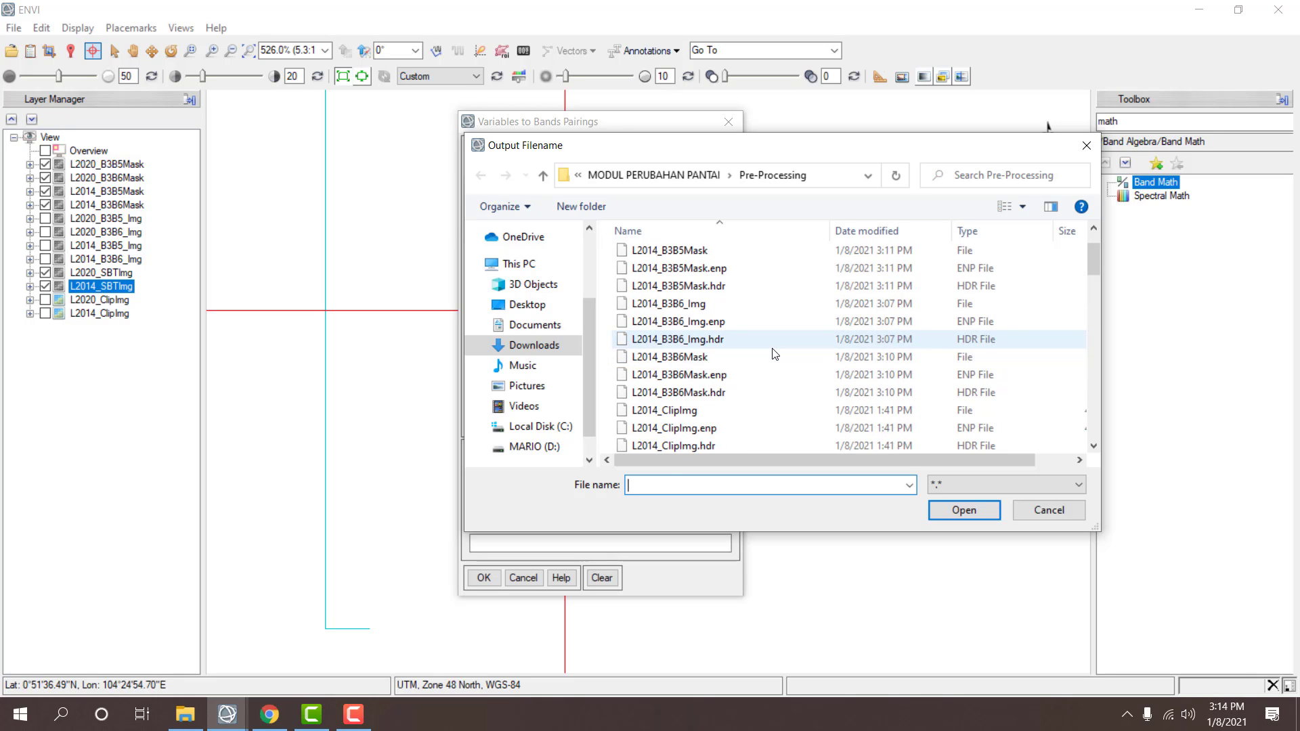
pyautogui.scroll(1, 775, 354)
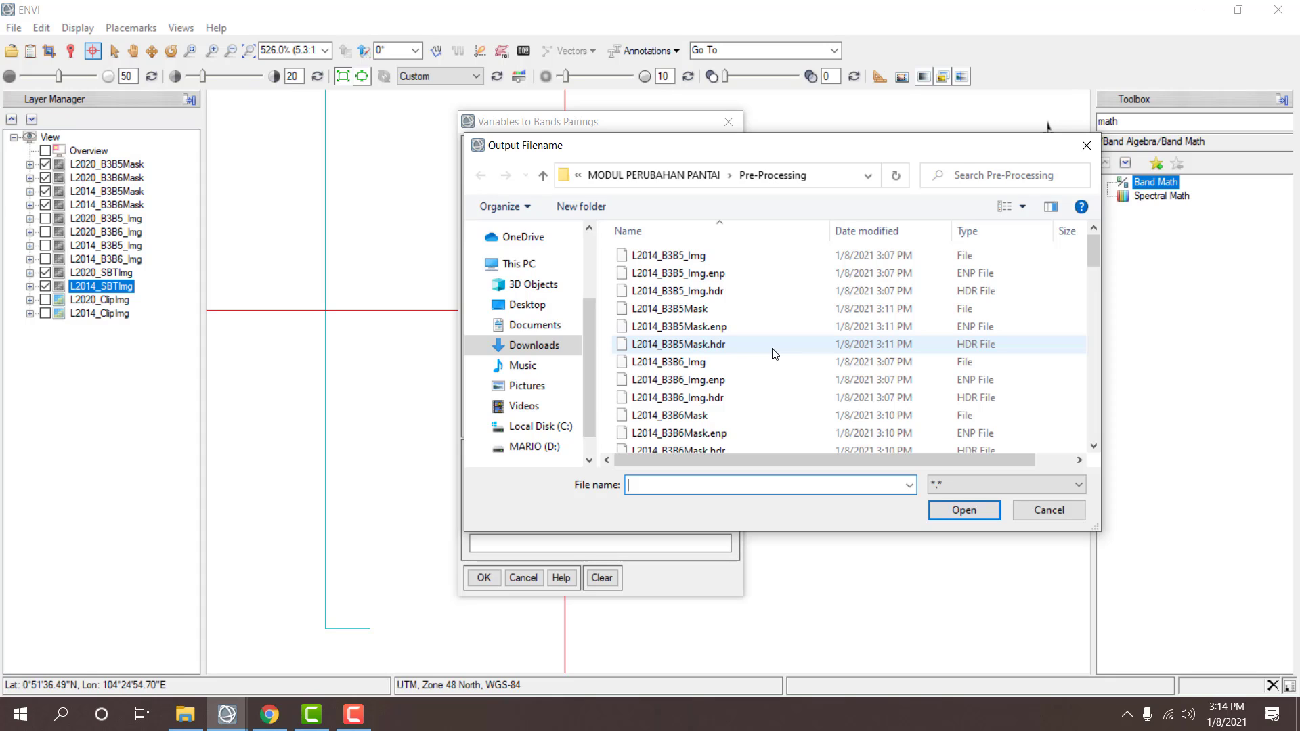
pyautogui.scroll(-5, 775, 353)
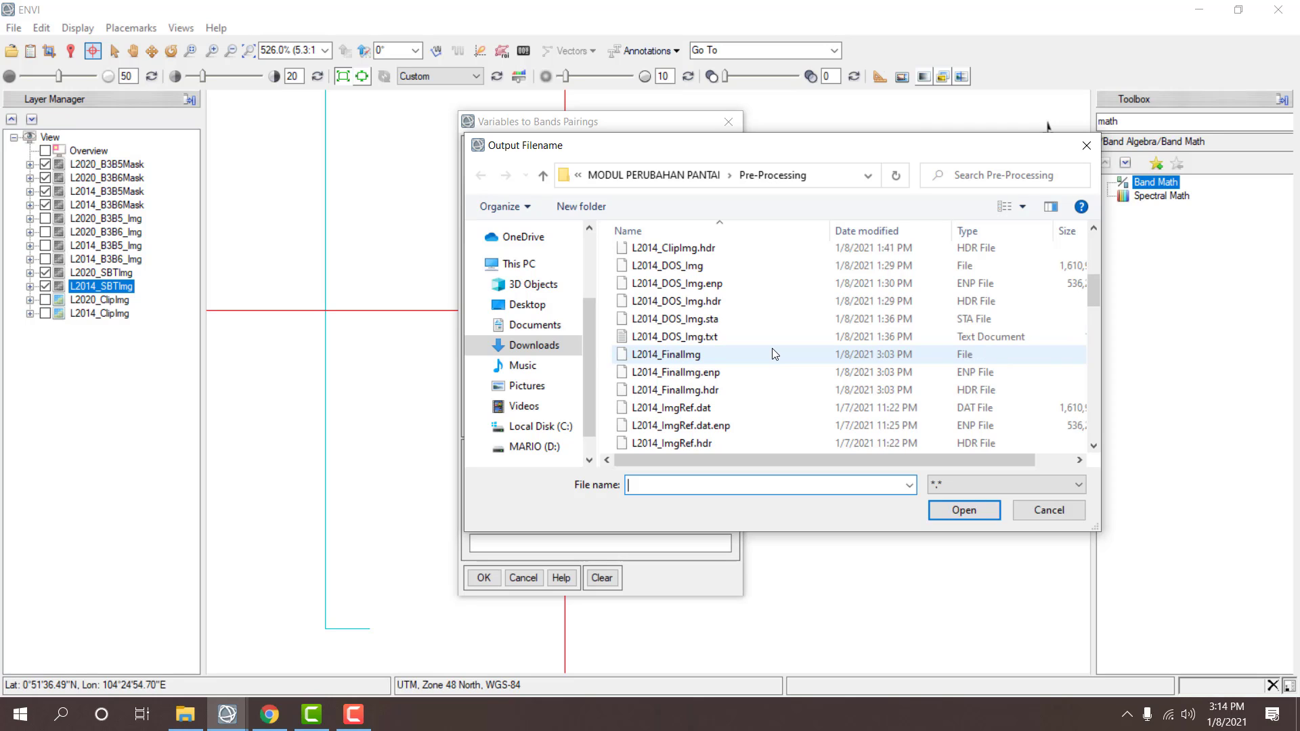
pyautogui.scroll(2, 772, 353)
pyautogui.scroll(2, 774, 353)
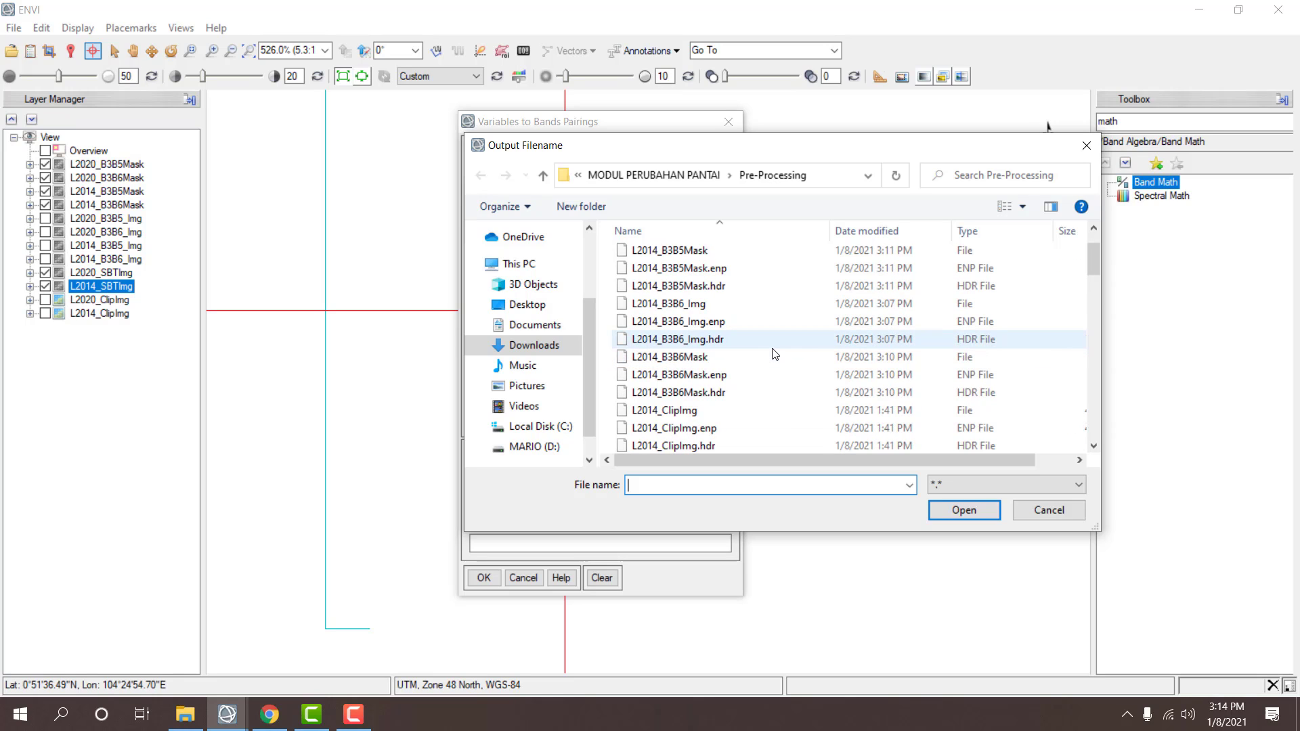
pyautogui.scroll(1, 775, 353)
pyautogui.scroll(-7, 775, 354)
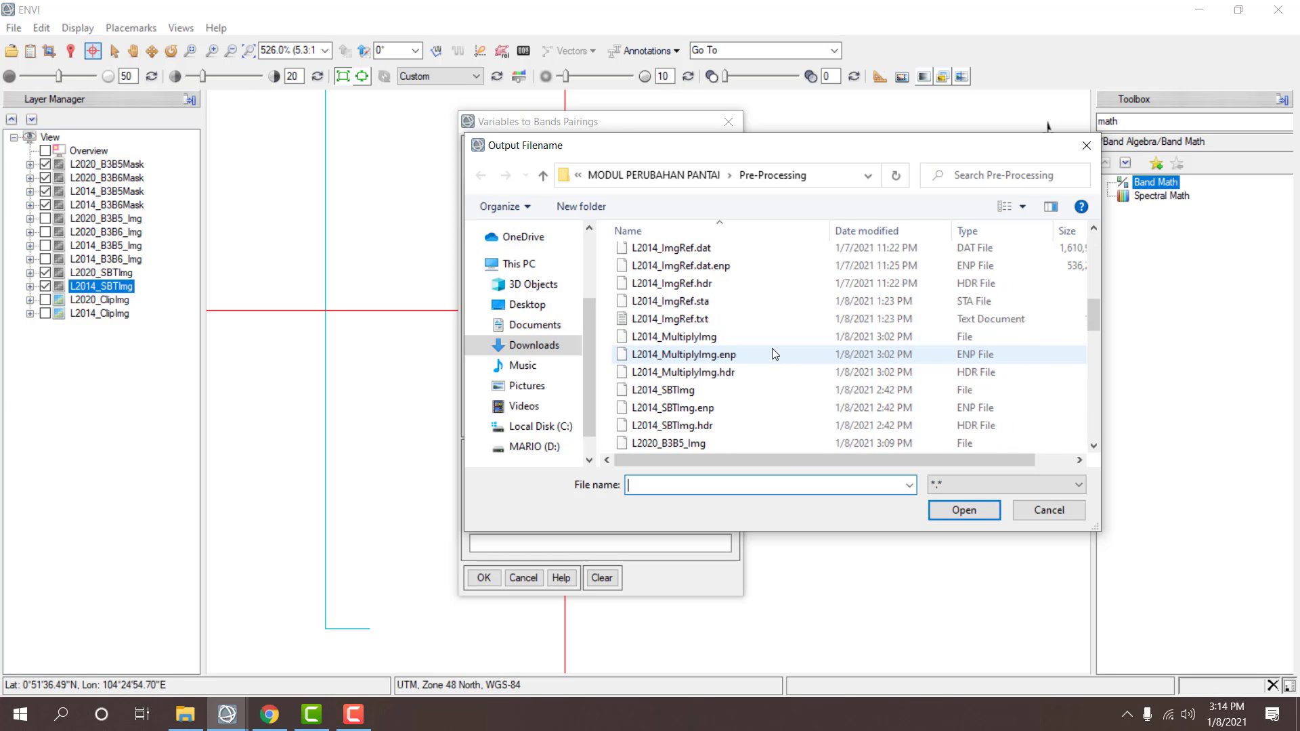
pyautogui.click(700, 338)
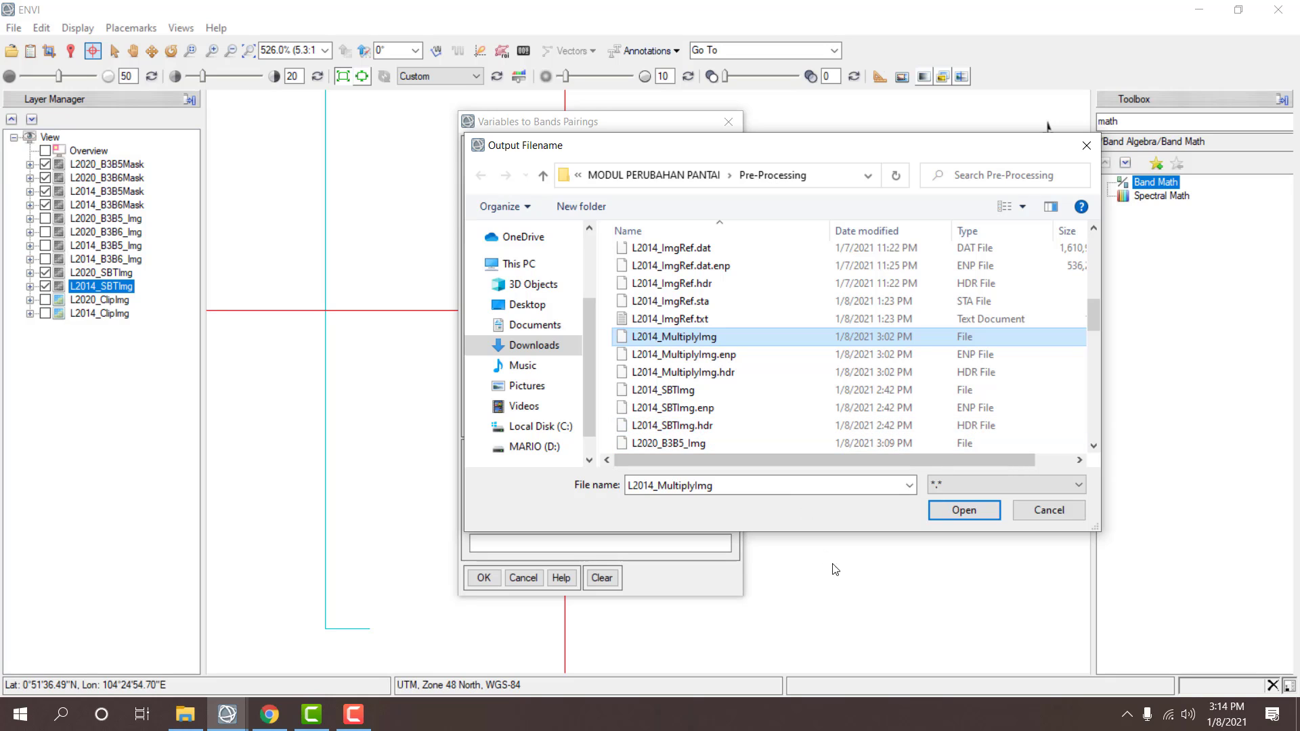
pyautogui.click(975, 517)
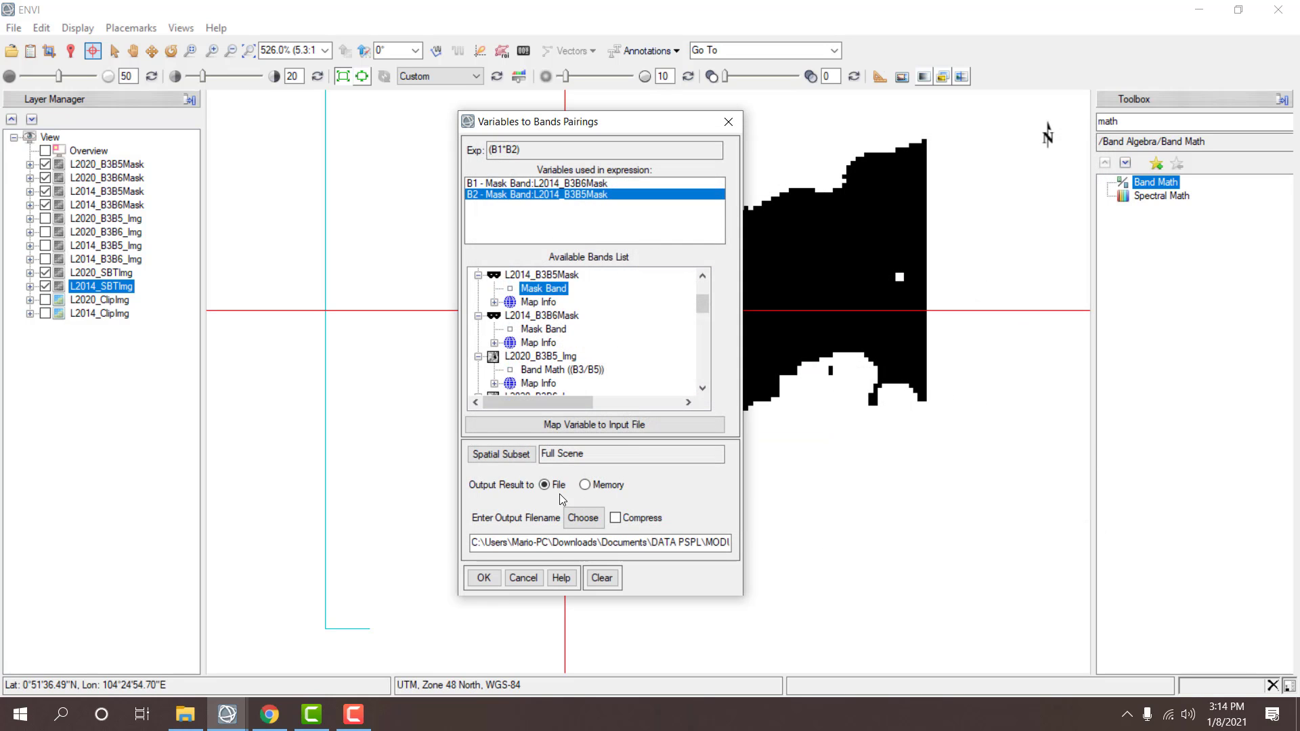
# - Run the band math and apply an Optimized Linear stretch to the L2014_MultiplyImg layer
pyautogui.click(497, 581)
pyautogui.click(702, 443)
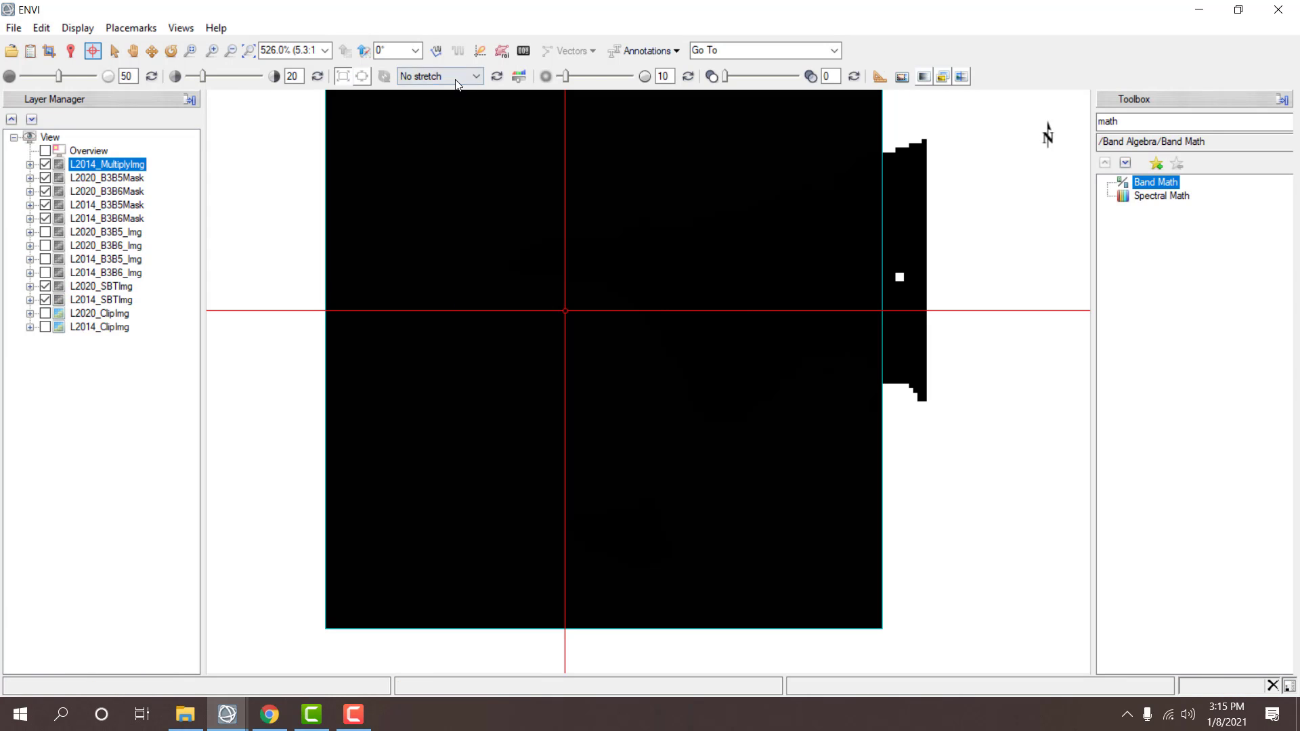
pyautogui.click(456, 80)
pyautogui.click(454, 192)
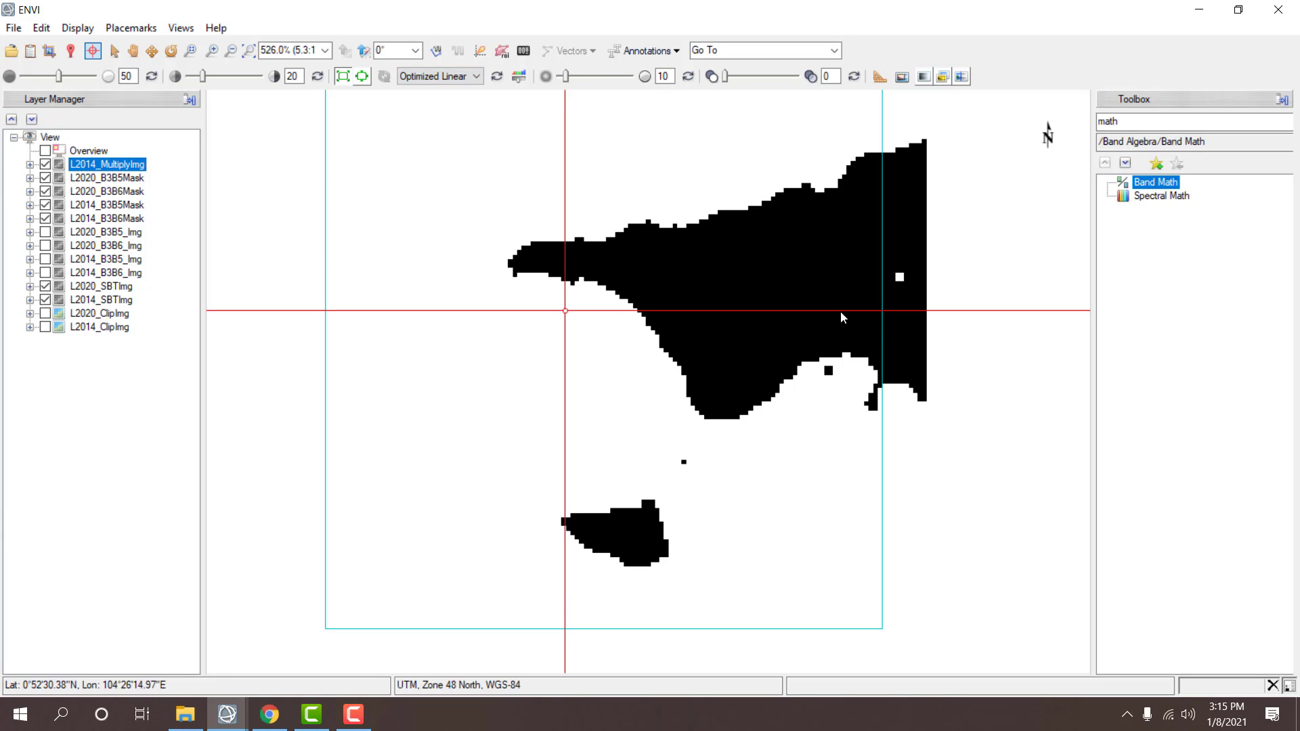
# - Hide the L2020_B3B5Mask, L2020_B3B6Mask and L2020_SBTImg layers and zoom to the extent of L2014_MultiplyImg
pyautogui.scroll(2, 761, 328)
pyautogui.scroll(-2, 759, 326)
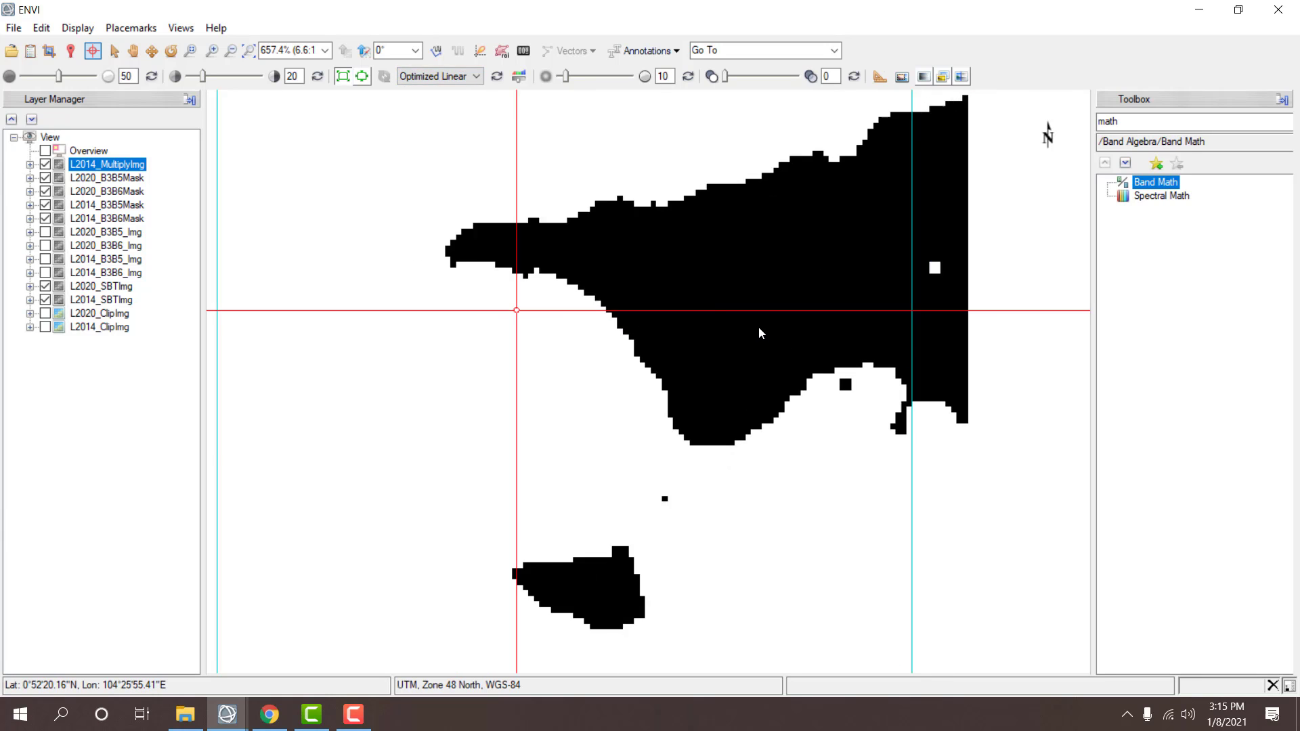
pyautogui.click(45, 179)
pyautogui.click(46, 192)
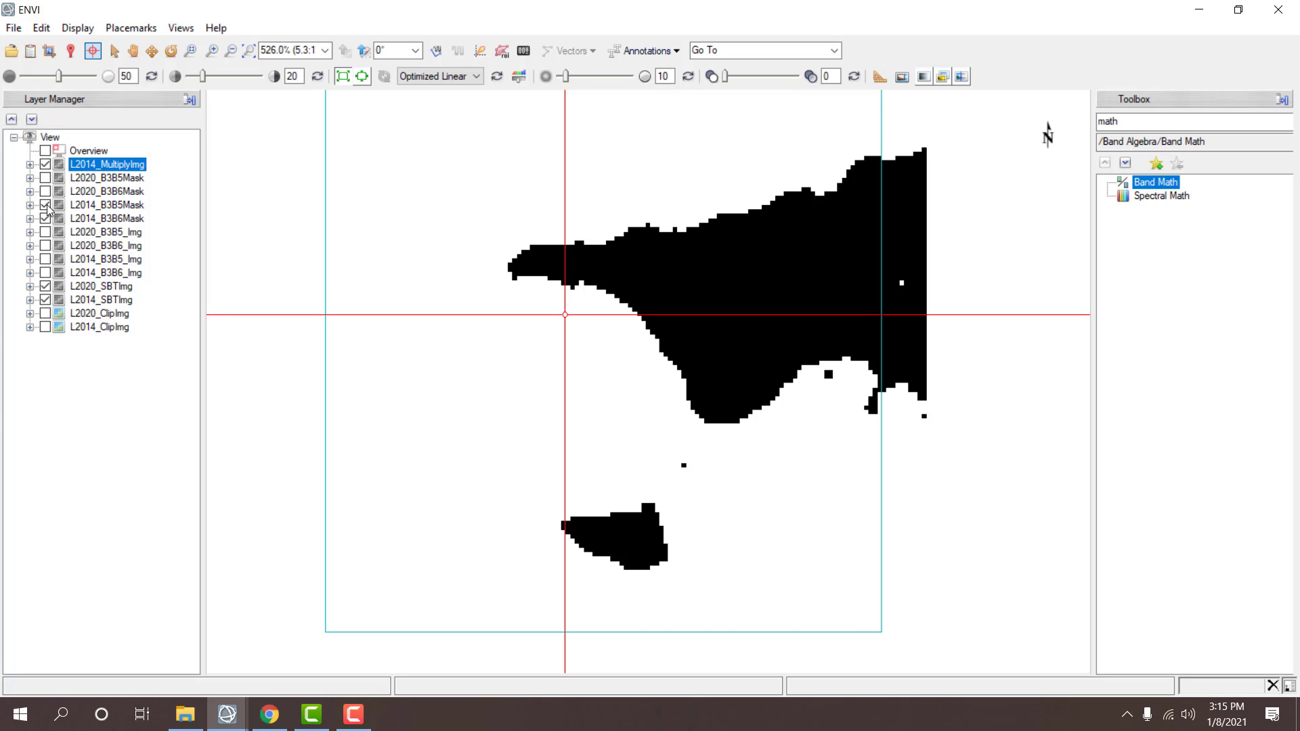
pyautogui.click(45, 287)
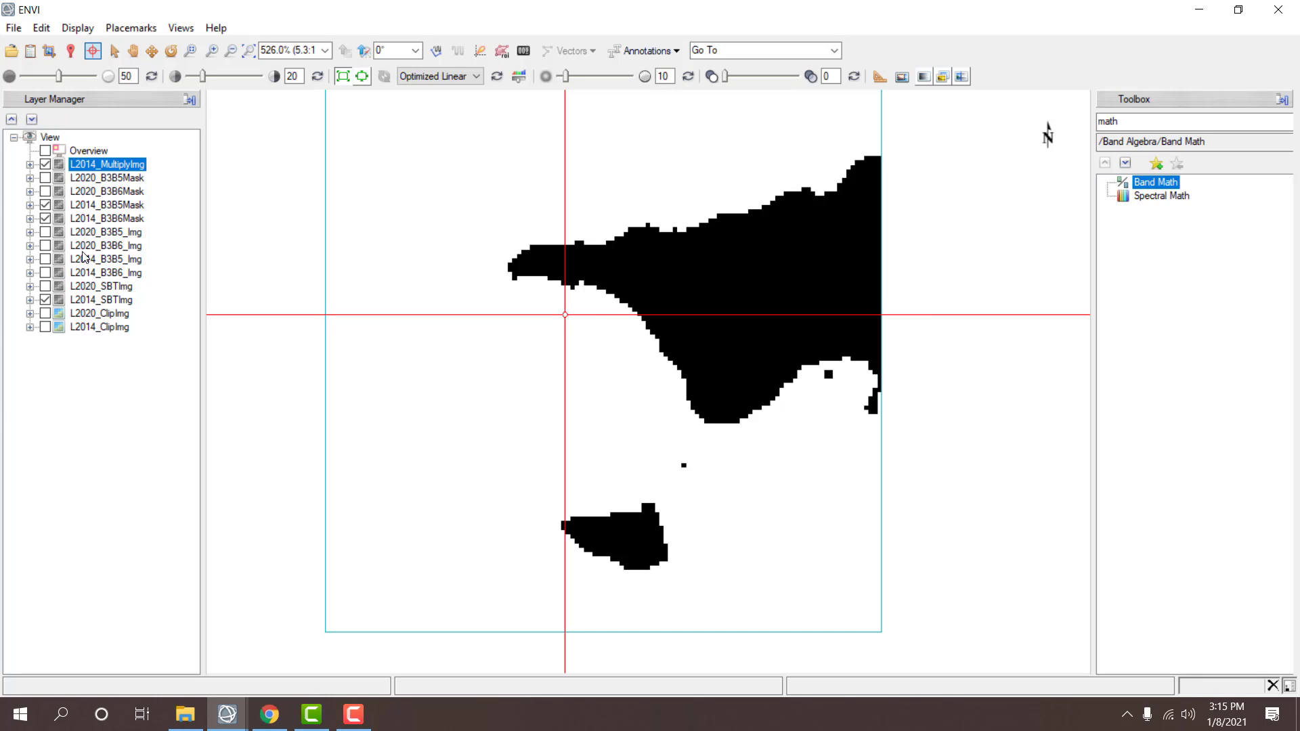
pyautogui.rightClick(110, 164)
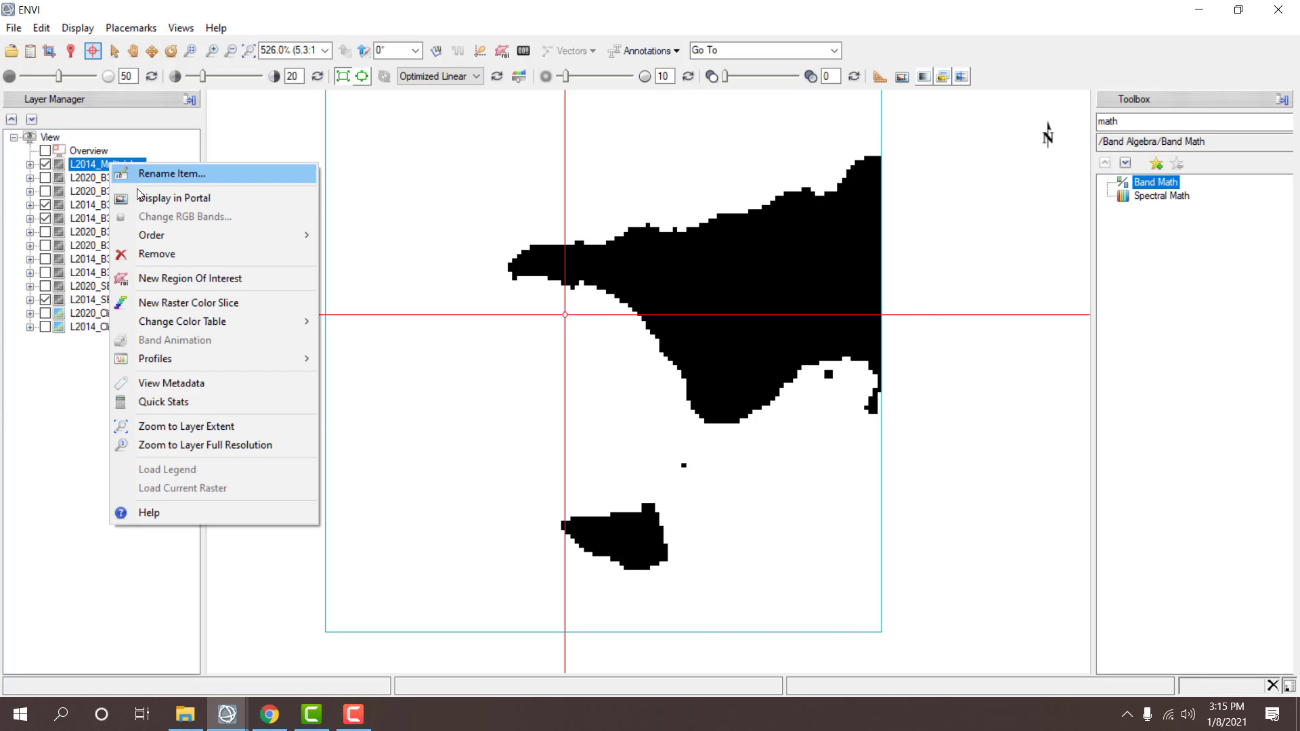
pyautogui.click(210, 426)
# - Switch L2014_MultiplyImg off and on repeatedly to compare it with the L2014_B3B5Mask layer beneath
pyautogui.click(45, 165)
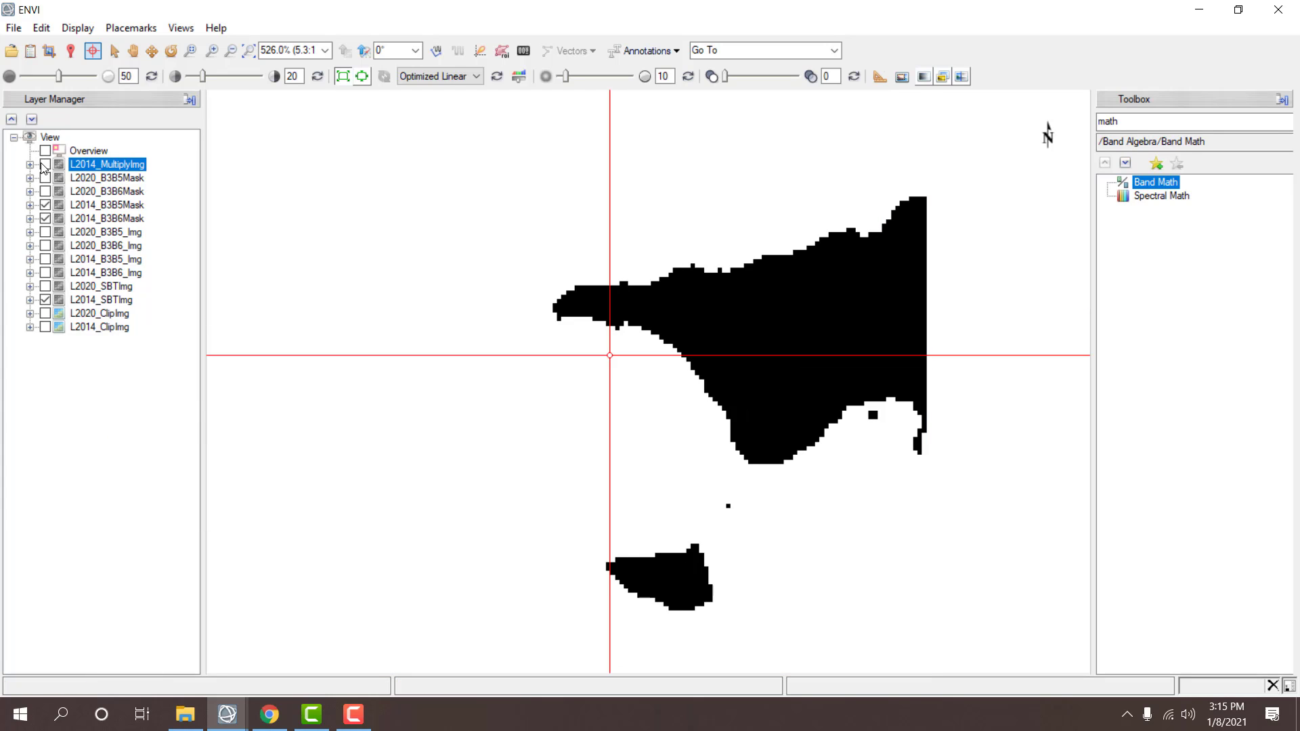
pyautogui.click(45, 164)
pyautogui.click(92, 205)
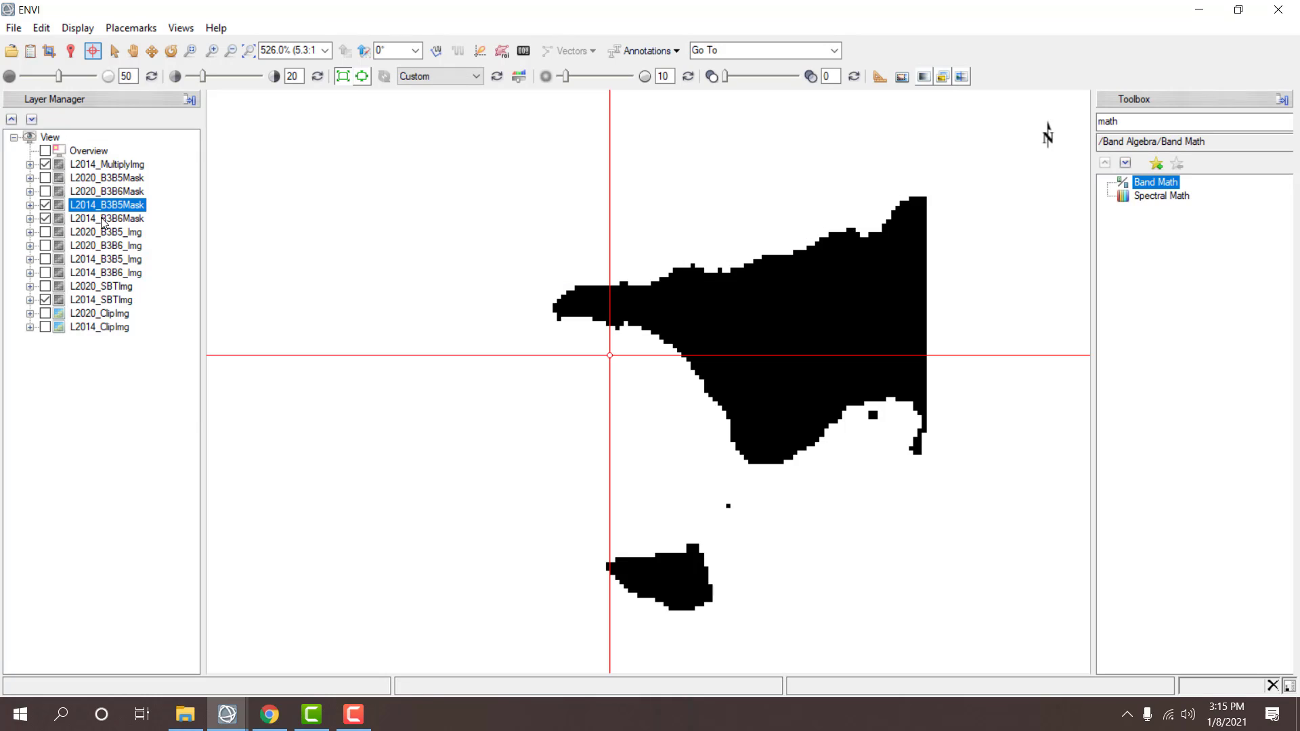
pyautogui.click(44, 166)
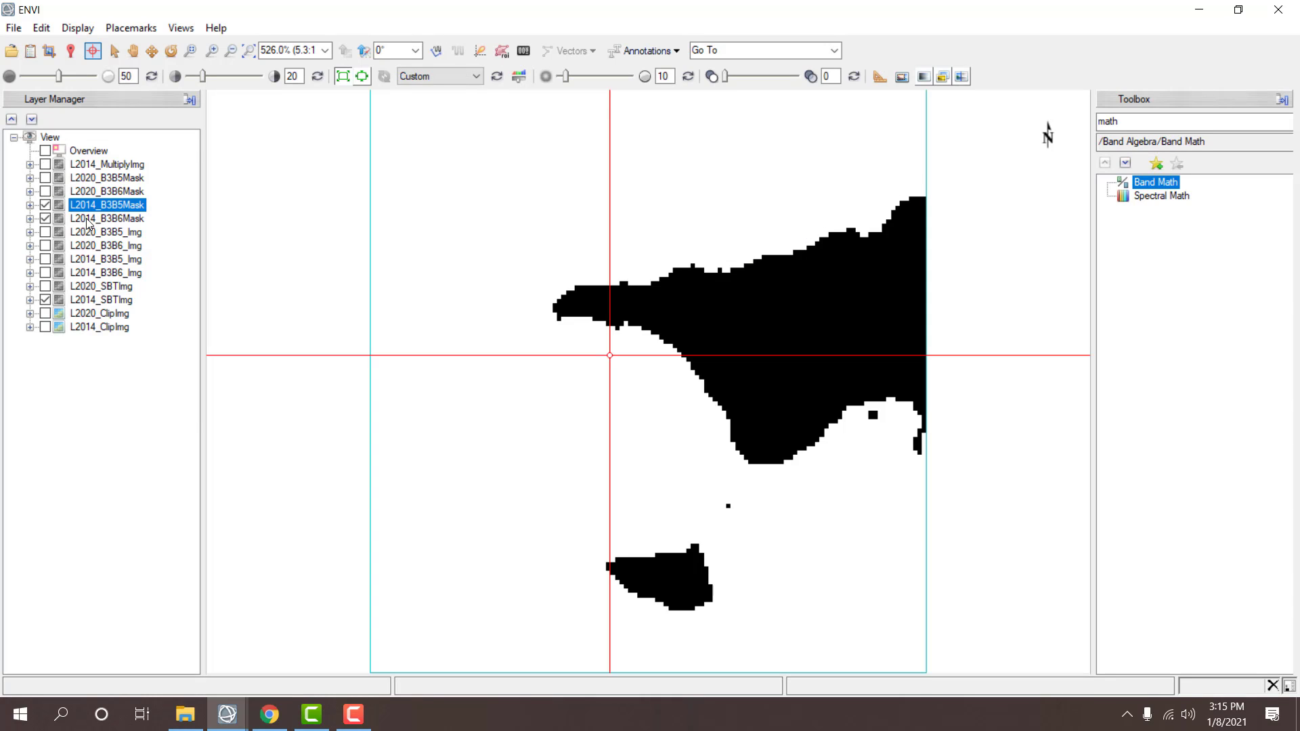
pyautogui.click(45, 165)
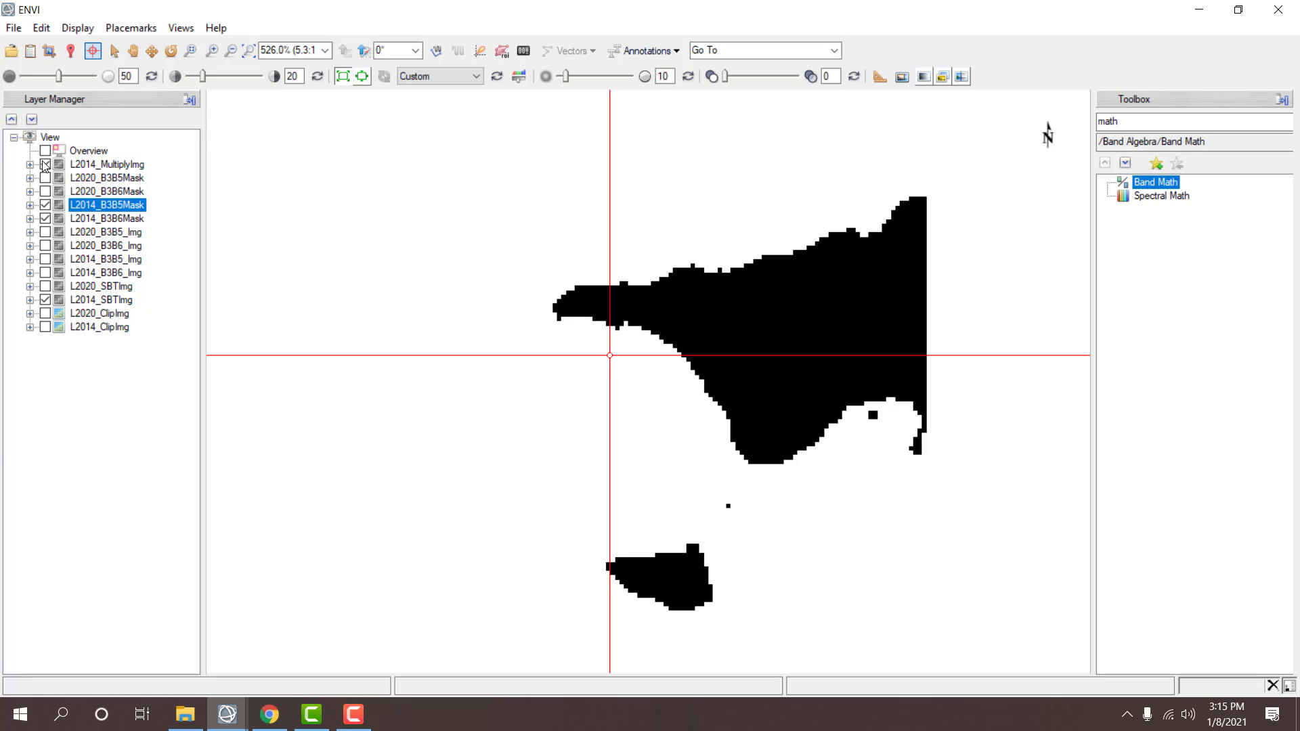
pyautogui.click(45, 166)
pyautogui.click(45, 167)
pyautogui.click(45, 166)
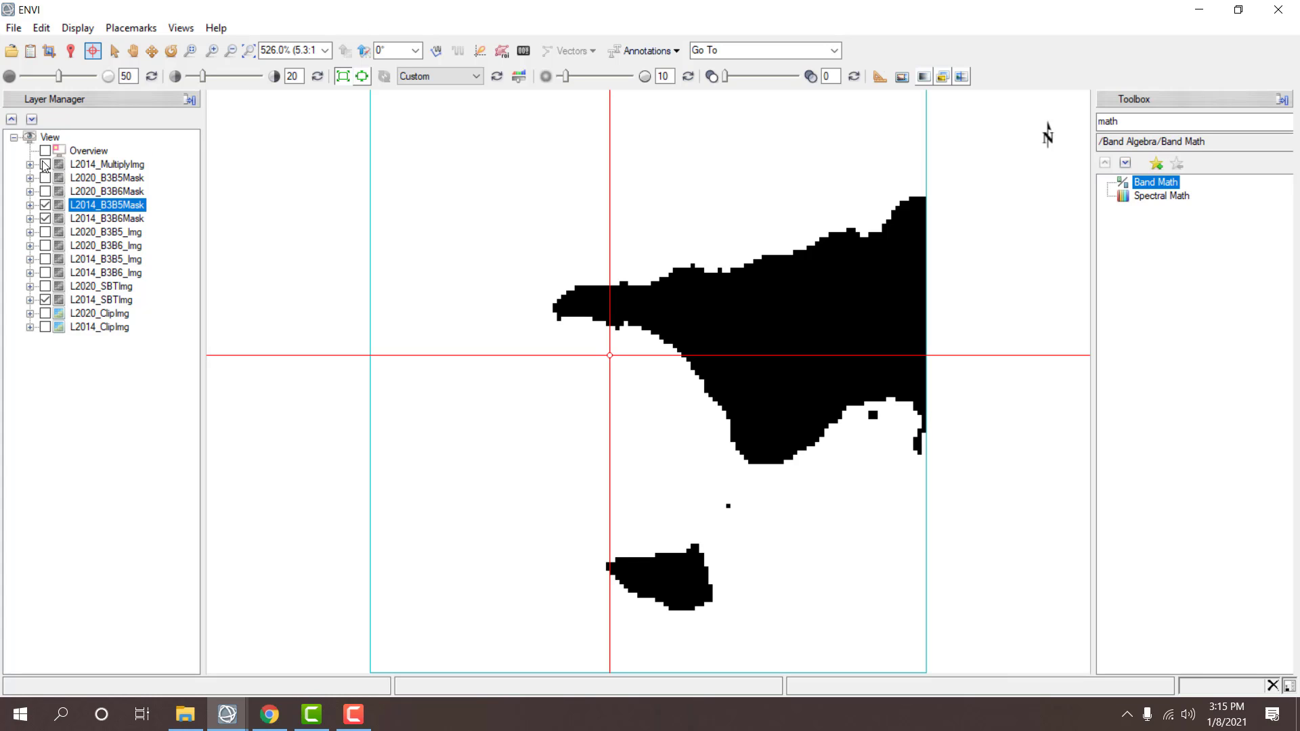
# - Hide L2014_B3B5Mask and L2014_B3B6Mask to compare them with L2014_SBTImg, and show both masks again
pyautogui.click(46, 205)
pyautogui.click(69, 218)
pyautogui.click(45, 219)
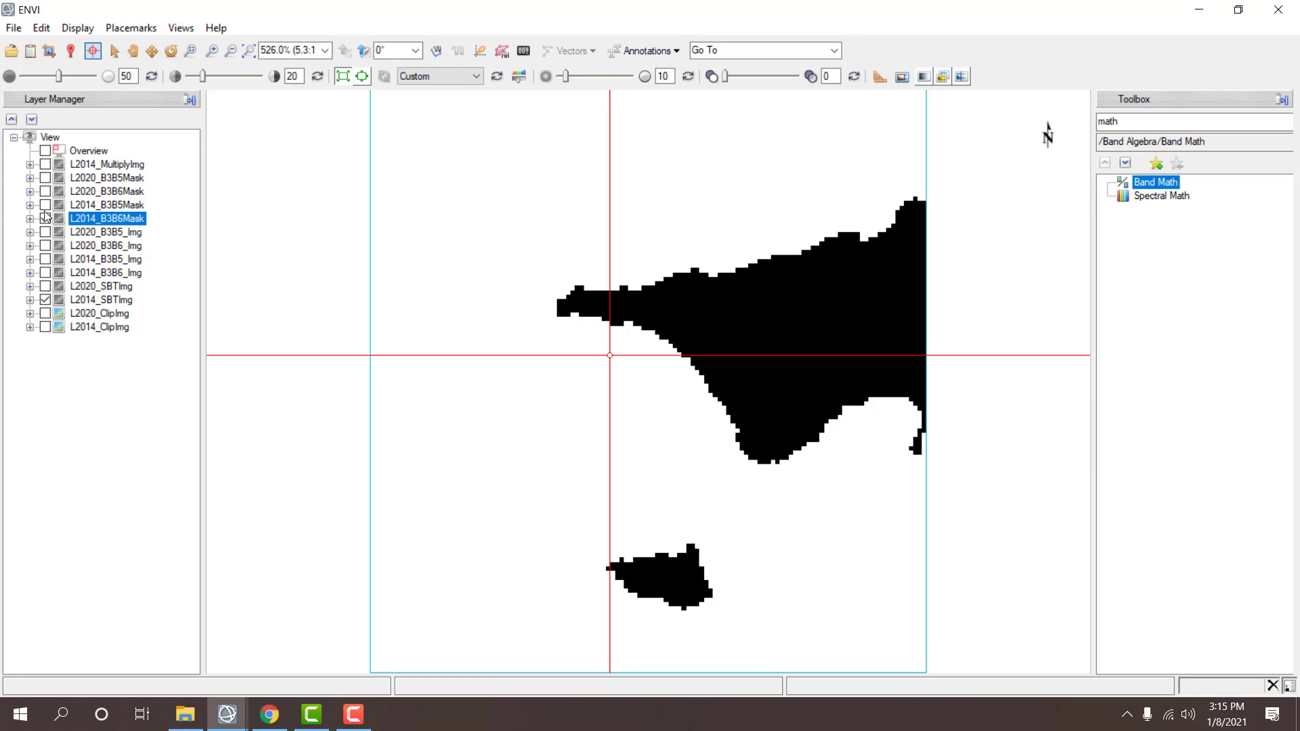
pyautogui.click(45, 218)
pyautogui.click(46, 205)
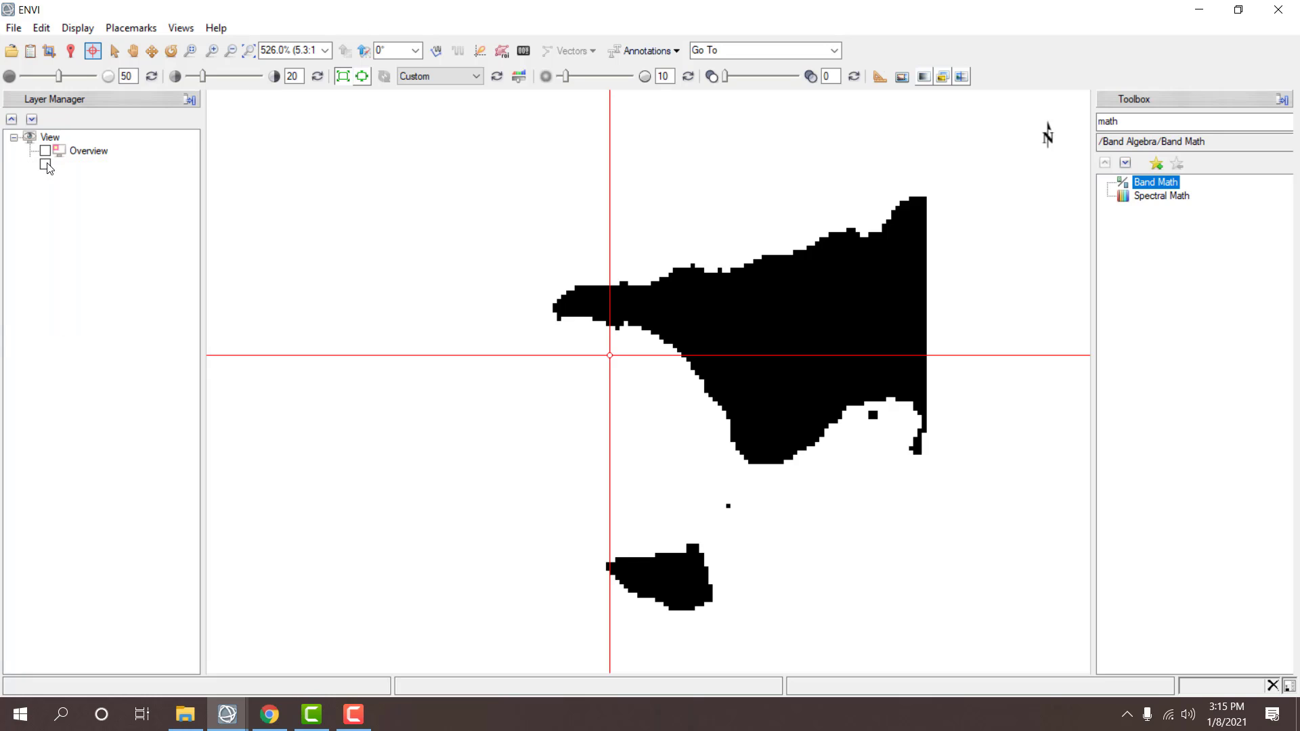
# - Open Band Math with the expression (B1*B2) and assign the mask band of L2020_B3B6Mask to B1 and of L2020_B3B5Mask to B2
pyautogui.doubleClick(1156, 183)
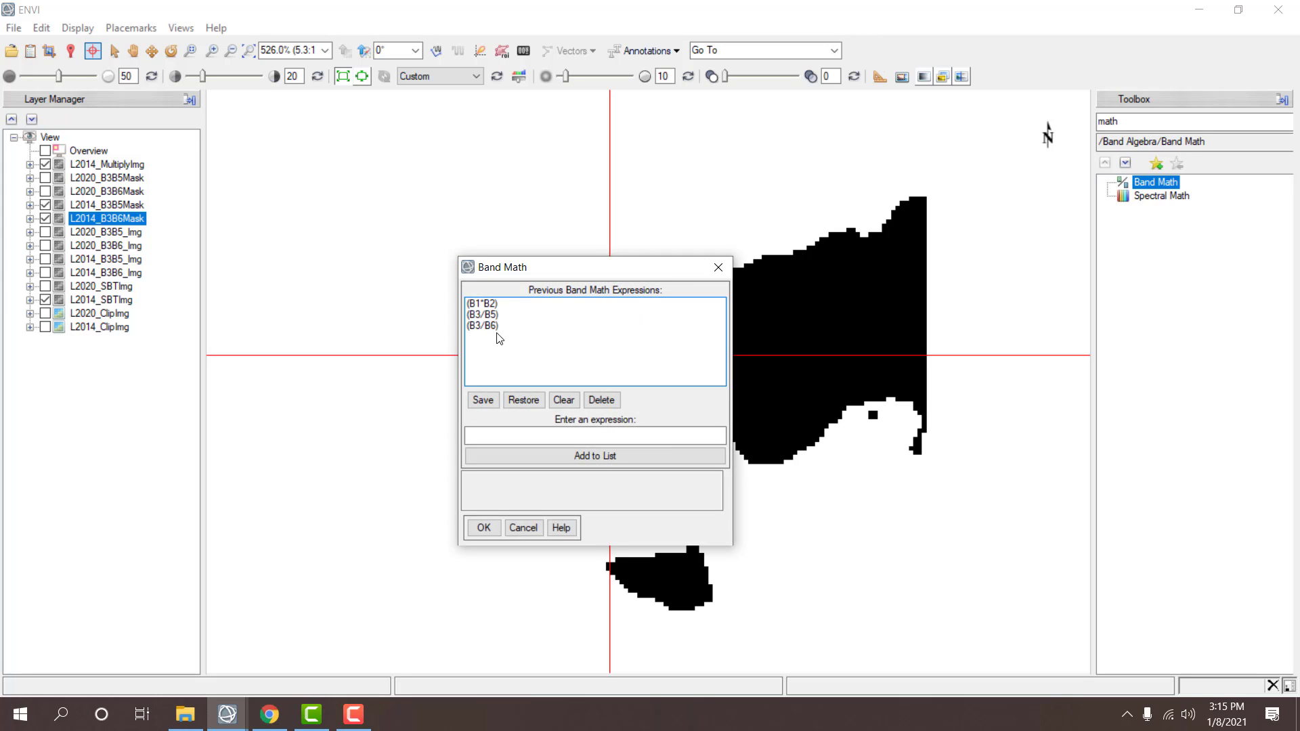
pyautogui.click(482, 303)
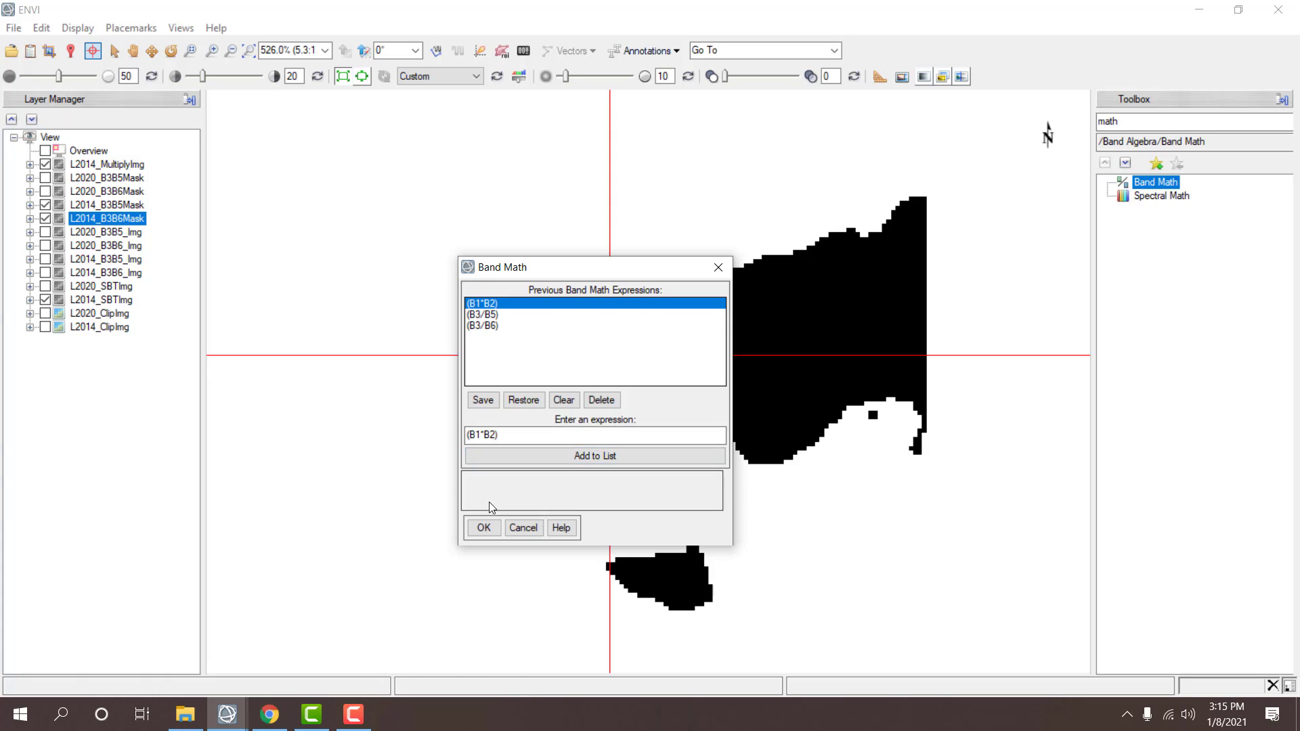
pyautogui.click(483, 527)
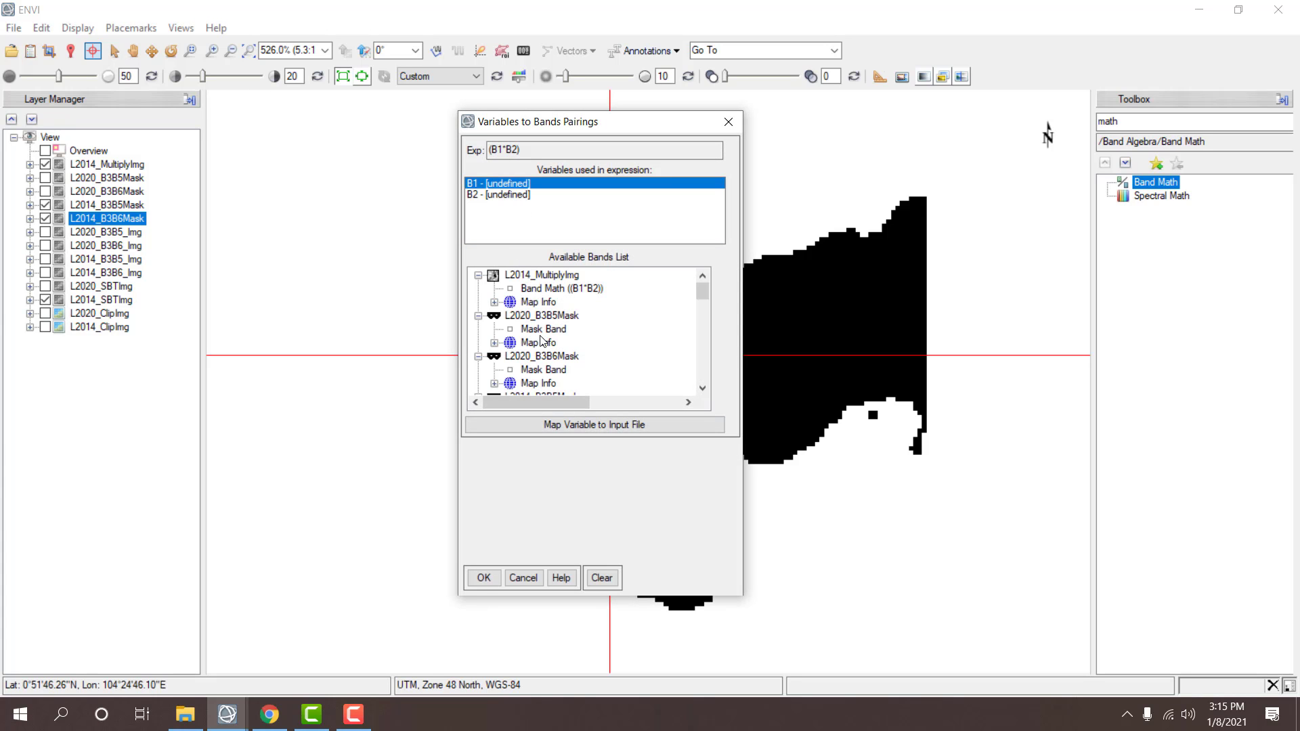
pyautogui.click(556, 371)
pyautogui.click(518, 195)
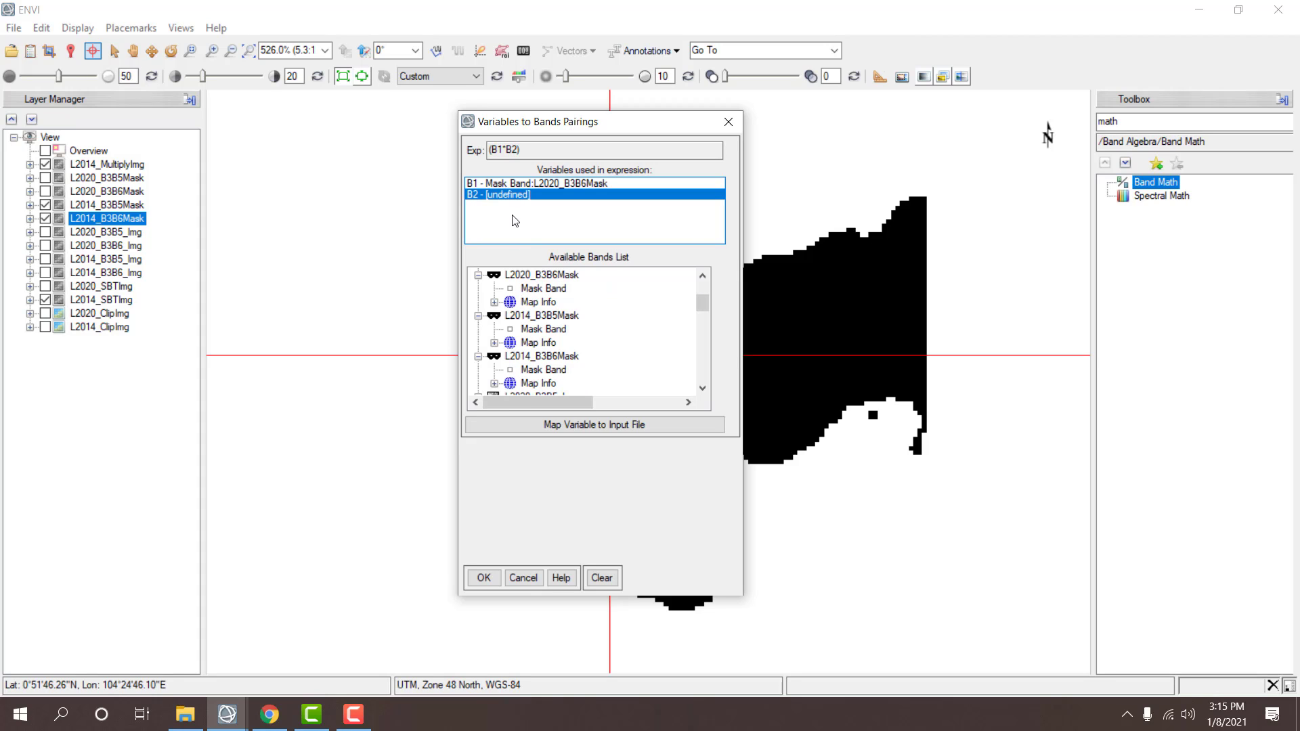
pyautogui.scroll(2, 556, 323)
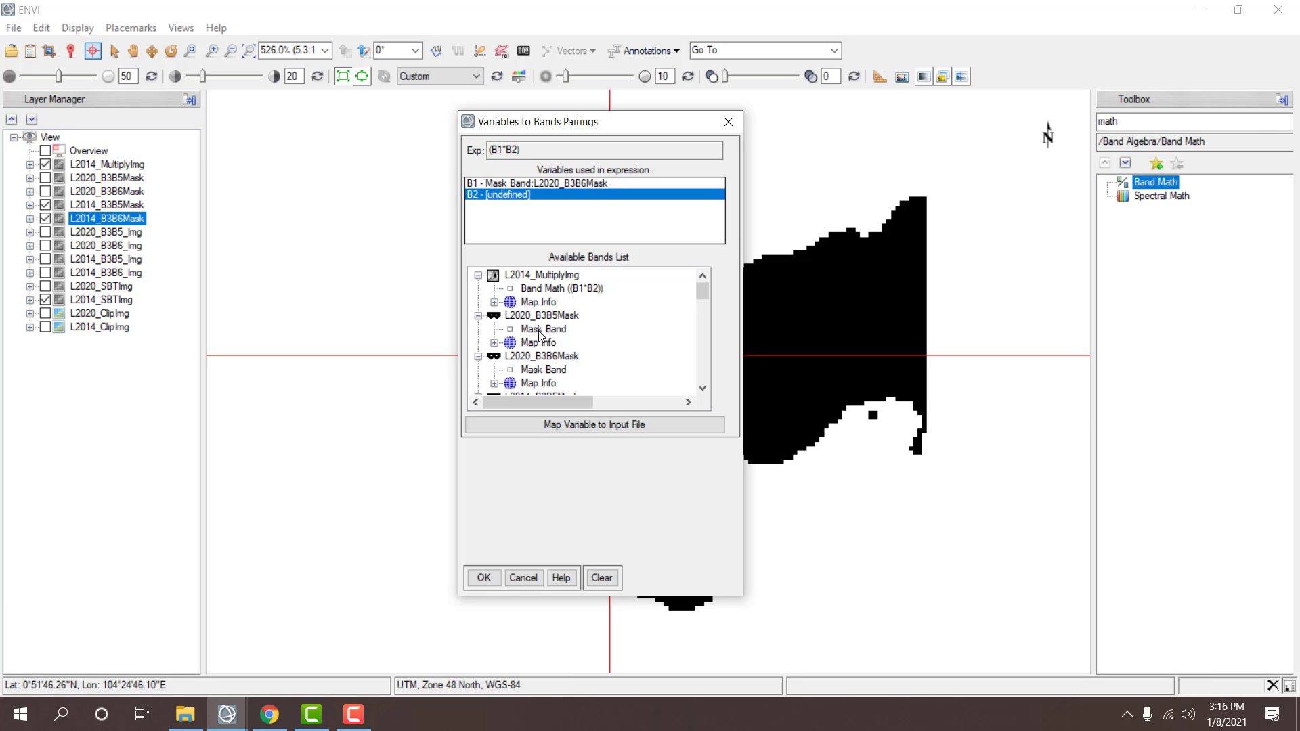
pyautogui.click(539, 330)
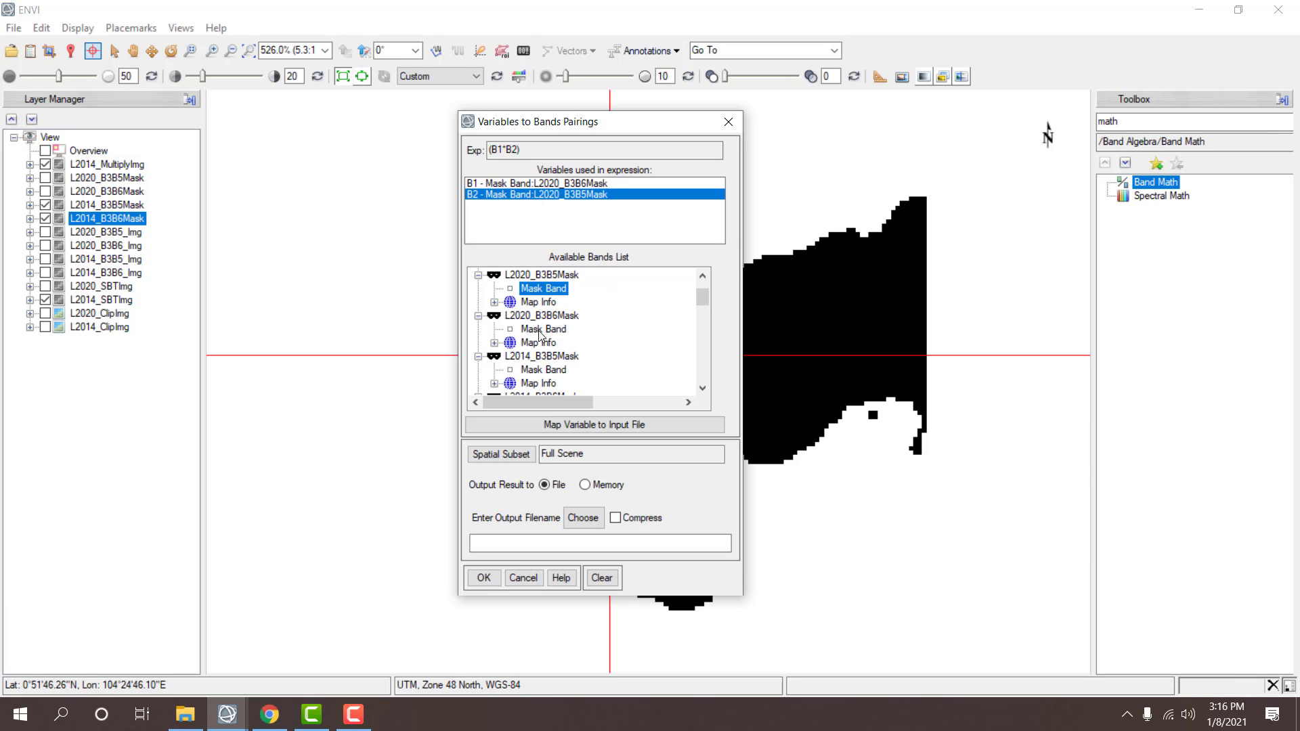
# - Set the band math output file to L2020_MultiplyImg in the Pre-Processing folder, reusing the L2014_MultiplyImg name
pyautogui.click(584, 519)
pyautogui.scroll(-5, 756, 351)
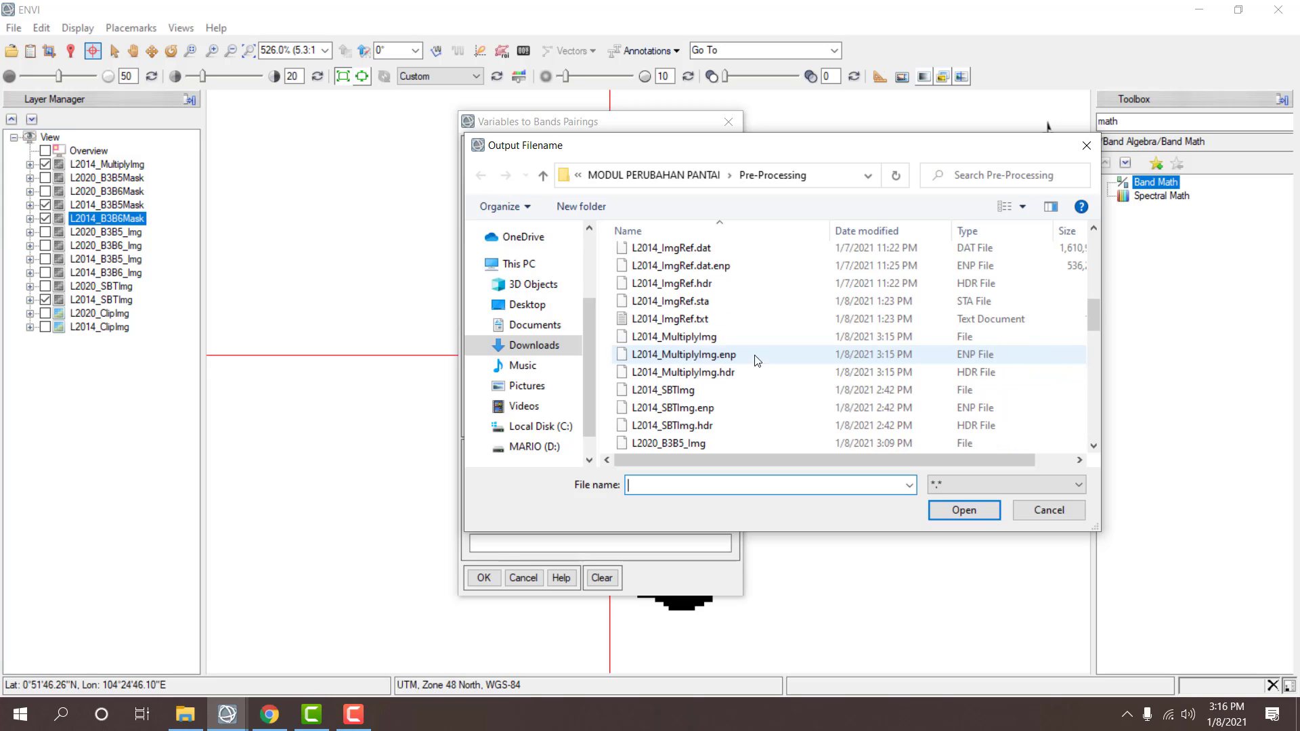
pyautogui.click(677, 337)
pyautogui.click(643, 487)
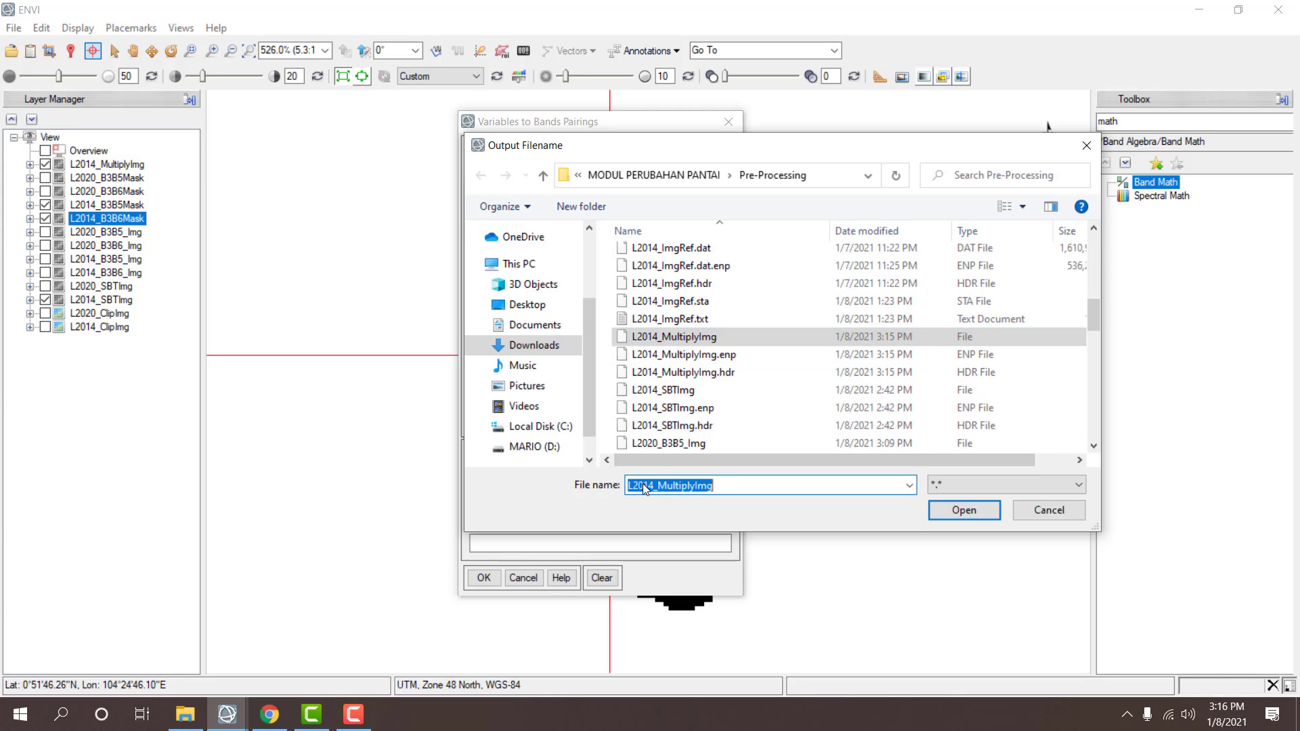
pyautogui.click(644, 485)
pyautogui.write('20')
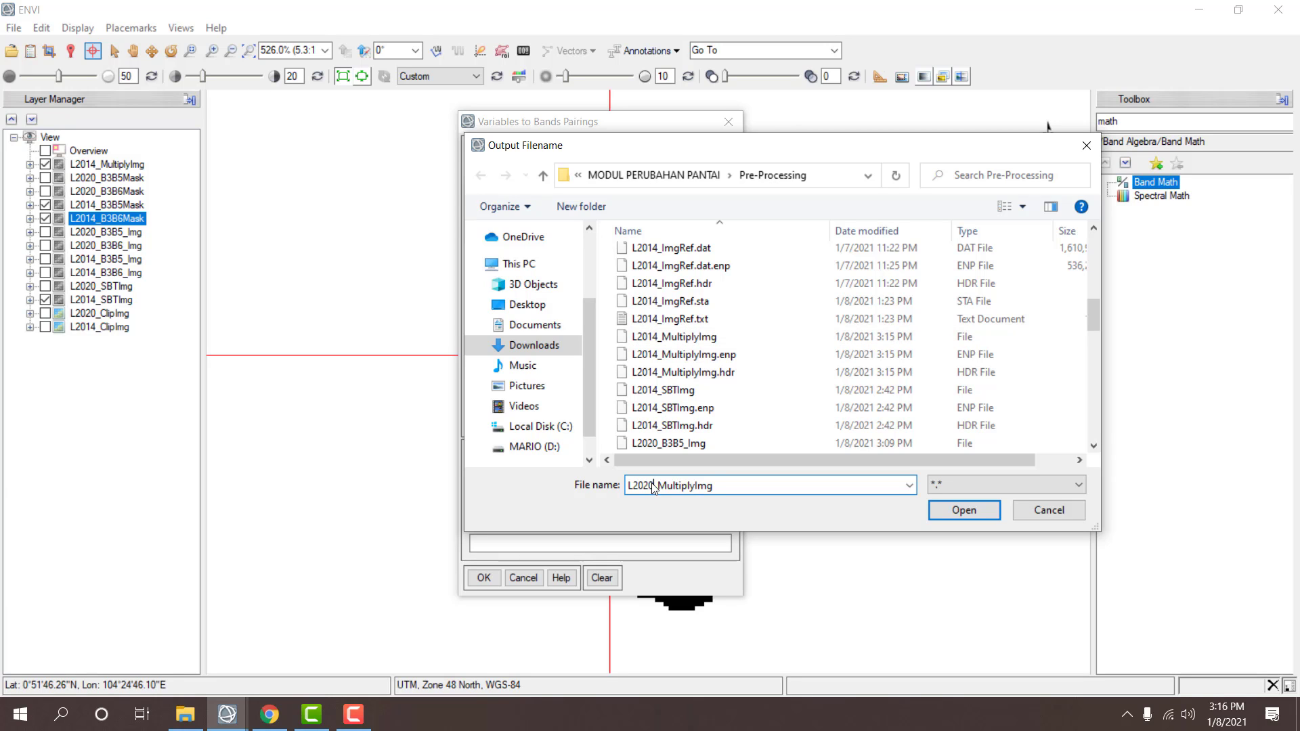
pyautogui.click(964, 509)
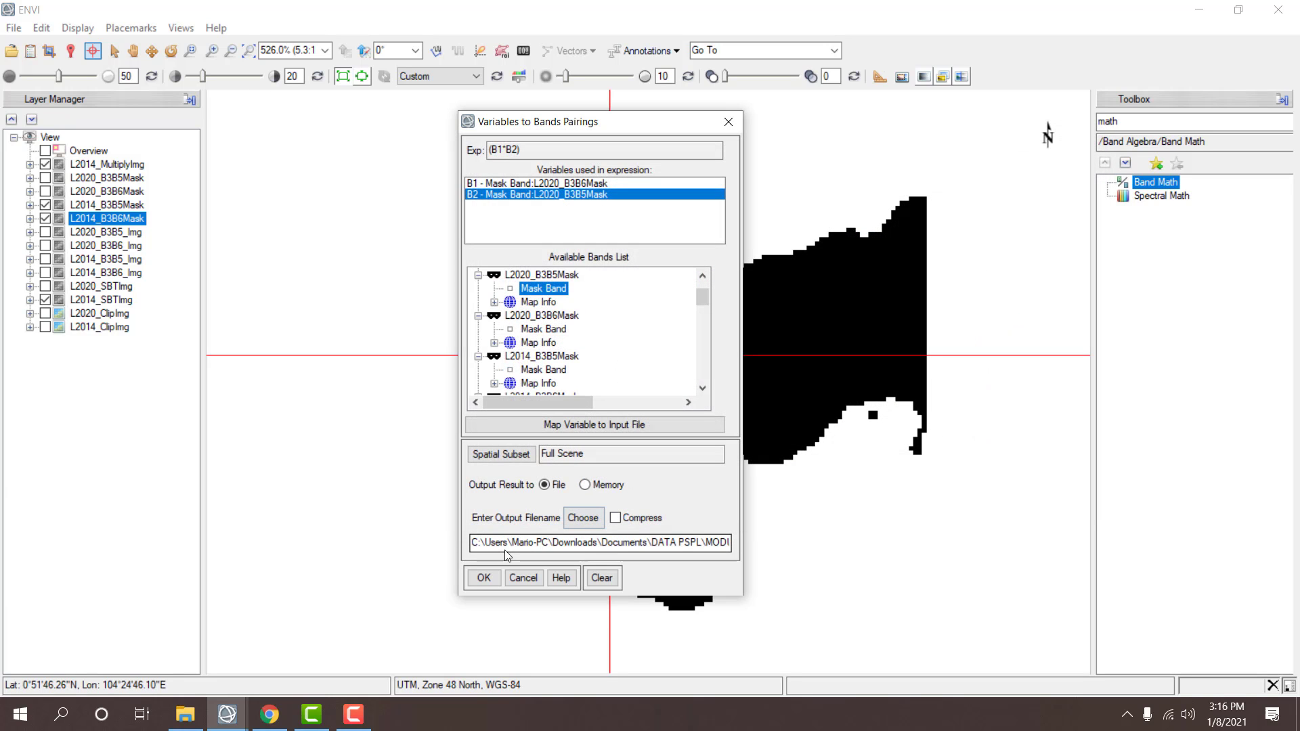
# - Run the band math and apply an Optimized Linear stretch to the L2020_MultiplyImg layer
pyautogui.click(483, 578)
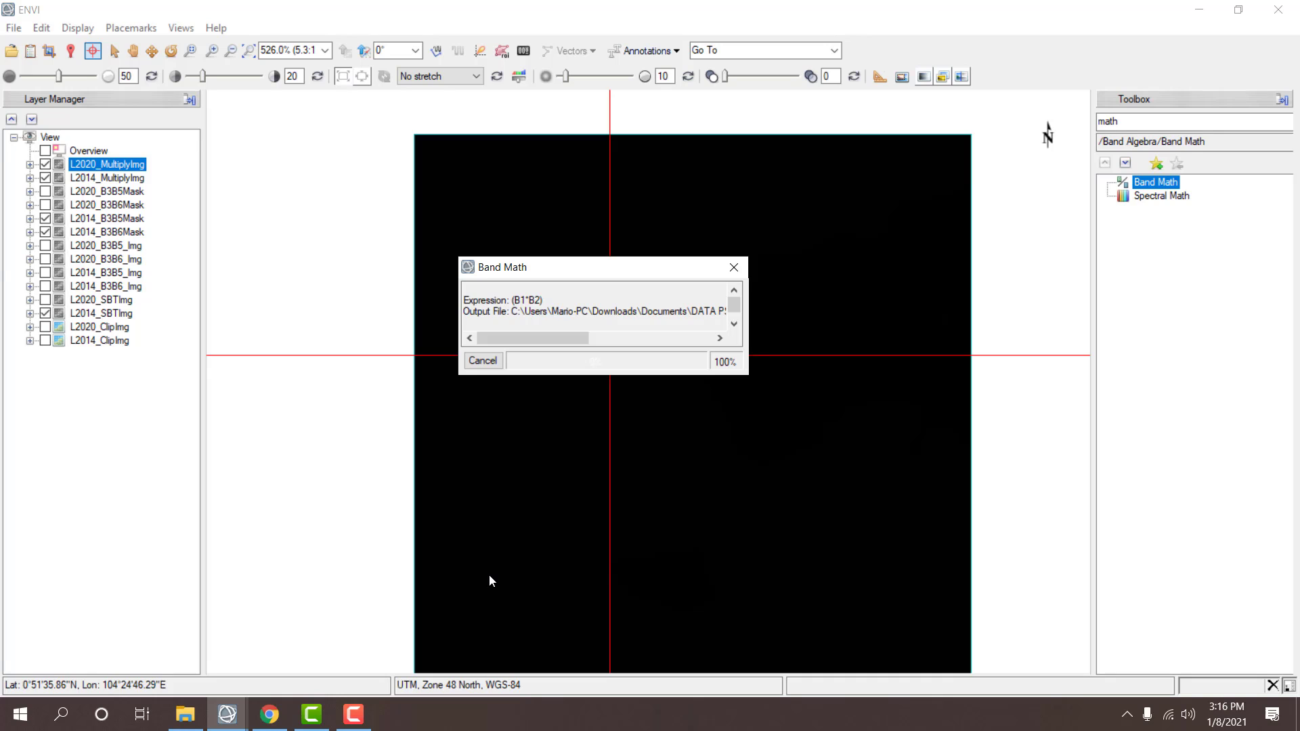
pyautogui.click(453, 78)
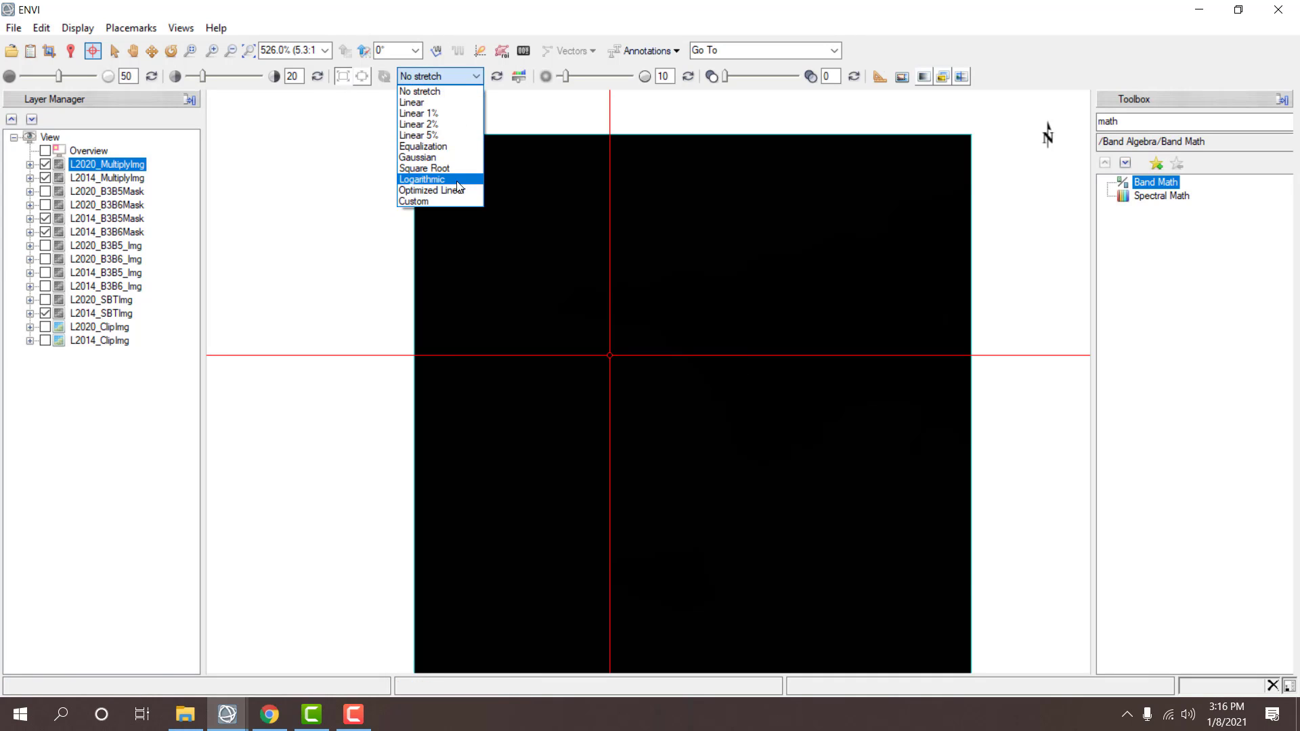
pyautogui.click(457, 190)
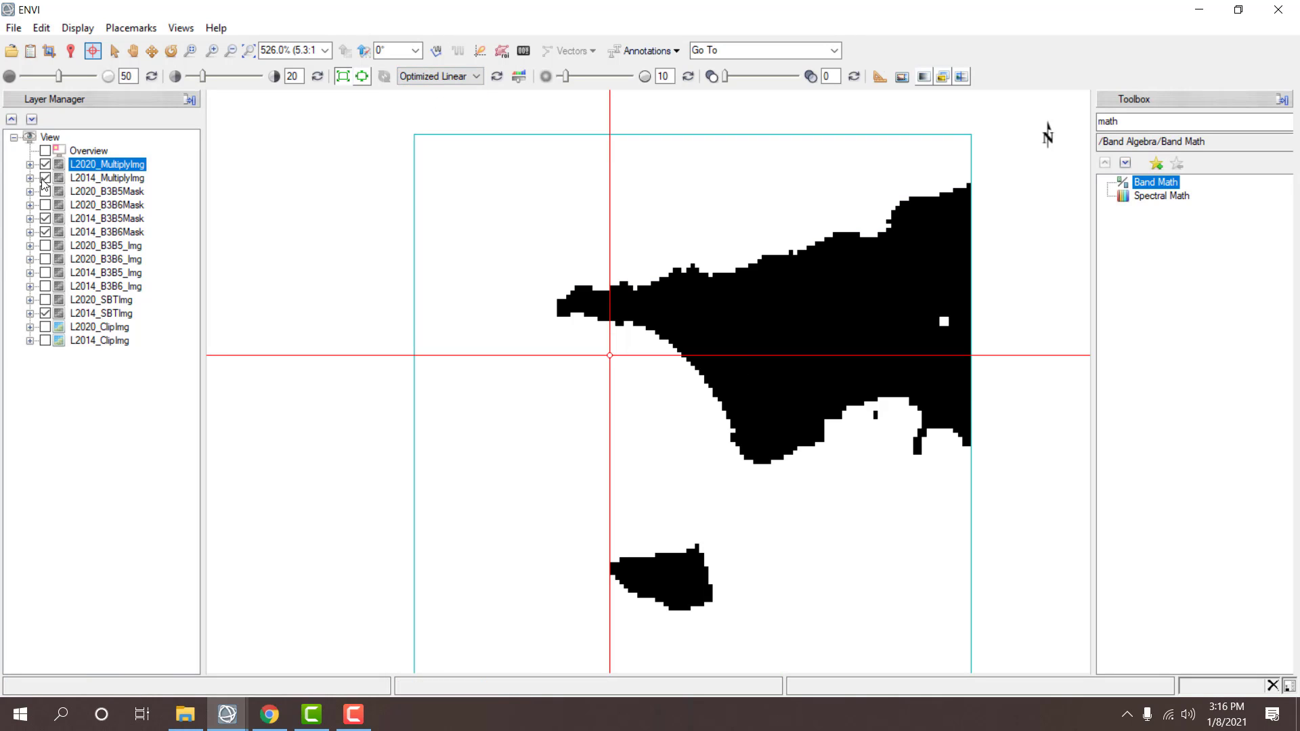
# - Hide the visible L2014 layers, show L2020_B3B5_Img and L2020_B3B6_Img, and zoom to the extent of L2020_MultiplyImg
pyautogui.click(46, 178)
pyautogui.click(45, 218)
pyautogui.click(45, 232)
pyautogui.click(45, 246)
pyautogui.click(45, 258)
pyautogui.click(45, 313)
pyautogui.rightClick(79, 167)
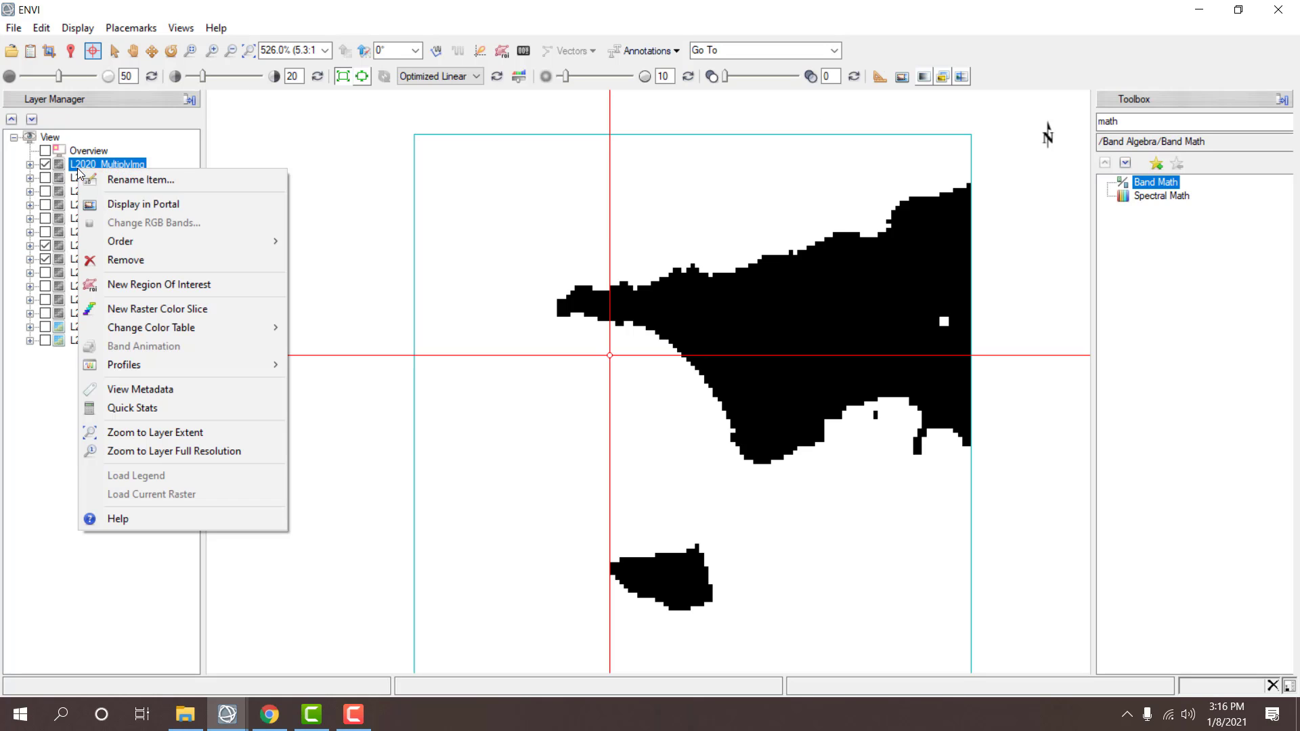
pyautogui.click(155, 432)
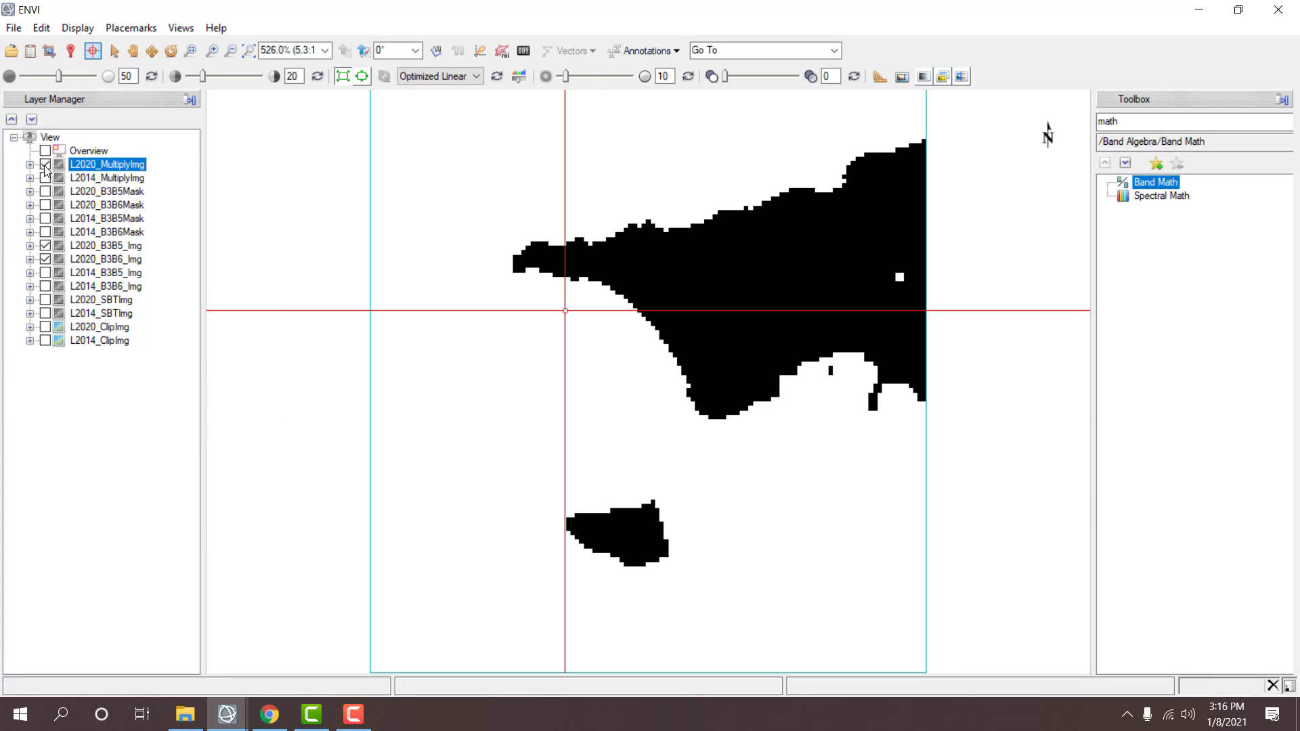
# - Show L2020_B3B5Mask and L2020_B3B6Mask instead of the two L2020 ratio images, and compare them with L2020_MultiplyImg
pyautogui.click(45, 164)
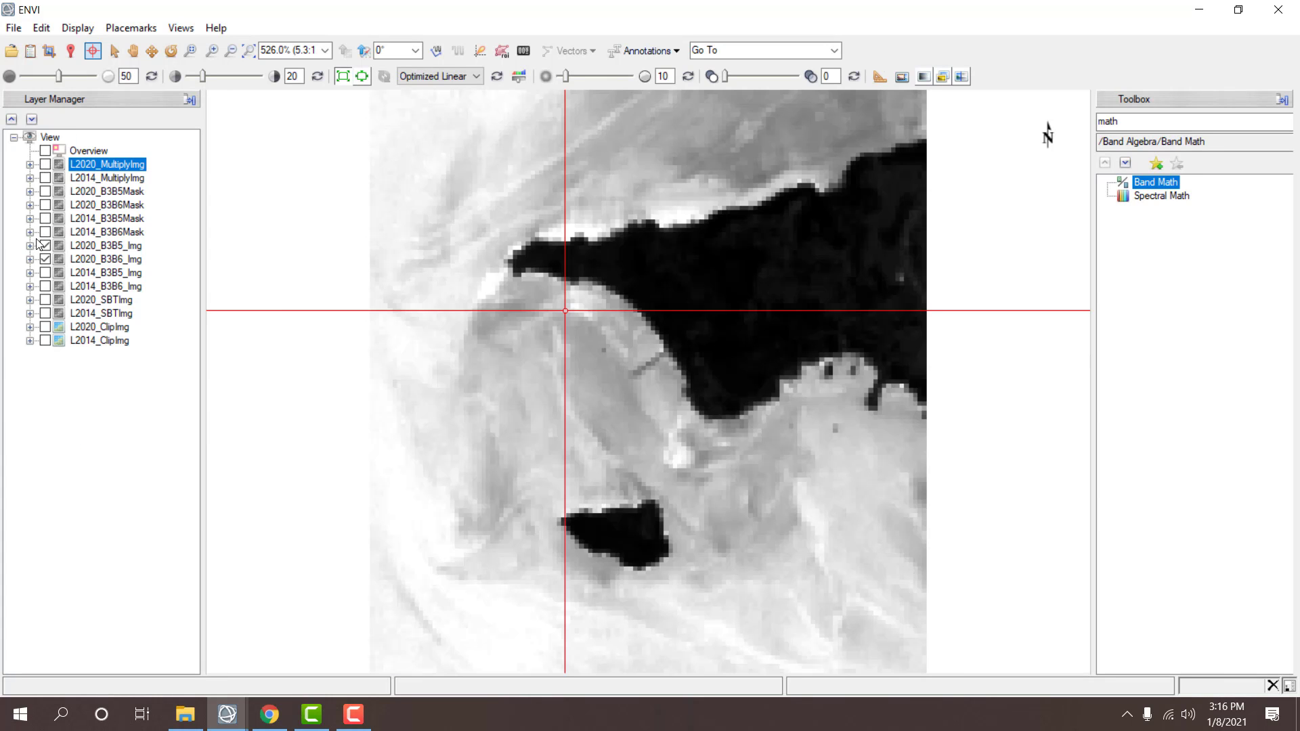
pyautogui.click(45, 246)
pyautogui.click(46, 260)
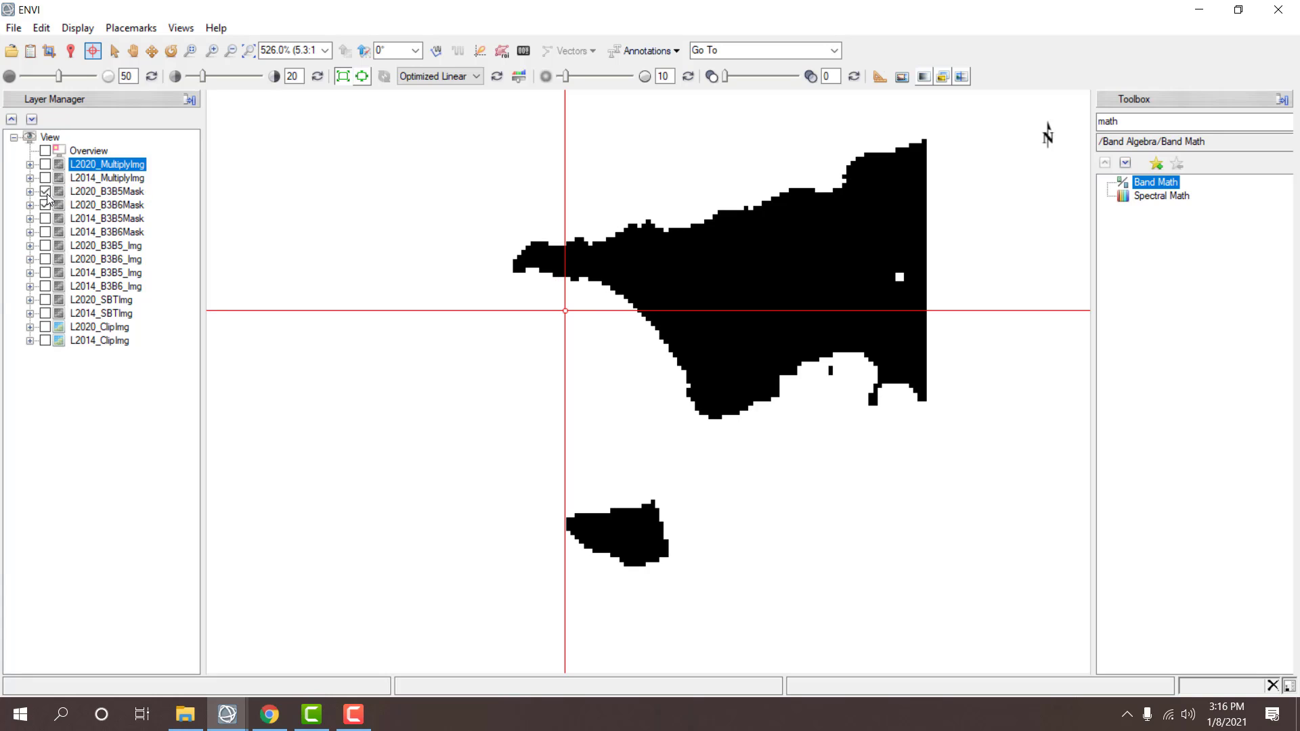
pyautogui.click(45, 165)
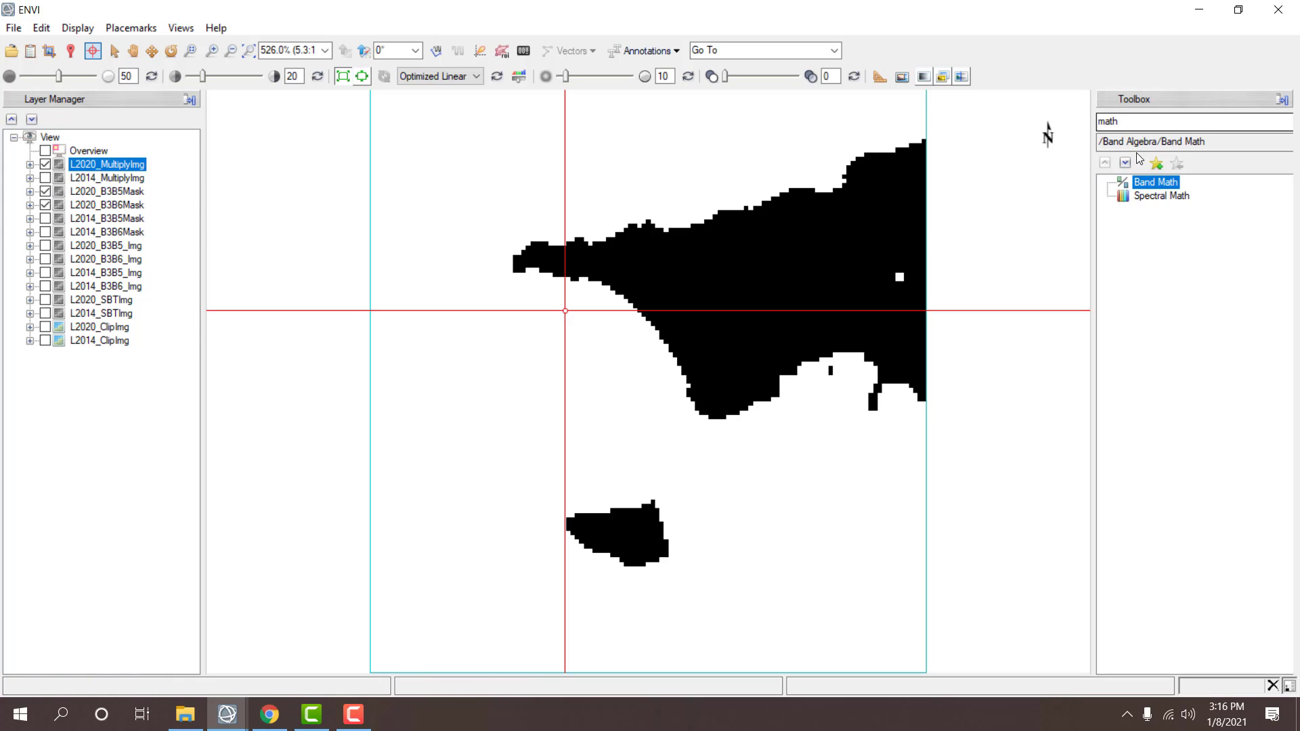
# - Set up band math (B1*B2) with the L2014_SBTImg mask band as B1 and the L2014_MultiplyImg band as B2
pyautogui.doubleClick(1151, 183)
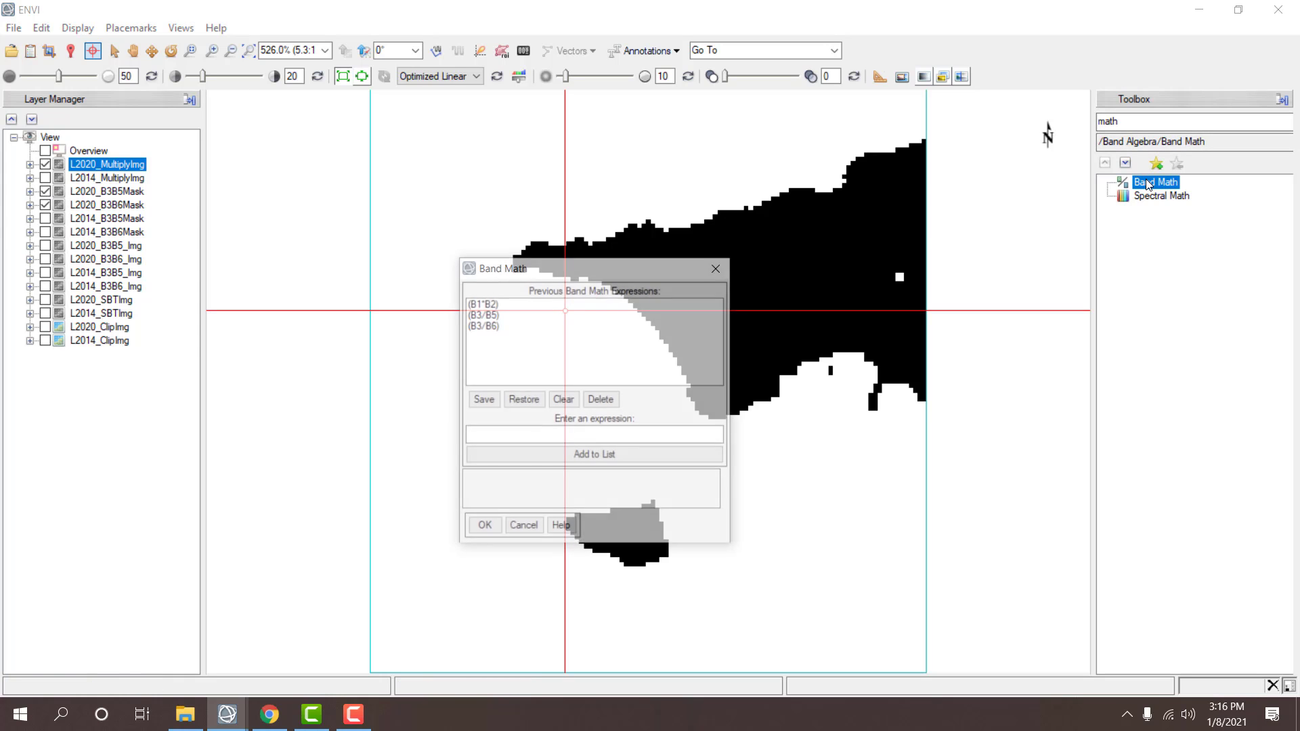
pyautogui.click(494, 306)
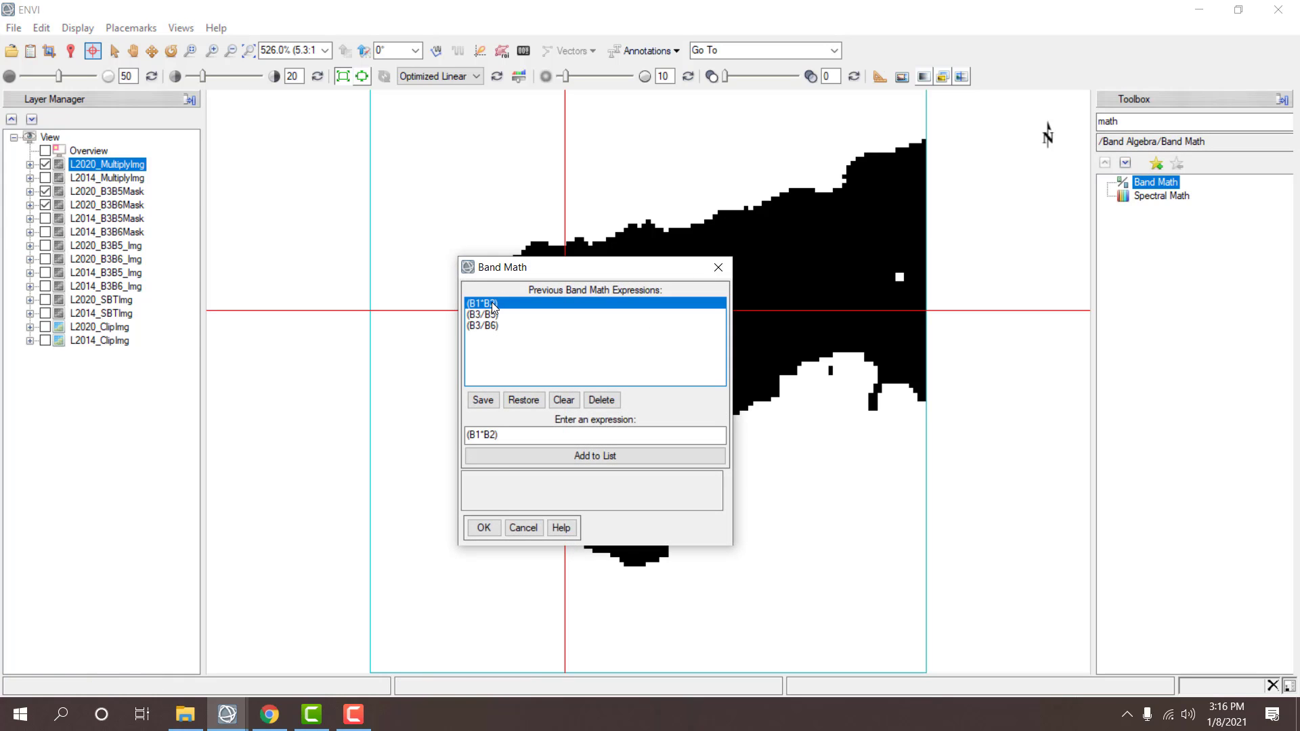
pyautogui.click(484, 527)
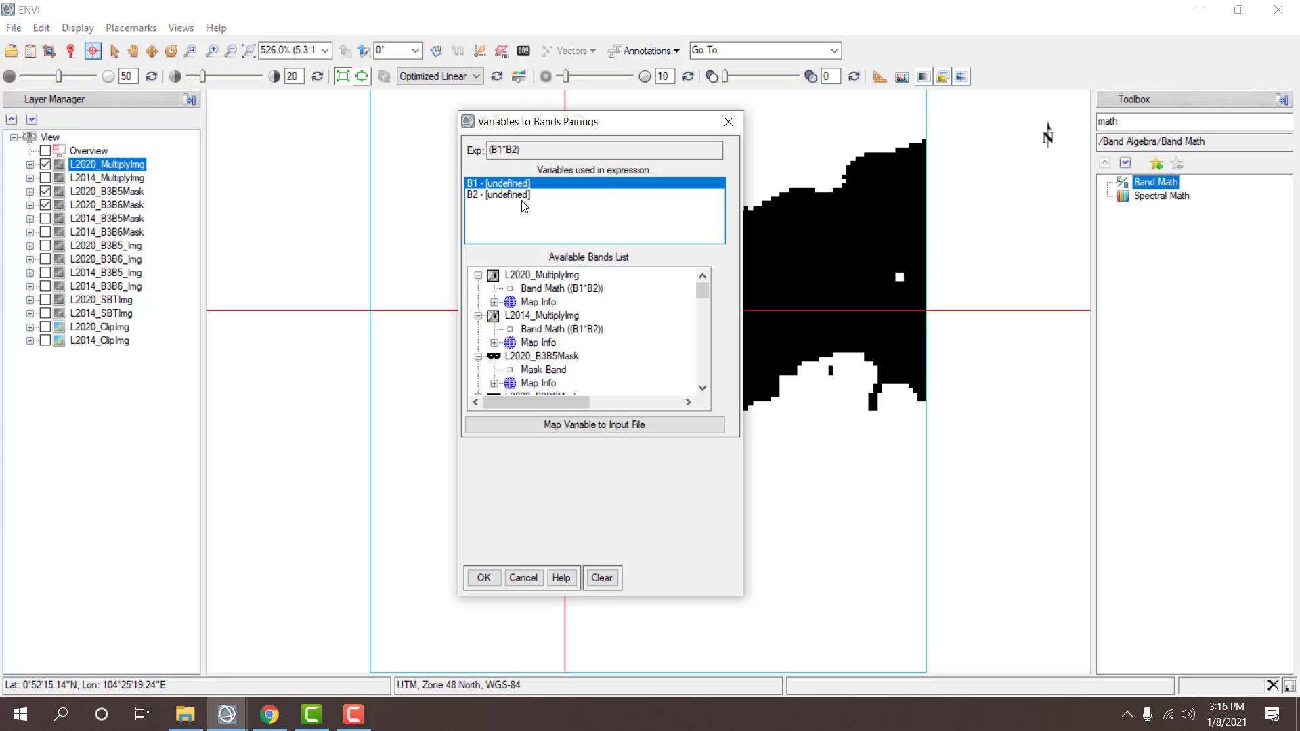
pyautogui.scroll(-4, 583, 357)
pyautogui.scroll(-4, 577, 357)
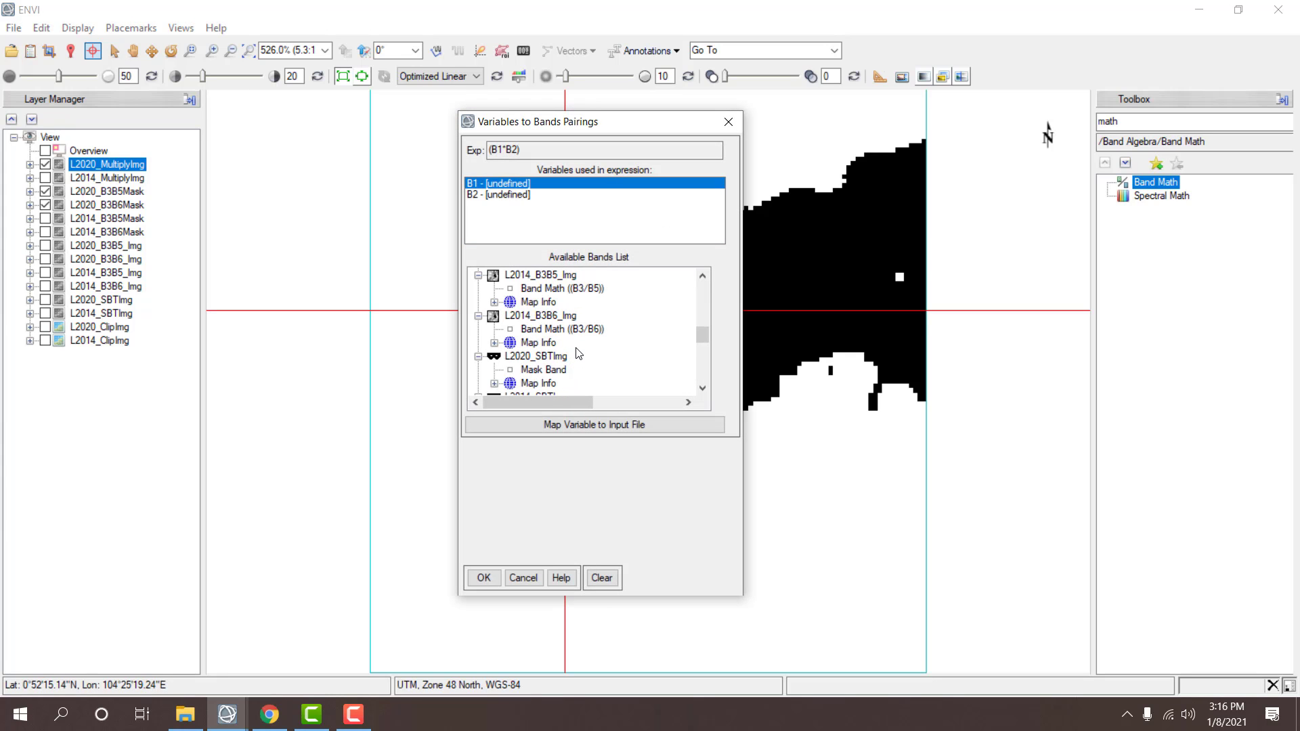
pyautogui.scroll(-1, 581, 346)
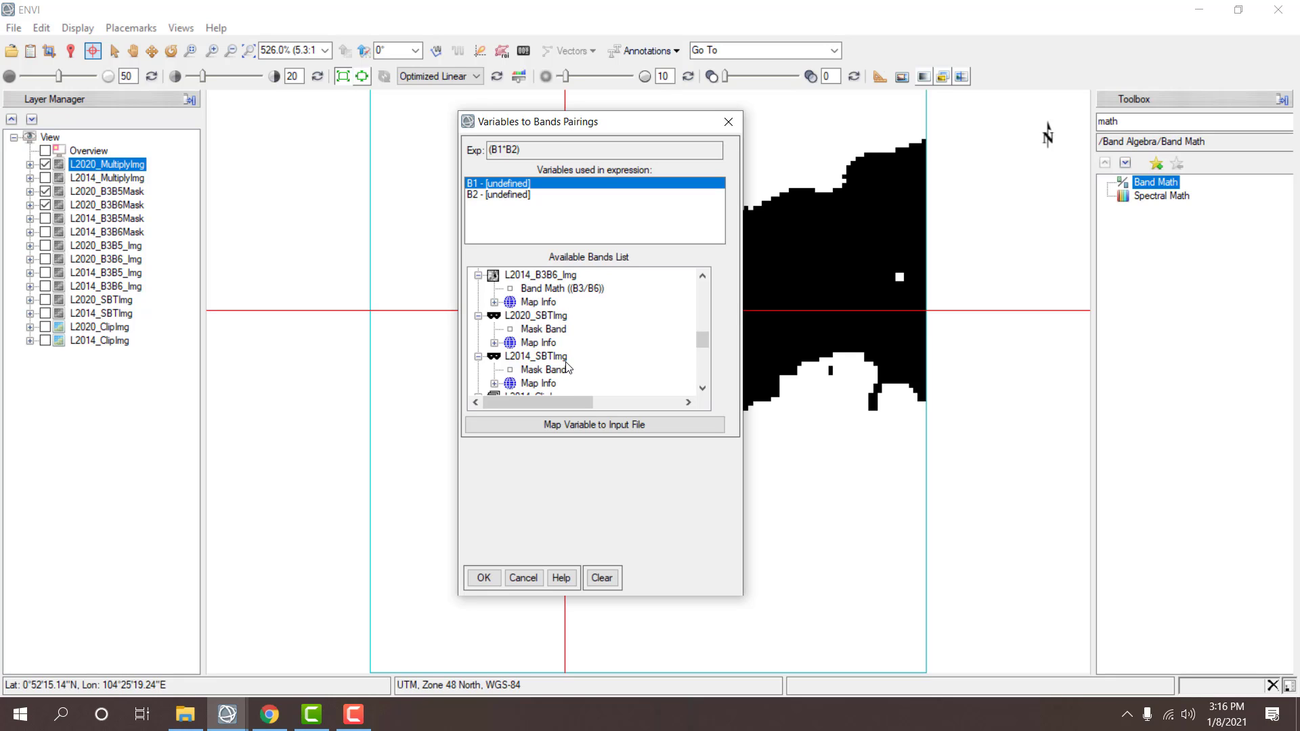
pyautogui.click(558, 371)
pyautogui.scroll(-1, 558, 371)
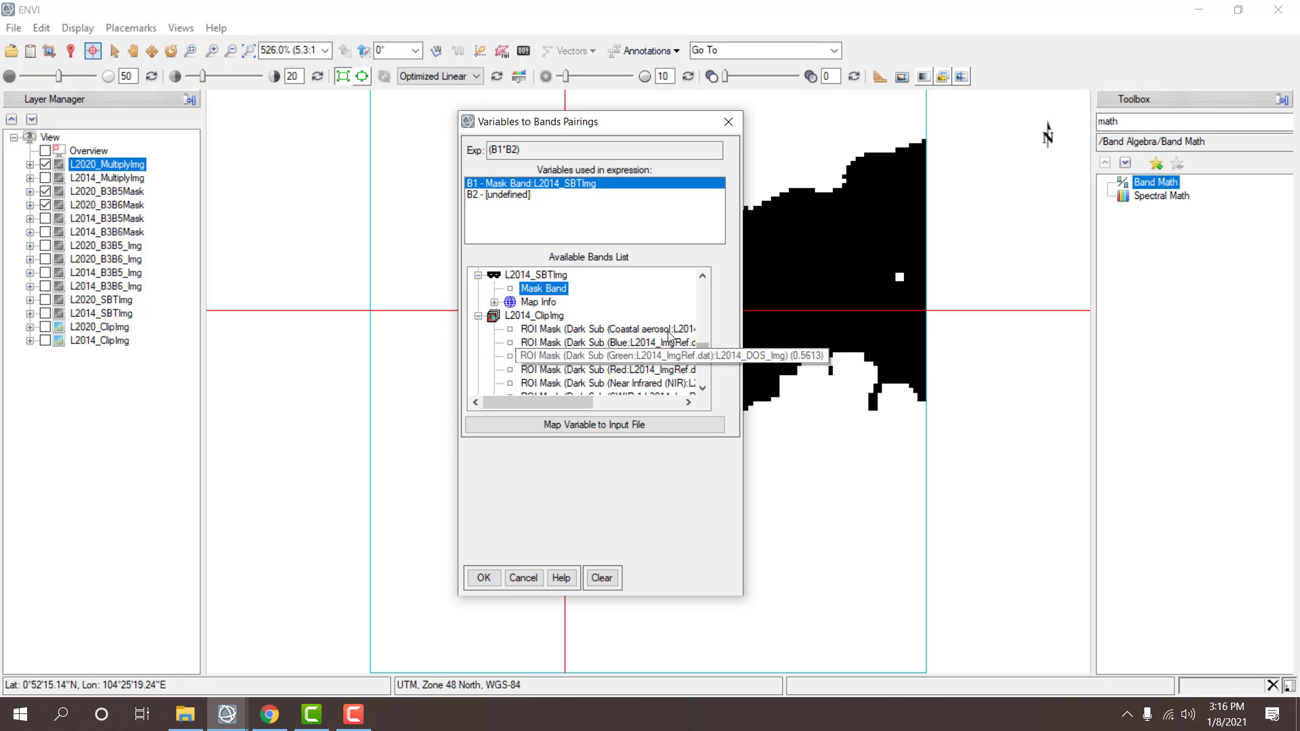
pyautogui.scroll(12, 545, 323)
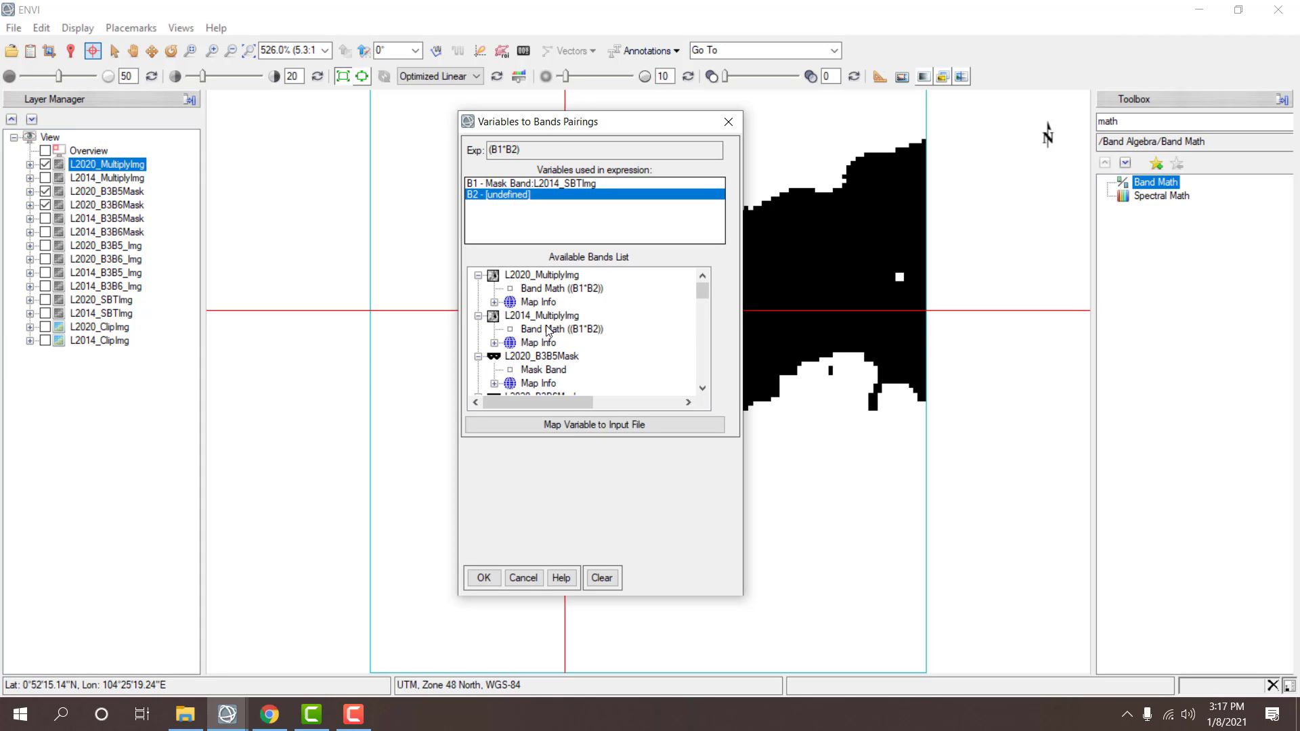
pyautogui.click(548, 330)
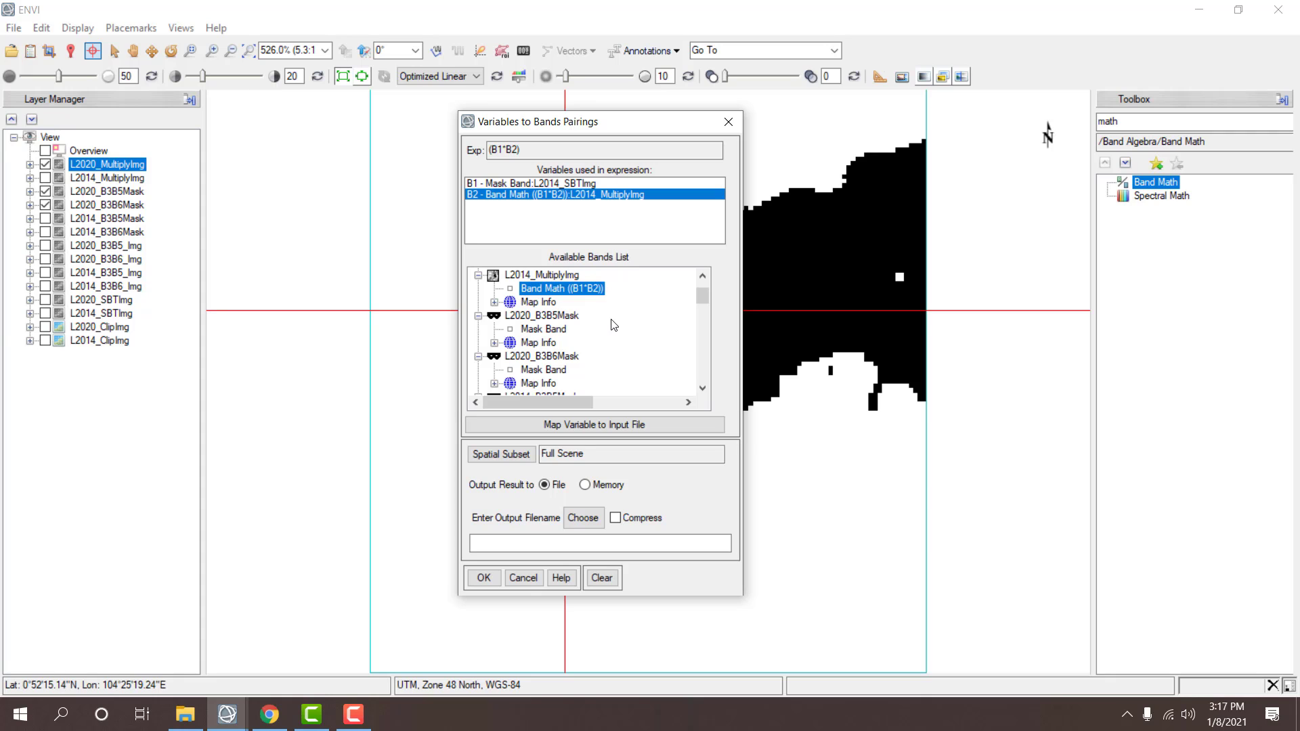
# - Set the output file to L2014_FinalImg in the Pre-Processing folder and run the band math, overwriting the existing file
pyautogui.click(573, 518)
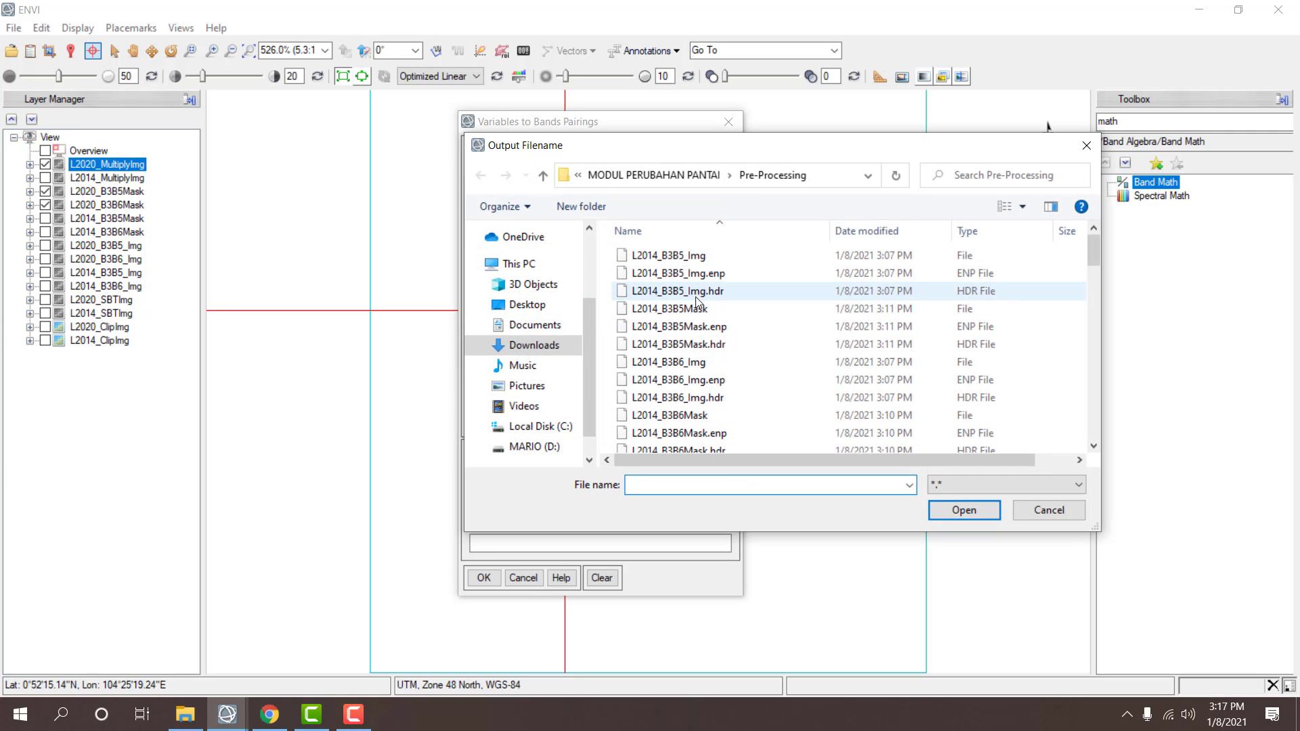
pyautogui.scroll(-2, 718, 357)
pyautogui.scroll(-3, 718, 357)
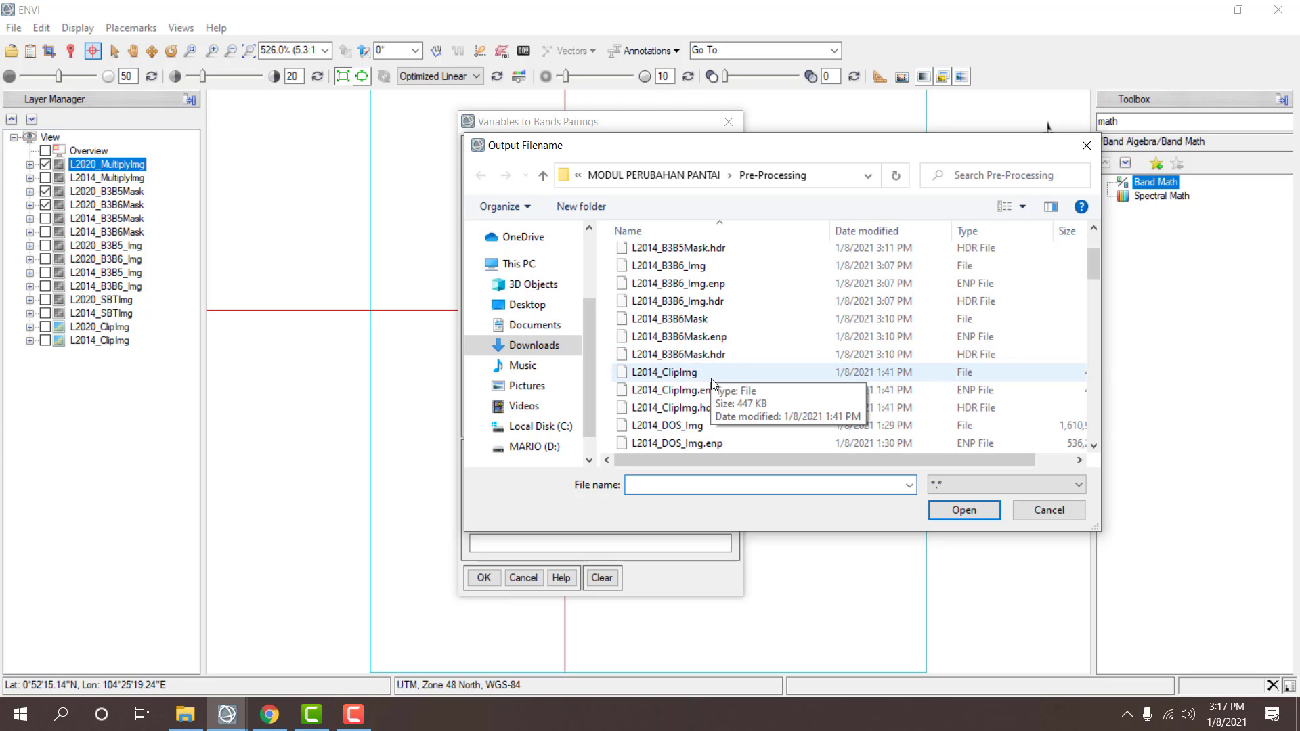
pyautogui.click(695, 359)
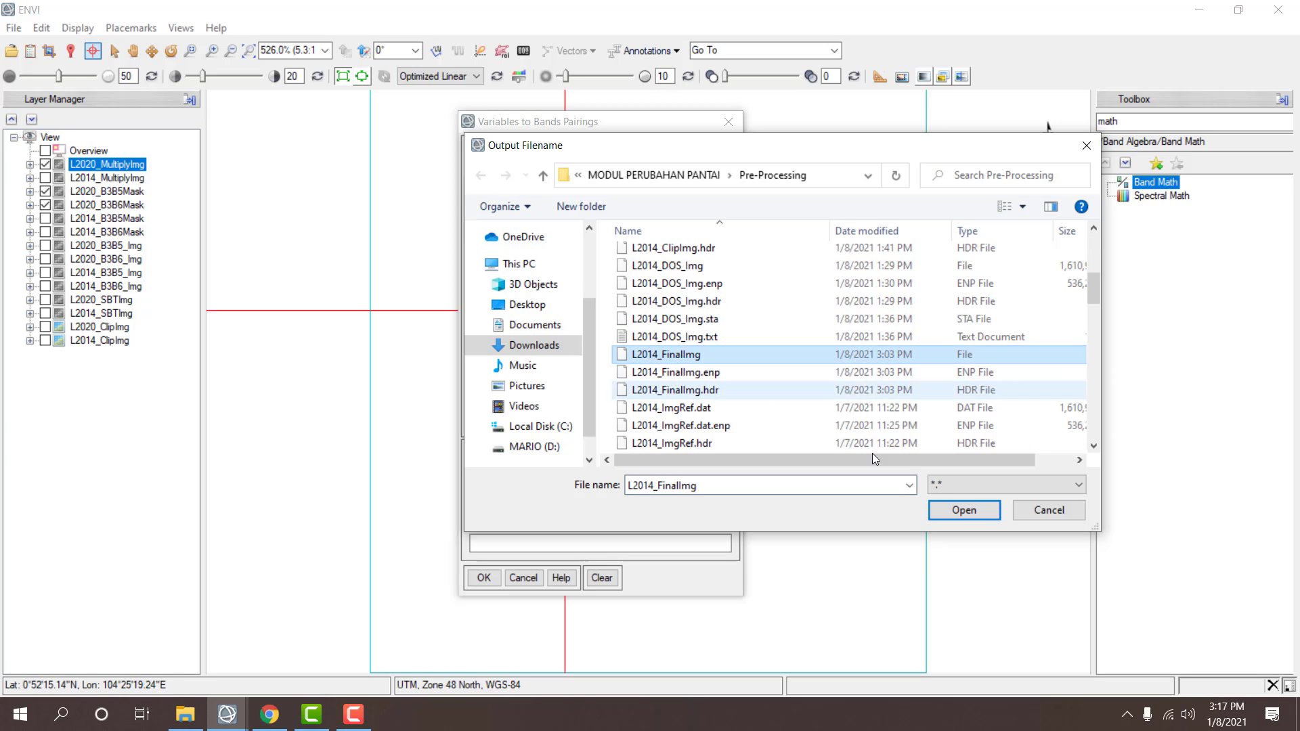
pyautogui.click(969, 512)
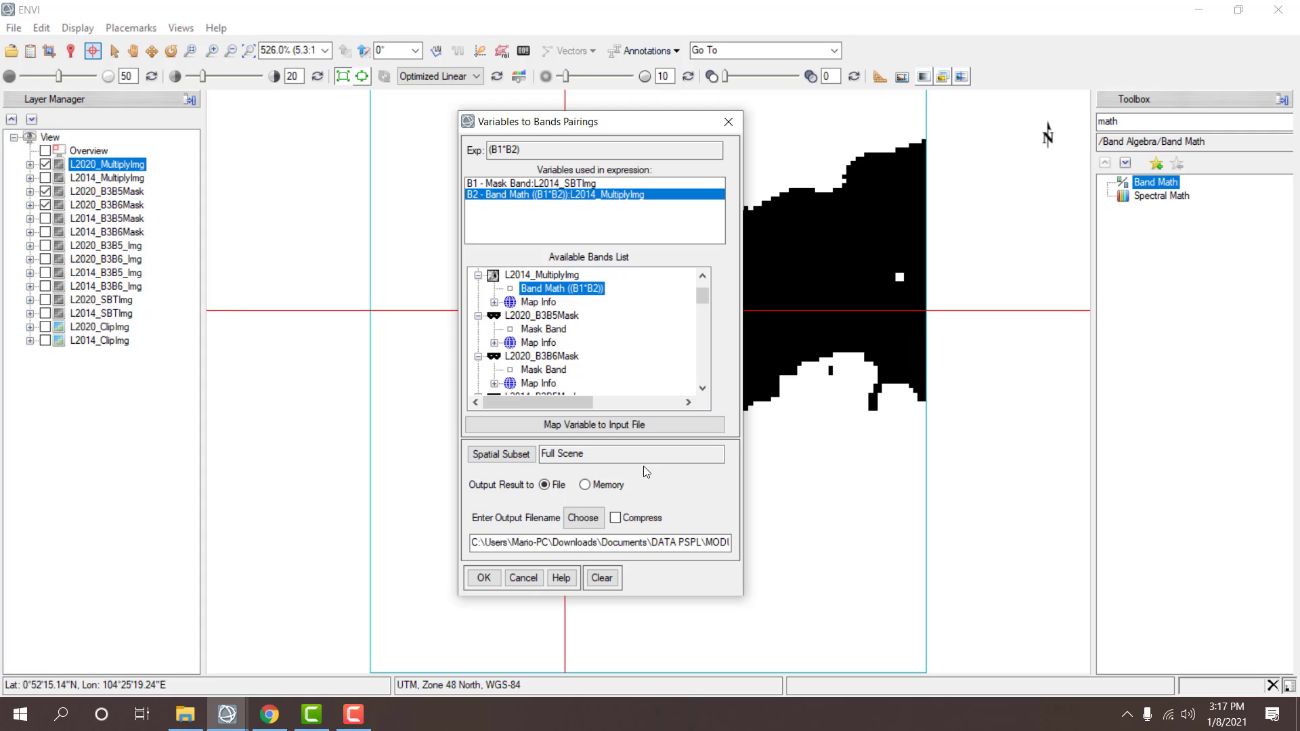
pyautogui.click(559, 183)
pyautogui.click(562, 194)
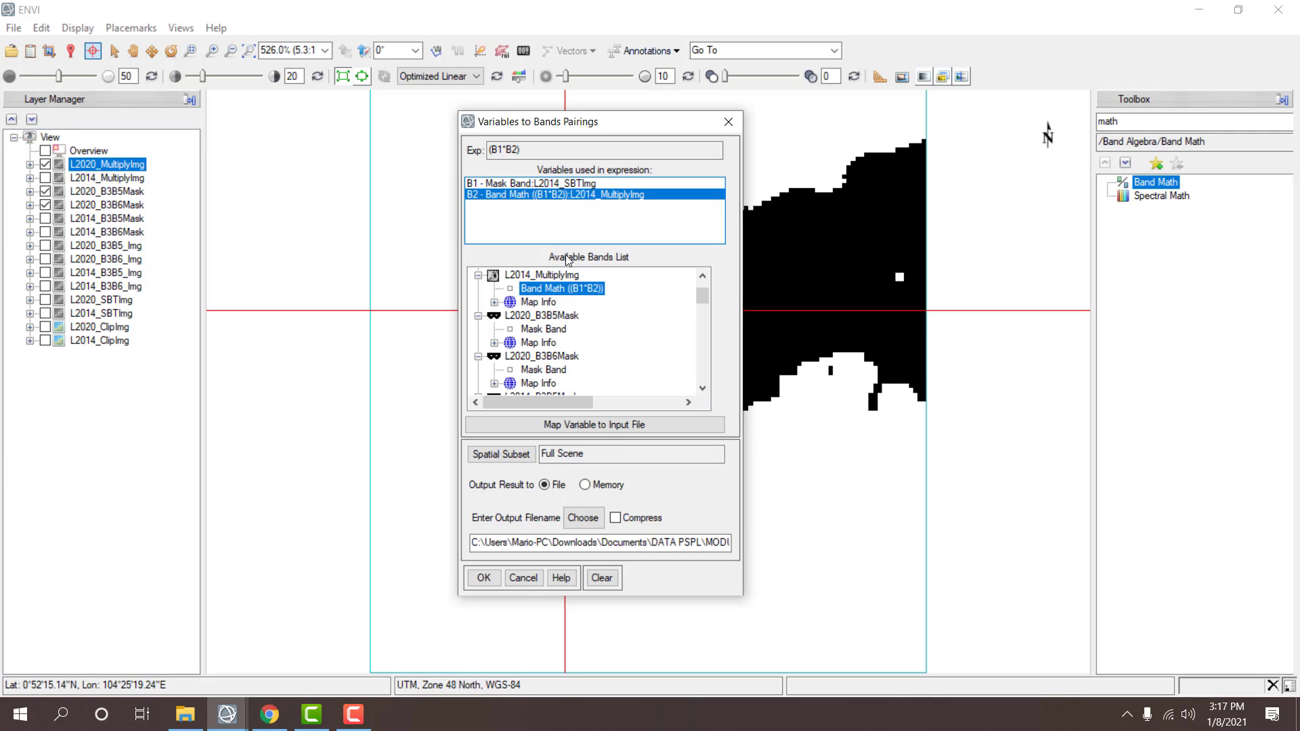
pyautogui.click(483, 577)
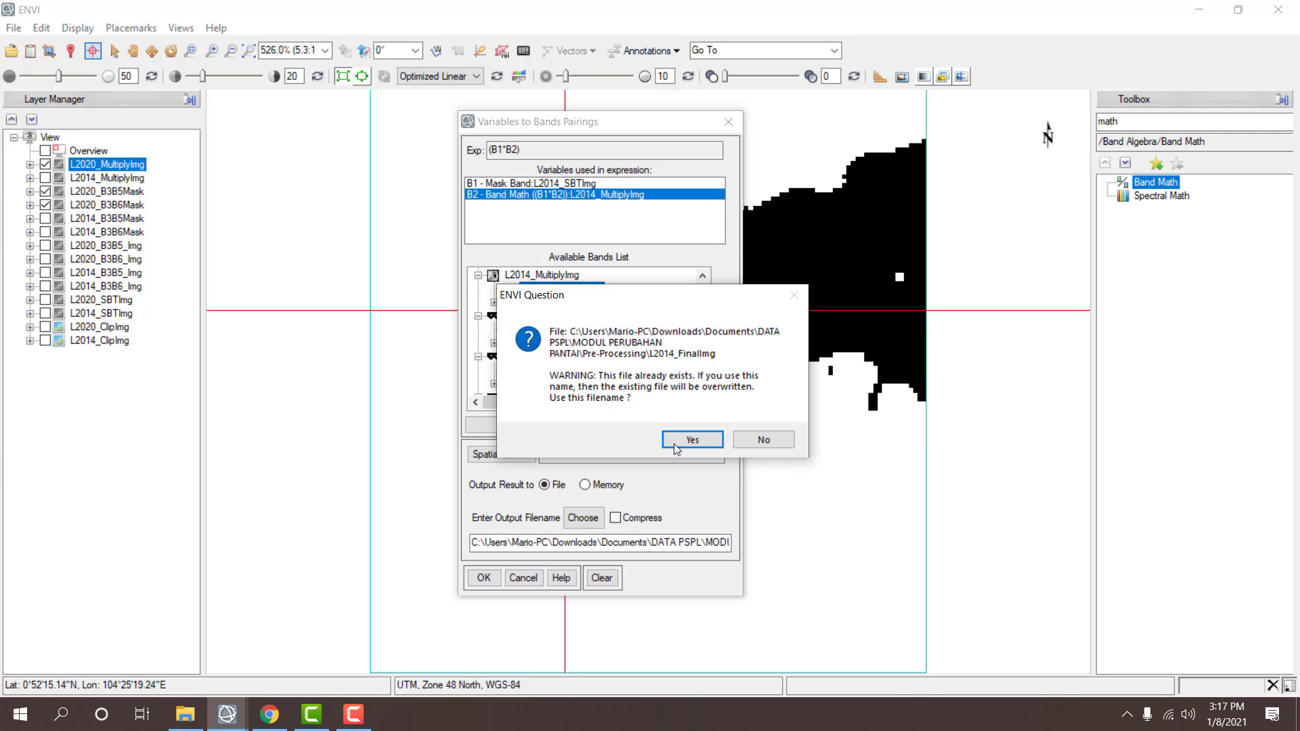
pyautogui.click(691, 440)
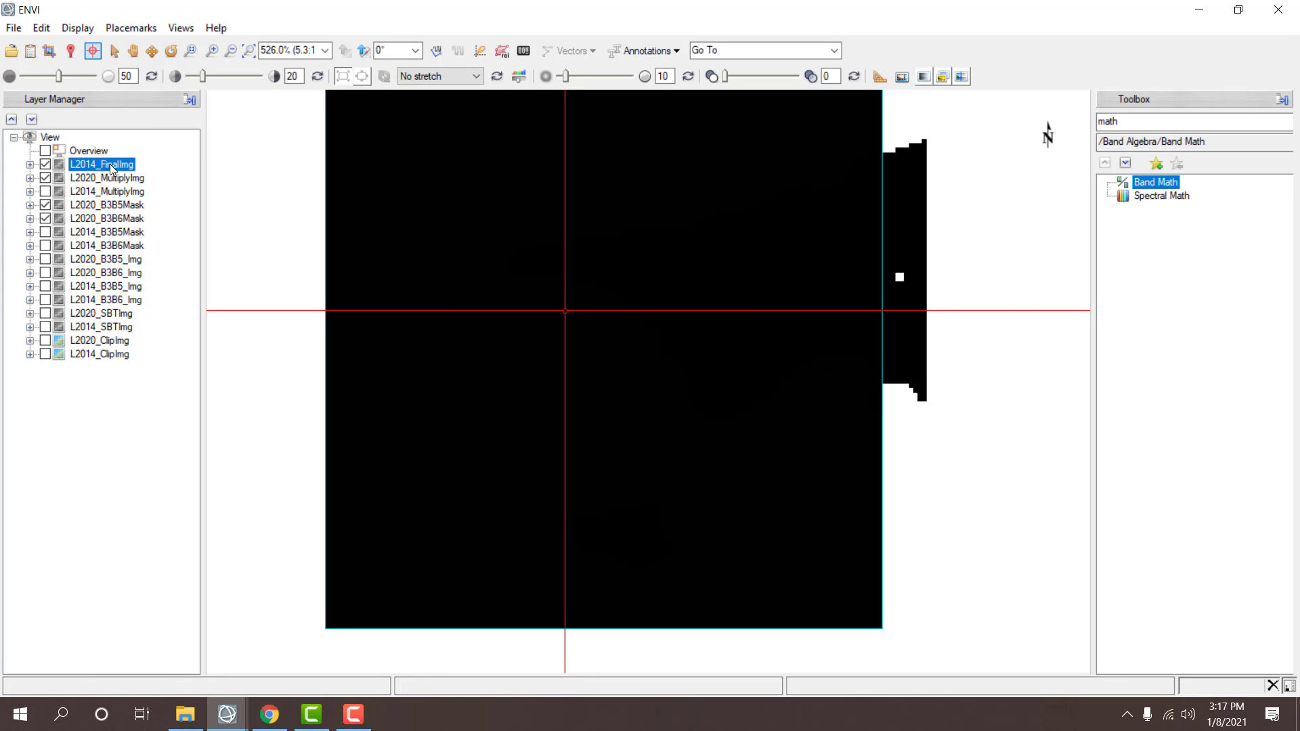
# - Display only L2014_FinalImg, zoomed to its layer extent, with an Optimized Linear stretch
pyautogui.click(45, 205)
pyautogui.click(45, 219)
pyautogui.rightClick(132, 167)
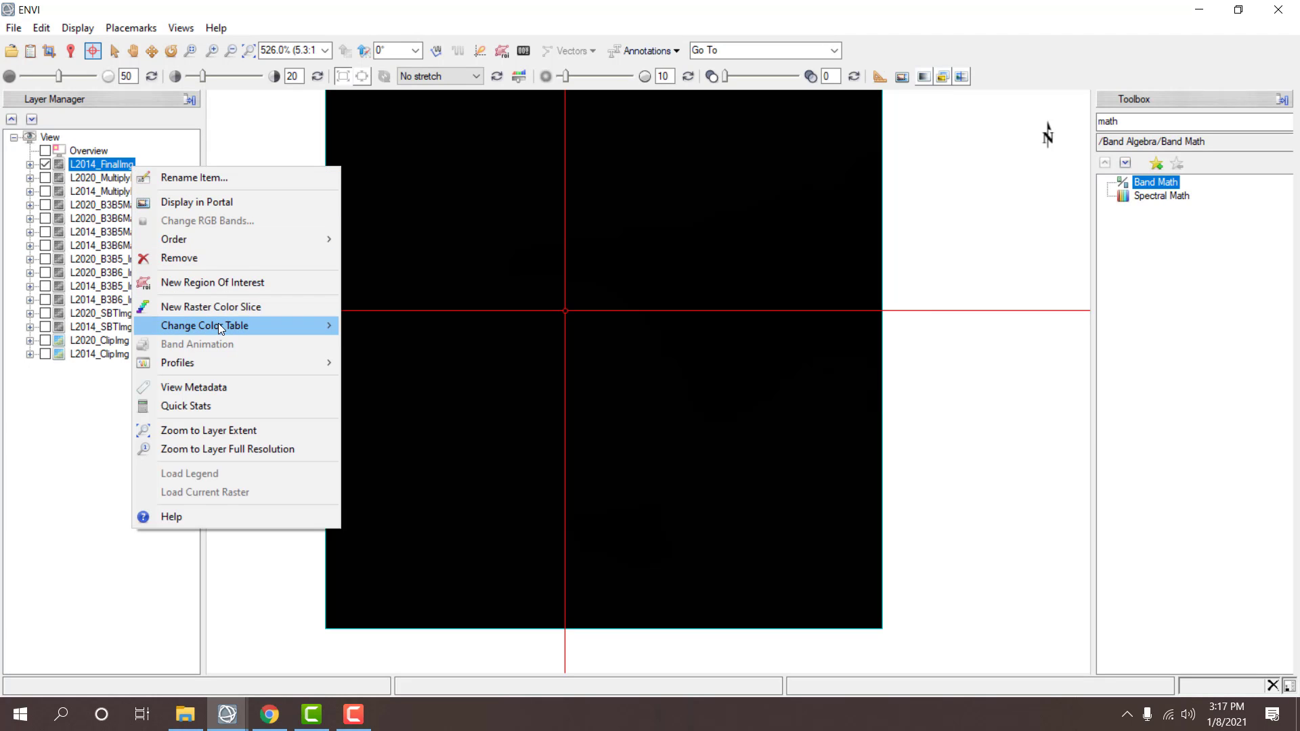
pyautogui.click(298, 431)
pyautogui.click(437, 76)
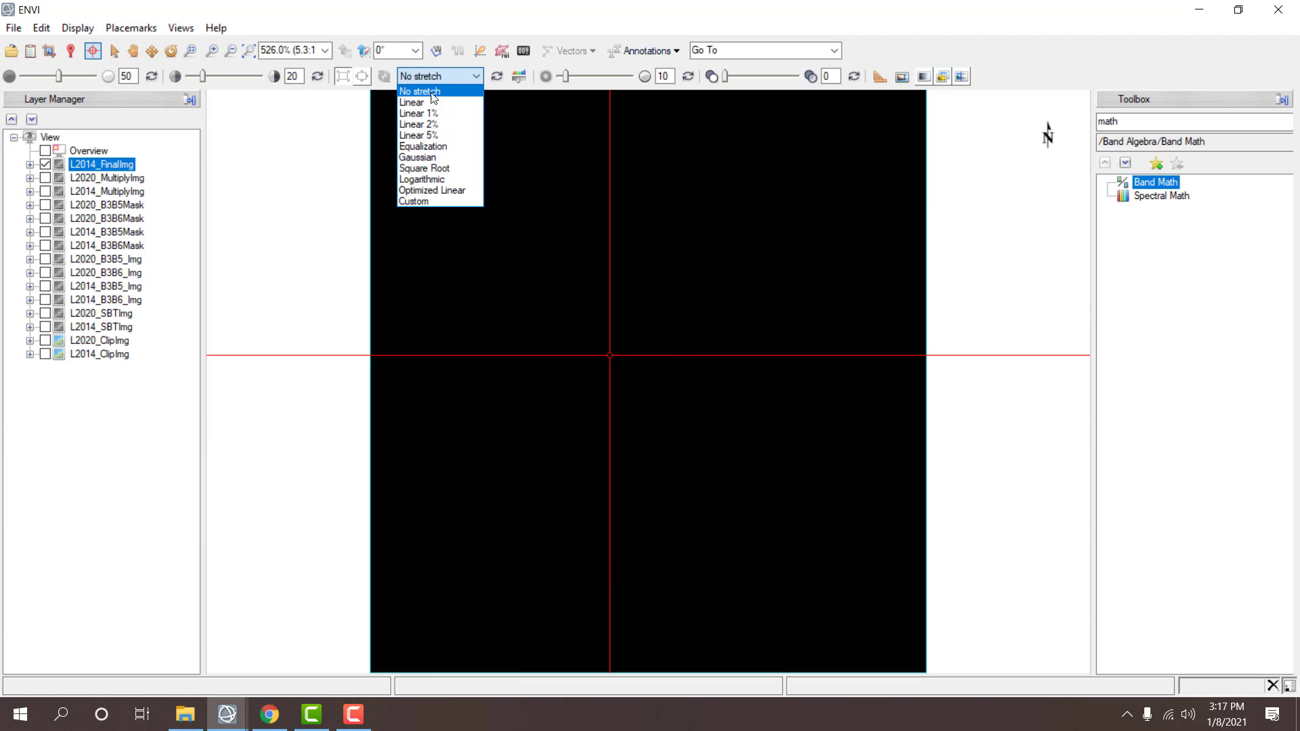
pyautogui.click(442, 190)
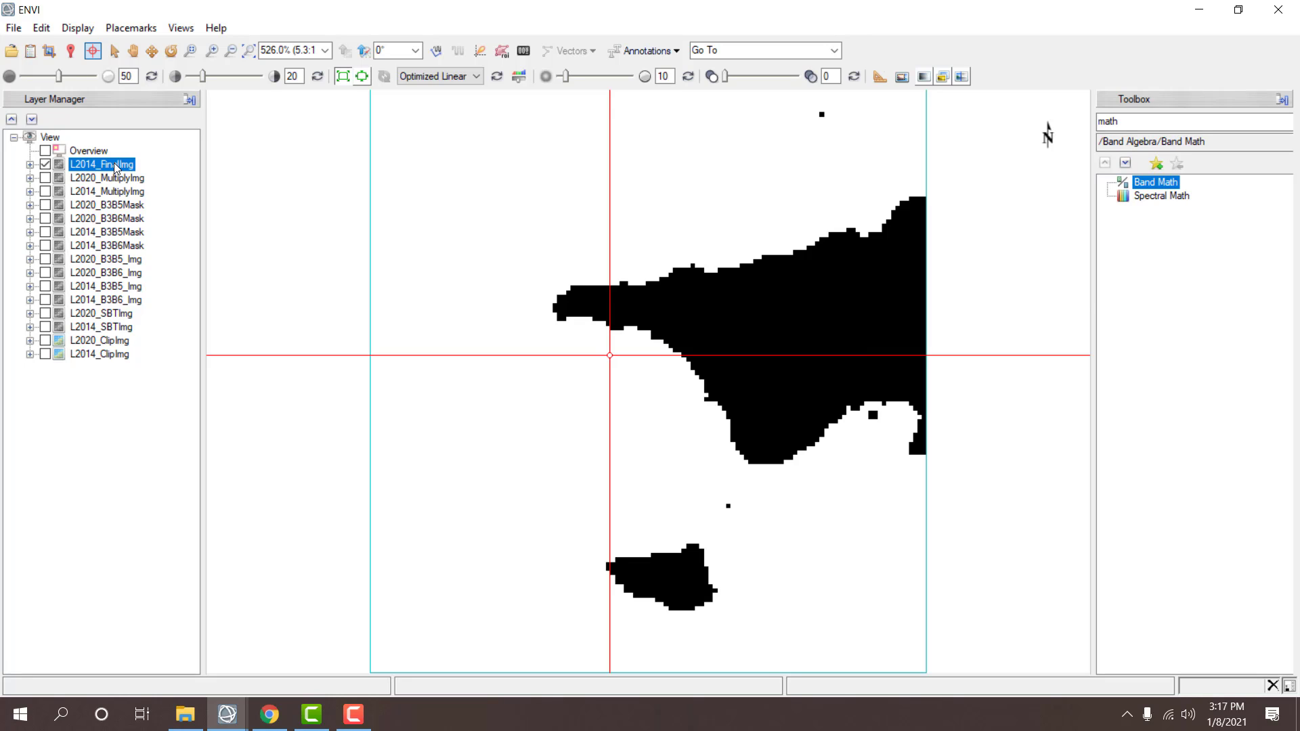
# - Show L2014_SBTImg, L2014_B3B6Mask, L2014_B3B5Mask and L2014_MultiplyImg in turn, and compare them with L2014_FinalImg
pyautogui.click(44, 166)
pyautogui.click(45, 165)
pyautogui.click(45, 327)
pyautogui.click(46, 165)
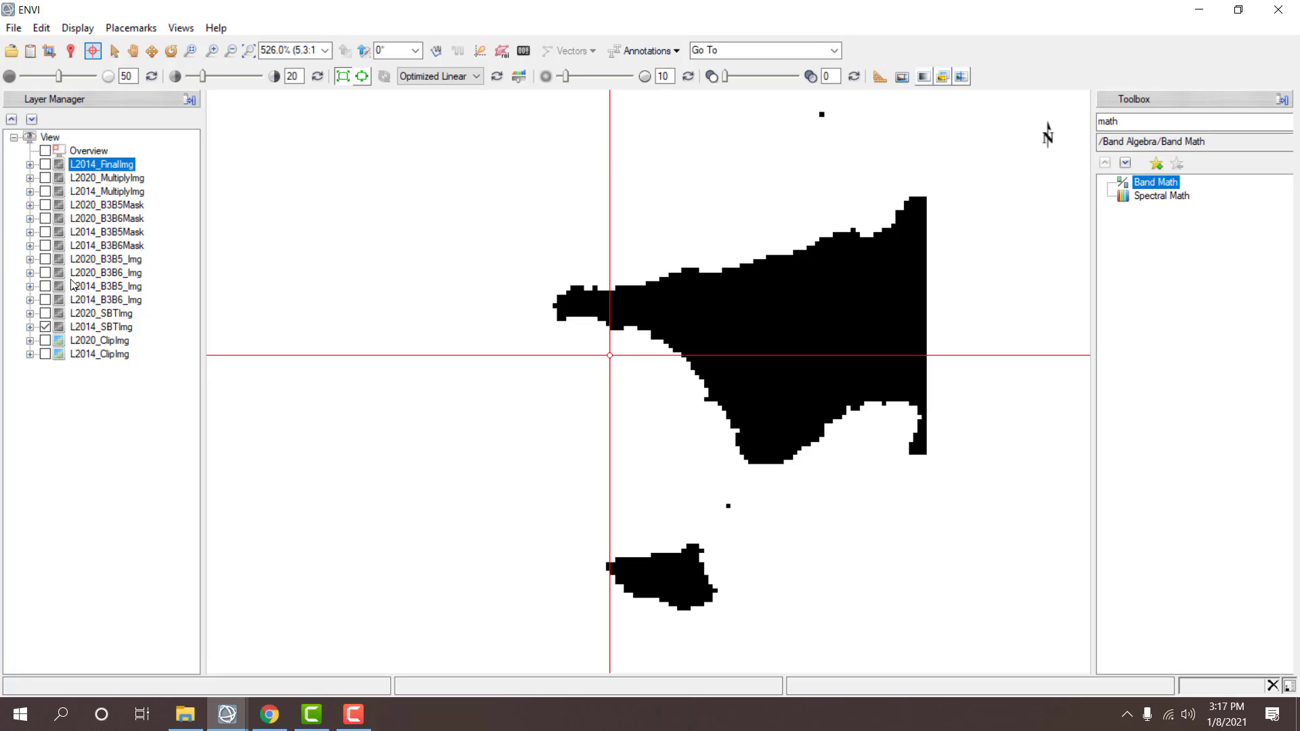
pyautogui.click(46, 233)
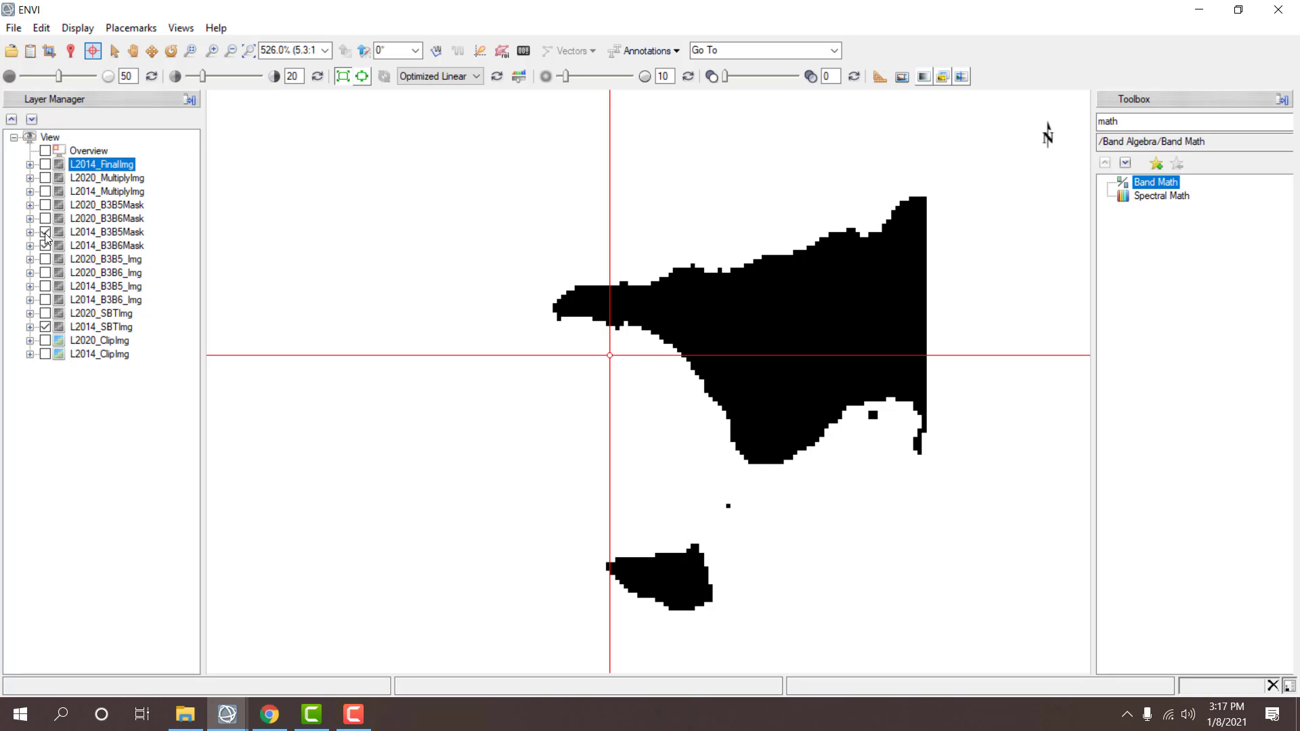
pyautogui.click(45, 192)
pyautogui.click(45, 166)
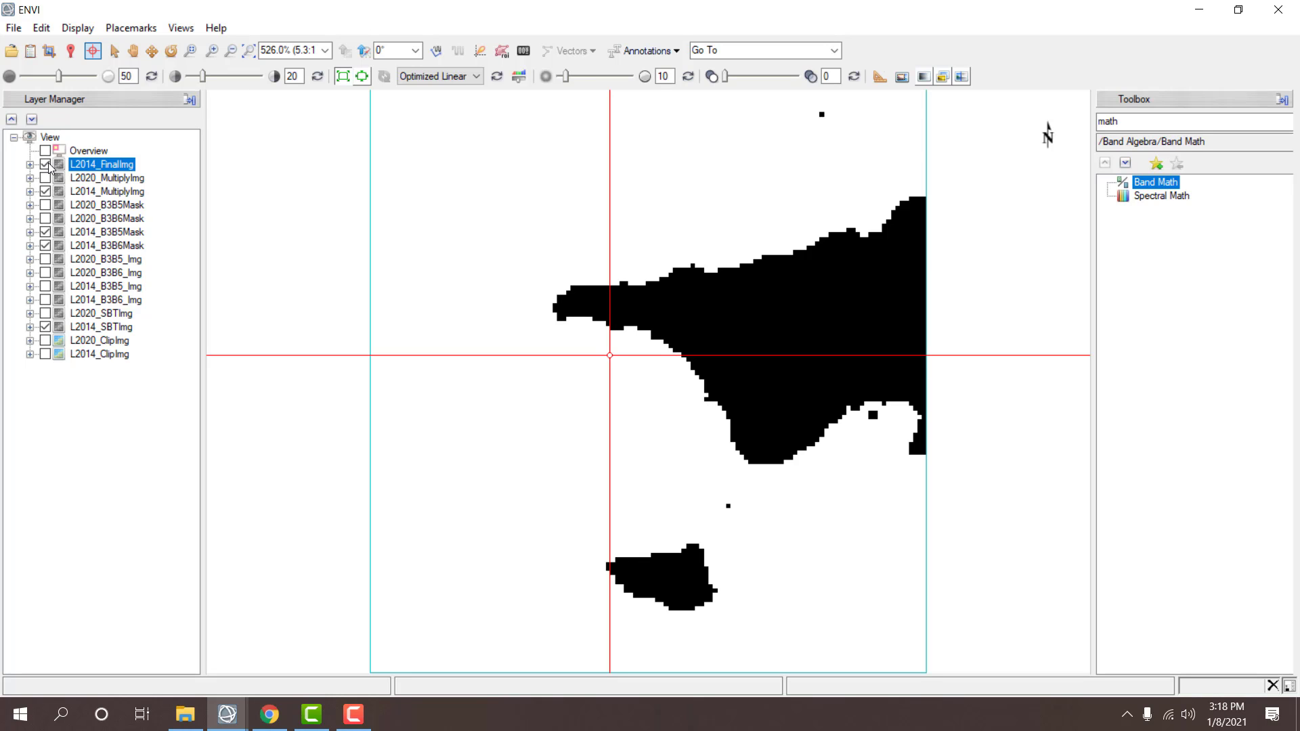
# - Set up band math (B1*B2) with the L2020_SBTImg mask band as B1 and the L2020_MultiplyImg band as B2
pyautogui.doubleClick(1155, 183)
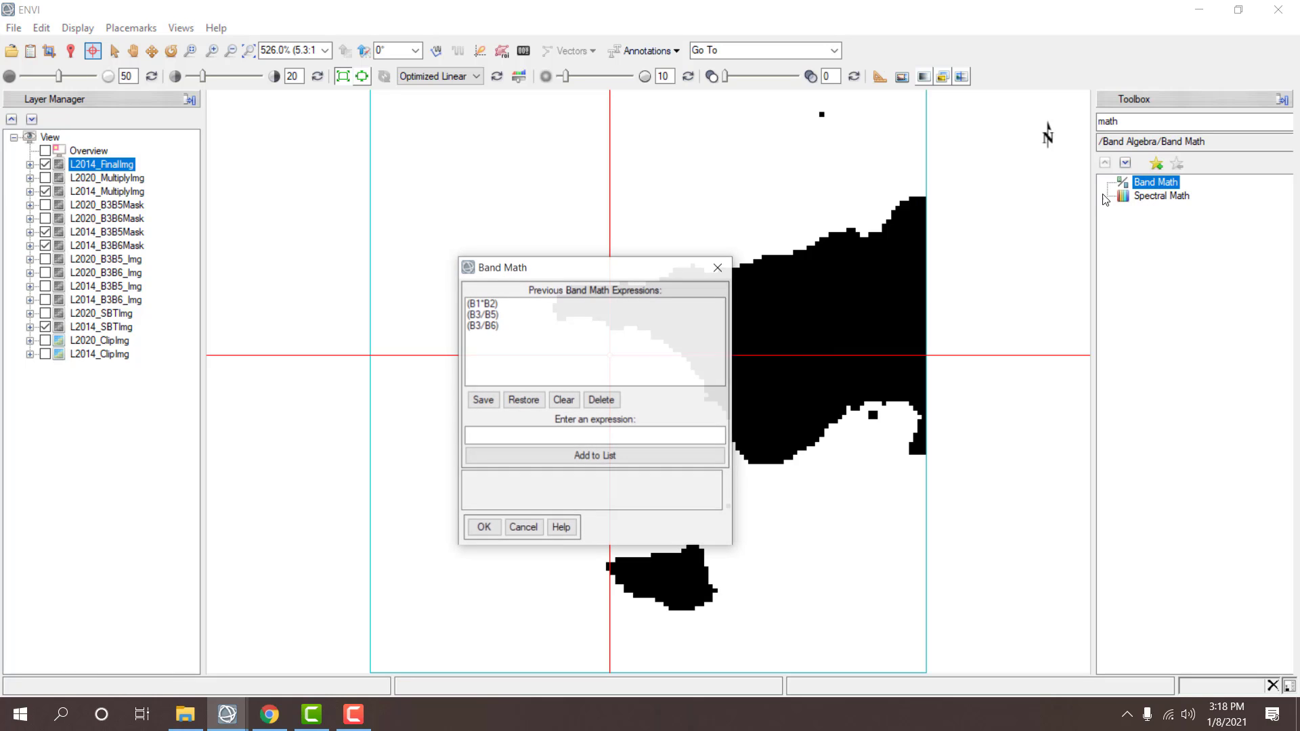
pyautogui.click(473, 304)
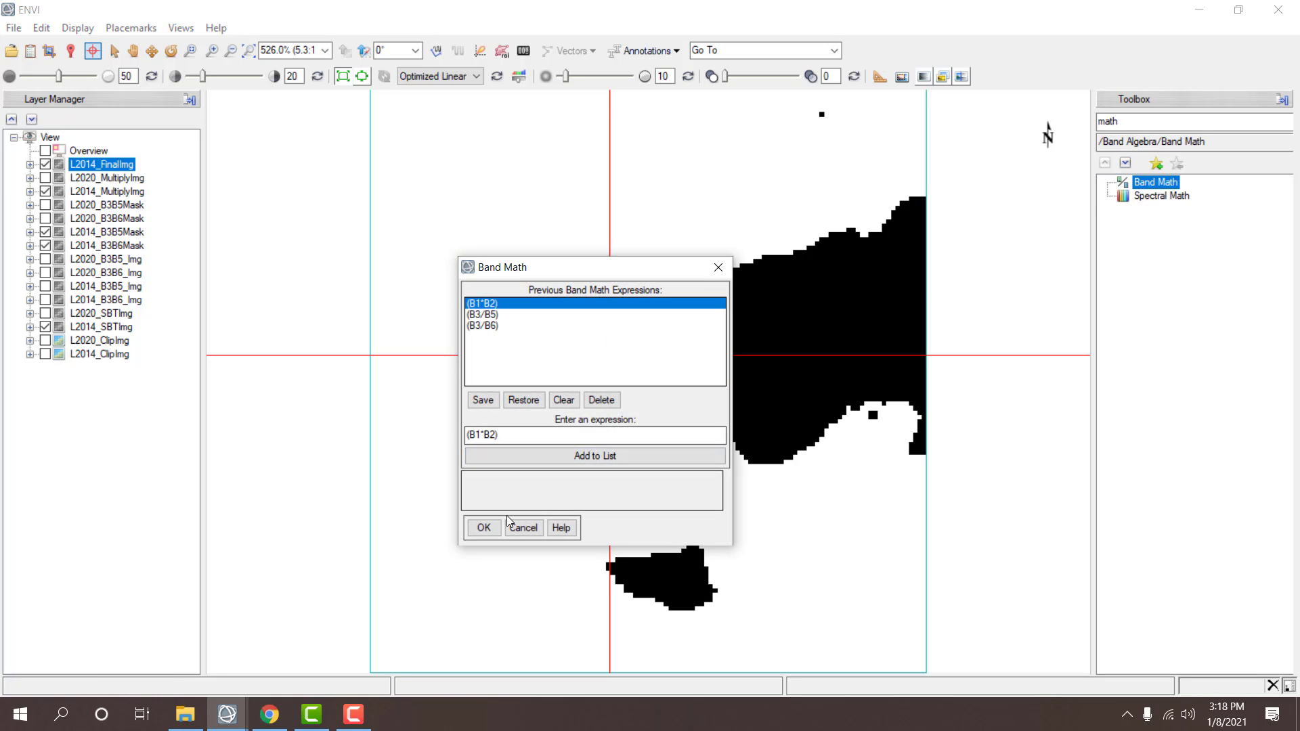
pyautogui.click(483, 528)
pyautogui.scroll(-5, 579, 325)
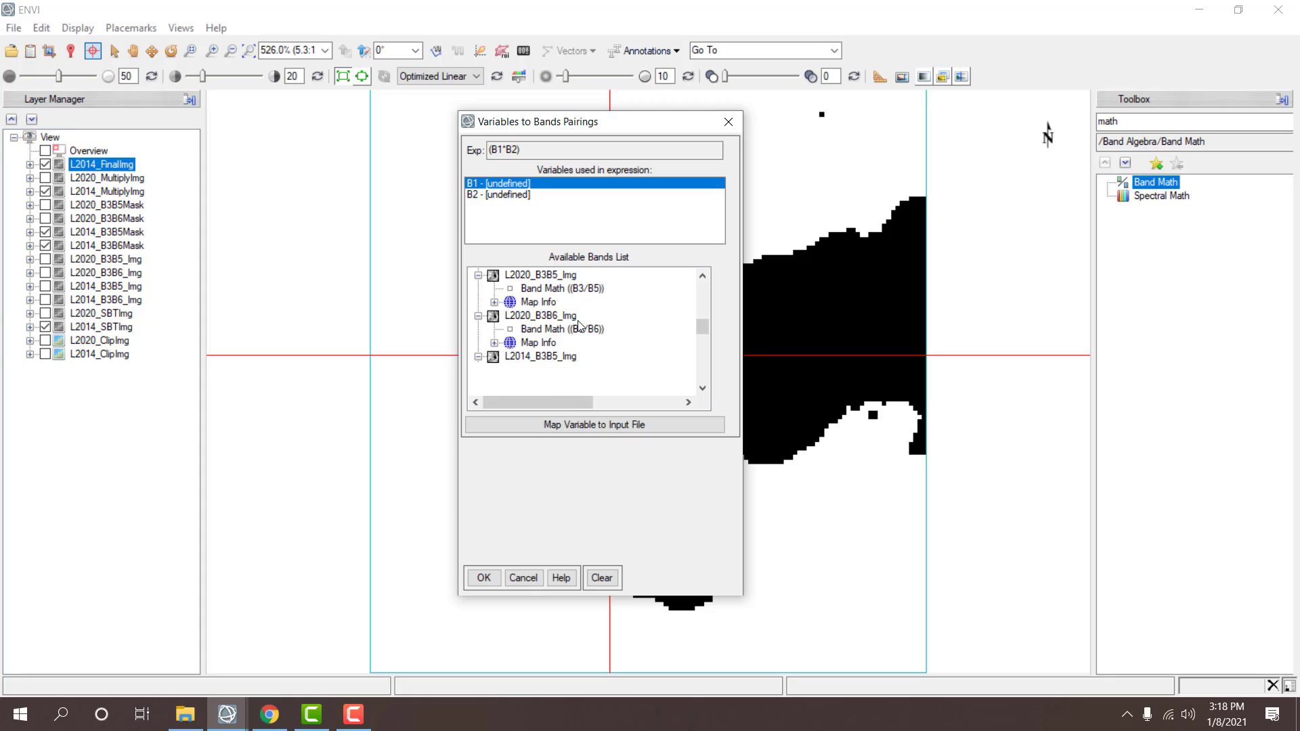
pyautogui.scroll(-4, 579, 325)
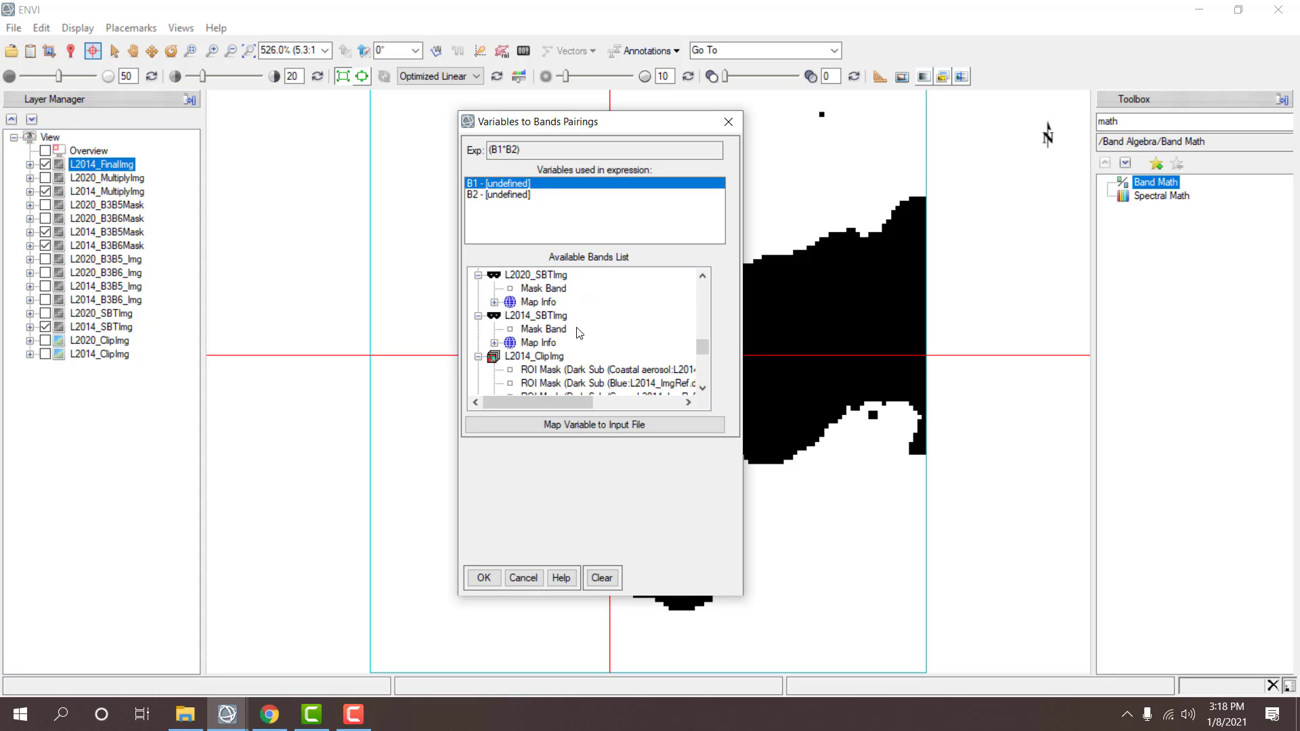
pyautogui.click(559, 292)
pyautogui.scroll(10, 604, 328)
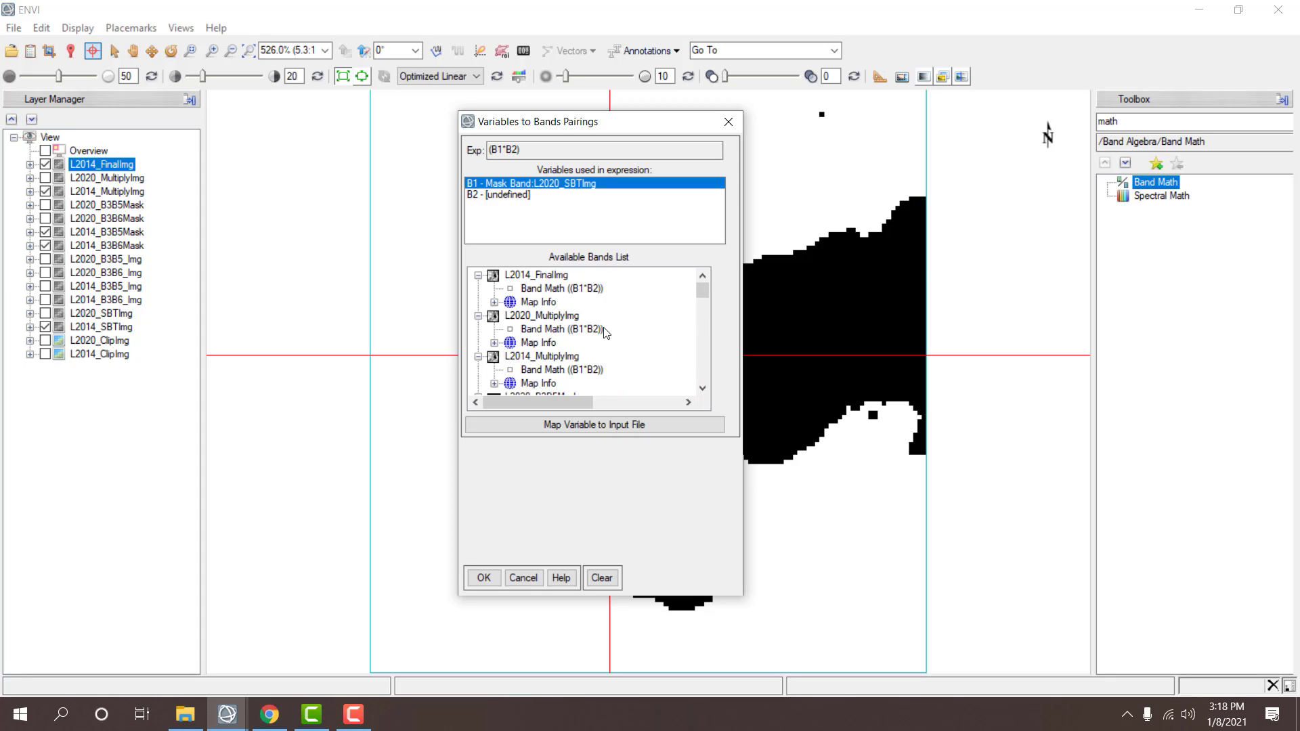
pyautogui.click(514, 195)
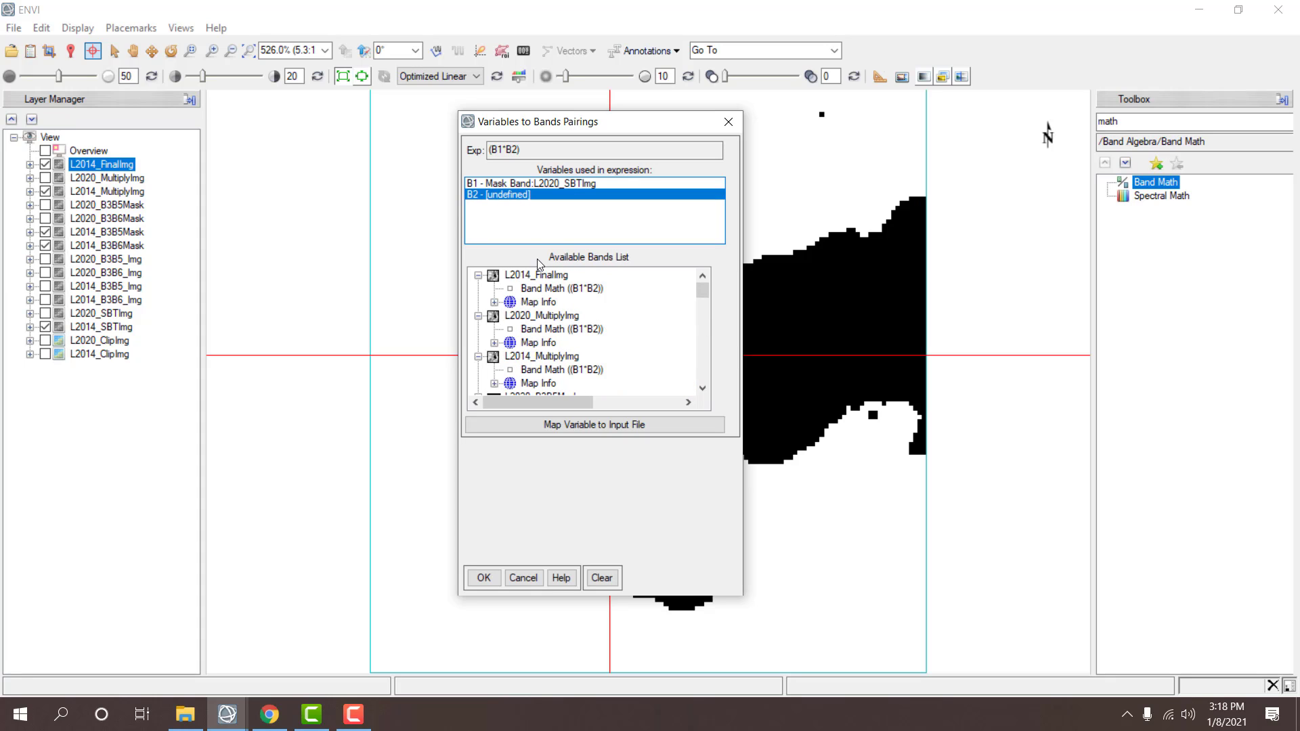
pyautogui.click(560, 330)
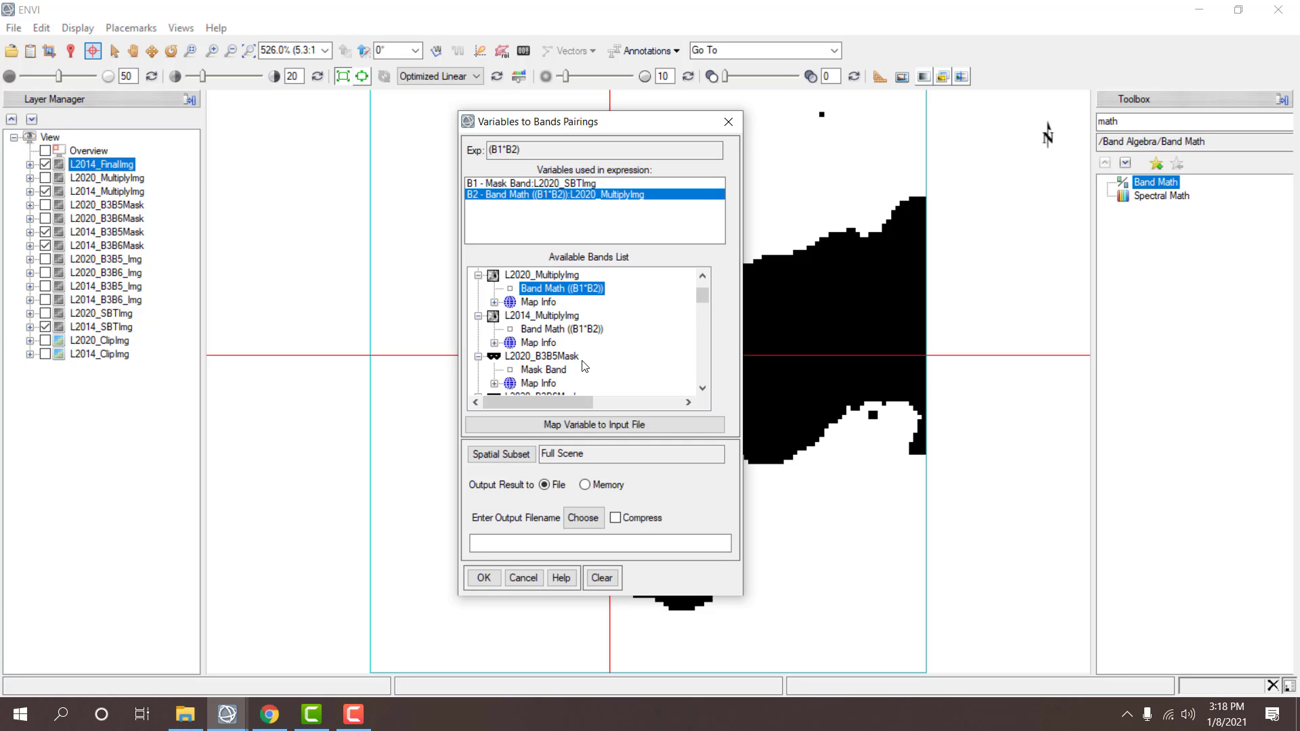
# - Set the band math output file to L2020_FinalImg in the Pre-Processing folder, adapting the existing L2014_FinalImg name
pyautogui.click(584, 518)
pyautogui.scroll(-7, 731, 398)
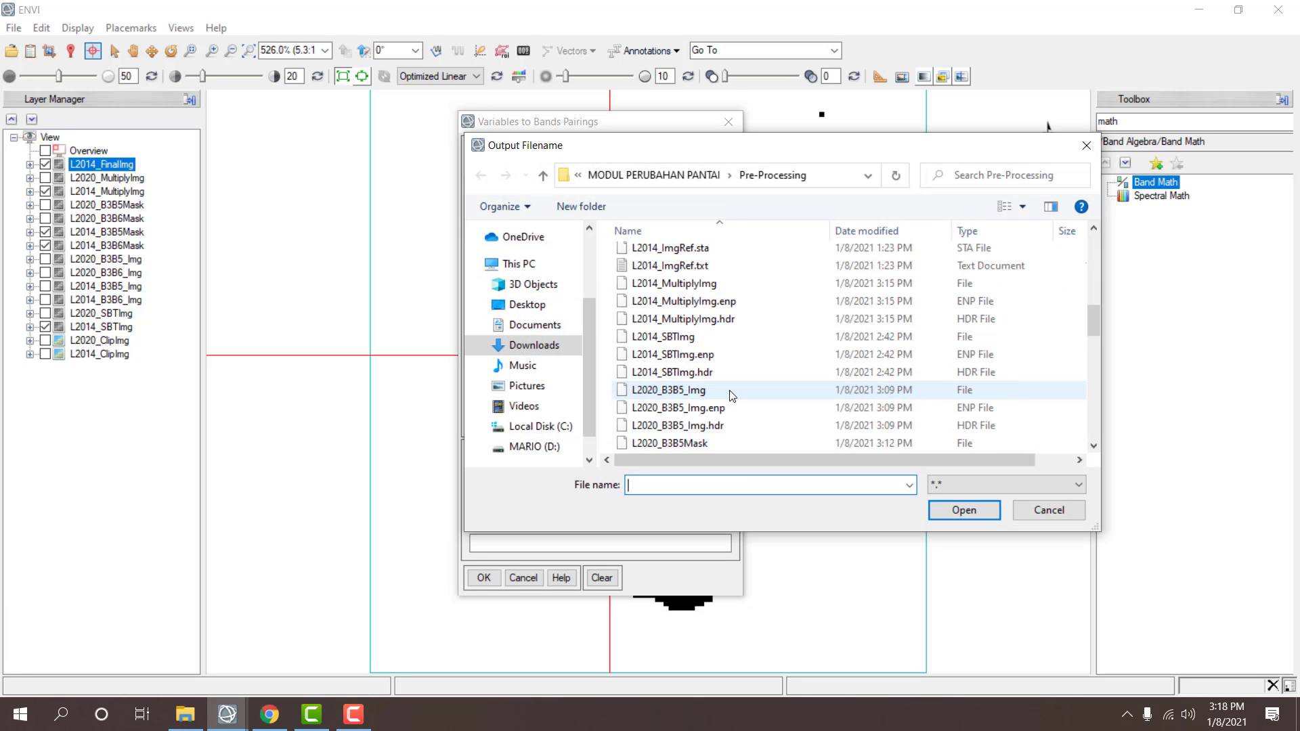
pyautogui.scroll(5, 738, 353)
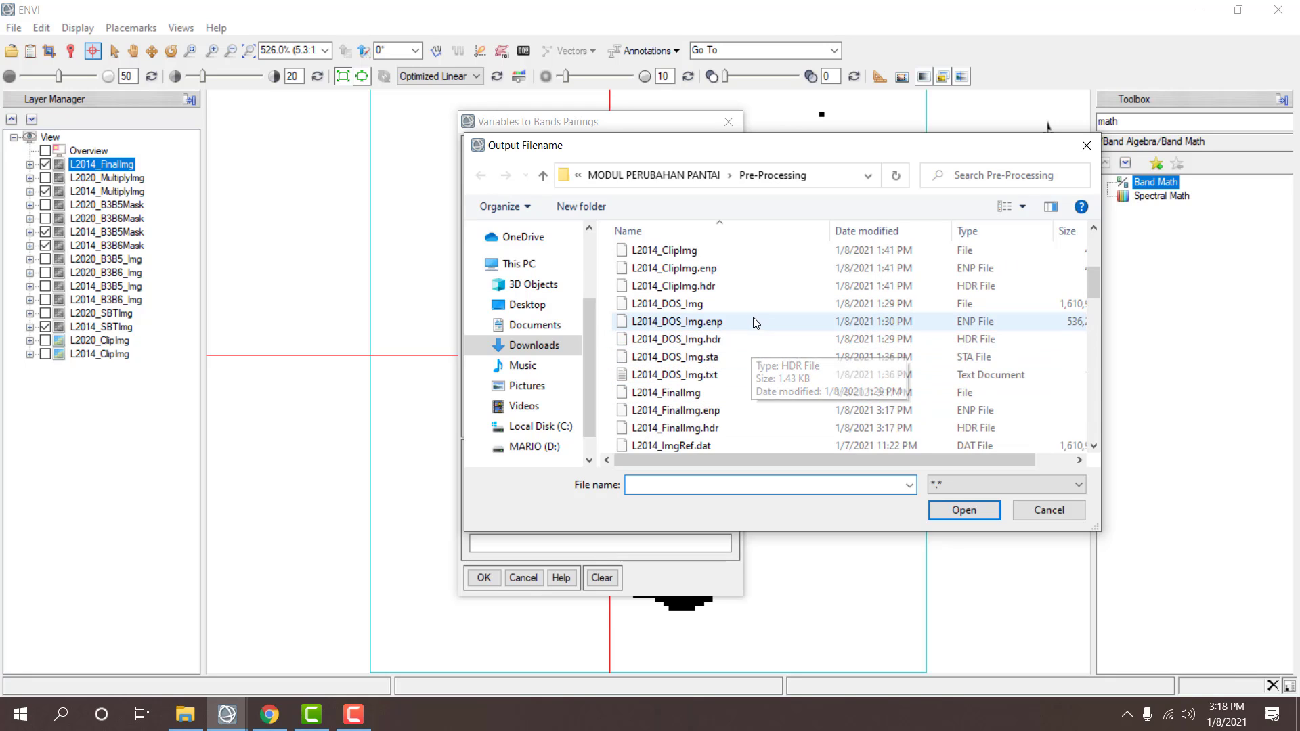
pyautogui.scroll(2, 755, 323)
pyautogui.scroll(-3, 738, 342)
pyautogui.click(697, 354)
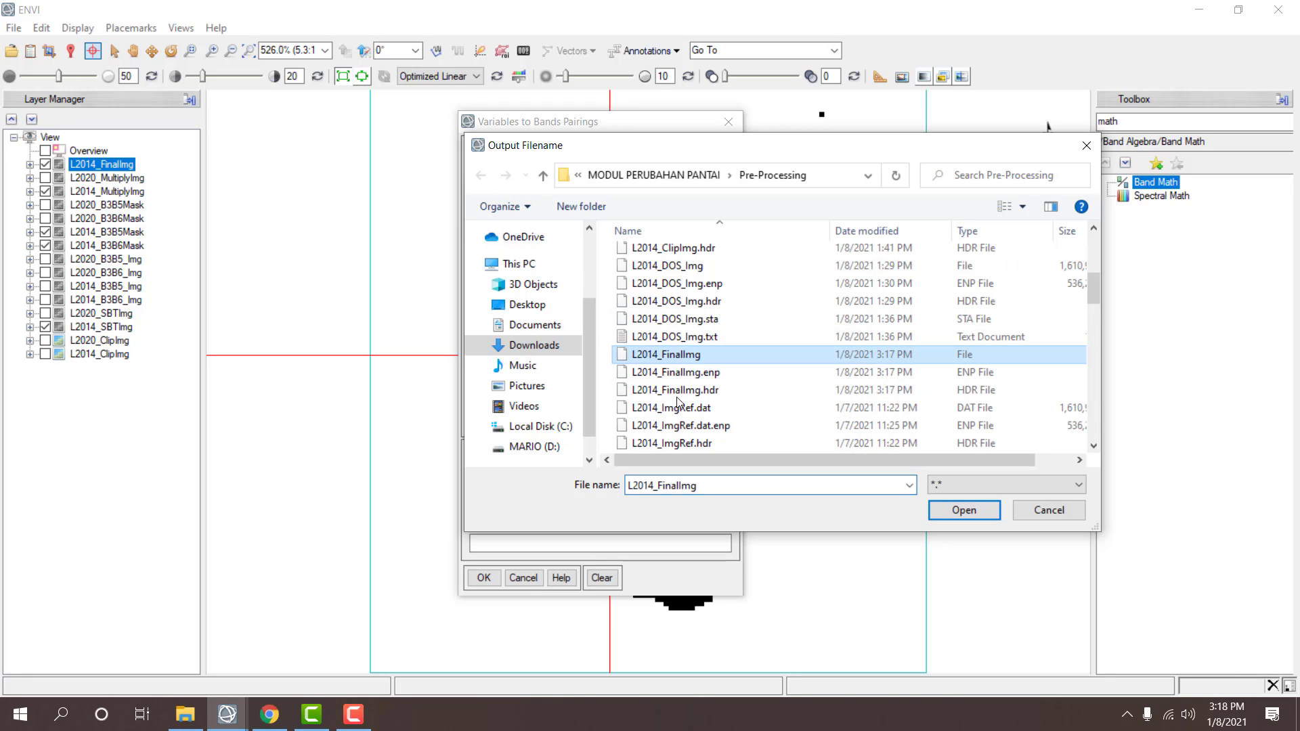
pyautogui.click(644, 485)
pyautogui.moveTo(645, 486); pyautogui.dragTo(653, 486)
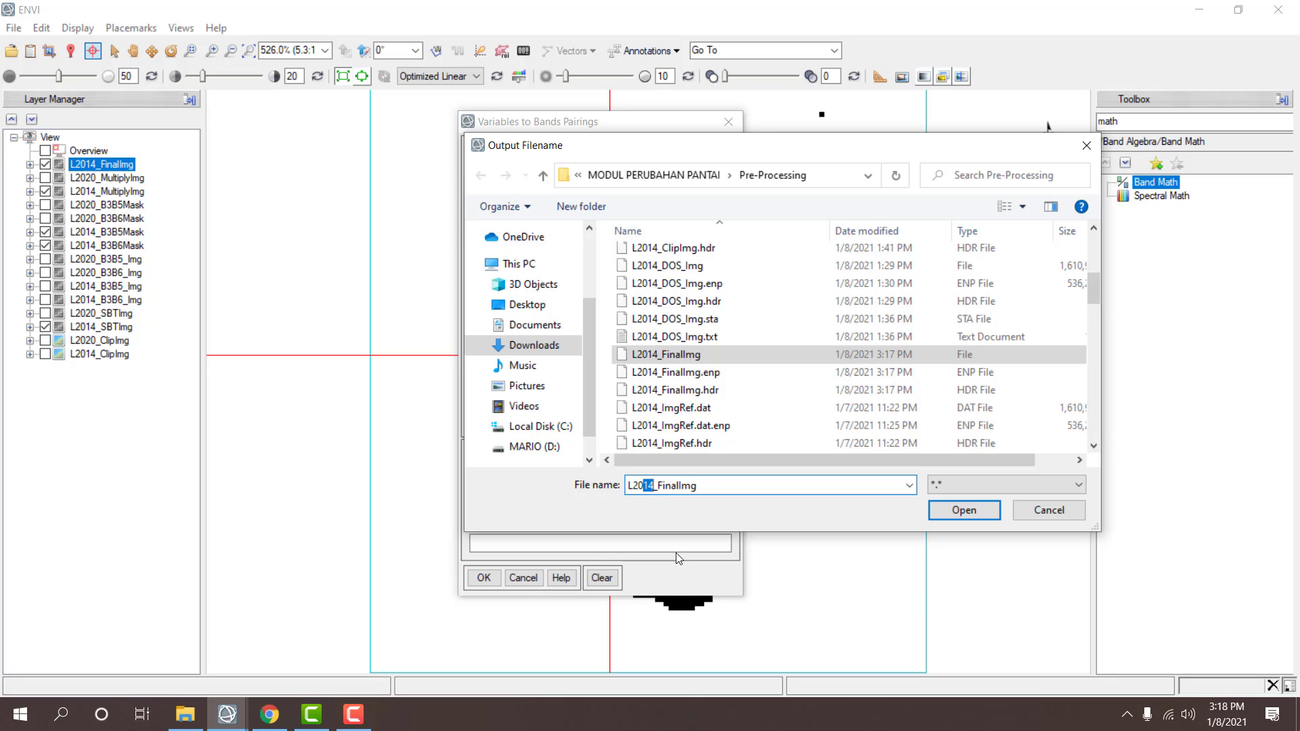
pyautogui.write('20')
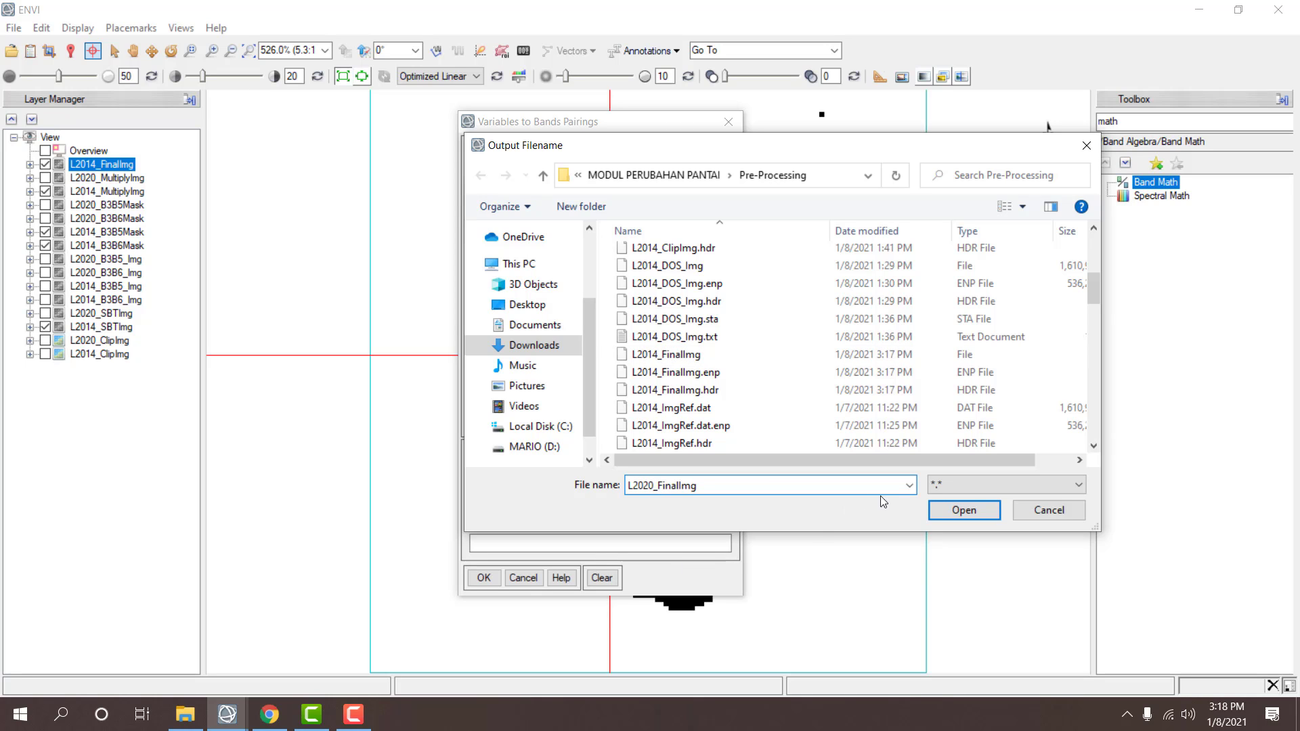
pyautogui.click(953, 511)
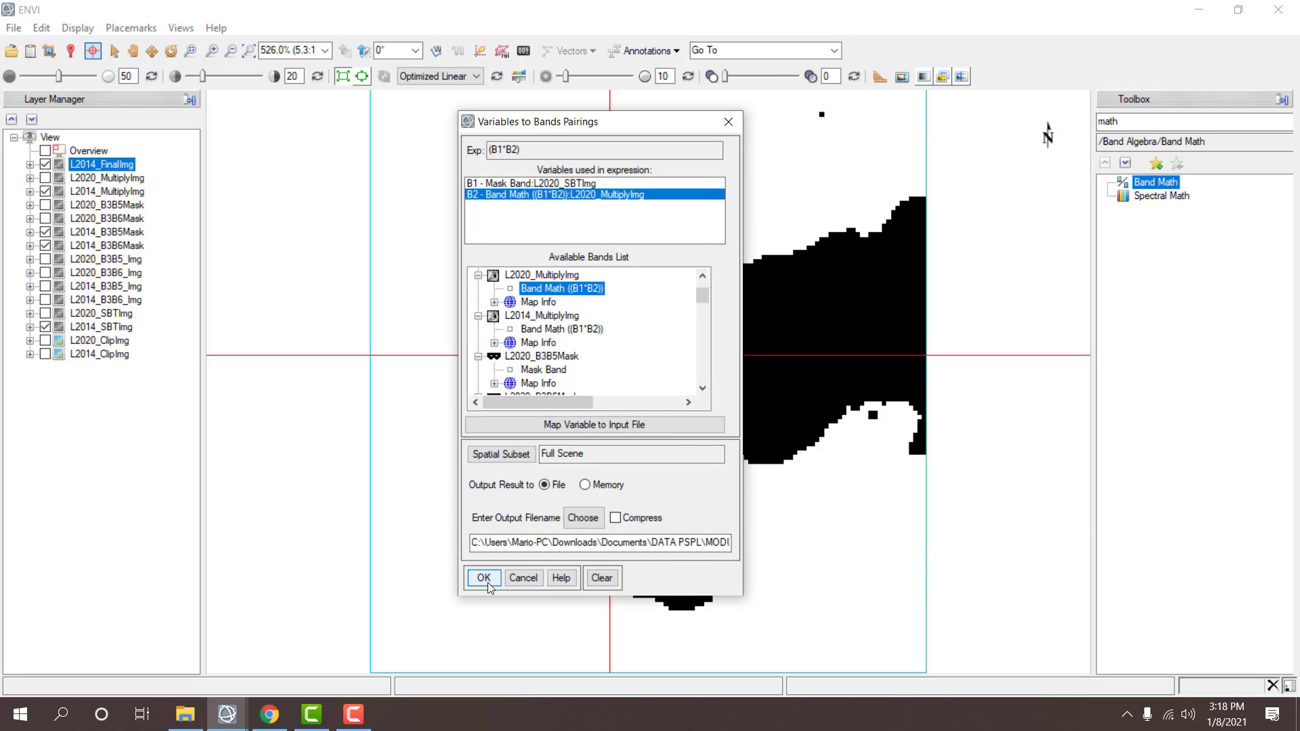
# - Run the band math and apply an Optimized Linear stretch to the L2020_FinalImg layer
pyautogui.click(485, 579)
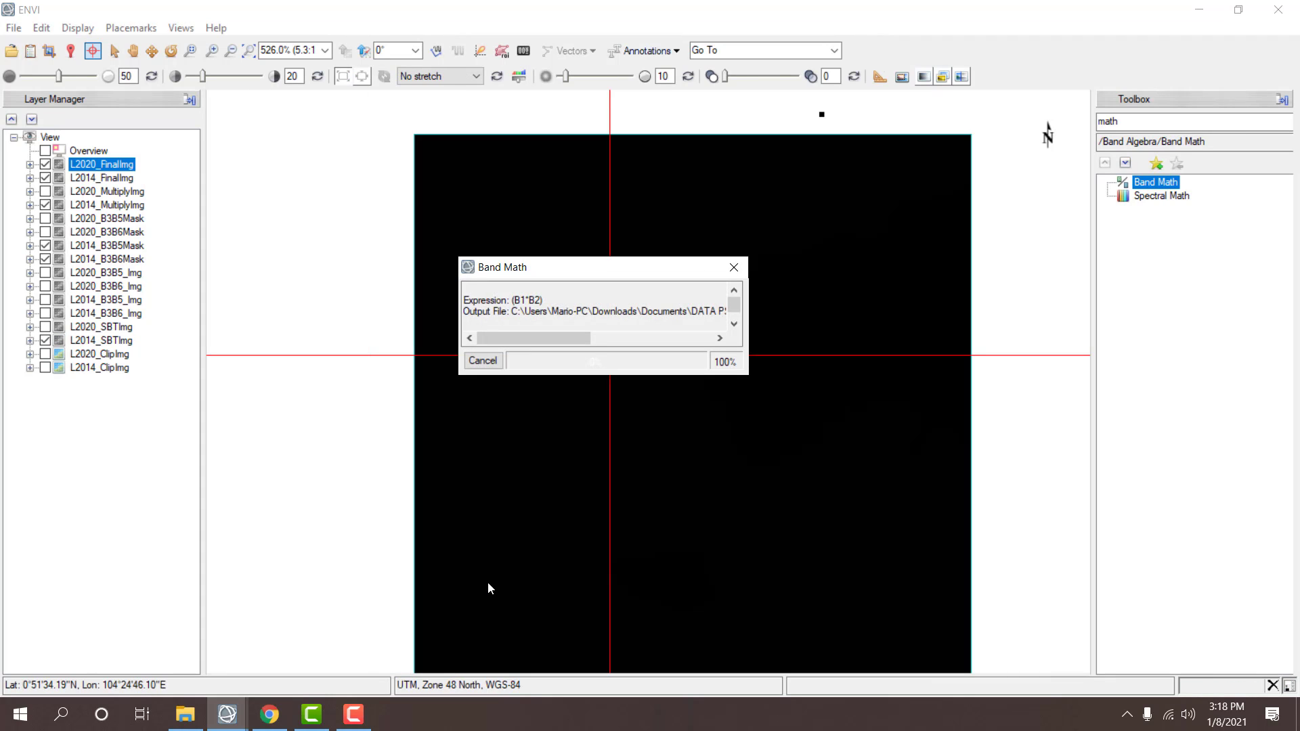
pyautogui.click(457, 76)
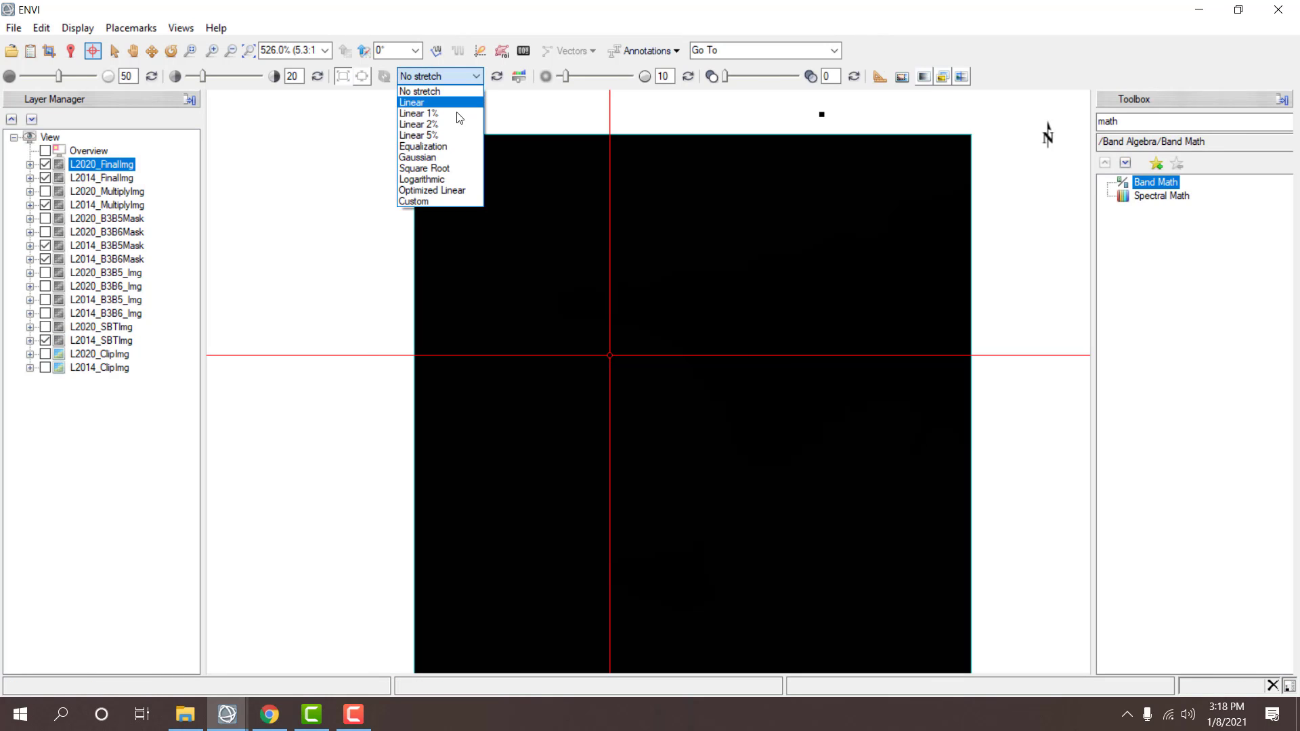
pyautogui.click(447, 190)
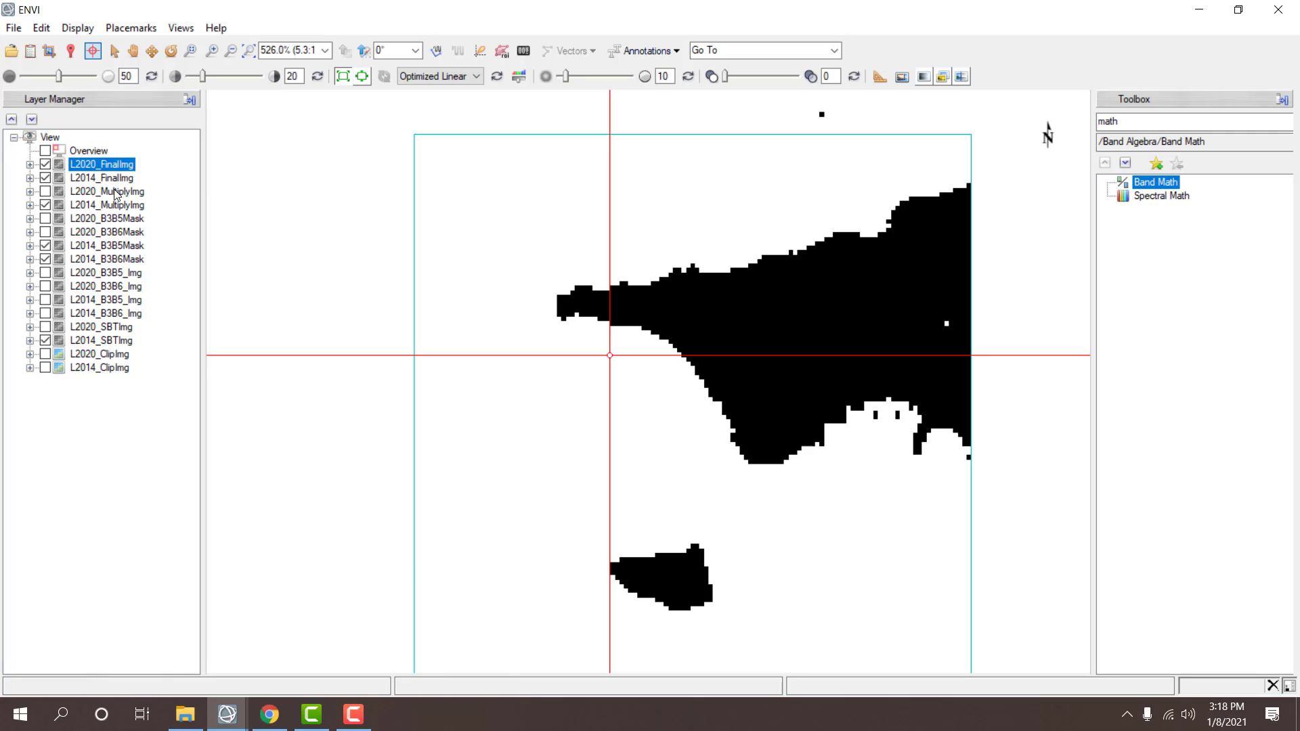
# - Toggle the visibility of L2020_FinalImg repeatedly to compare its coastline with L2014_FinalImg
pyautogui.click(45, 164)
pyautogui.click(45, 164)
pyautogui.click(45, 164)
pyautogui.click(45, 164)
pyautogui.click(45, 165)
pyautogui.click(45, 165)
pyautogui.click(45, 165)
pyautogui.click(45, 164)
pyautogui.click(44, 165)
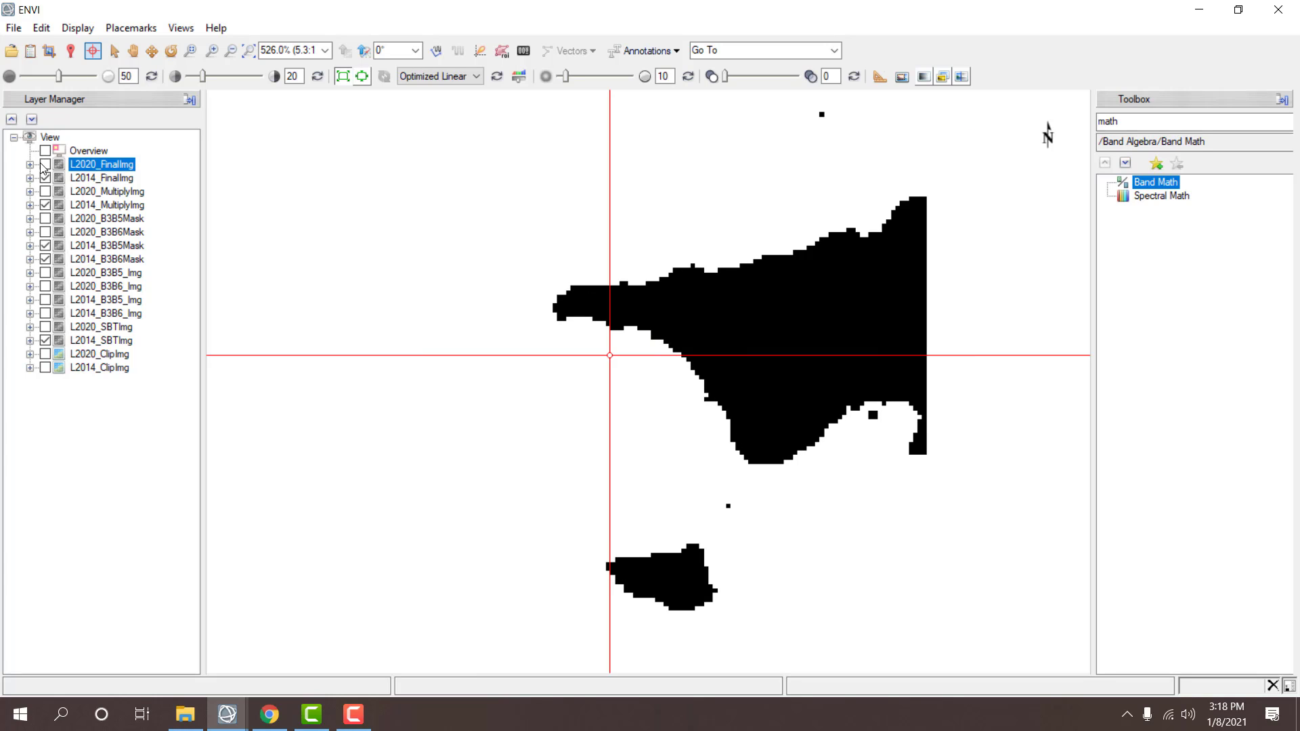